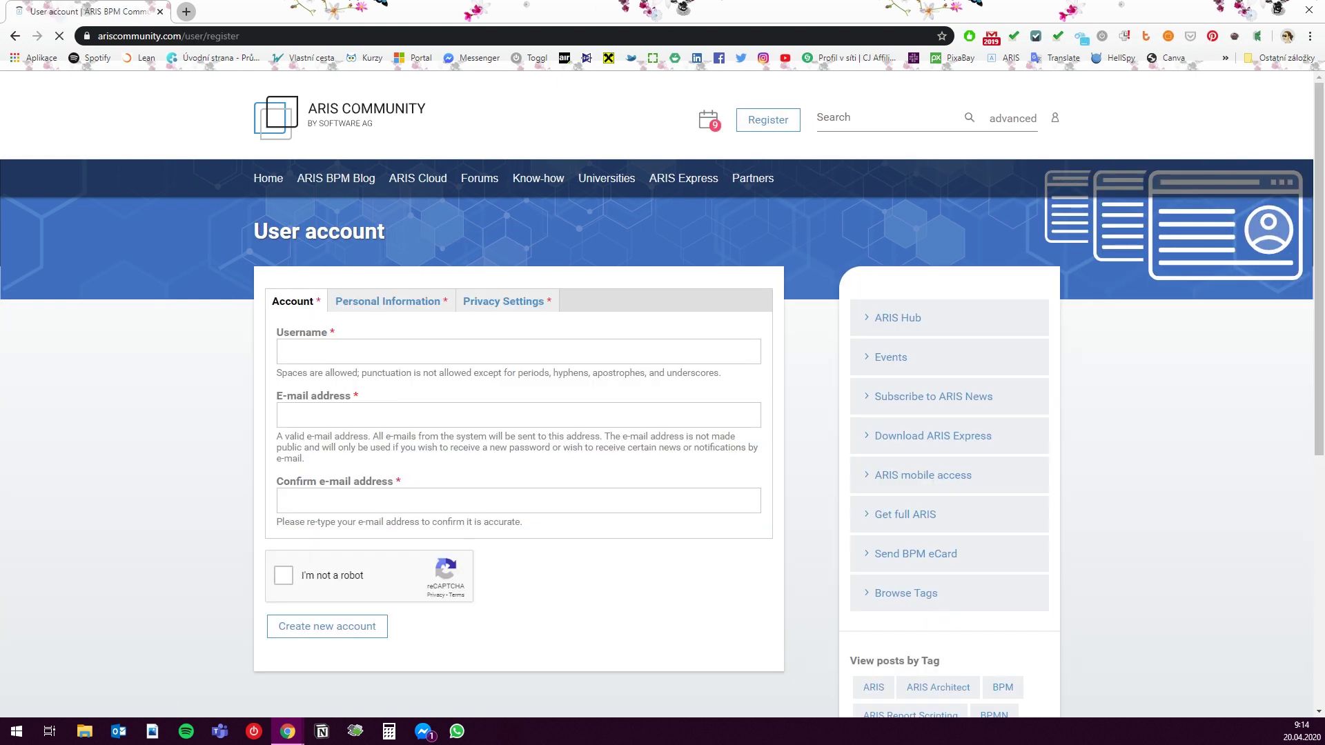
# Examine the Account, Personal Information and Privacy Settings sections of the registration form, and open the site's ARIS Express page
pyautogui.scroll(-1, 662, 393)
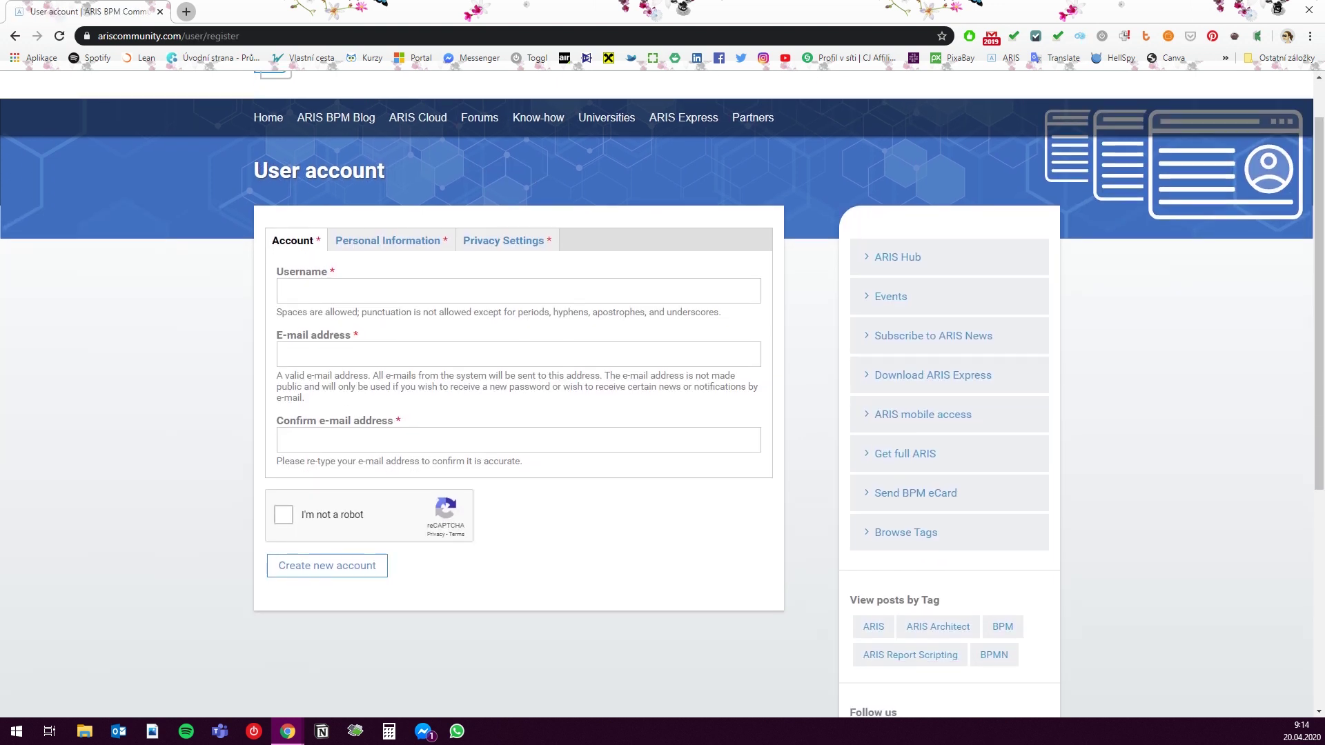
pyautogui.scroll(-1, 662, 394)
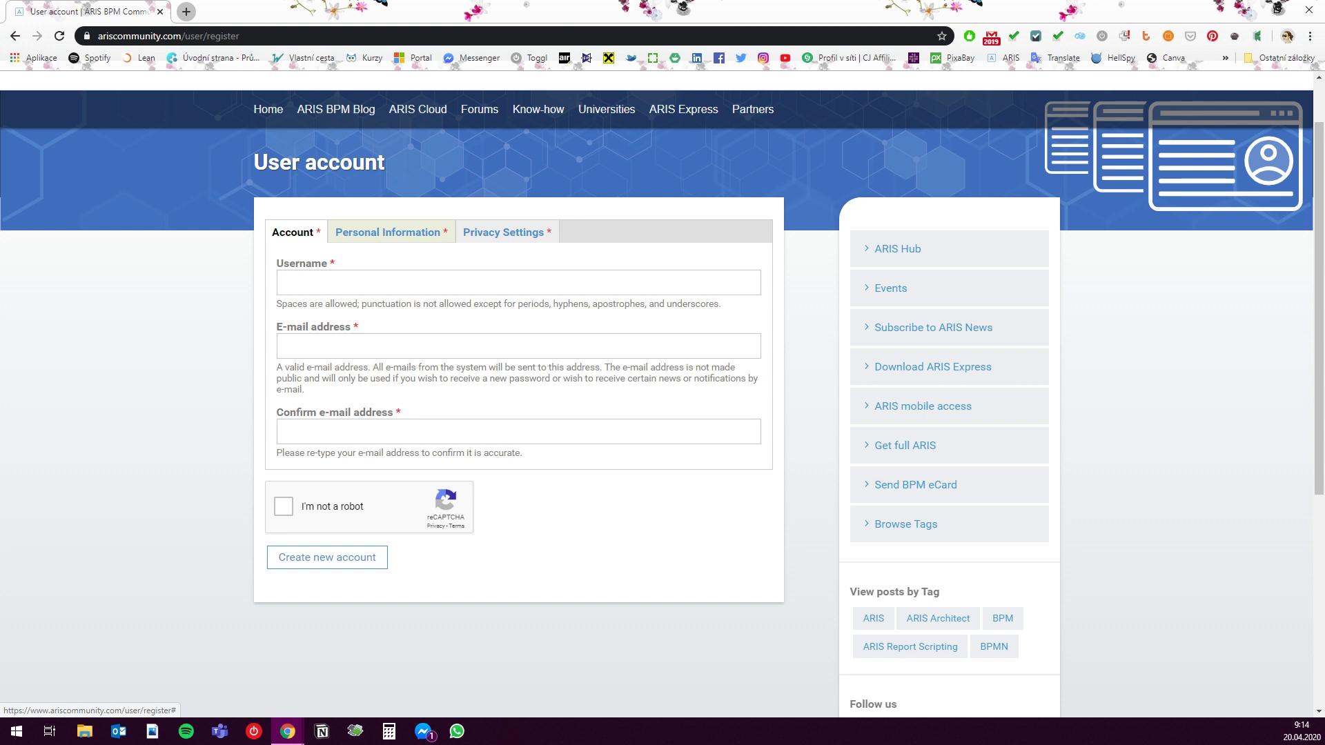
pyautogui.click(391, 233)
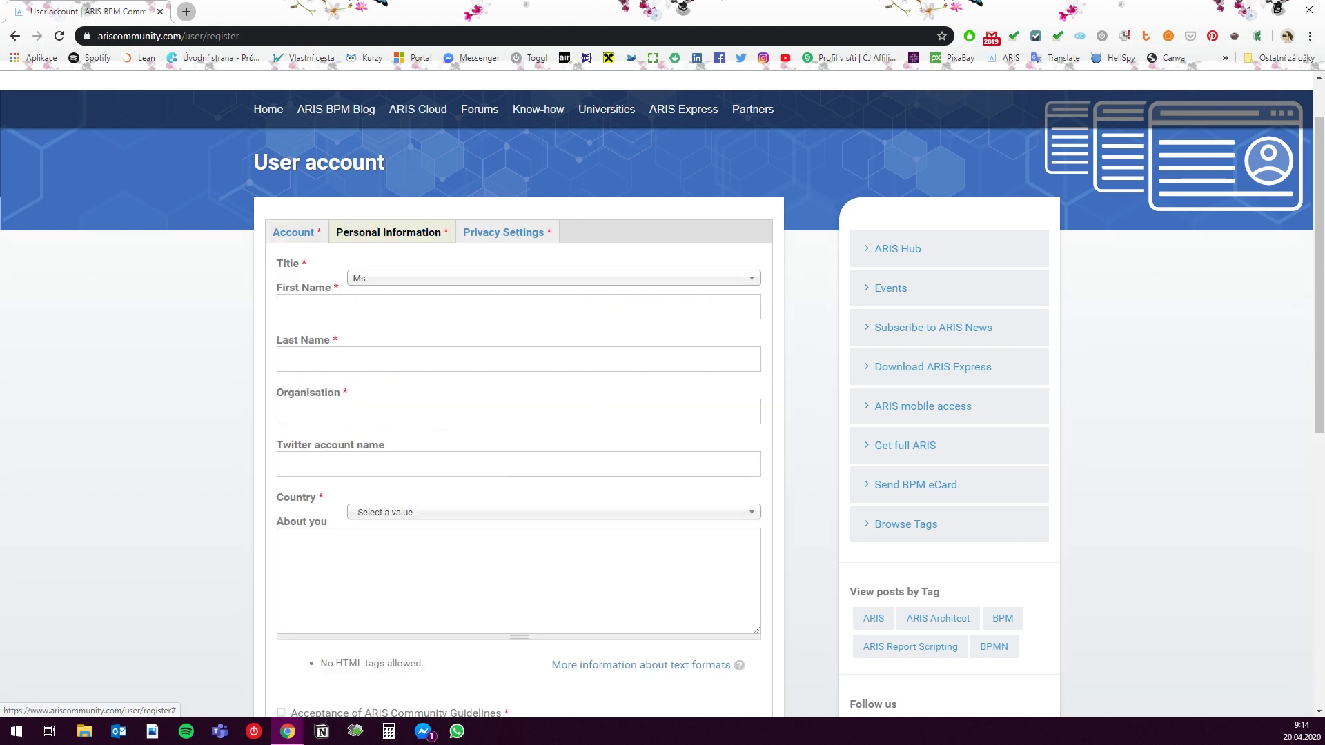
pyautogui.click(503, 233)
pyautogui.scroll(-1, 503, 233)
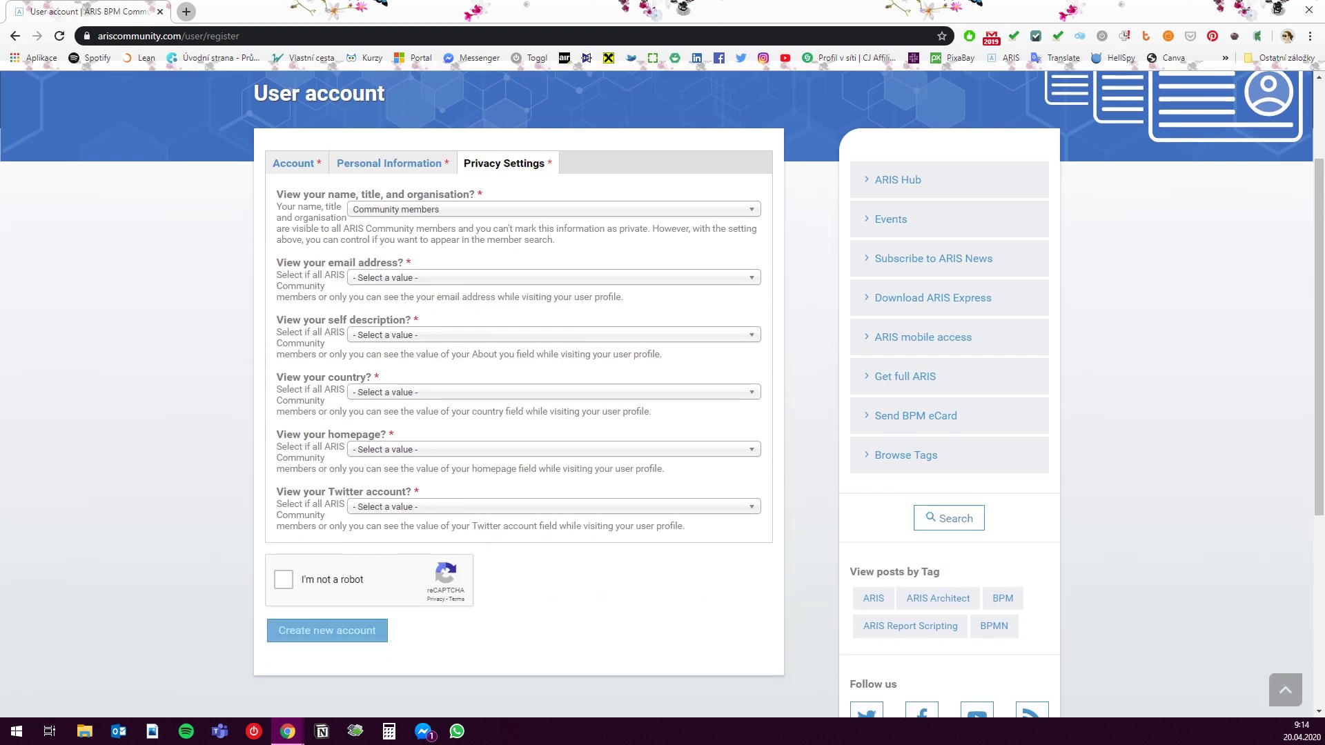
pyautogui.scroll(1, 327, 630)
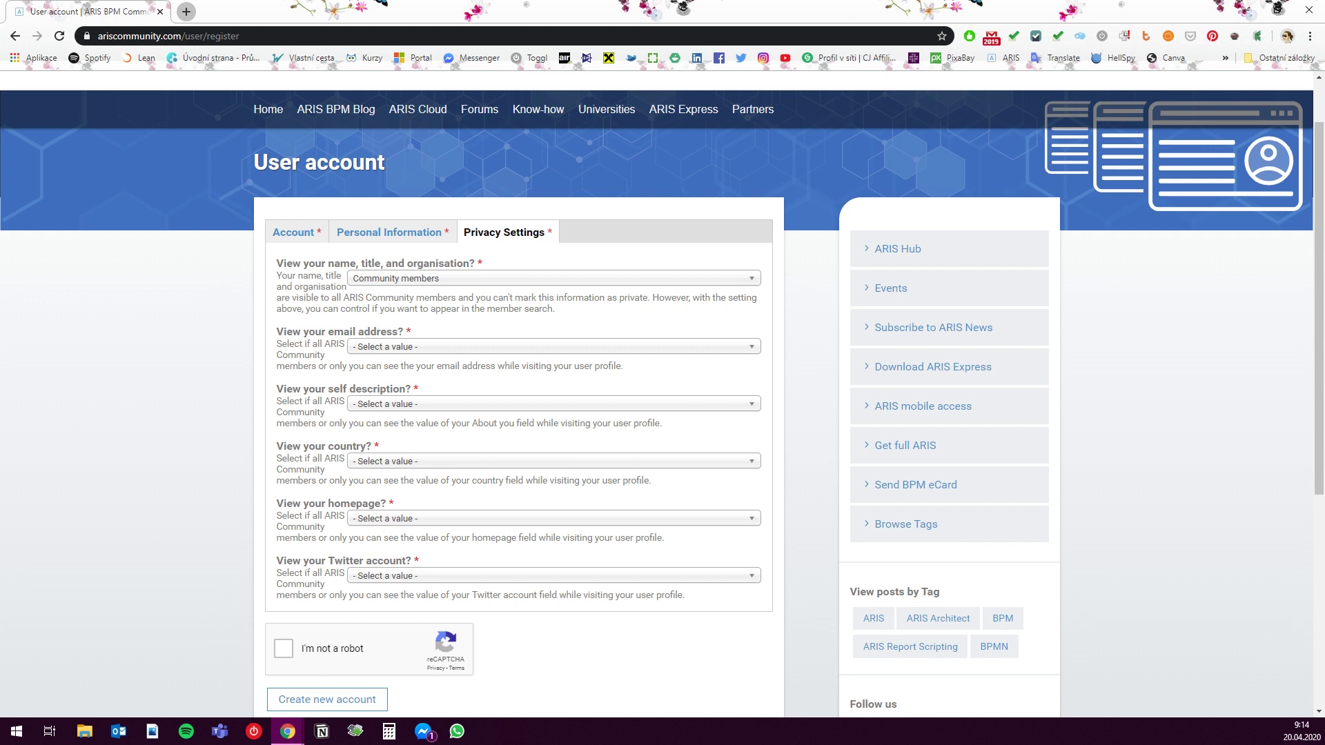
pyautogui.click(294, 232)
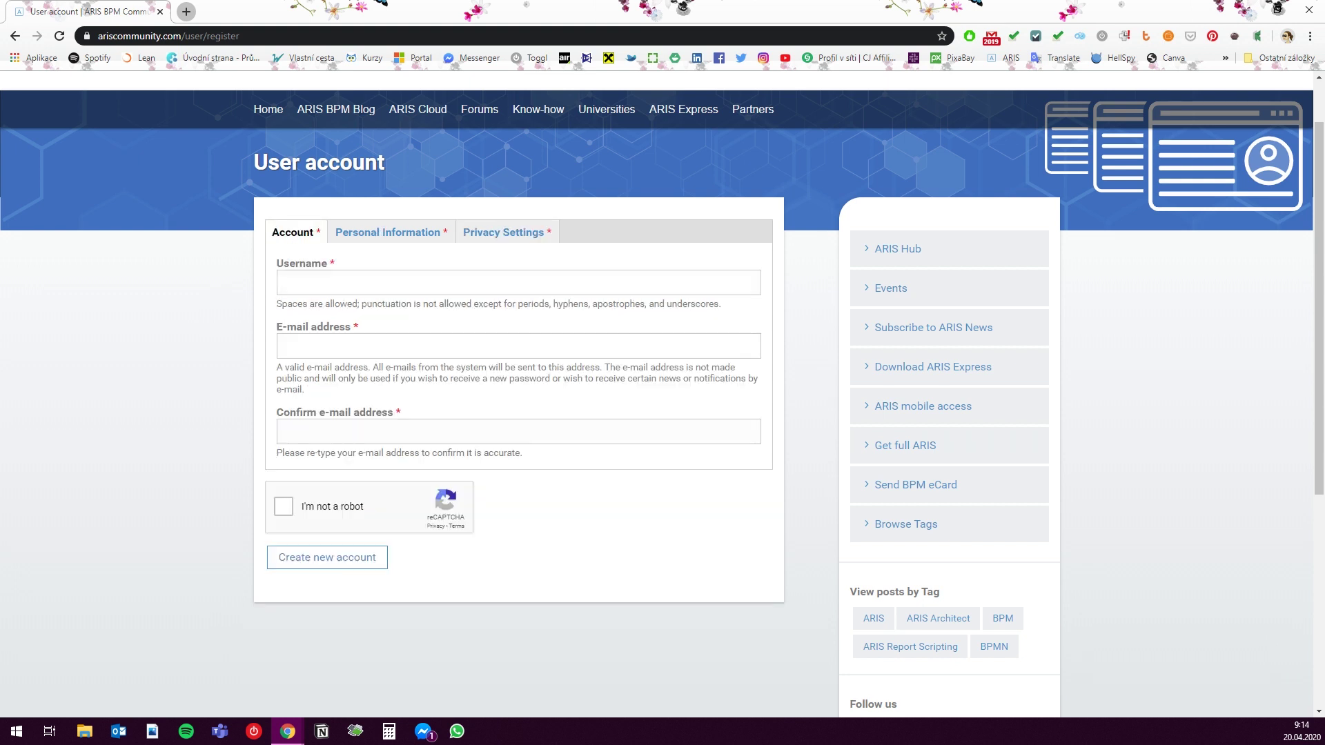
pyautogui.scroll(1, 663, 393)
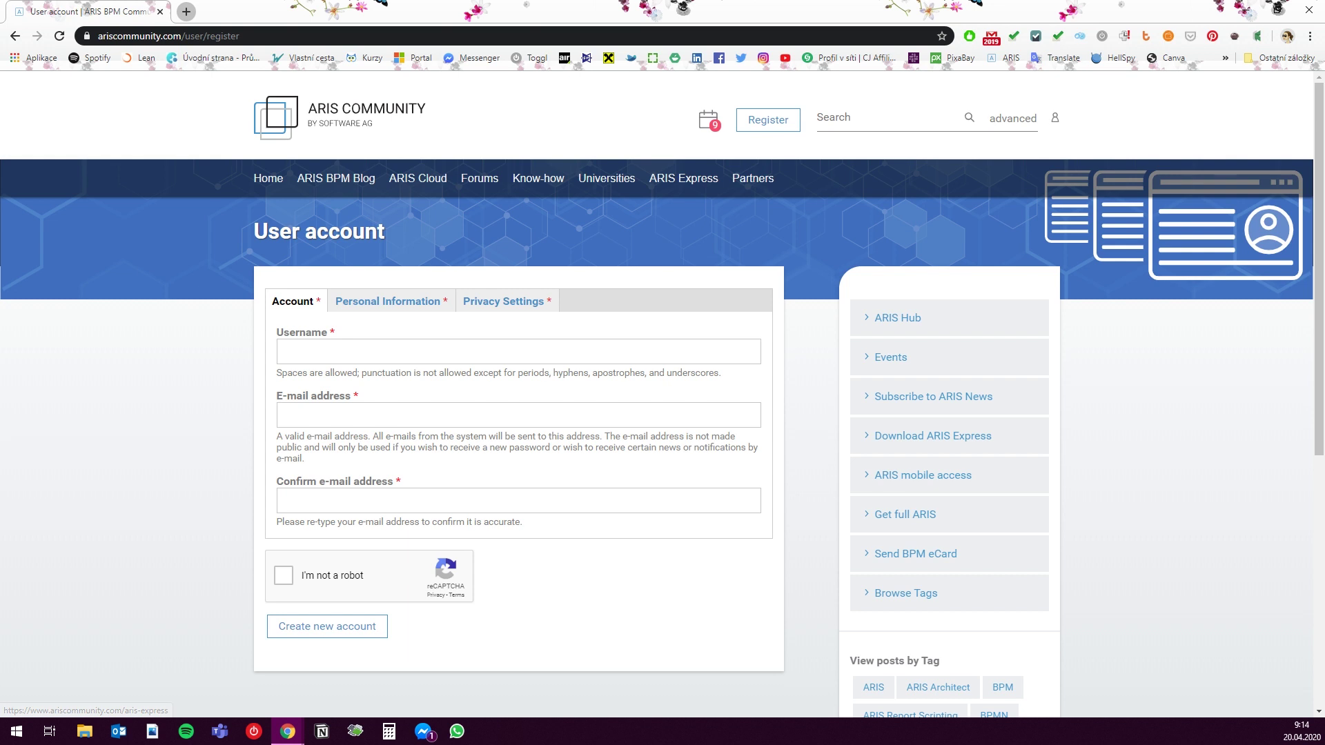
pyautogui.click(683, 178)
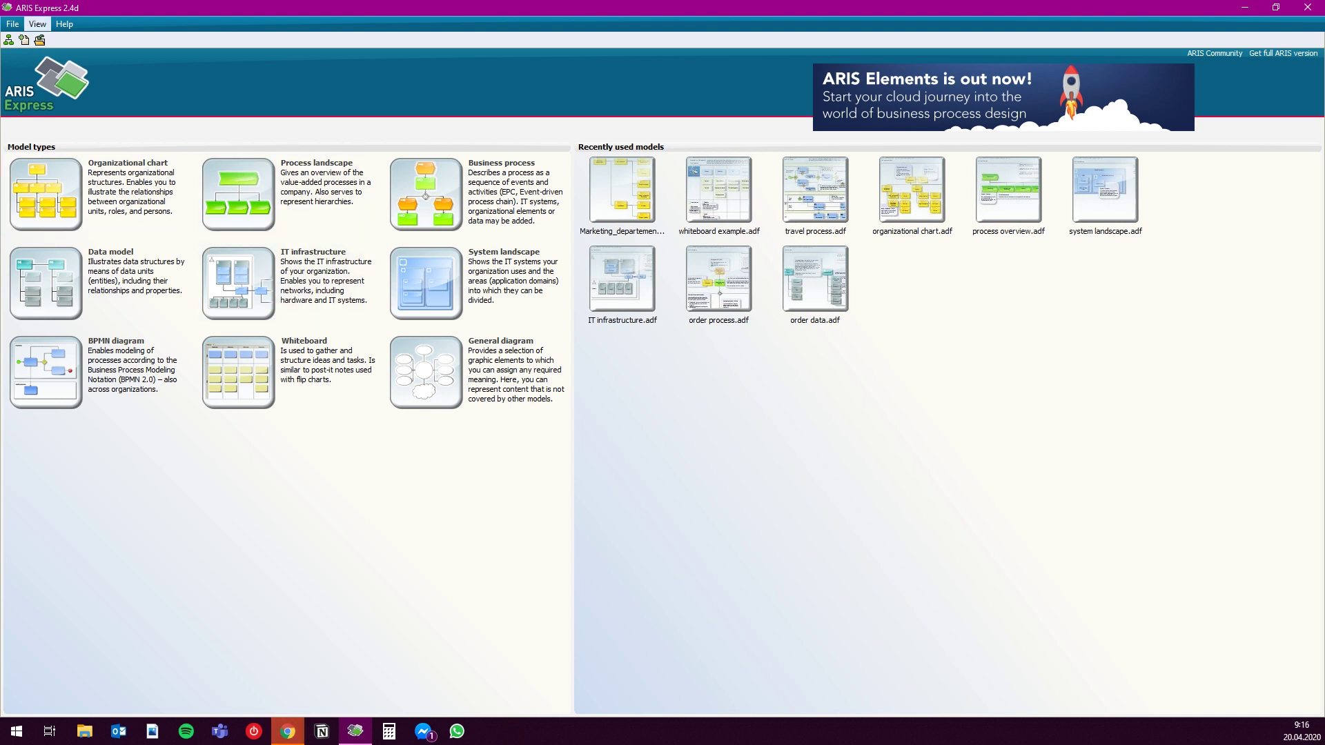
# In the ARIS Express application, examine the model history list and the available import format
pyautogui.click(13, 24)
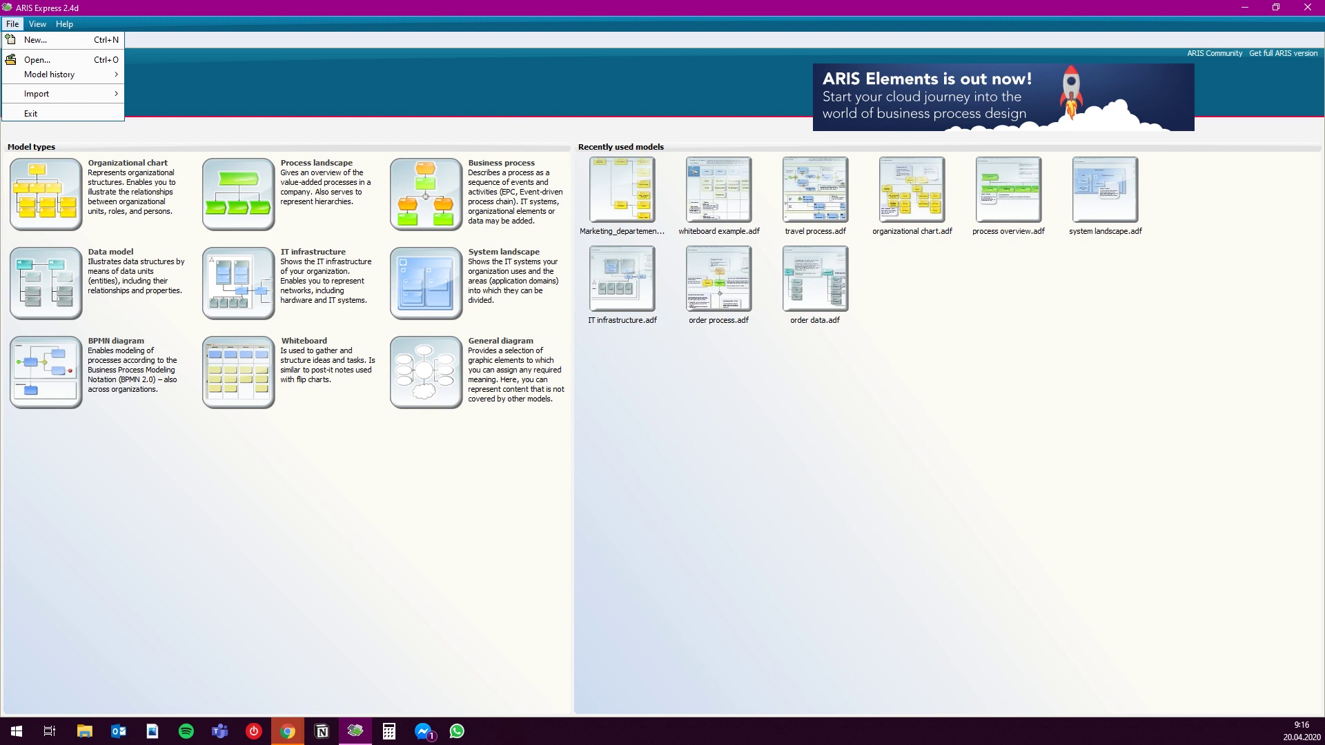
pyautogui.press('Down')
pyautogui.press('Down')
pyautogui.press('Down')
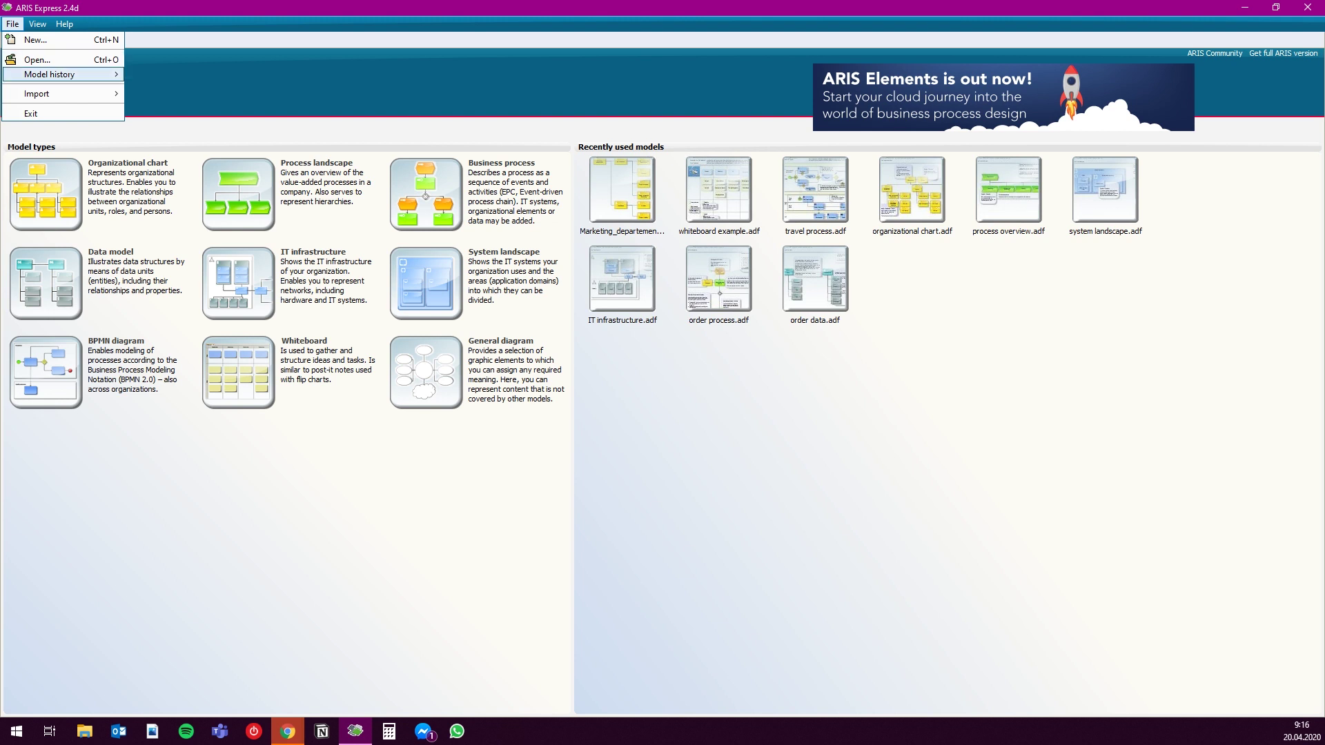
pyautogui.press('Right')
pyautogui.press('Down')
pyautogui.press('Down')
pyautogui.press('Down')
pyautogui.press('Down')
pyautogui.press('Down')
pyautogui.press('Down')
pyautogui.press('Down')
pyautogui.press('Down')
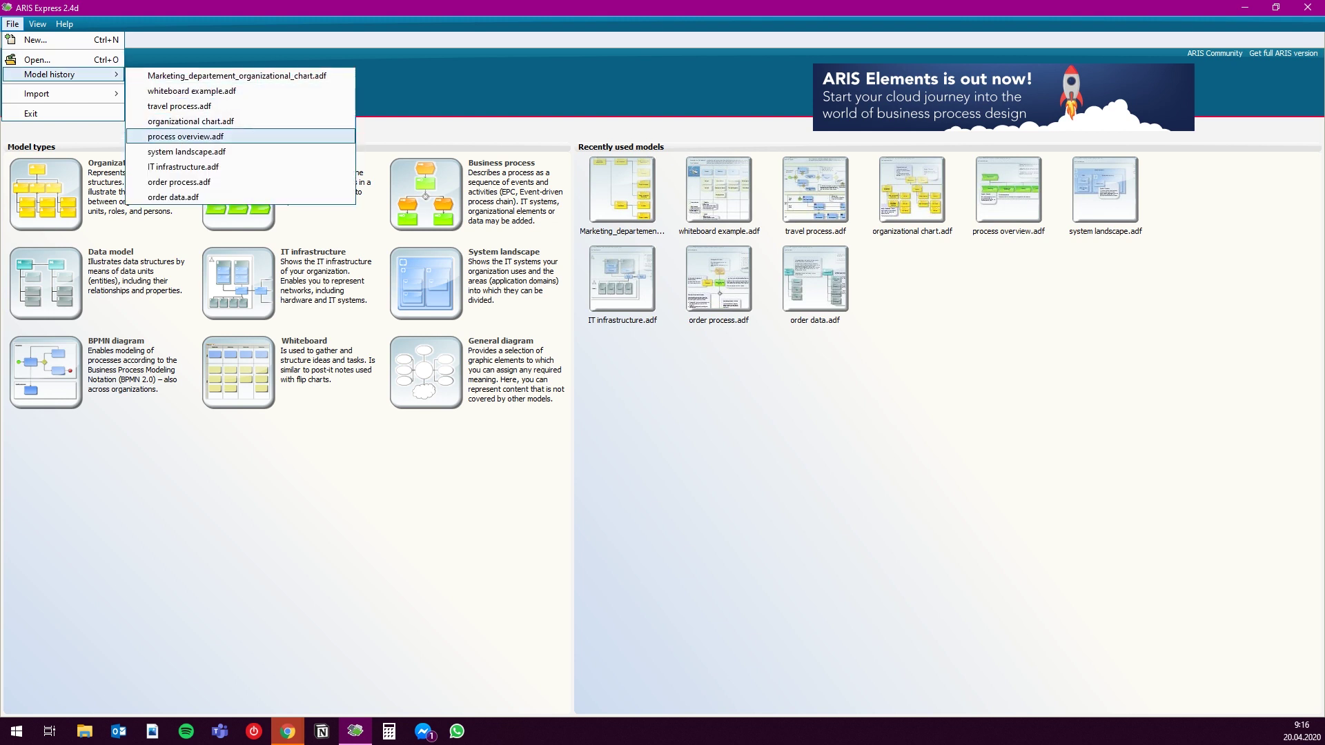
pyautogui.press('Up')
pyautogui.press('Up')
pyautogui.press('Up')
pyautogui.press('Up')
pyautogui.press('Up')
pyautogui.press('Up')
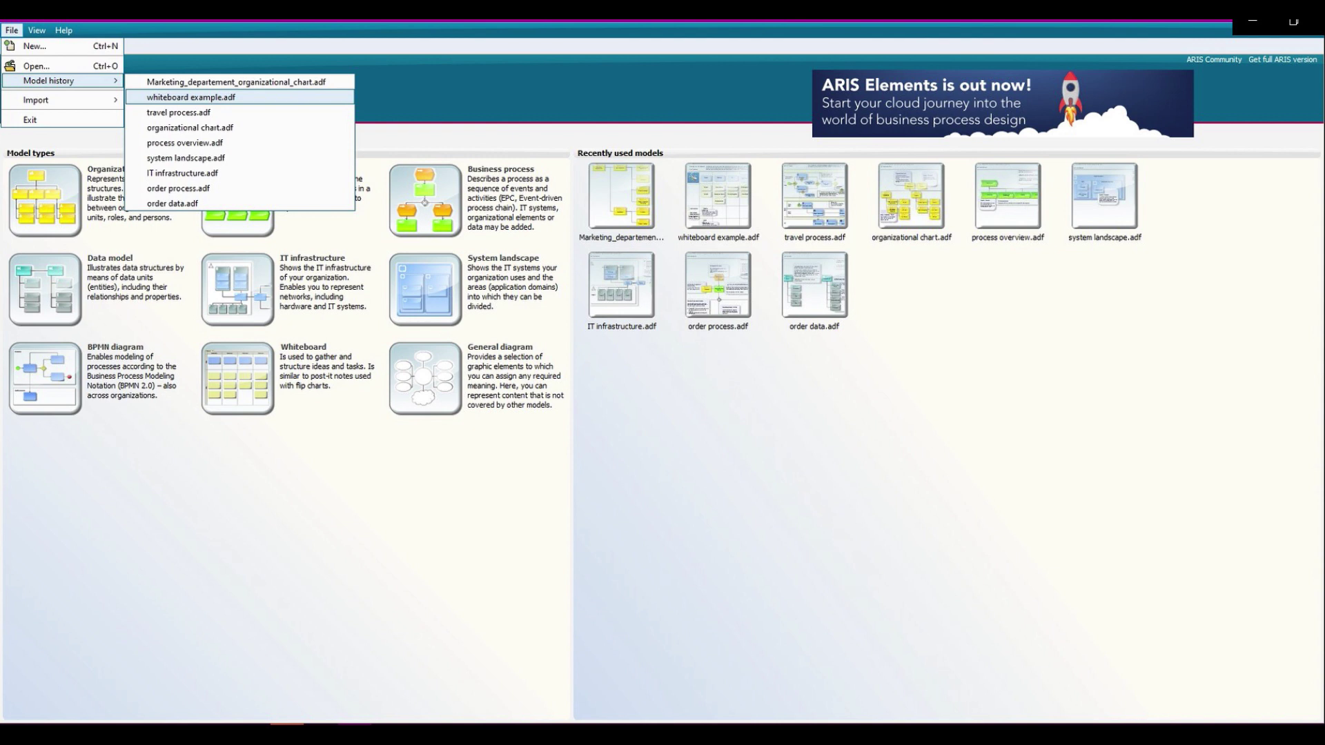
pyautogui.press('Left')
pyautogui.press('Down')
pyautogui.press('Right')
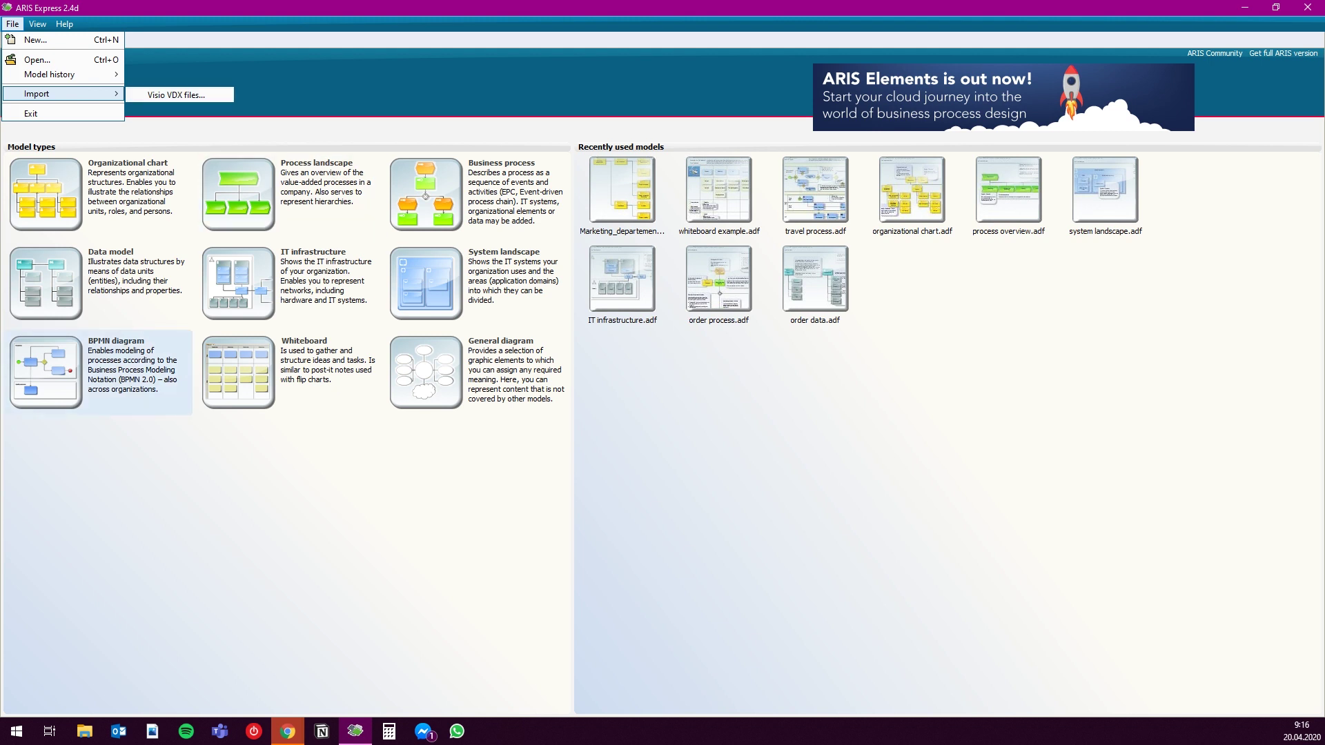
pyautogui.press('Escape')
pyautogui.press('Escape')
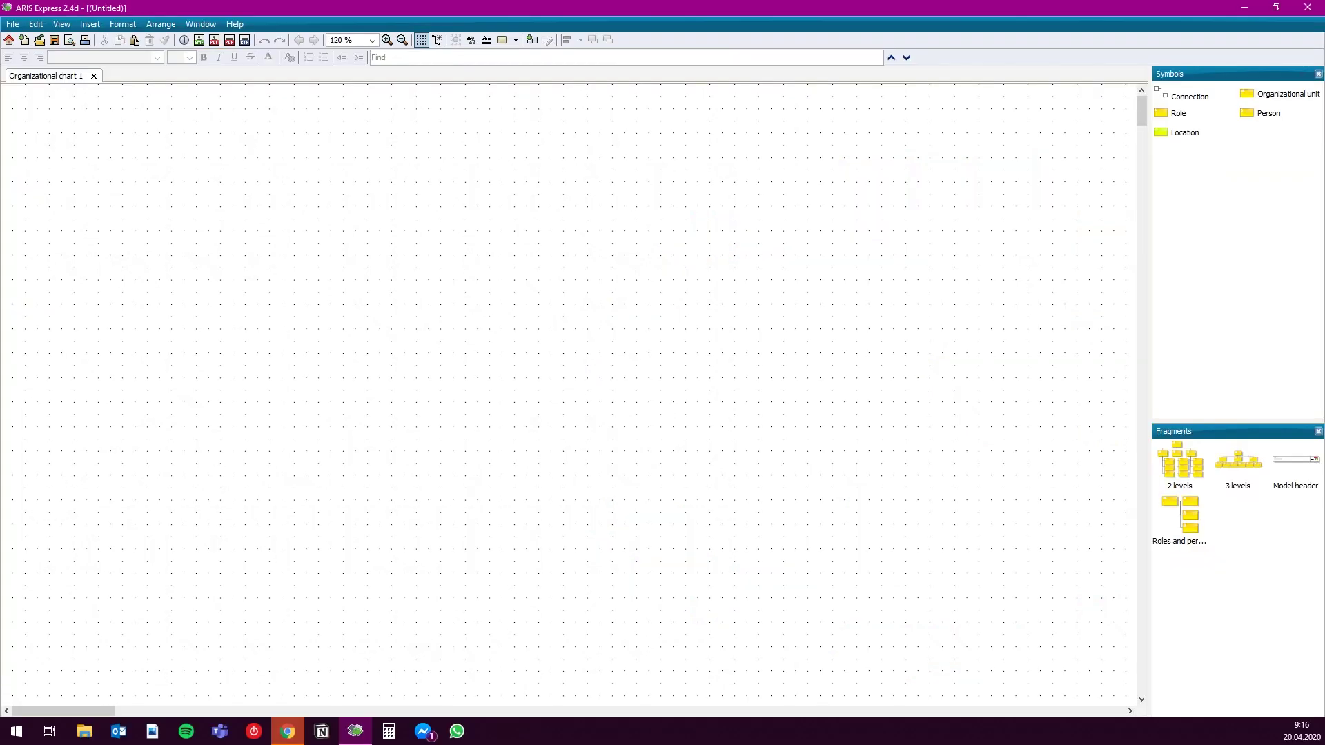
# Place one organizational unit, one person and three role symbols on the new organizational chart
pyautogui.click(1280, 94)
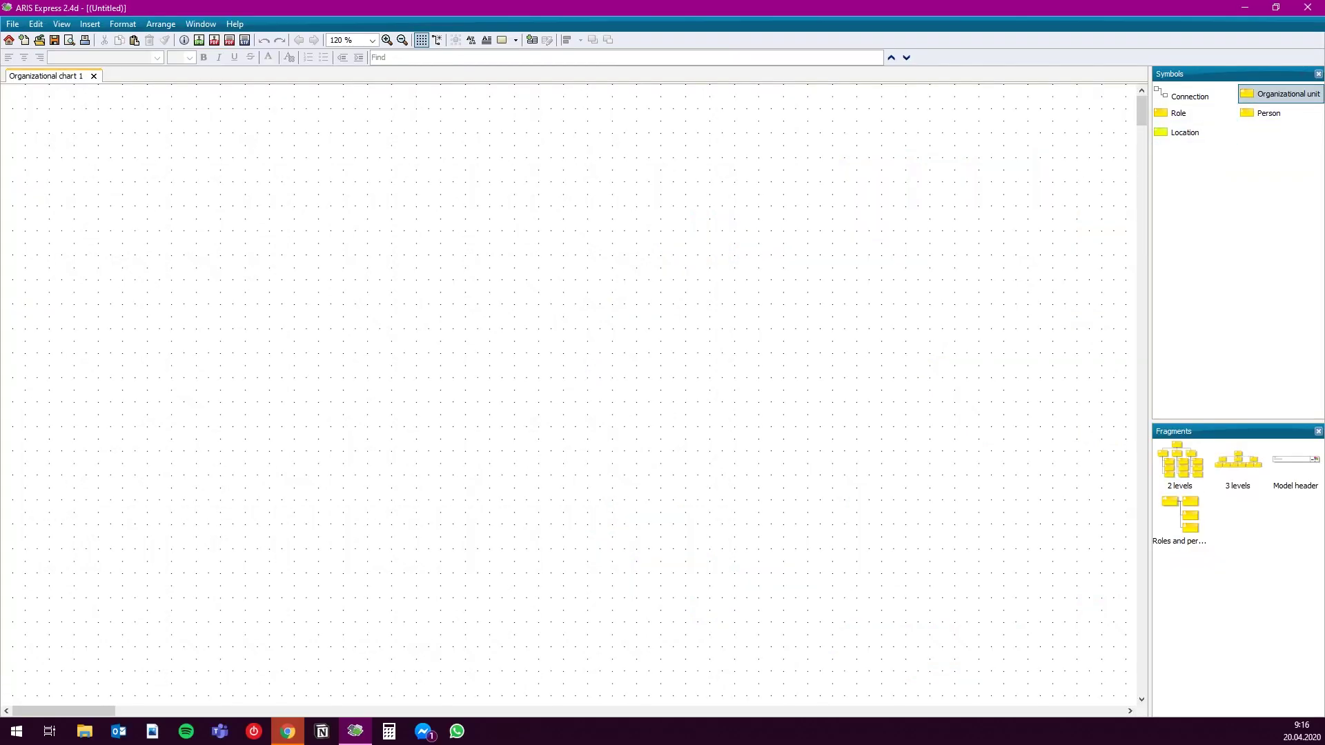
pyautogui.click(380, 146)
pyautogui.click(1178, 114)
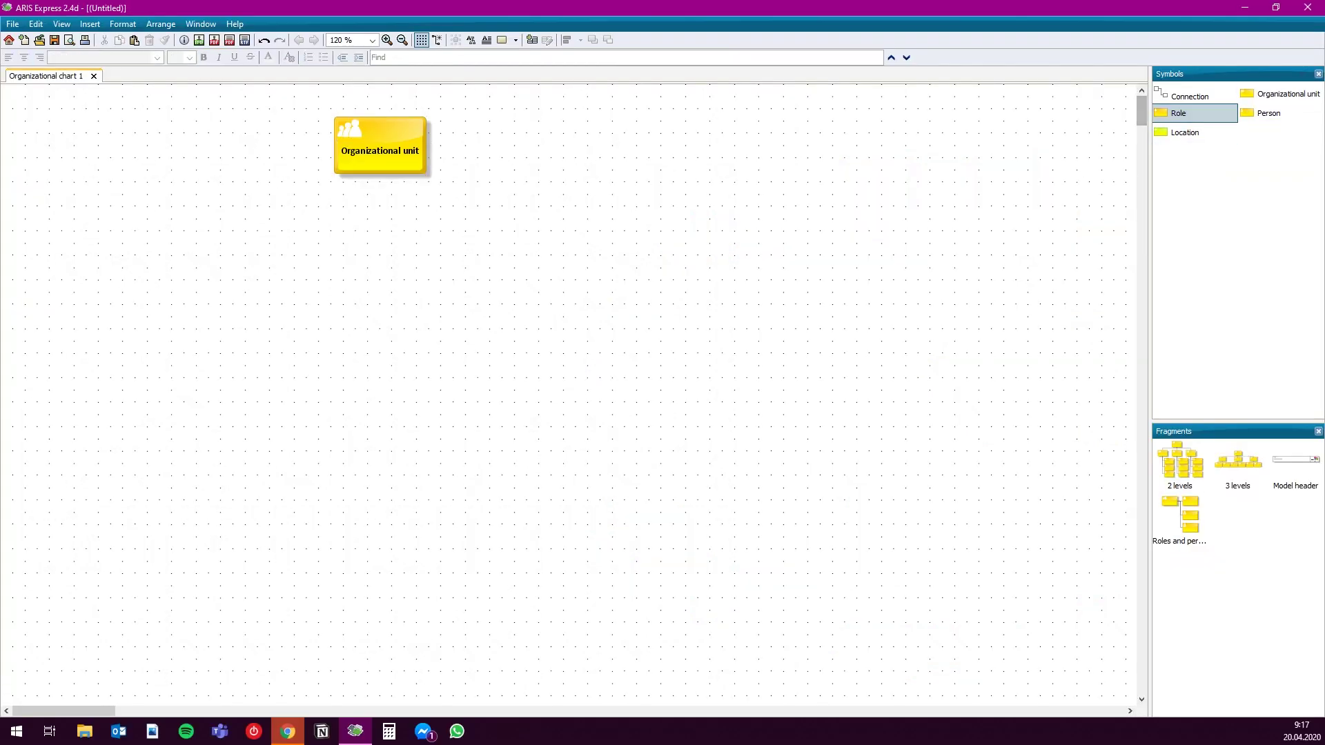
pyautogui.click(514, 145)
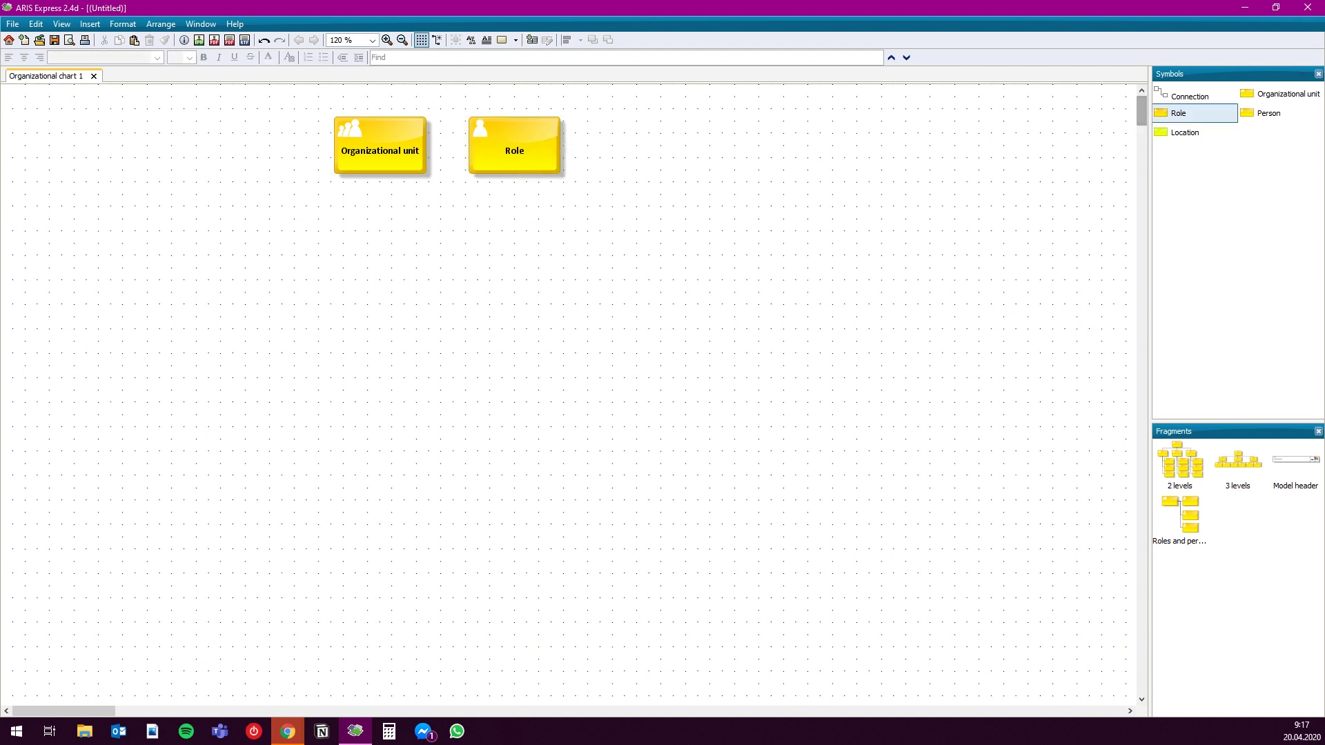
pyautogui.click(1268, 113)
pyautogui.click(649, 146)
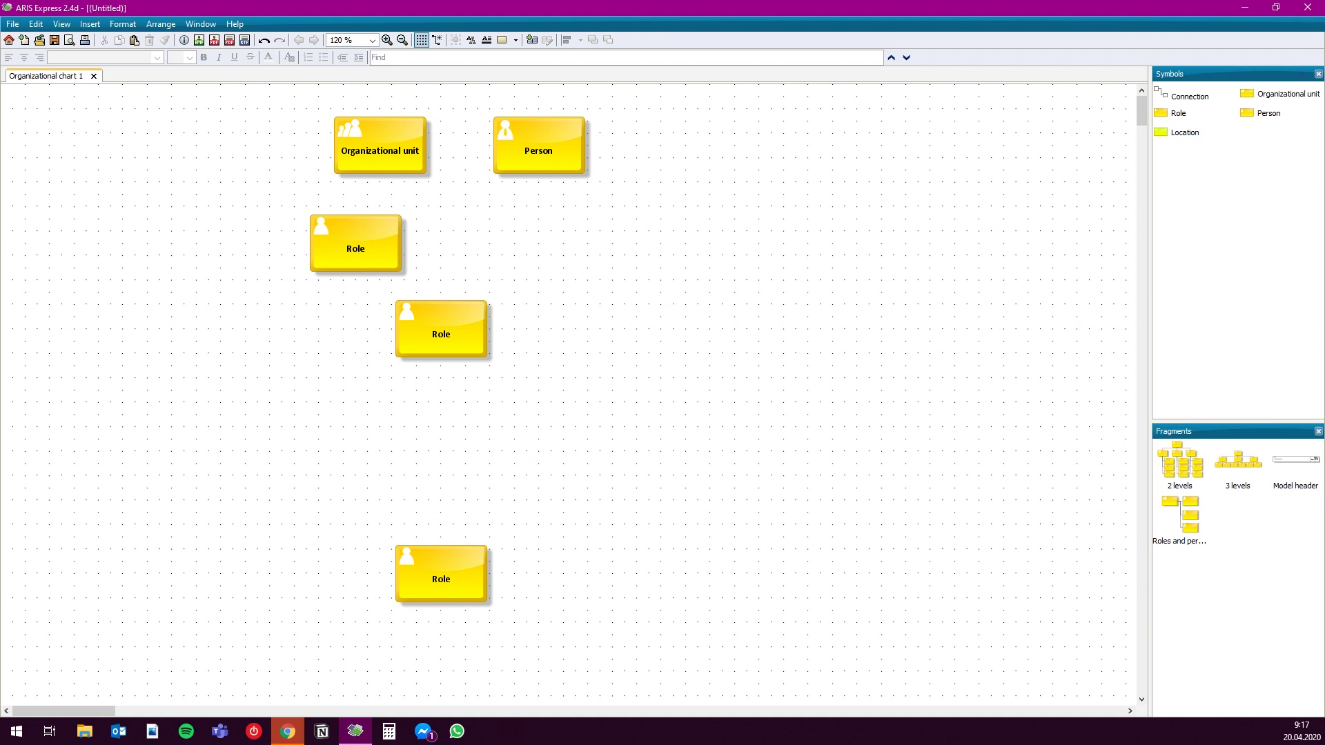
# Shift the uppermost role slightly left, and center the three roles horizontally so they form one column
pyautogui.moveTo(355, 248); pyautogui.dragTo(343, 248)
pyautogui.click(331, 317)
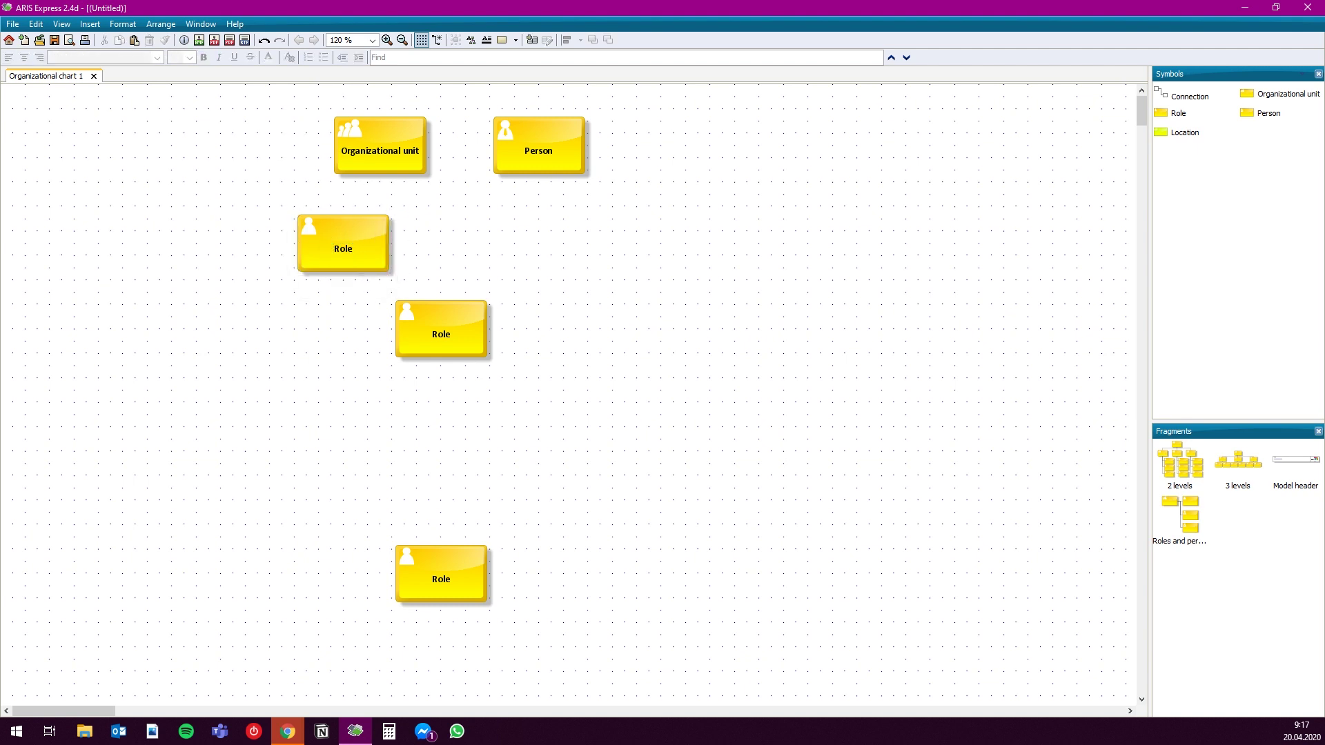
pyautogui.moveTo(231, 184); pyautogui.dragTo(525, 629)
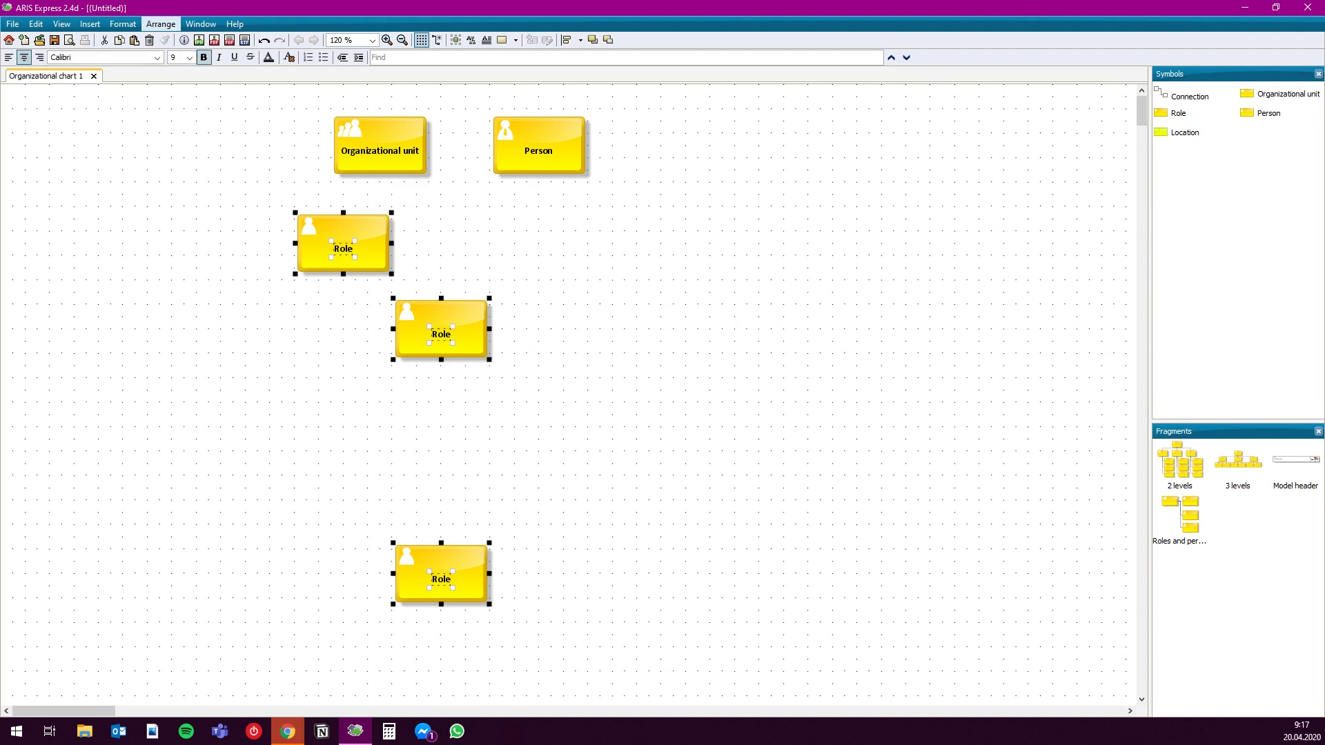
pyautogui.click(161, 23)
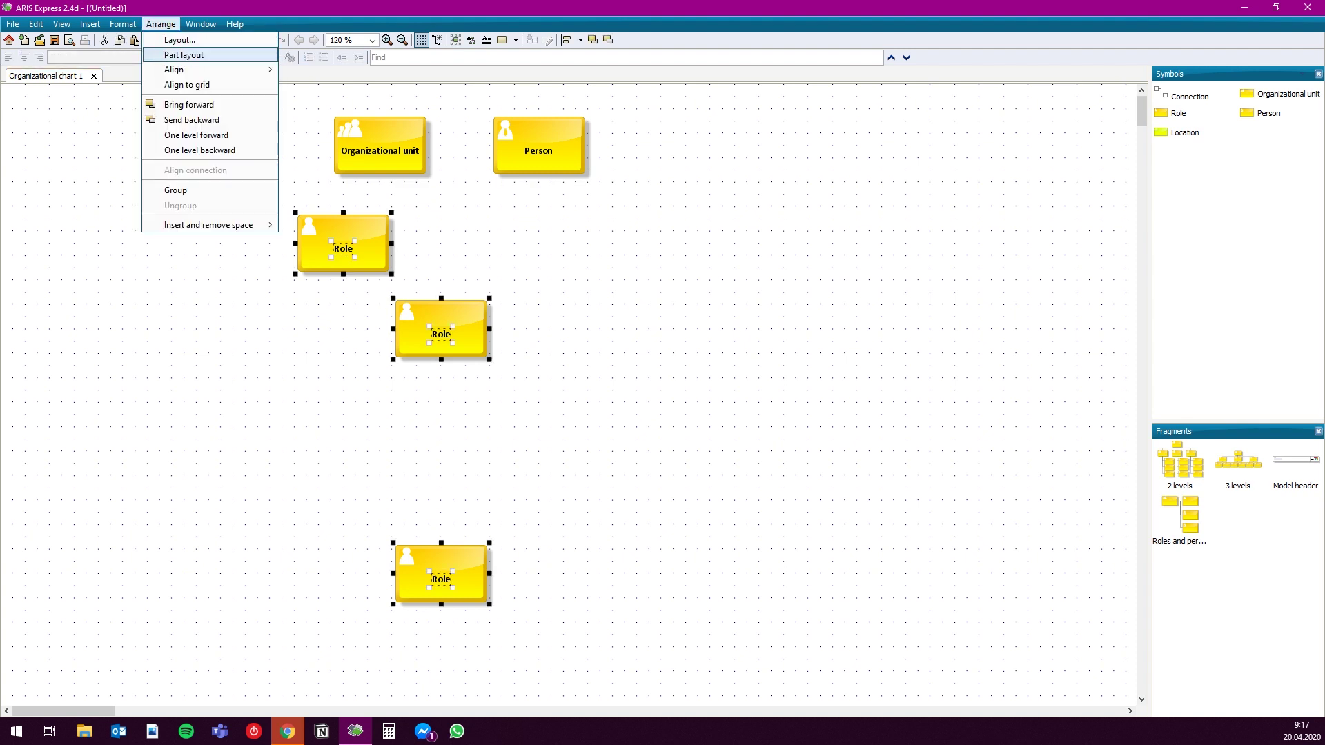
pyautogui.moveTo(207, 70)
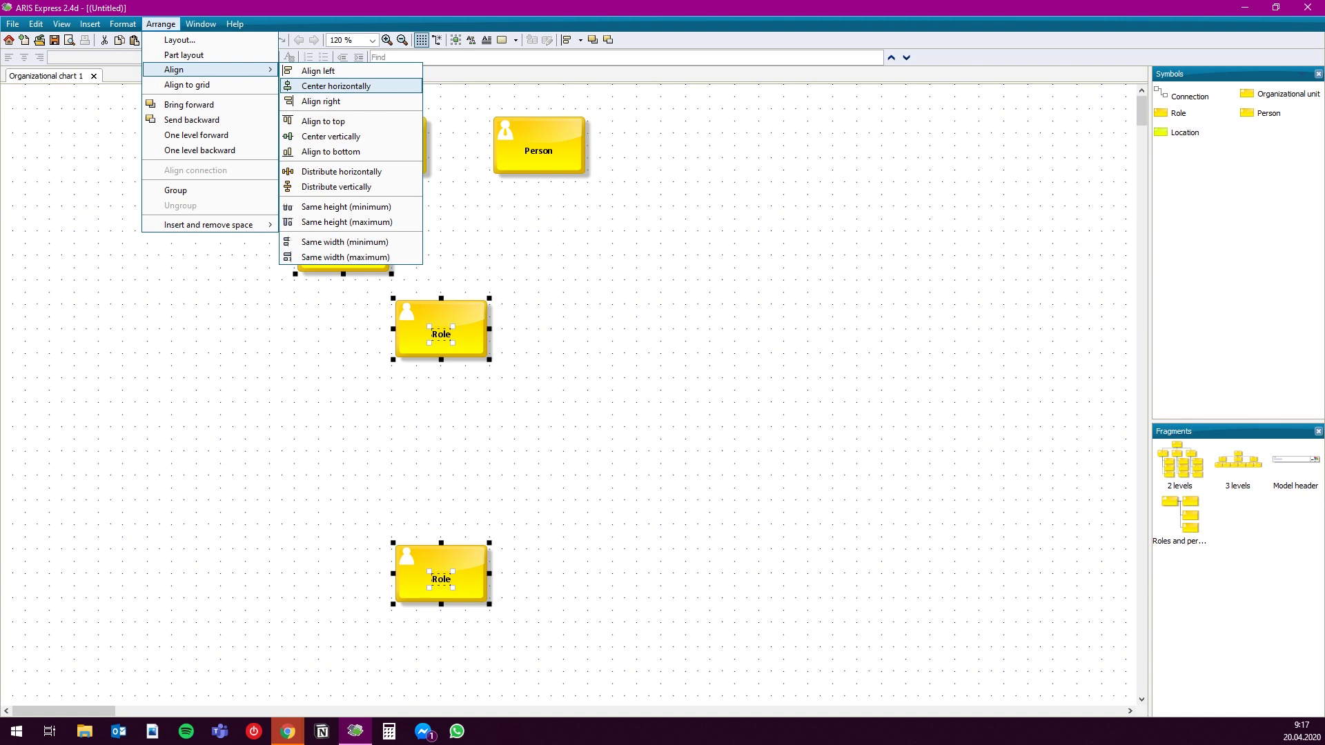
pyautogui.press('Return')
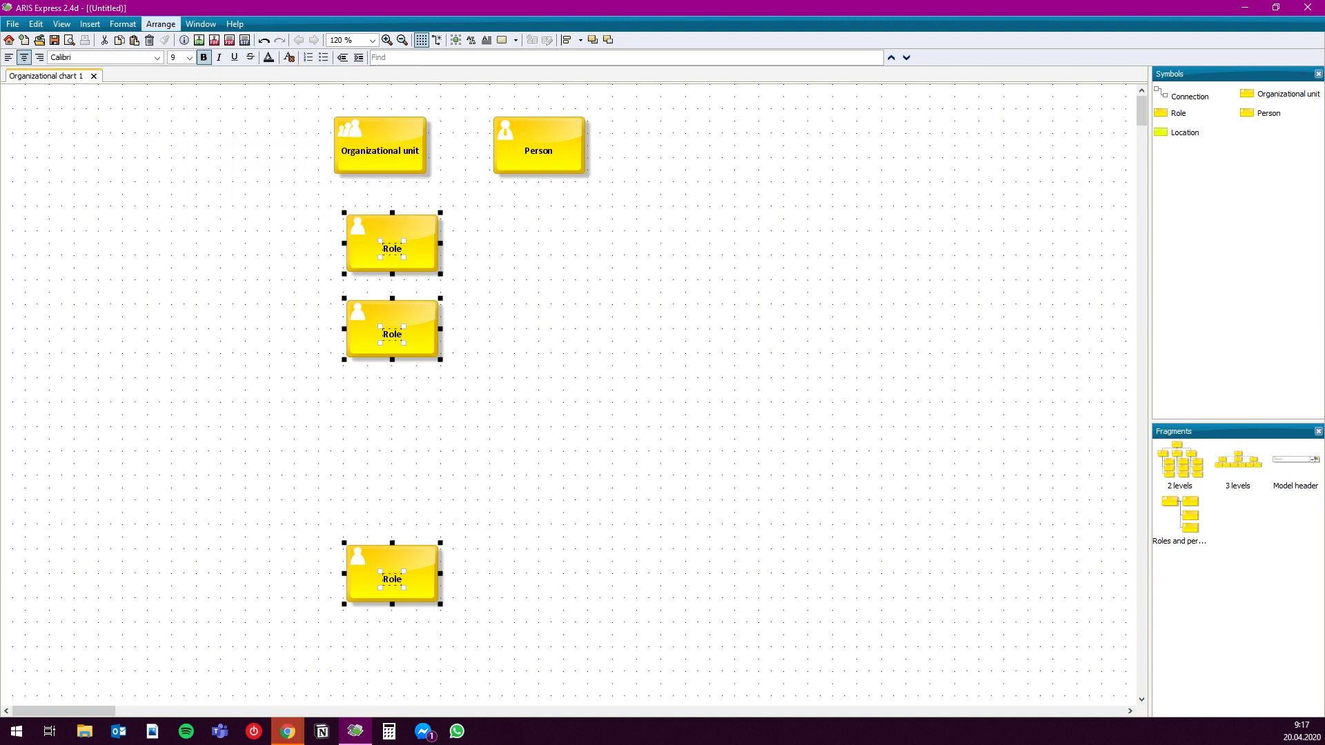
# Distribute the three selected roles vertically so they are evenly spaced in their column
pyautogui.click(161, 24)
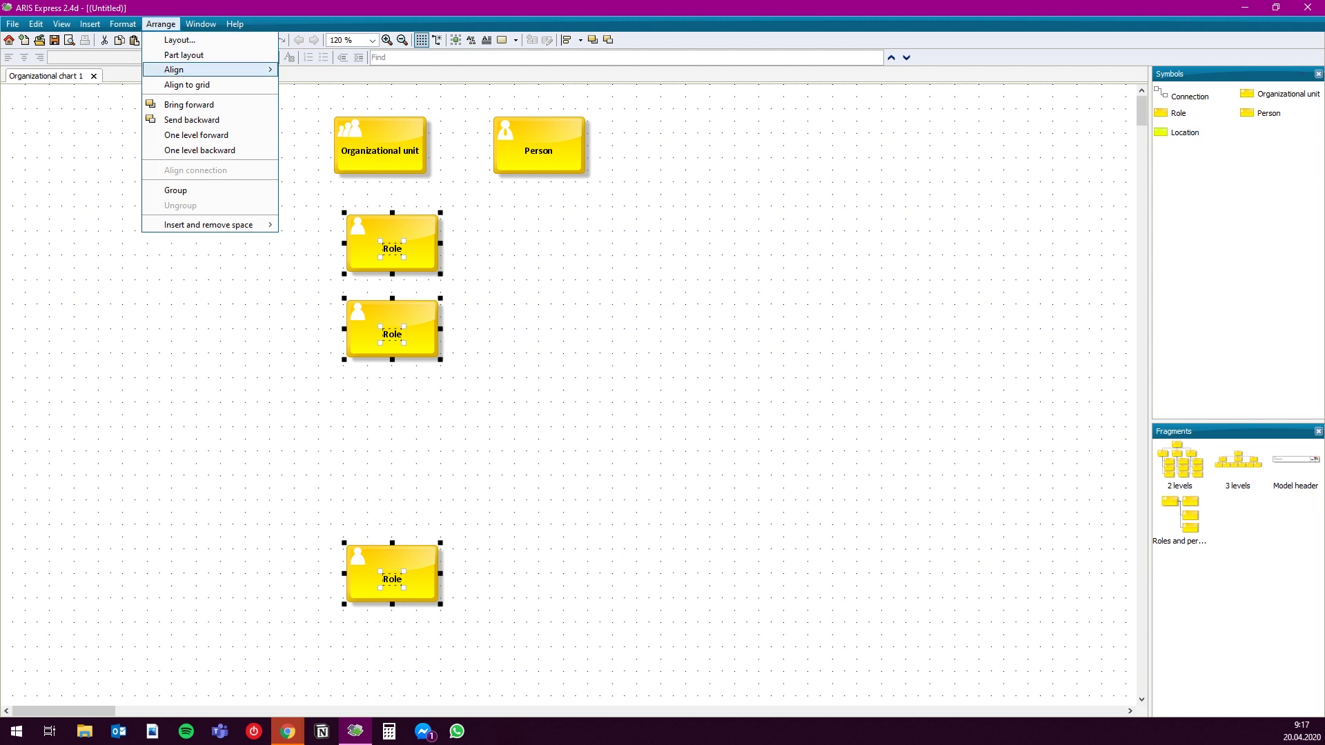
pyautogui.moveTo(207, 69)
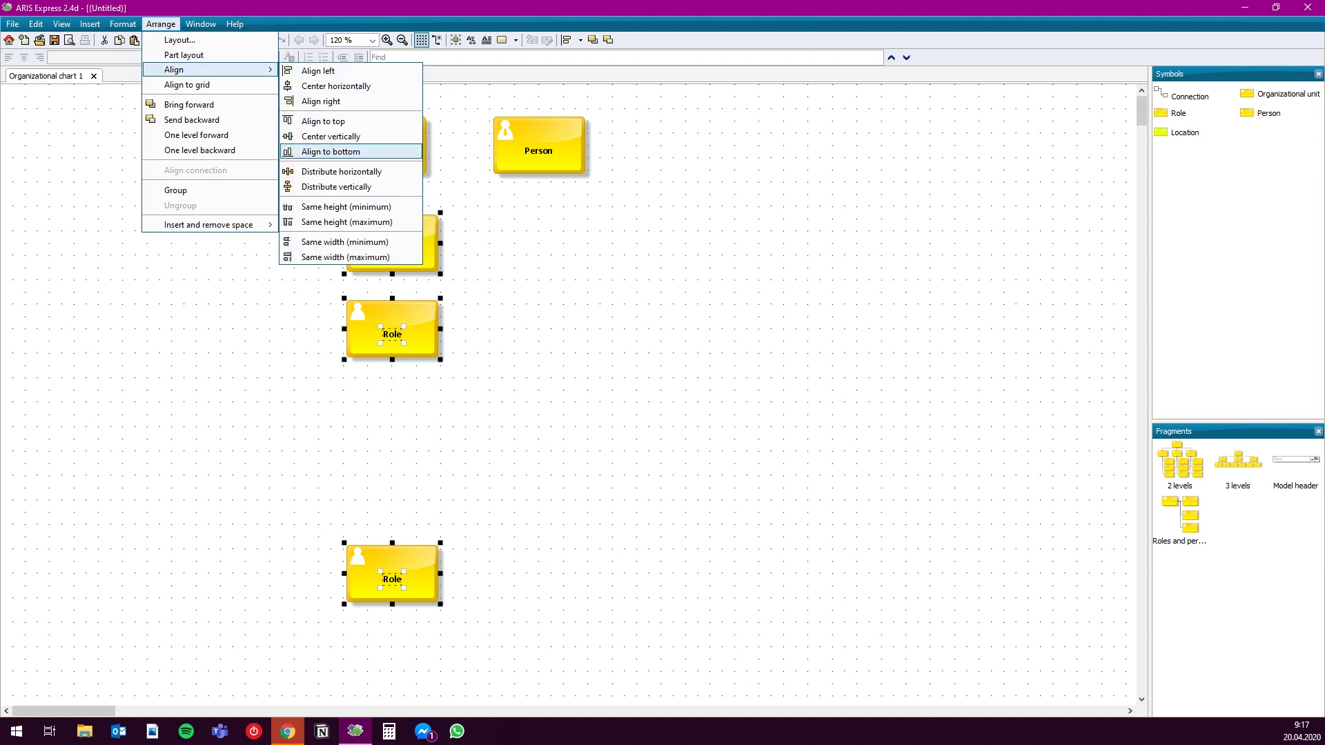
pyautogui.click(336, 187)
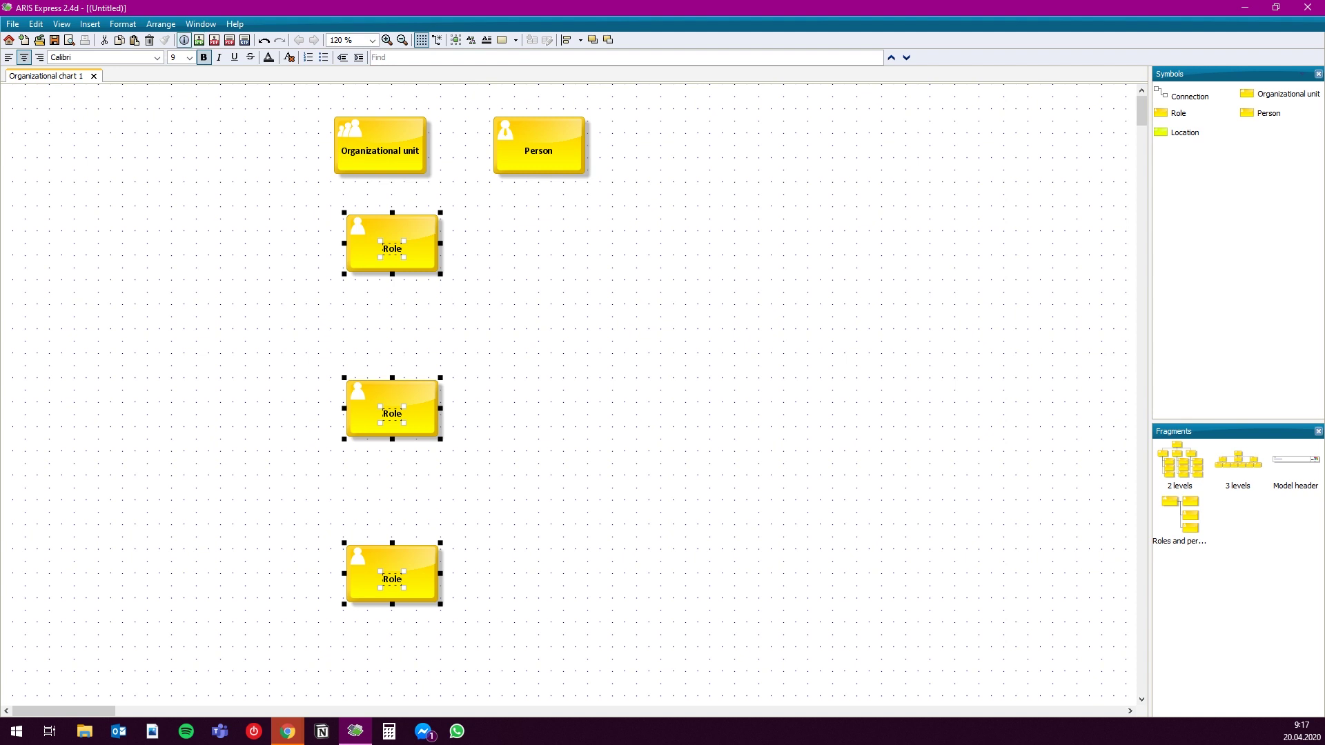
pyautogui.click(161, 25)
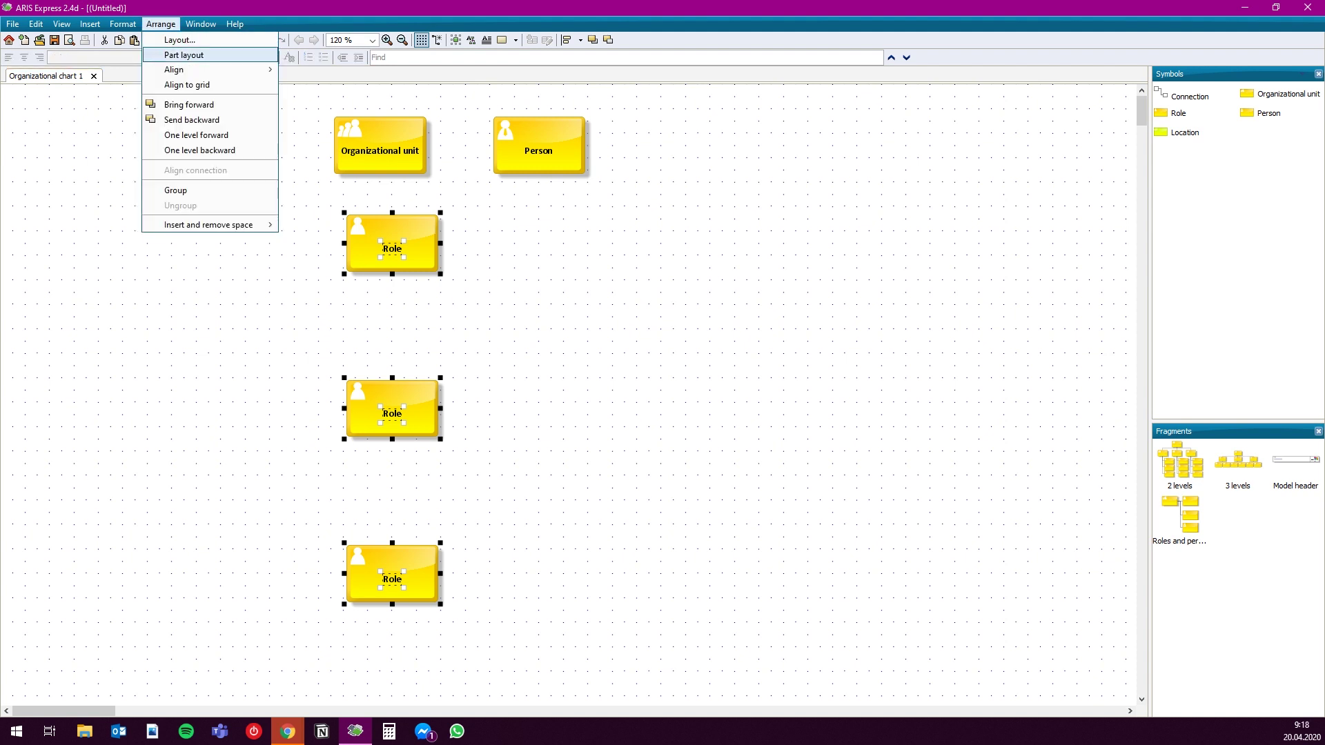
pyautogui.moveTo(175, 70)
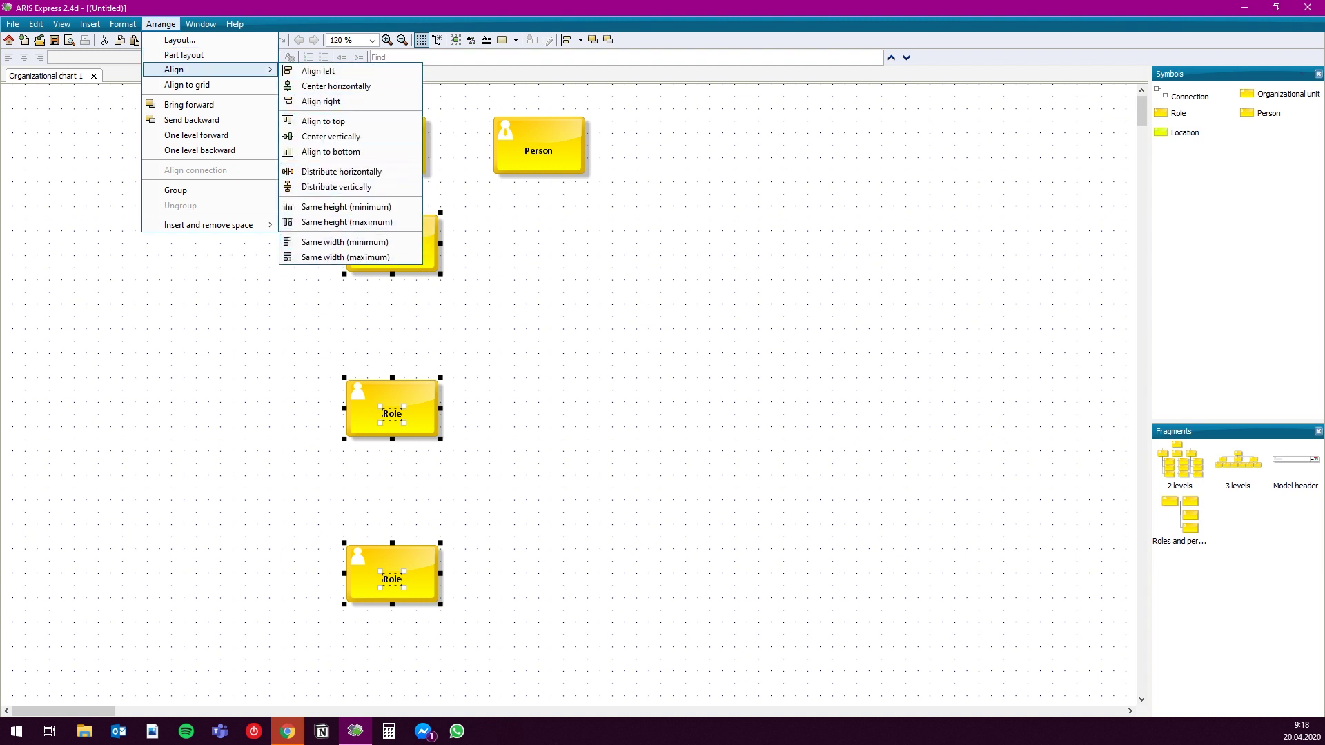
pyautogui.click(486, 220)
# Rearrange the three roles into a loose, uneven row below the organizational unit and person, and select all three
pyautogui.click(392, 243)
pyautogui.moveTo(392, 243); pyautogui.dragTo(281, 292)
pyautogui.moveTo(392, 407); pyautogui.dragTo(404, 341)
pyautogui.click(392, 579)
pyautogui.moveTo(392, 578); pyautogui.dragTo(600, 298)
pyautogui.press('Escape')
pyautogui.moveTo(691, 447); pyautogui.dragTo(691, 447)
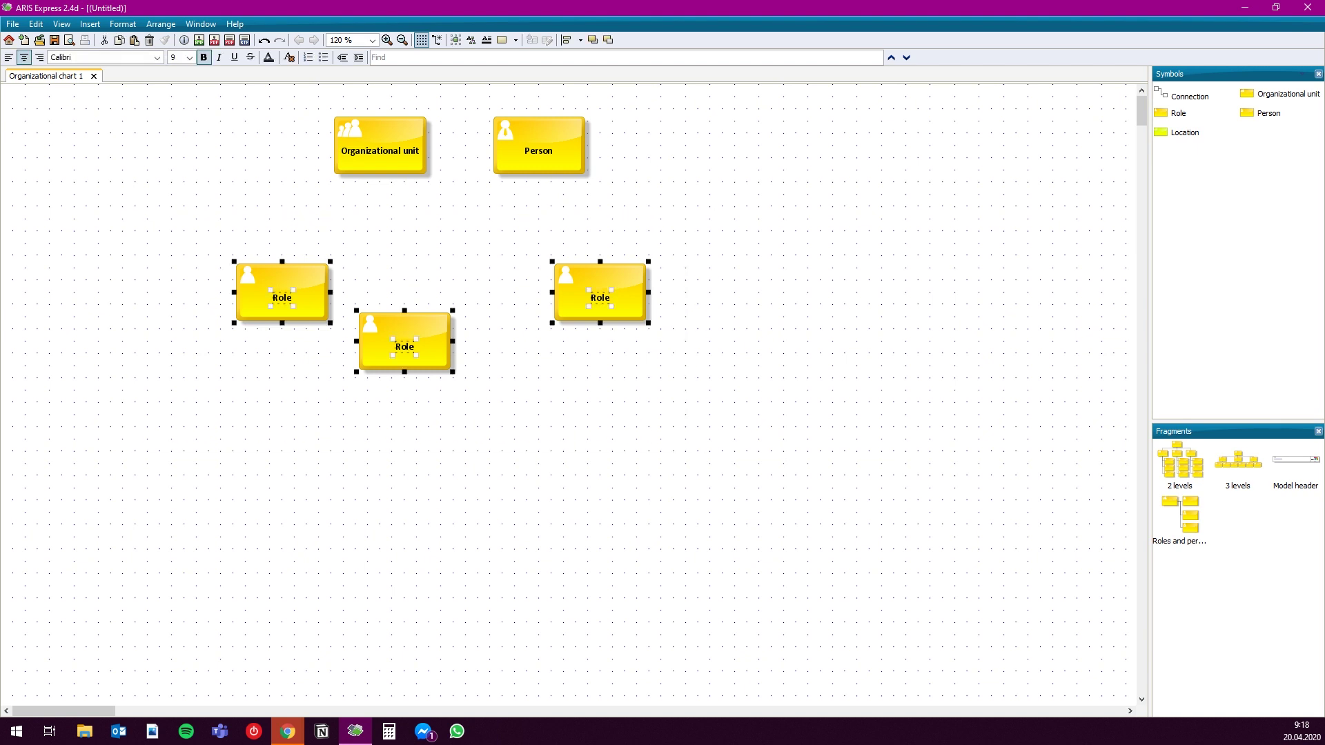
# Center the three selected roles vertically so they line up in a single row
pyautogui.click(161, 23)
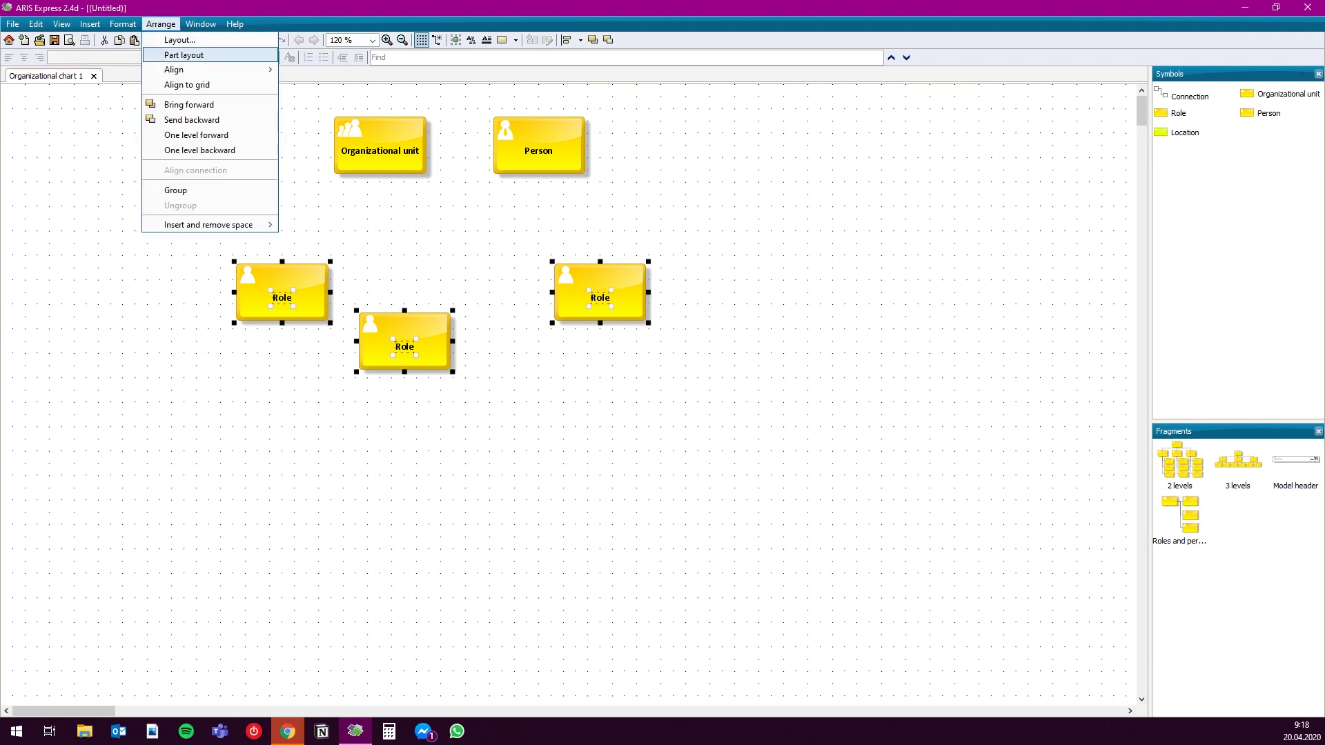
pyautogui.press('Right')
pyautogui.press('Down')
pyautogui.press('Down')
pyautogui.press('Down')
pyautogui.press('Down')
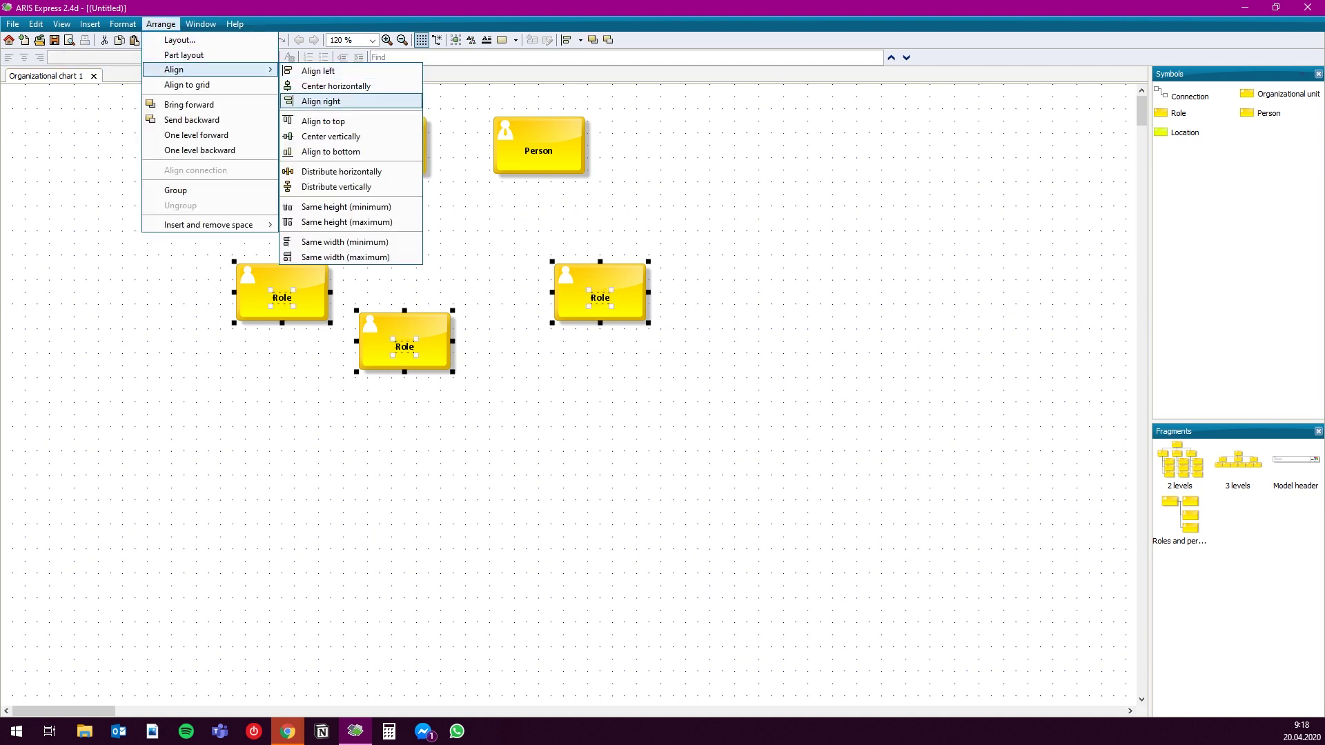
pyautogui.press('Return')
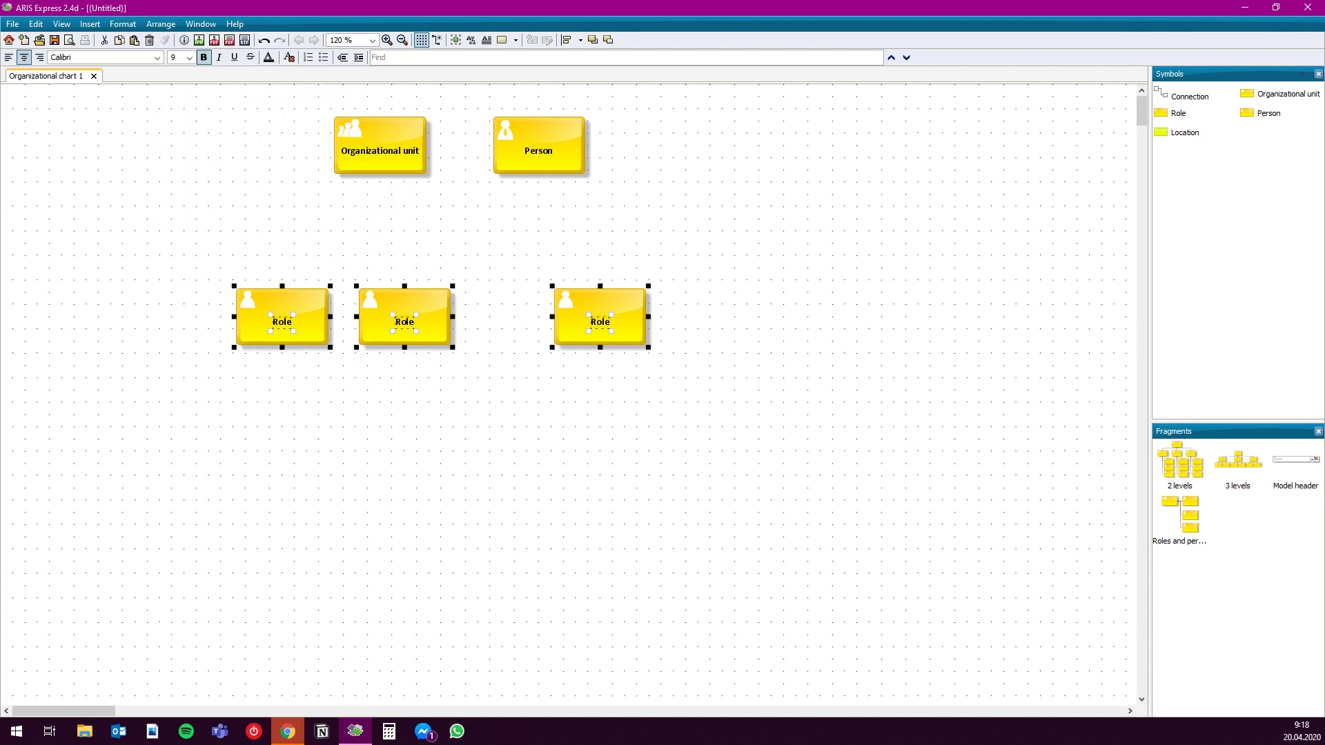
# Distribute the three aligned roles horizontally so the gaps between them are equal
pyautogui.hotkey('alt', 'a')
pyautogui.press('Down')
pyautogui.press('Down')
pyautogui.press('Down')
pyautogui.press('Down')
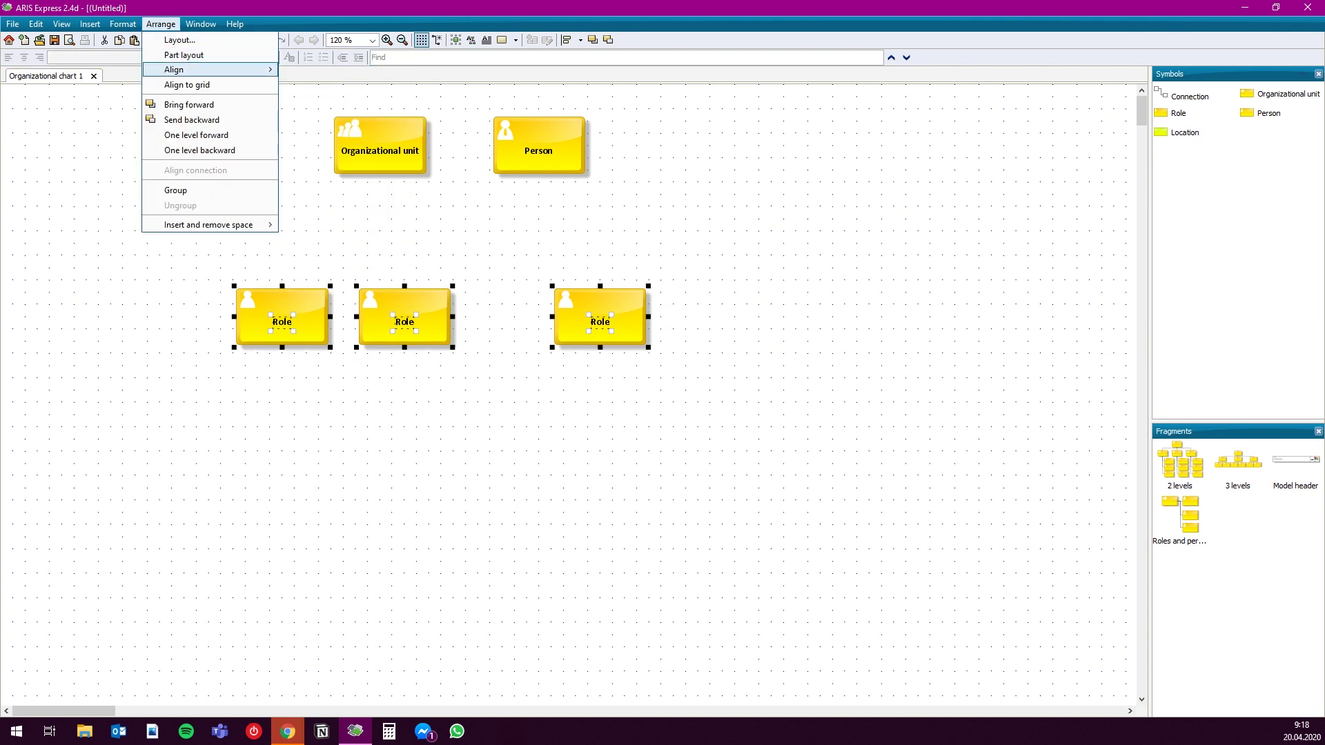
pyautogui.press('Up')
pyautogui.press('Right')
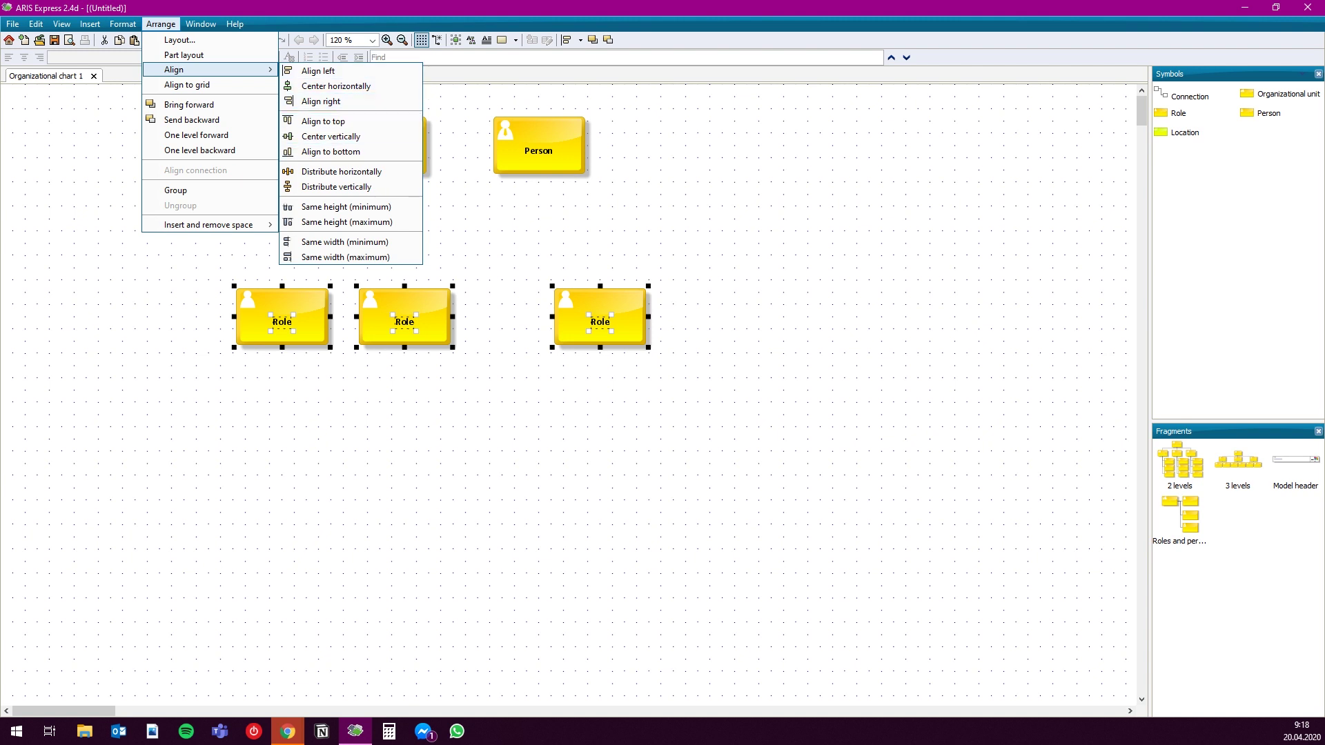
pyautogui.press('Return')
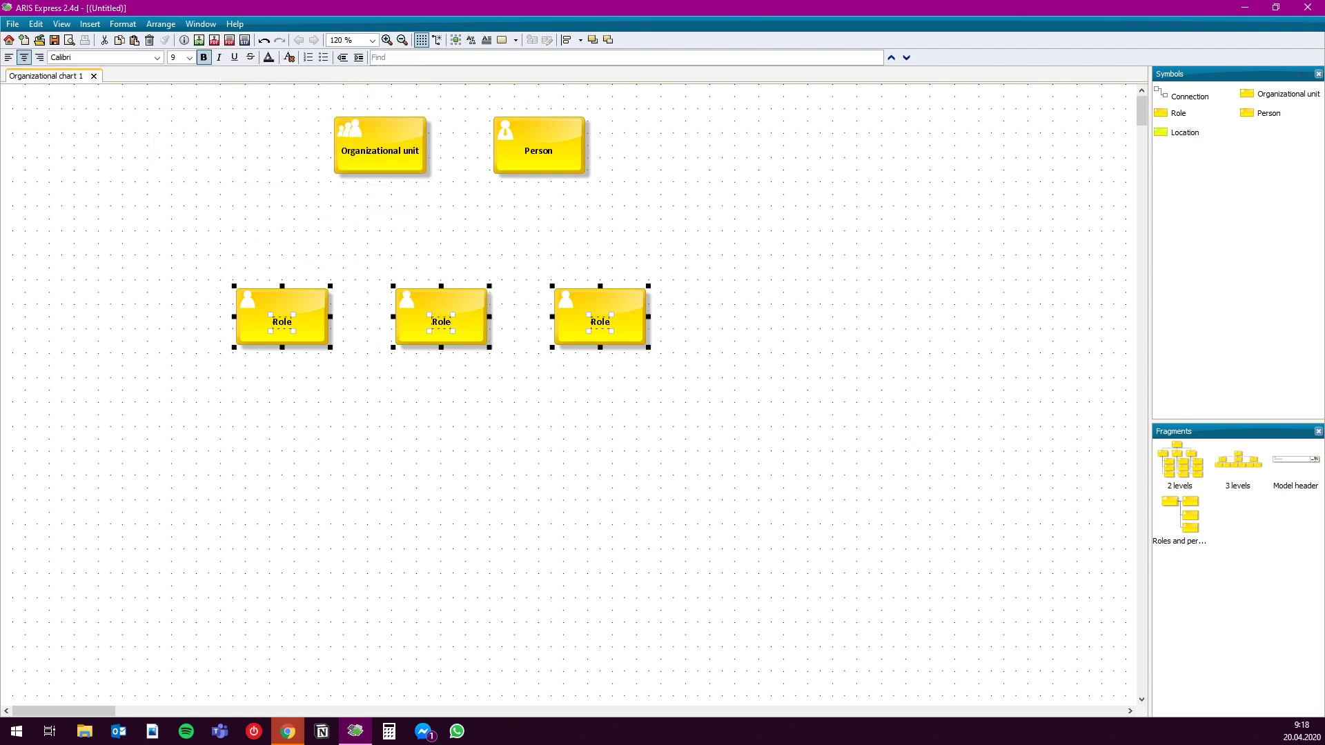
# Insert a free-form text heading reading "Organizational Chart - Marketing department" above the organizational unit and person symbols
pyautogui.click(718, 276)
pyautogui.scroll(1, 718, 276)
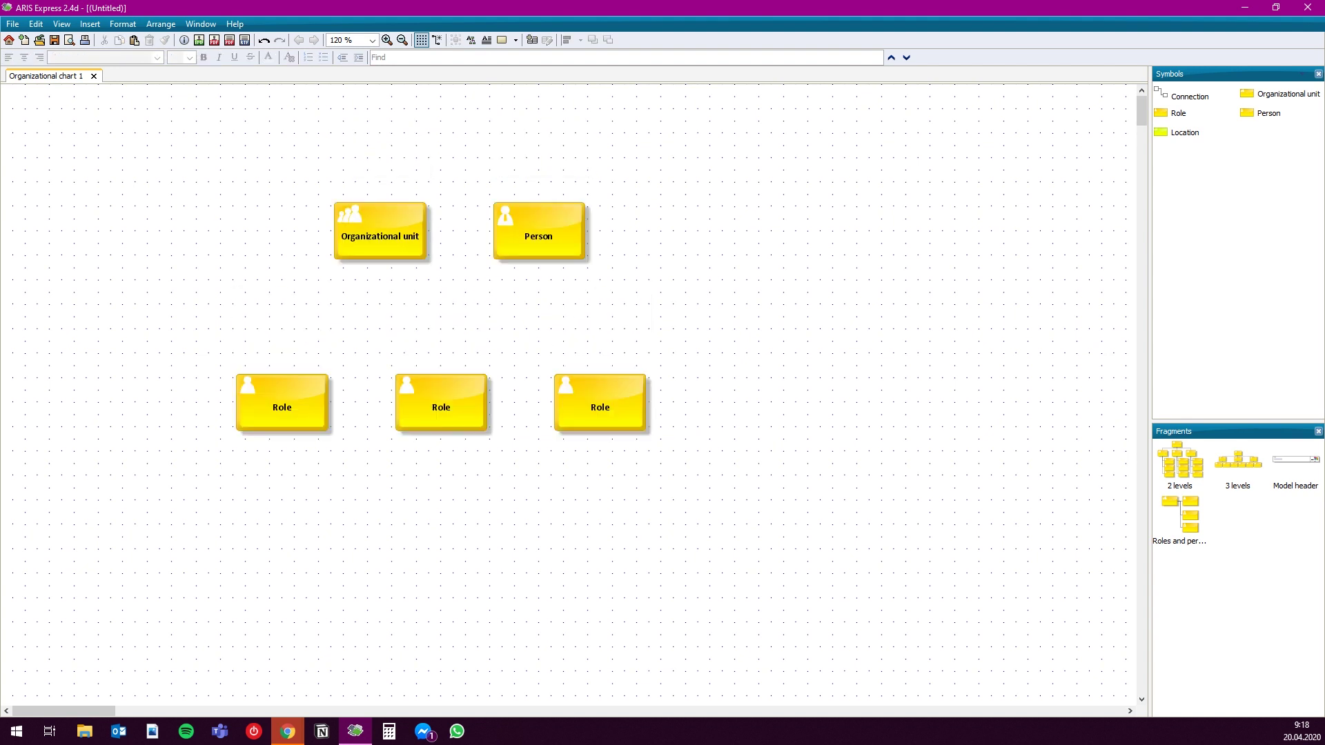
pyautogui.click(89, 24)
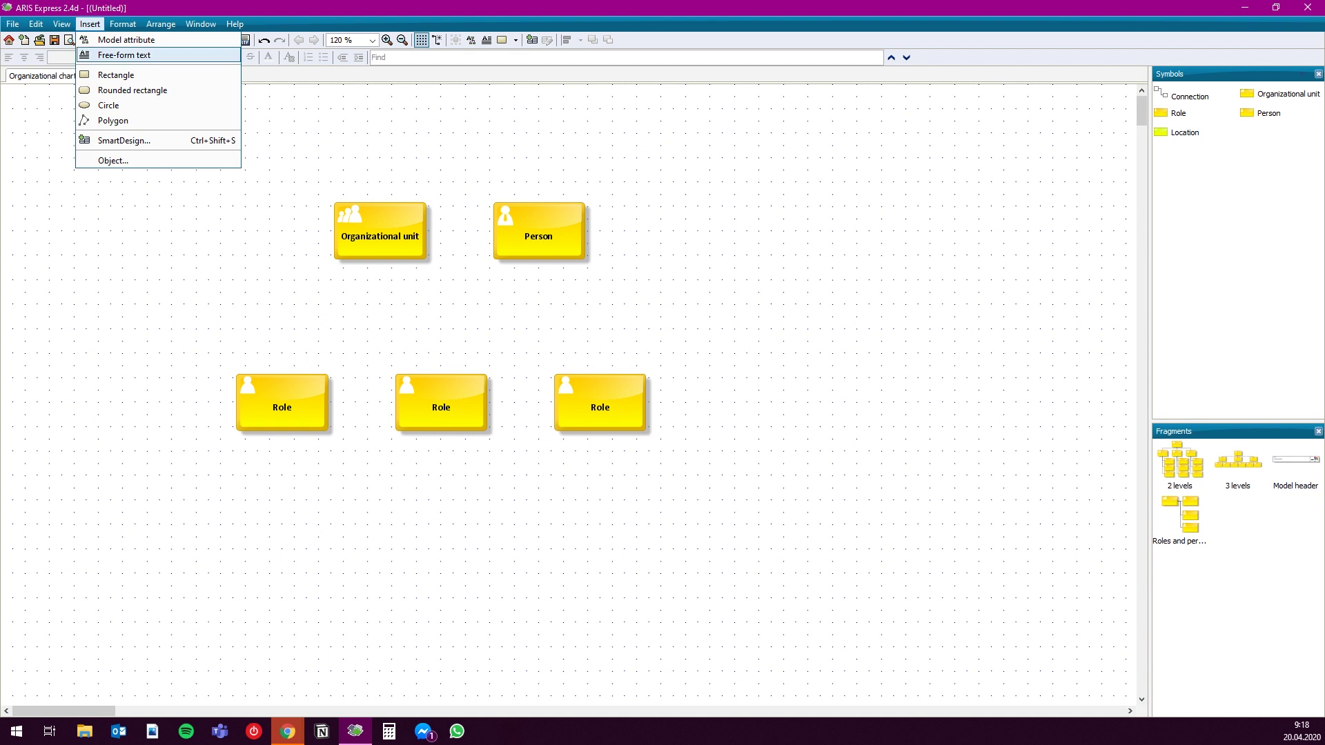
pyautogui.click(124, 54)
pyautogui.click(419, 122)
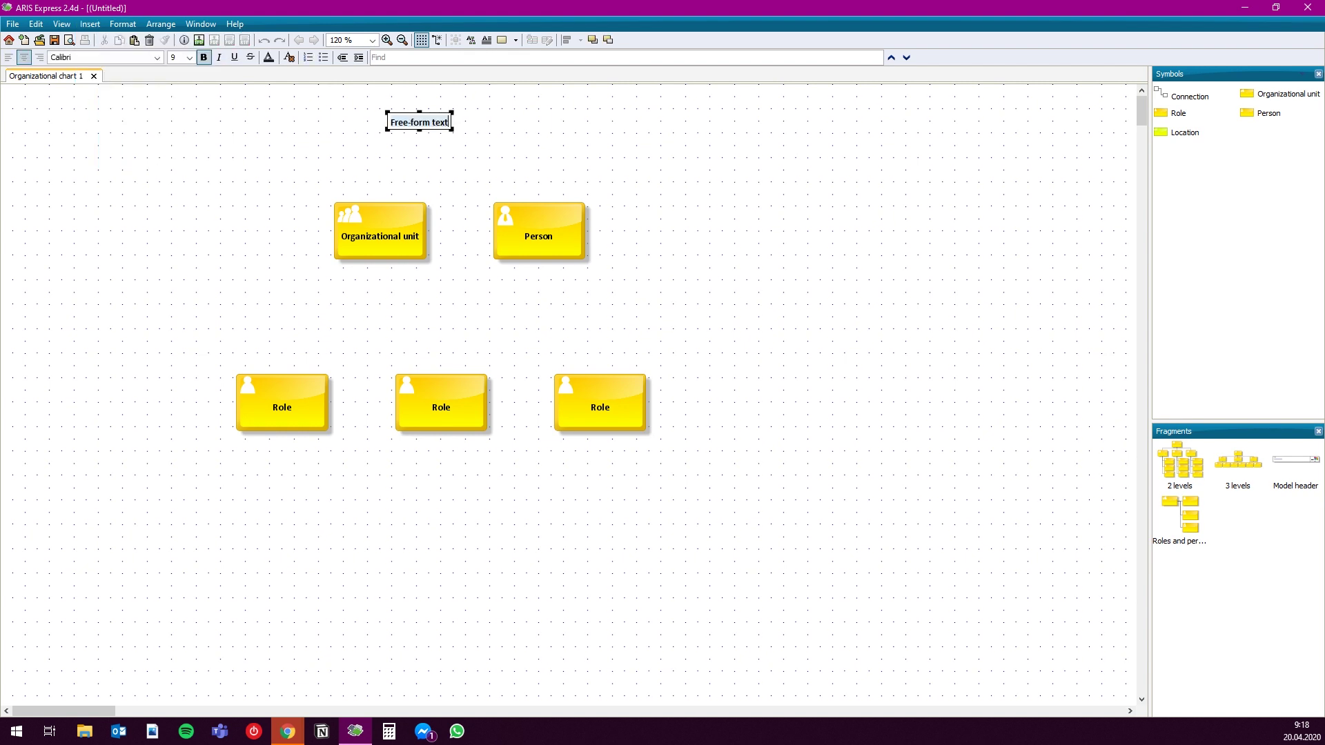
pyautogui.write('Organizational Char')
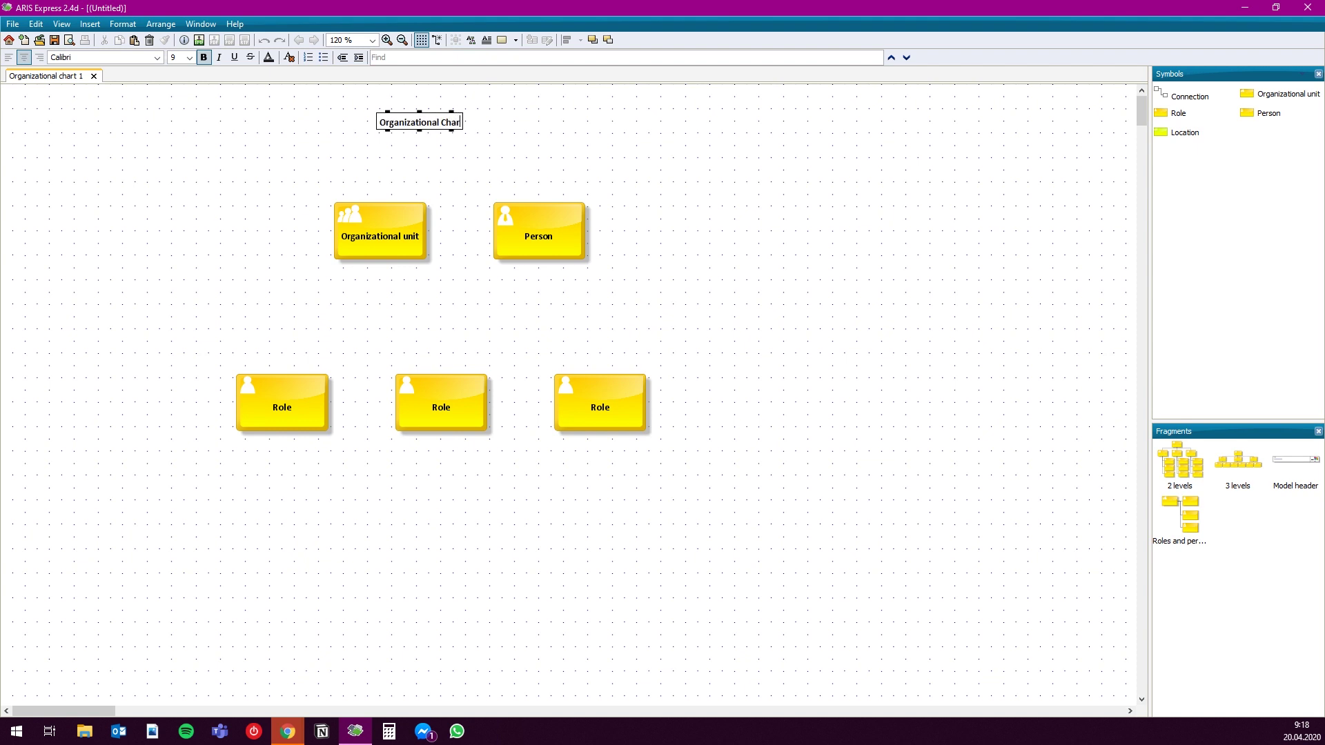
pyautogui.write('t - Marketin')
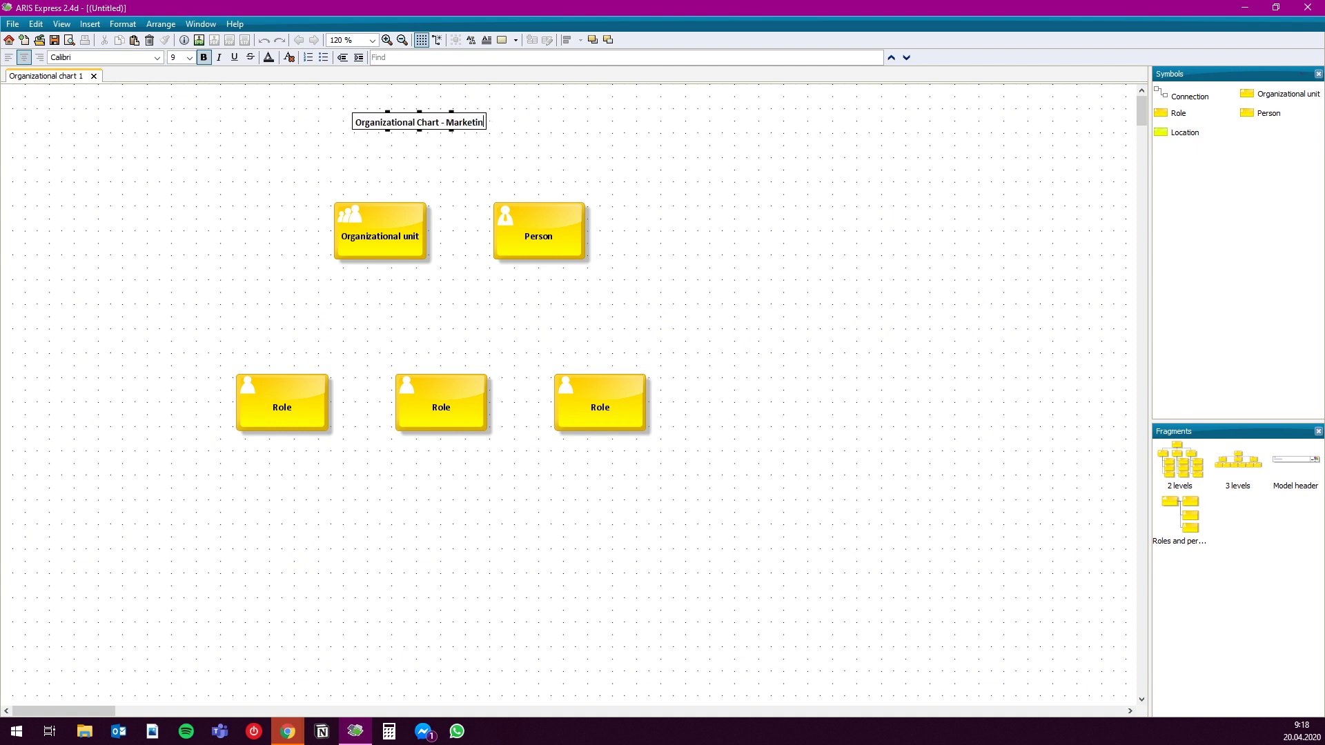
pyautogui.write('g department')
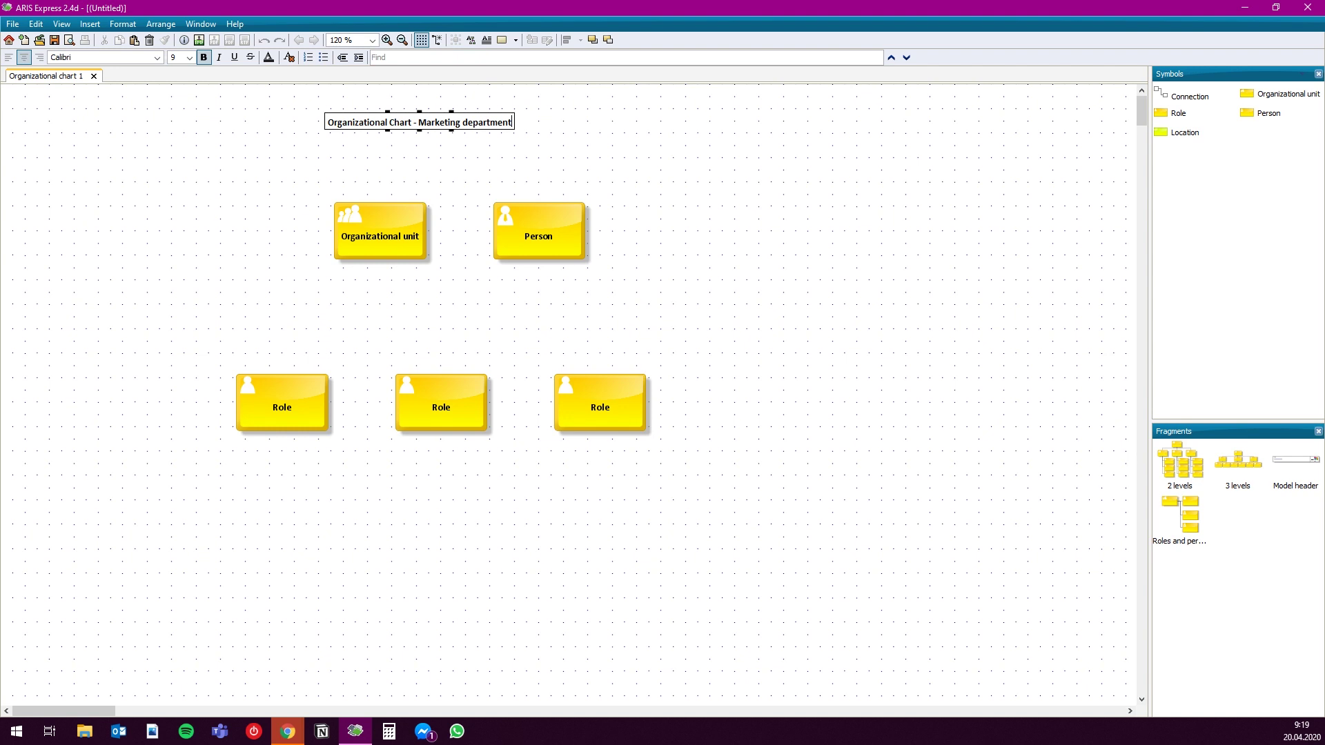
pyautogui.click(442, 163)
# Shift the heading slightly right to center it over the symbols and set its font size to 20
pyautogui.moveTo(419, 121); pyautogui.dragTo(453, 120)
pyautogui.click(189, 57)
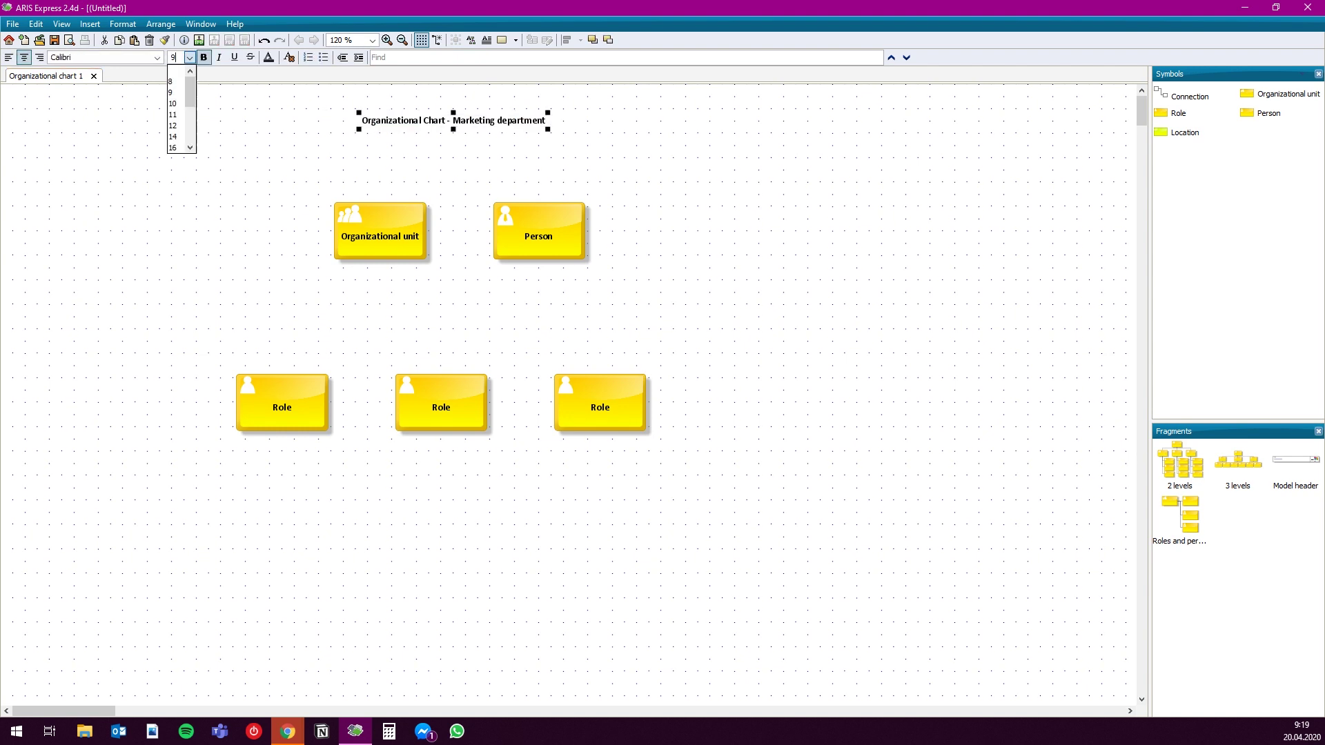
pyautogui.click(189, 148)
pyautogui.click(189, 147)
pyautogui.click(189, 148)
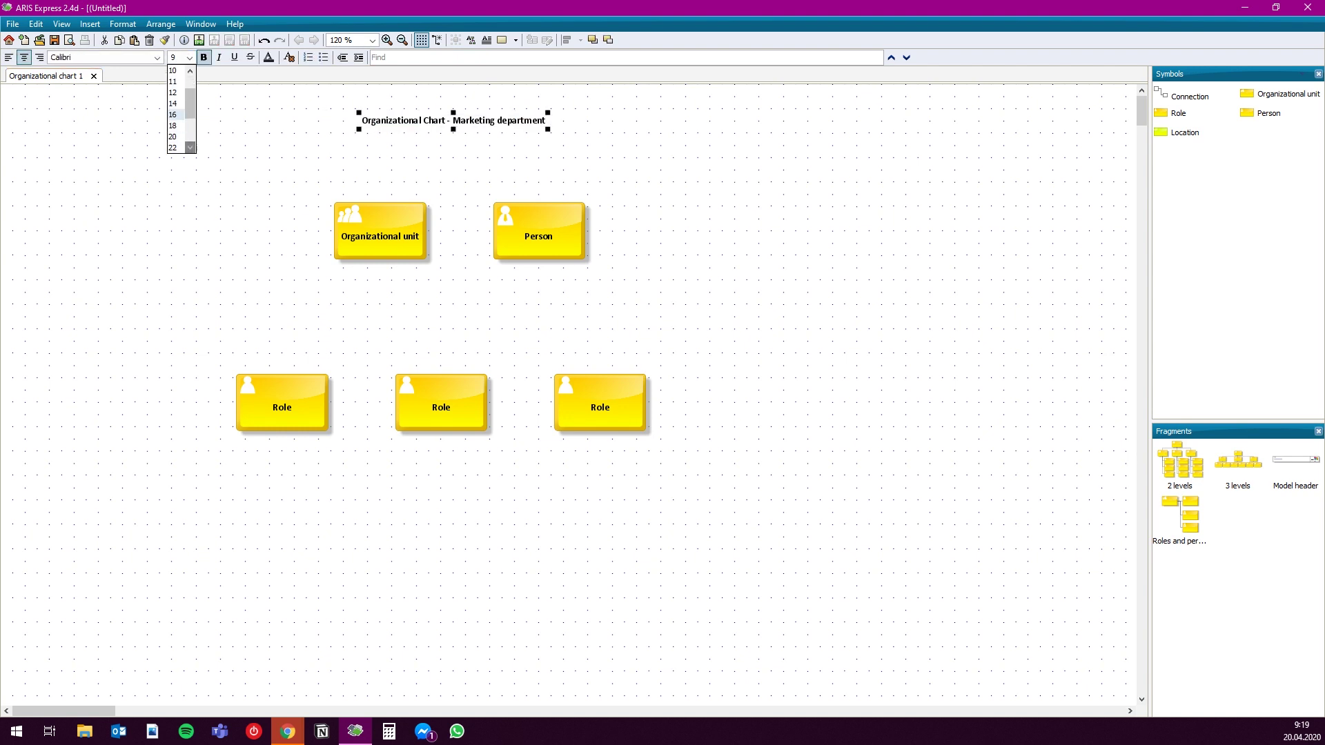
pyautogui.click(174, 136)
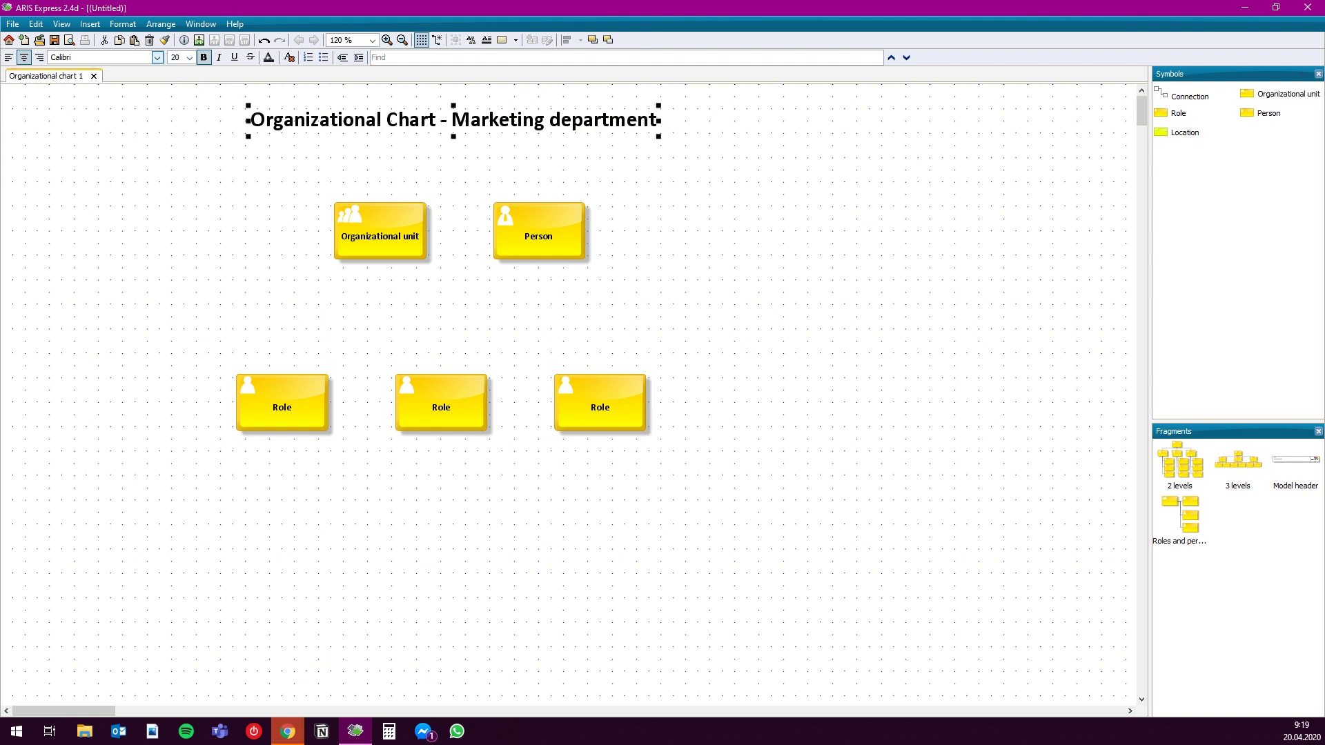
# Format the heading in regular-weight Calisto MT with a light red font color
pyautogui.click(157, 57)
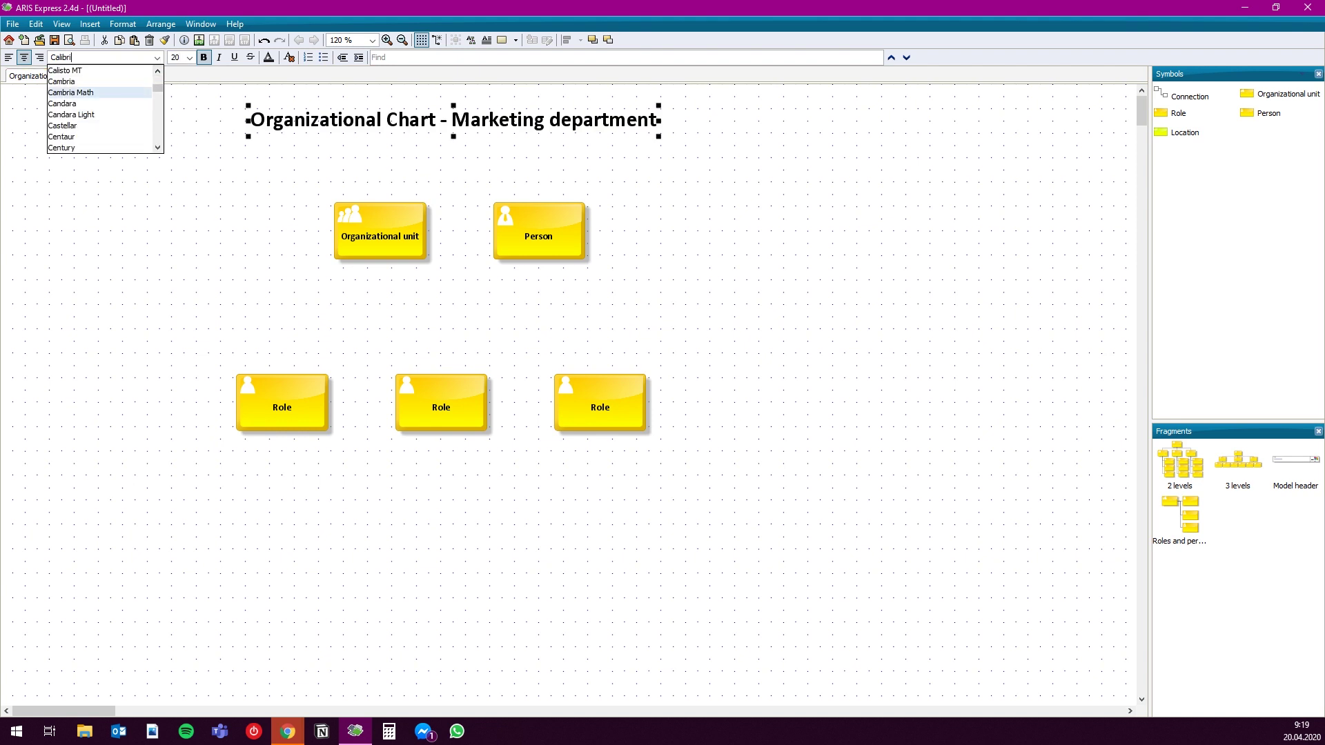
pyautogui.click(77, 70)
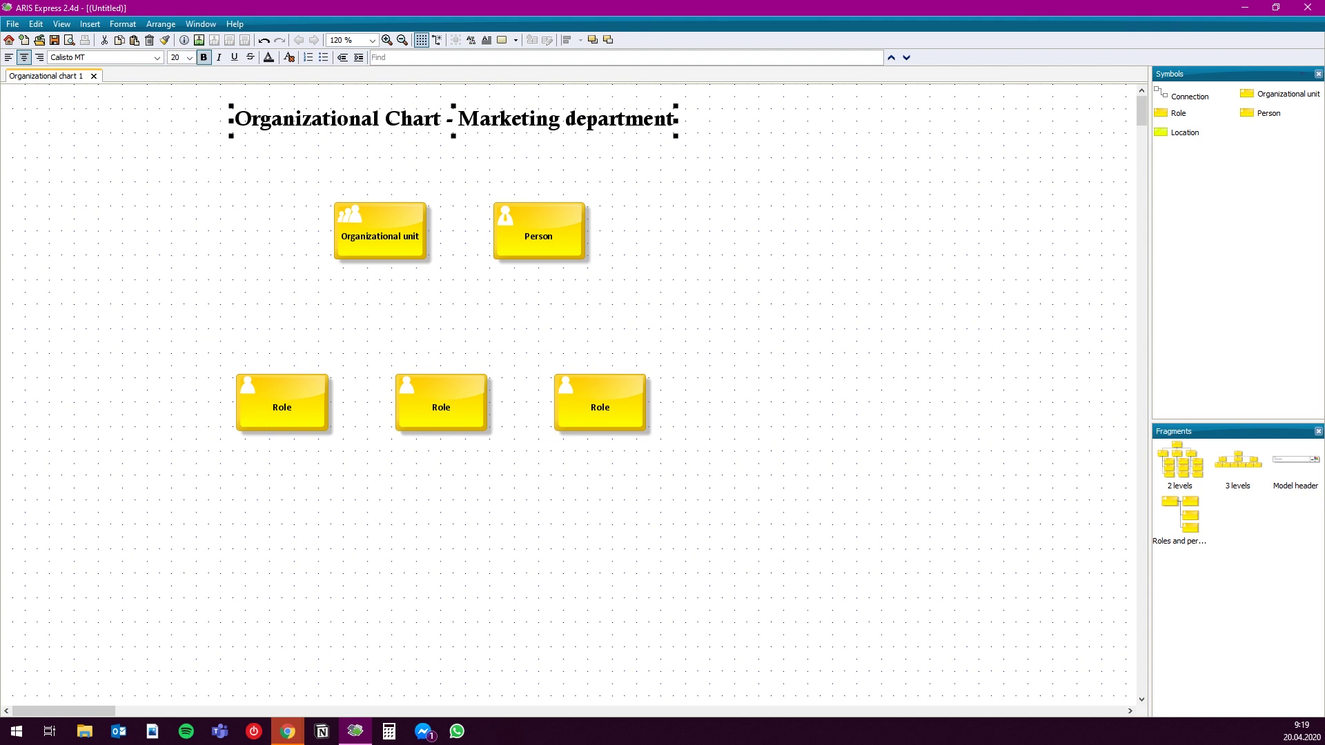
pyautogui.hotkey('ctrl', 'b')
pyautogui.click(203, 58)
pyautogui.click(269, 57)
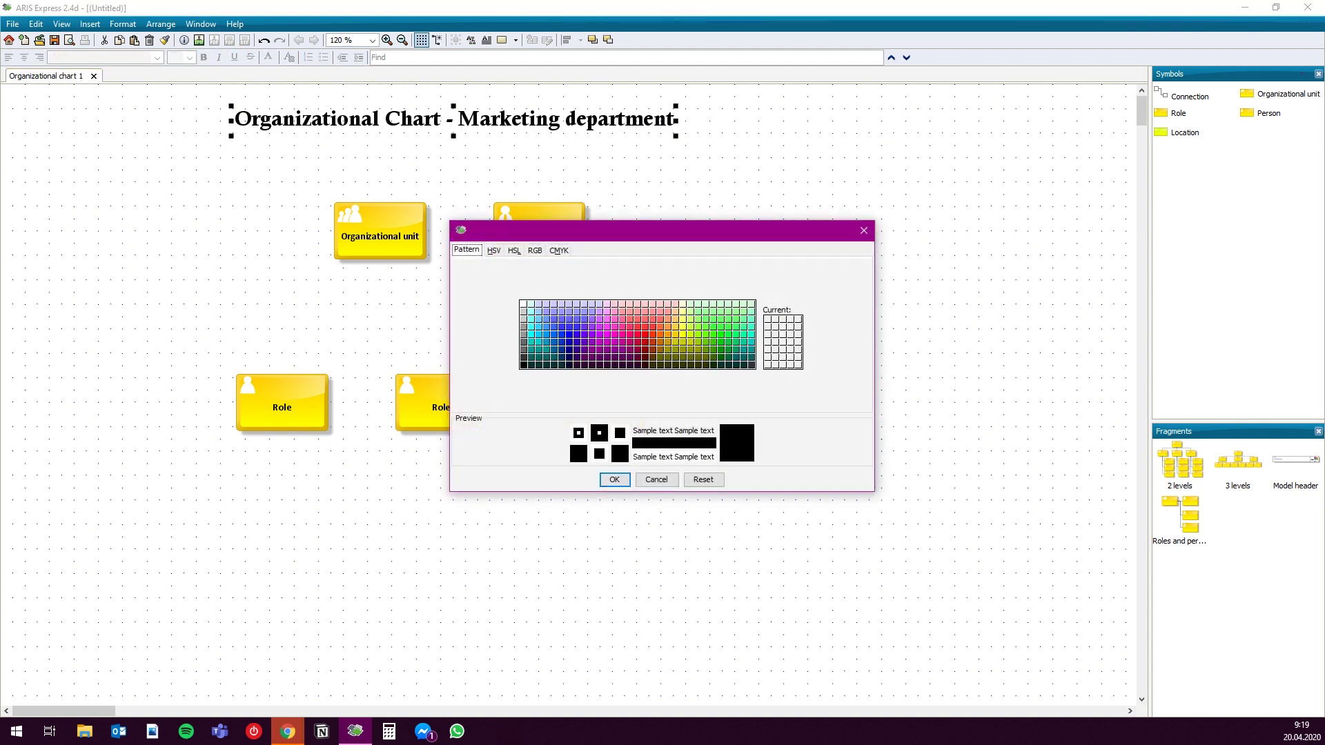
pyautogui.click(645, 321)
pyautogui.click(614, 480)
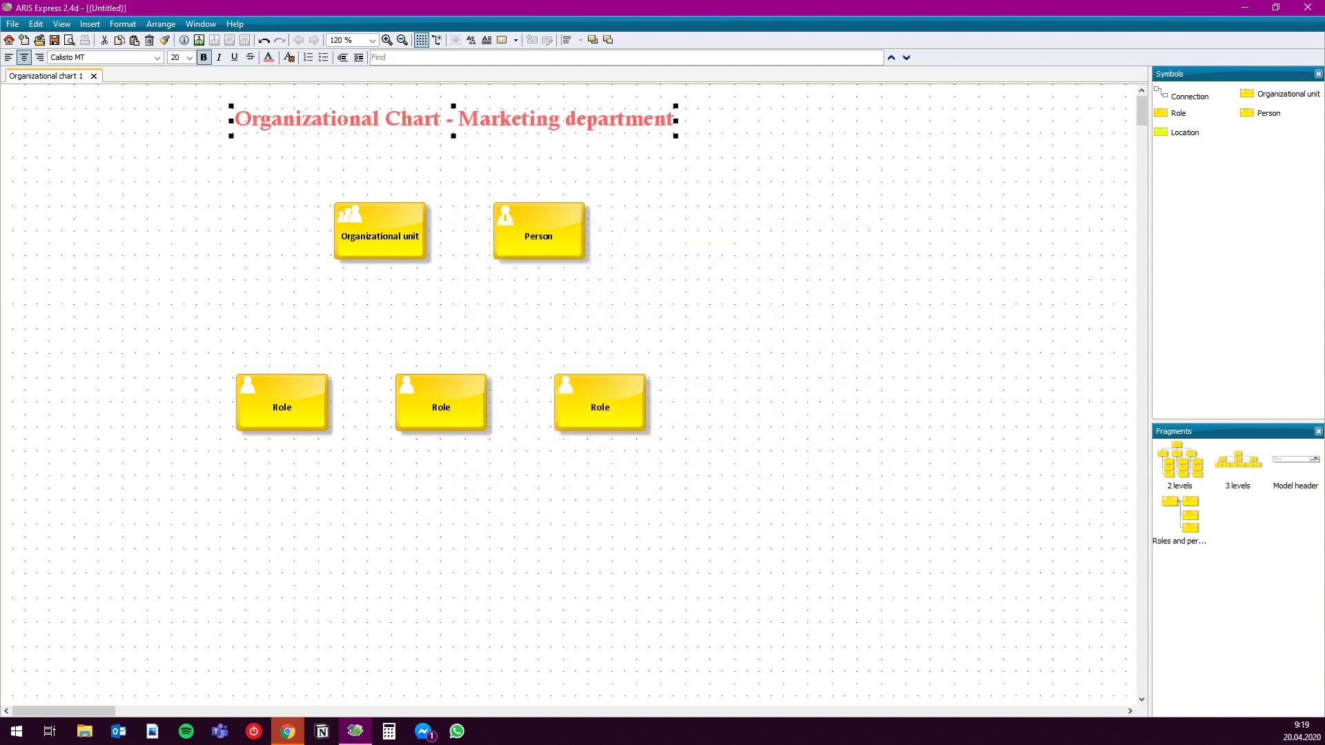
pyautogui.click(773, 234)
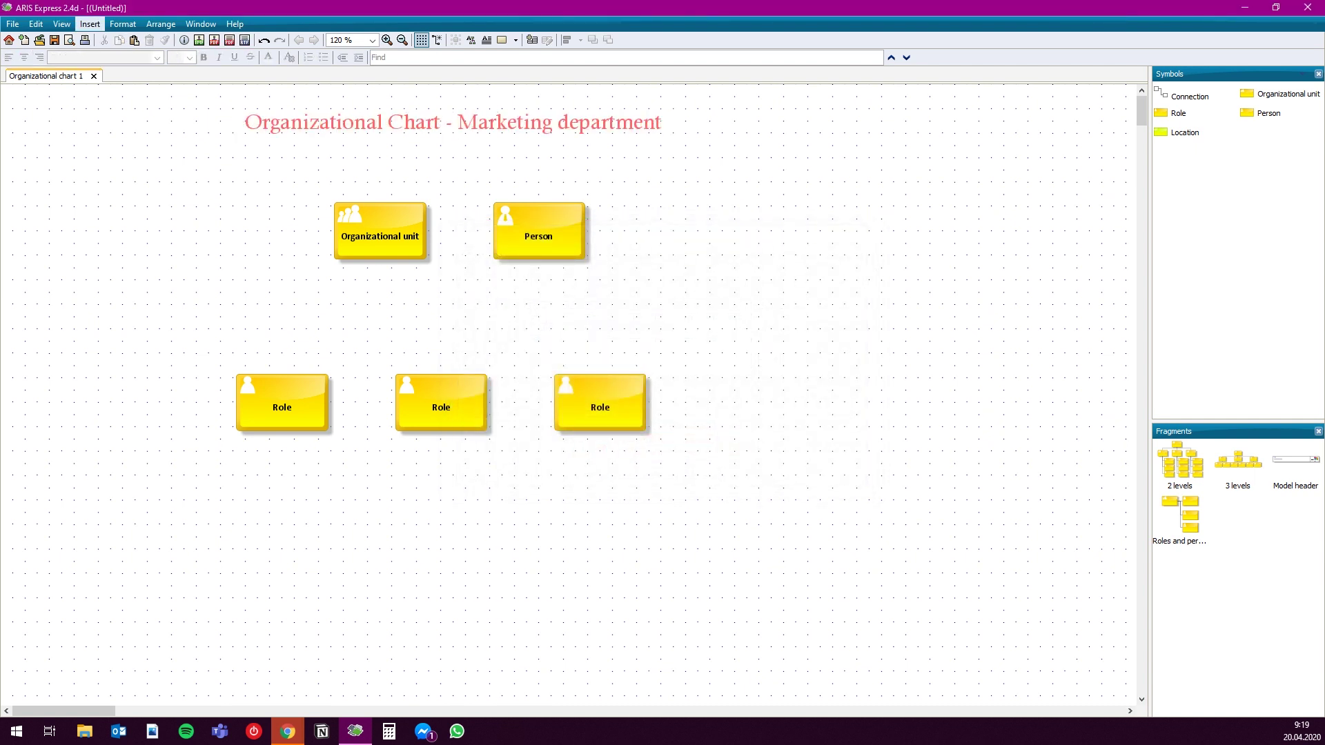
# Draw a rectangle that encloses the organizational unit and person symbols
pyautogui.click(90, 24)
pyautogui.click(134, 54)
pyautogui.moveTo(233, 167); pyautogui.dragTo(648, 319)
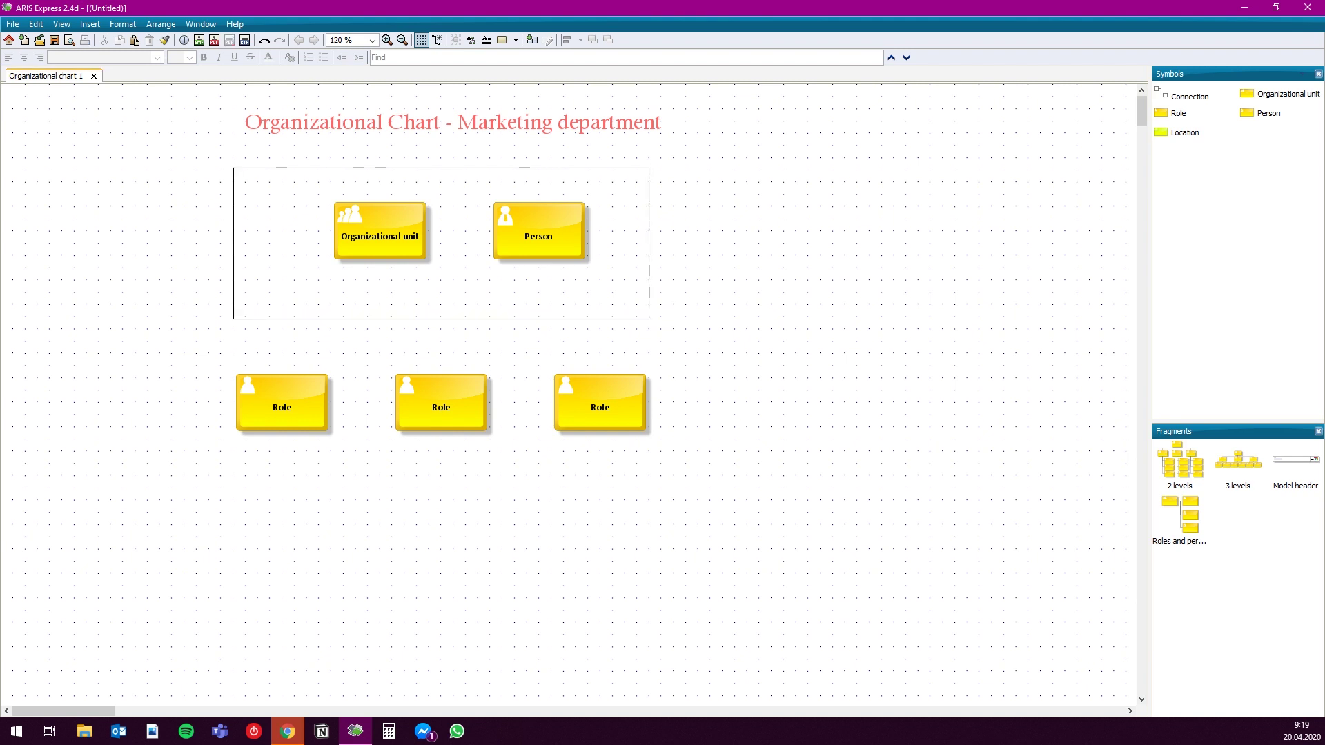
pyautogui.click(649, 319)
# Open the rectangle's graphic object properties and set its fill color to red
pyautogui.rightClick(641, 238)
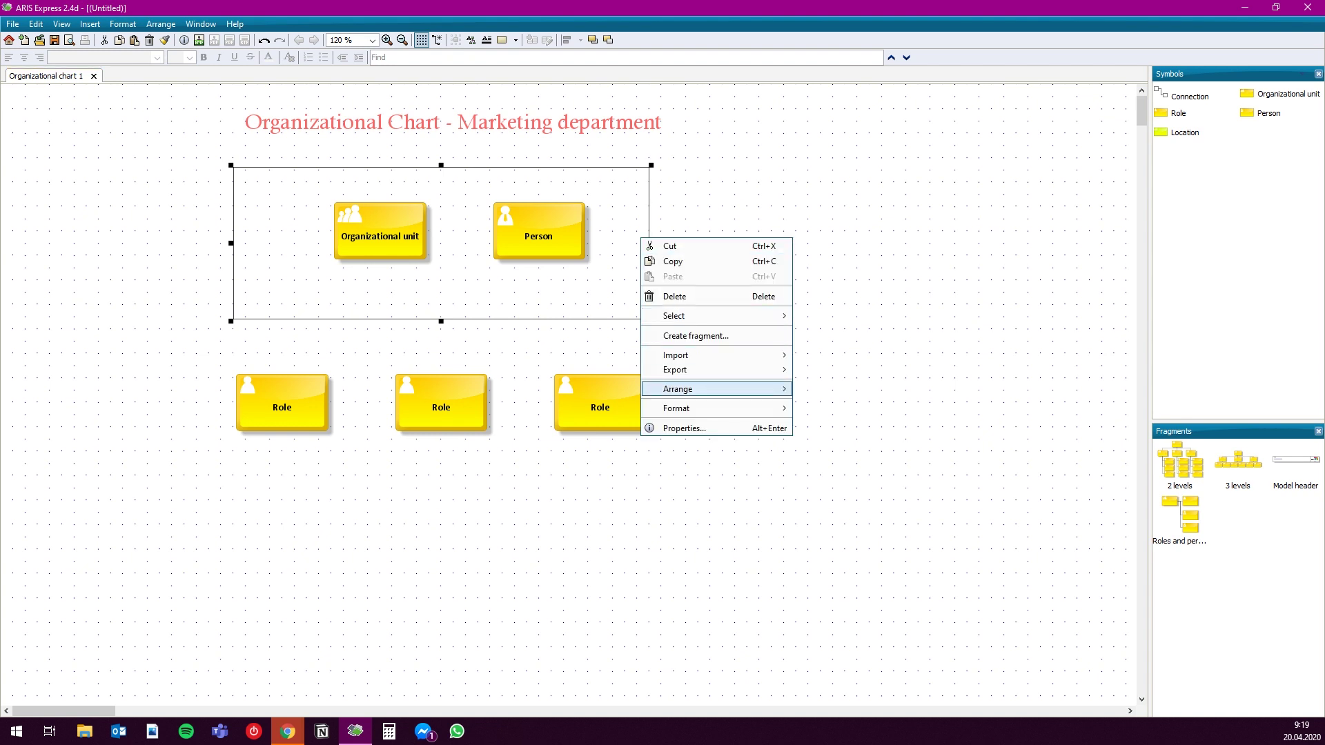
pyautogui.click(684, 429)
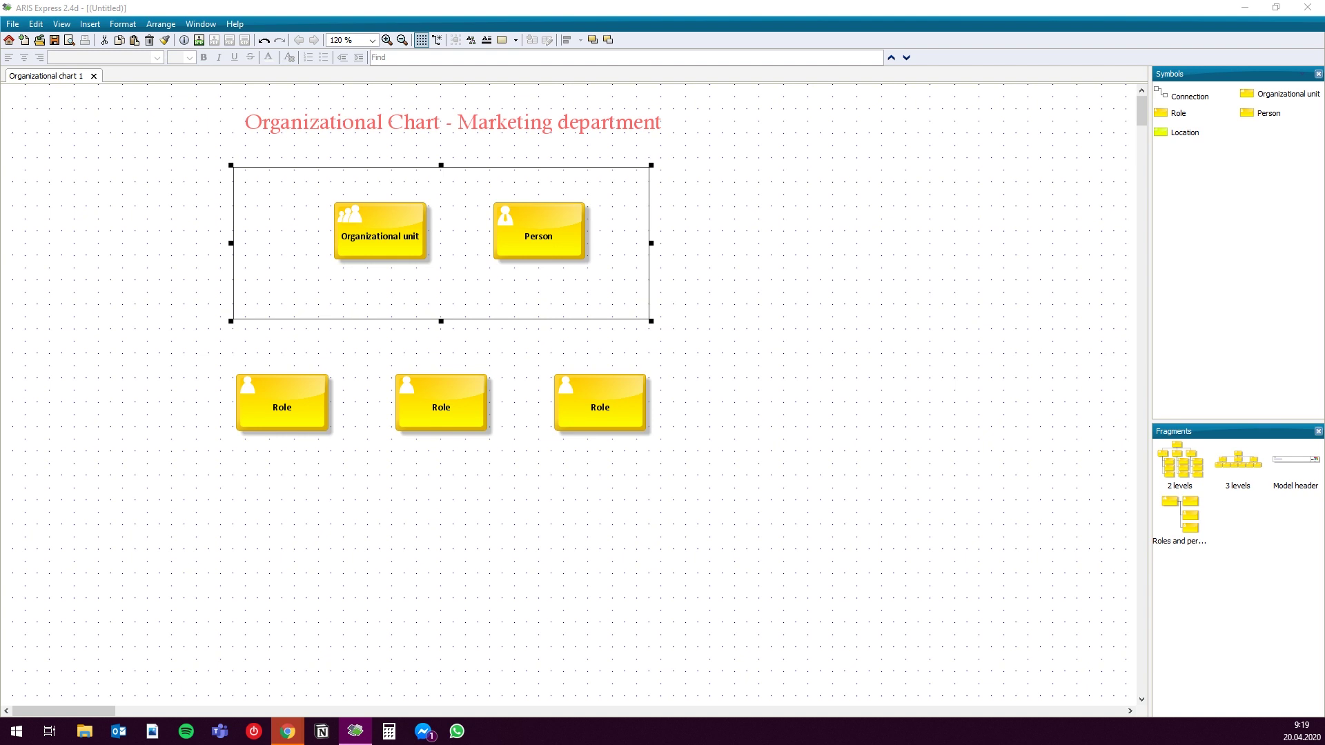
pyautogui.moveTo(346, 287); pyautogui.dragTo(739, 287)
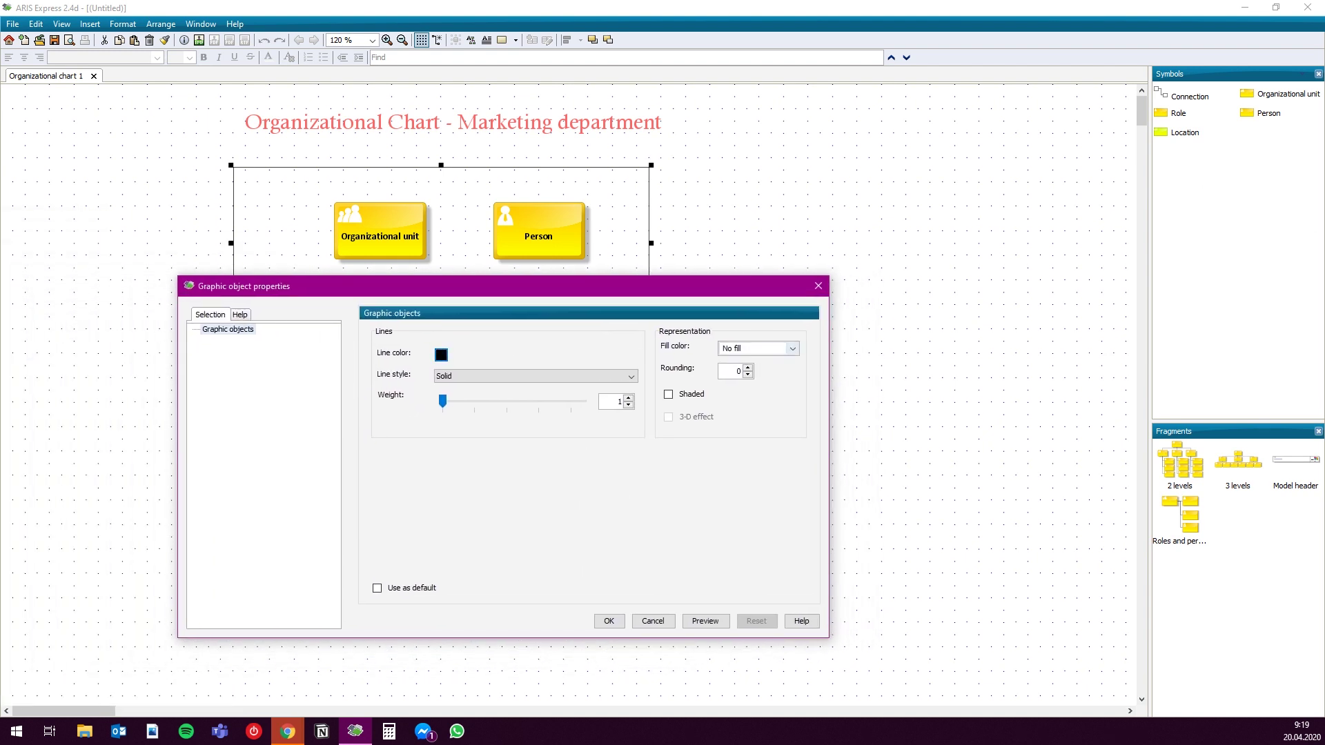
pyautogui.click(793, 348)
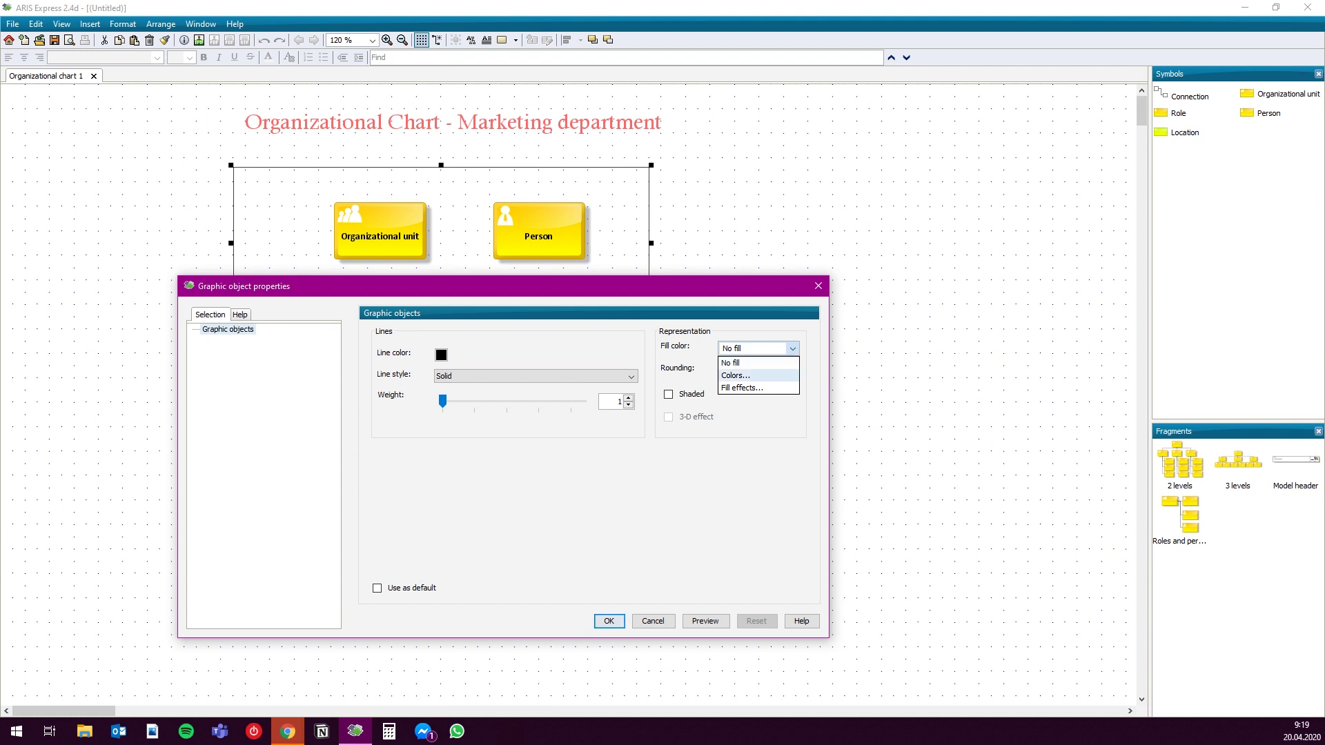
pyautogui.click(735, 375)
pyautogui.click(565, 430)
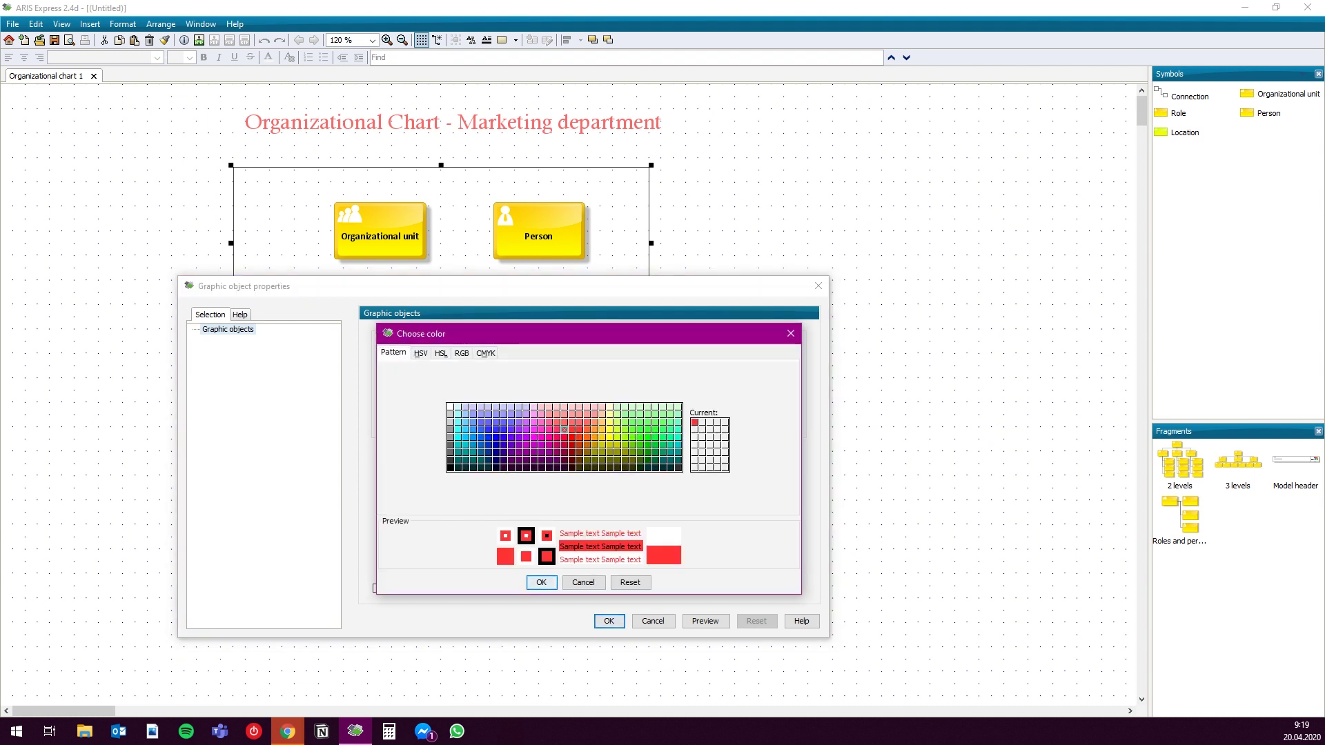
pyautogui.press('Return')
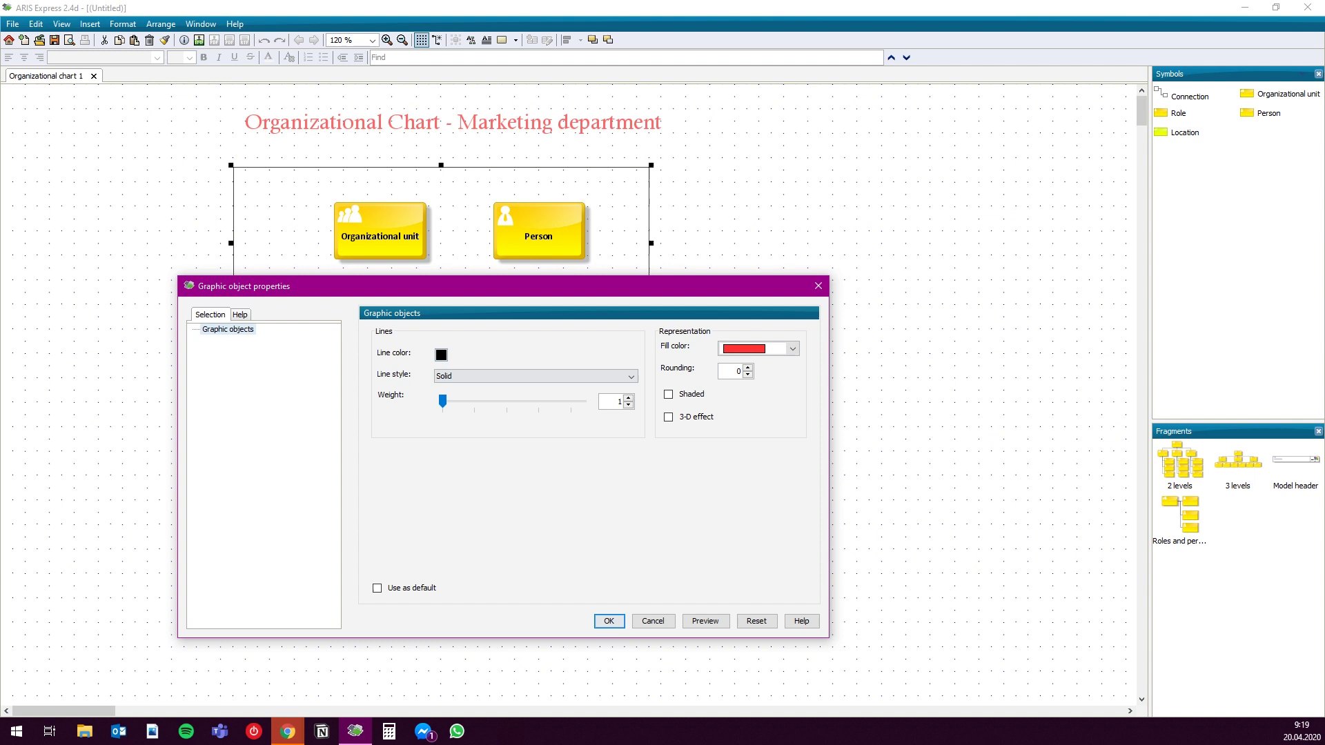
# Give the rectangle a light cyan dashed outline with a weight of 7 and apply the properties
pyautogui.click(441, 354)
pyautogui.click(458, 423)
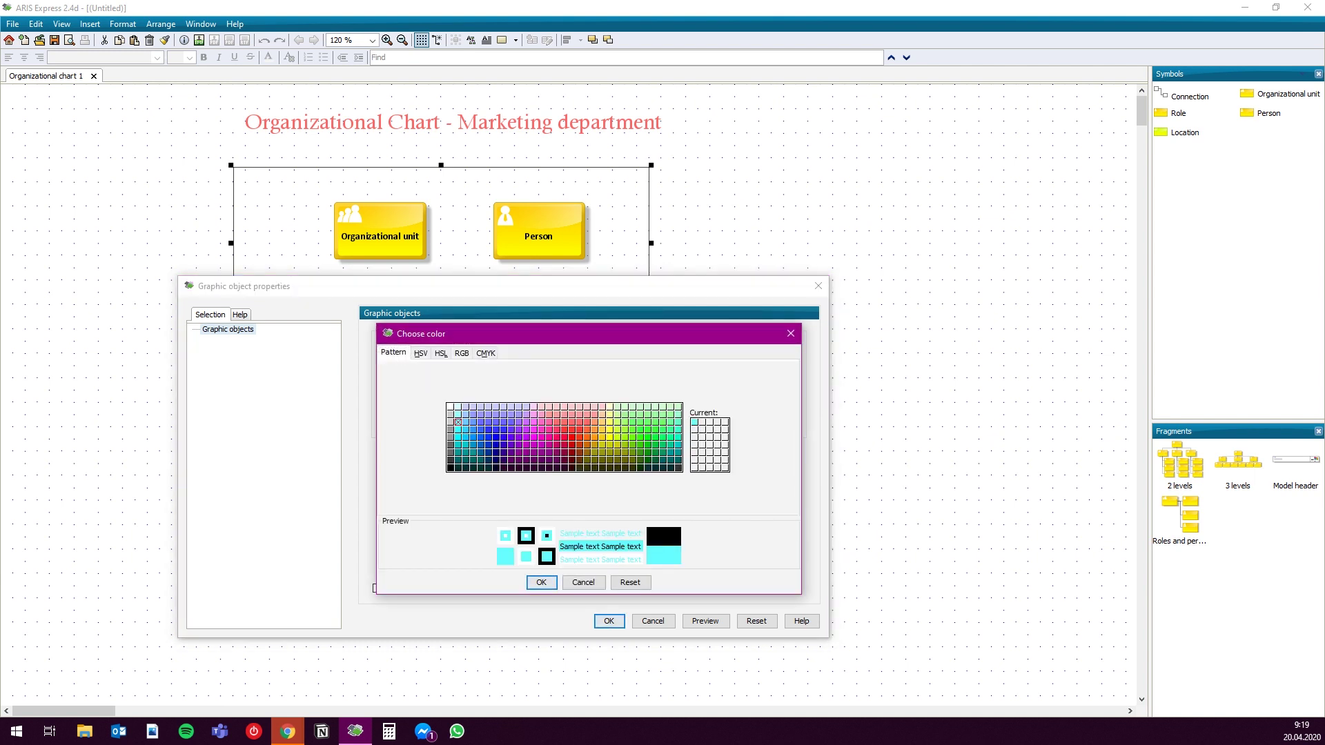
pyautogui.click(541, 582)
pyautogui.click(535, 375)
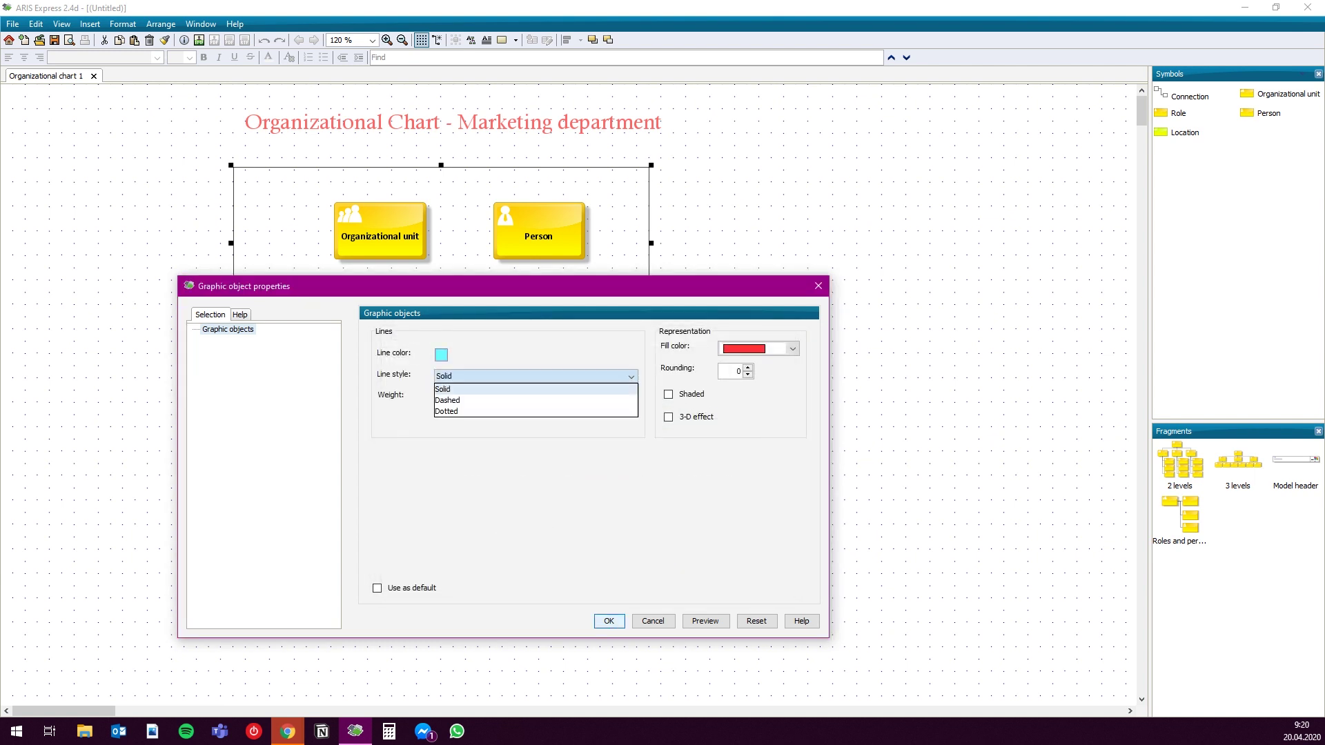
pyautogui.click(447, 400)
pyautogui.moveTo(443, 401); pyautogui.dragTo(538, 401)
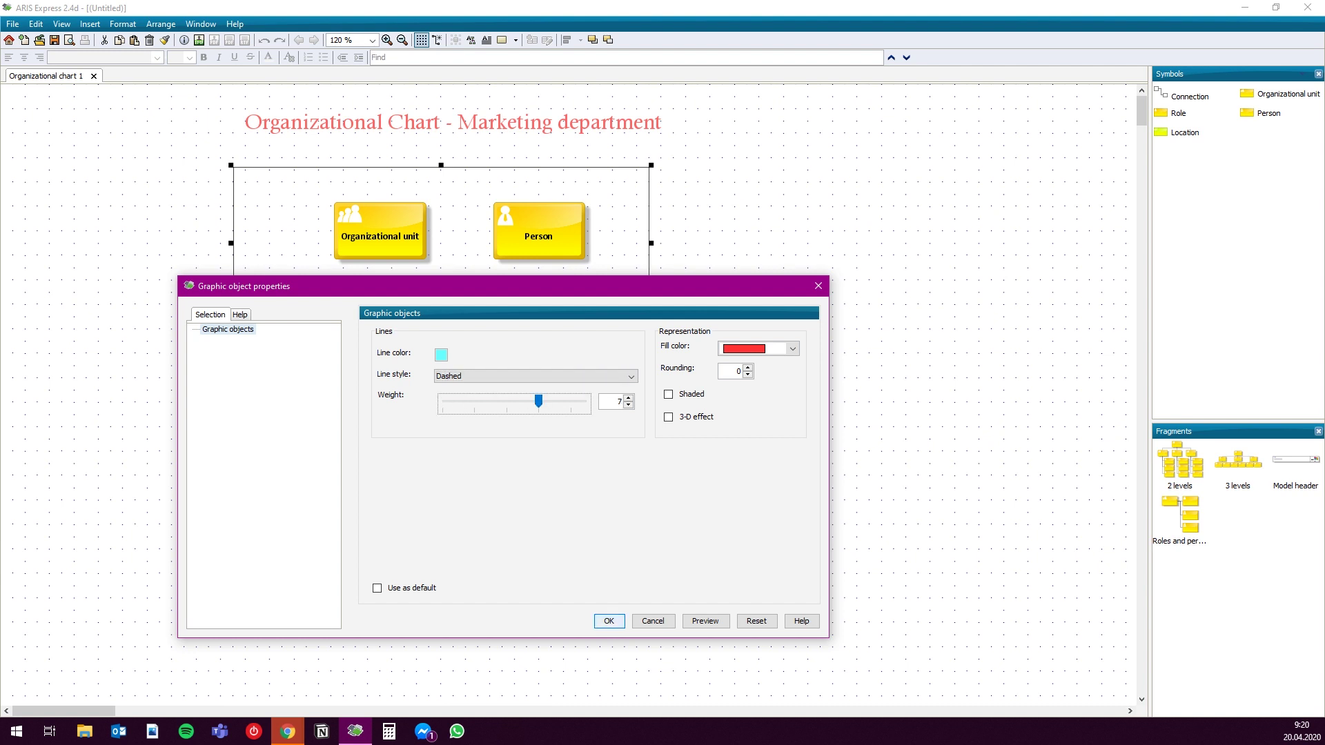
pyautogui.click(608, 621)
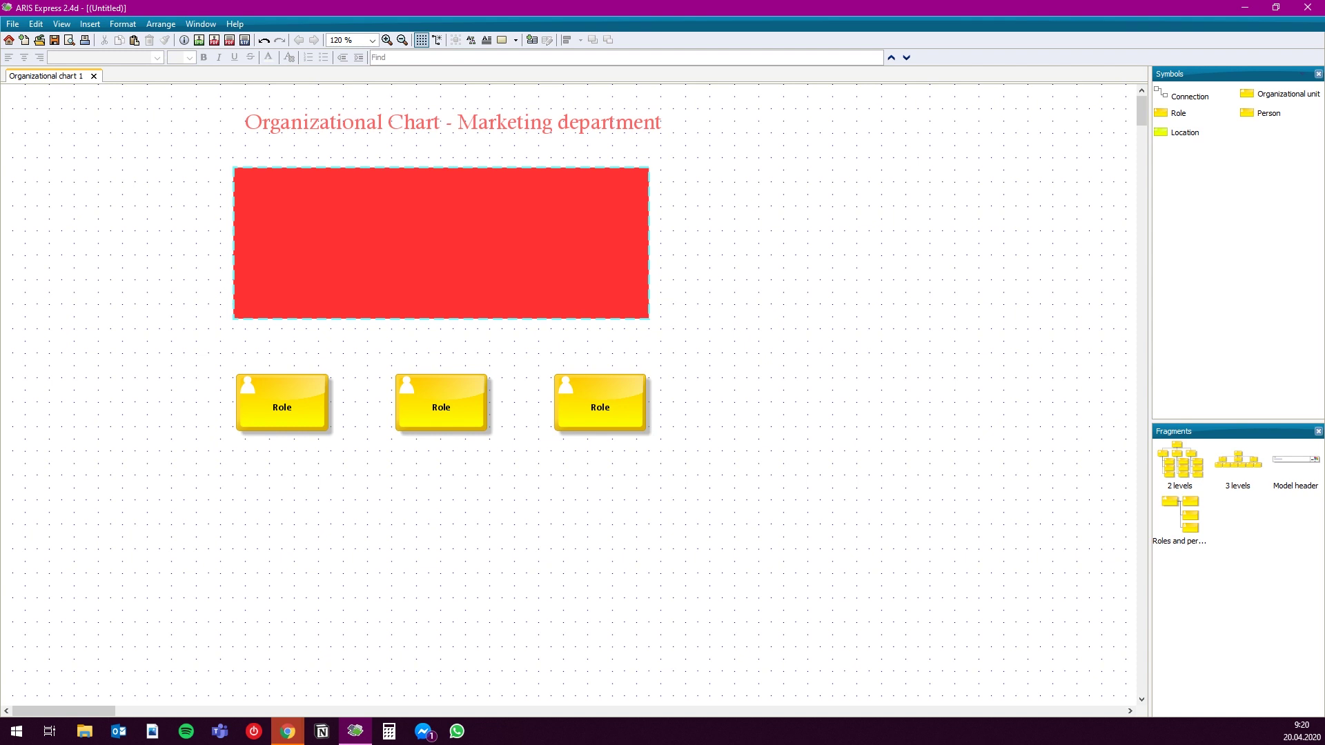
# Send the red rectangle behind the organizational unit and person symbols
pyautogui.click(586, 207)
pyautogui.rightClick(585, 207)
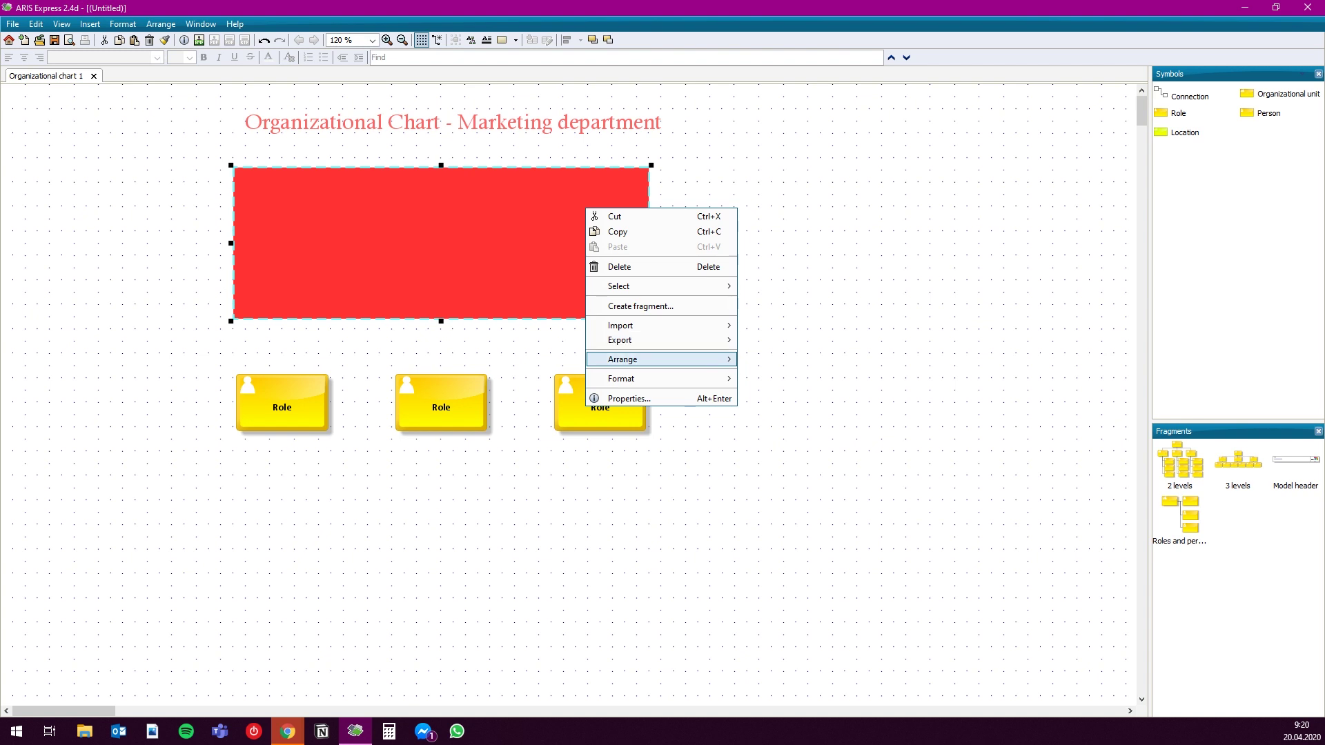
pyautogui.moveTo(690, 359)
pyautogui.click(766, 374)
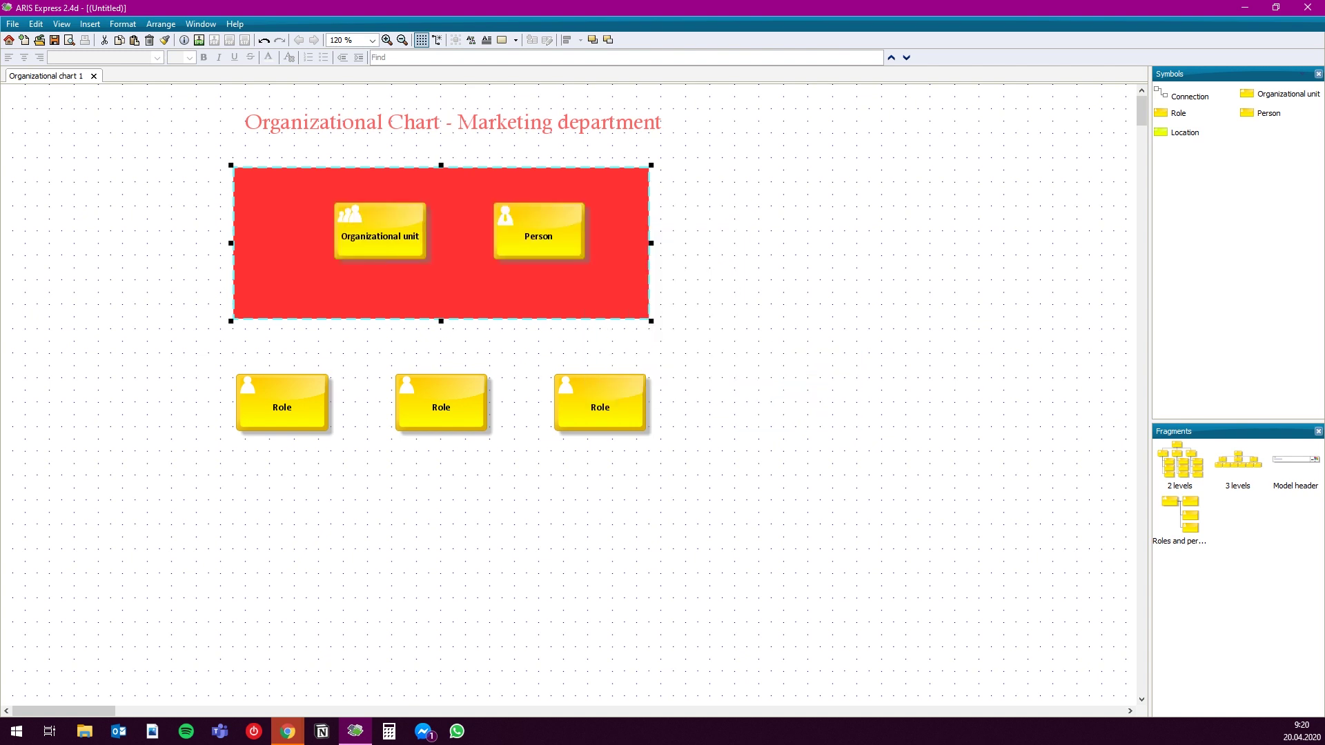
pyautogui.click(780, 376)
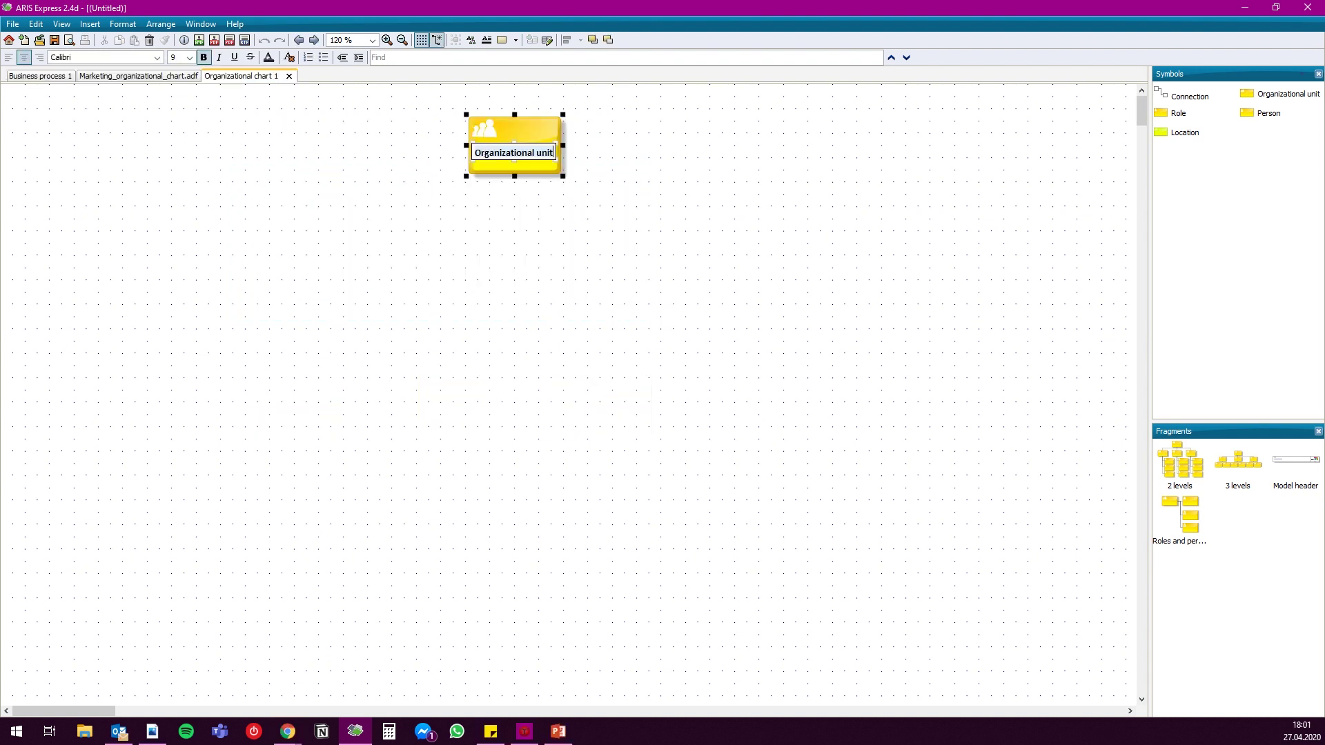
# Name the organizational unit at the head of the new chart "Zoo Market company"
pyautogui.write('Zoo Market company')
pyautogui.press('Return')
pyautogui.press('Escape')
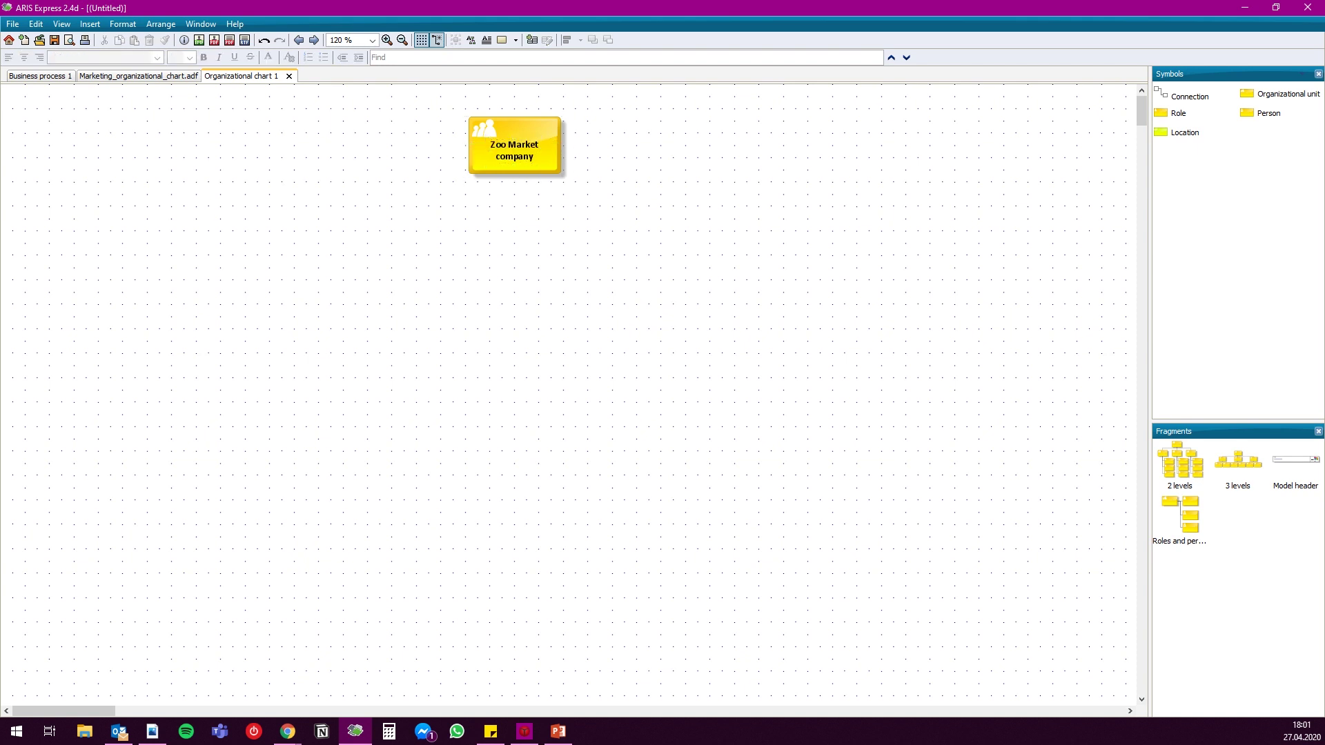
# Add an organizational unit named "Sales department" below and to the left of the Zoo Market company unit
pyautogui.moveTo(1246, 93); pyautogui.dragTo(269, 254)
pyautogui.write('Sales department')
pyautogui.press('Return')
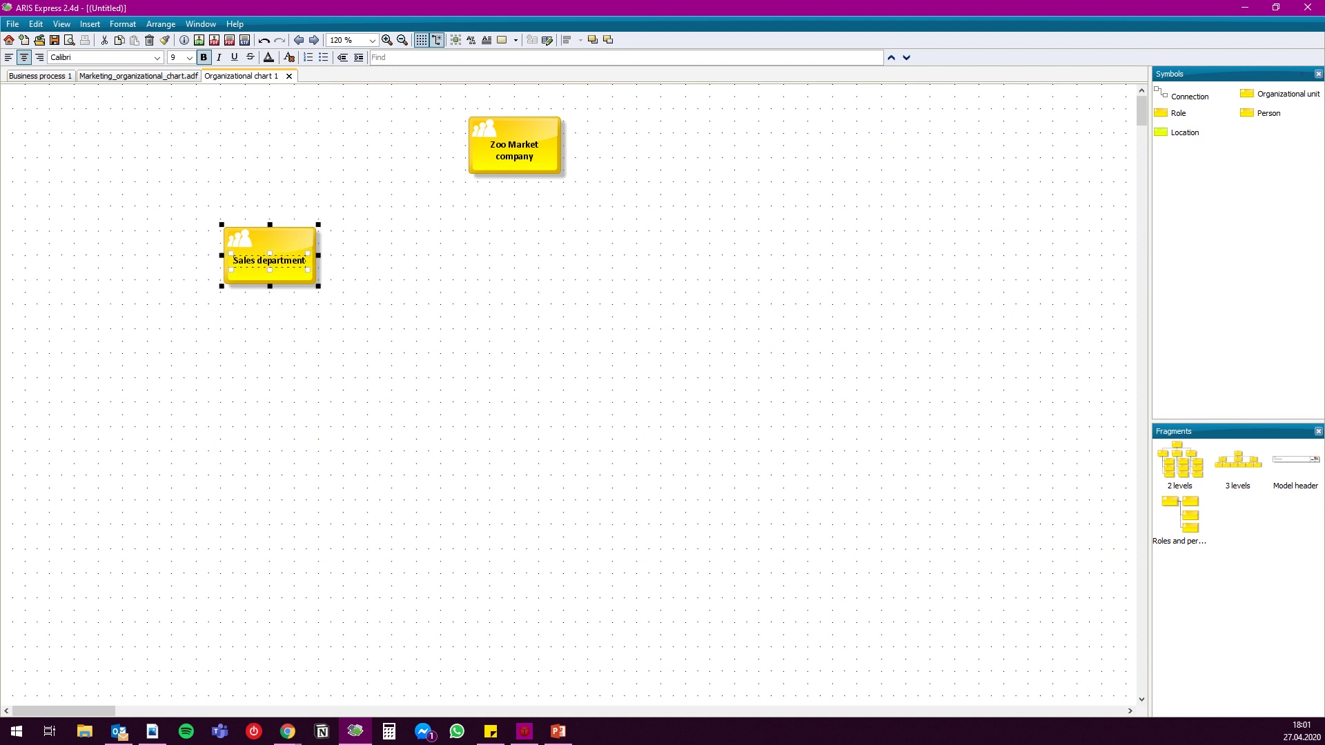
pyautogui.press('Escape')
# Add an organizational unit named "Production" to the right of Sales department, level with it
pyautogui.click(1280, 94)
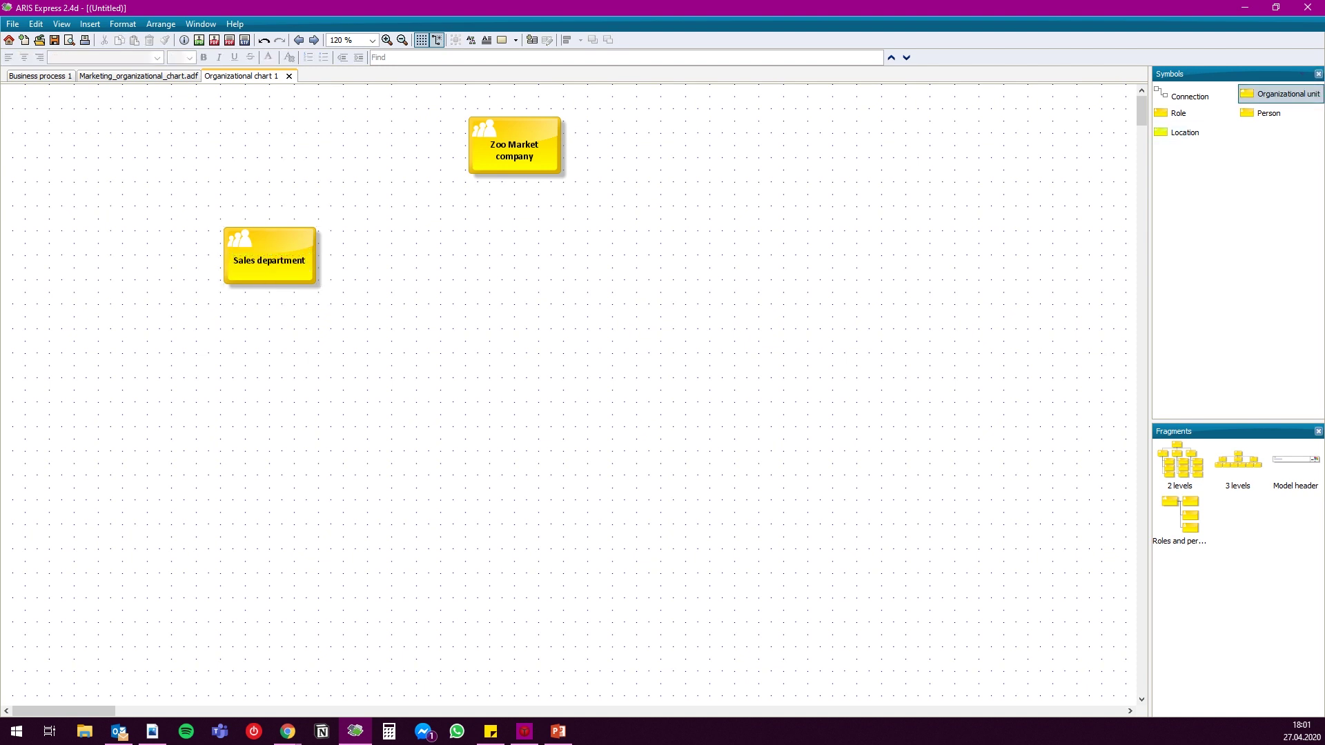
pyautogui.click(417, 256)
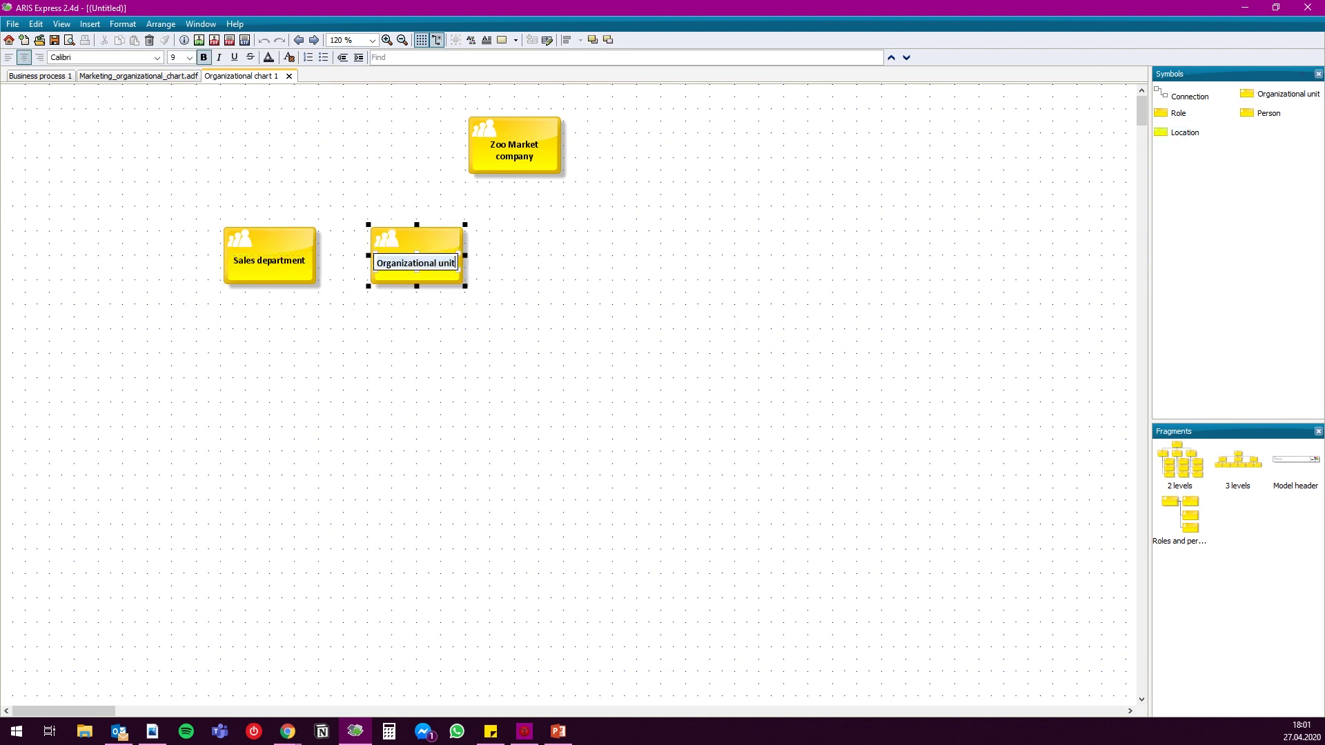
pyautogui.write('Production')
pyautogui.press('Return')
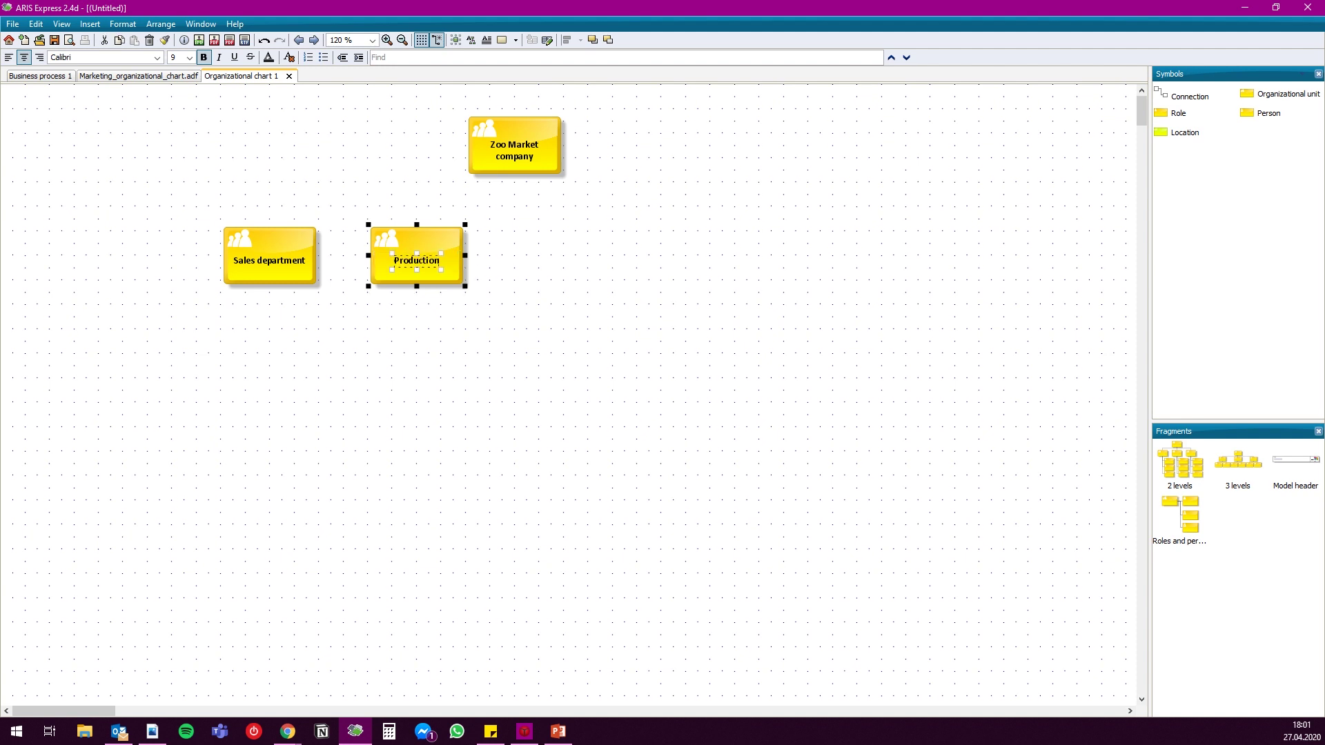
pyautogui.press('Escape')
# Add an organizational unit named "Logistics department" to the right of Production, level with it
pyautogui.click(1280, 94)
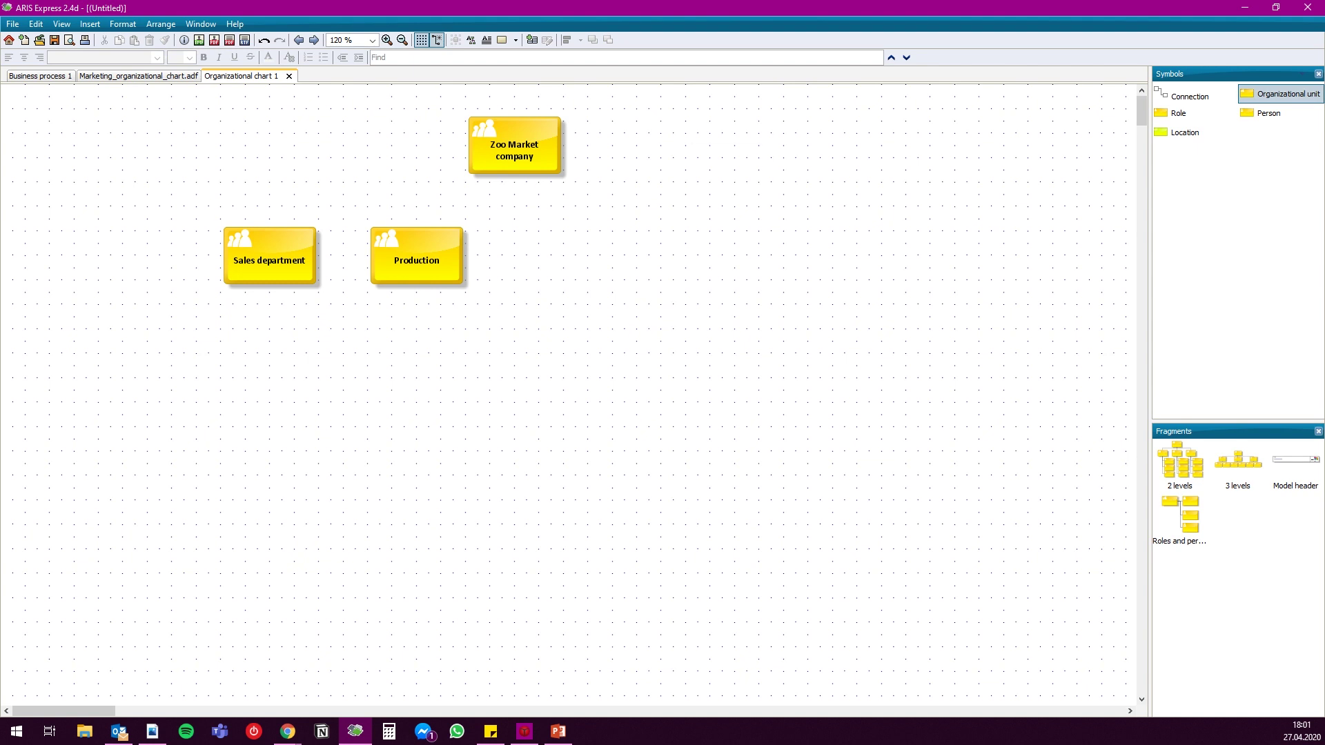
pyautogui.click(564, 256)
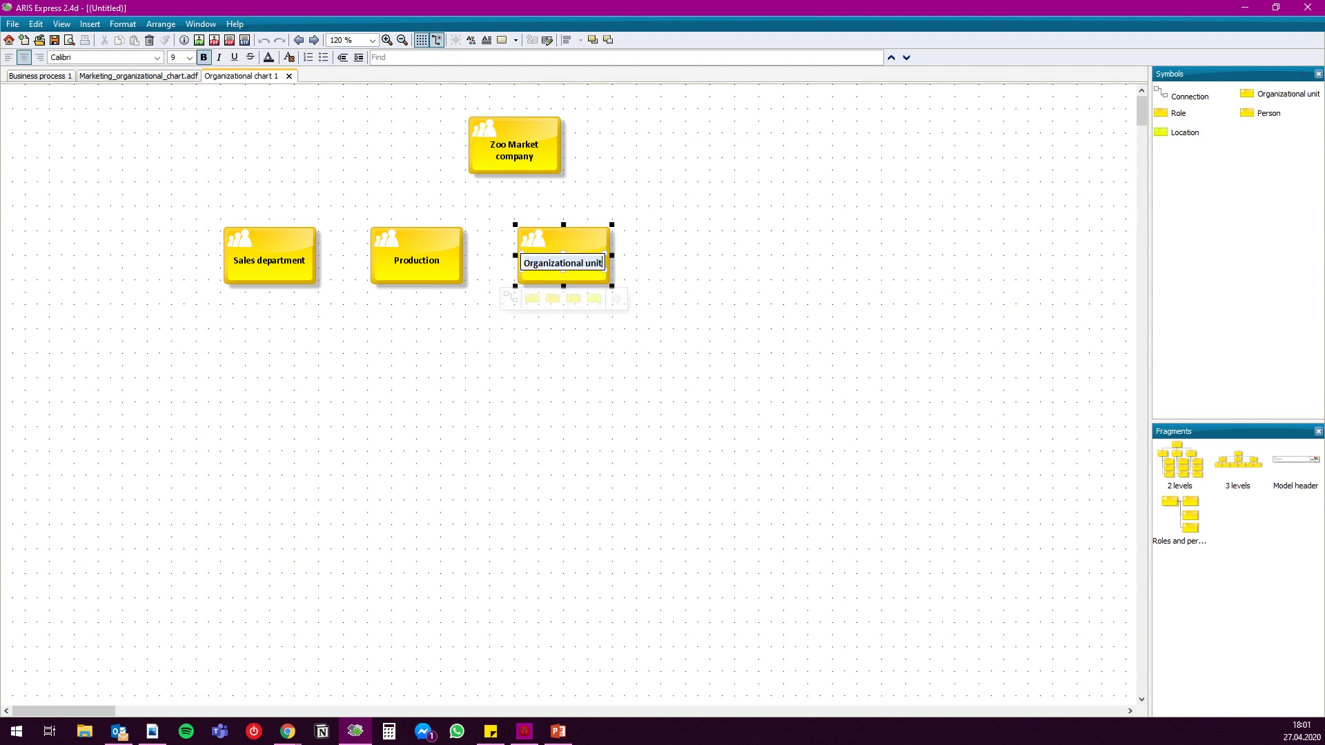
pyautogui.write('Logist')
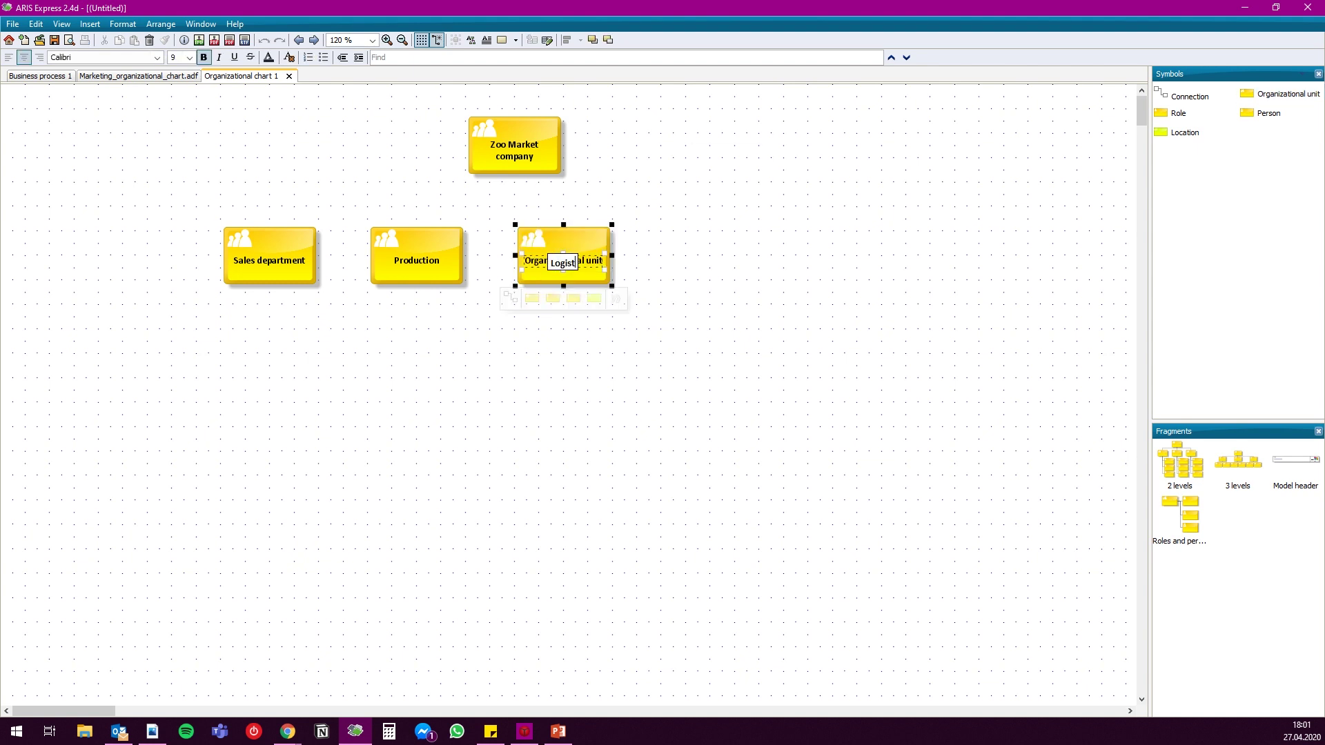
pyautogui.write('ics departme')
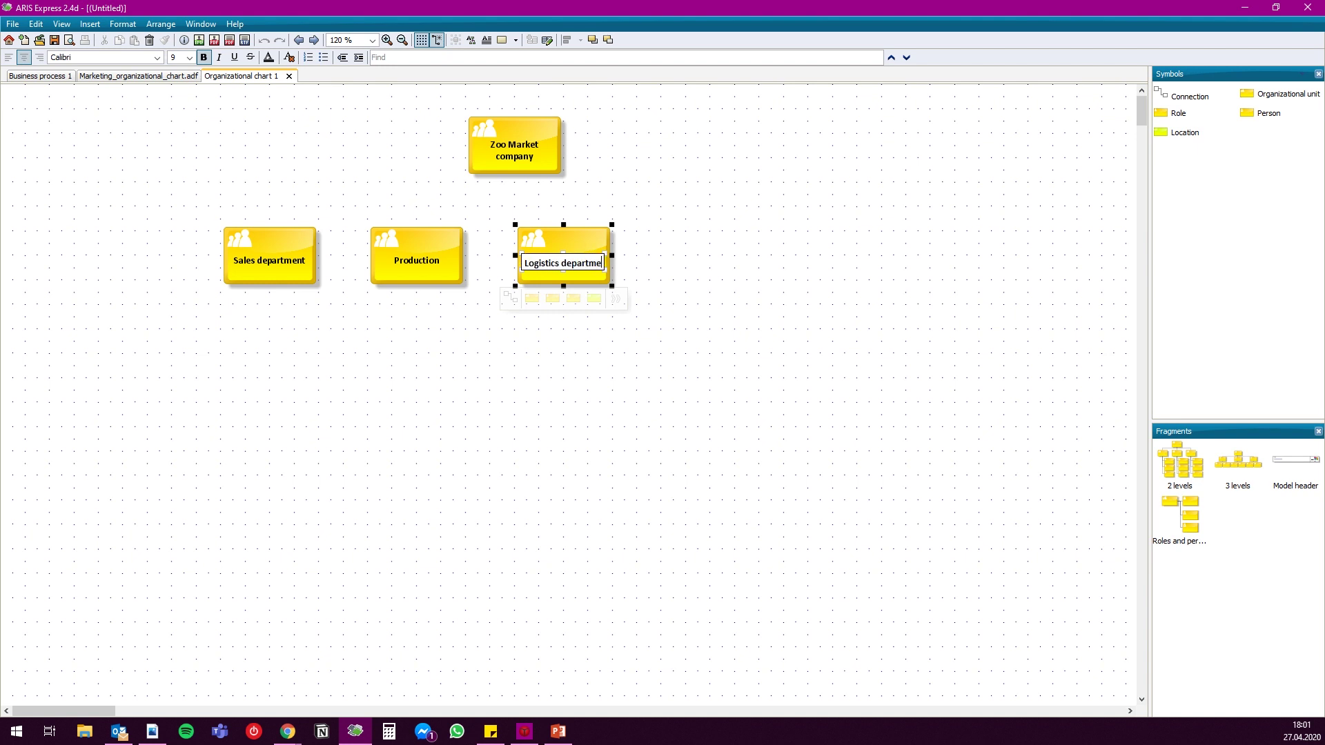
pyautogui.write('nt')
pyautogui.press('Return')
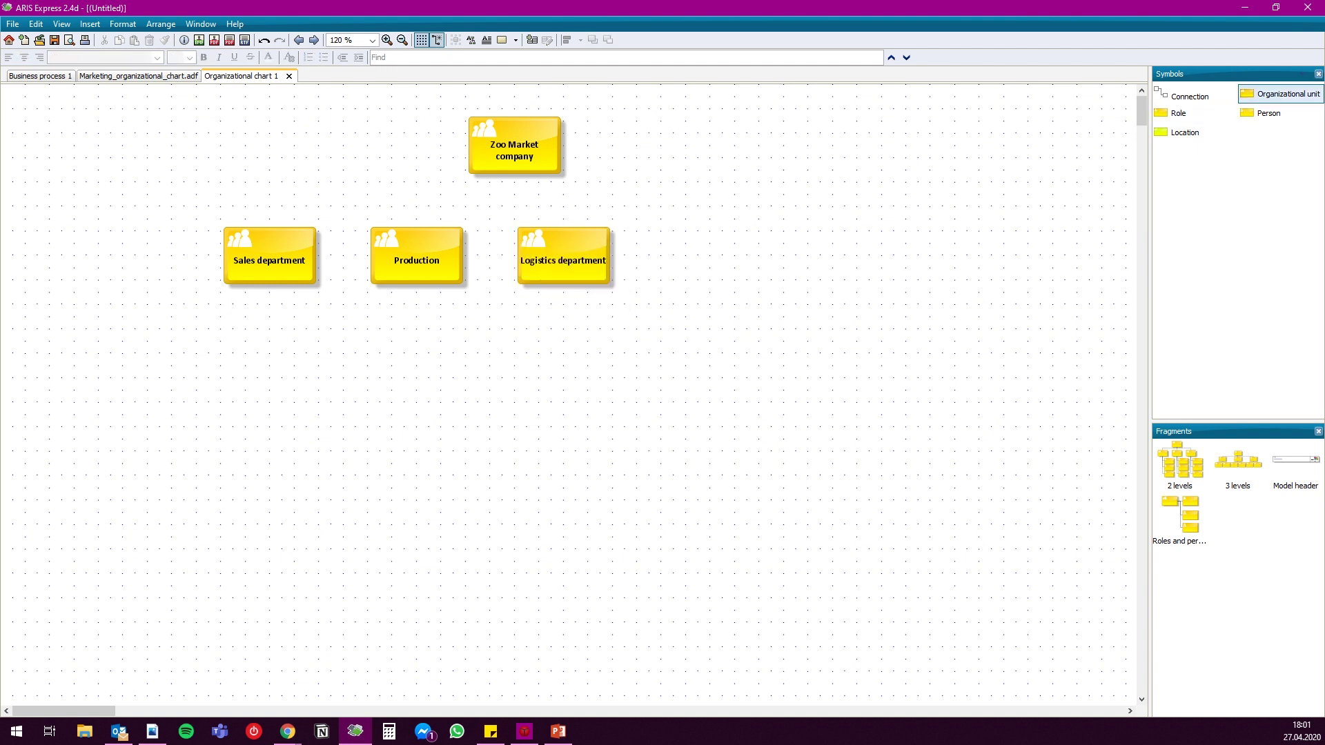
# Add an organizational unit named "Service, Customer service department" to the right of Logistics department, level with it
pyautogui.click(698, 255)
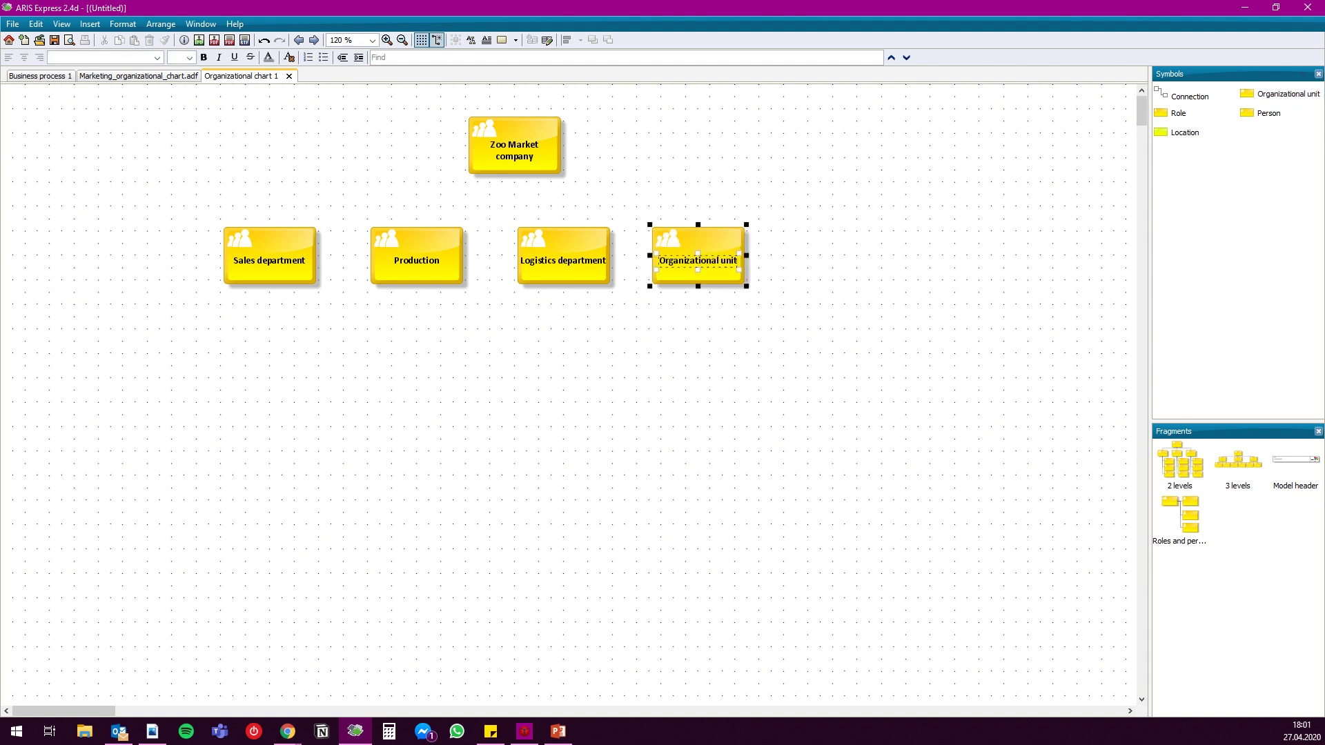
pyautogui.write('Se')
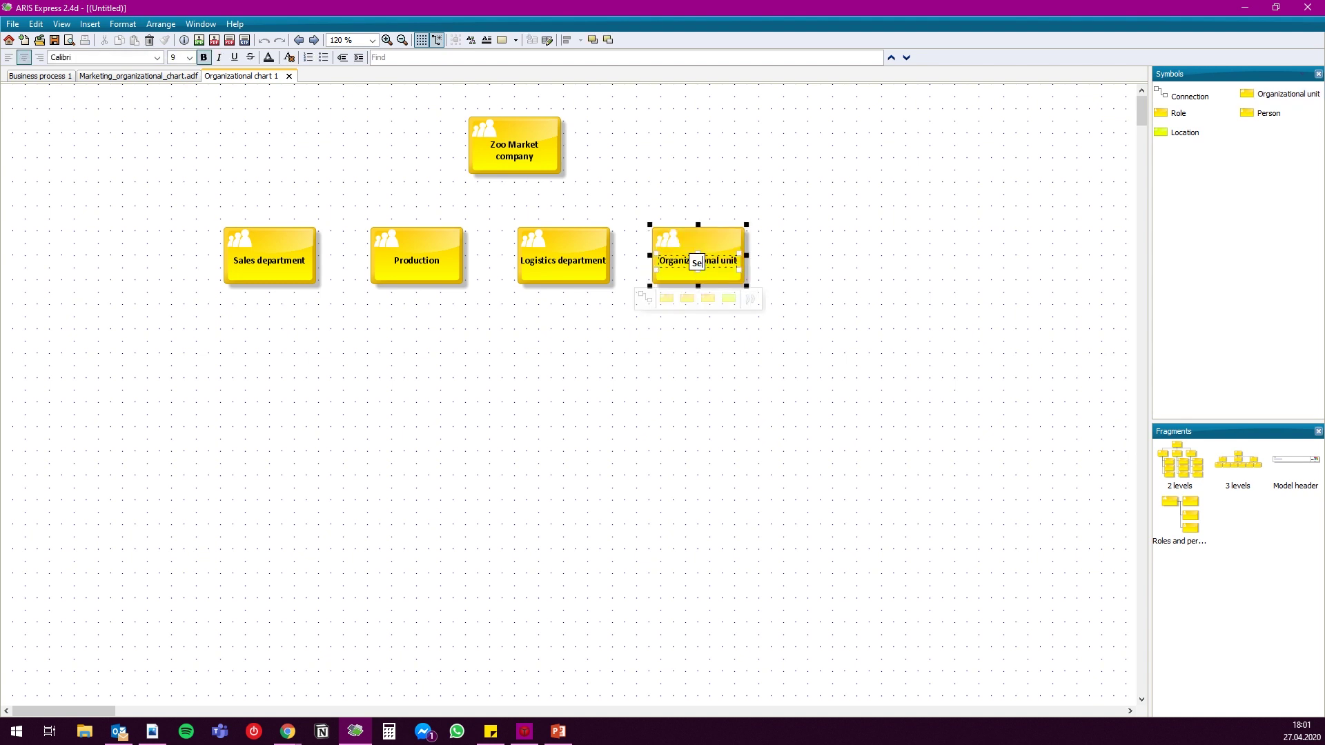
pyautogui.write('rvice, Customer servic')
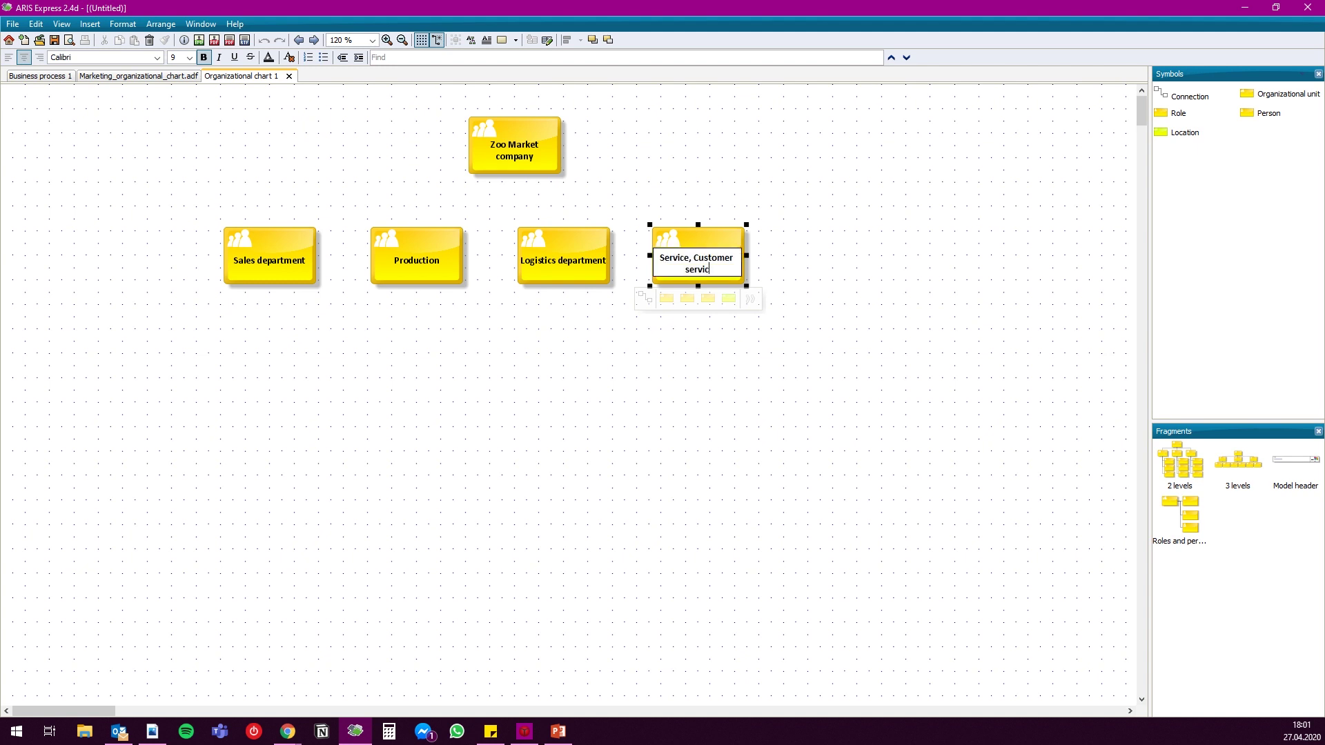
pyautogui.write('e department')
pyautogui.press('Return')
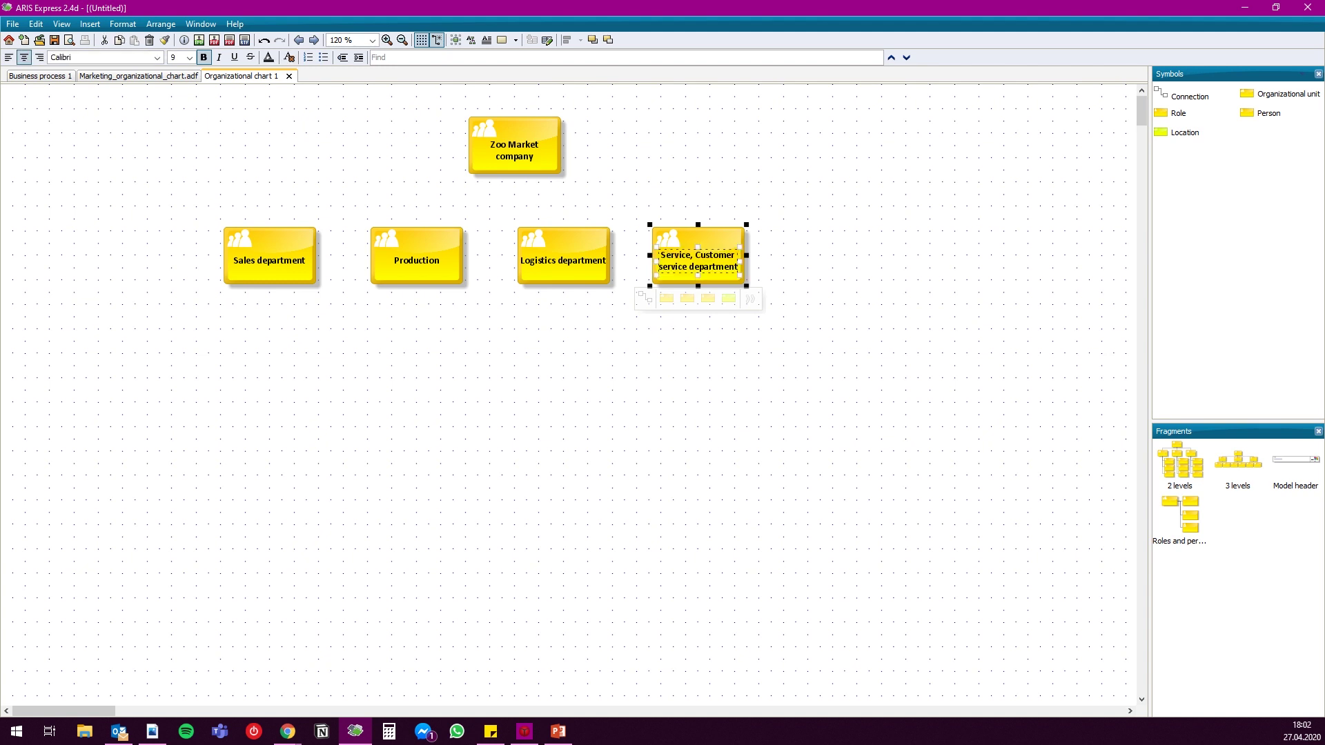
pyautogui.press('Escape')
# Connect Zoo Market company to its four departments and reroute the outer connections to start from the middle of the company unit's lower edge
pyautogui.moveTo(514, 151); pyautogui.dragTo(306, 226)
pyautogui.moveTo(503, 174); pyautogui.dragTo(416, 227)
pyautogui.moveTo(502, 177); pyautogui.dragTo(698, 228)
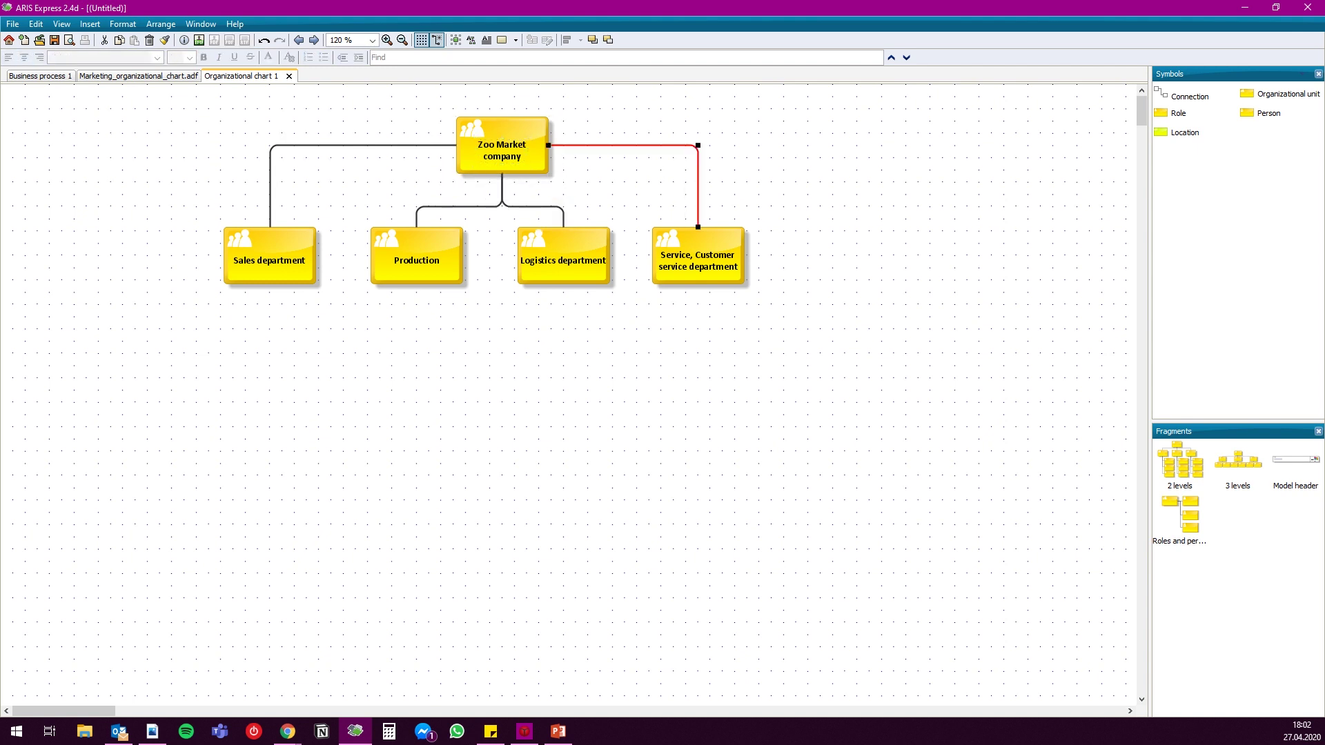
pyautogui.moveTo(549, 146); pyautogui.dragTo(502, 174)
pyautogui.click(400, 146)
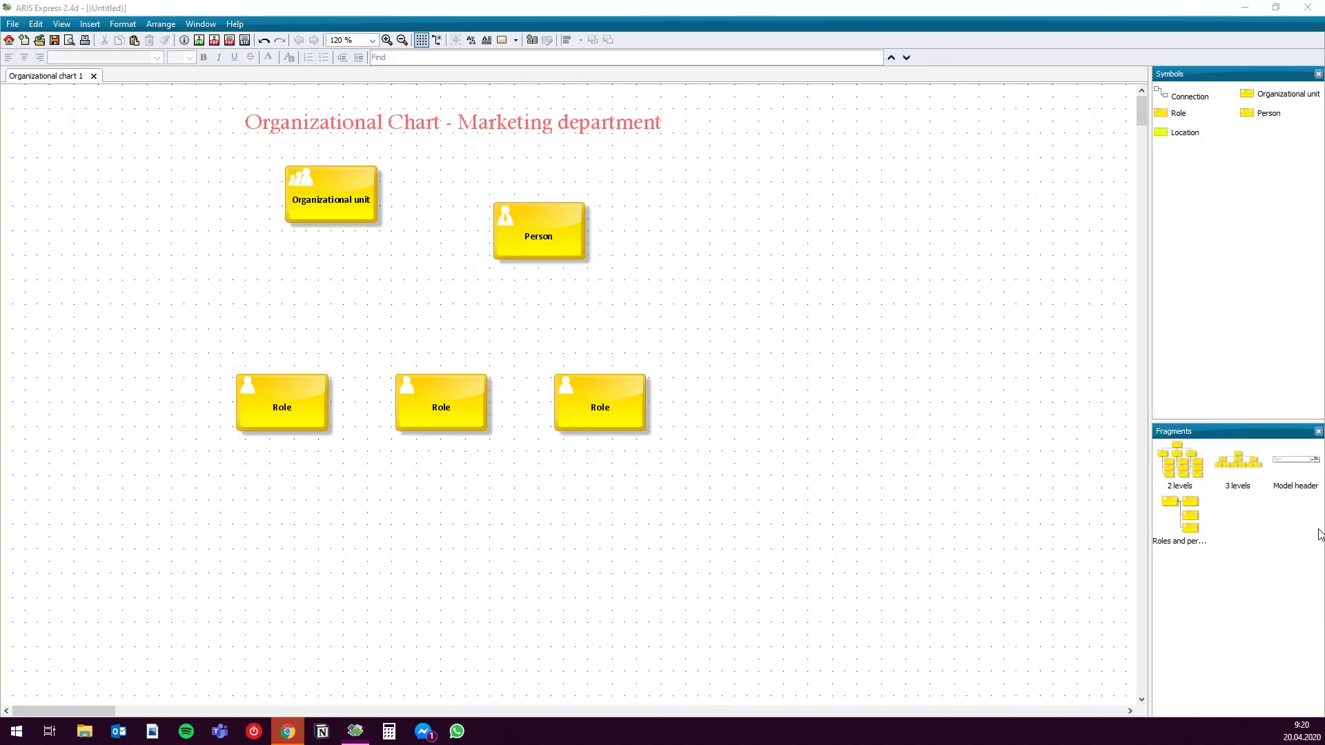
# Rename the organizational unit below the "Organizational Chart - Marketing department" title to "Marketing department"
pyautogui.click(329, 201)
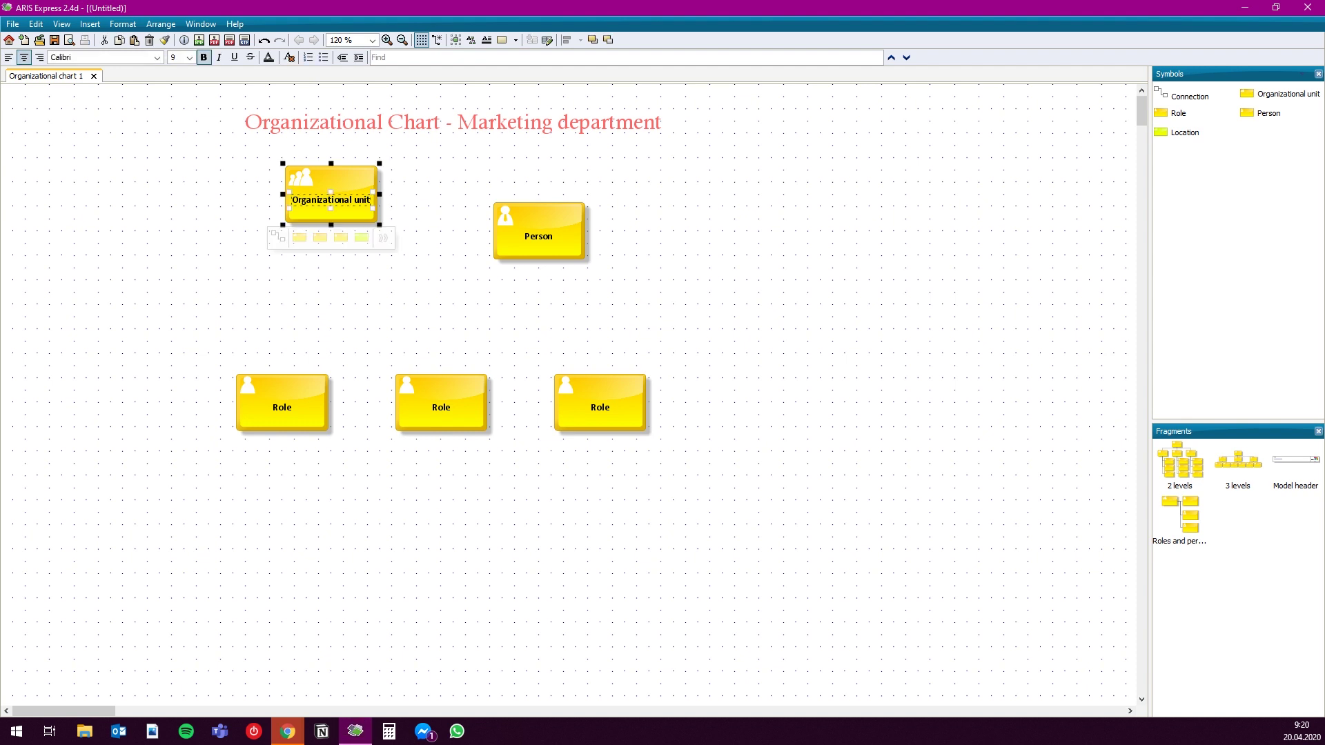
pyautogui.doubleClick(329, 201)
pyautogui.doubleClick(329, 201)
pyautogui.write('Marketing department')
pyautogui.press('Return')
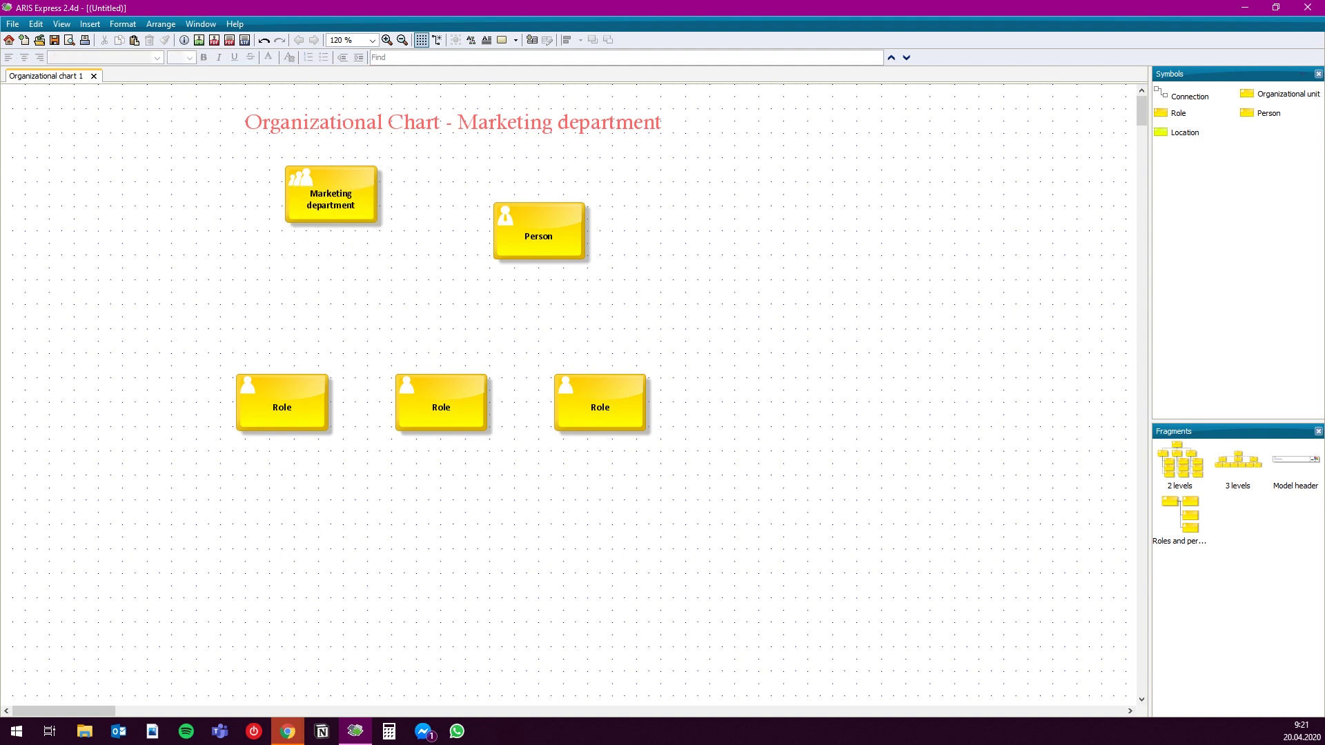
# Label the person symbol with the person's title and full name, and align it level with the Marketing department unit
pyautogui.doubleClick(538, 236)
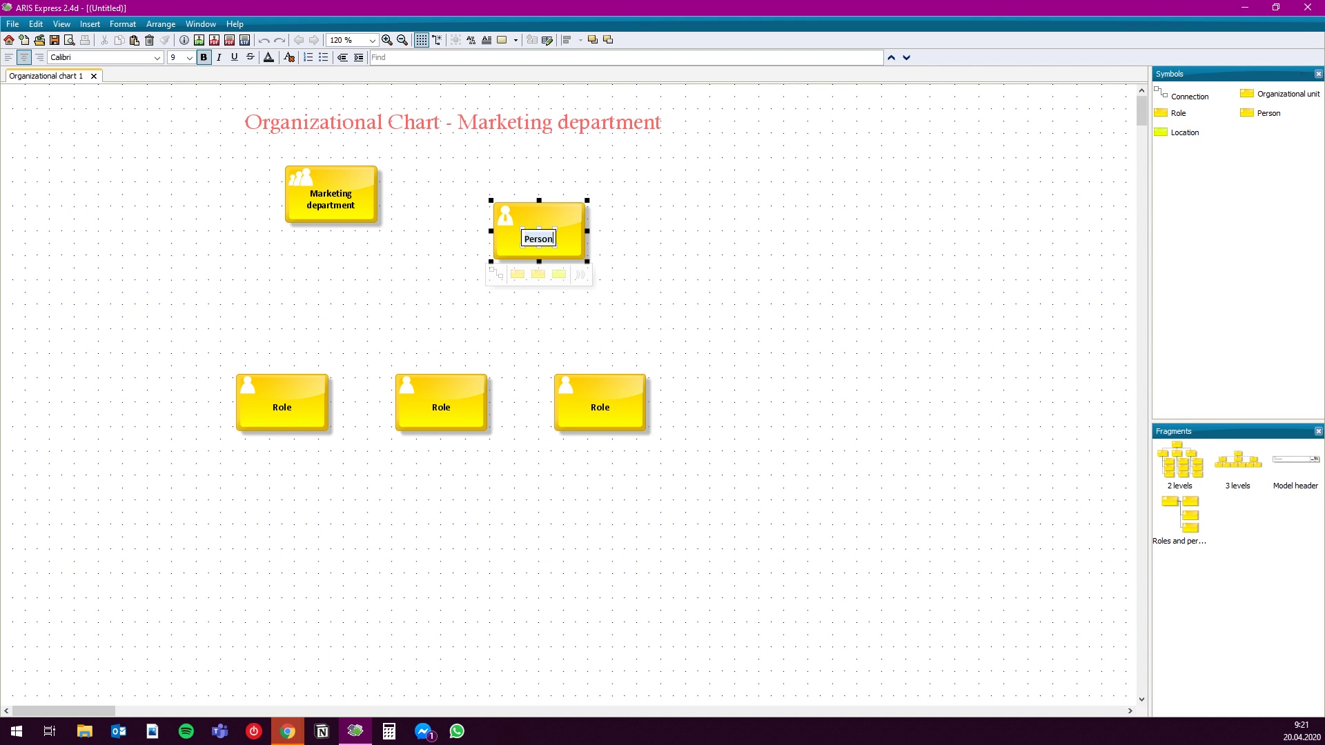
pyautogui.write('Ing. John New')
pyautogui.click(538, 310)
pyautogui.moveTo(539, 220); pyautogui.dragTo(515, 183)
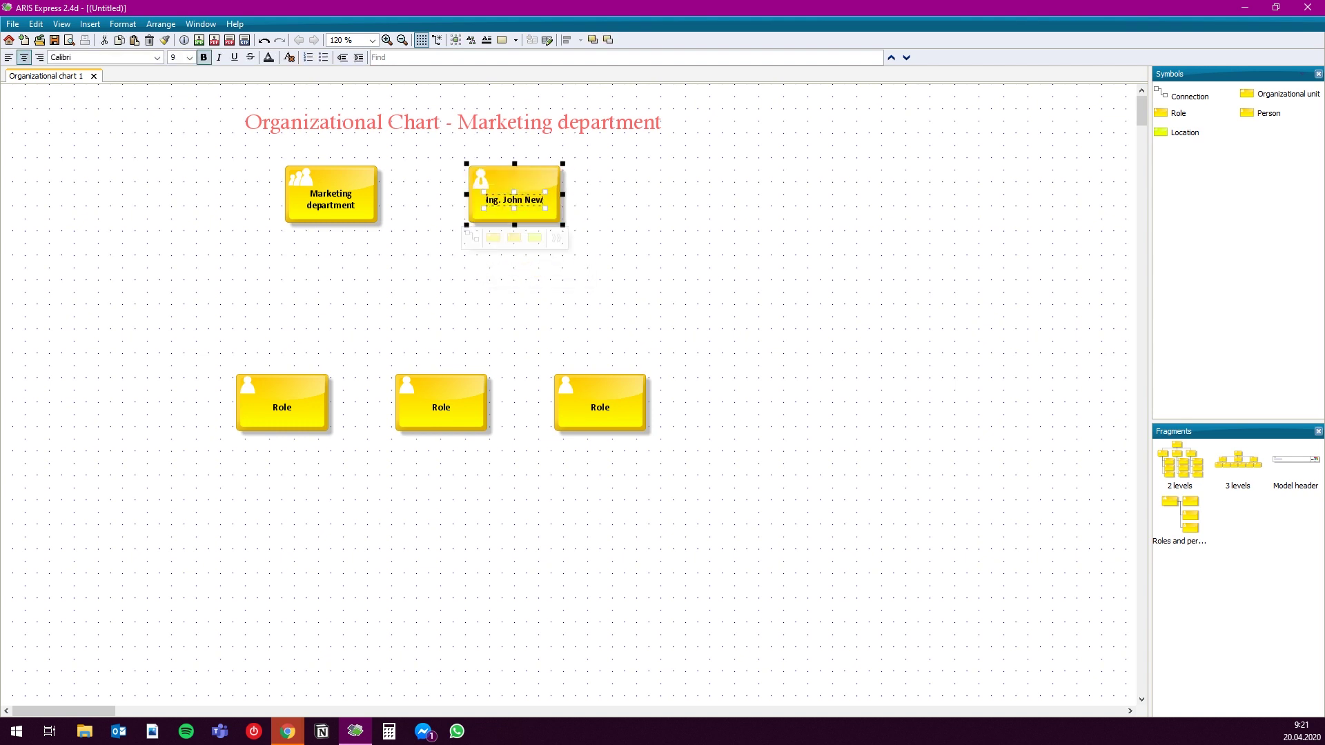
pyautogui.click(515, 282)
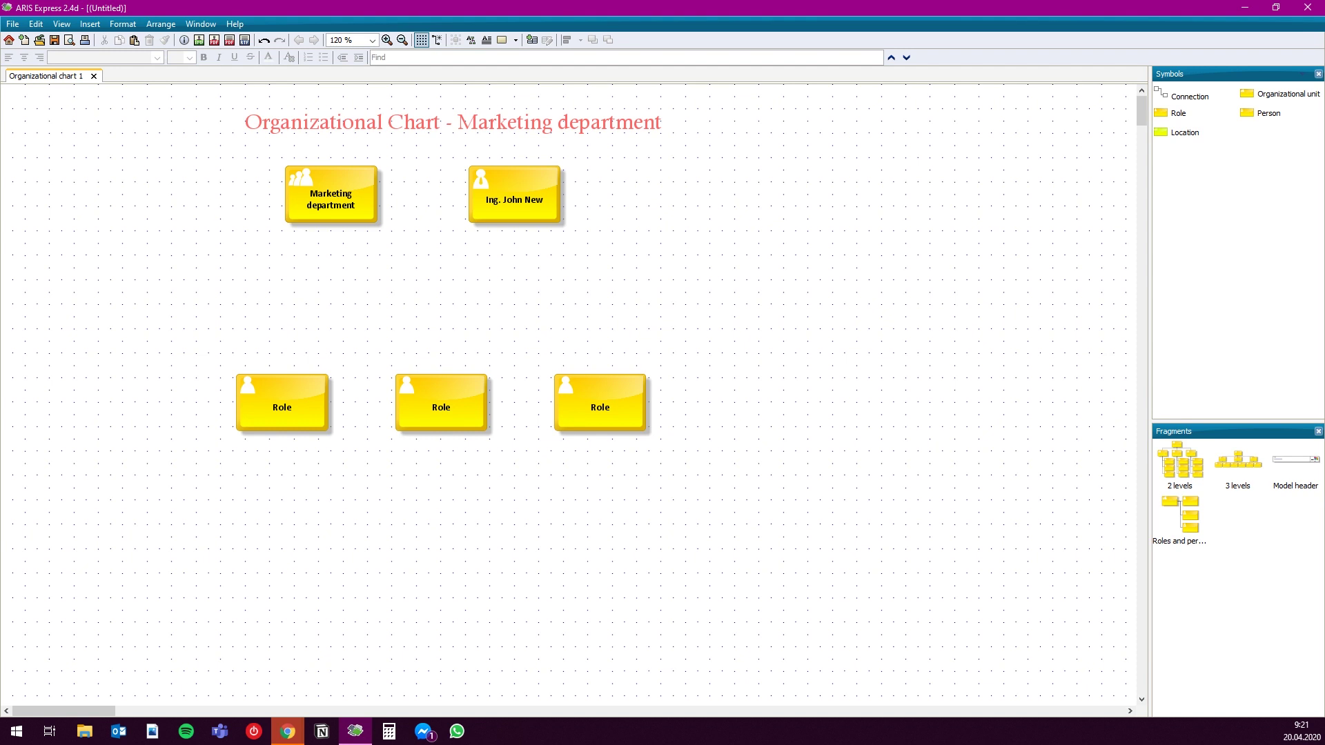
# Stack the three role symbols in a column to the right of the person symbol, with the first role level with the person
pyautogui.moveTo(280, 406); pyautogui.dragTo(683, 198)
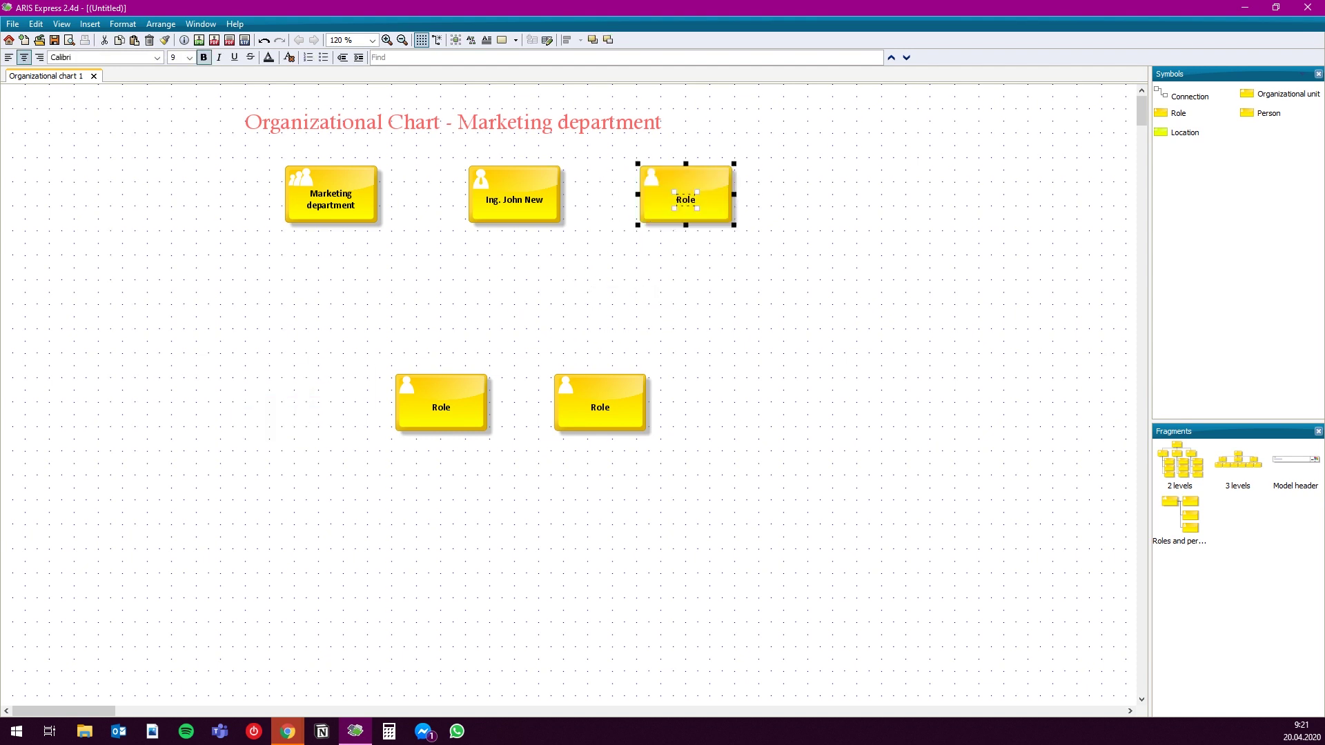
pyautogui.click(680, 276)
pyautogui.moveTo(600, 407); pyautogui.dragTo(690, 276)
pyautogui.moveTo(441, 408); pyautogui.dragTo(686, 359)
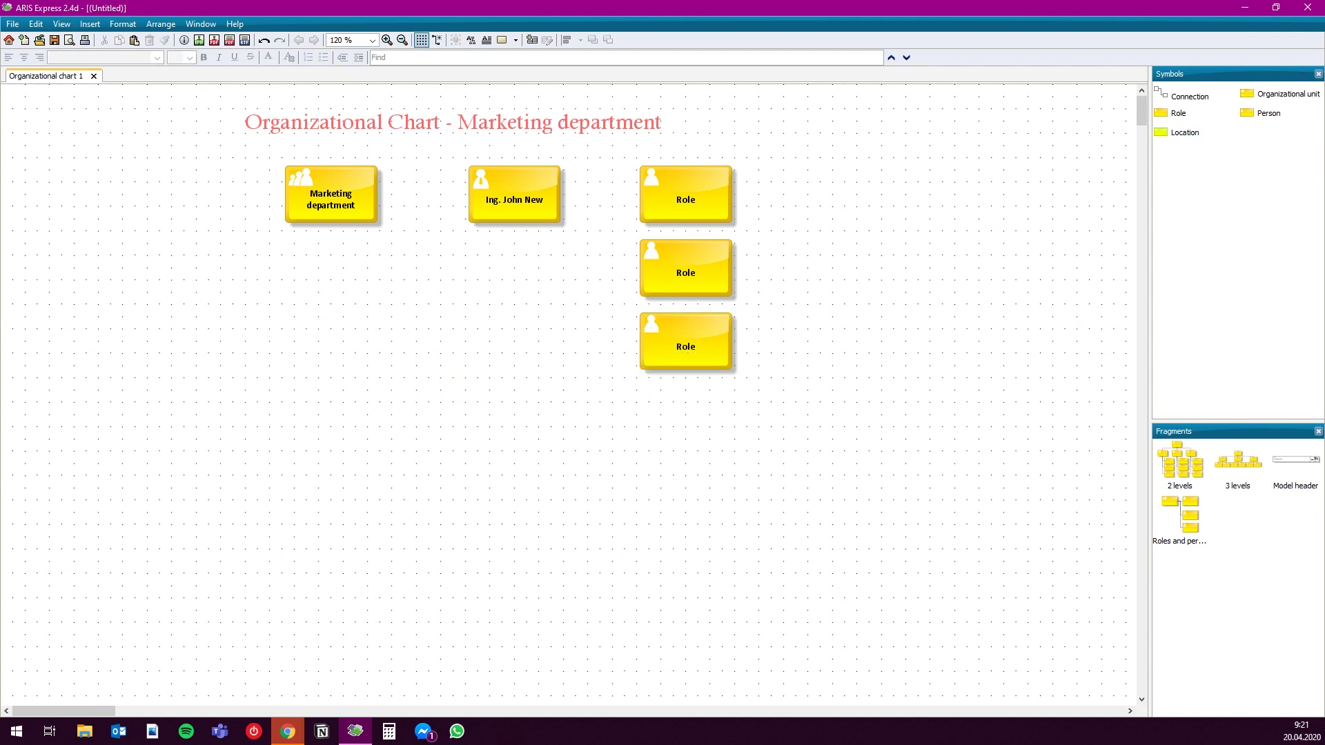
# Rename the uppermost role in the column to "Manager"
pyautogui.click(685, 200)
pyautogui.click(685, 201)
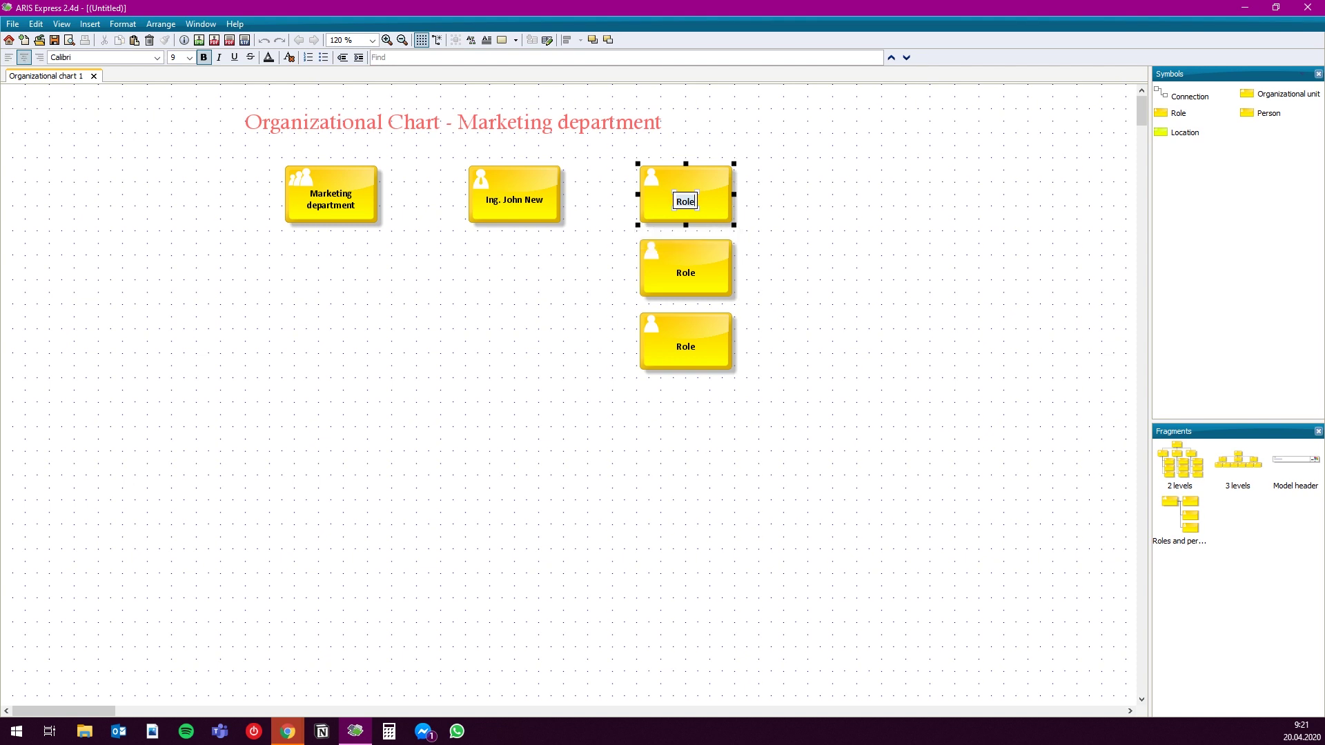
pyautogui.write('Manager')
pyautogui.press('Return')
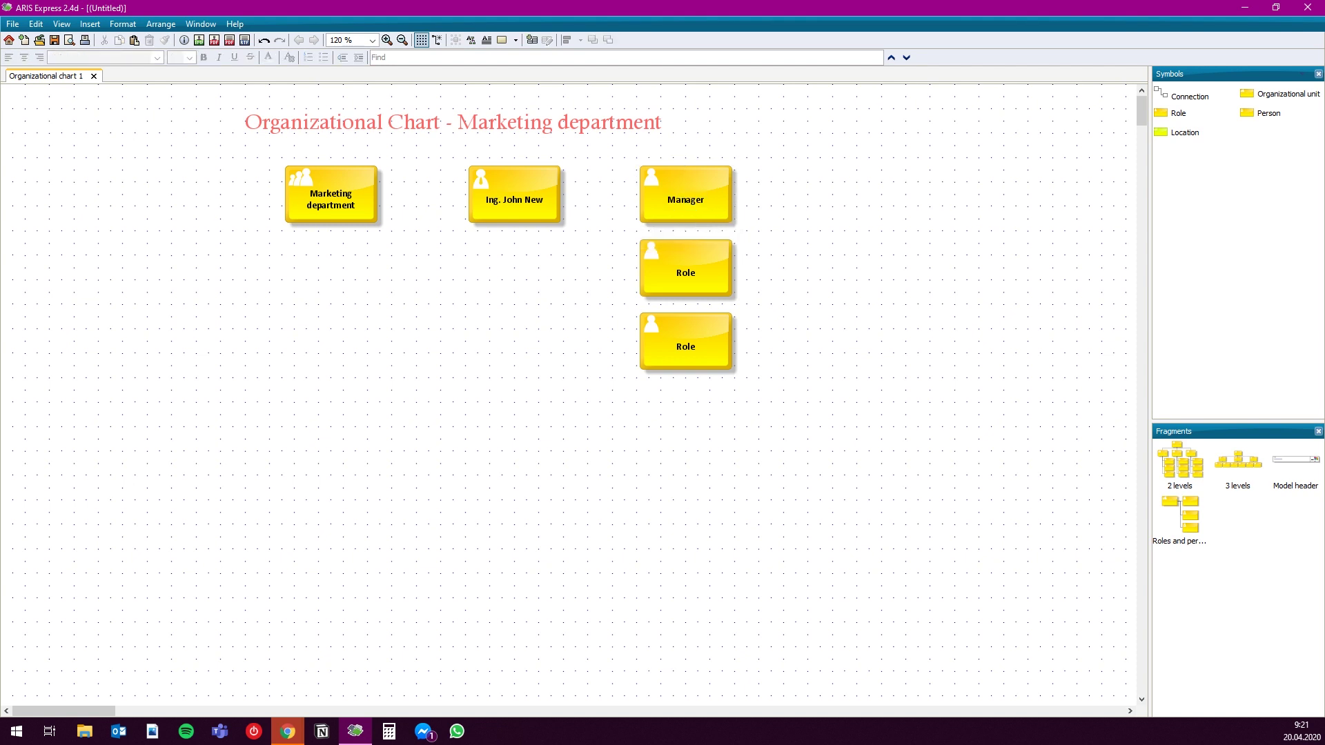
# Rename the middle role in the column to "Project manager"
pyautogui.click(685, 272)
pyautogui.click(685, 274)
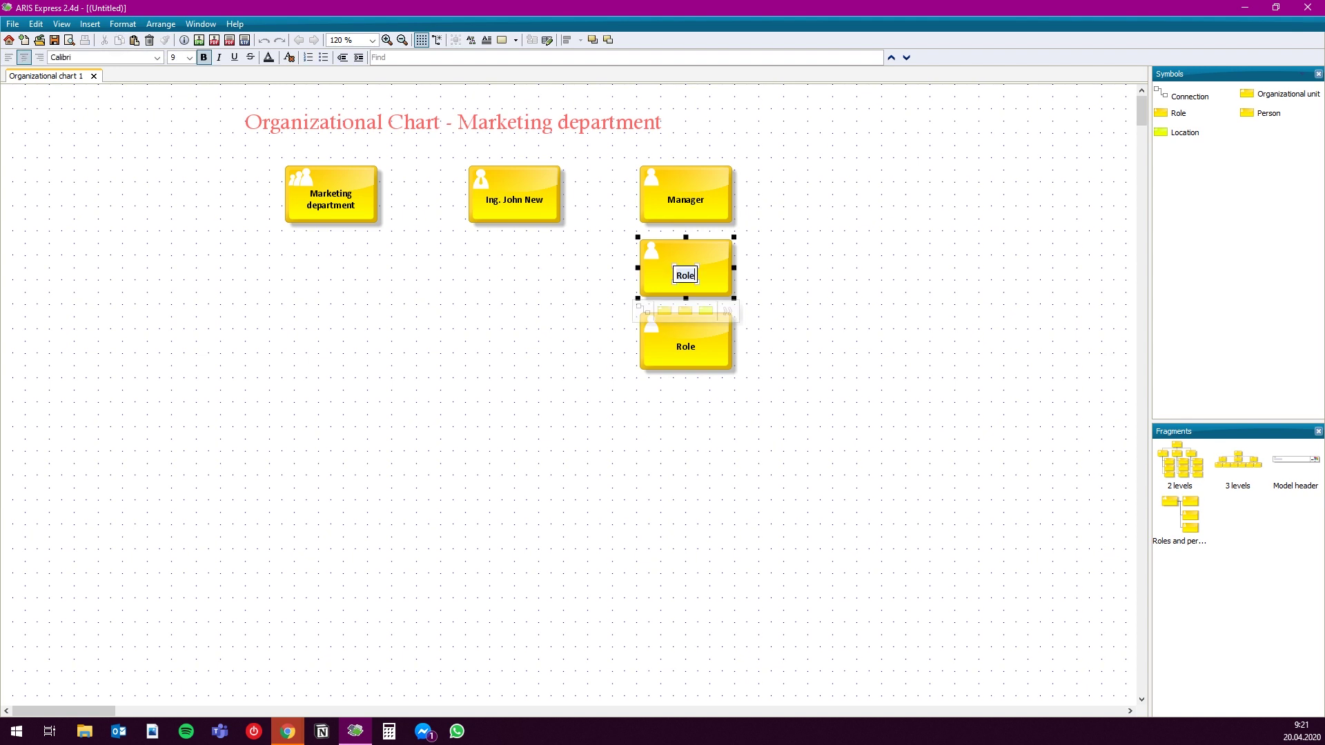
pyautogui.write('Proje')
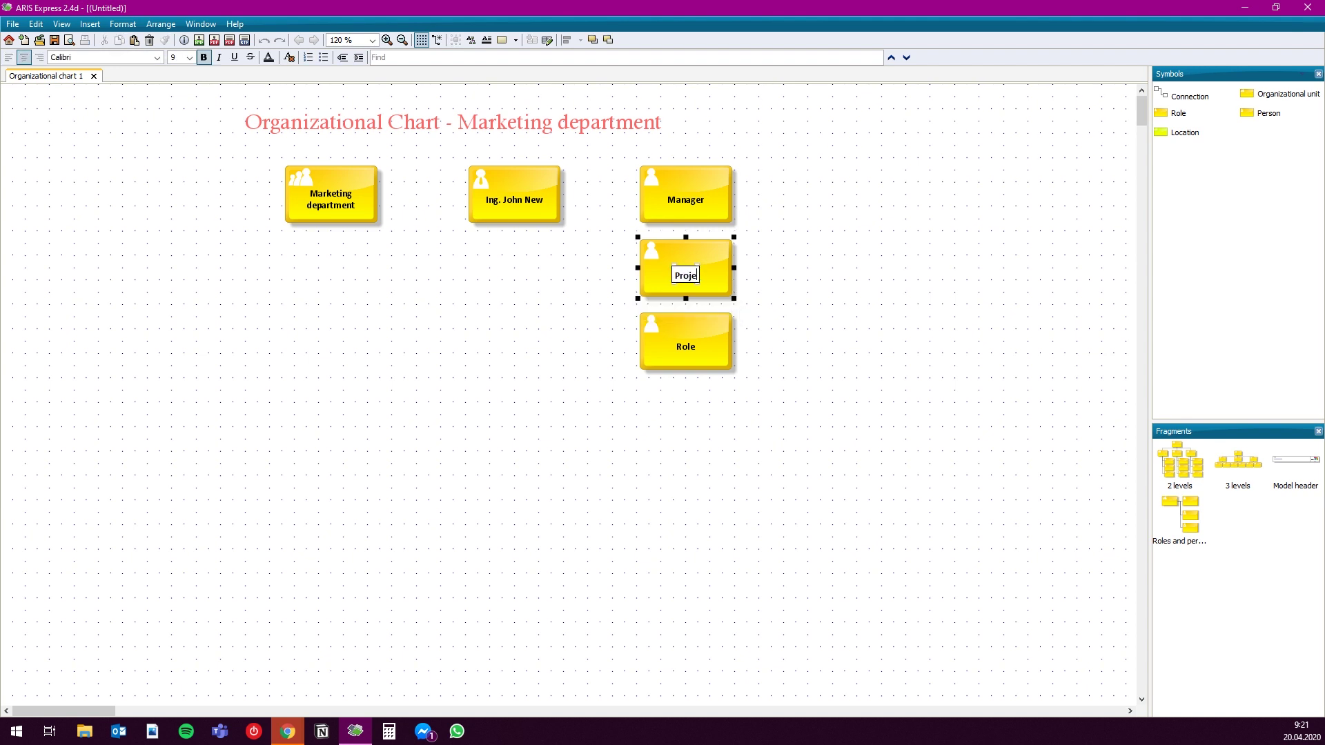
pyautogui.write('ct manager')
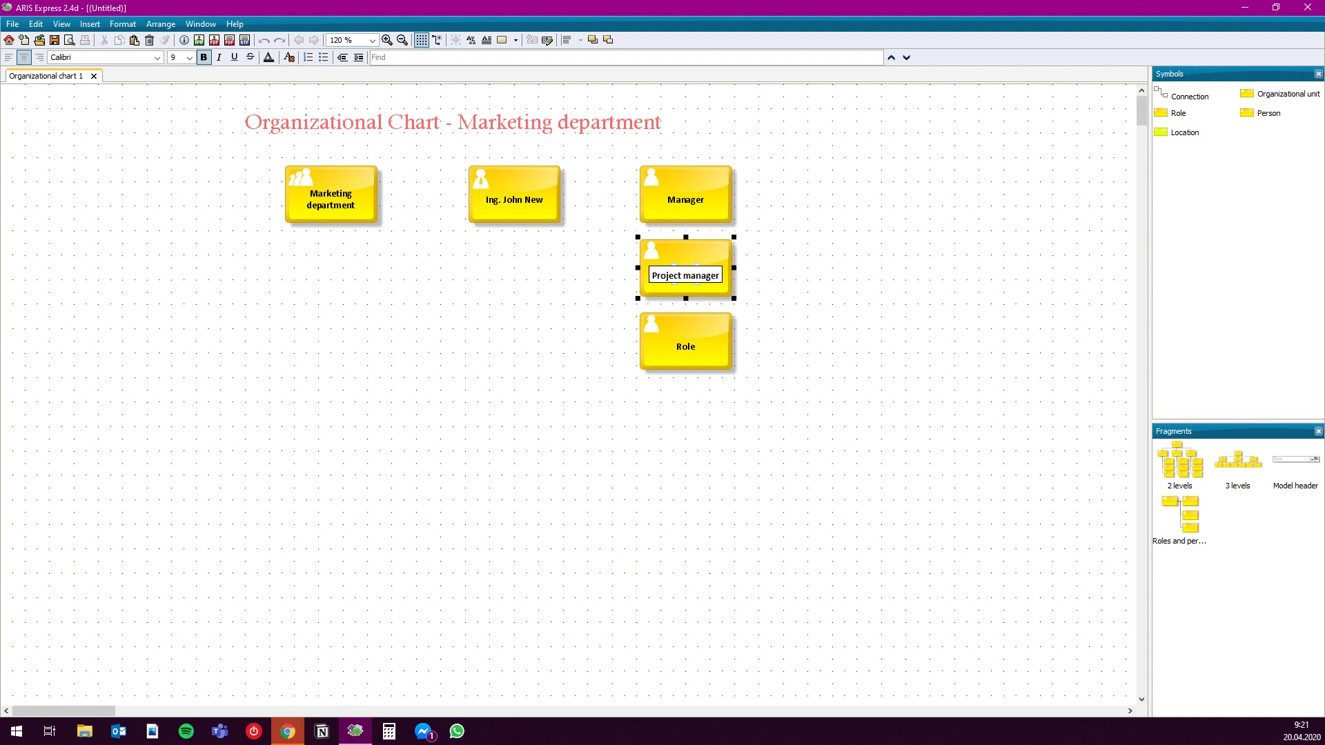
pyautogui.press('Return')
# Rename the lowest role in the column to Owner of process "Marketing"
pyautogui.click(686, 347)
pyautogui.click(685, 347)
pyautogui.write('Owne')
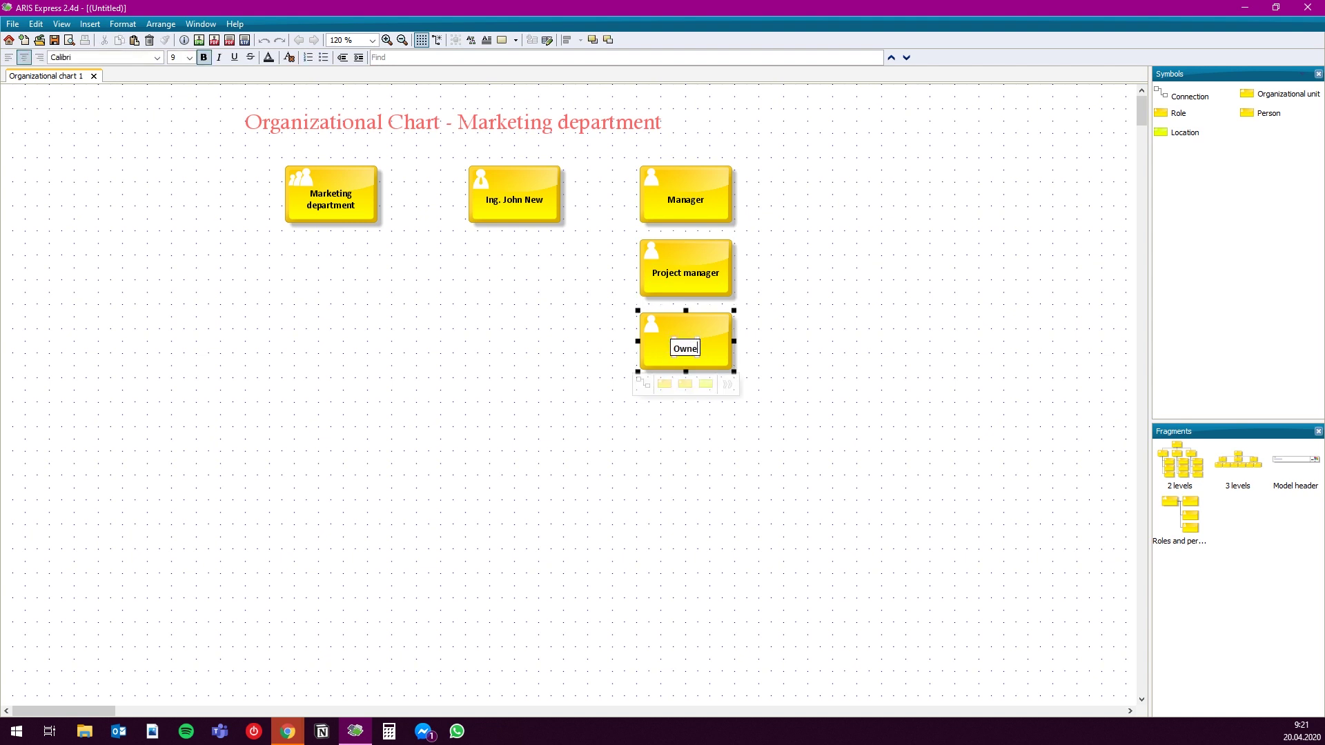
pyautogui.write('r of process "Mar')
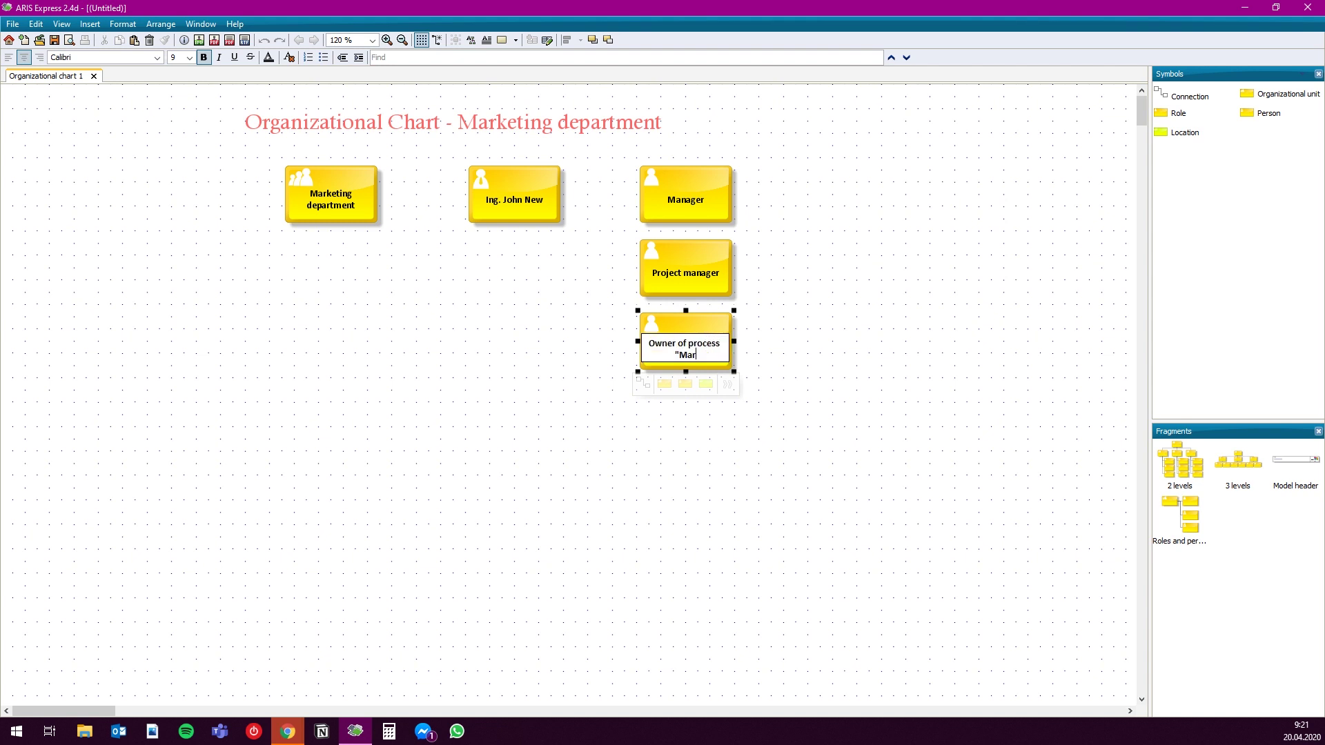
pyautogui.write('keting"')
pyautogui.press('Return')
pyautogui.press('Escape')
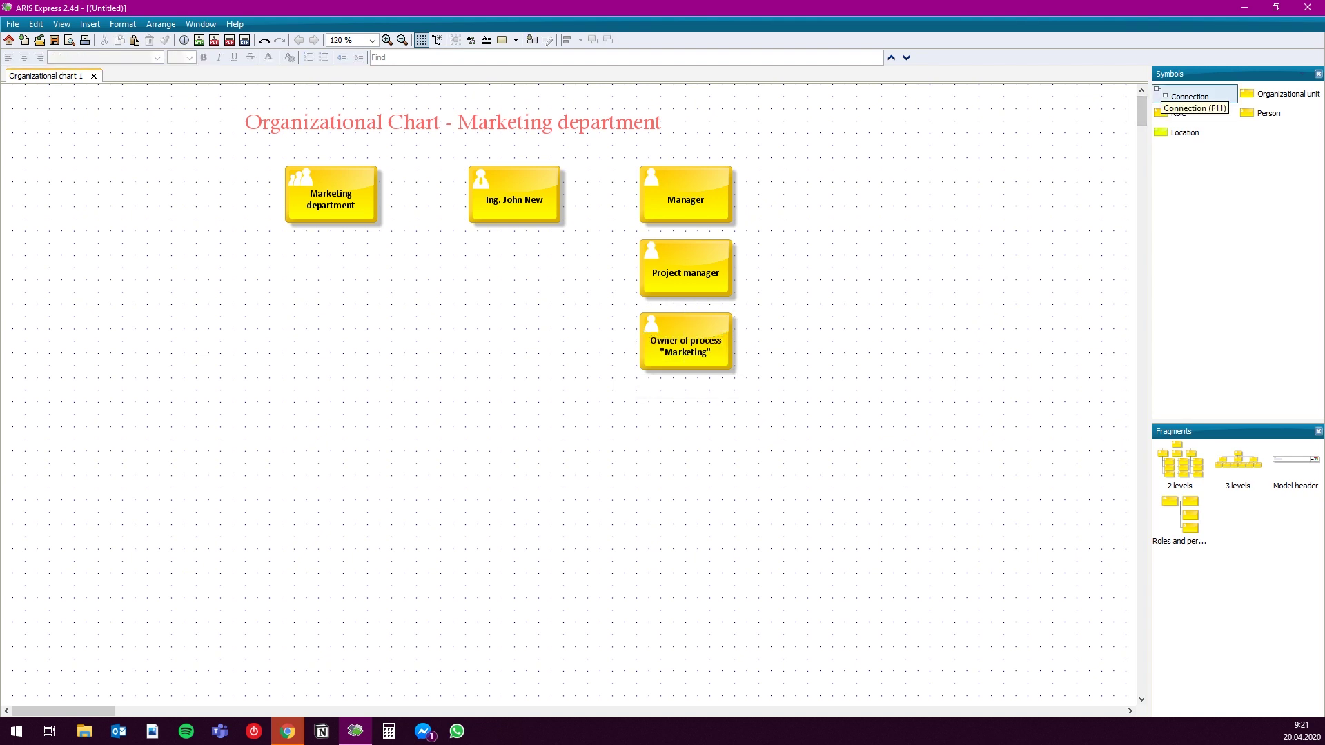
# Connect the Marketing department unit to the person symbol, and the person symbol to the Manager role
pyautogui.click(1165, 94)
pyautogui.moveTo(377, 194); pyautogui.dragTo(469, 194)
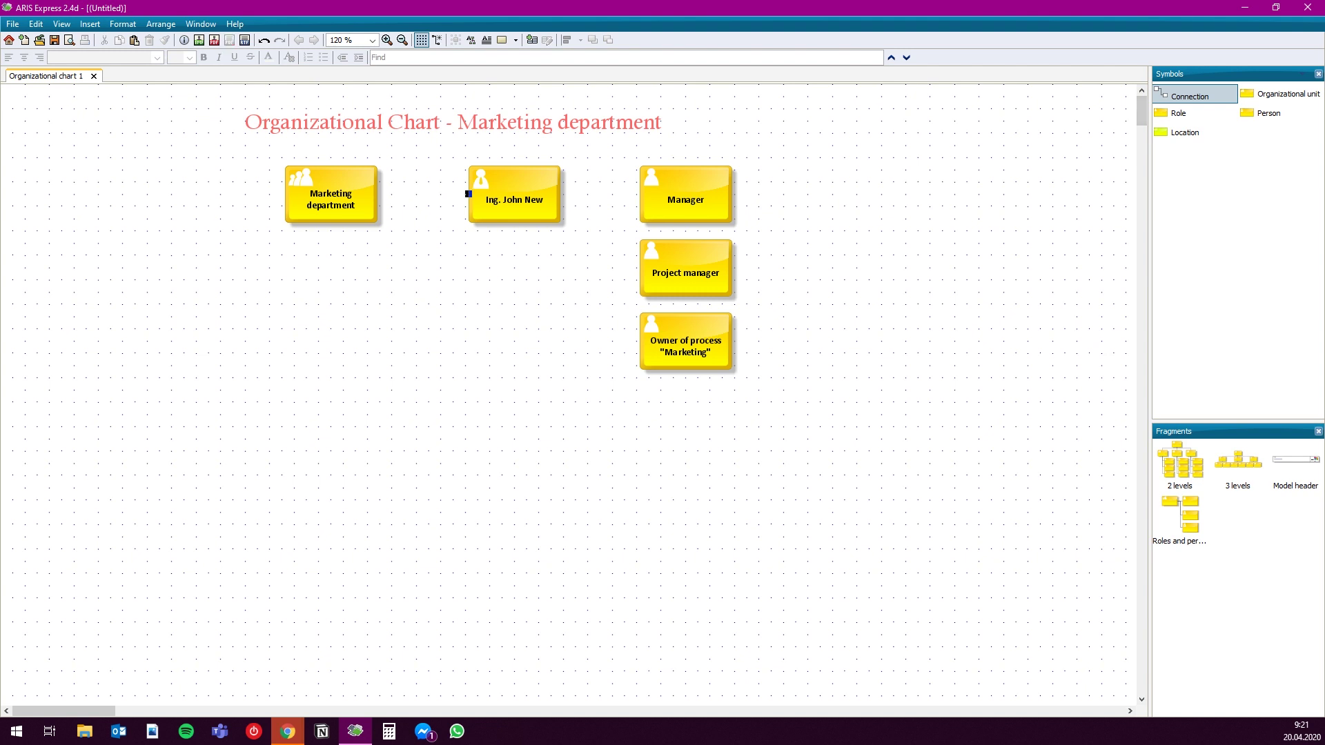
pyautogui.click(1173, 95)
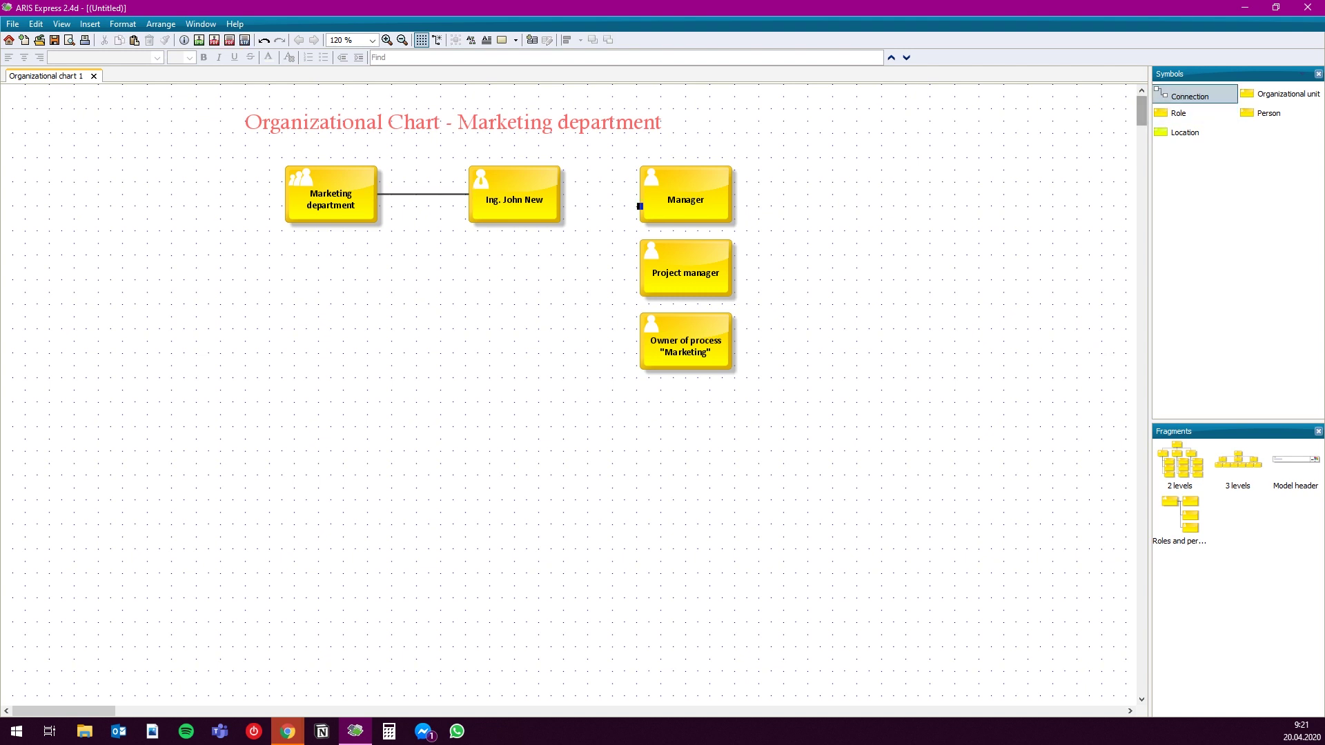
pyautogui.moveTo(560, 194); pyautogui.dragTo(640, 194)
# Connect the person to the Project manager and Owner of process "Marketing" roles, with both connections rerouted to start at the person's right edge
pyautogui.click(1173, 94)
pyautogui.moveTo(514, 222); pyautogui.dragTo(642, 268)
pyautogui.click(1173, 94)
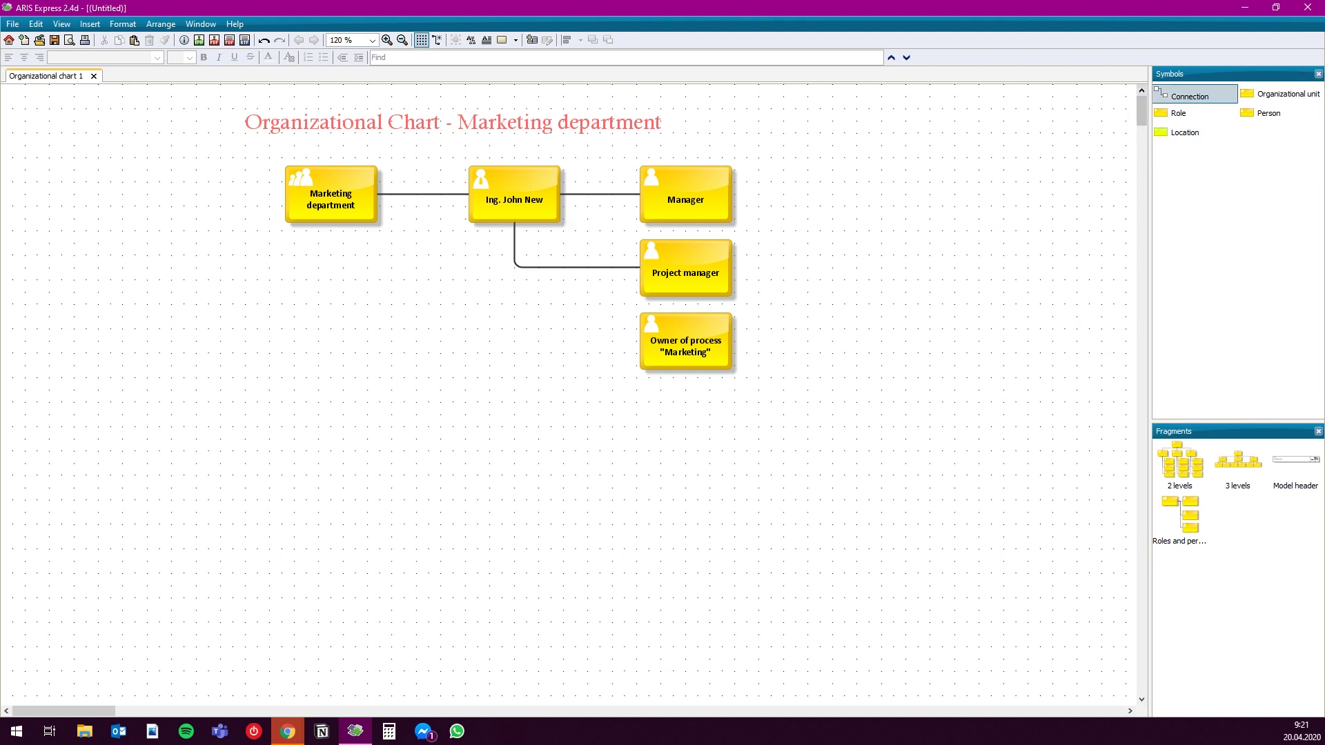
pyautogui.moveTo(539, 221); pyautogui.dragTo(641, 341)
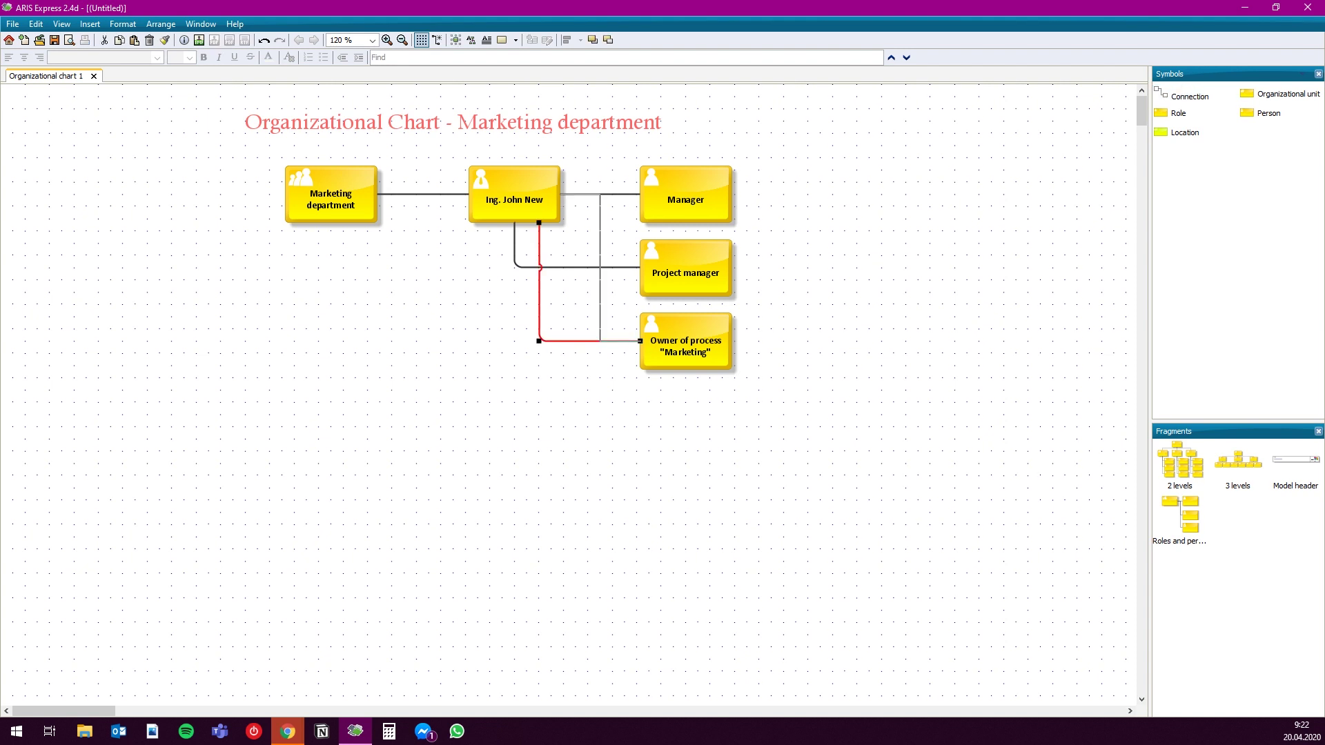
pyautogui.moveTo(539, 222); pyautogui.dragTo(560, 194)
pyautogui.click(514, 238)
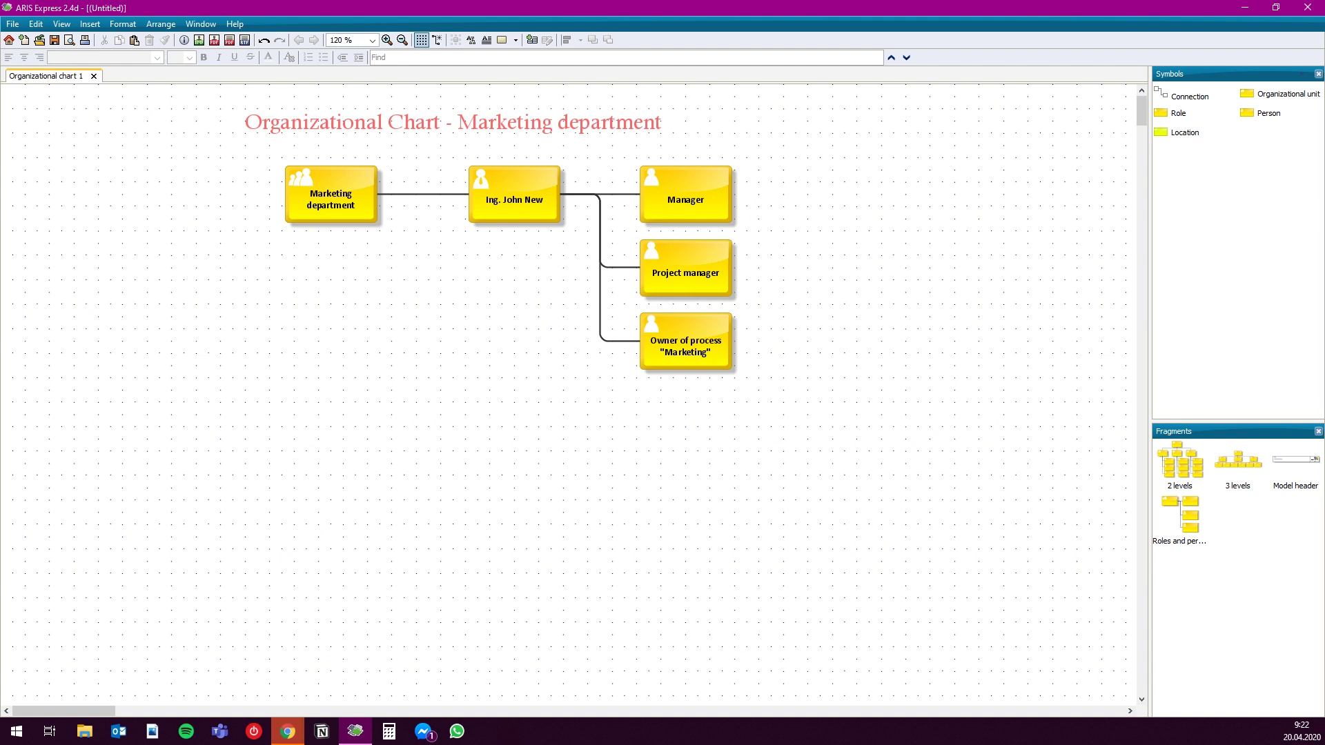
# Add a second person symbol directly below the first one and enter the person's full name as its label
pyautogui.click(1268, 113)
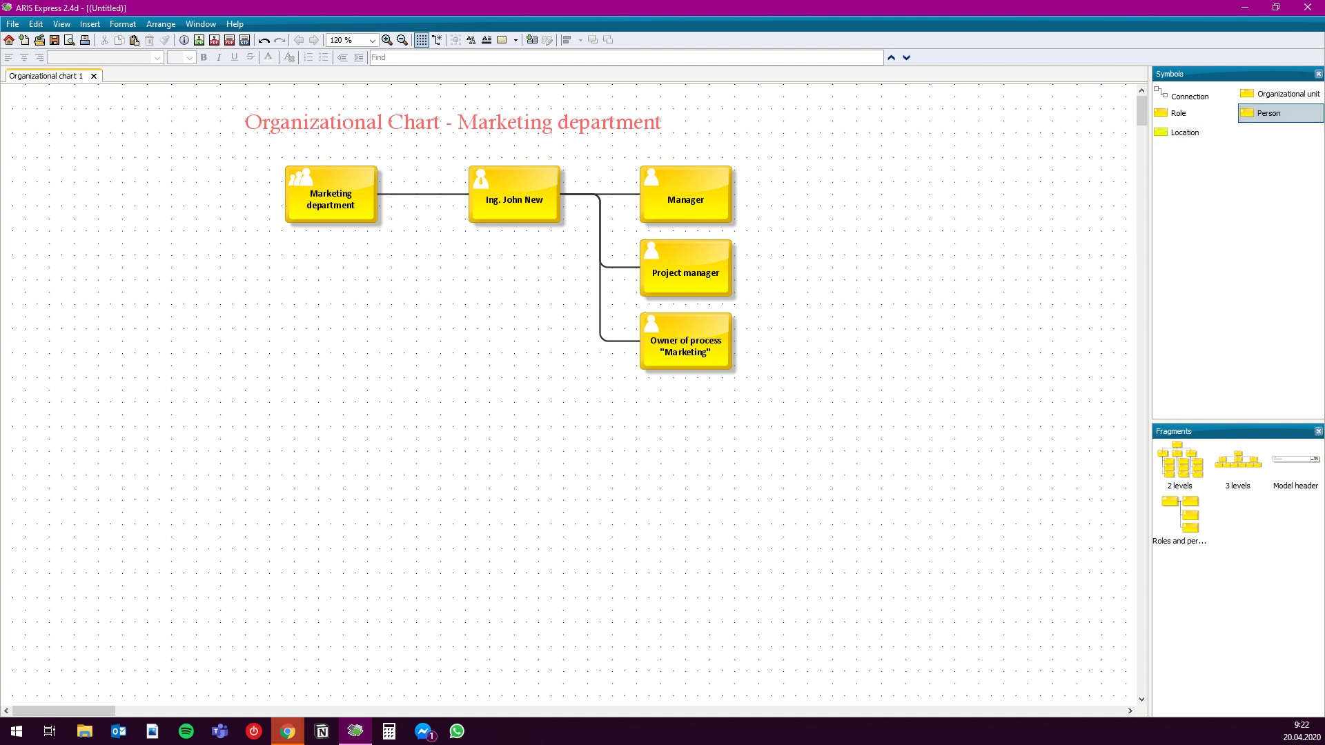
pyautogui.click(515, 414)
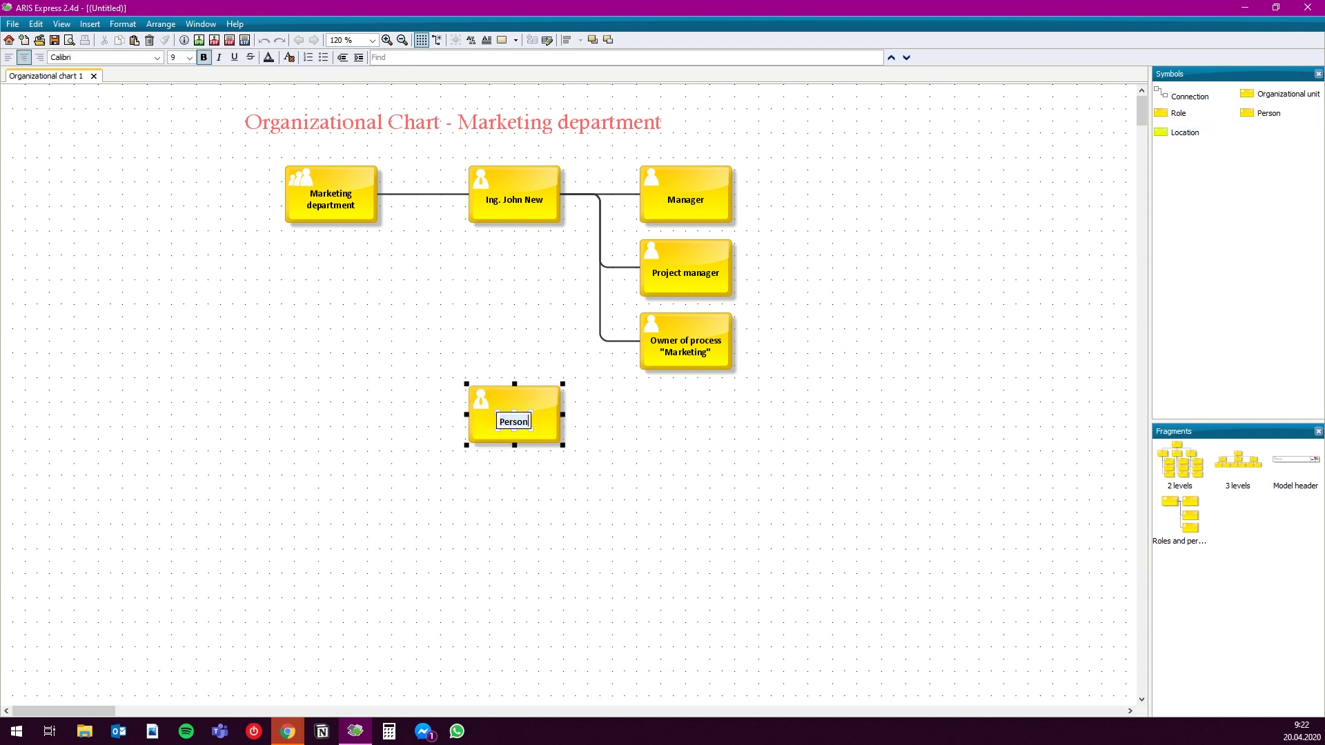
pyautogui.write('Jane Free')
pyautogui.press('Return')
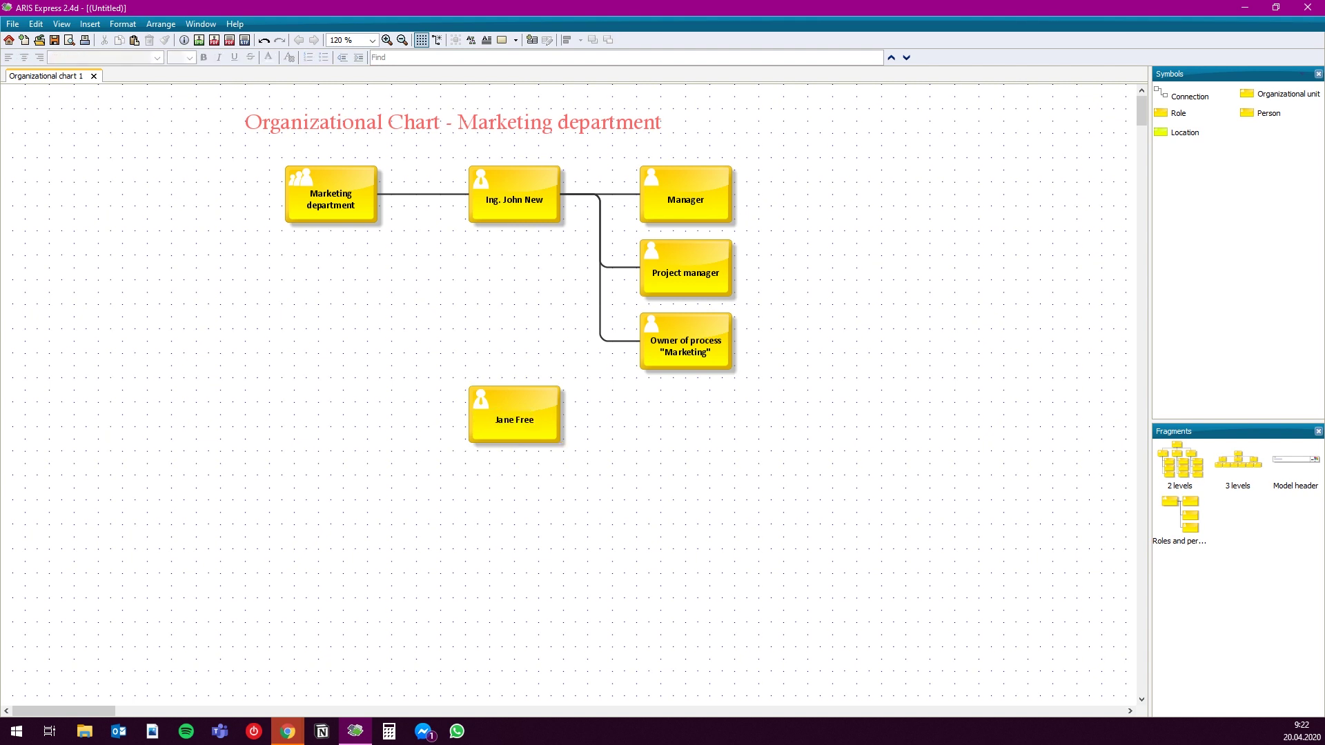
# Connect the Marketing department unit to the second person symbol, and move that person slightly down
pyautogui.click(1189, 96)
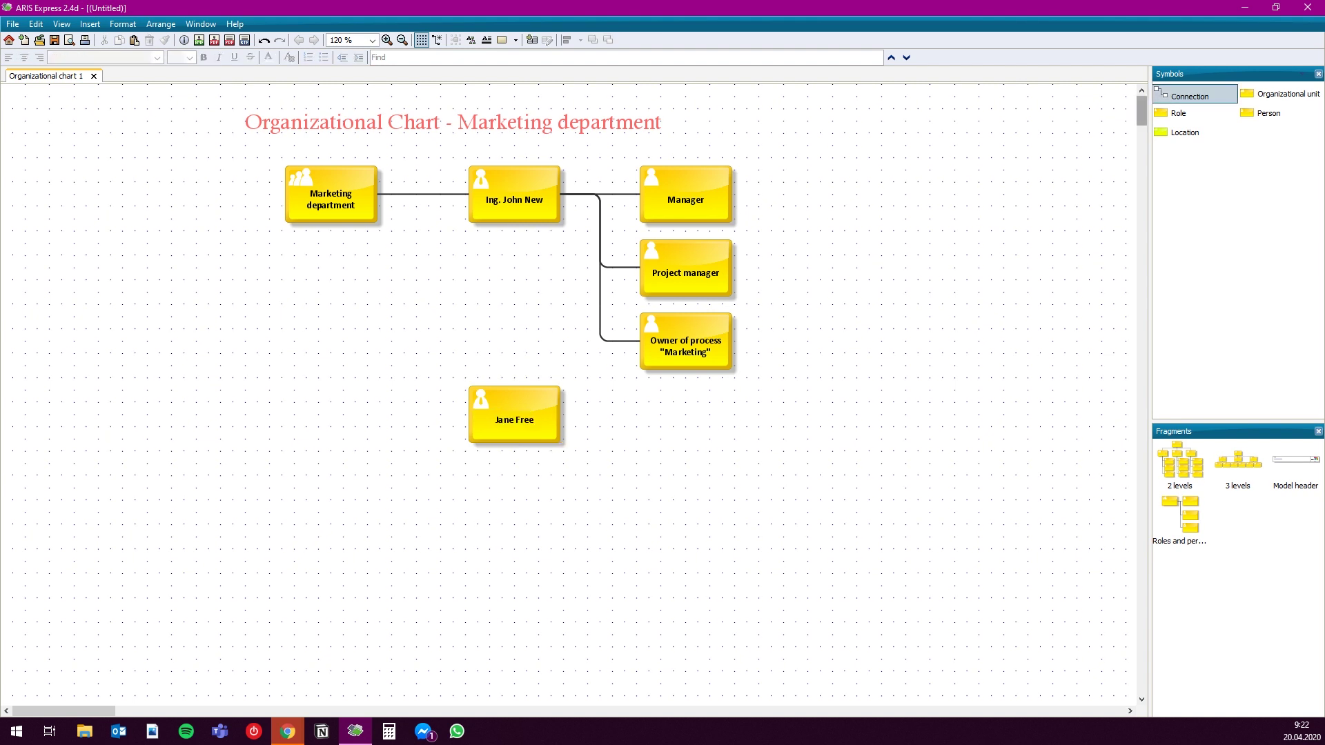
pyautogui.click(376, 193)
pyautogui.click(471, 414)
pyautogui.moveTo(514, 414); pyautogui.dragTo(514, 426)
# Add two roles in the role column: Asistent level with the second person, and Trainer directly below it
pyautogui.click(1180, 113)
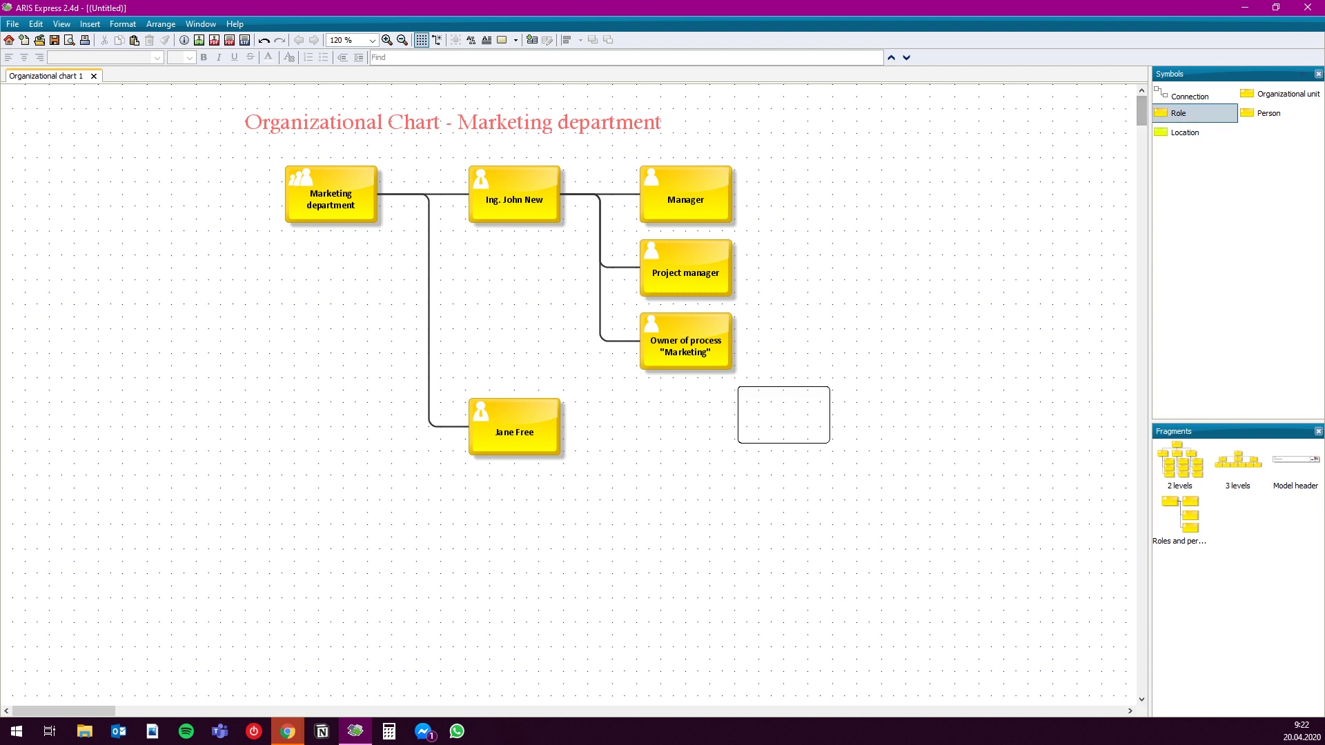
pyautogui.click(685, 426)
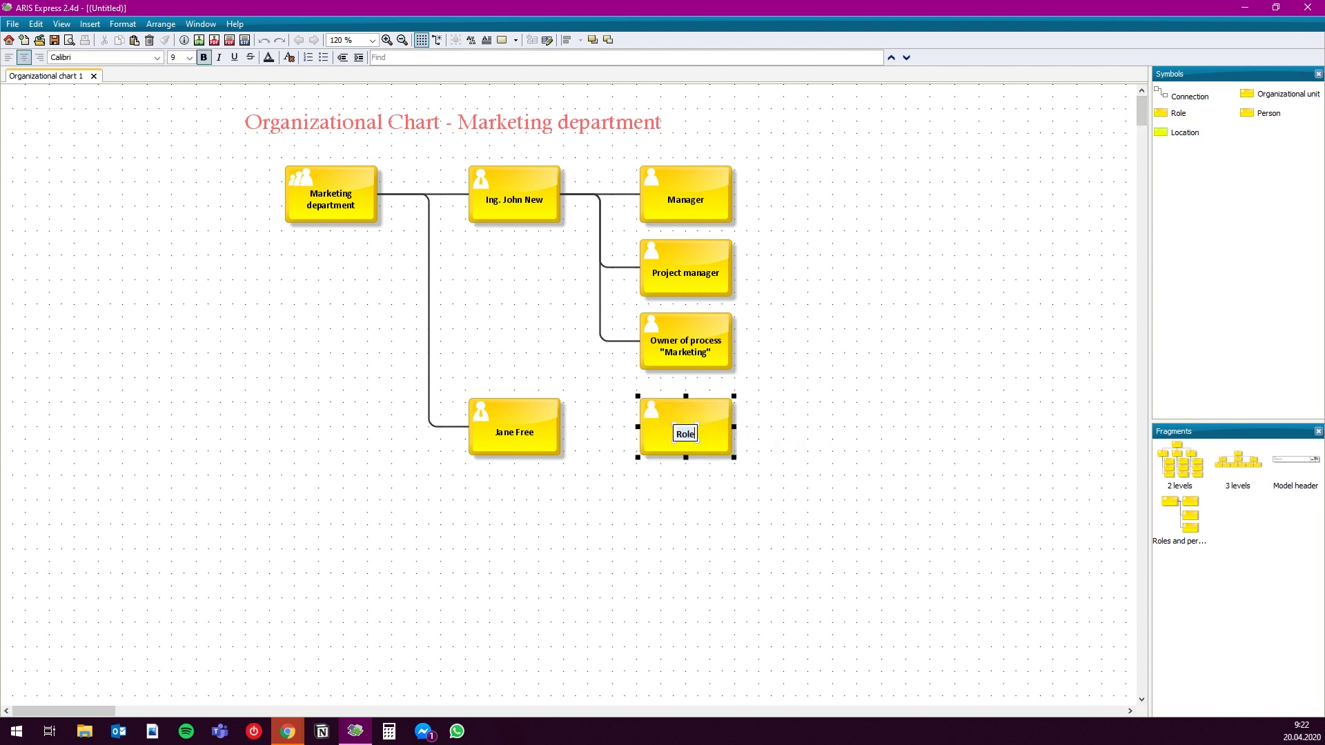
pyautogui.write('Asistent')
pyautogui.press('Return')
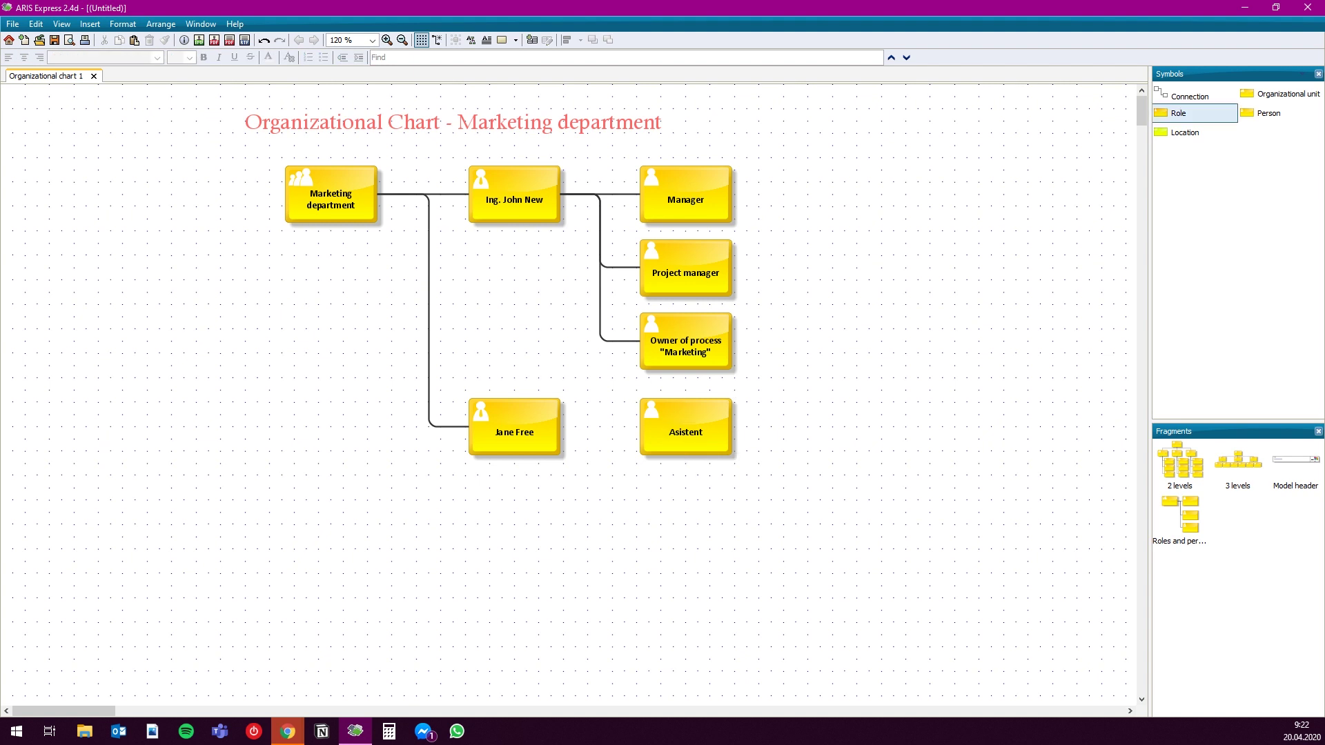
pyautogui.click(1180, 112)
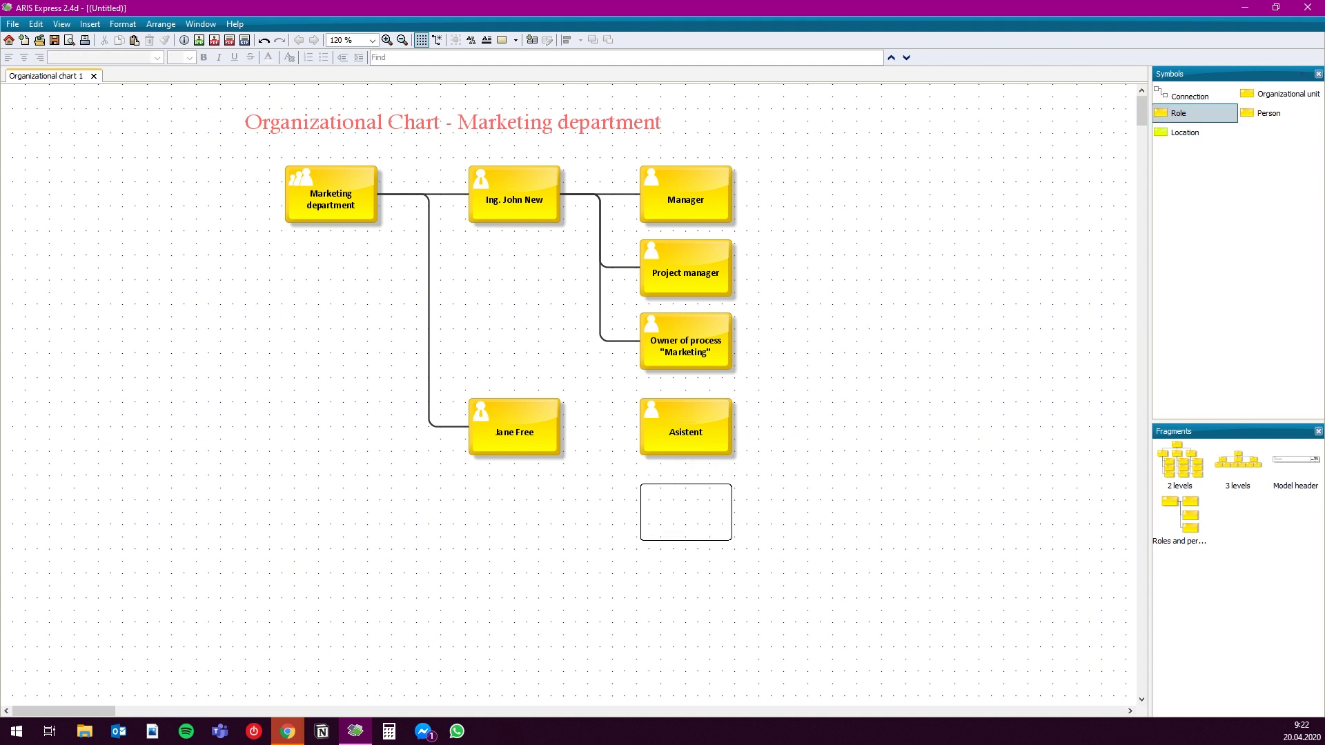
pyautogui.click(686, 512)
pyautogui.write('Trainer')
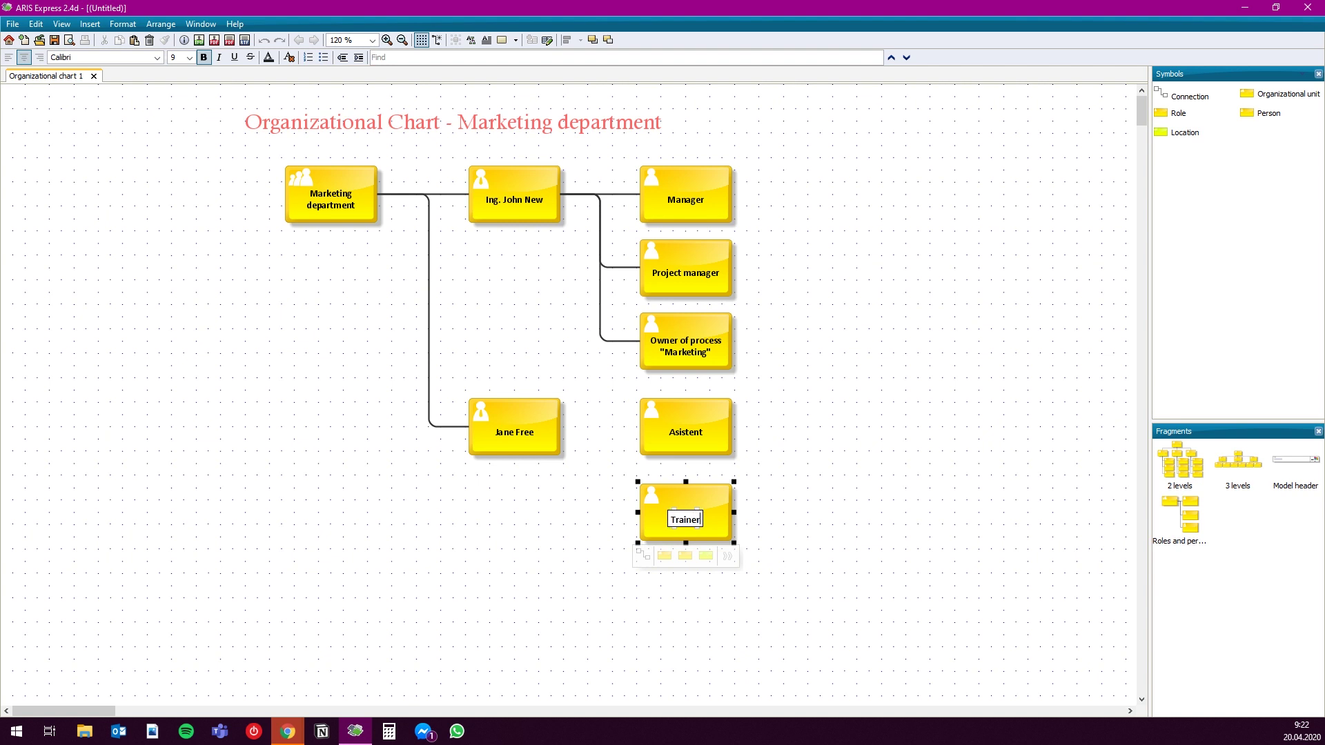
pyautogui.press('Return')
# Connect the second person to the Asistent and Trainer roles
pyautogui.click(1188, 96)
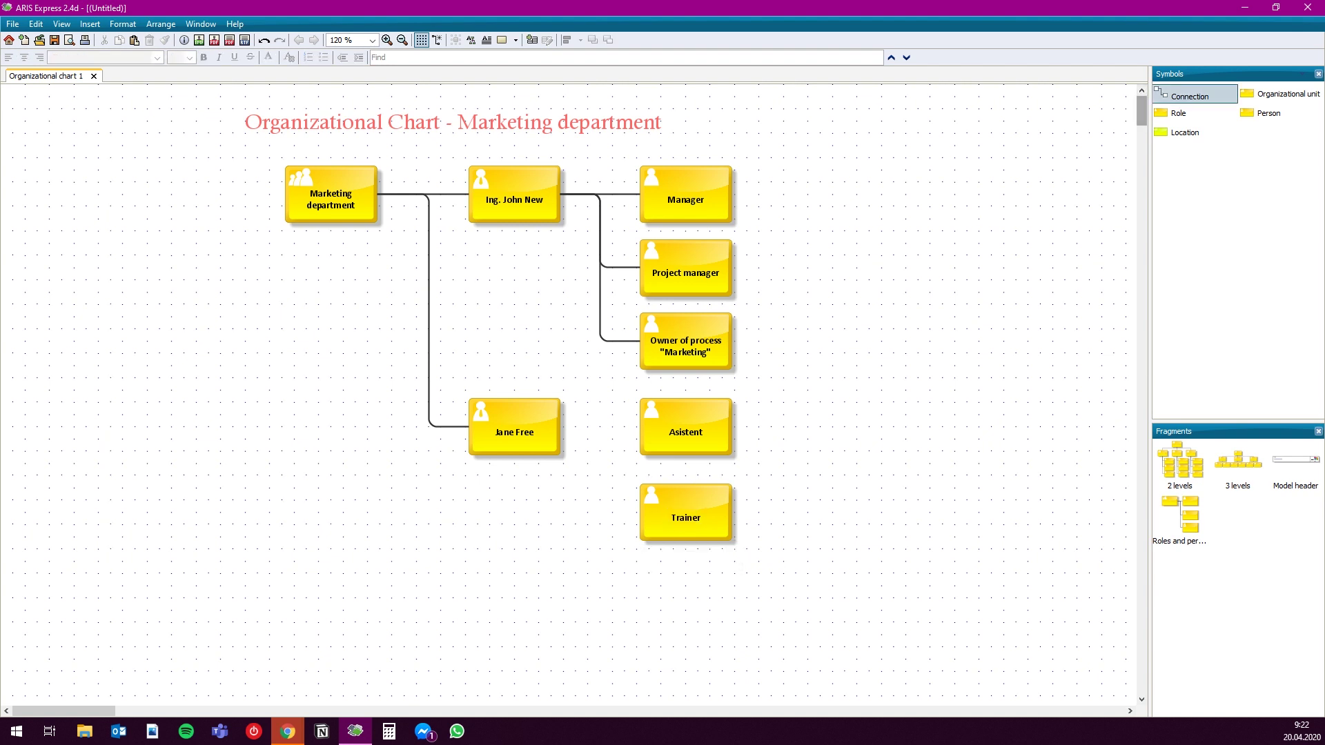
pyautogui.click(642, 426)
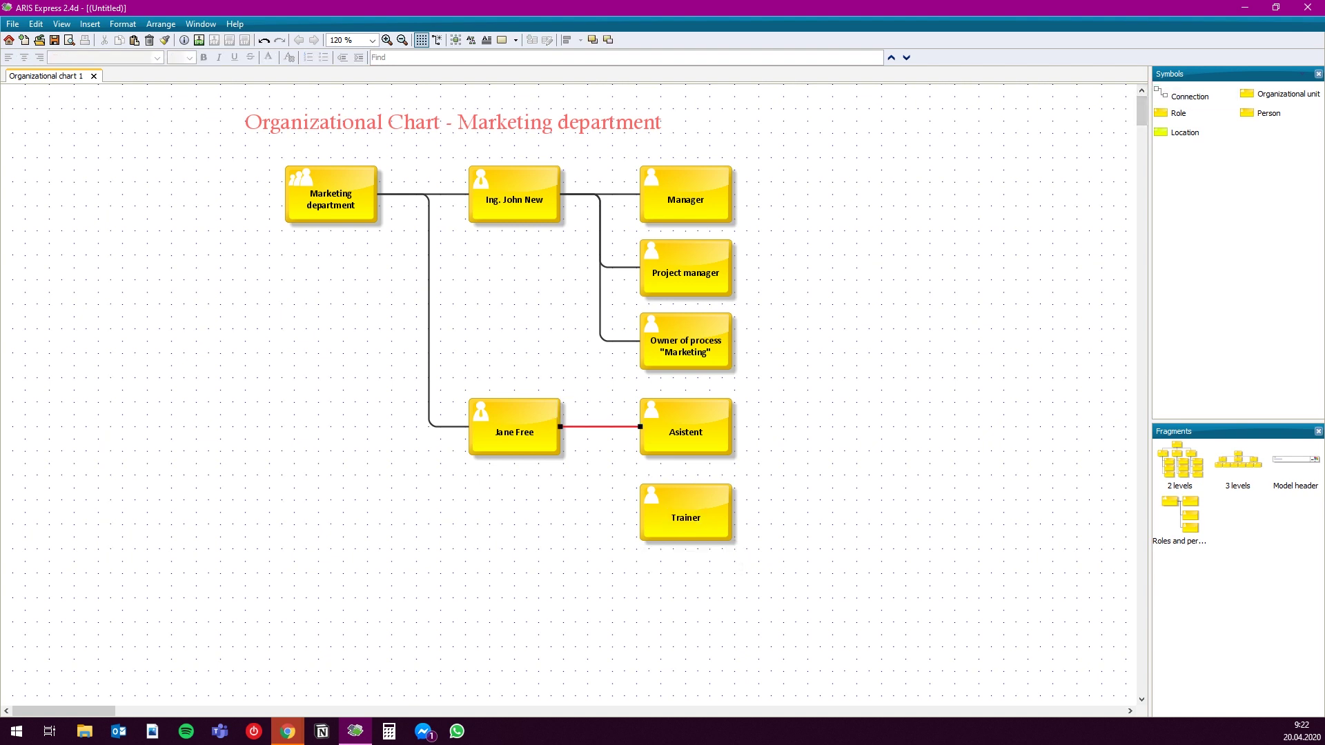
pyautogui.moveTo(561, 426); pyautogui.dragTo(640, 511)
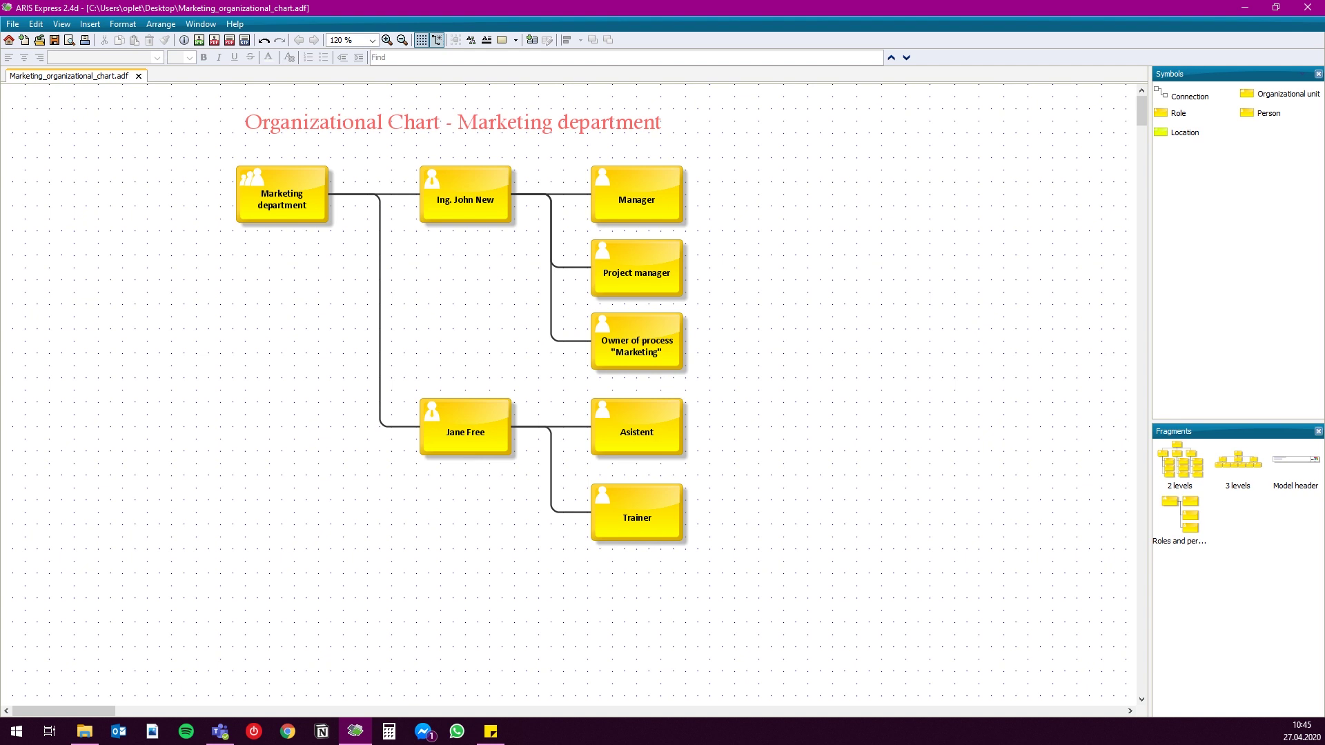
# Insert the 3 levels fragment in the empty area below the chart and label its top unit Company XYZ
pyautogui.scroll(-8, 570, 393)
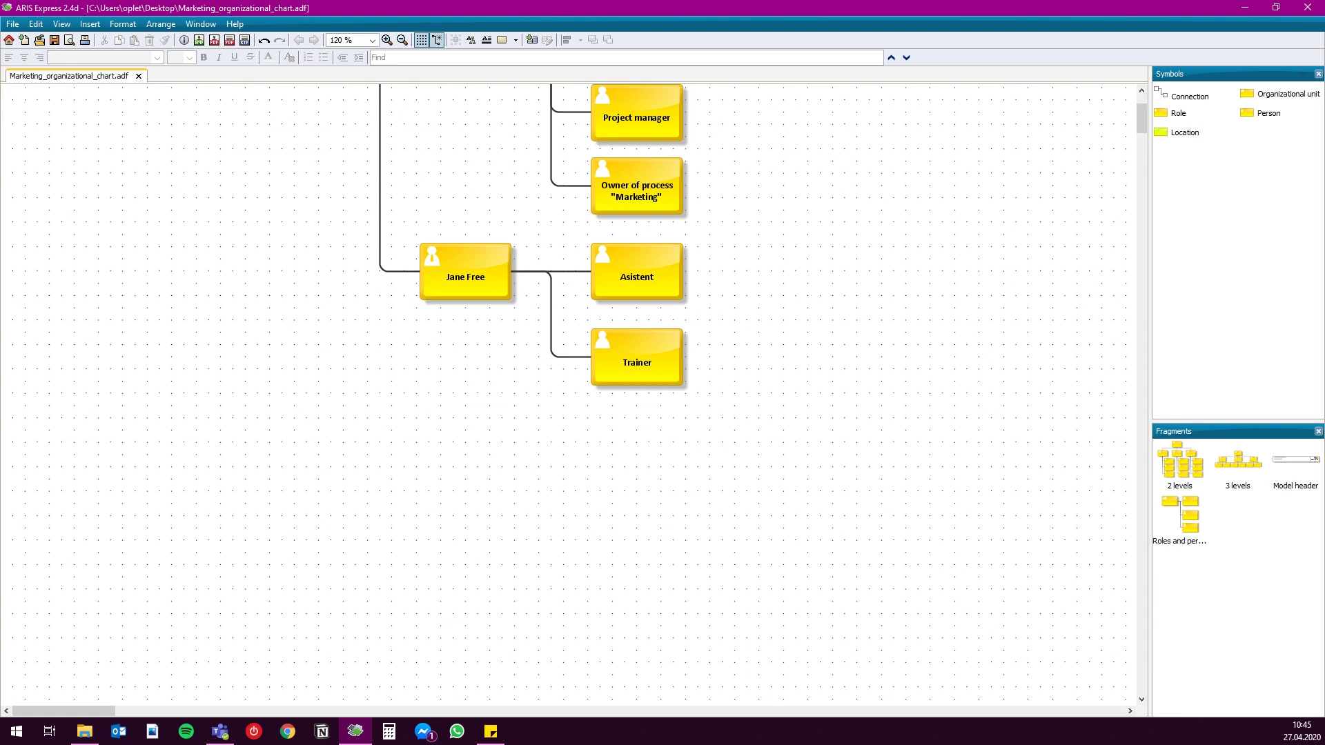
pyautogui.moveTo(1238, 461); pyautogui.dragTo(563, 255)
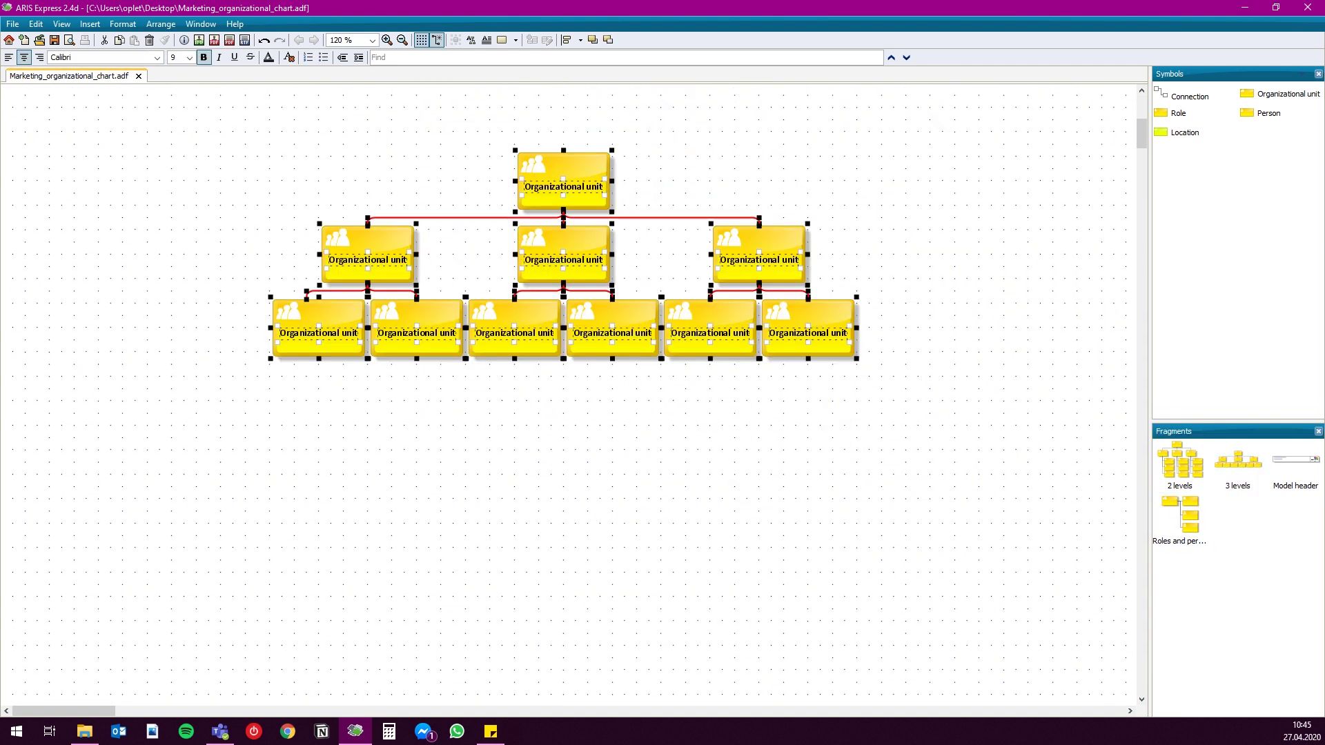
pyautogui.click(679, 166)
pyautogui.click(564, 180)
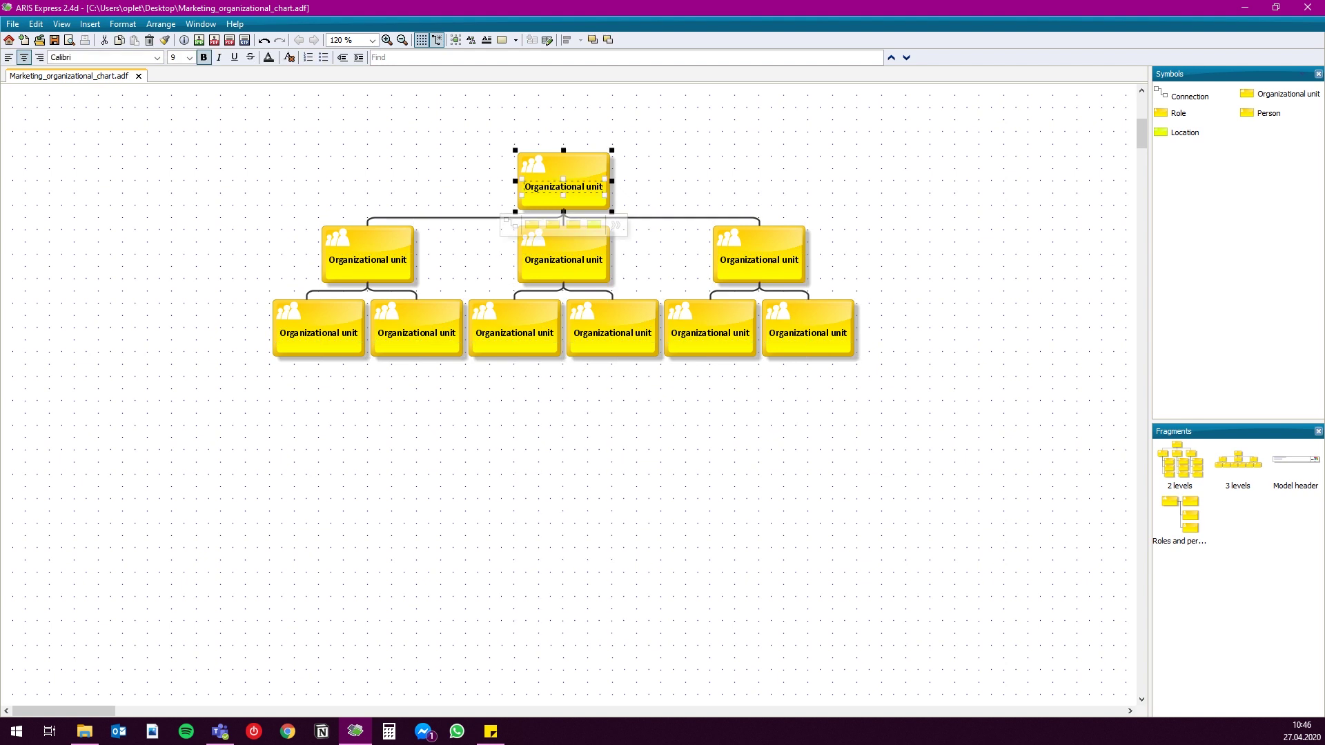
pyautogui.click(564, 187)
pyautogui.write('Company XYZ')
pyautogui.press('Escape')
# Label the three second-level units, from left to right, Marketing dpt., Production dpt. and Logistics dpt
pyautogui.click(359, 261)
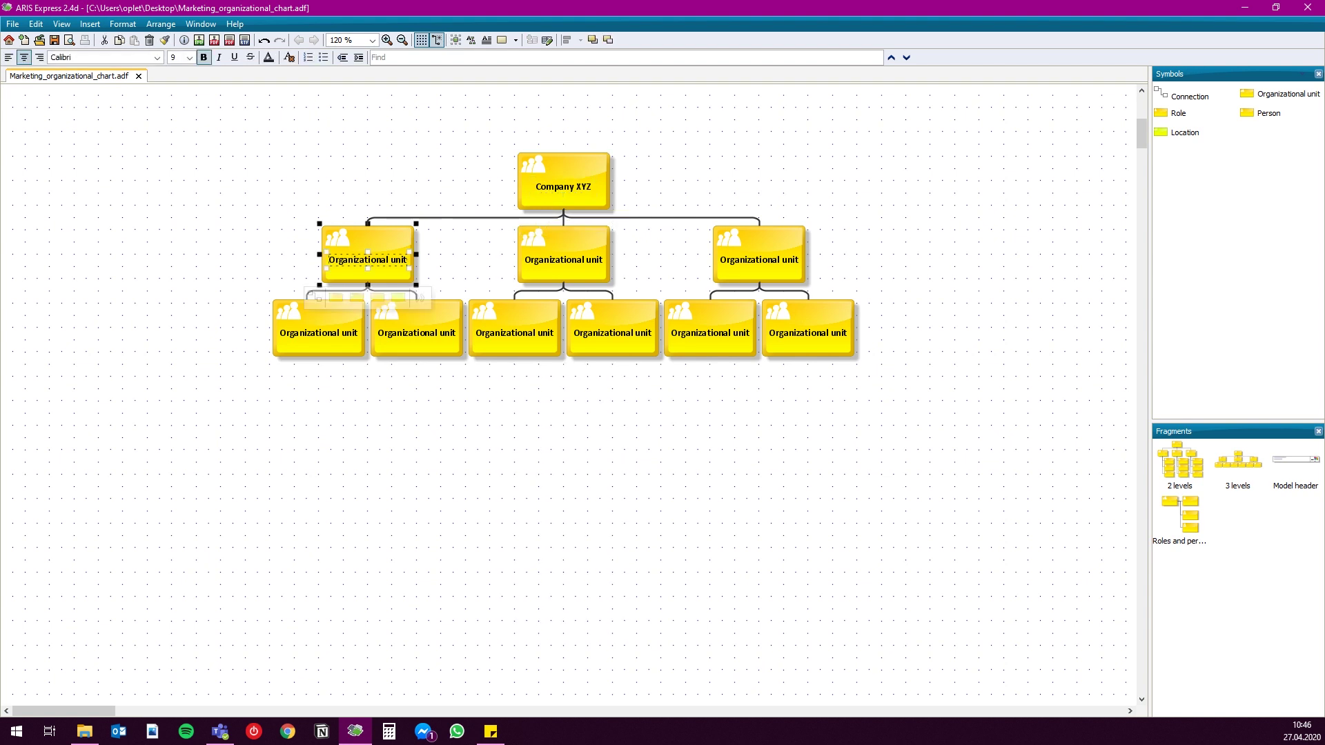
pyautogui.click(358, 262)
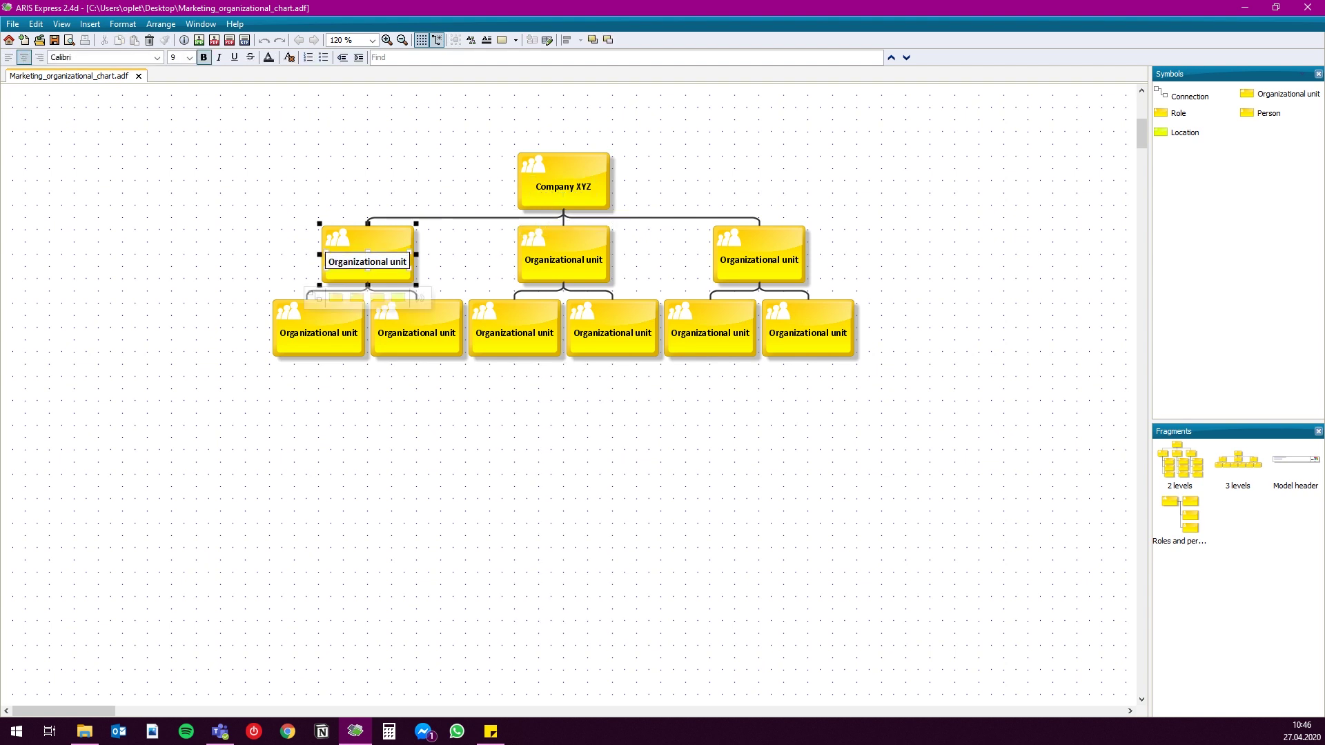
pyautogui.moveTo(327, 262); pyautogui.dragTo(409, 261)
pyautogui.write('Marketing dpt.')
pyautogui.click(563, 260)
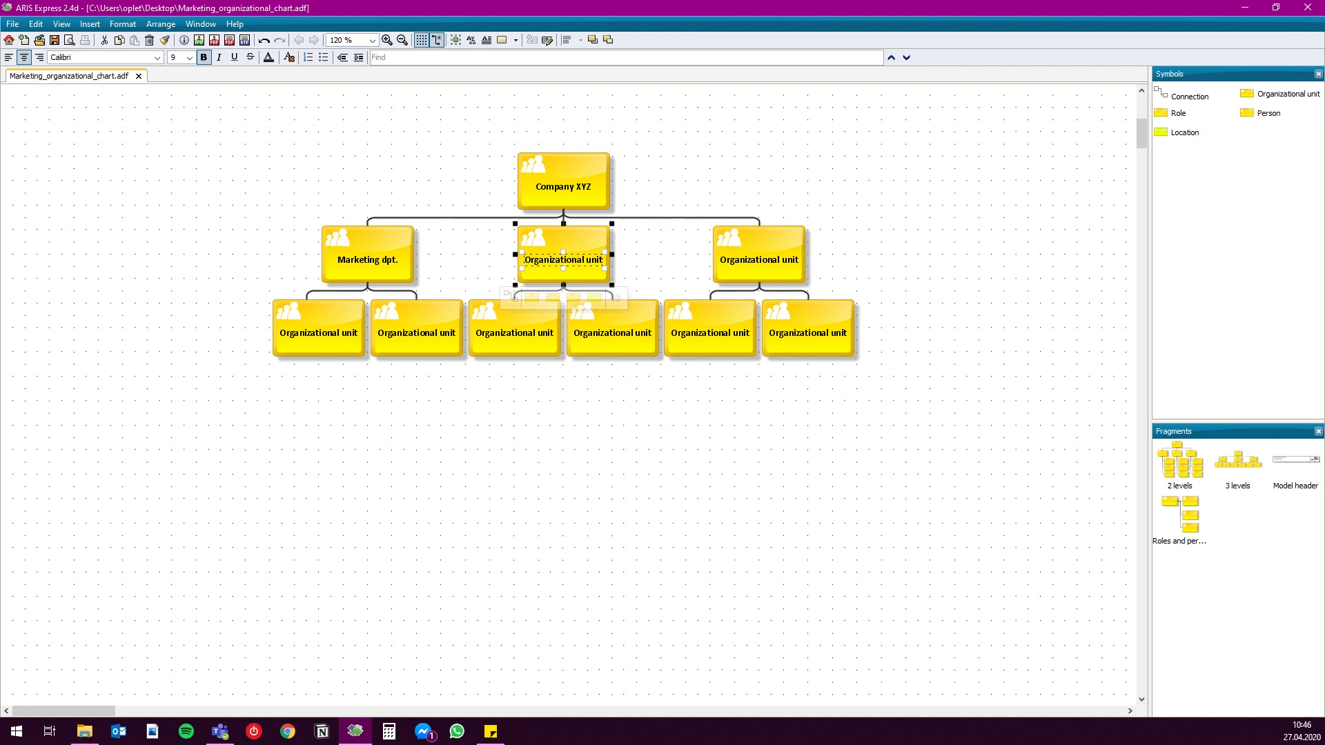
pyautogui.write('Production dpt.')
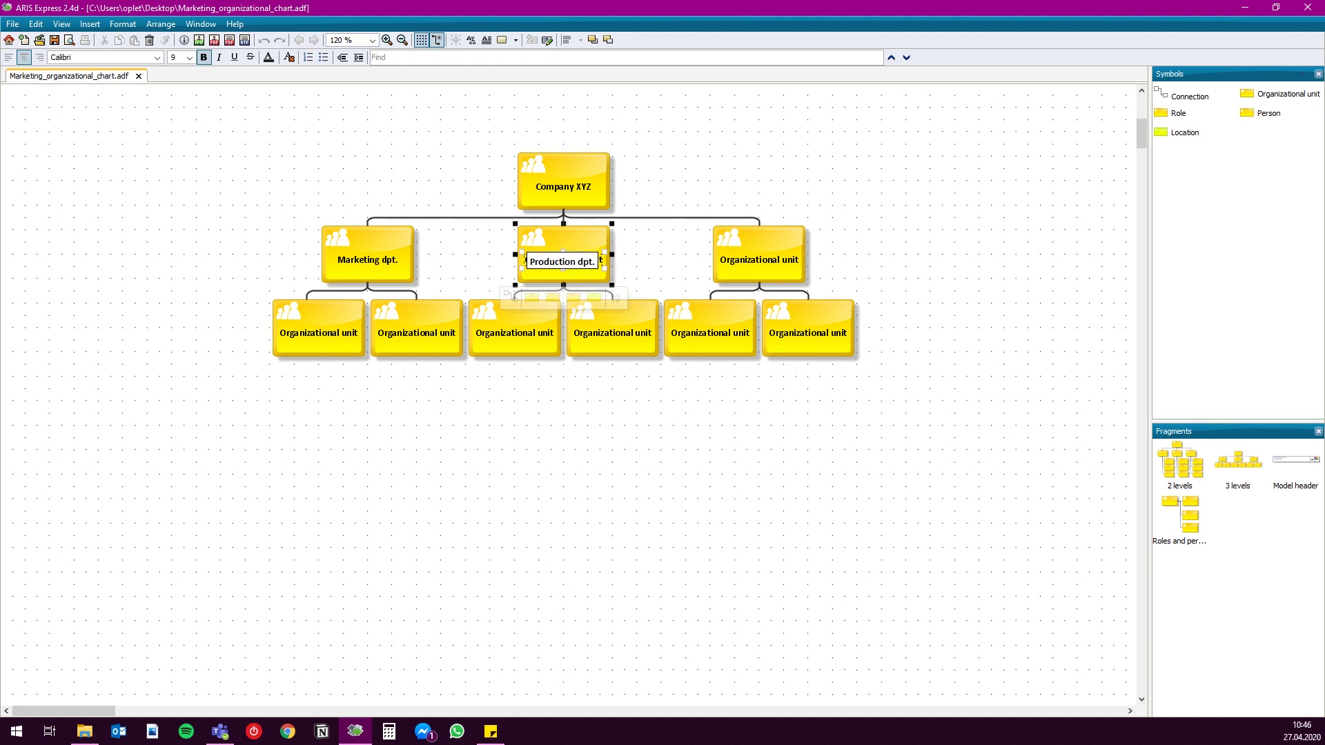
pyautogui.click(759, 260)
pyautogui.write('Logistics dpt.')
pyautogui.click(814, 428)
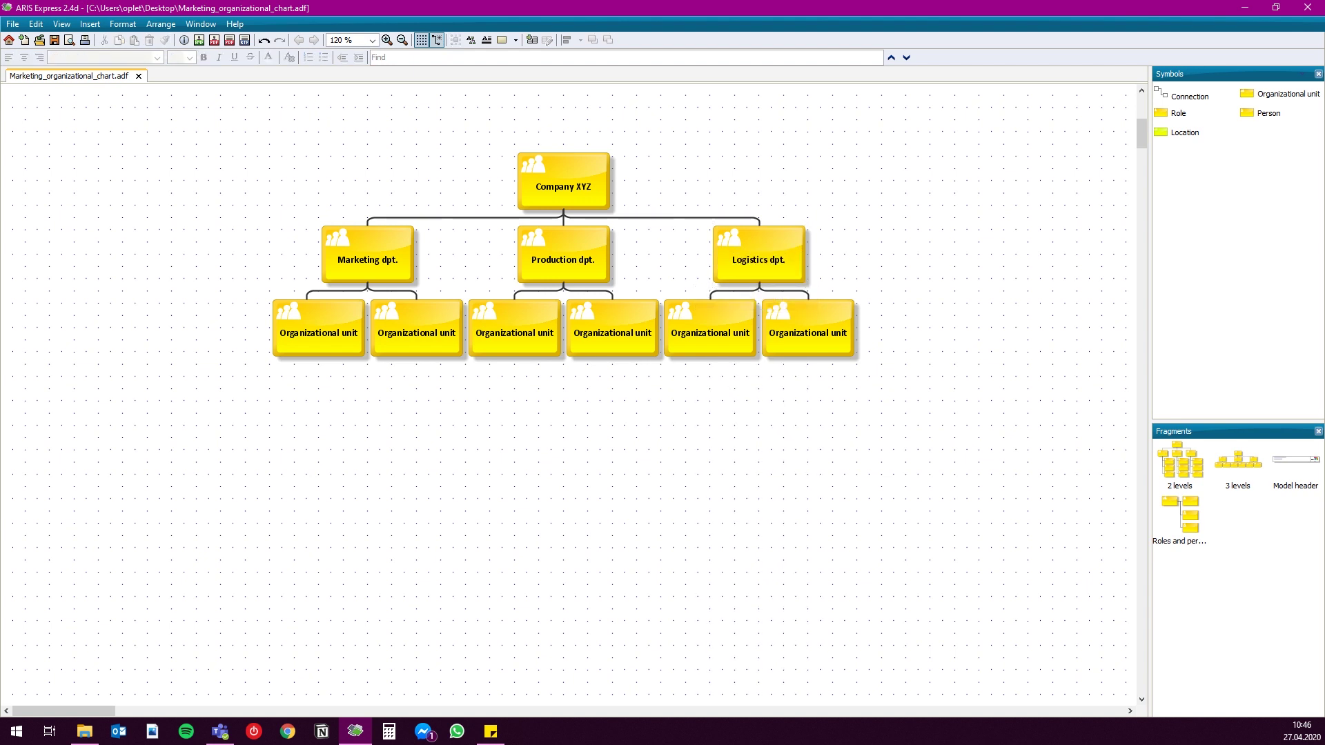
# Delete the two third-level units under Marketing dpt. together with their connections
pyautogui.moveTo(250, 283); pyautogui.dragTo(469, 374)
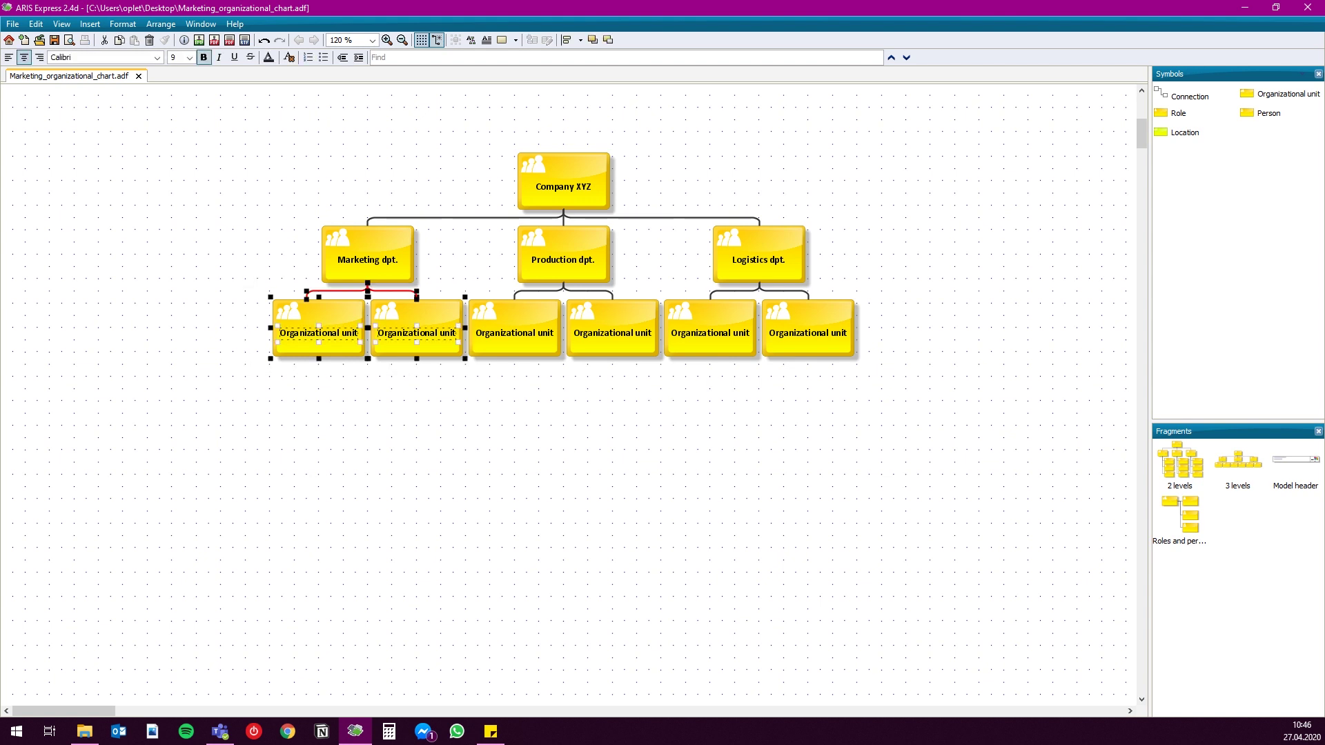
pyautogui.press('Delete')
# Label the two units under Production dpt. Technological preparation dpt. and Production units dpt
pyautogui.click(514, 333)
pyautogui.click(514, 333)
pyautogui.write('Technological preparation dpt.')
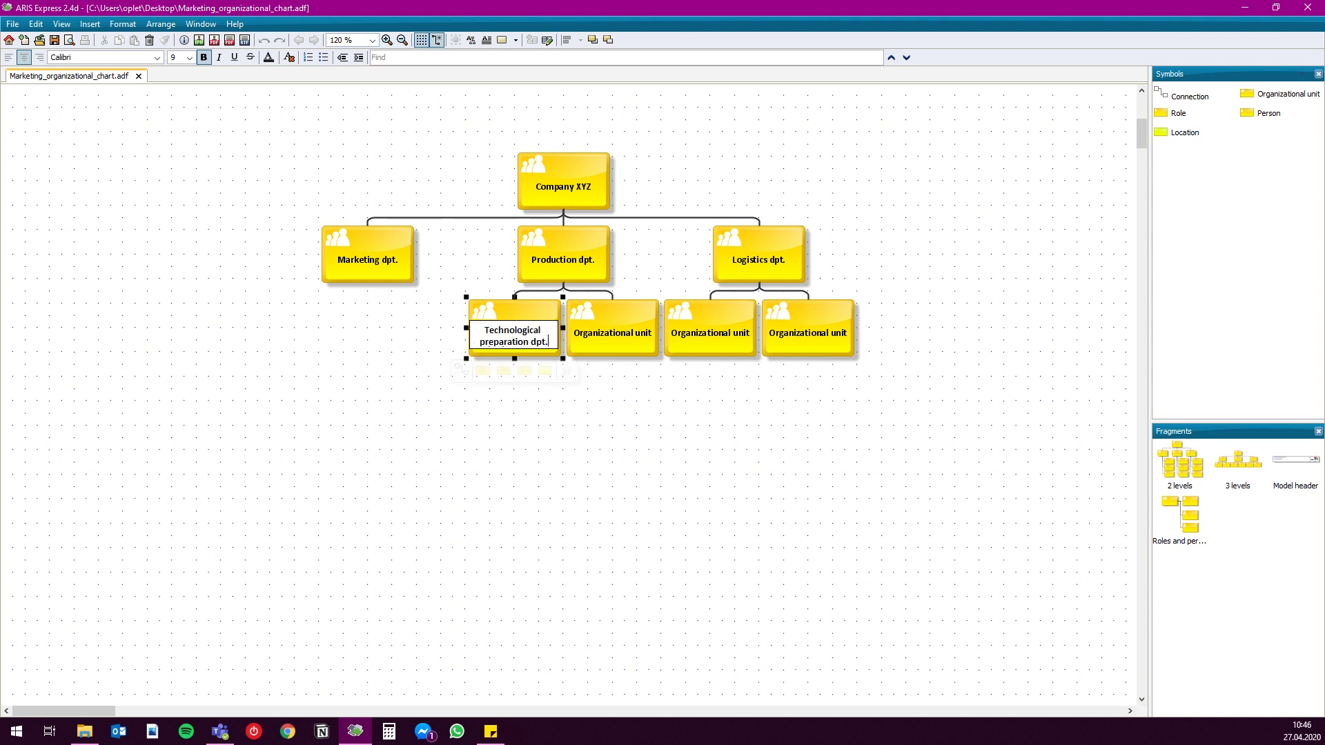
pyautogui.click(612, 333)
pyautogui.click(612, 332)
pyautogui.write('Production unitrs')
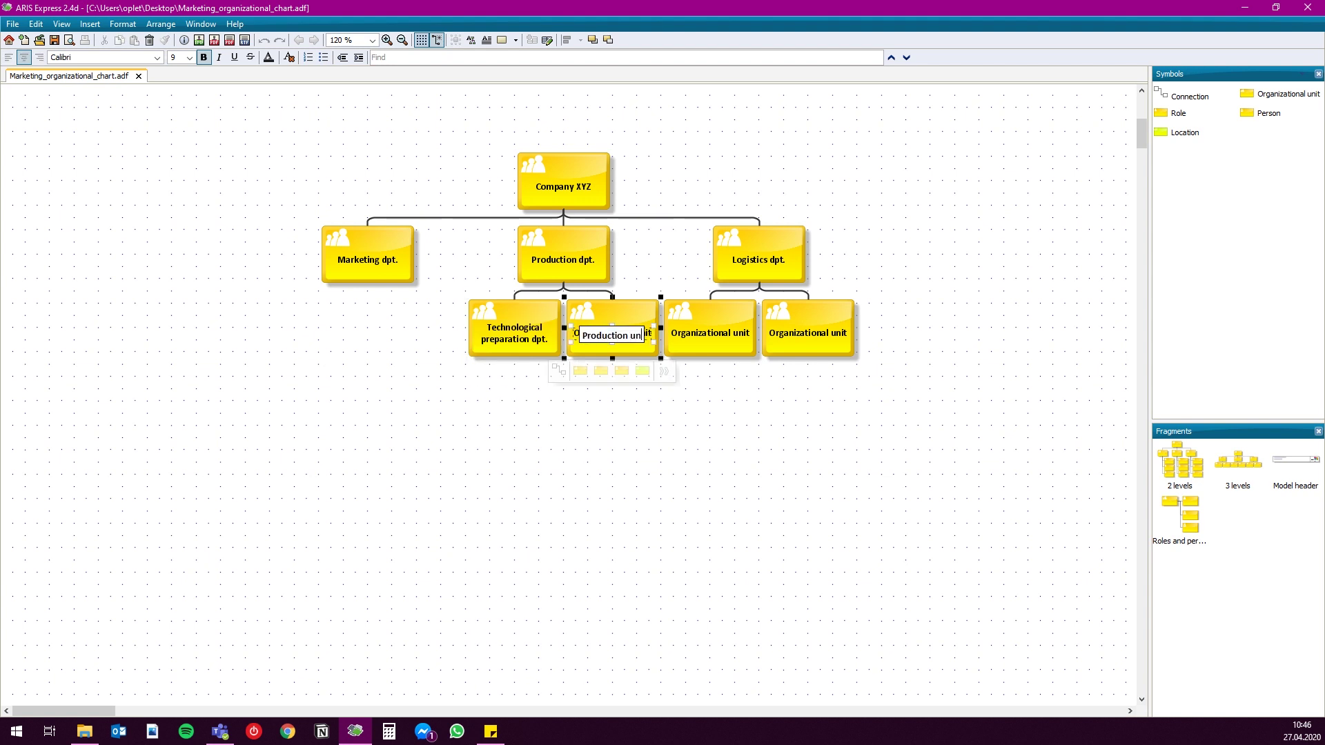
pyautogui.press('BackSpace')
pyautogui.press('BackSpace')
pyautogui.write('s dpt.')
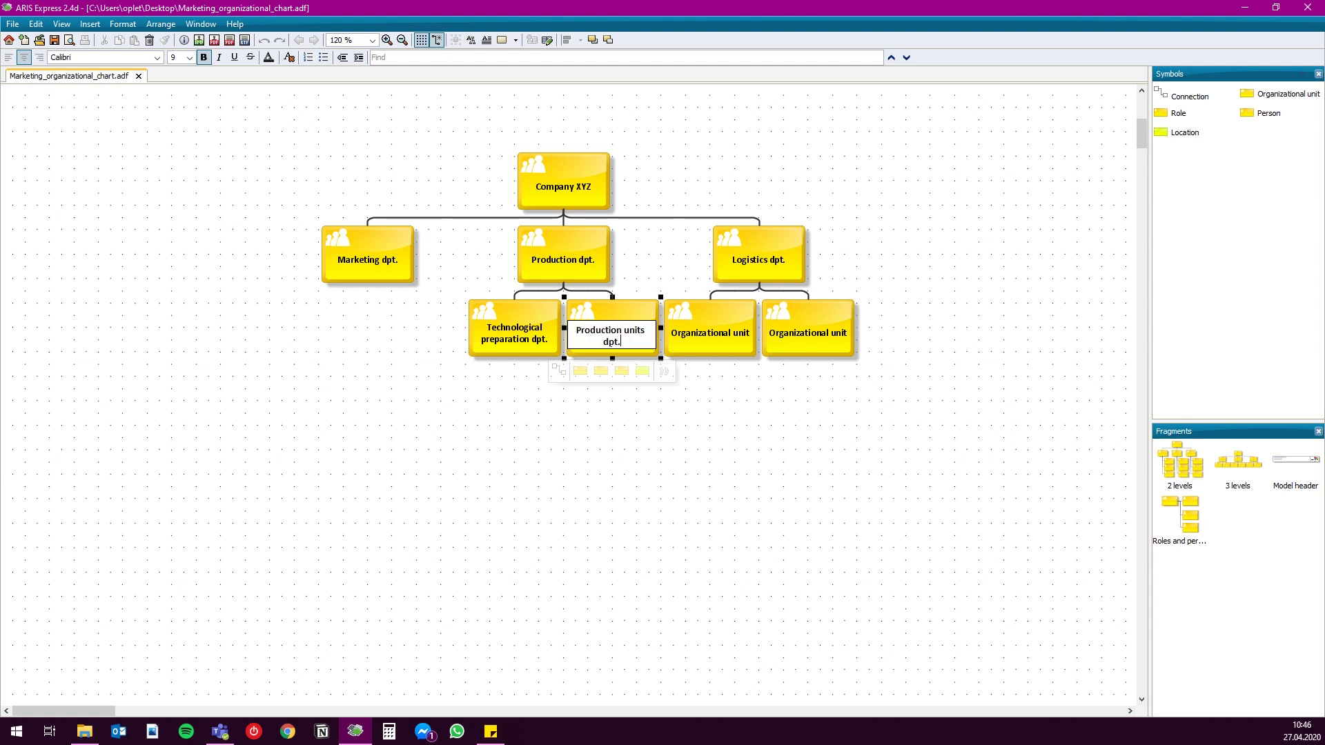
# Label the two units under Logistics dpt. Purchase dpt. and Expedition dpt
pyautogui.press('Tab')
pyautogui.write('Purchase dpt.')
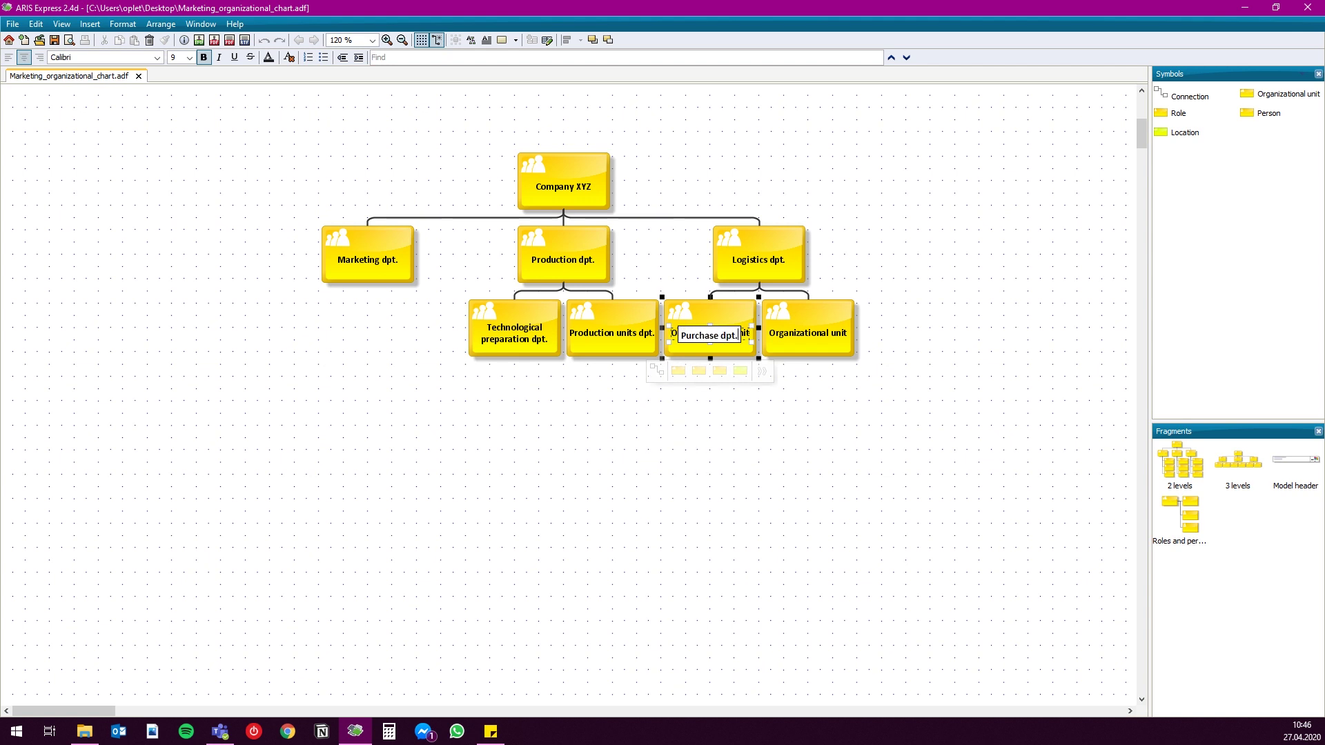
pyautogui.press('Tab')
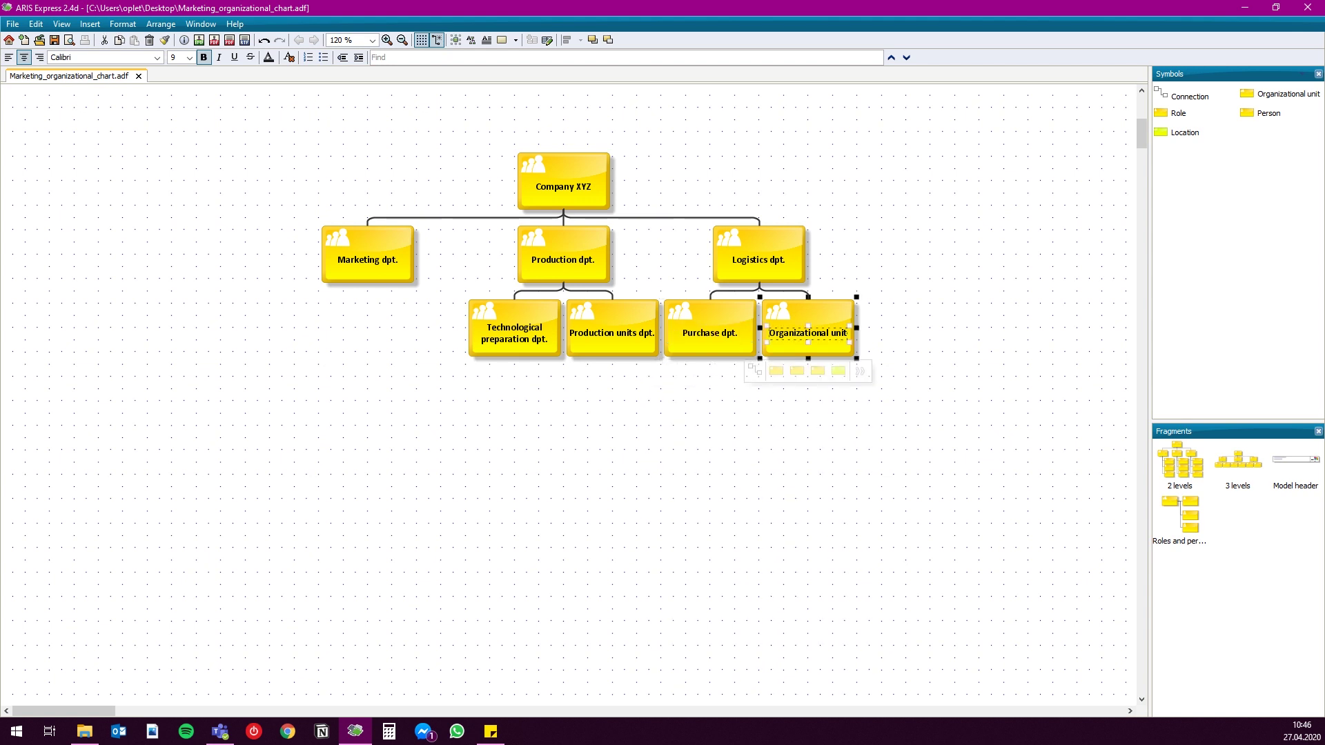
pyautogui.write('Expeditio')
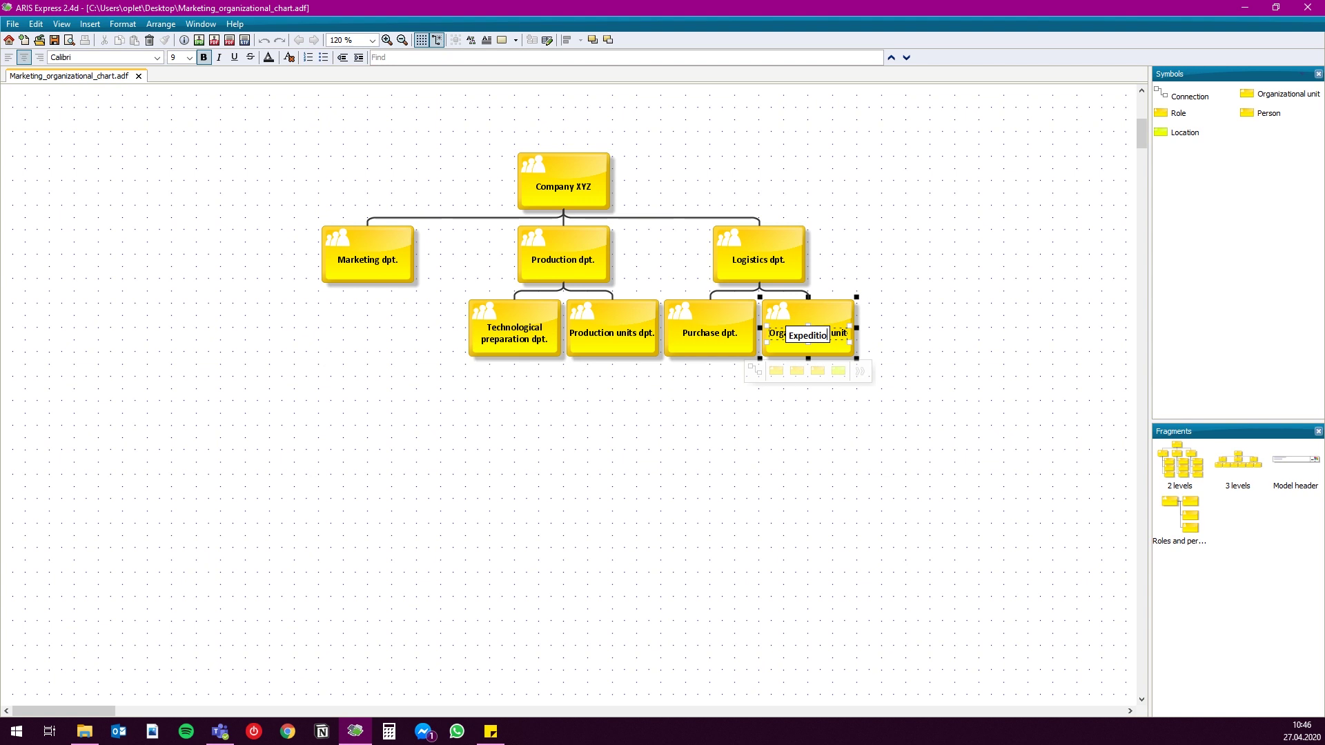
pyautogui.write('n dpt.')
pyautogui.press('Escape')
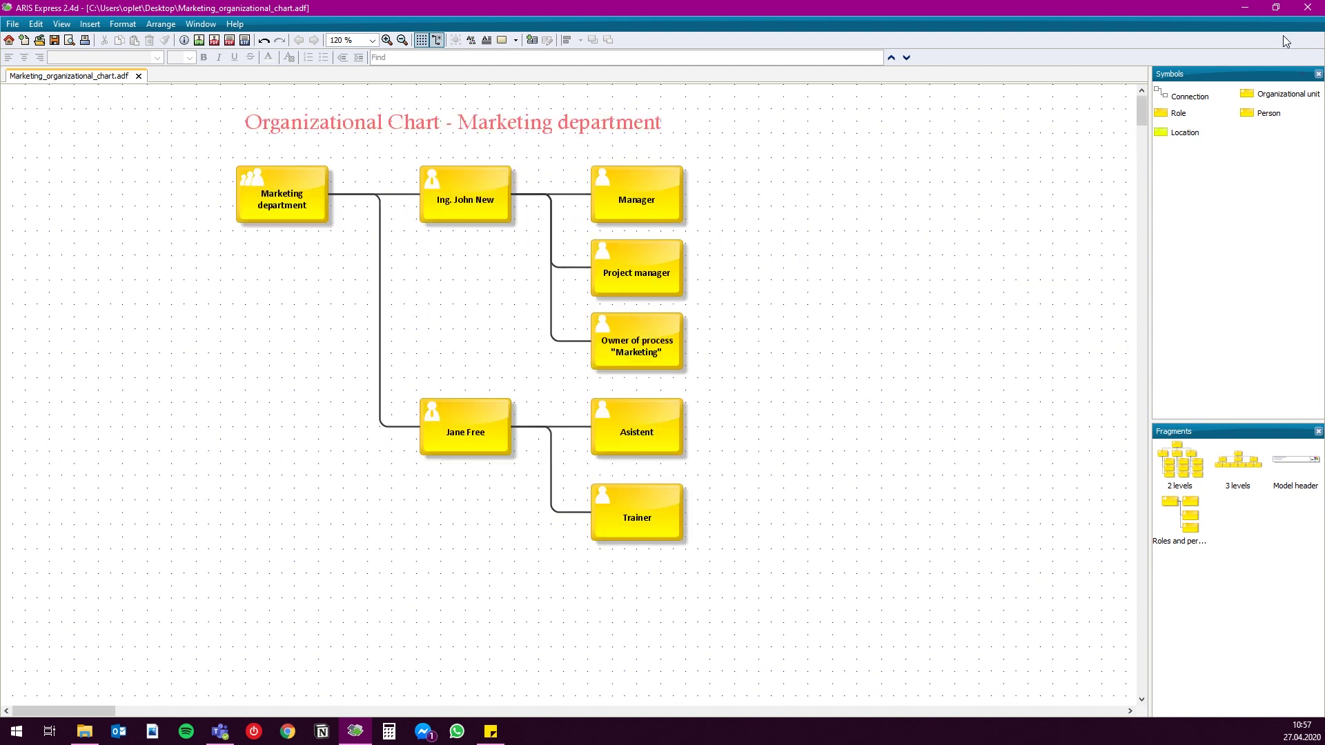
# Export the Marketing department chart as a PDF graphic named Marketing_organizational_chart on the Desktop
pyautogui.click(13, 23)
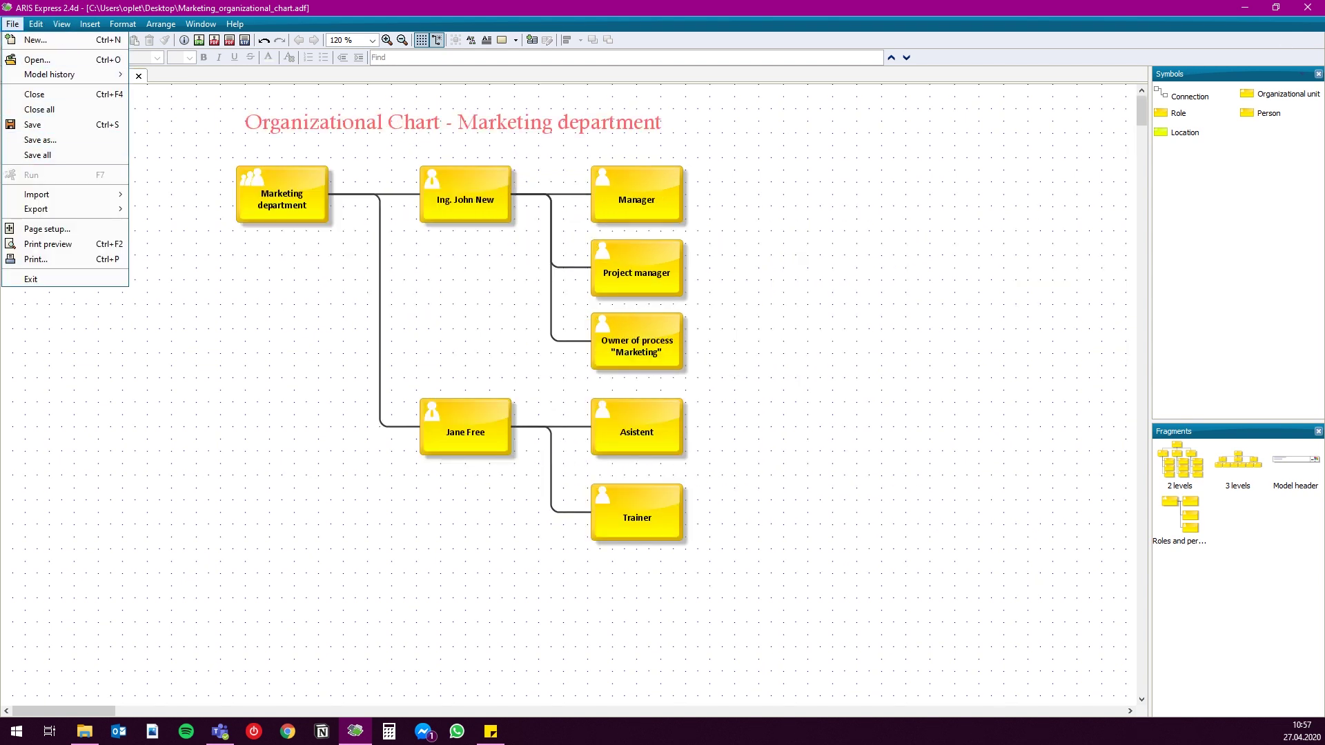
pyautogui.moveTo(42, 209)
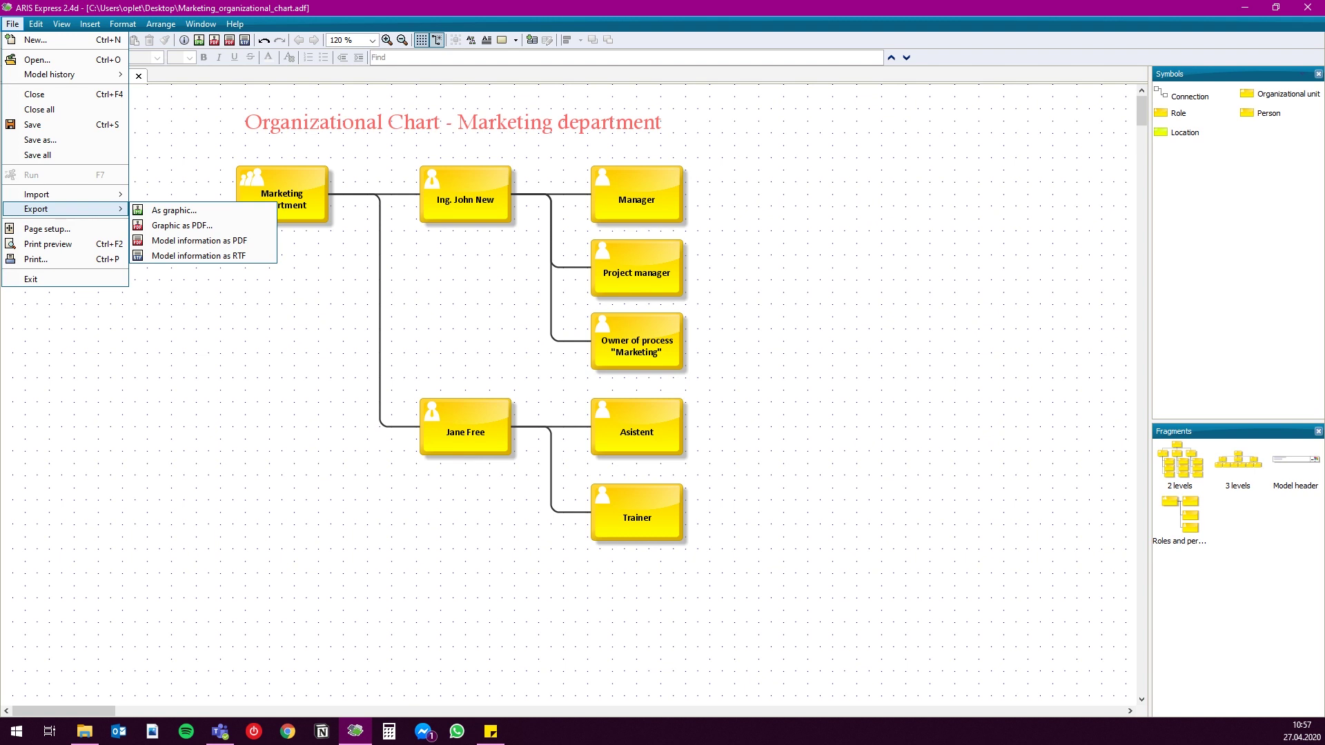
pyautogui.click(182, 226)
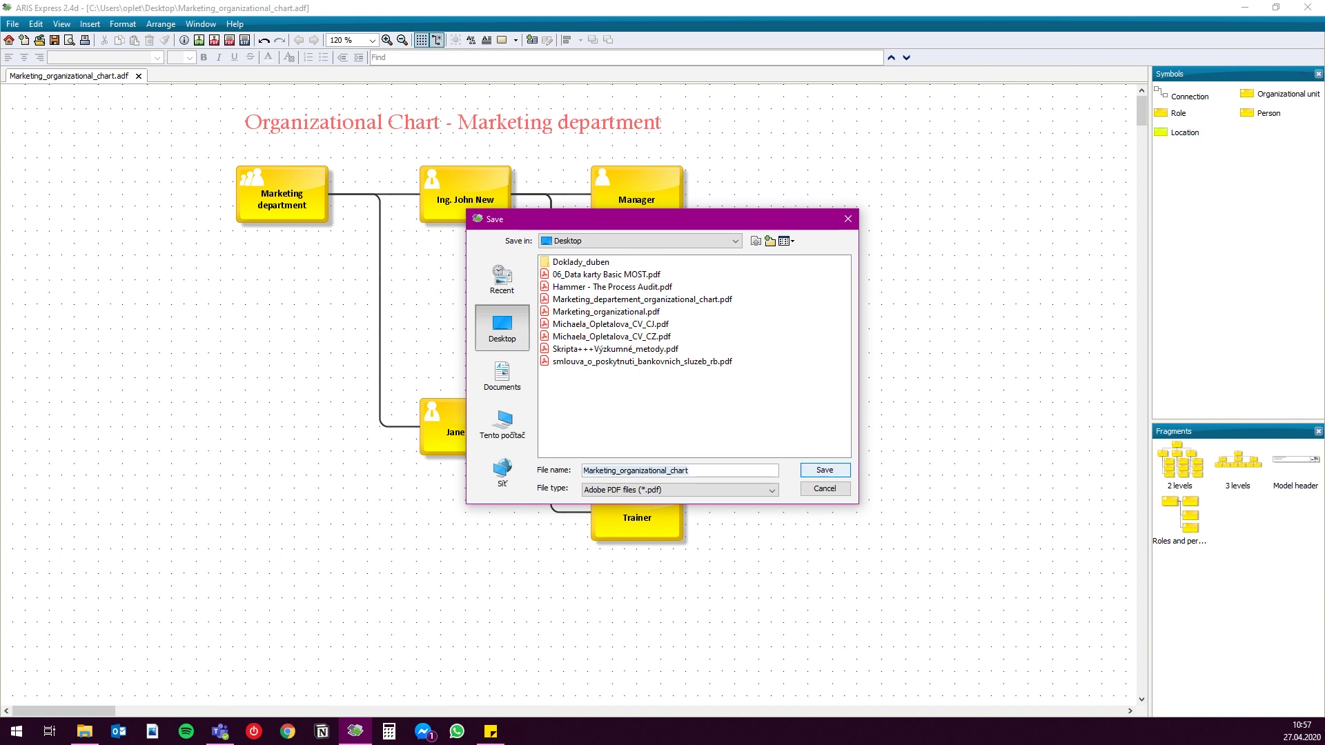
pyautogui.click(825, 470)
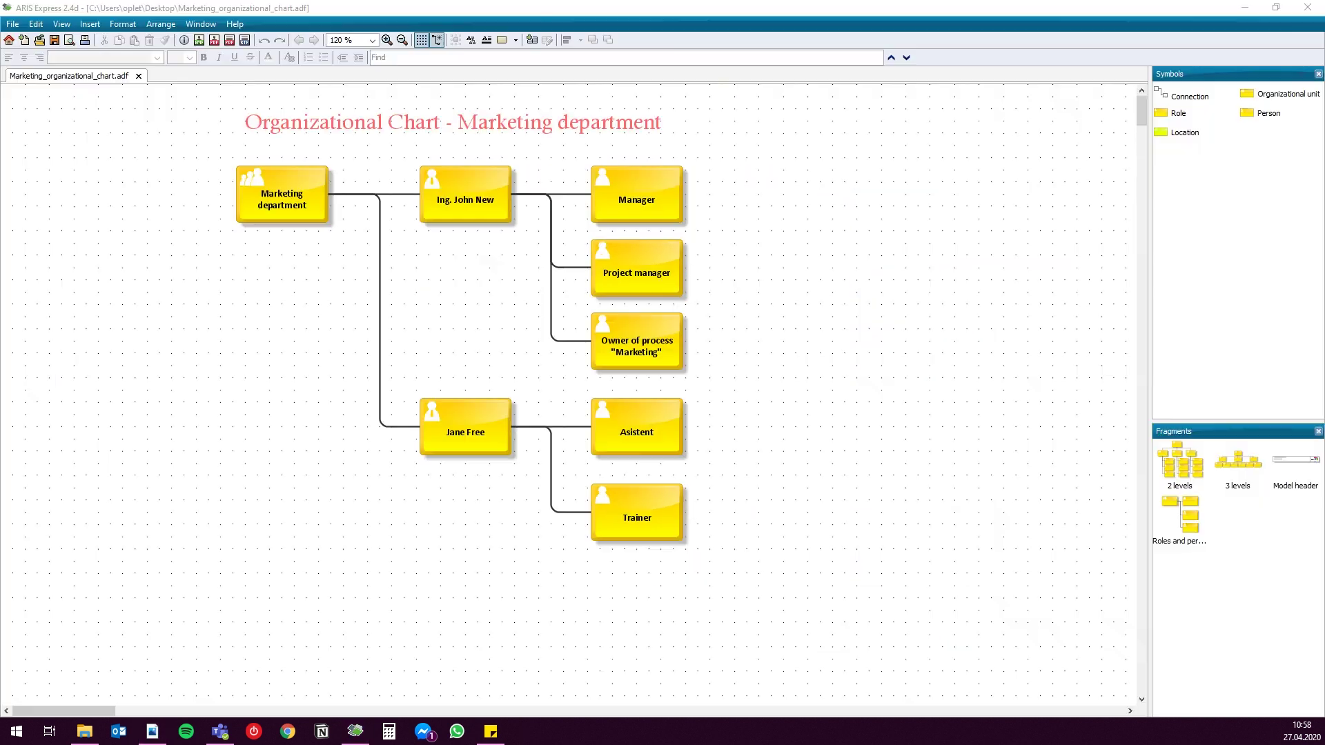
# Export the entire Marketing department chart as a JPEG image named organizational_chart_marketing_dpt on the Desktop
pyautogui.click(12, 24)
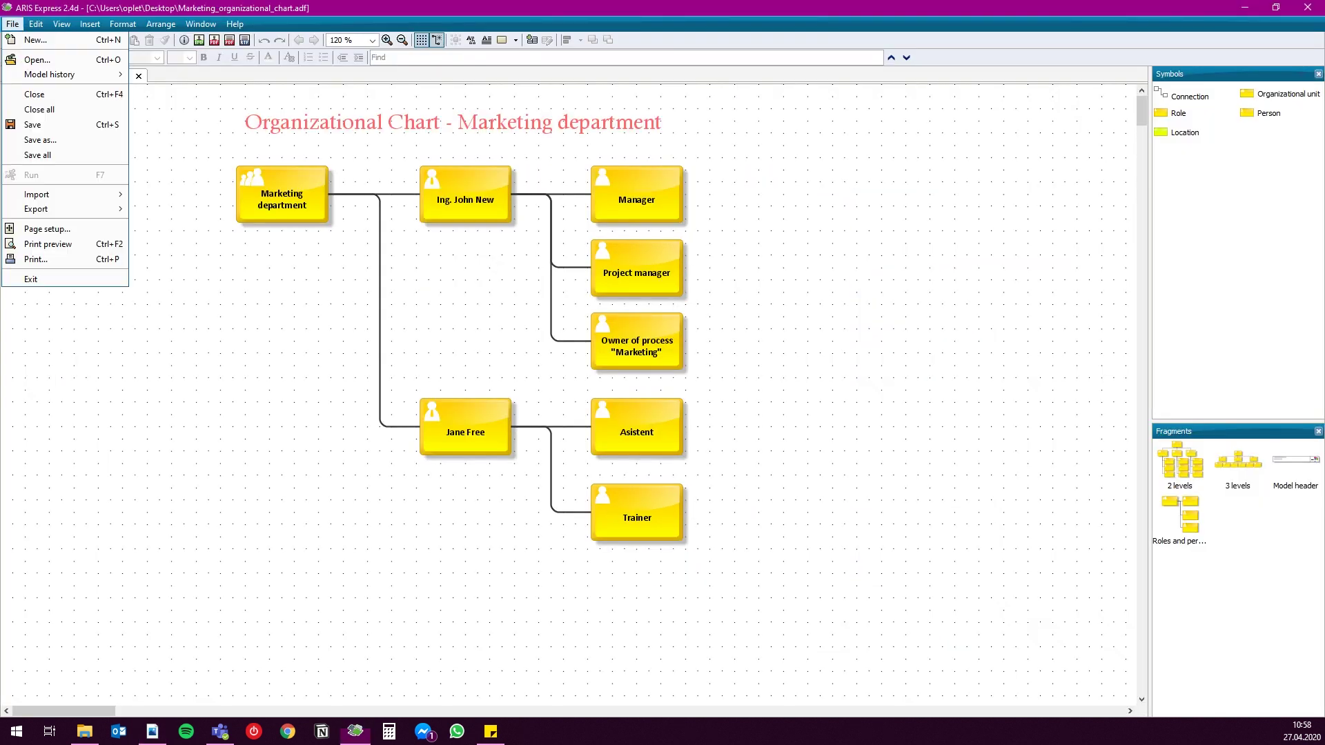
pyautogui.moveTo(41, 208)
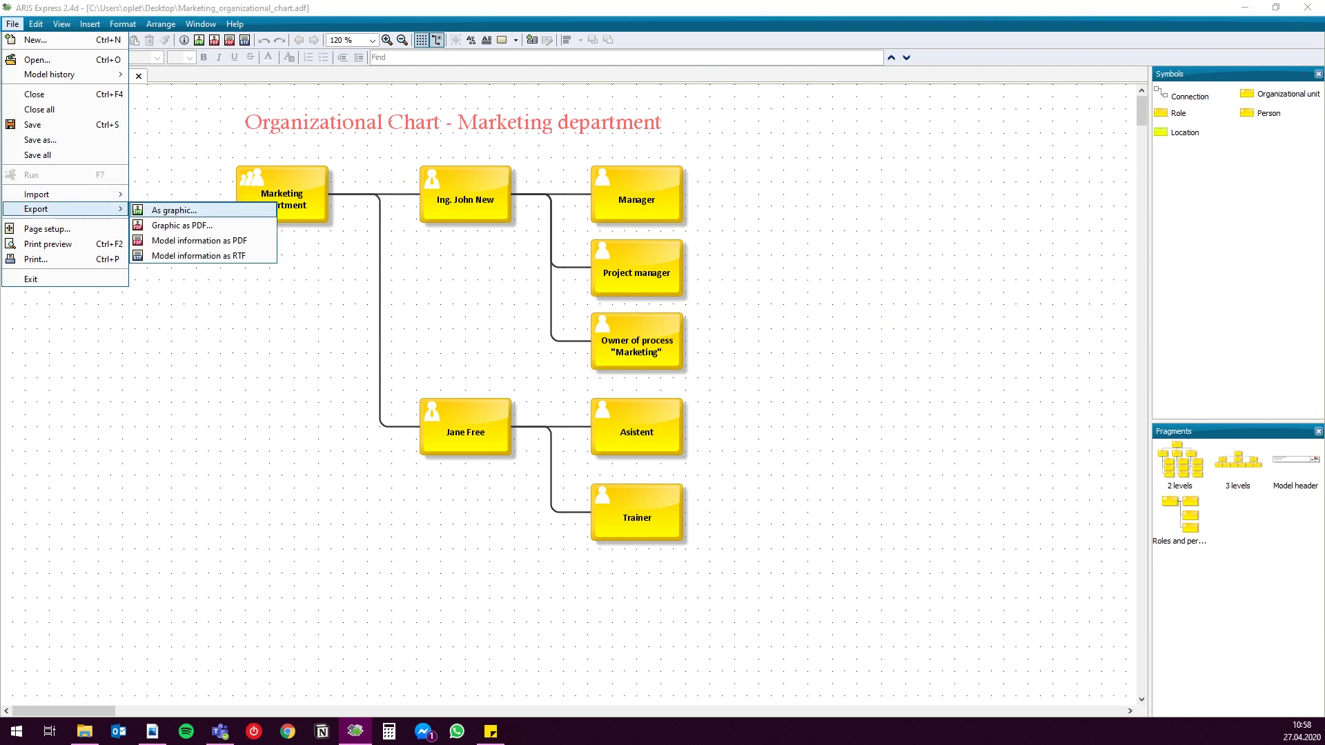
pyautogui.click(172, 208)
pyautogui.click(768, 340)
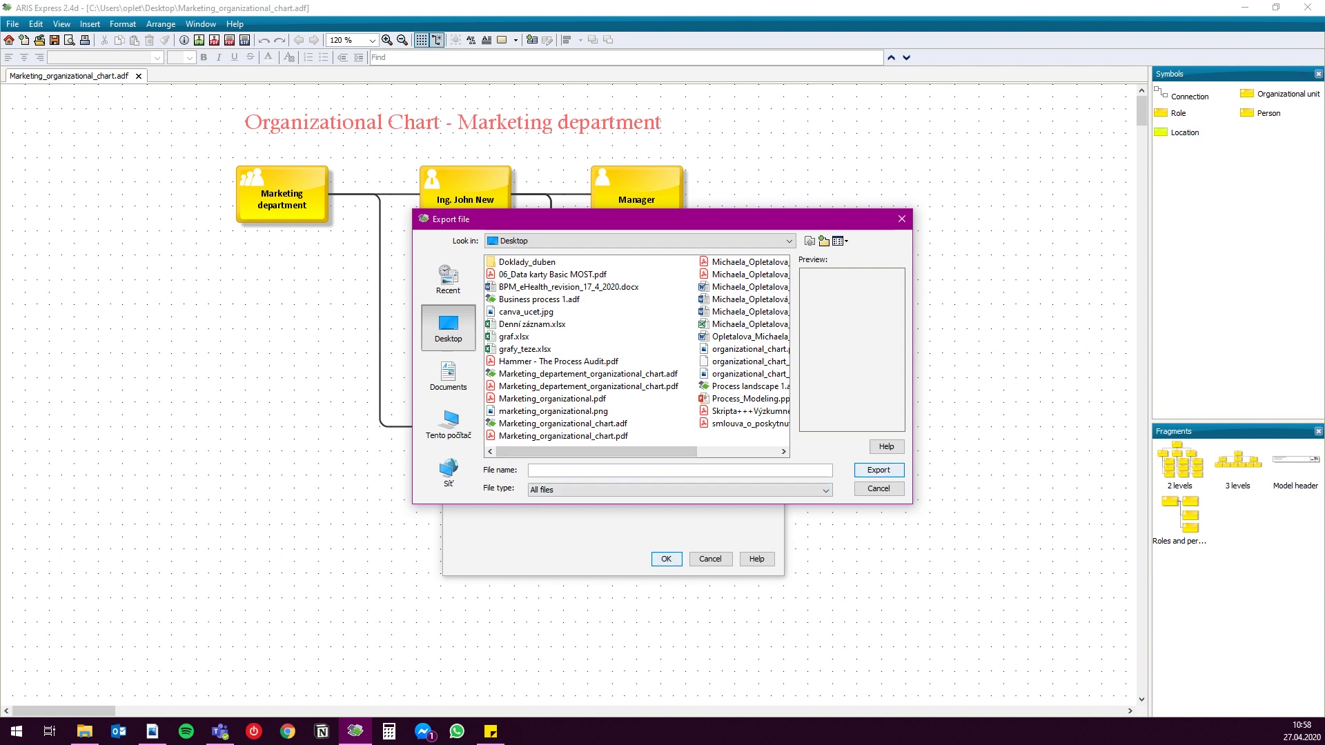
pyautogui.write('organizational_chart_marketing_dpt')
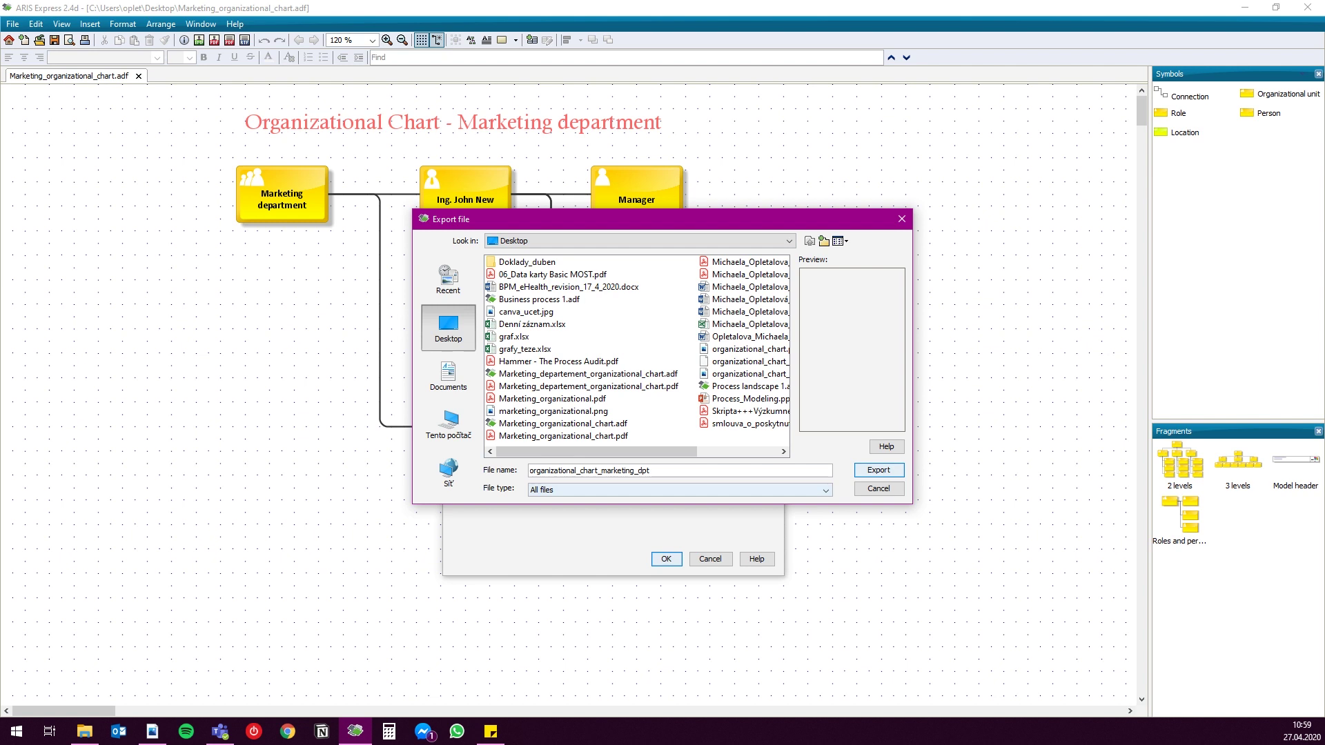
pyautogui.click(680, 490)
pyautogui.click(652, 515)
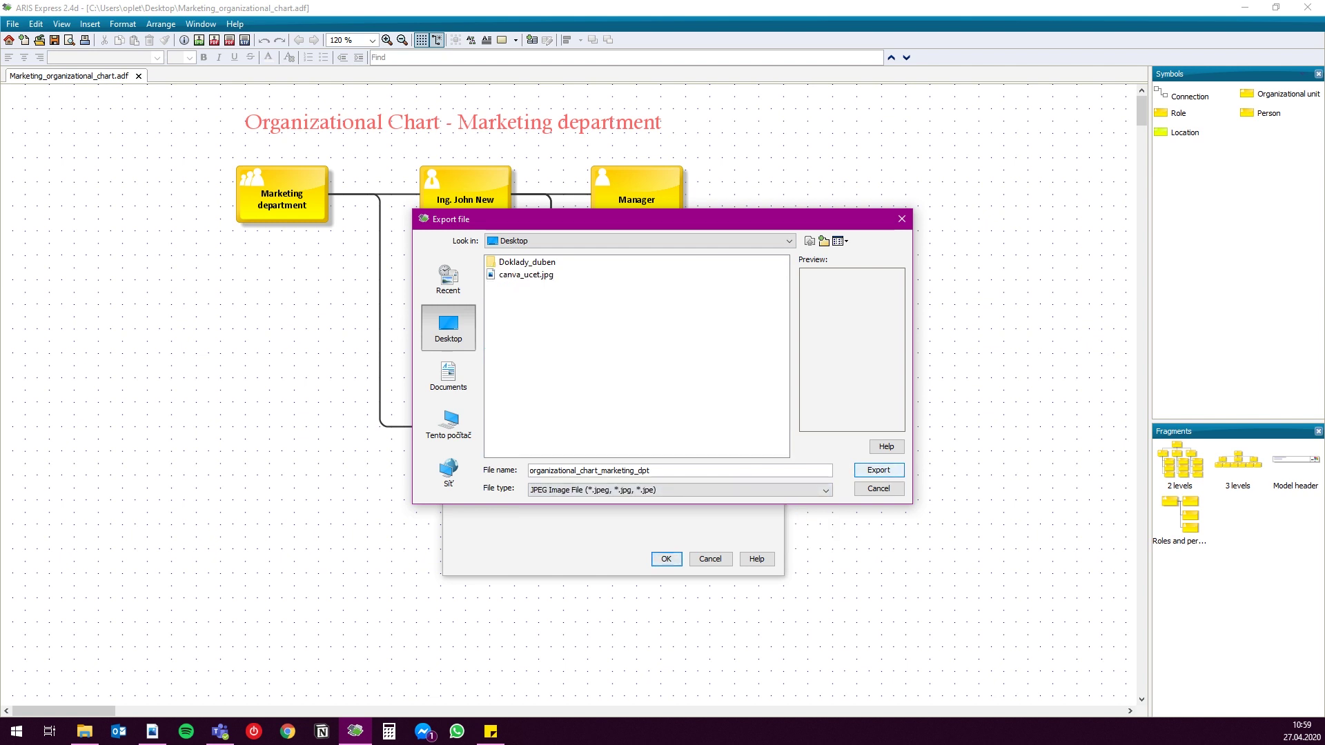
pyautogui.press('Return')
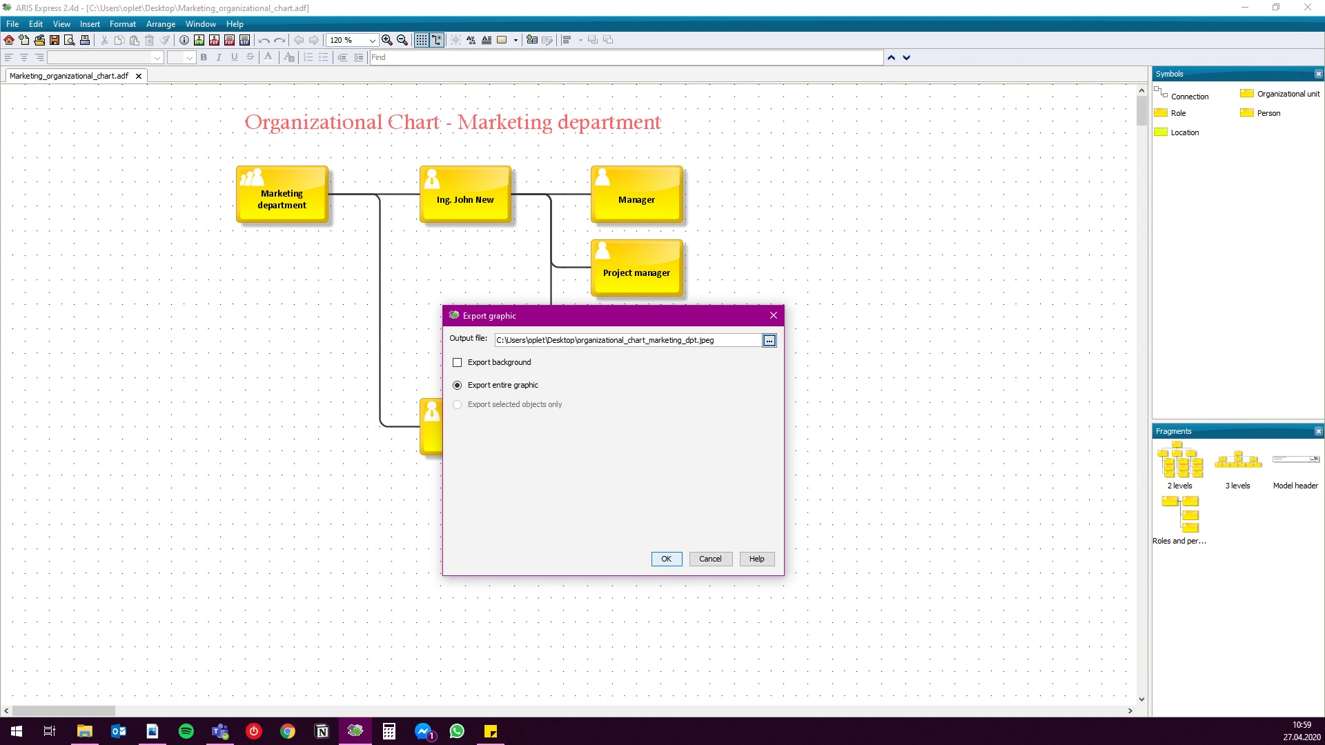
pyautogui.press('Return')
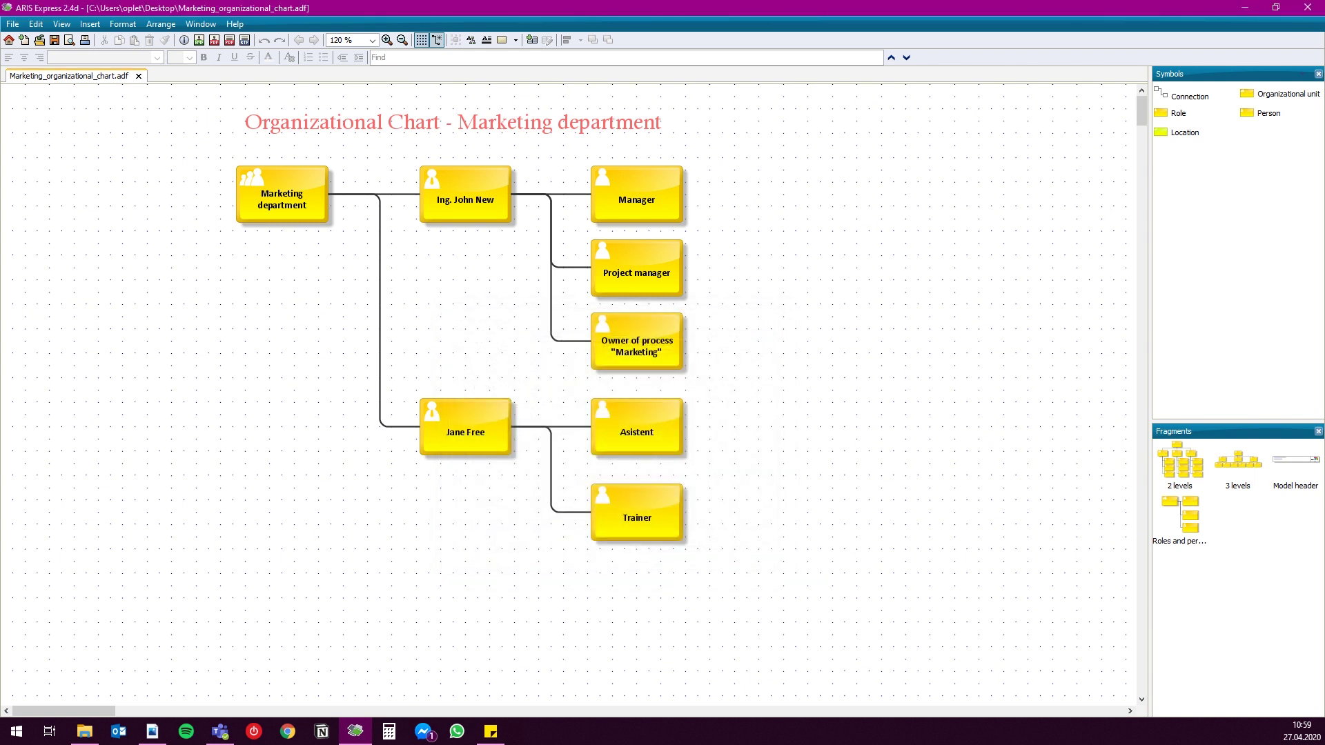
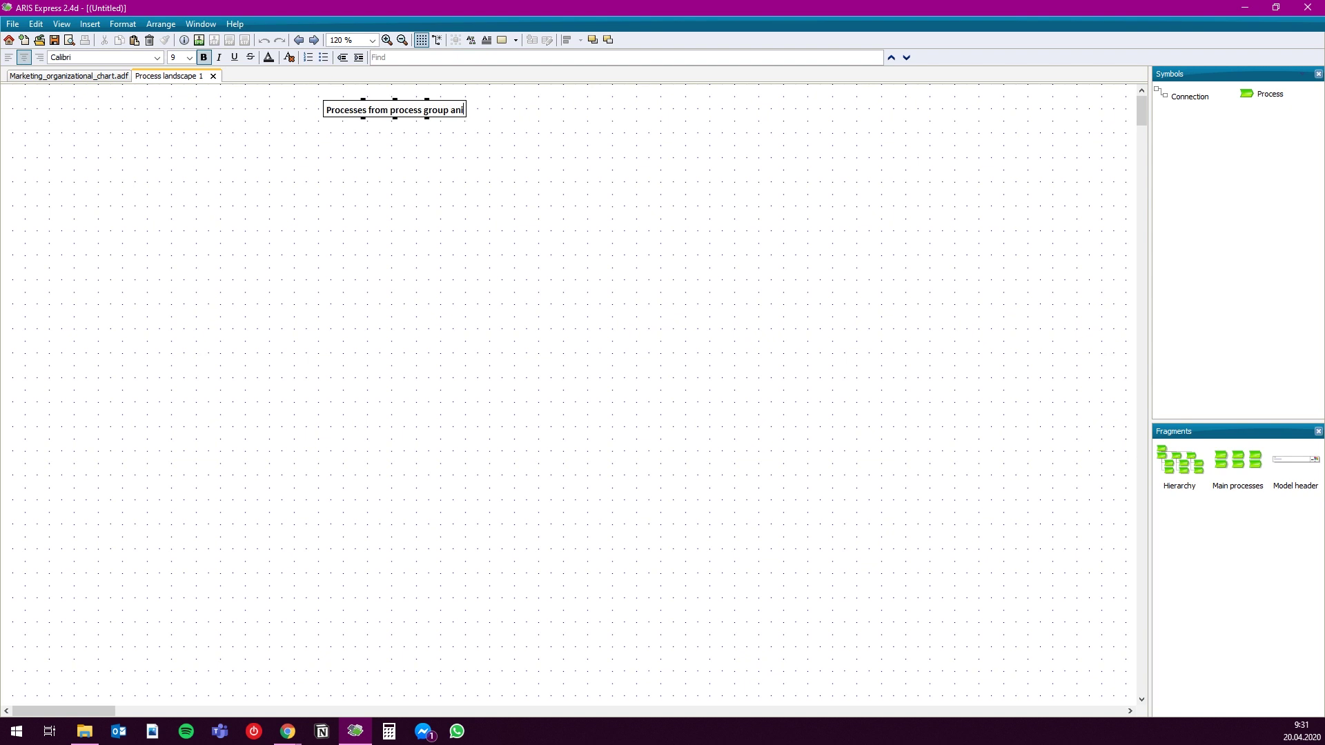
# Complete the process landscape title as "Processes from process group animal feed production" and set its font size to 18
pyautogui.write('feed pr')
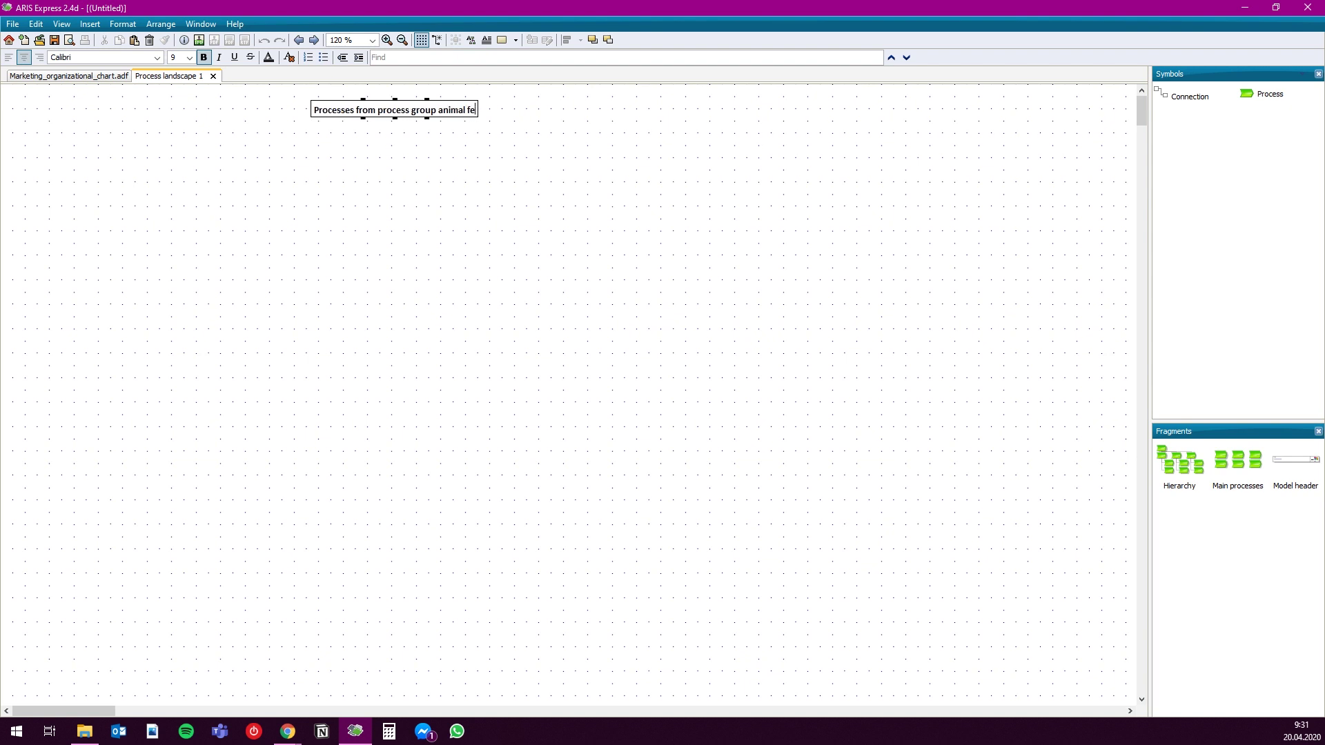
pyautogui.write('oduction')
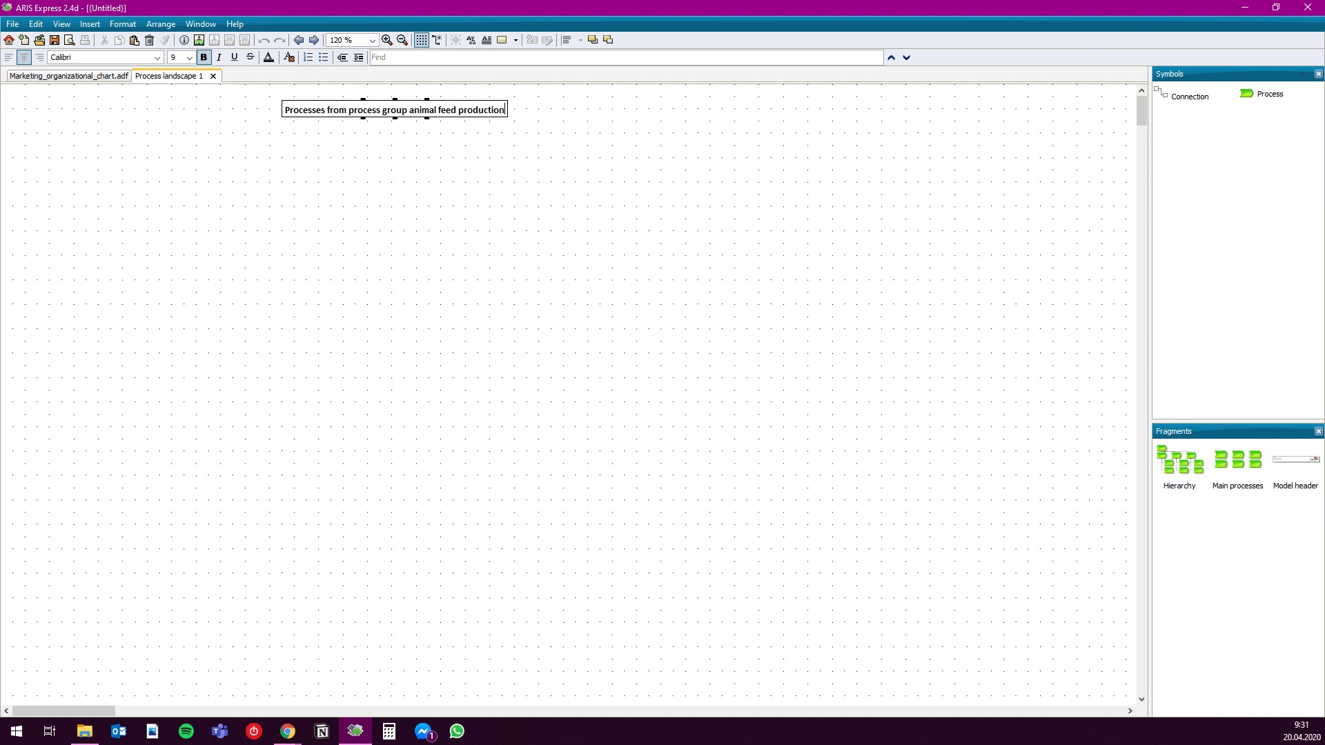
pyautogui.click(189, 58)
pyautogui.click(174, 126)
pyautogui.click(359, 156)
pyautogui.click(366, 109)
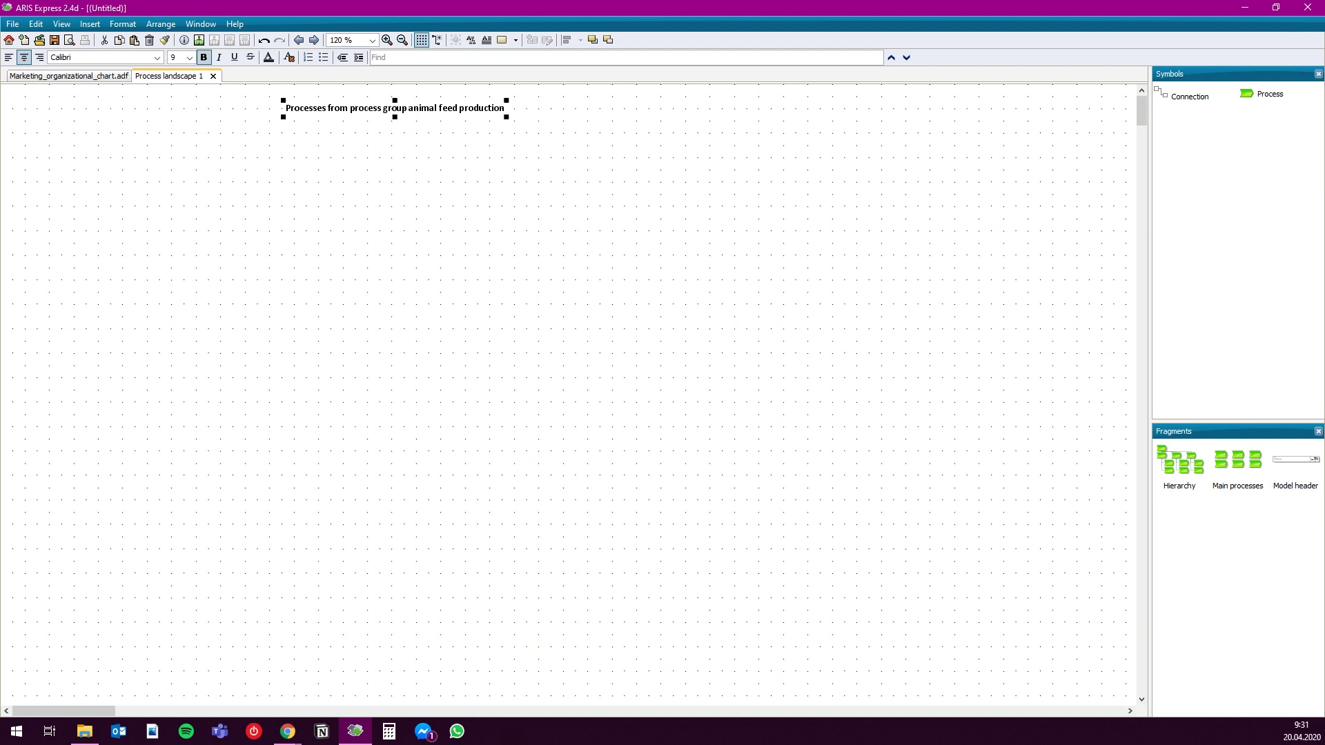
pyautogui.click(189, 58)
pyautogui.click(174, 125)
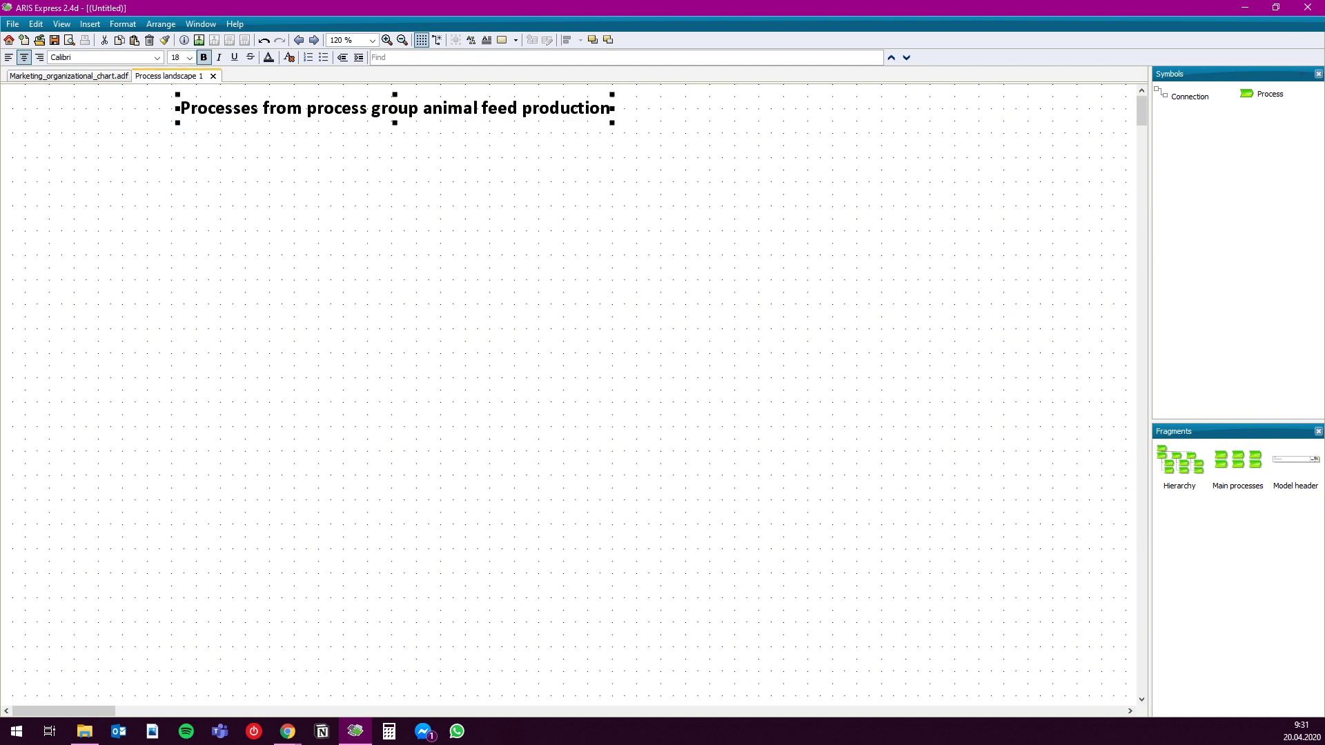
# Remove bold from the title and set its font to Californian FB
pyautogui.click(204, 57)
pyautogui.click(158, 57)
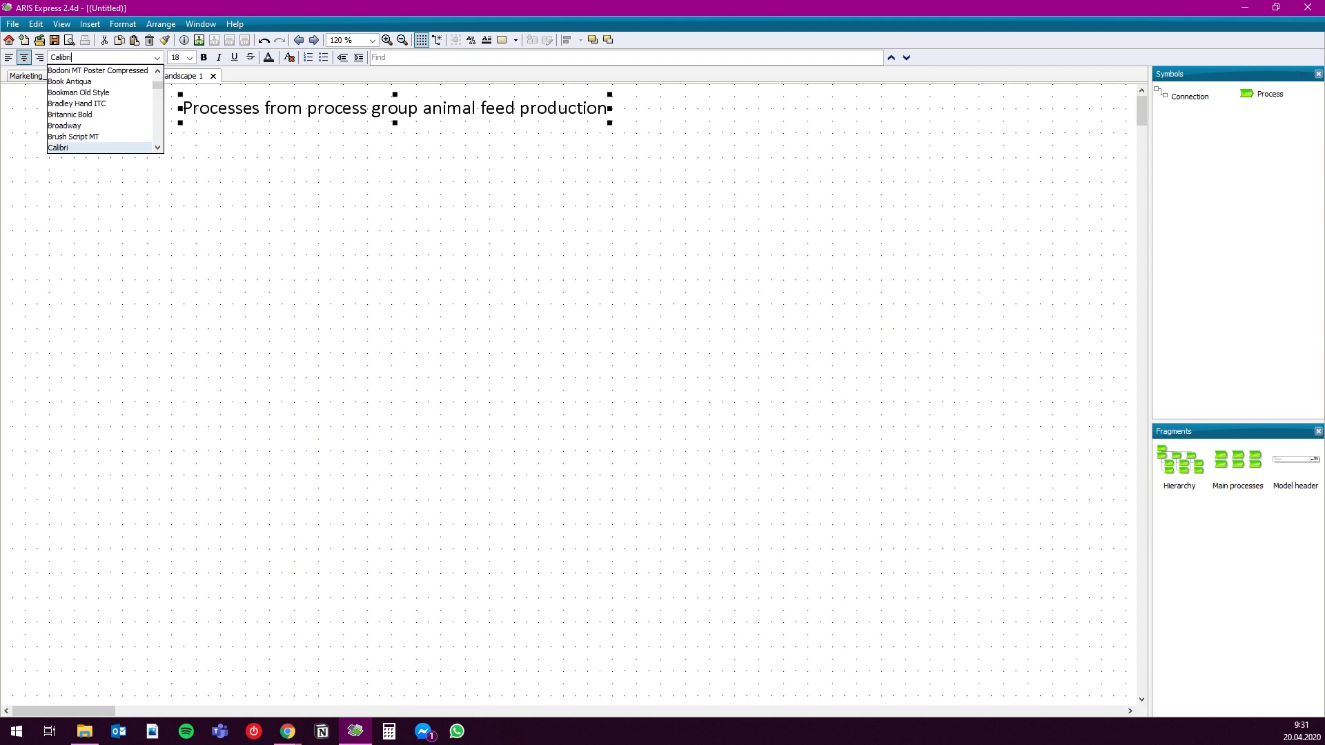
pyautogui.click(157, 148)
pyautogui.click(158, 148)
pyautogui.click(158, 148)
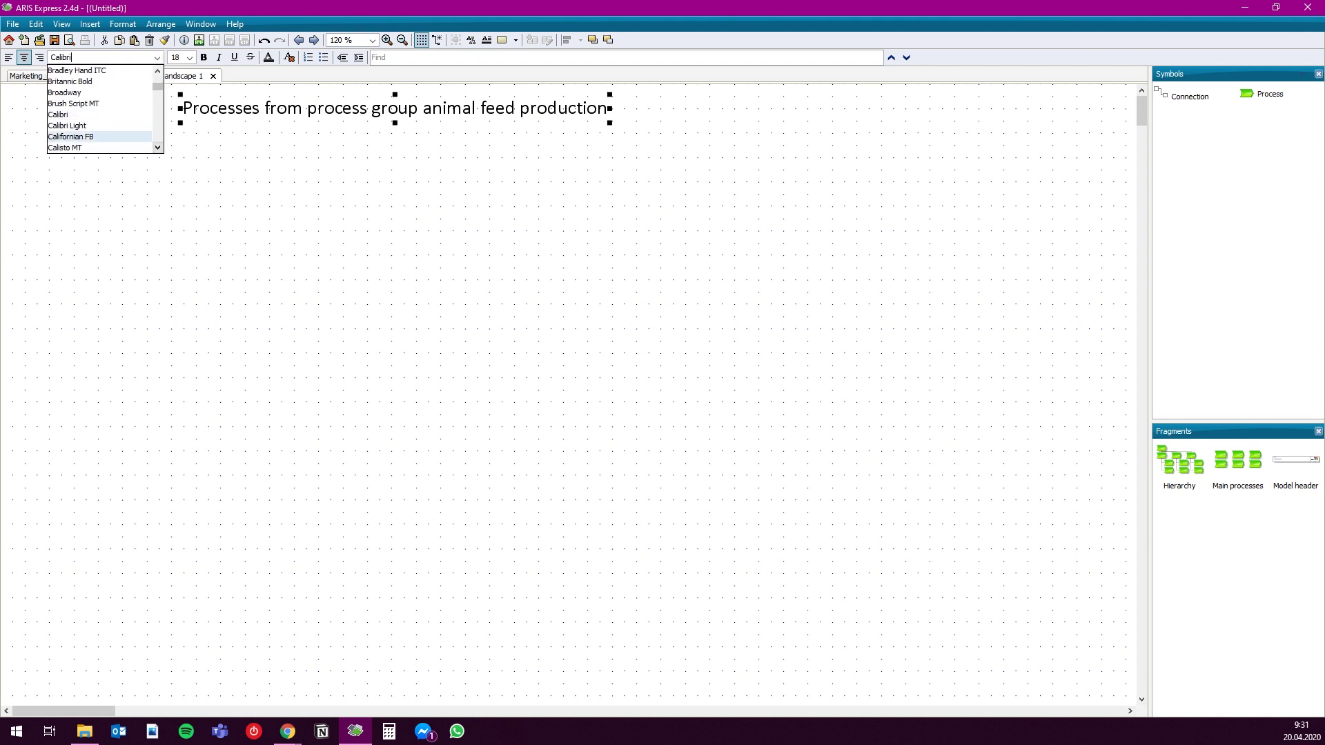
pyautogui.click(70, 137)
# Change the title's text color to purple
pyautogui.click(268, 57)
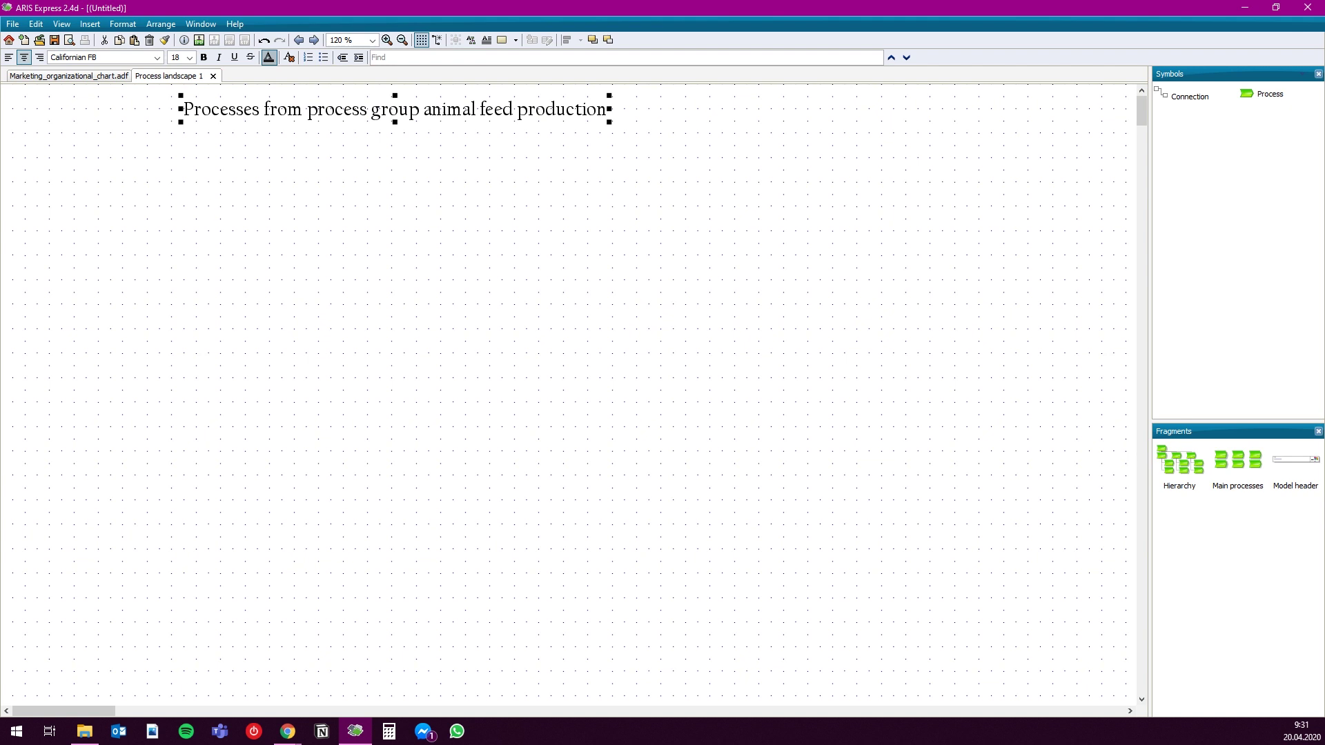
pyautogui.click(608, 349)
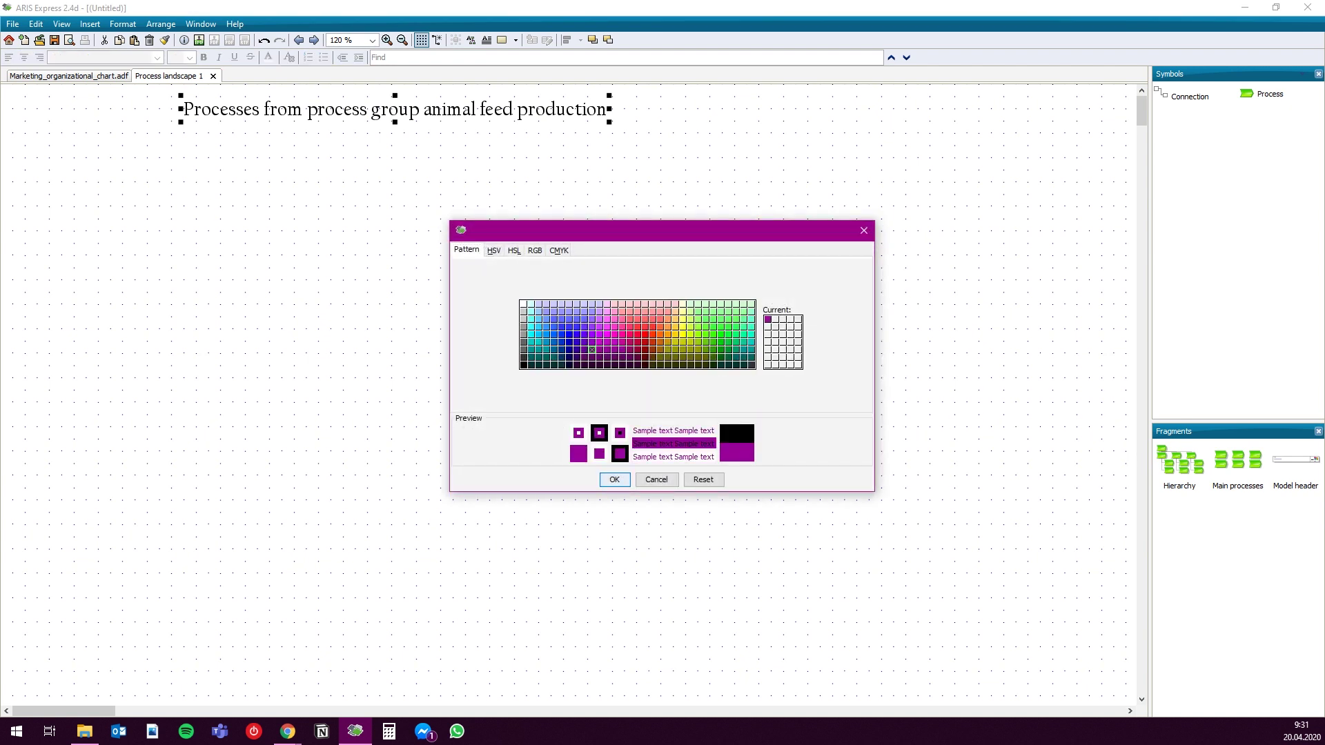
pyautogui.click(615, 480)
pyautogui.click(613, 441)
# Shift the title slightly to the right and make it bold
pyautogui.moveTo(394, 109); pyautogui.dragTo(417, 109)
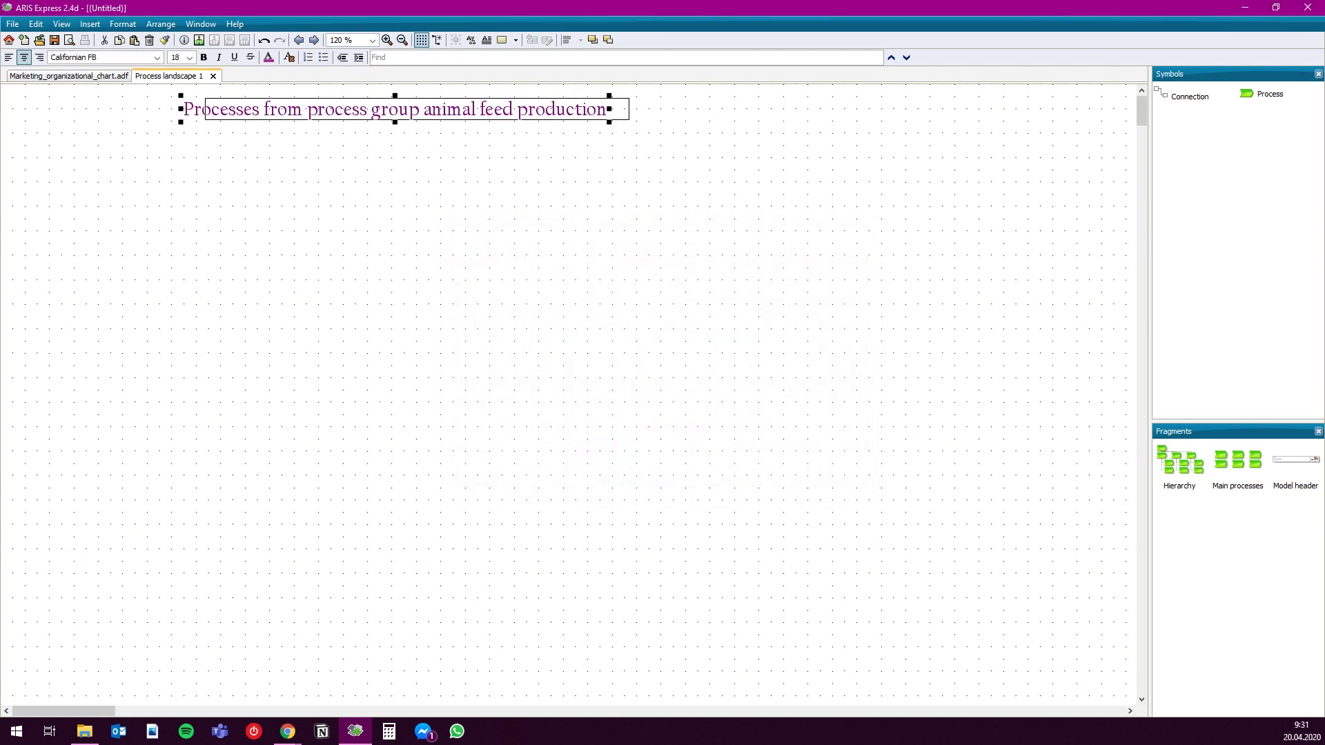
pyautogui.click(203, 57)
pyautogui.click(358, 207)
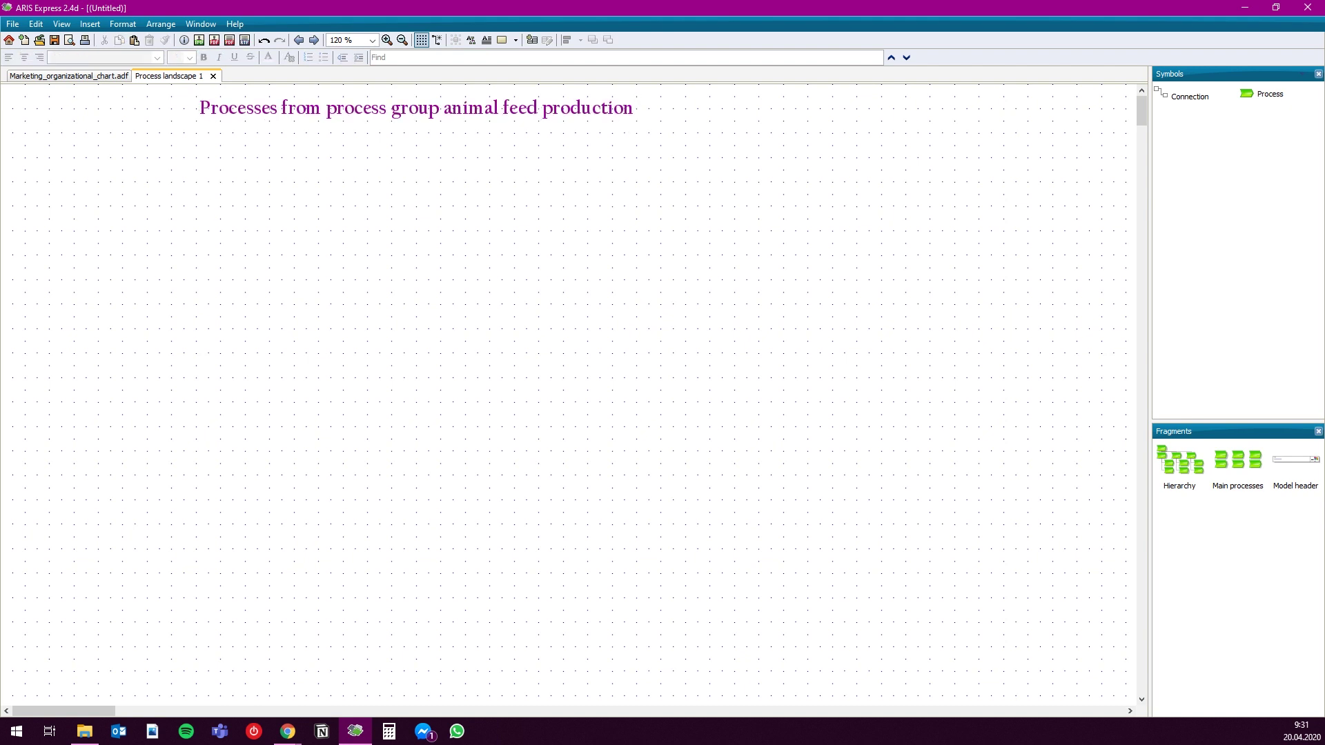
# Insert the text "Which processes we have to realize for animal feed production?" directly below the title
pyautogui.click(91, 25)
pyautogui.click(127, 55)
pyautogui.click(345, 143)
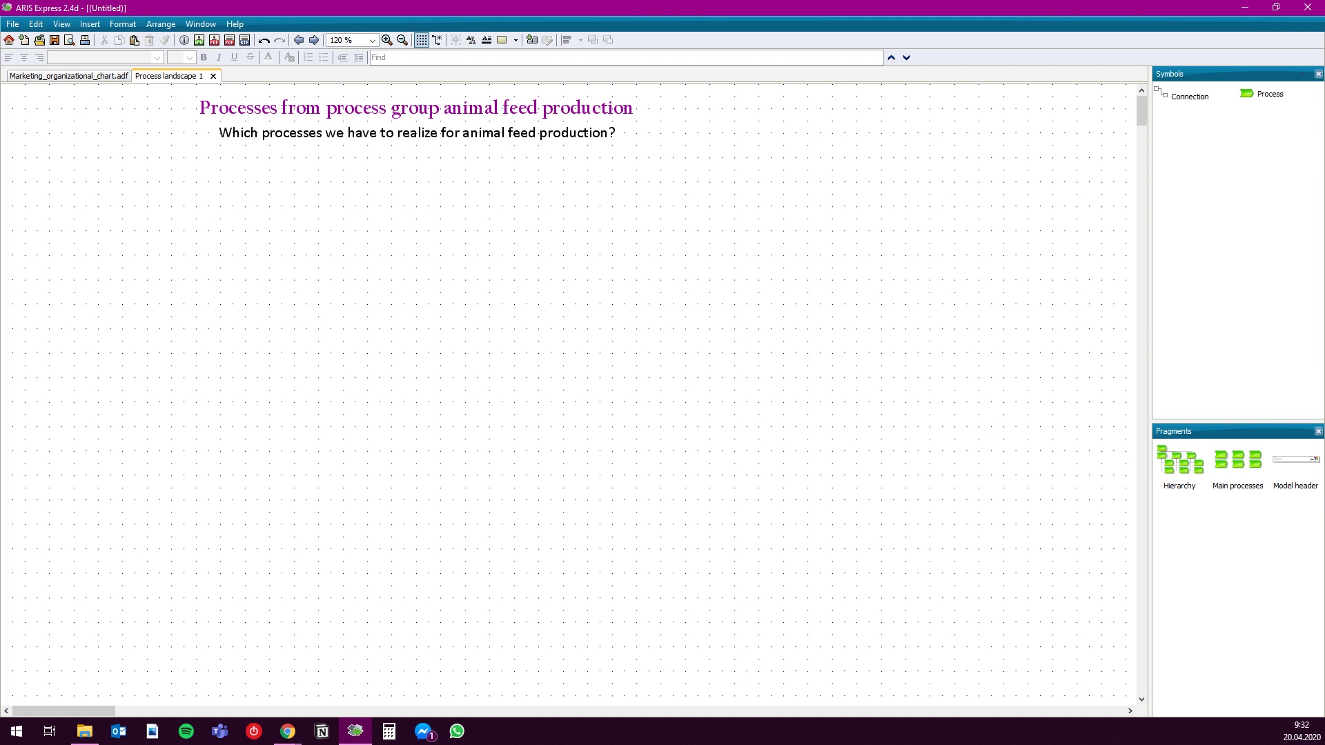
# Place a process symbol centered under the question and label it "Animal fee production process group"
pyautogui.click(1269, 94)
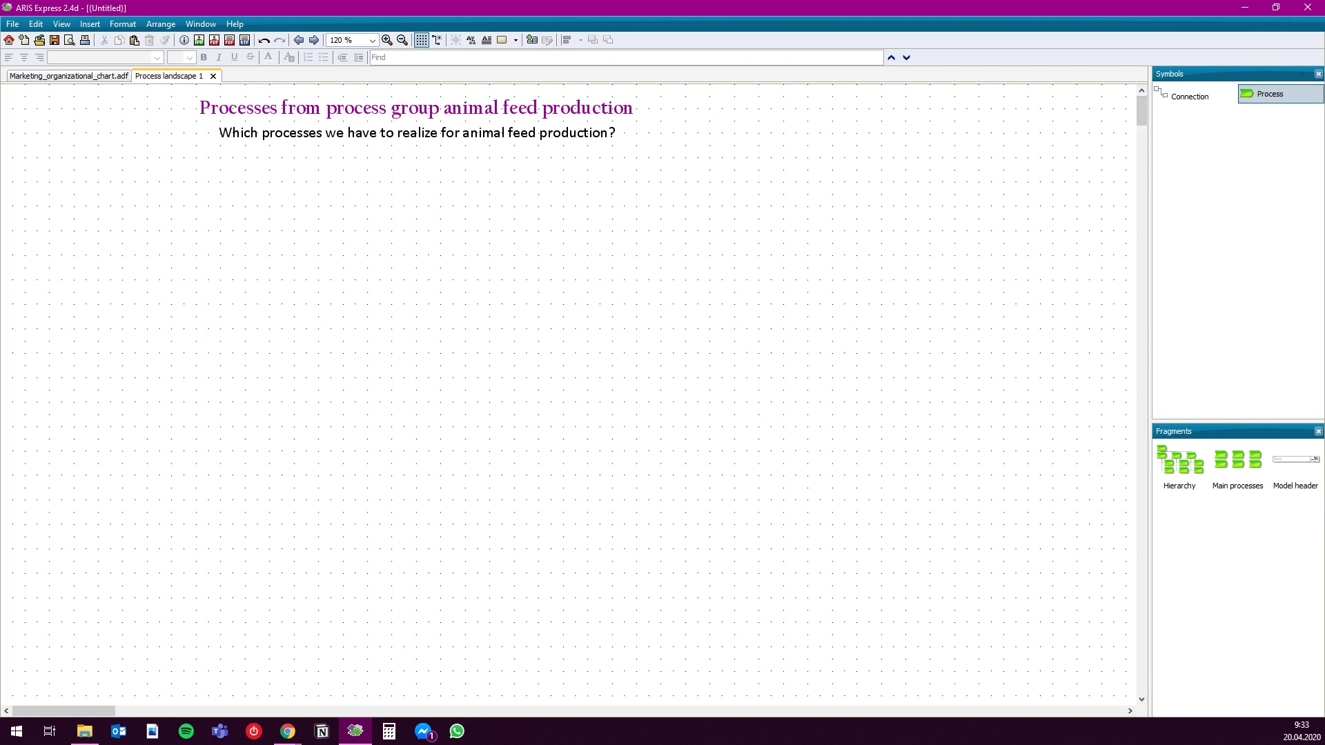
pyautogui.click(405, 182)
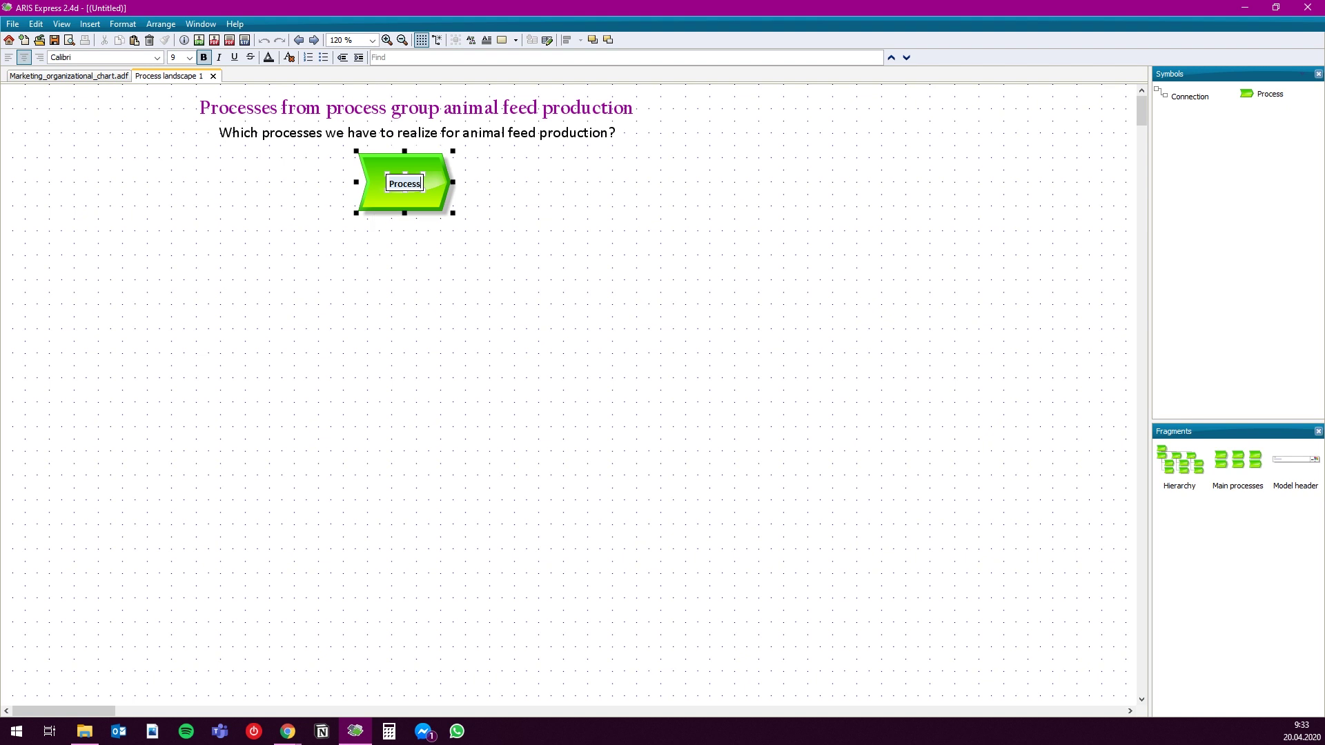
pyautogui.write('Animal fee productio')
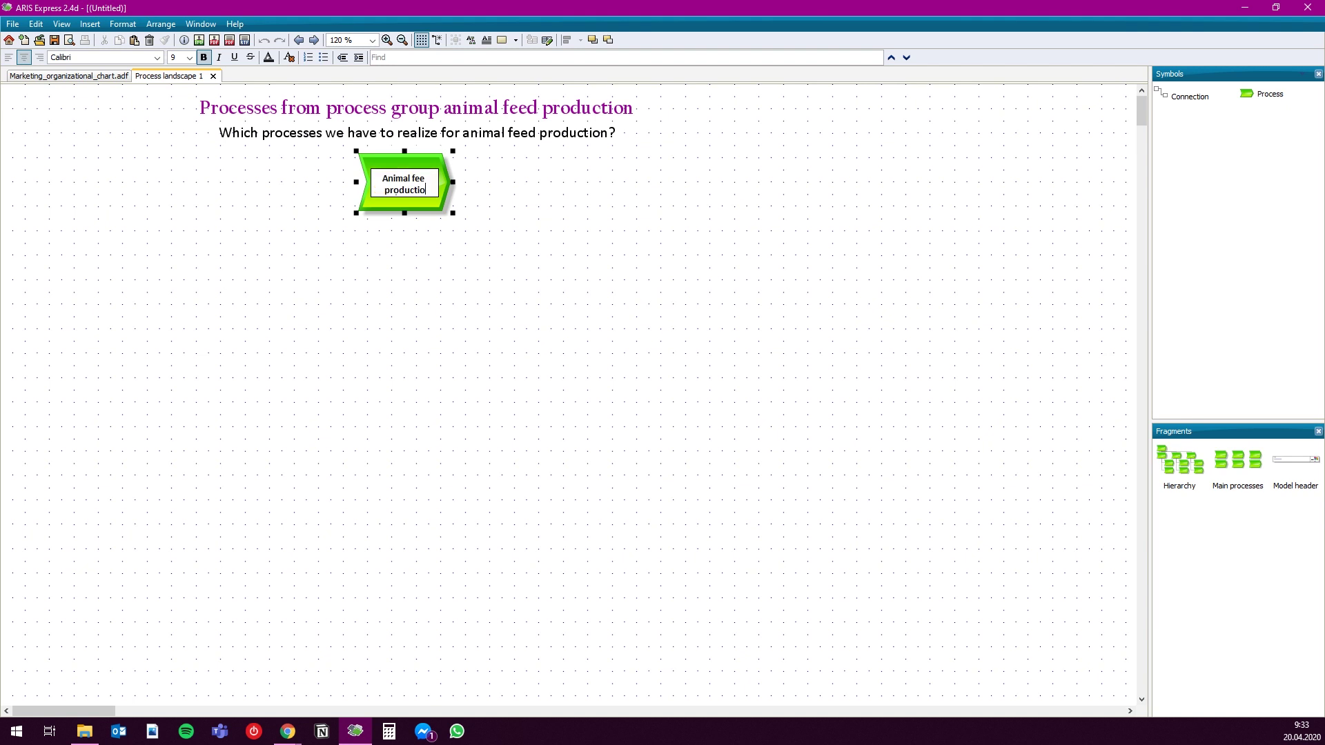
pyautogui.write('n processgroup')
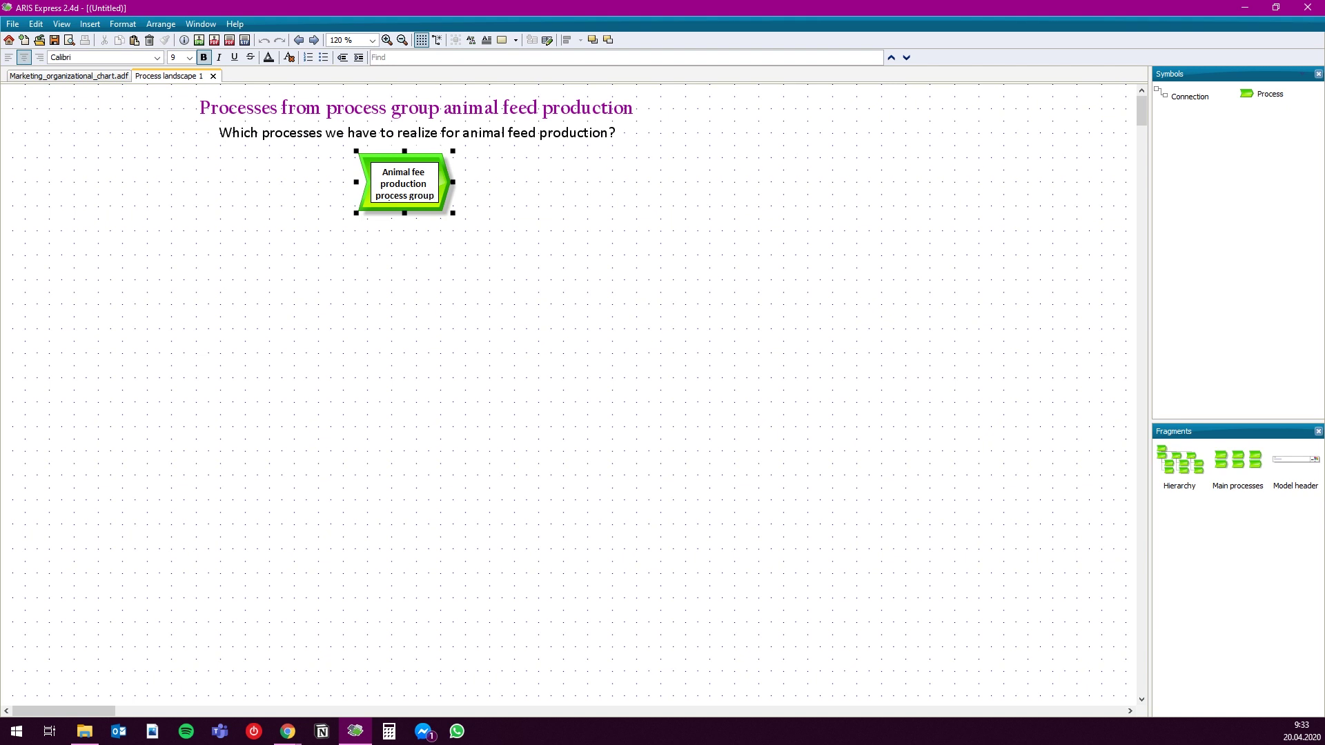
pyautogui.press('Escape')
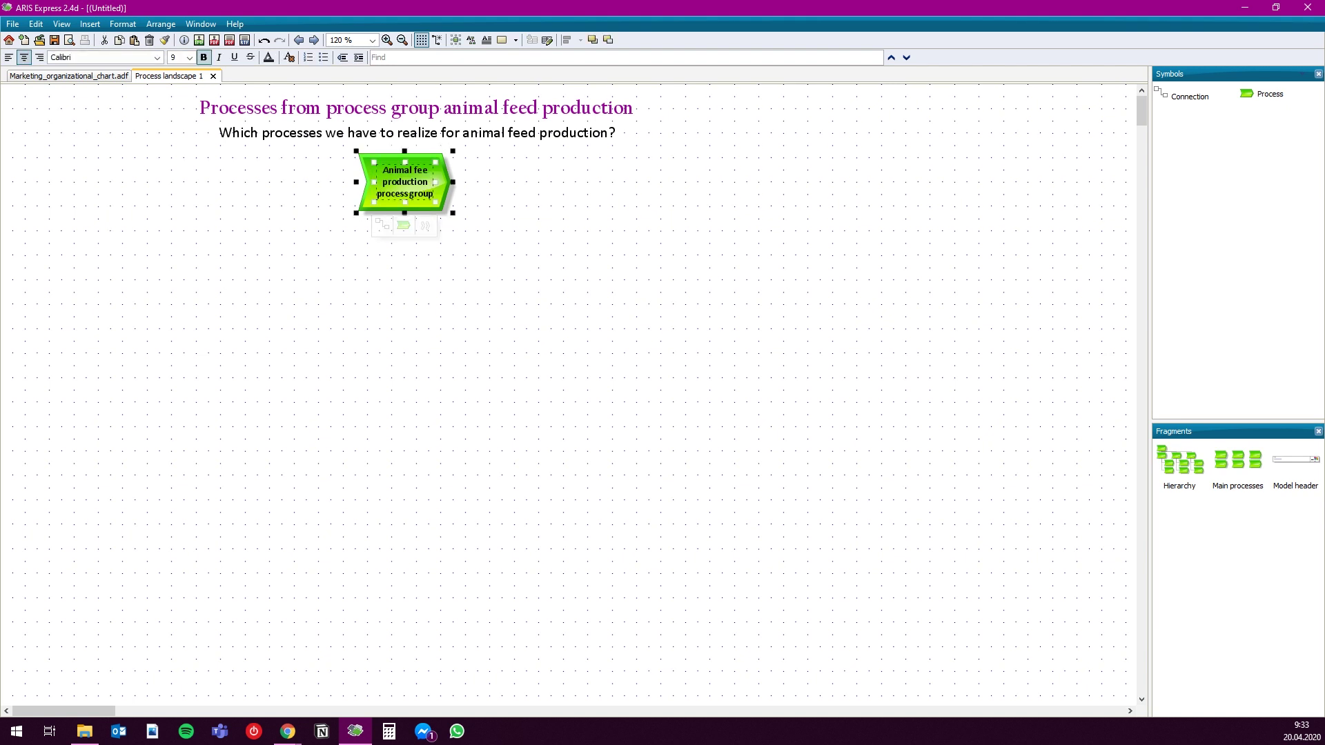
# Stretch the process group symbol on both sides to slightly wider than the title and set its label size to 14
pyautogui.moveTo(453, 182); pyautogui.dragTo(672, 182)
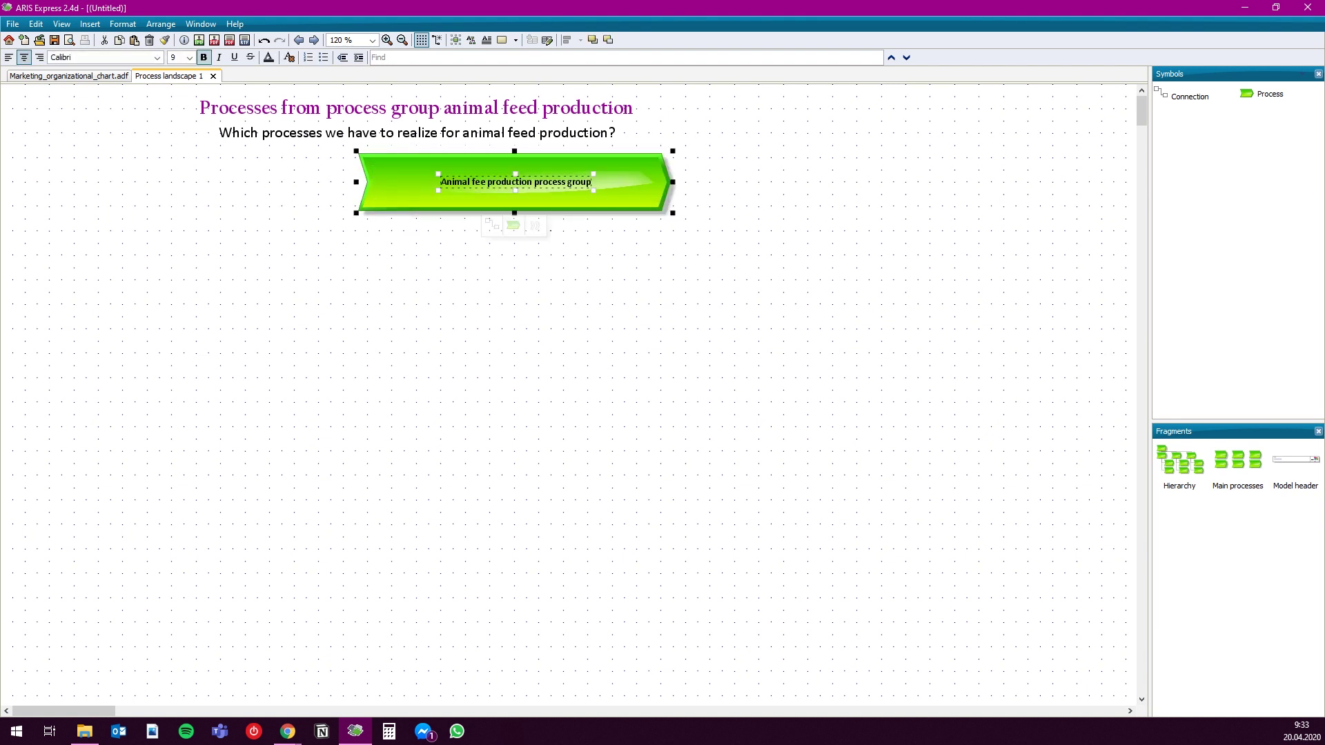
pyautogui.moveTo(356, 182); pyautogui.dragTo(160, 181)
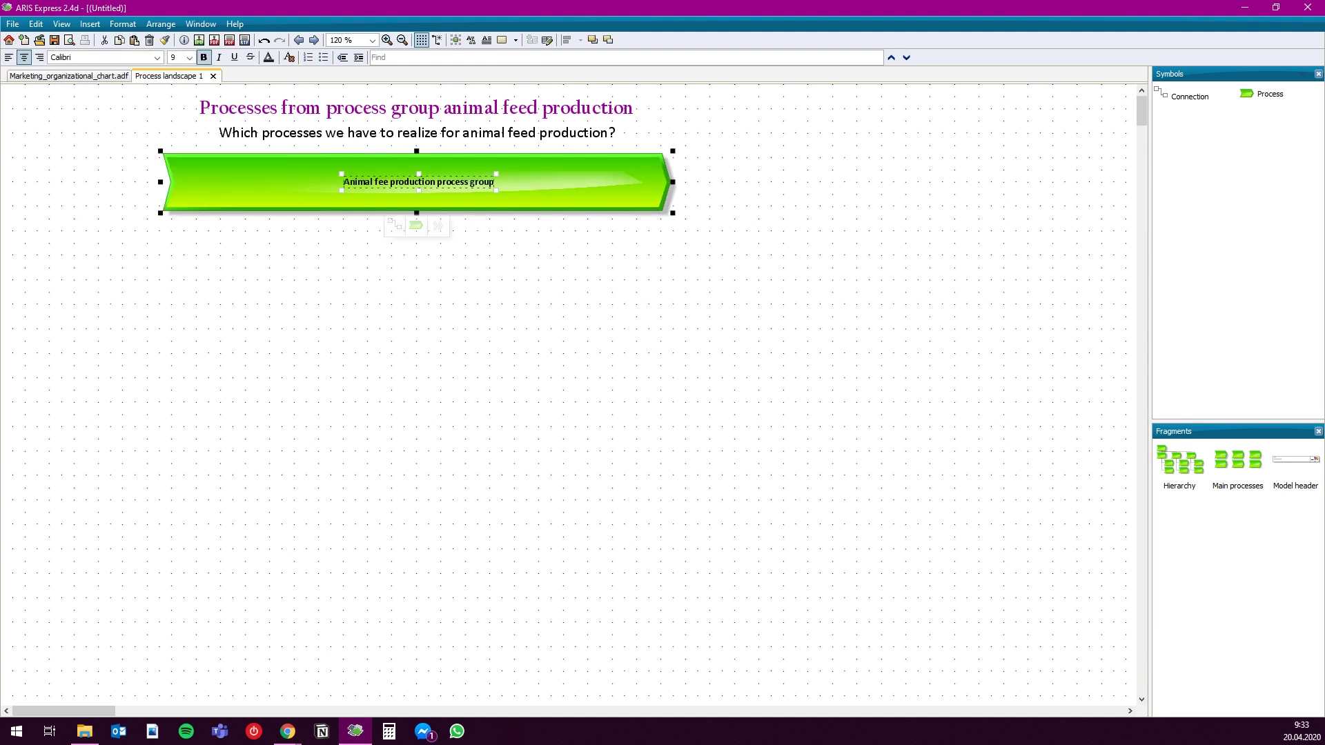
pyautogui.click(189, 57)
pyautogui.click(178, 128)
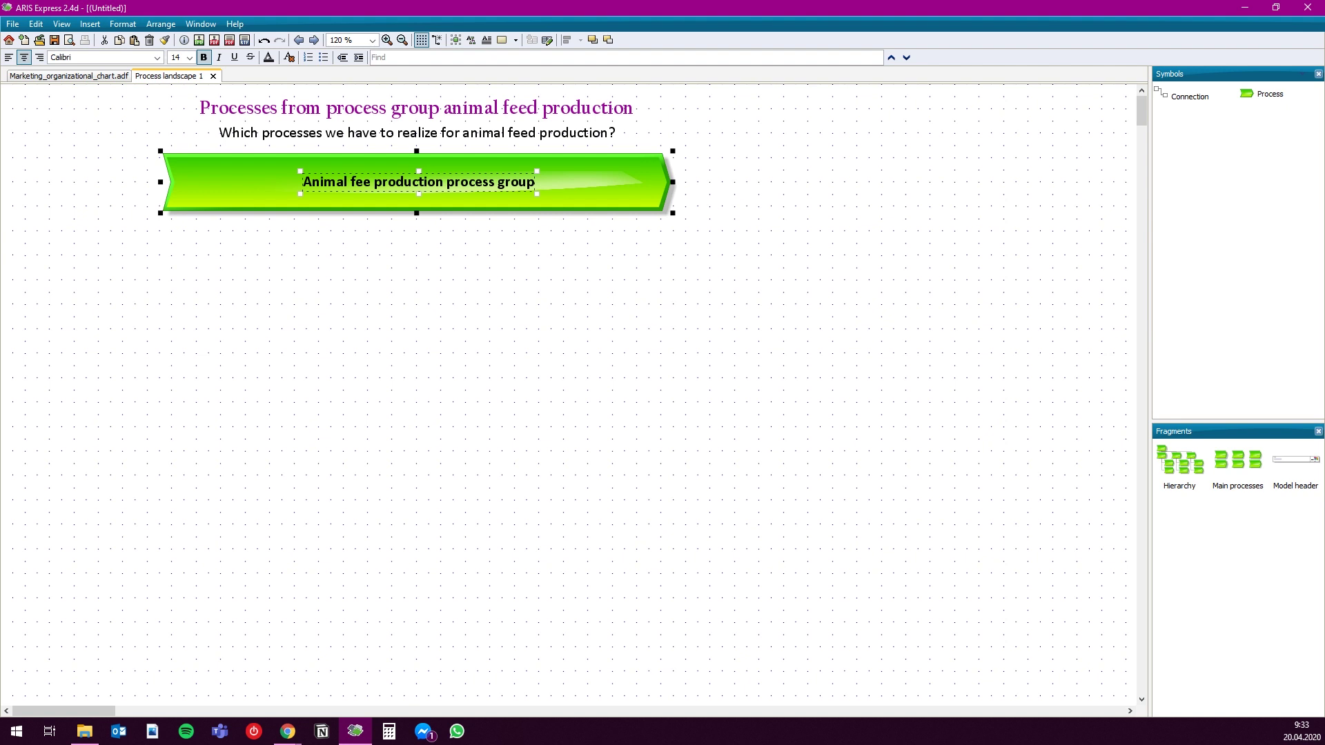
# Correct the misspelled process group label to "Animal feed production process group"
pyautogui.doubleClick(369, 183)
pyautogui.click(370, 183)
pyautogui.write('d')
pyautogui.press('Escape')
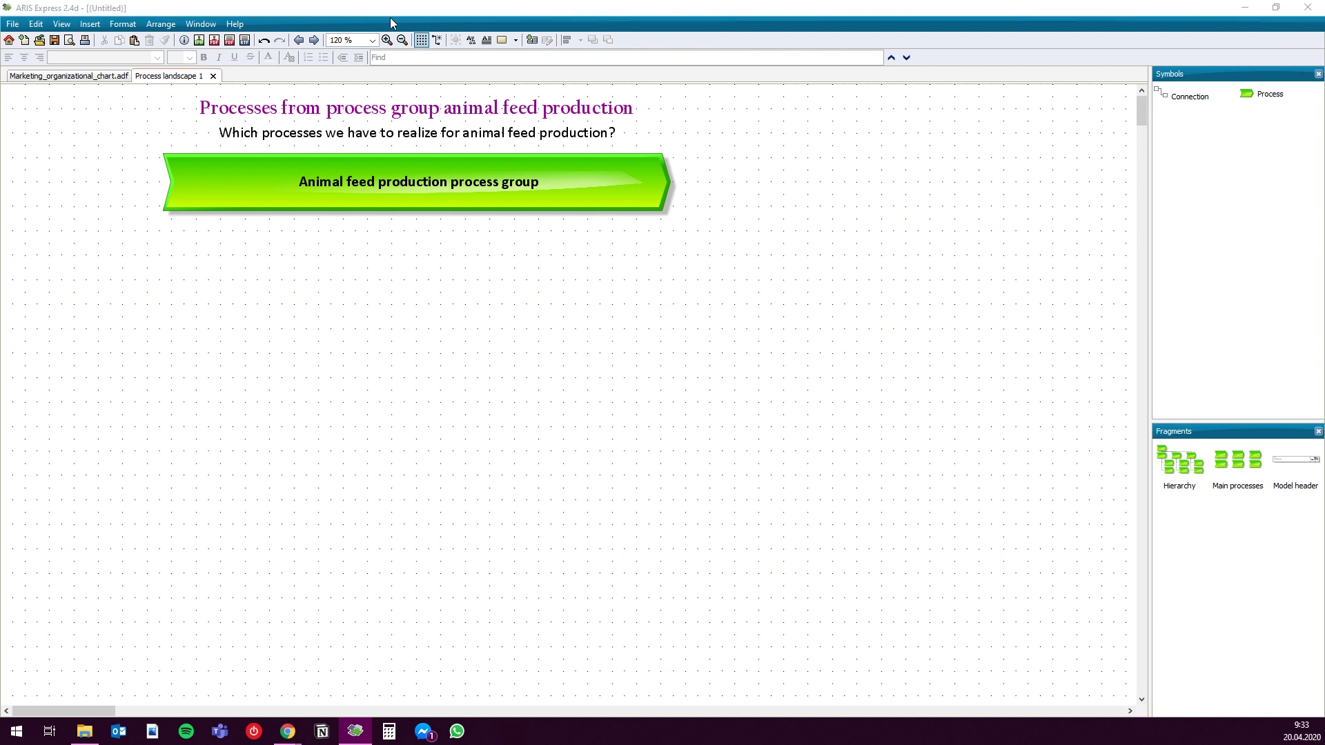
pyautogui.click(423, 84)
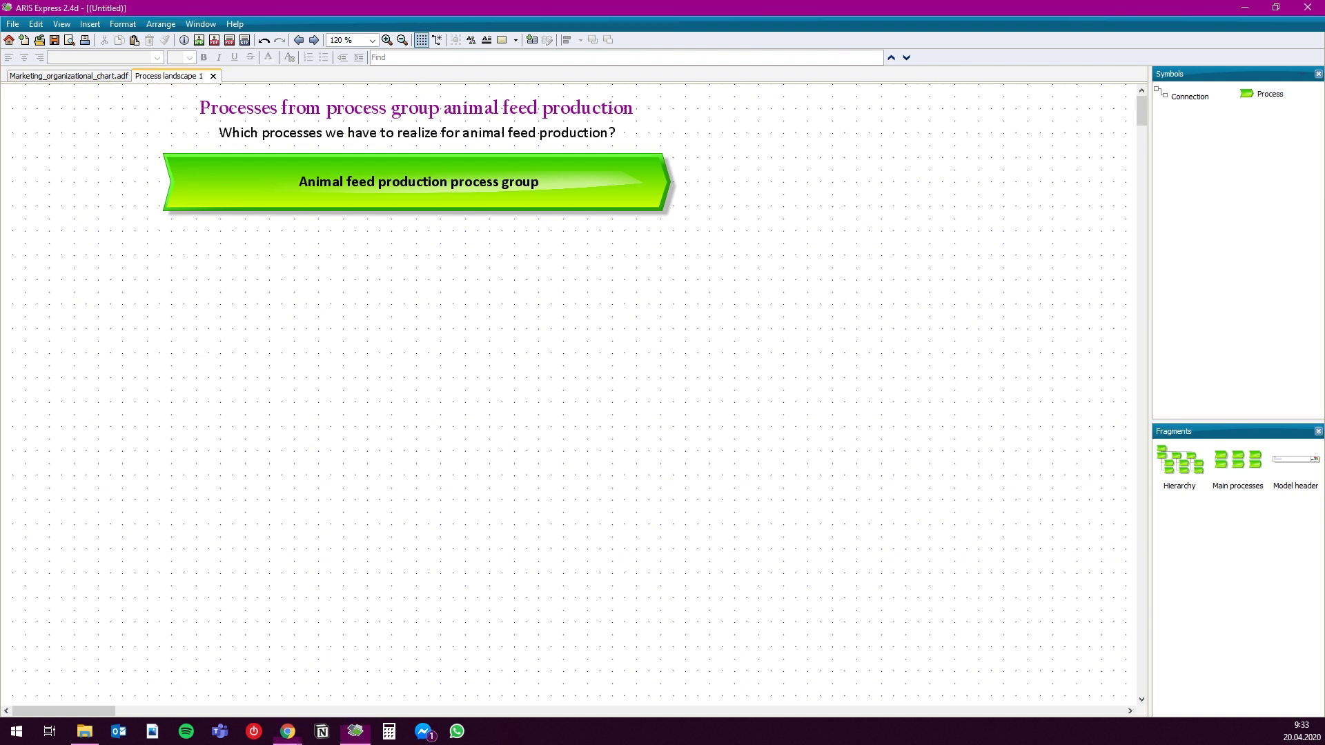
# Add two processes side by side below the process group, labeled Technological preparation of production and Material logistics
pyautogui.click(1270, 94)
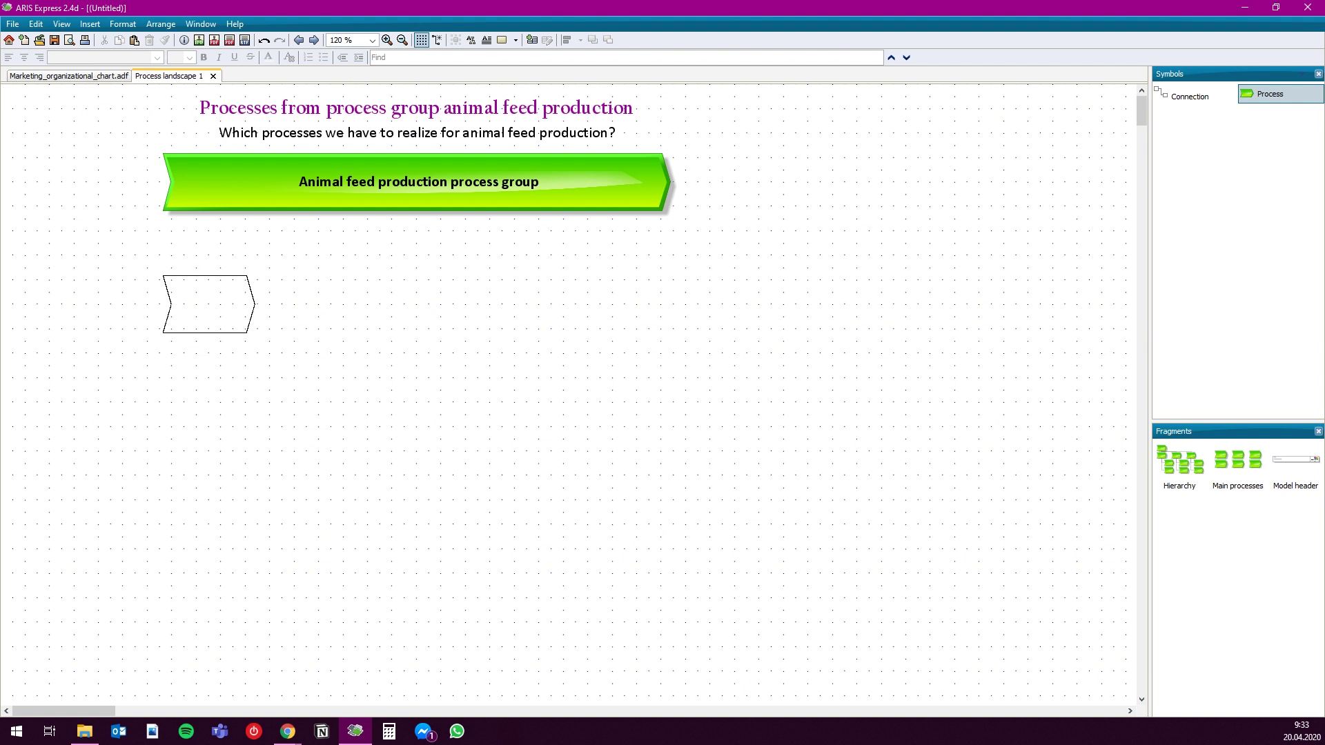
pyautogui.click(209, 316)
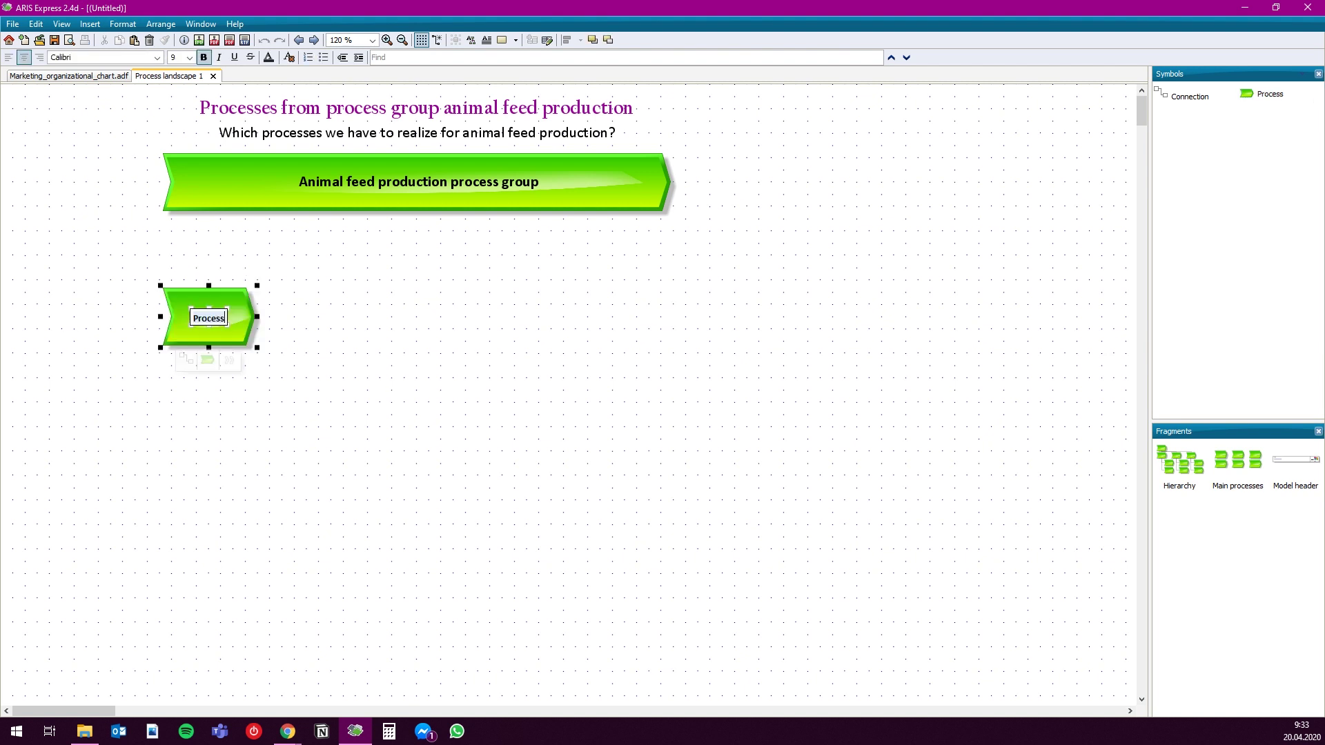
pyautogui.write('Technological p')
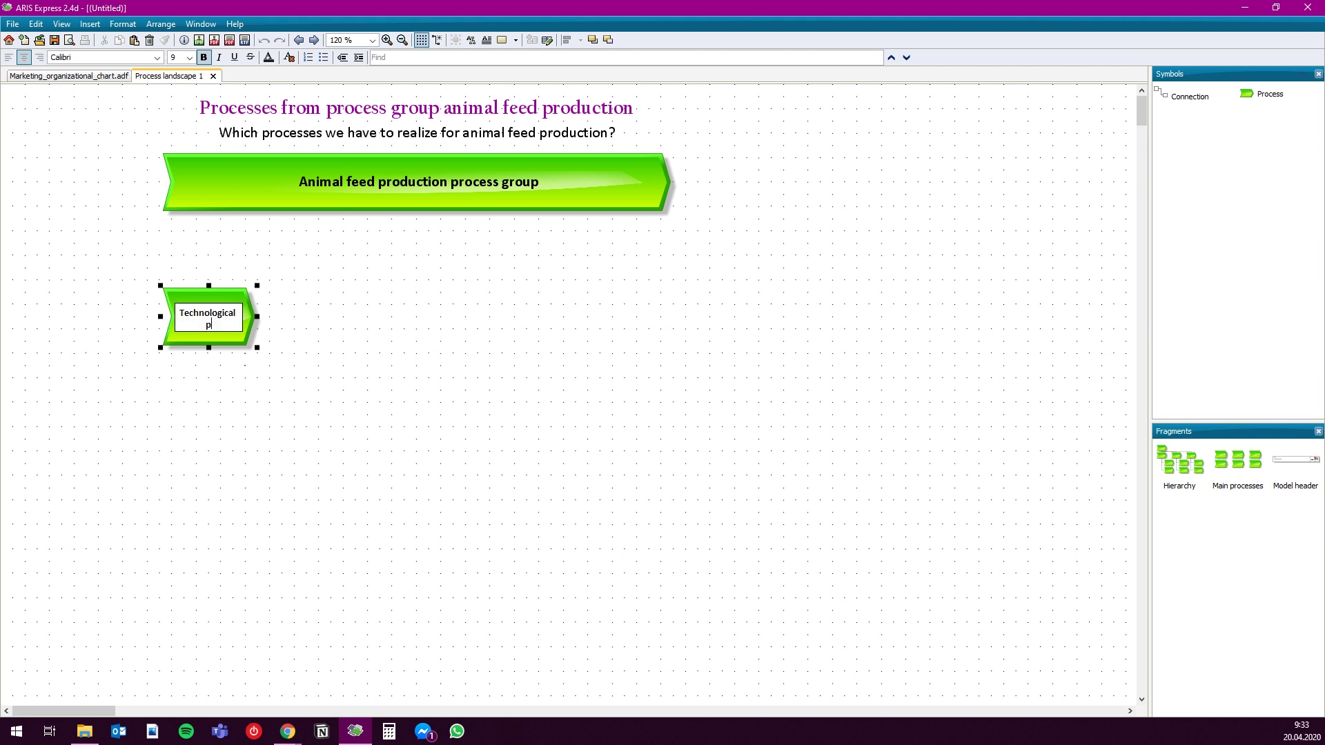
pyautogui.write('reparation of production')
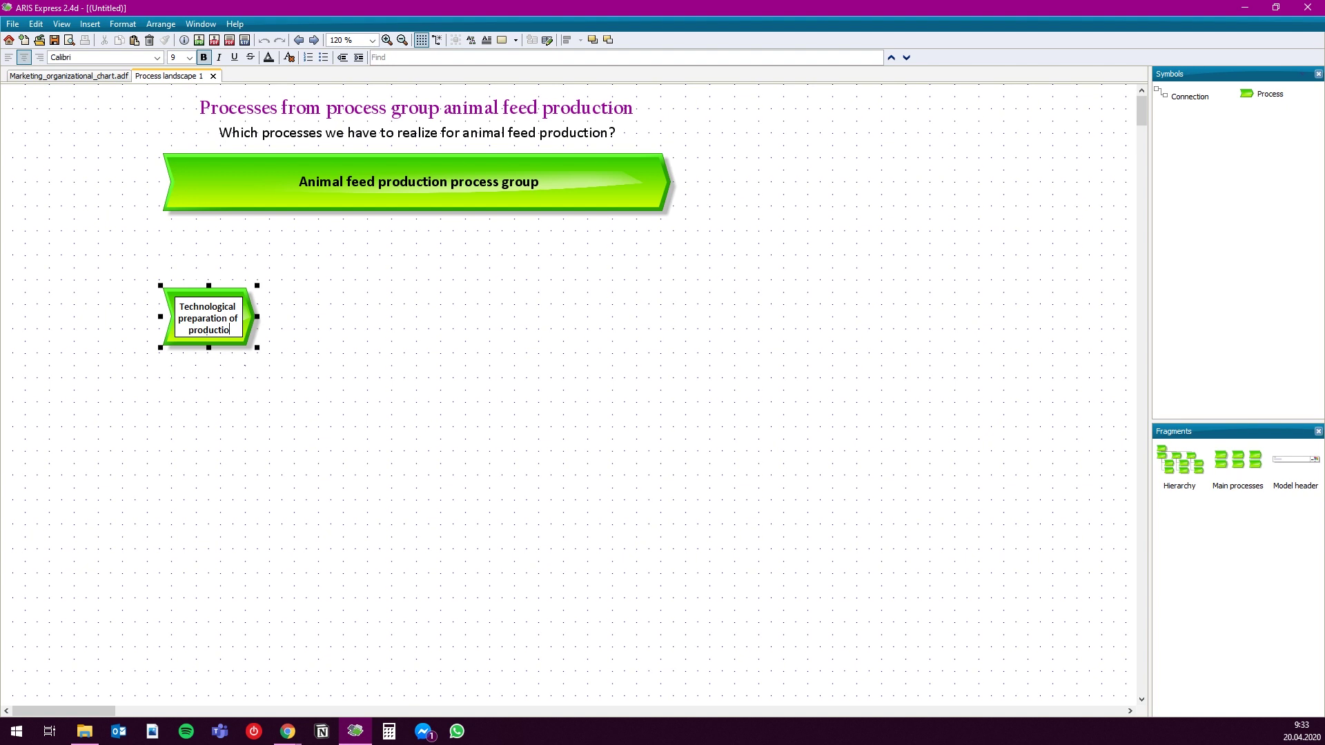
pyautogui.press('Return')
pyautogui.moveTo(1261, 94); pyautogui.dragTo(379, 316)
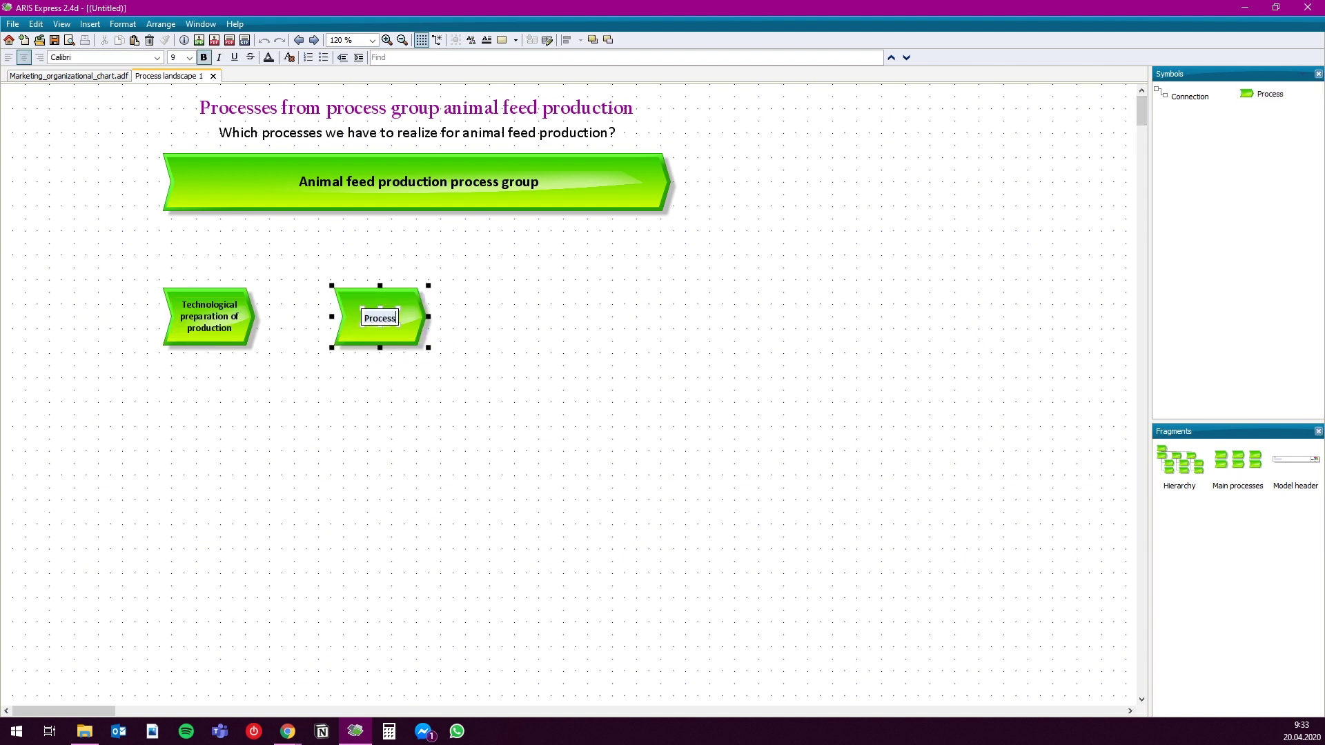
pyautogui.write('Material logistics')
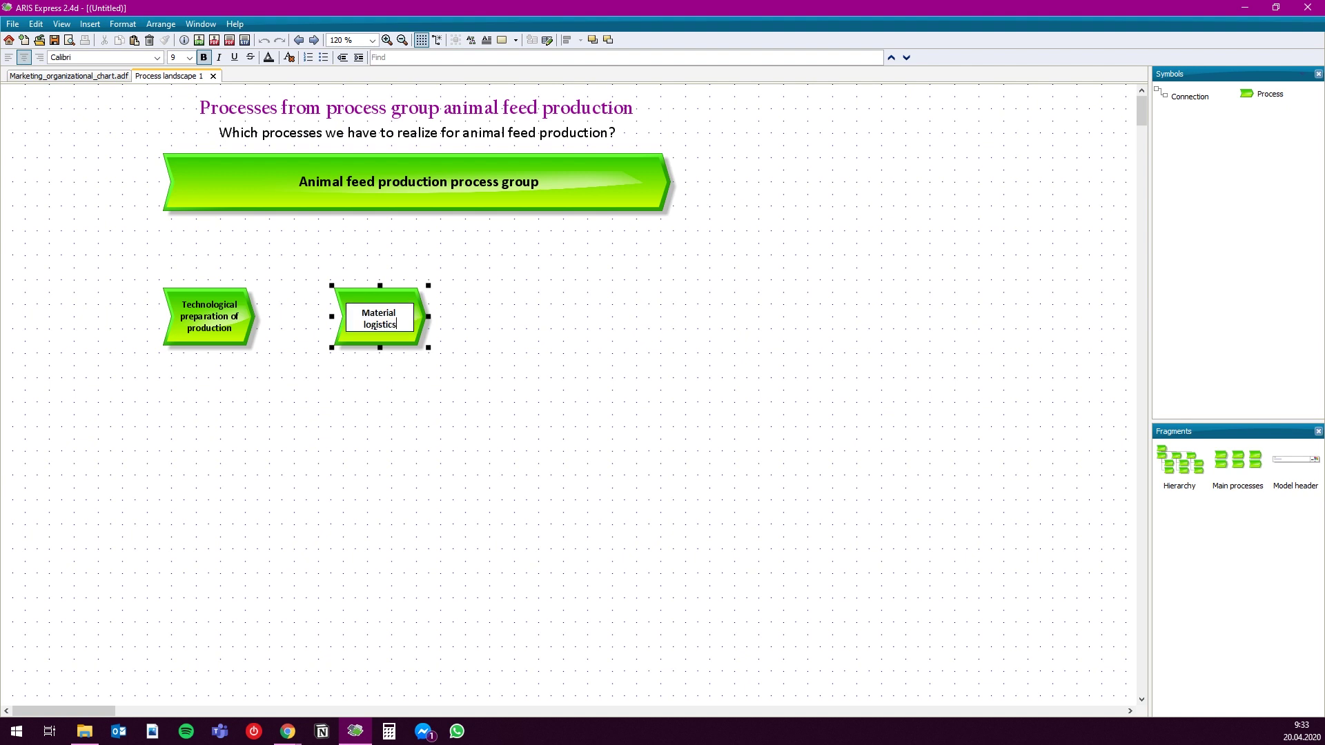
# Finish the second process's label as "Material logistics for production" and add a third process beside it labeled "Animal feed production"
pyautogui.write(' for production')
pyautogui.press('Return')
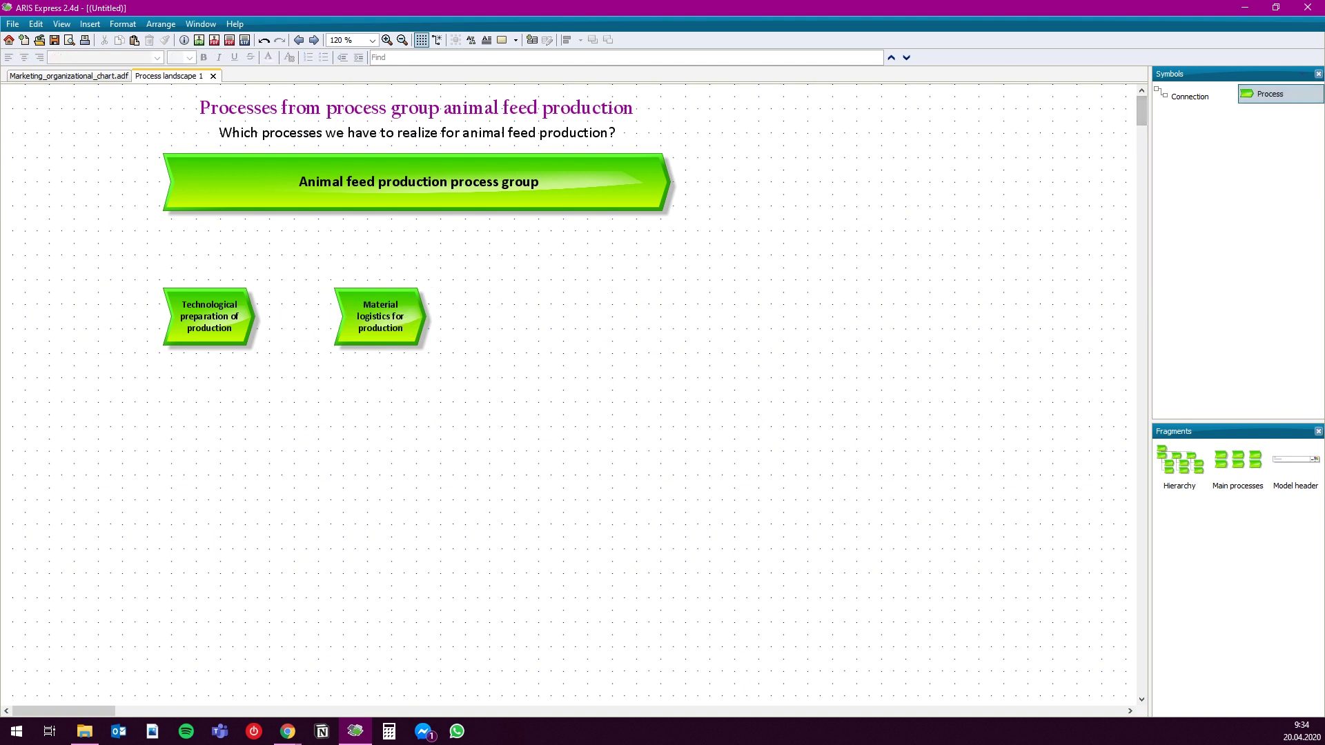
pyautogui.click(539, 316)
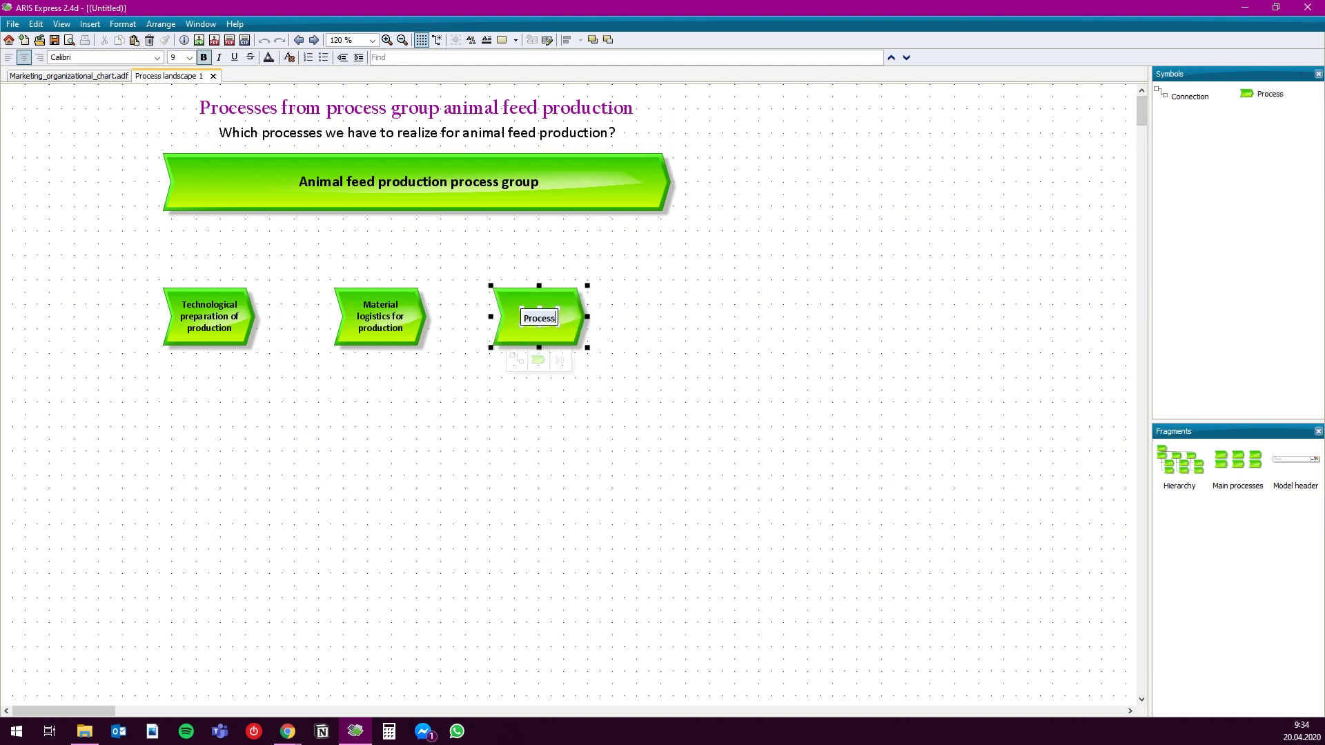
pyautogui.write('Animal feed production')
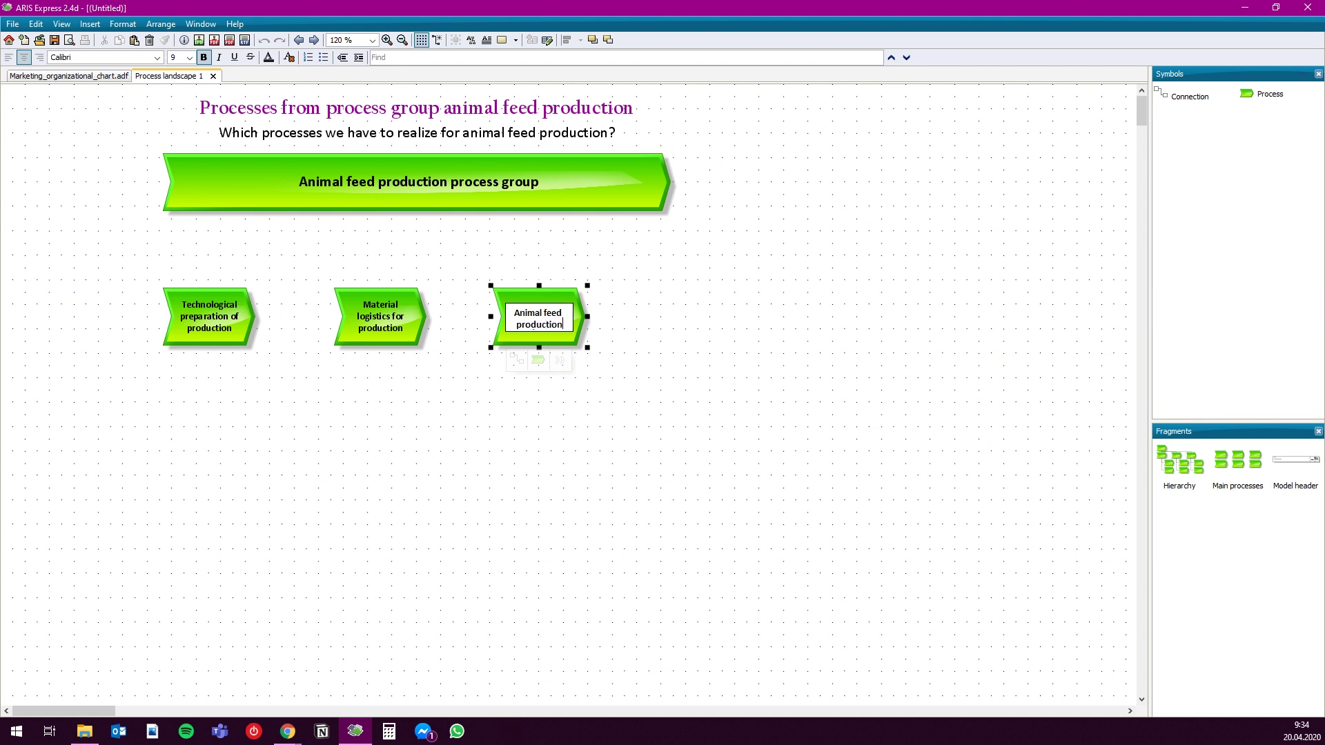
pyautogui.press('Escape')
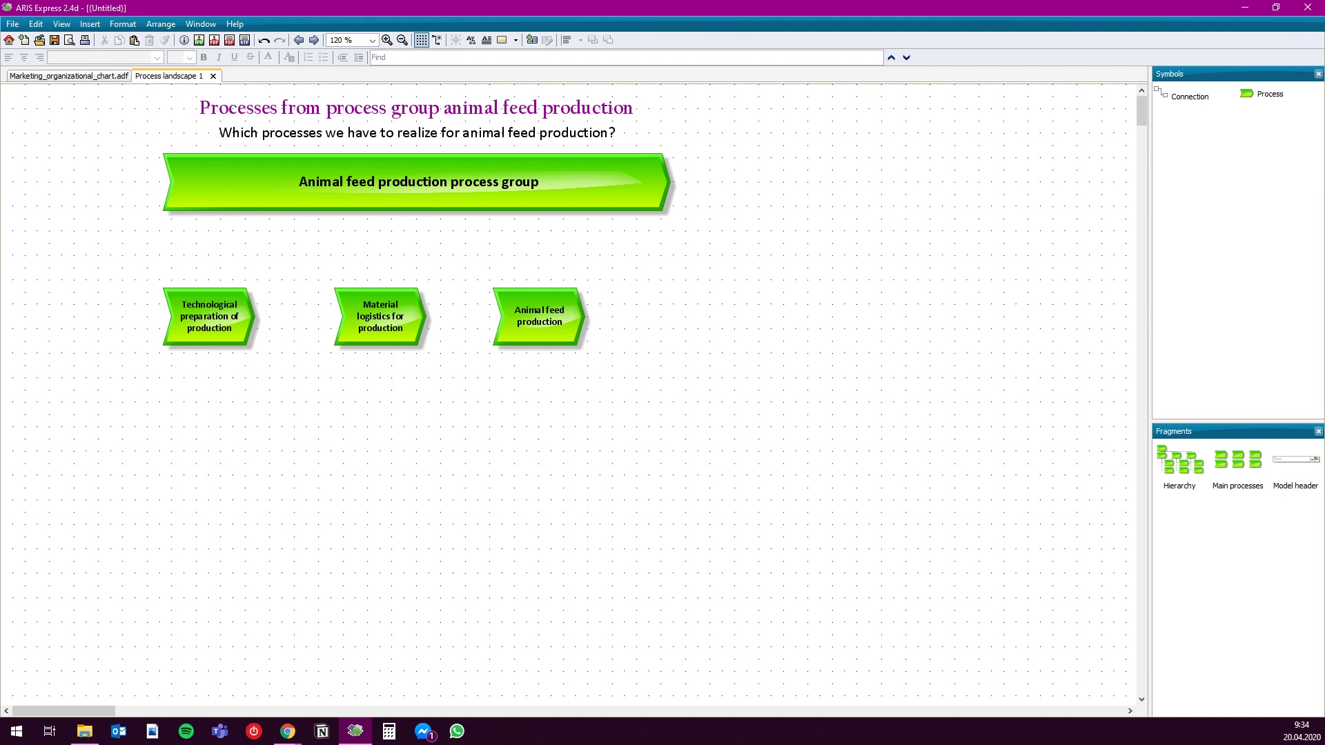
# Add a fourth process at the end of the lower row and label it "Control"
pyautogui.moveTo(1261, 93); pyautogui.dragTo(686, 317)
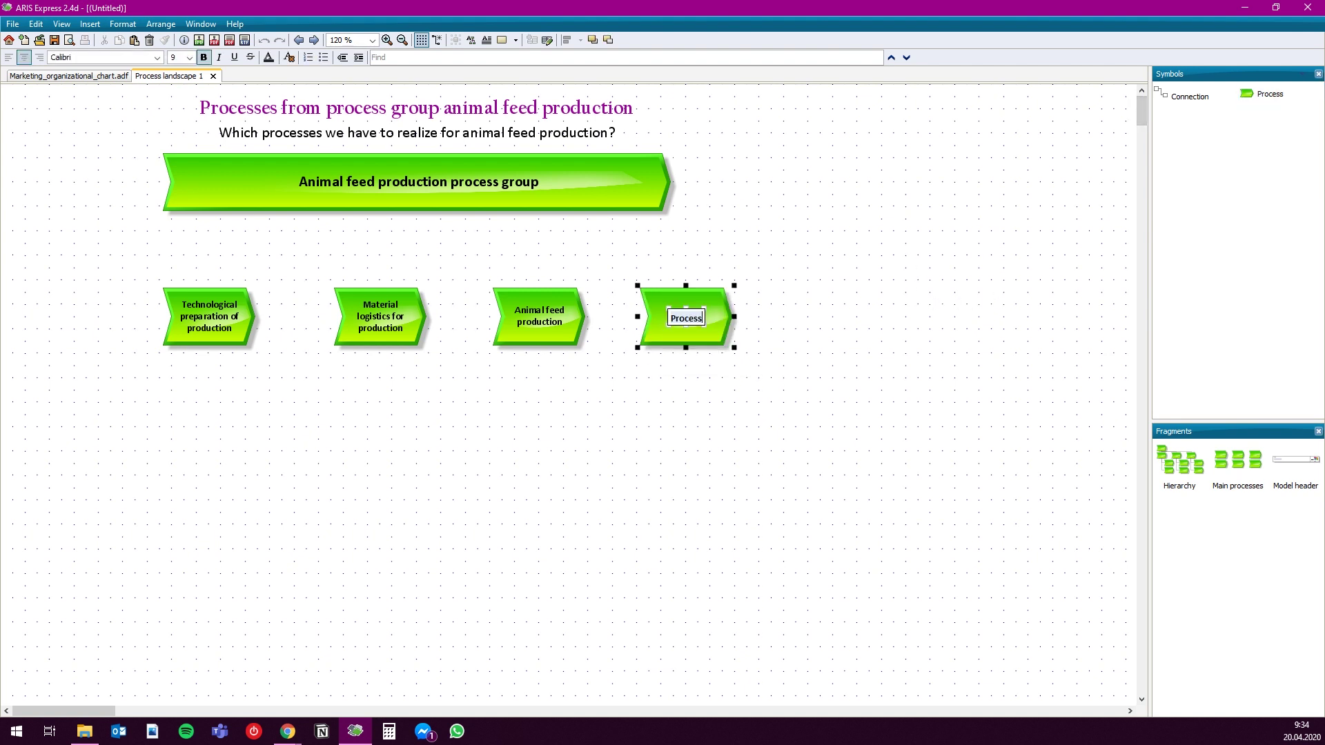
pyautogui.write('Control')
pyautogui.press('Escape')
# Align the four lower processes with each other and distribute them with equal horizontal spacing
pyautogui.moveTo(110, 254); pyautogui.dragTo(752, 362)
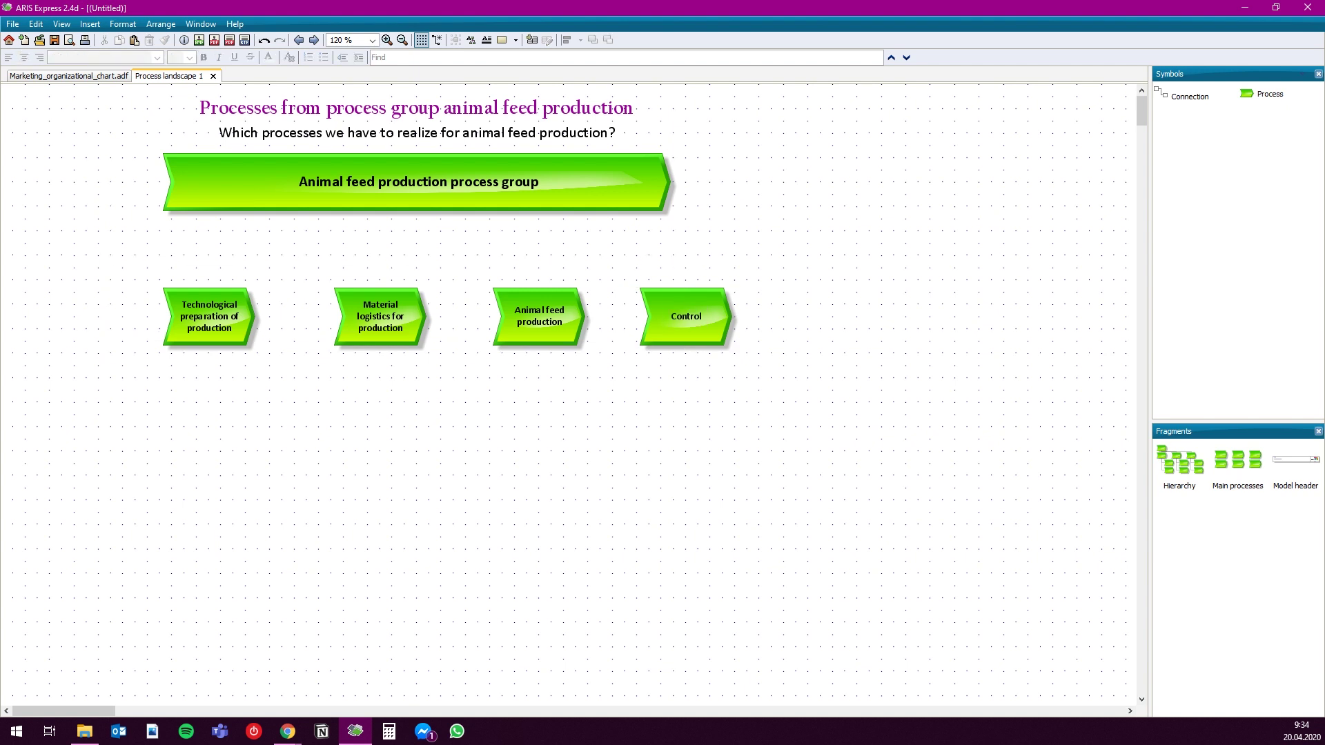
pyautogui.click(161, 23)
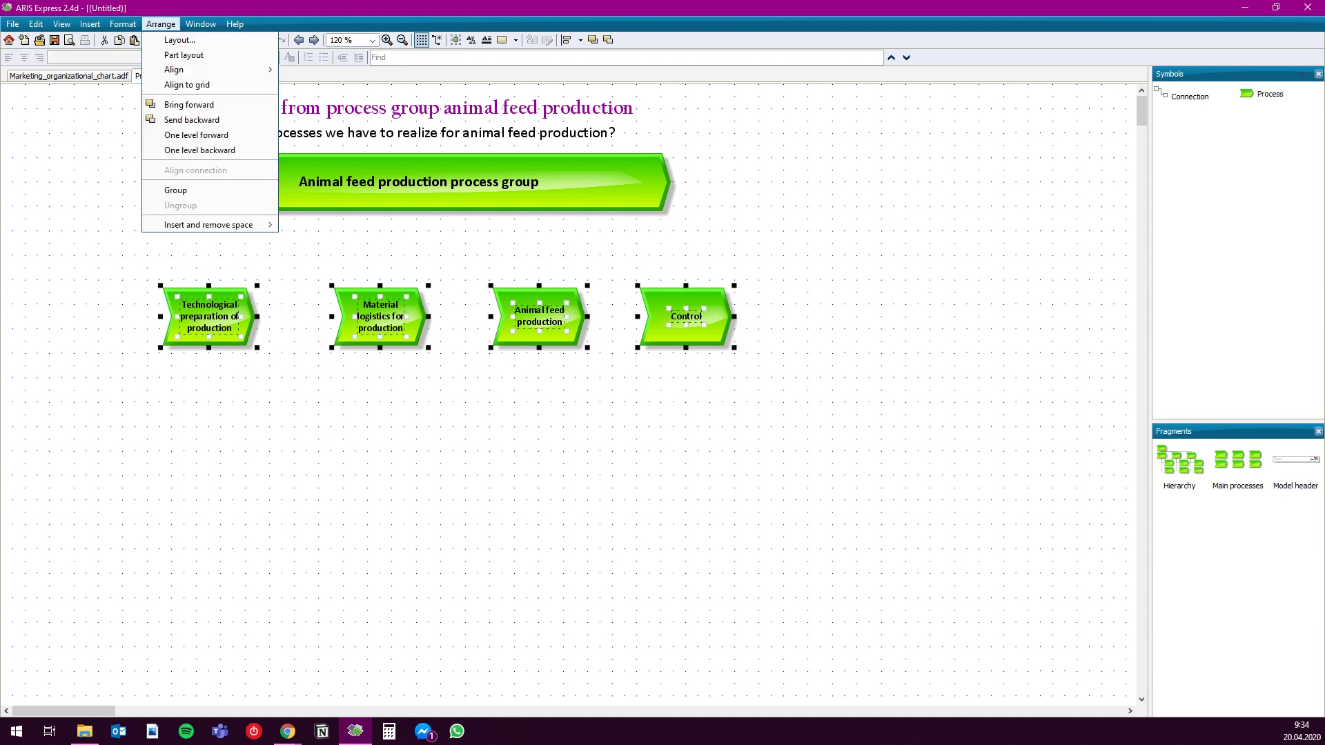
pyautogui.moveTo(175, 70)
pyautogui.click(354, 136)
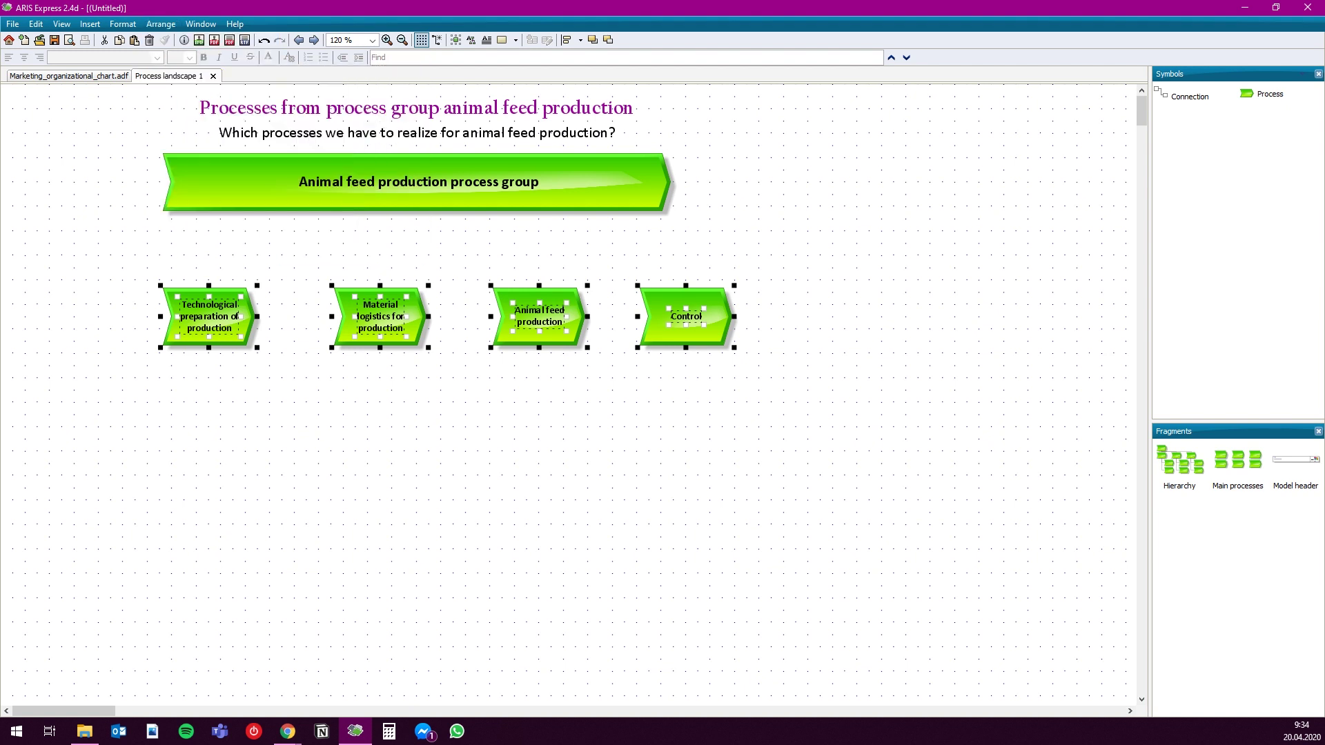
pyautogui.click(160, 23)
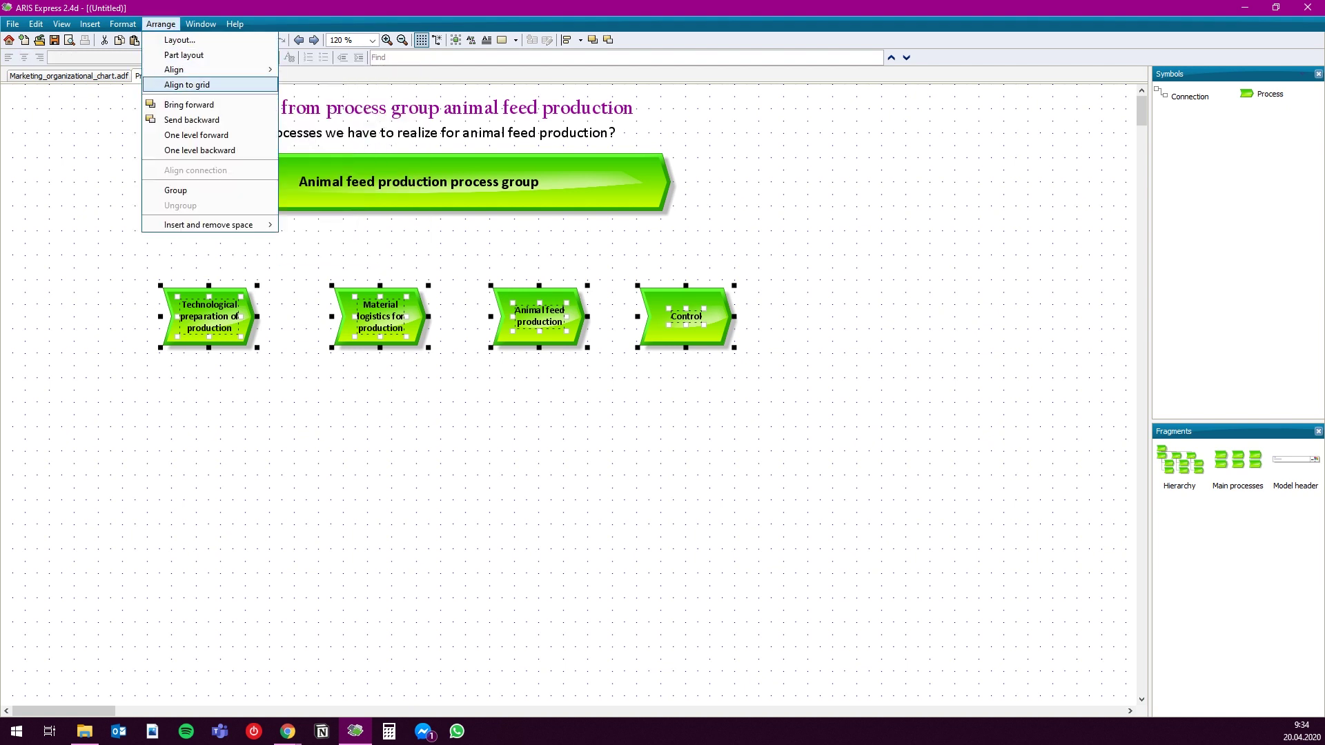
pyautogui.moveTo(173, 69)
pyautogui.click(330, 151)
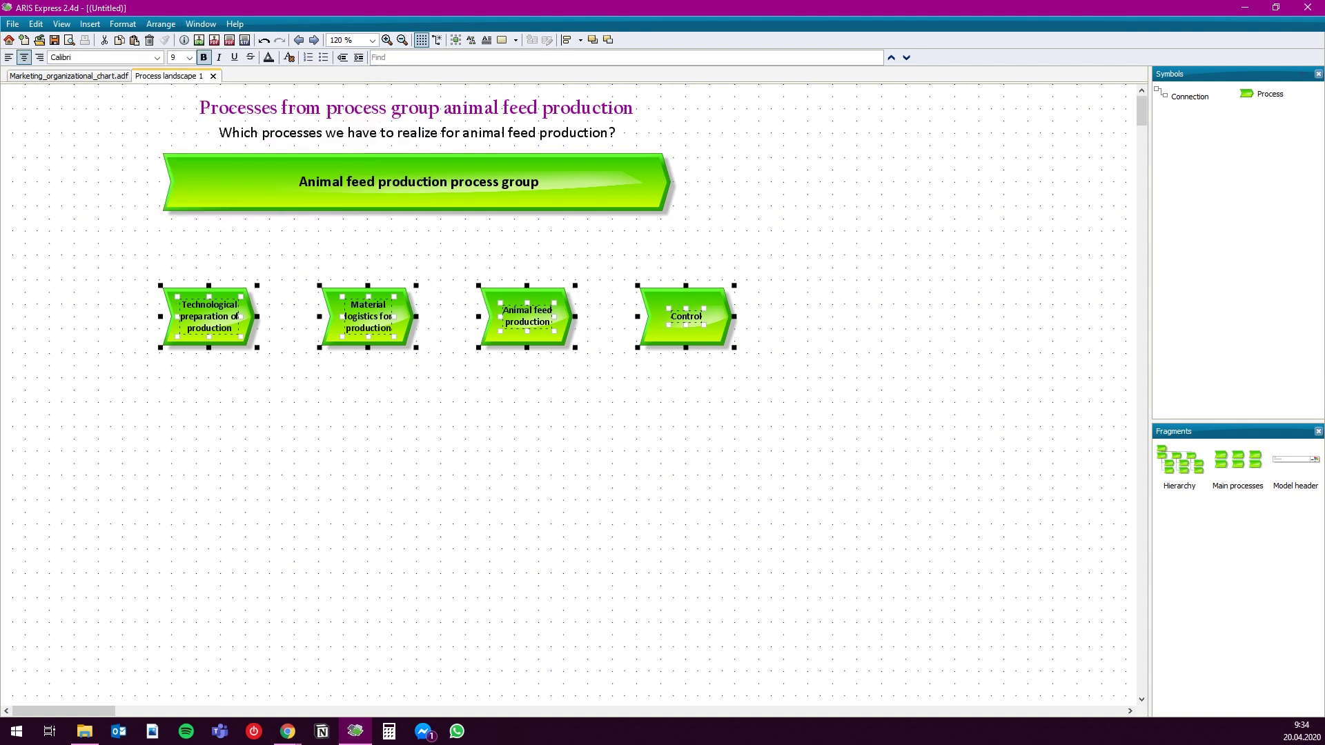
# Move the four lower processes together slightly to the left so the row is centered under the process group
pyautogui.moveTo(131, 229); pyautogui.dragTo(784, 407)
pyautogui.moveTo(686, 334)
pyautogui.mouseDown()
pyautogui.moveTo(649, 333)
pyautogui.moveTo(661, 333)
pyautogui.mouseUp()
pyautogui.click(655, 407)
# Connect the bottom edge of the process group symbol to the Technological preparation of production and Control processes
pyautogui.click(1194, 94)
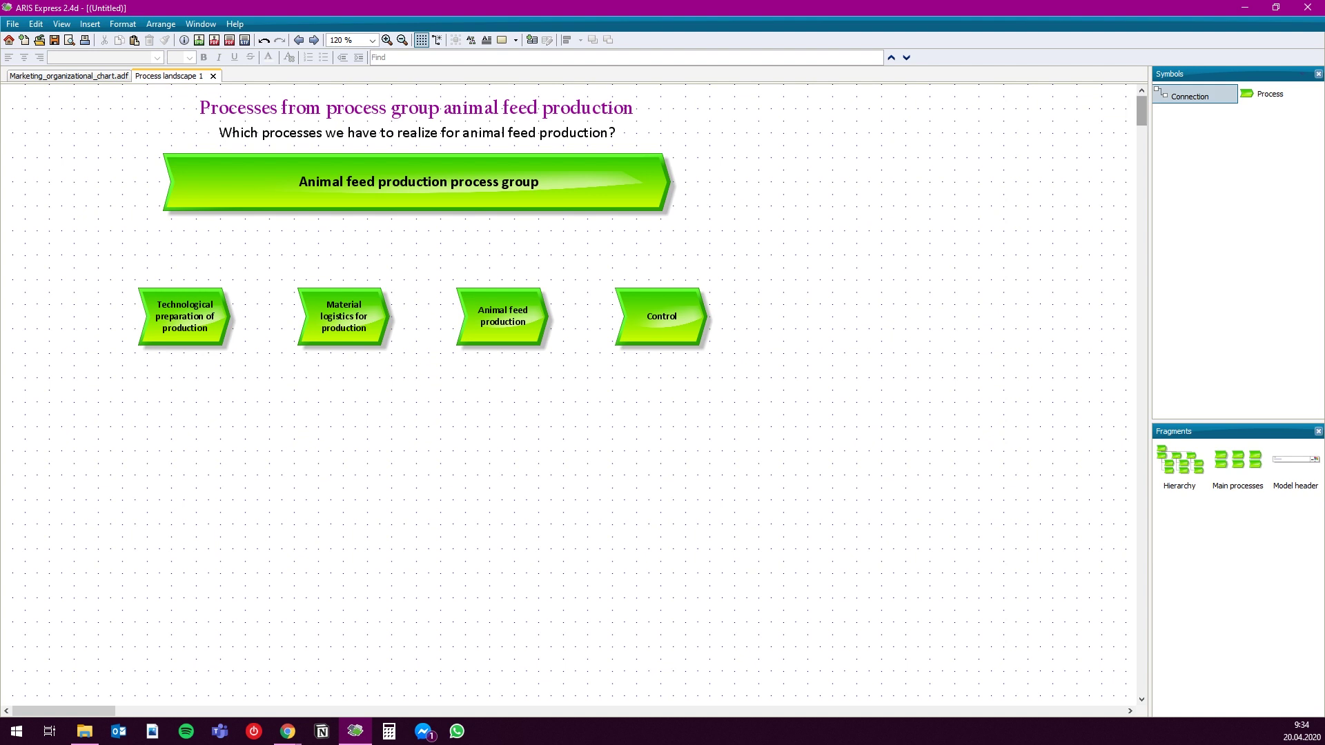
pyautogui.click(428, 209)
pyautogui.click(184, 307)
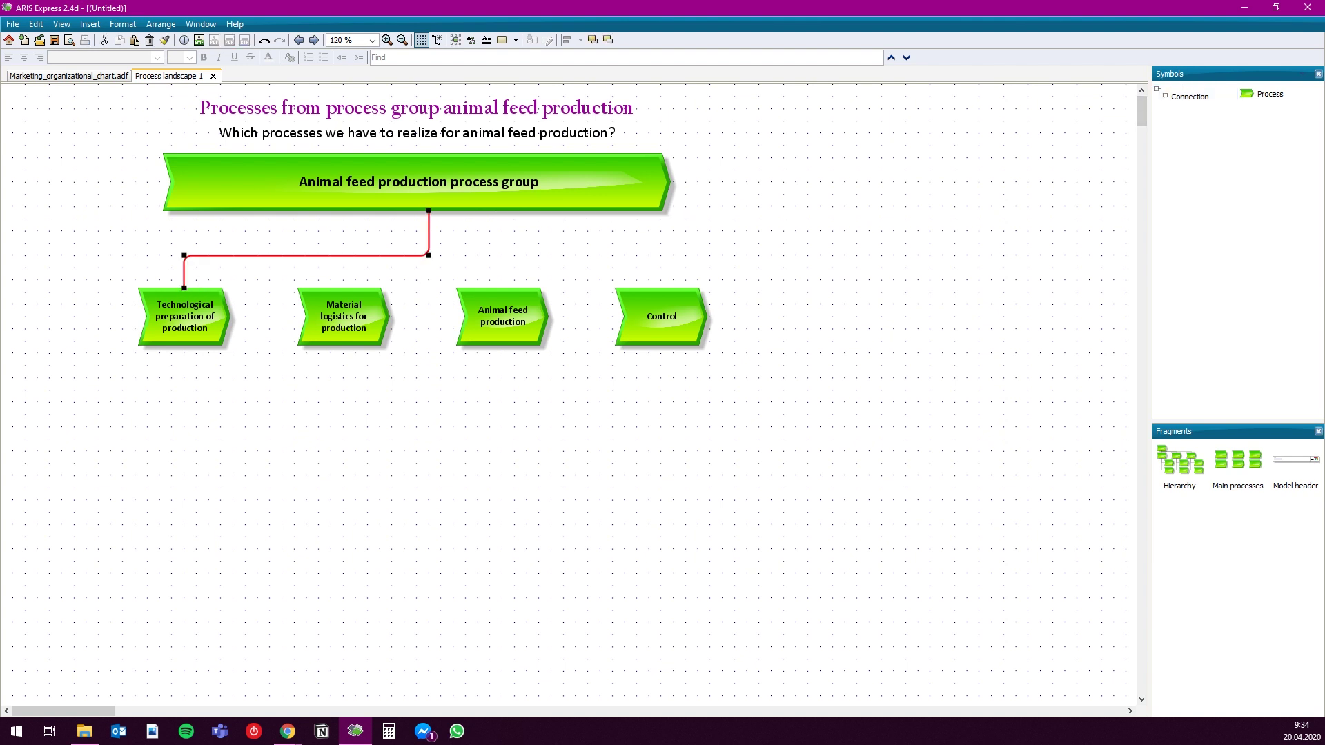
pyautogui.click(1194, 94)
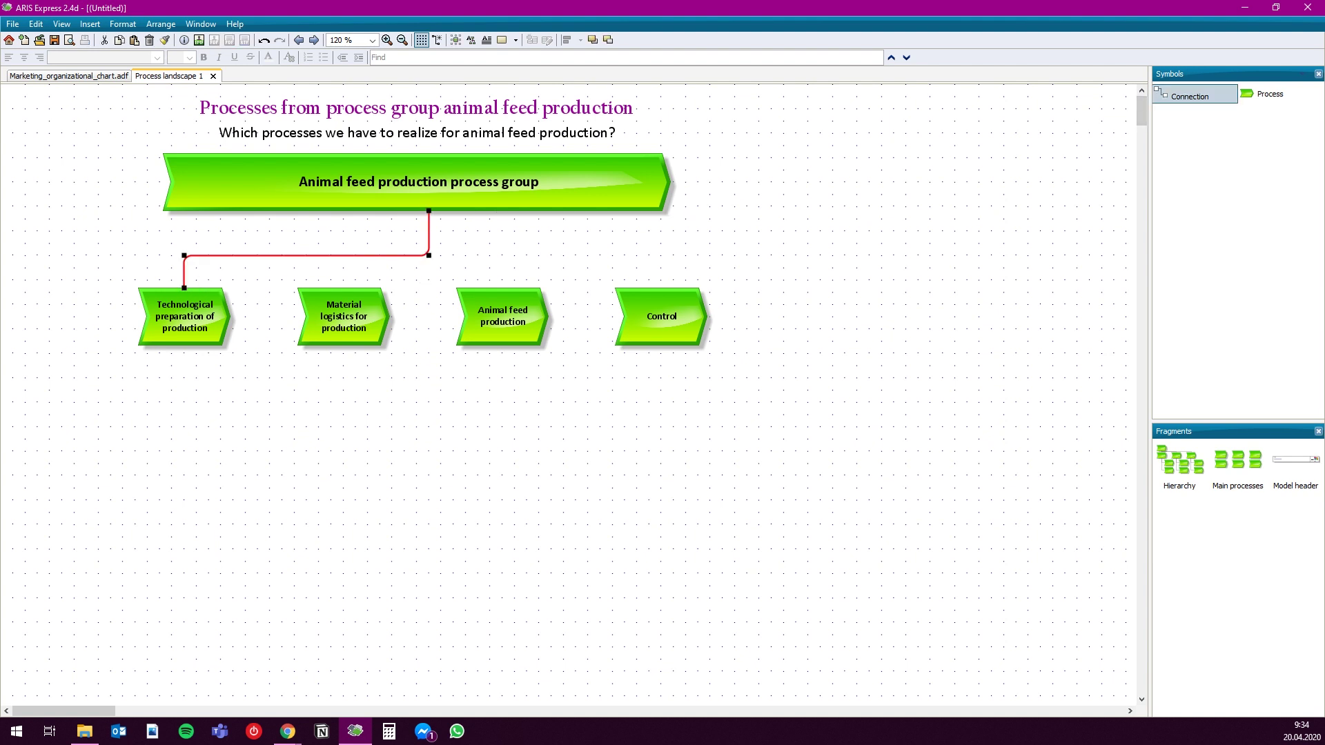
pyautogui.click(416, 211)
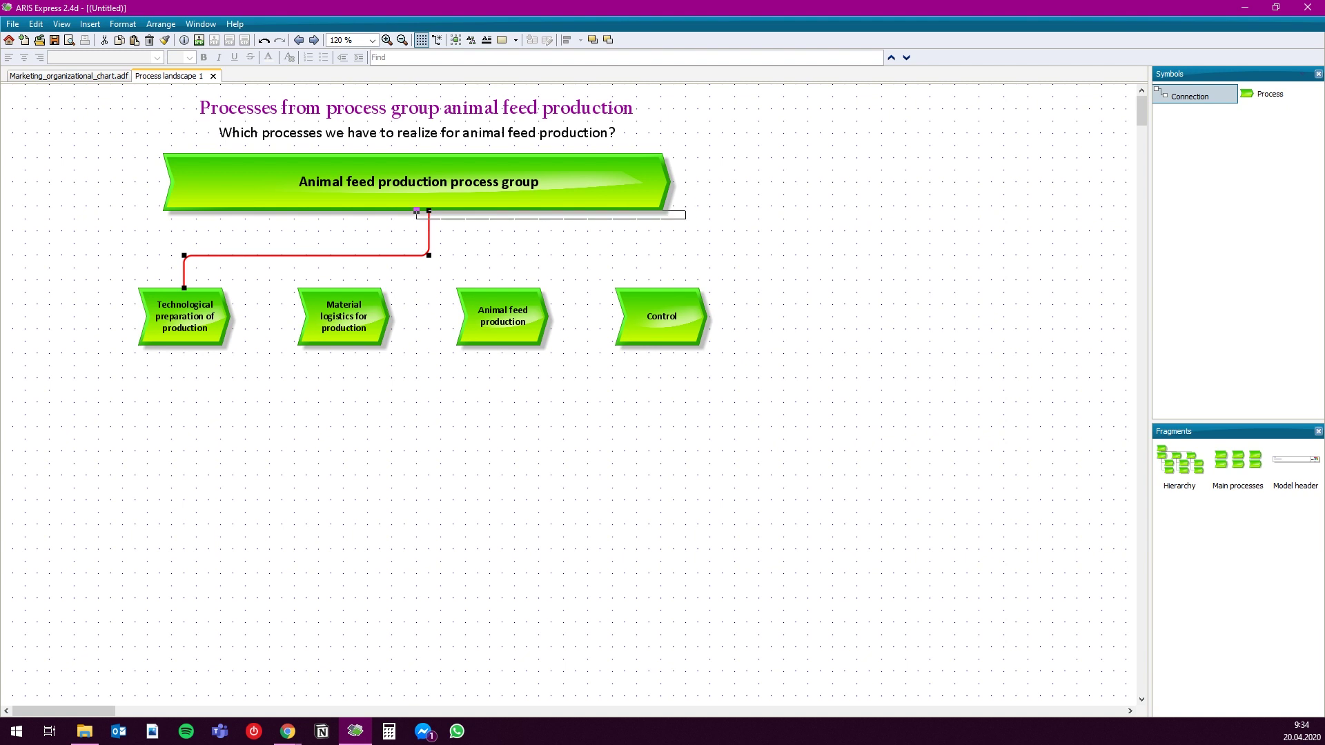
pyautogui.click(661, 289)
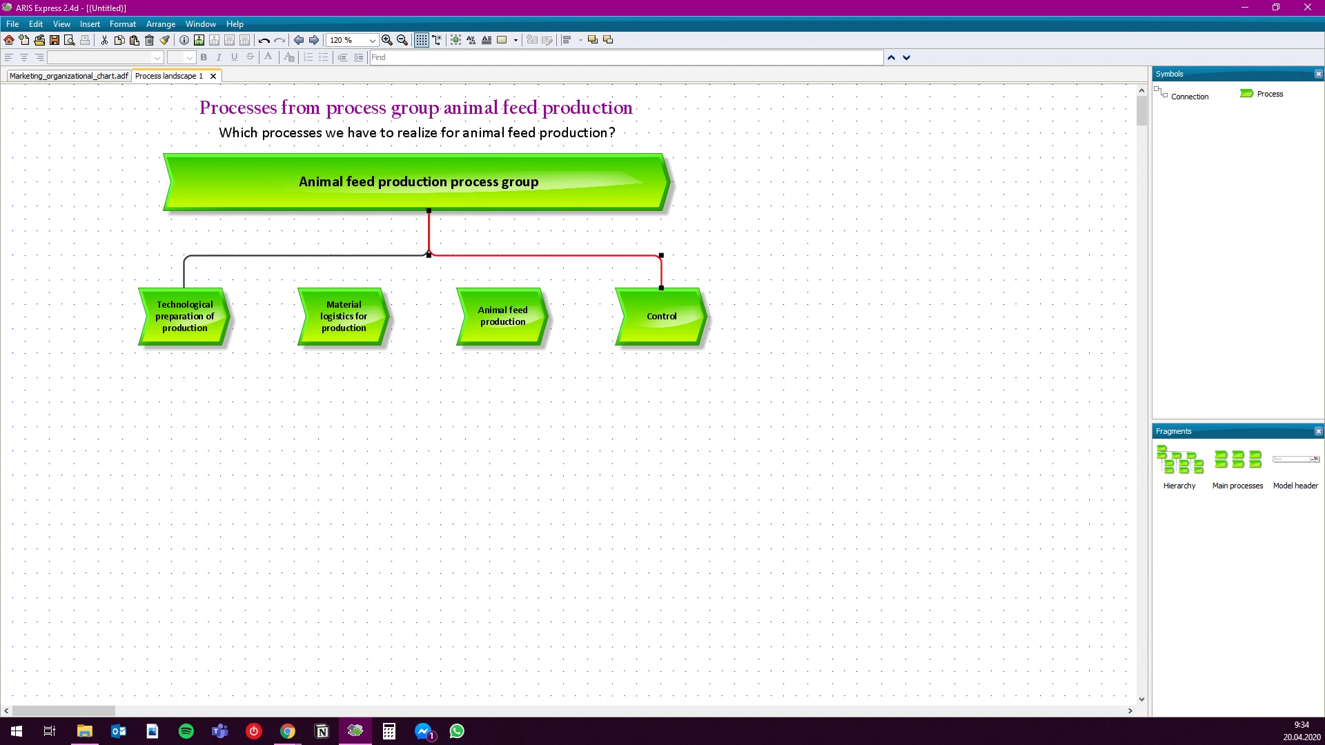
pyautogui.press('Escape')
# Connect the process group symbol to the Material logistics for production and Animal feed production processes
pyautogui.click(1194, 94)
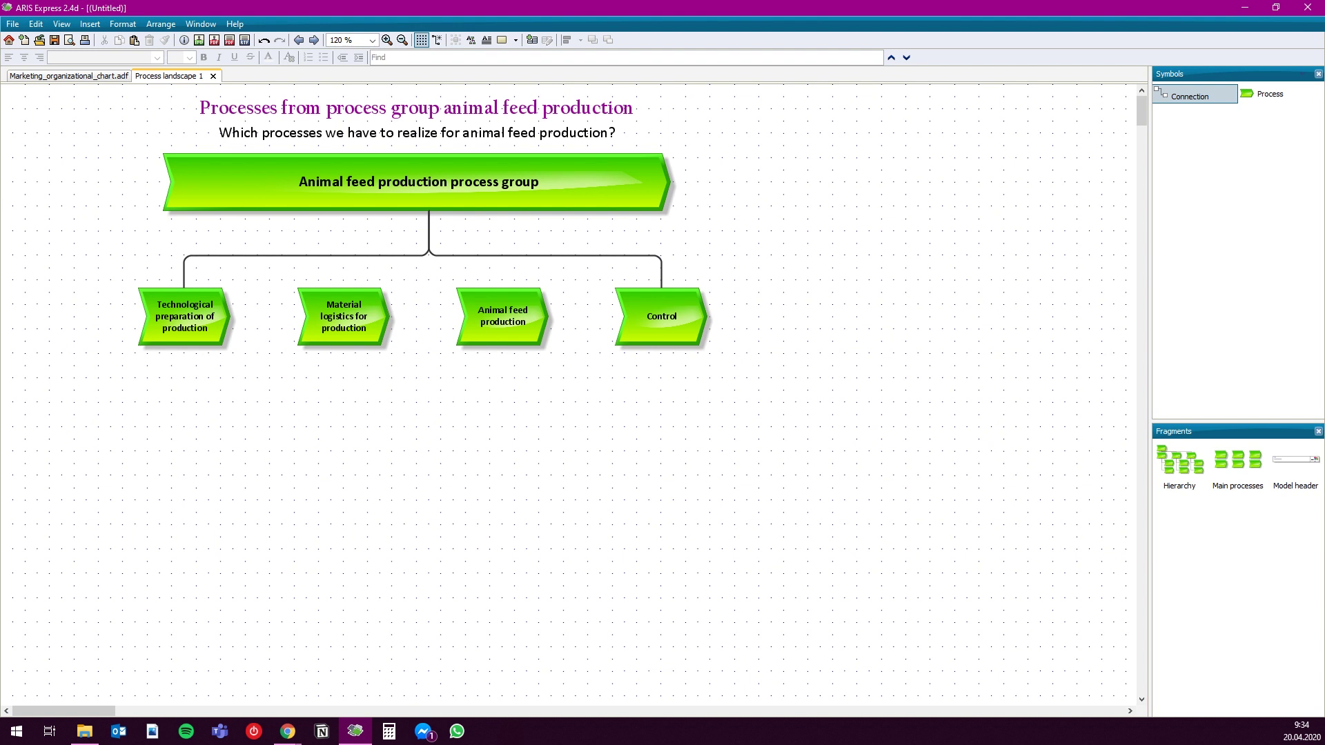
pyautogui.click(428, 210)
pyautogui.click(344, 288)
pyautogui.click(1193, 94)
pyautogui.click(429, 211)
pyautogui.click(503, 287)
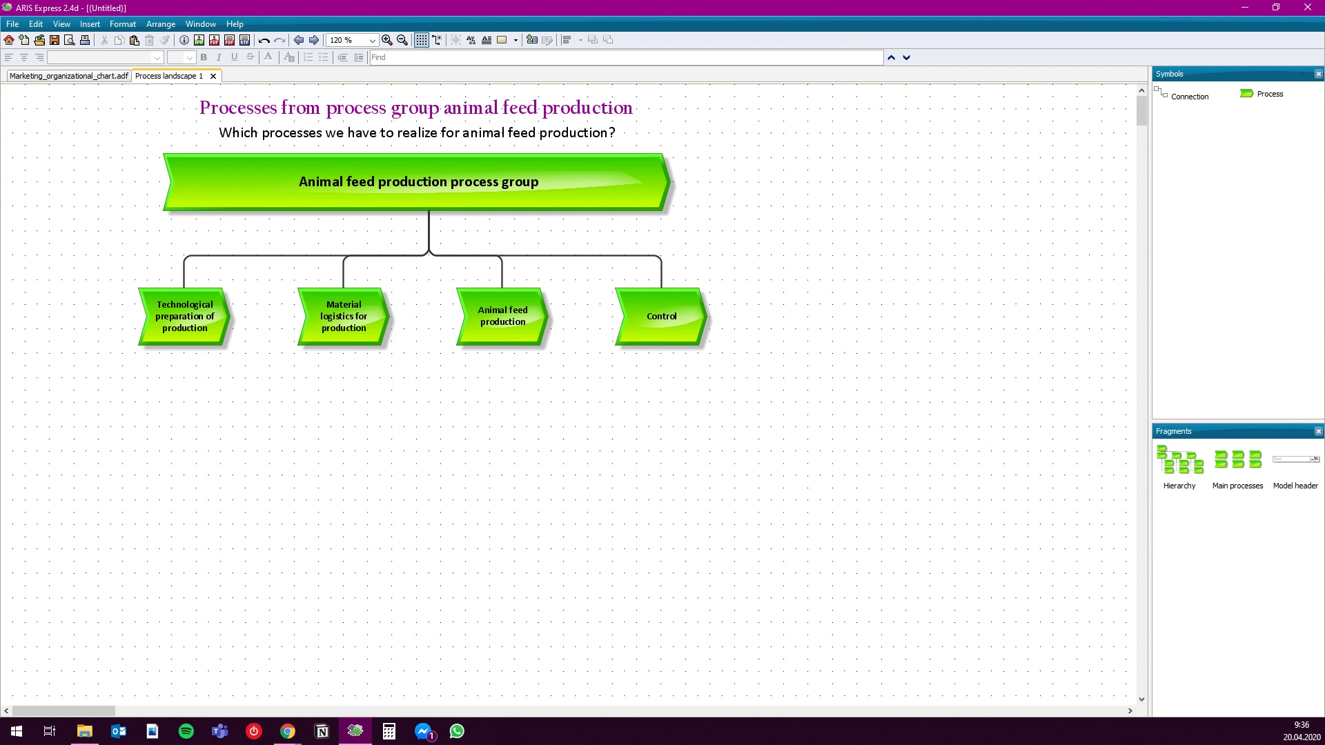
# Create a new model of the Business process type
pyautogui.click(436, 39)
pyautogui.hotkey('ctrl', 'n')
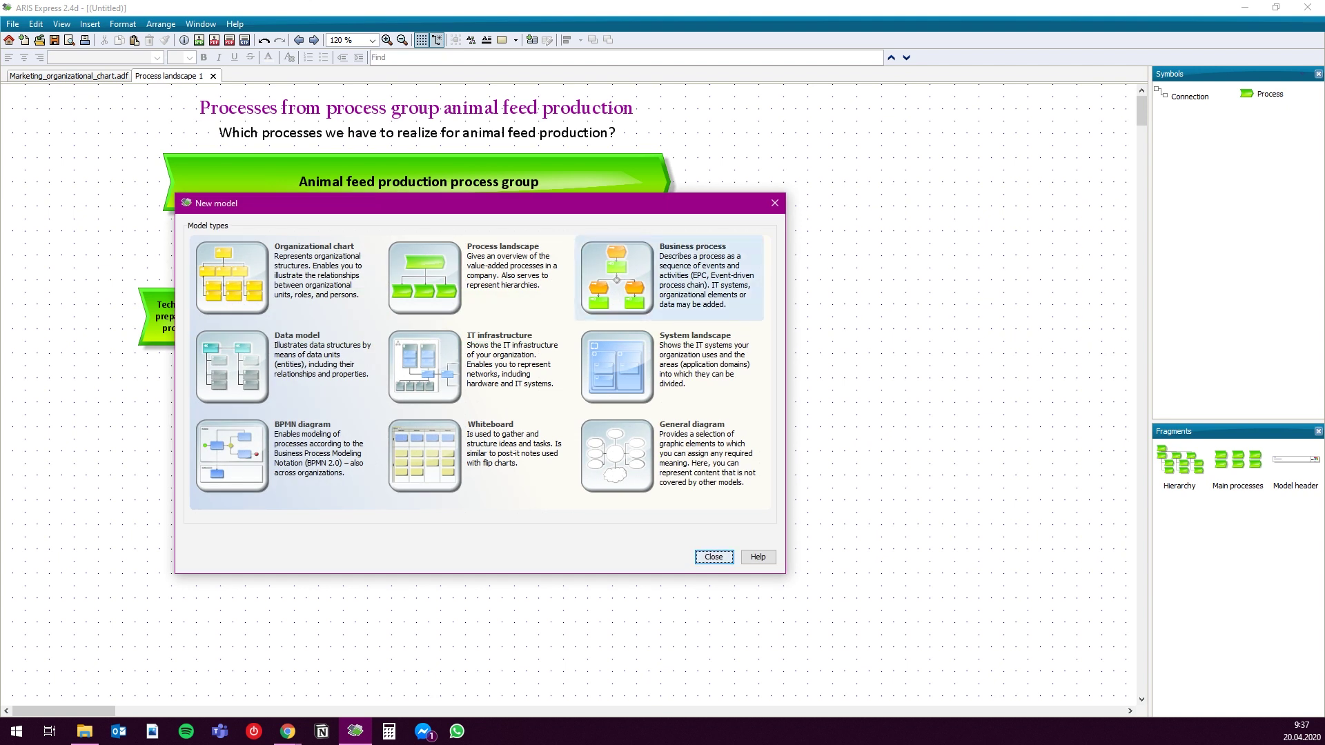
pyautogui.click(641, 278)
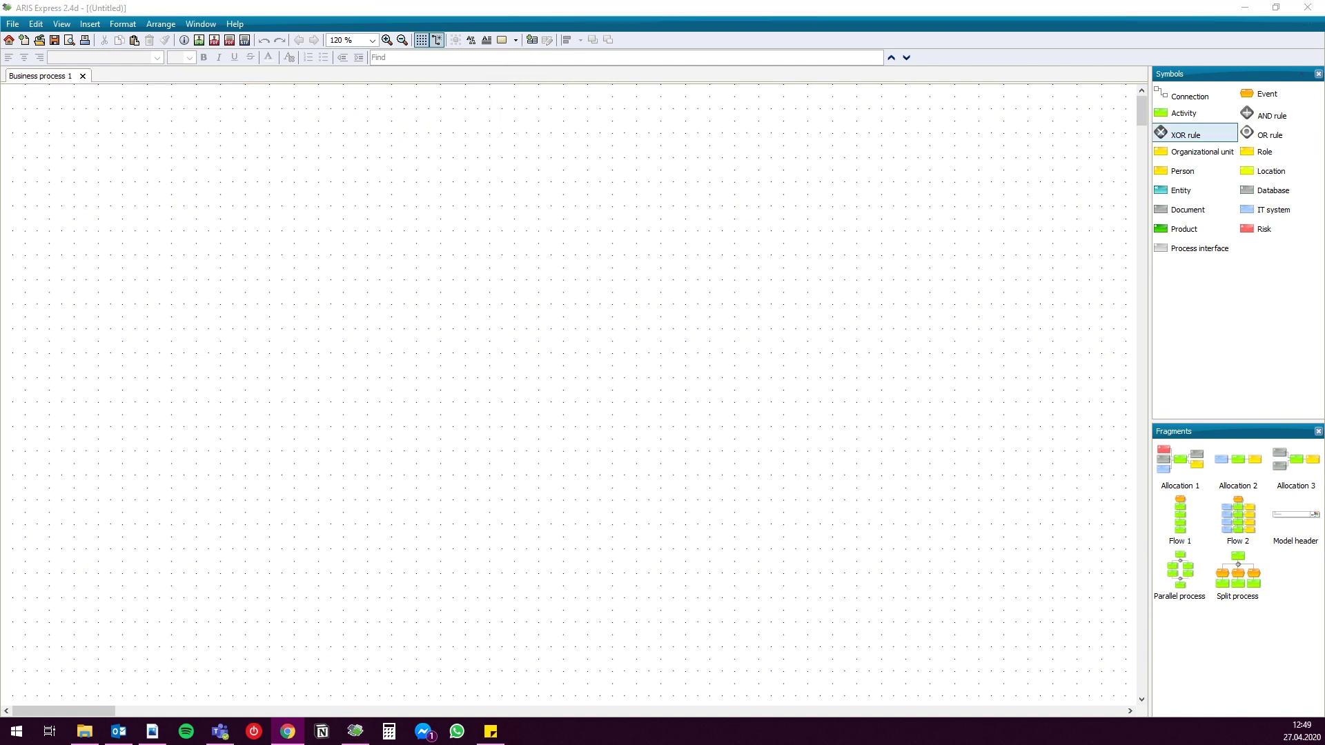
# Place a start event near the top center of the model and label it "Order has been received (objednávka přijata)"
pyautogui.click(1263, 93)
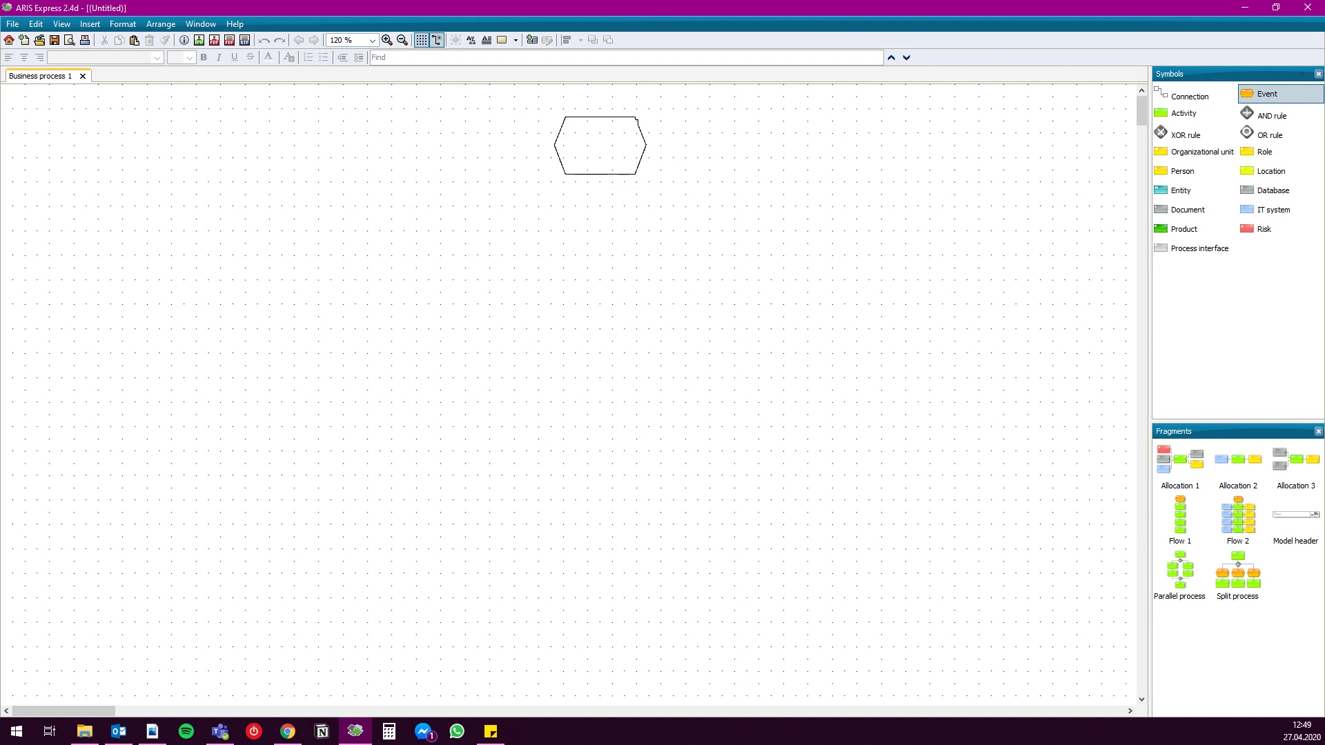
pyautogui.click(564, 133)
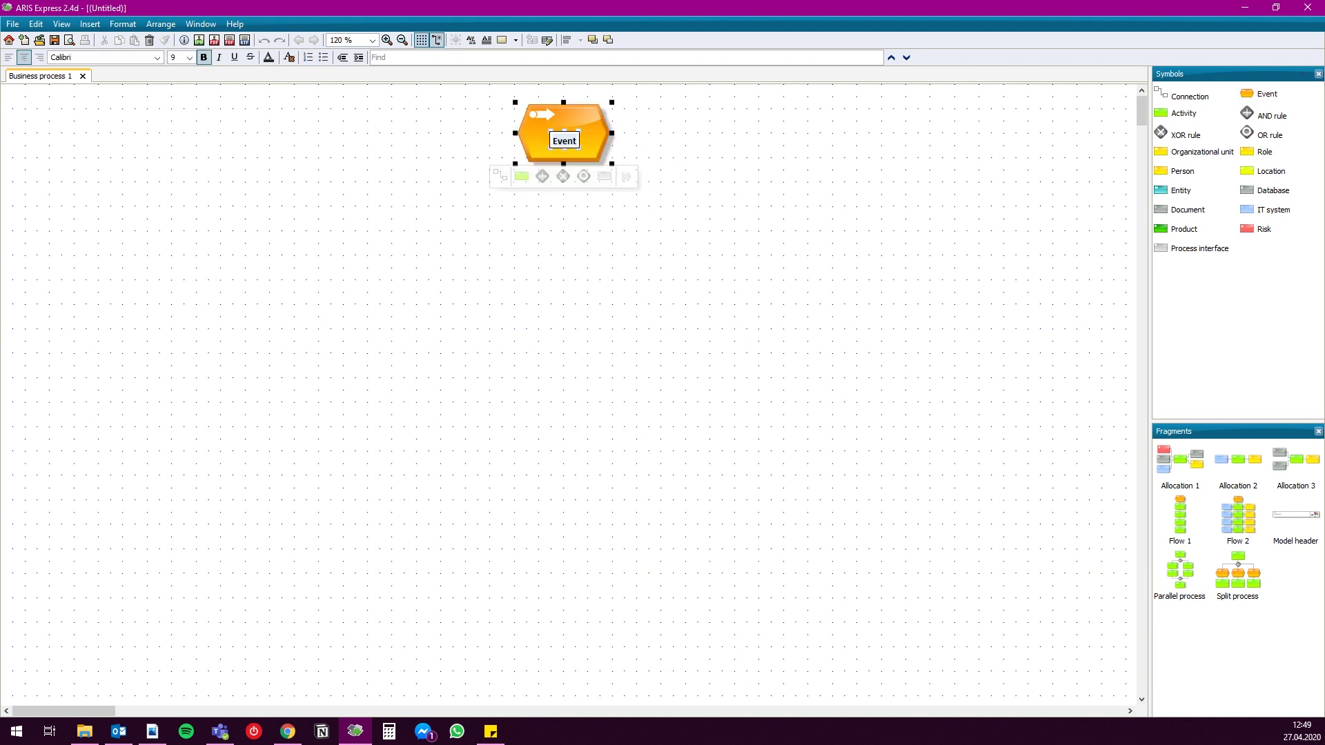
pyautogui.write('Order has been r')
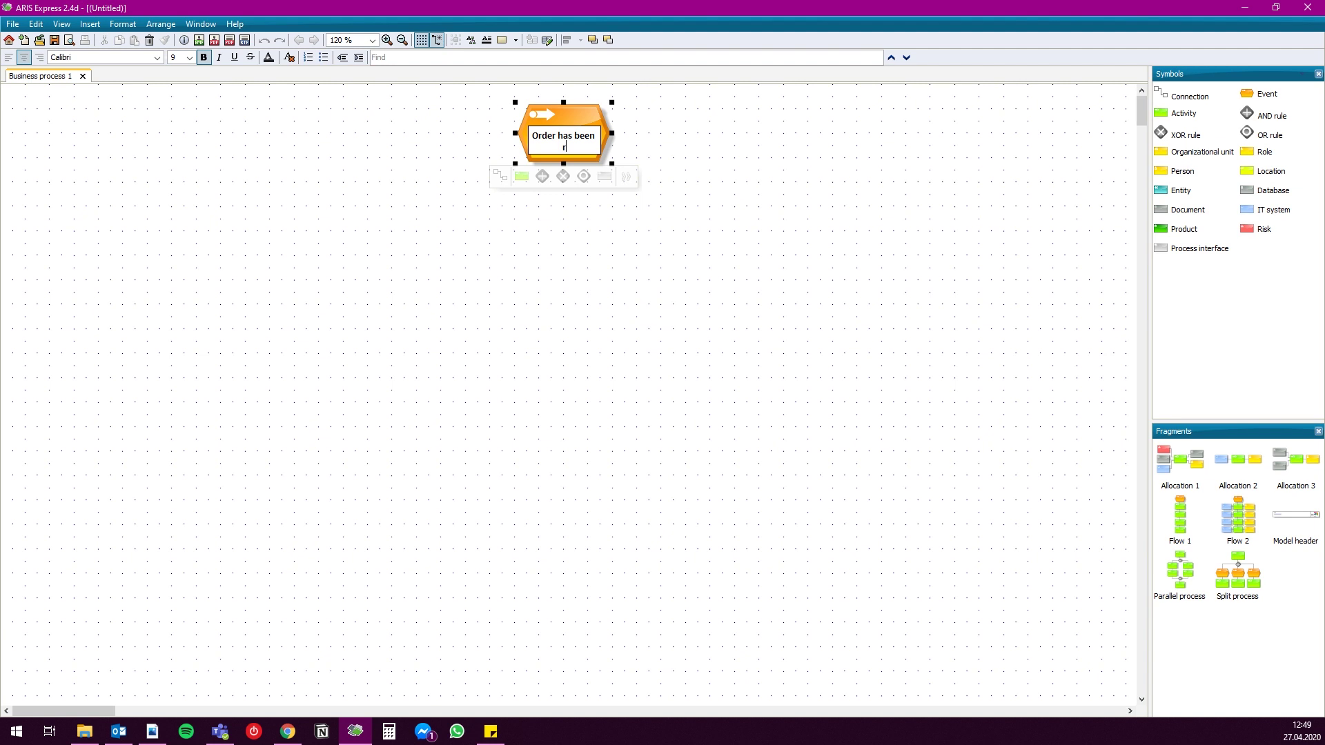
pyautogui.write('eceived')
pyautogui.write(' (objedn')
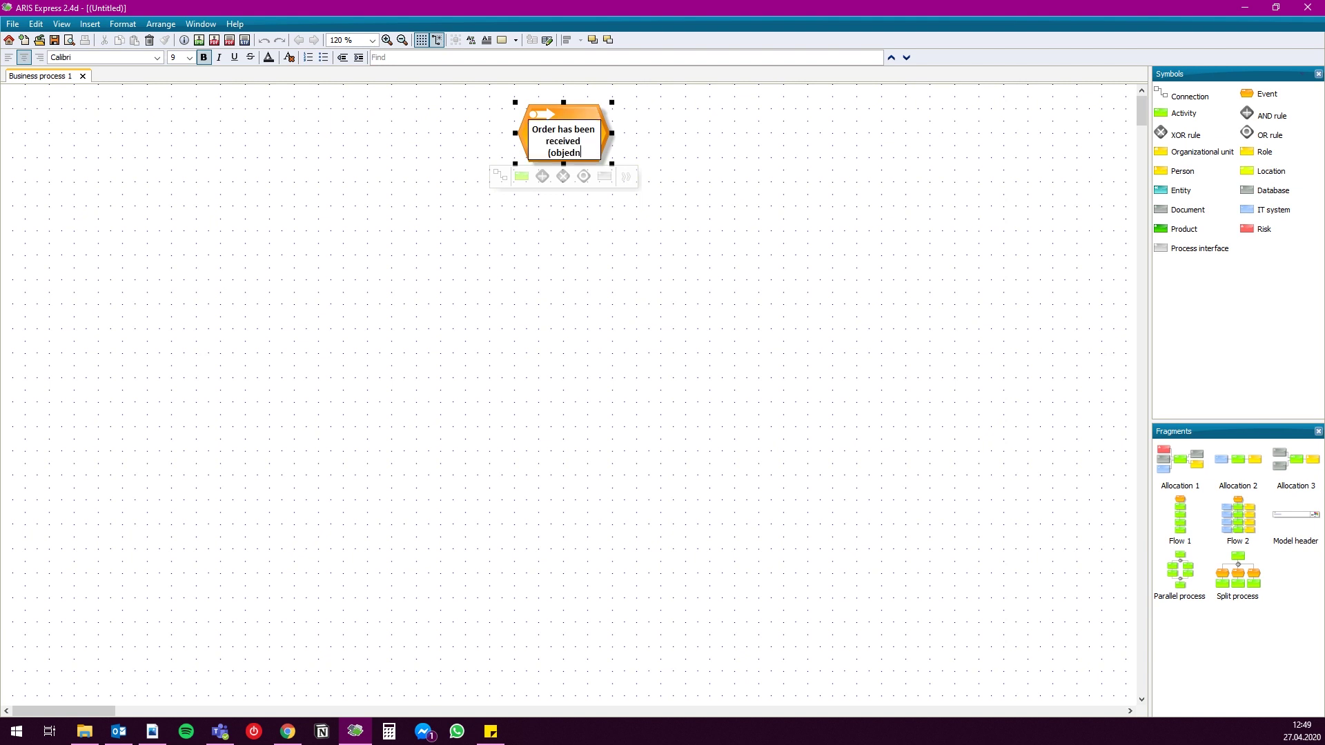
pyautogui.write('ávka přijata)')
pyautogui.press('Return')
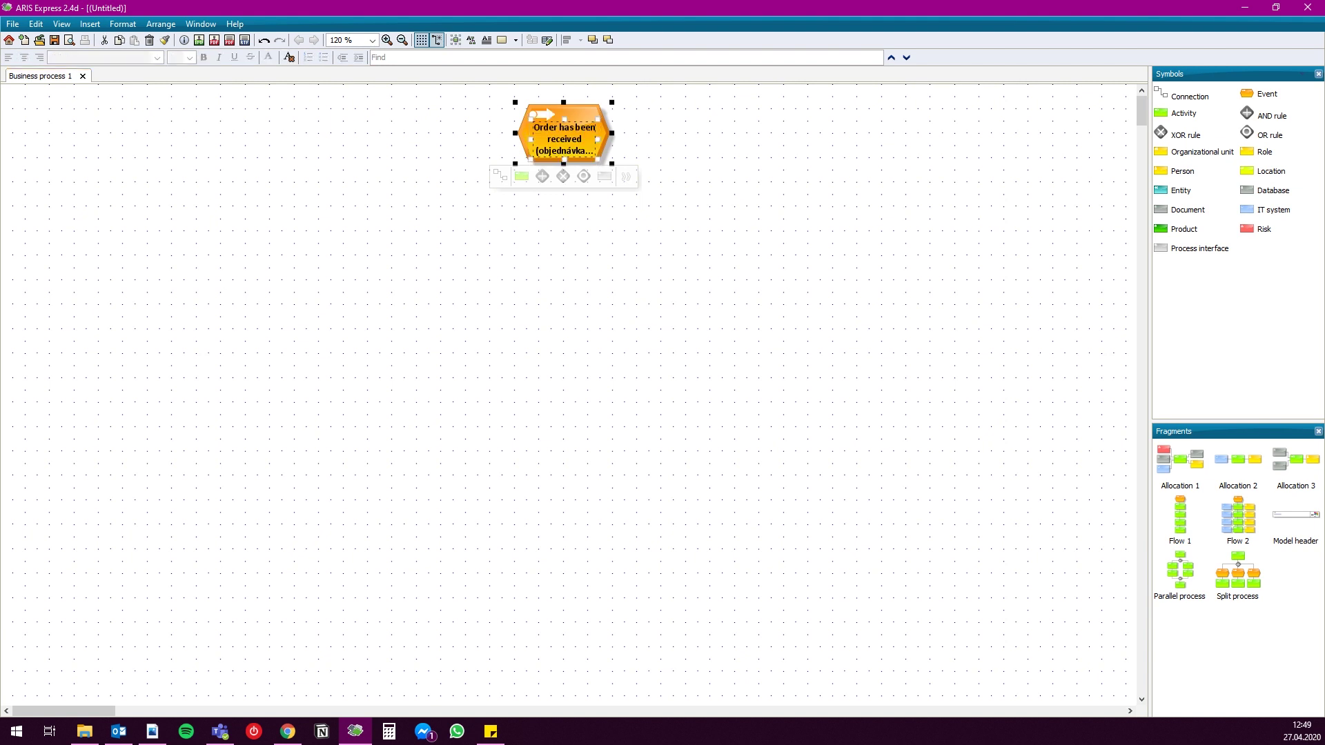
# Stretch the start event downward until its full label fits inside the symbol
pyautogui.click(560, 238)
pyautogui.click(562, 142)
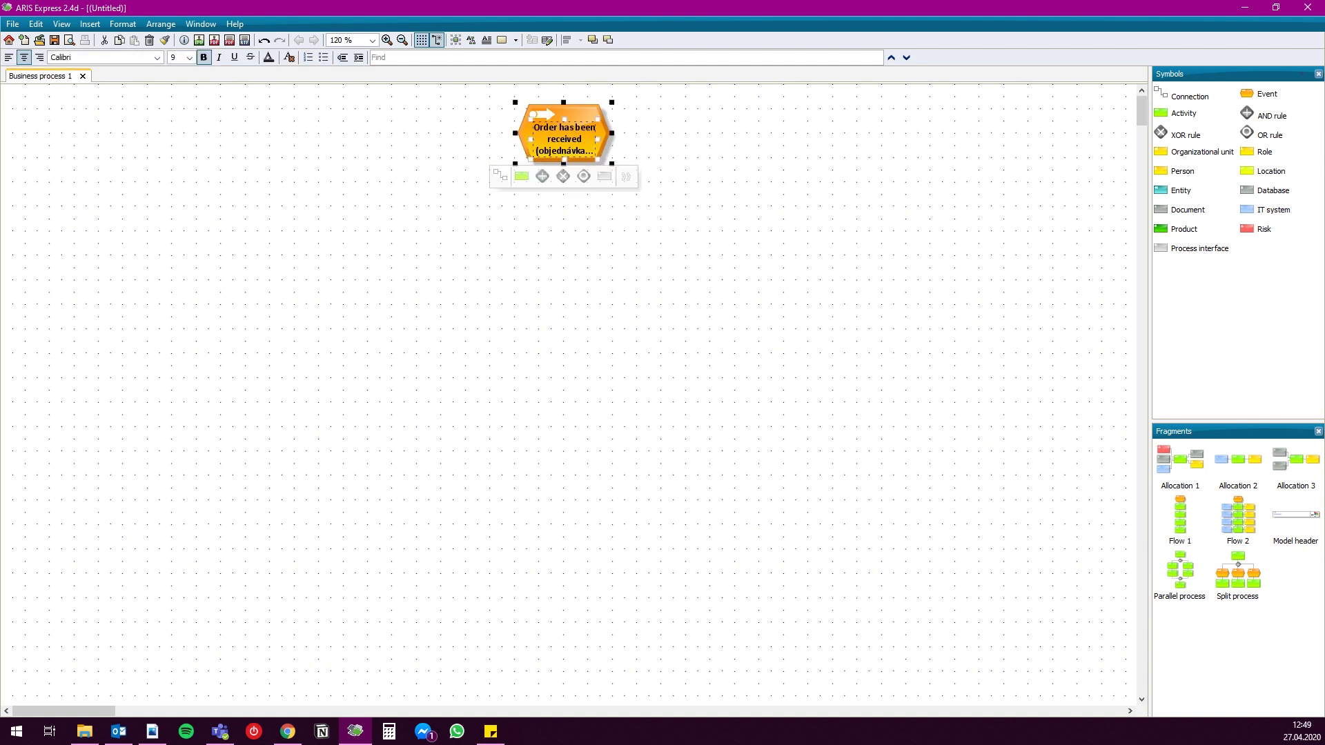
pyautogui.moveTo(563, 164); pyautogui.dragTo(563, 188)
pyautogui.click(565, 242)
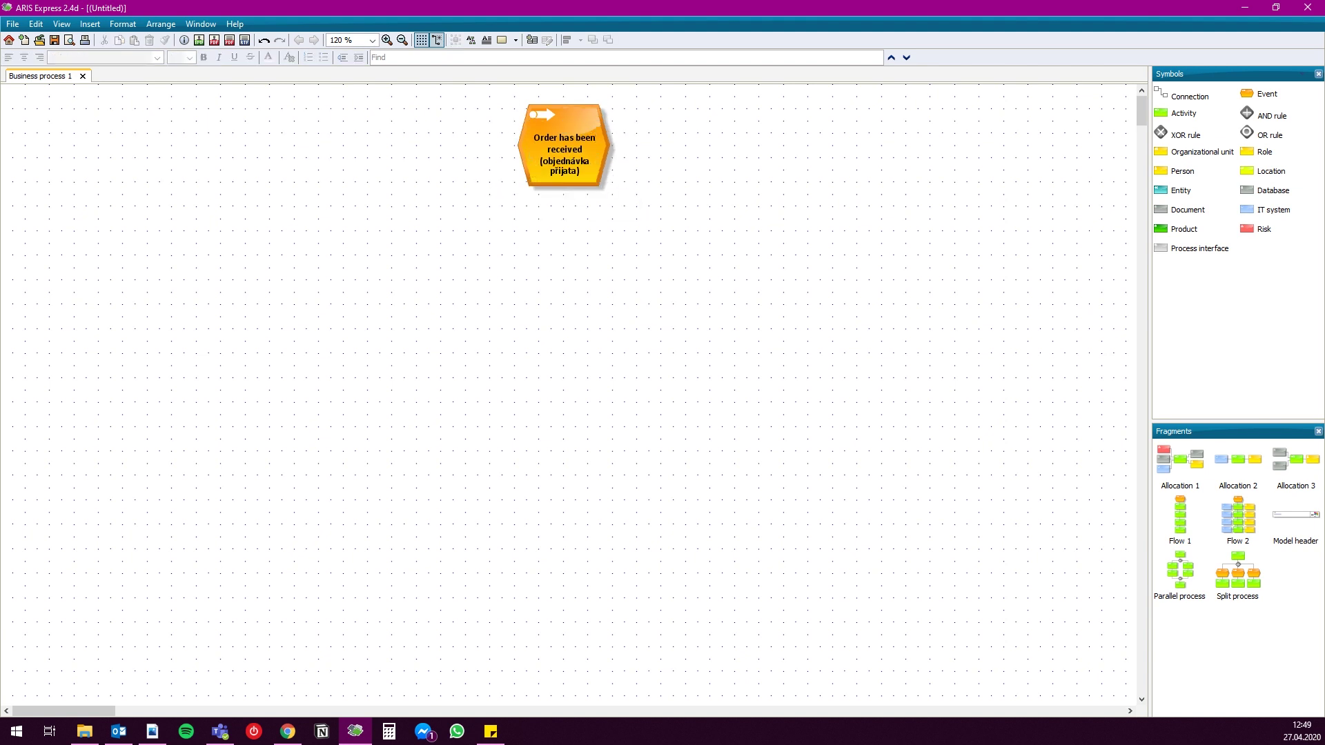
# Add an activity directly below the start event and label it "Order processing (zpracování objednávky)"
pyautogui.click(1183, 113)
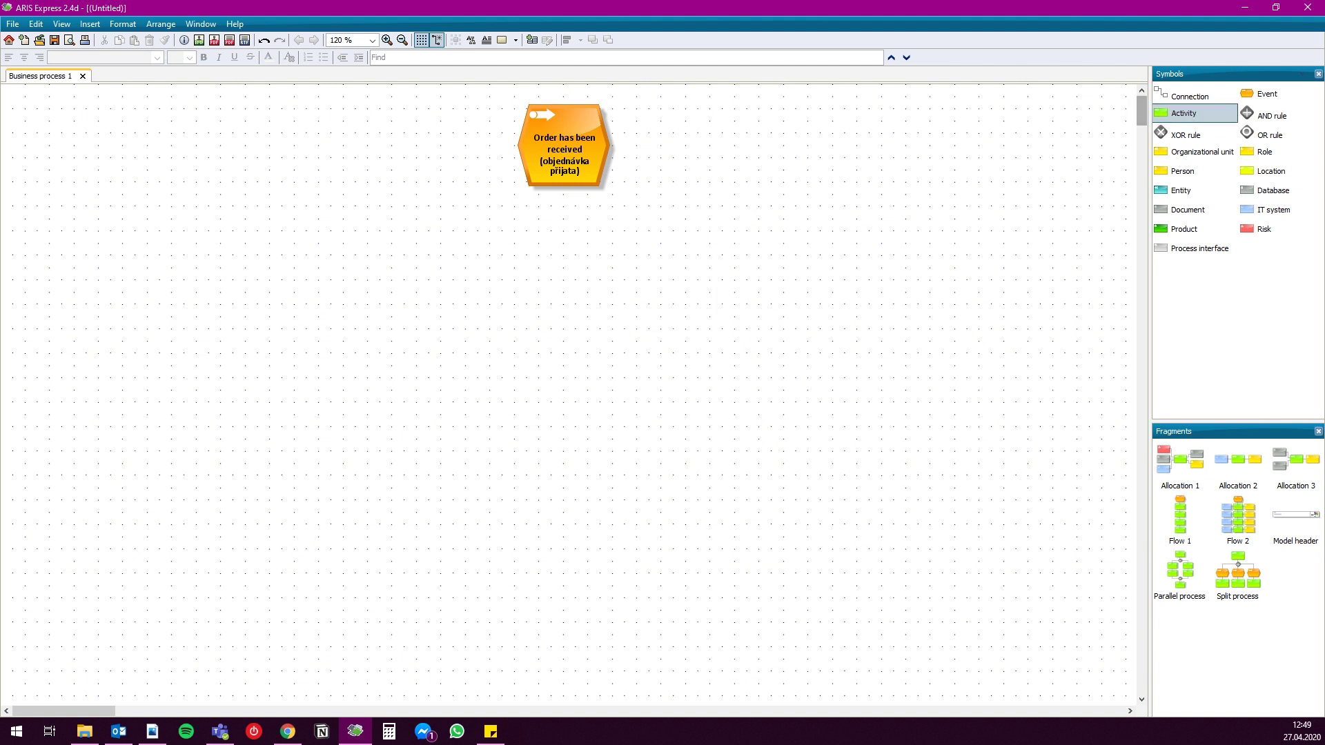
pyautogui.click(563, 268)
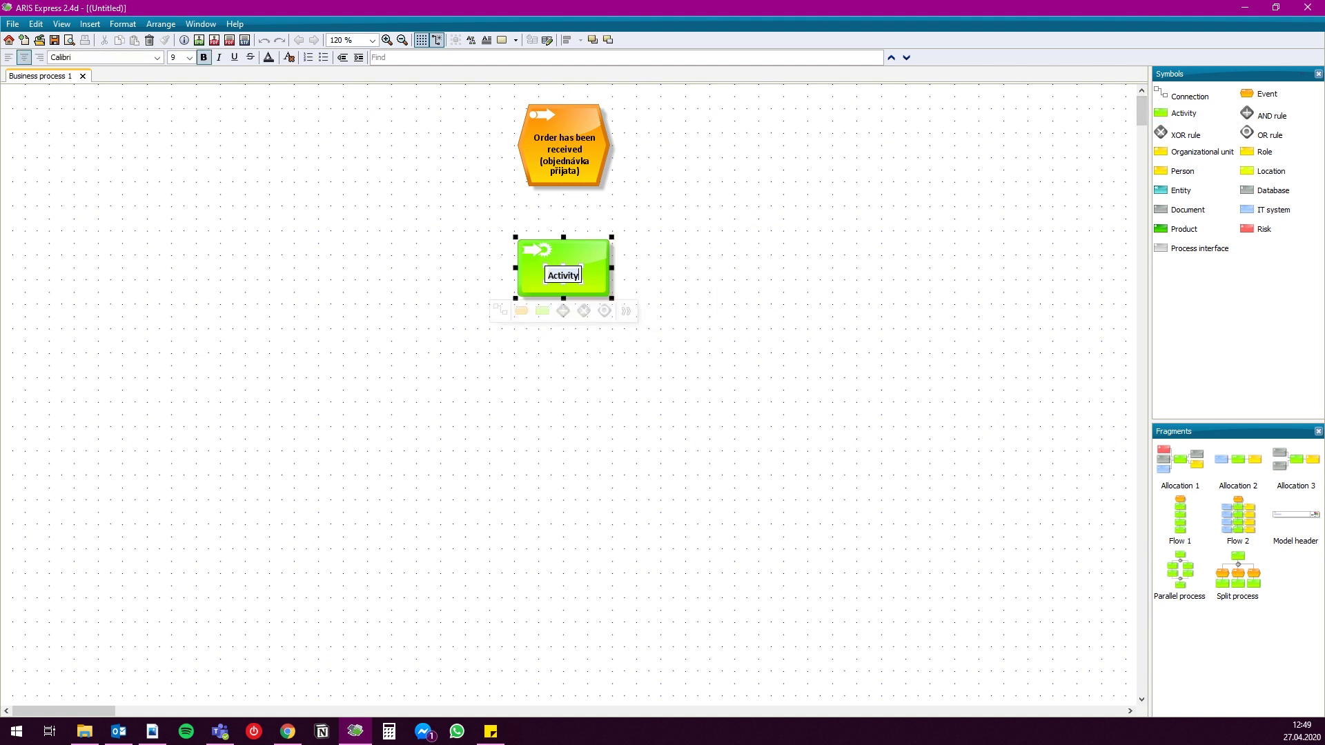
pyautogui.write('Order processin')
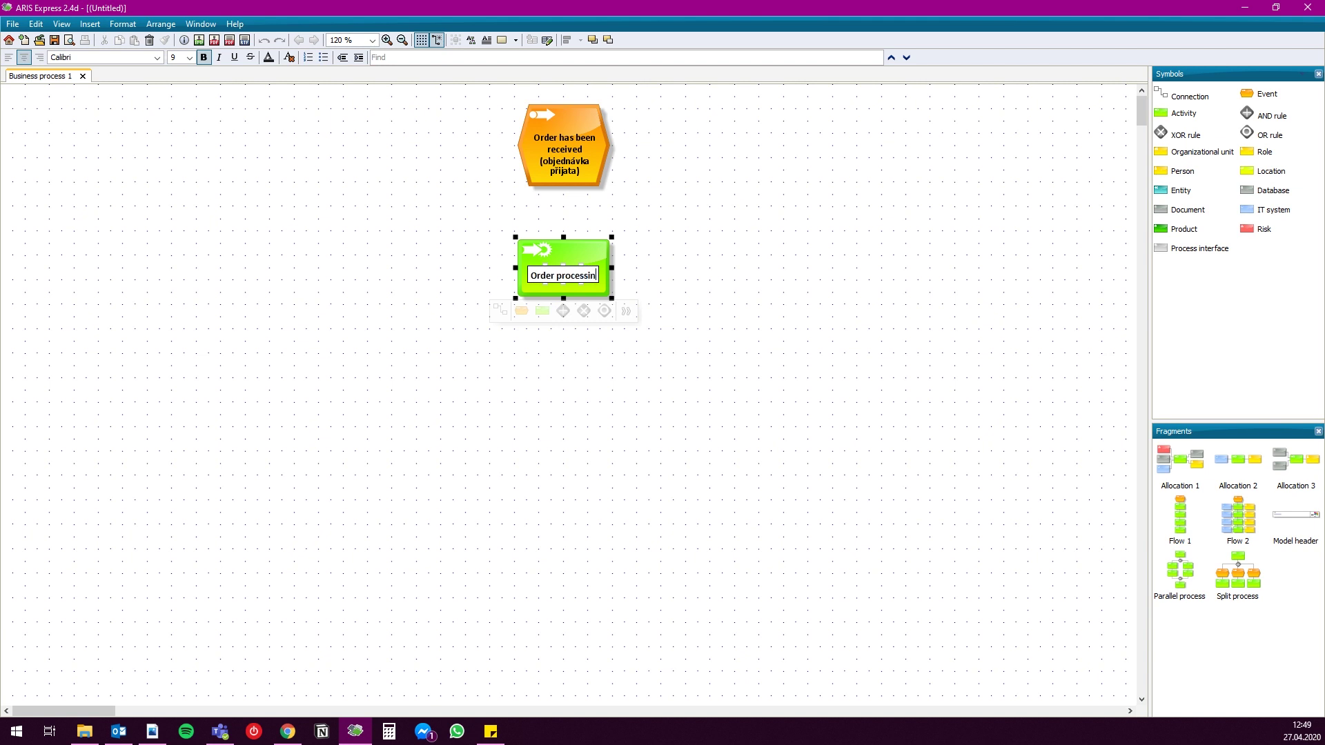
pyautogui.write('g (zpracování objednávky)')
pyautogui.press('Escape')
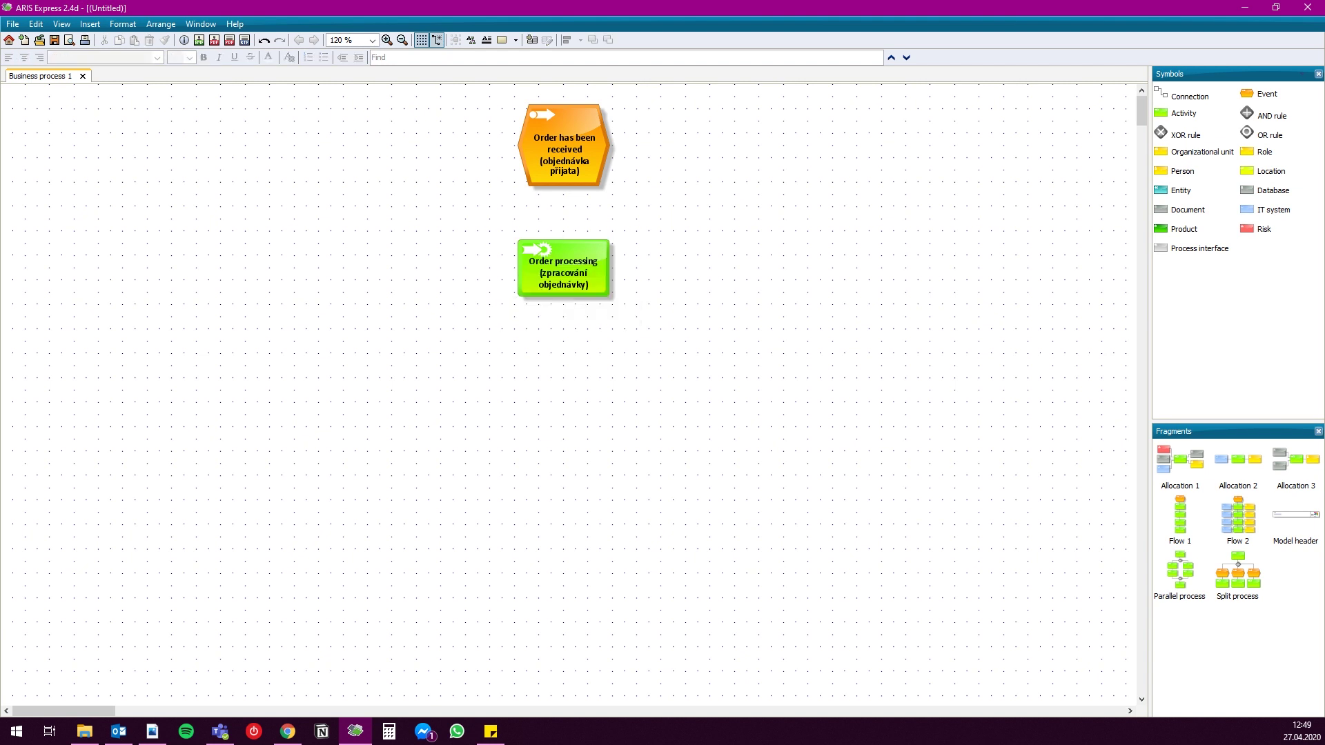
# Add a role to the right of the activity, slightly above it, and label it "Dealer (obchodník)"
pyautogui.click(1263, 152)
pyautogui.click(759, 243)
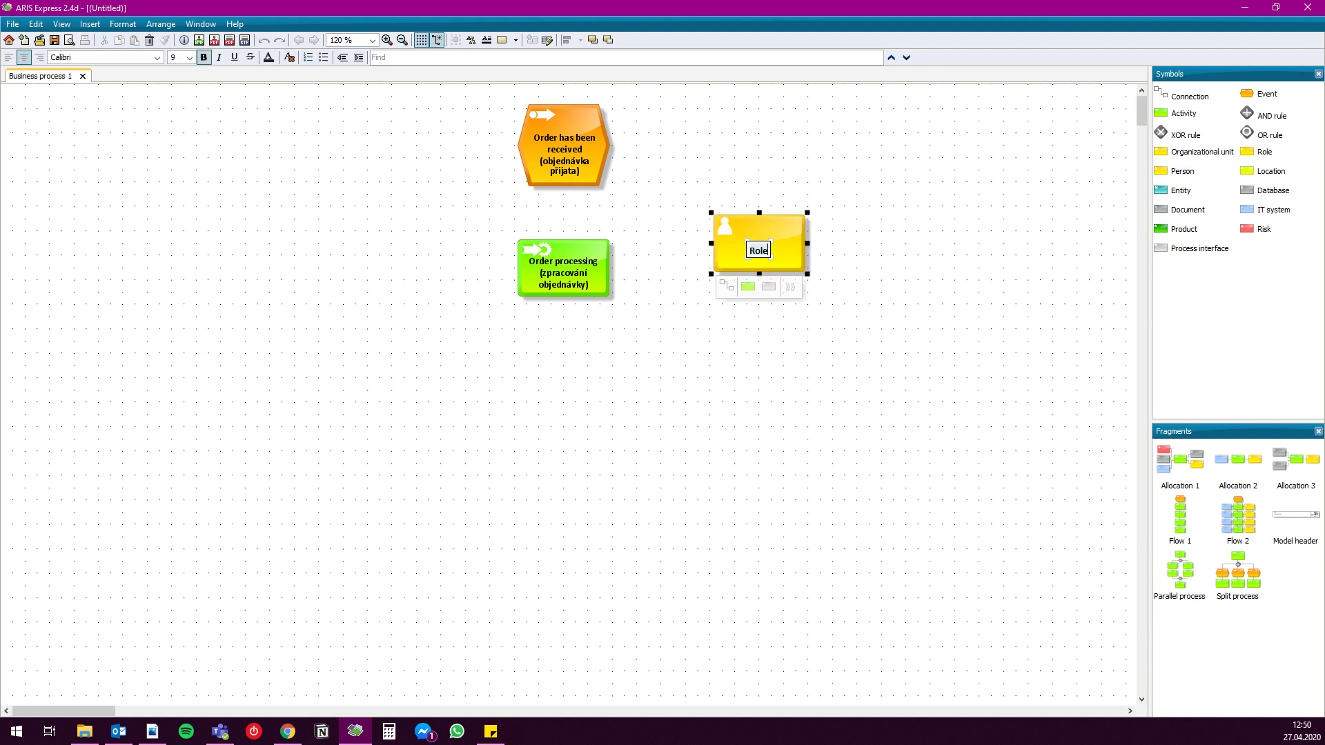
pyautogui.write('Dealer (obchodník)')
pyautogui.press('Return')
pyautogui.press('Escape')
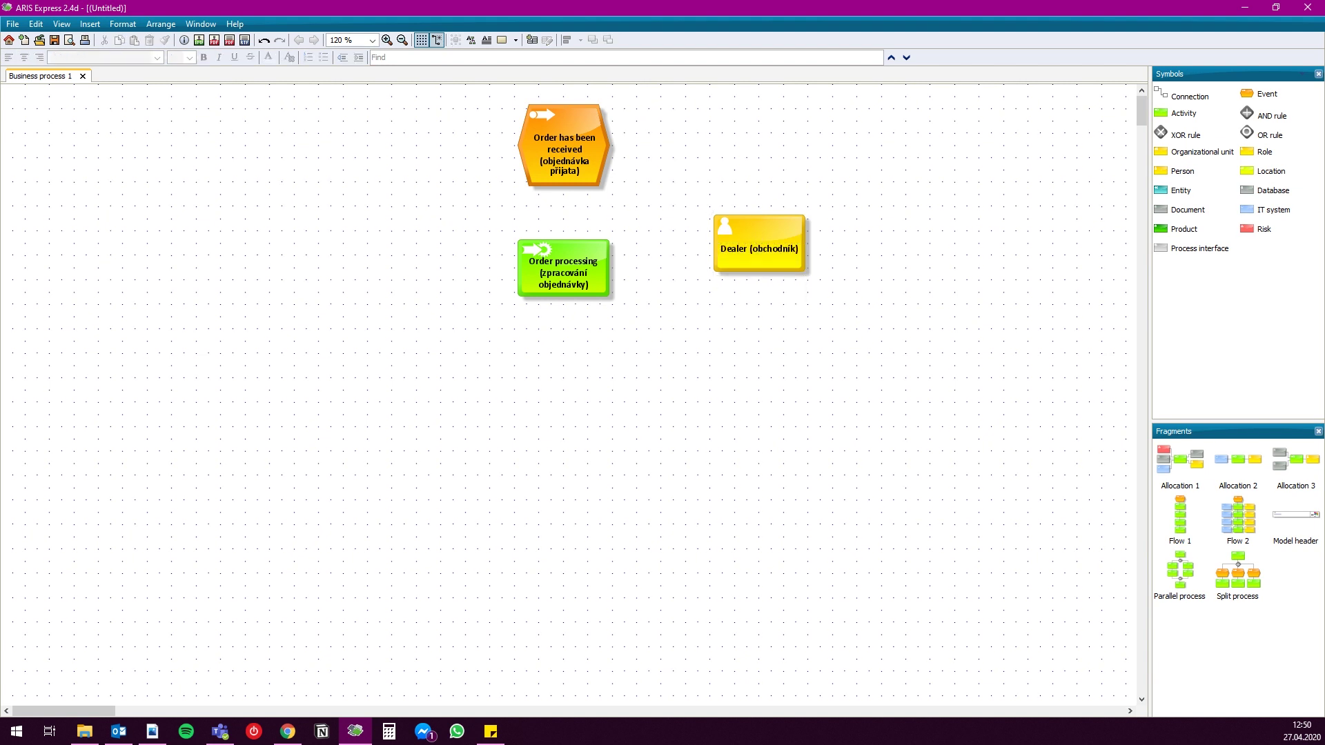
# Stack an IT system labeled "ERP system" and a product labeled "Goods (zboží)" below the Dealer role
pyautogui.moveTo(1266, 210); pyautogui.dragTo(759, 316)
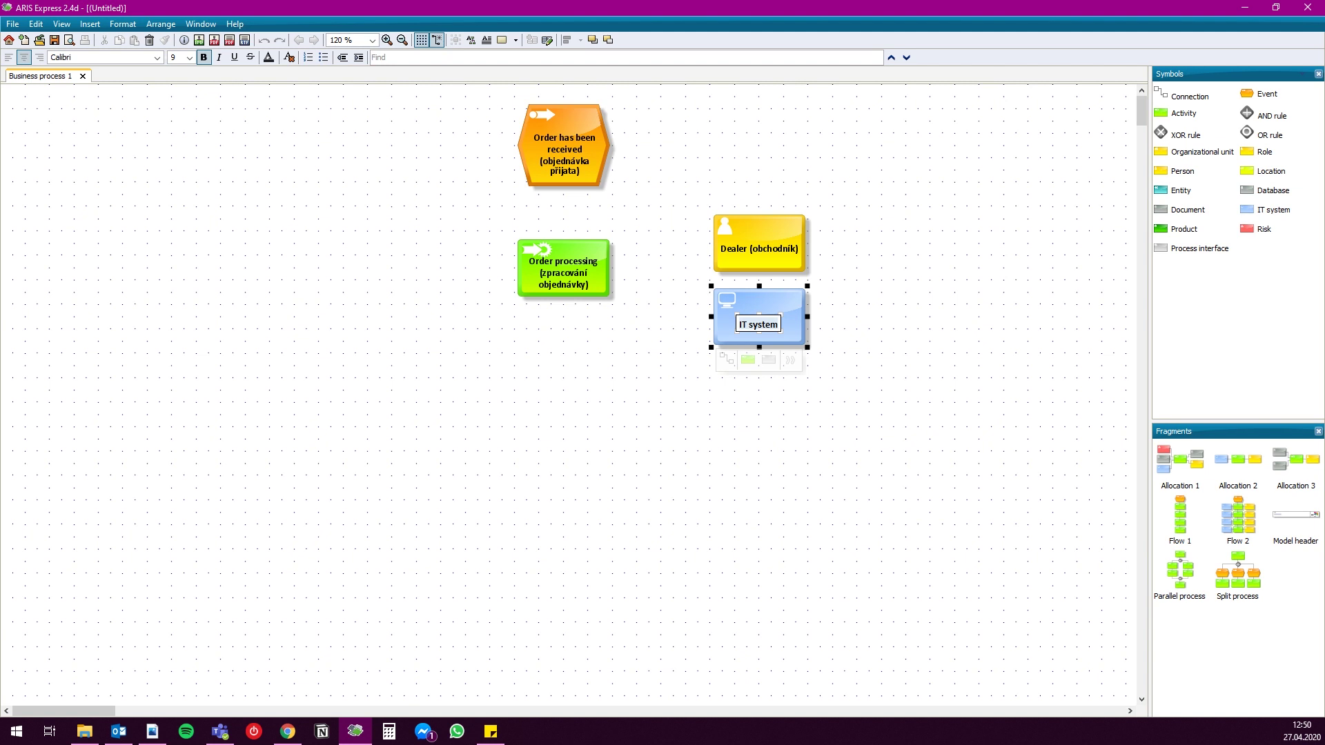
pyautogui.write('ERP system')
pyautogui.press('Return')
pyautogui.moveTo(1184, 228); pyautogui.dragTo(759, 390)
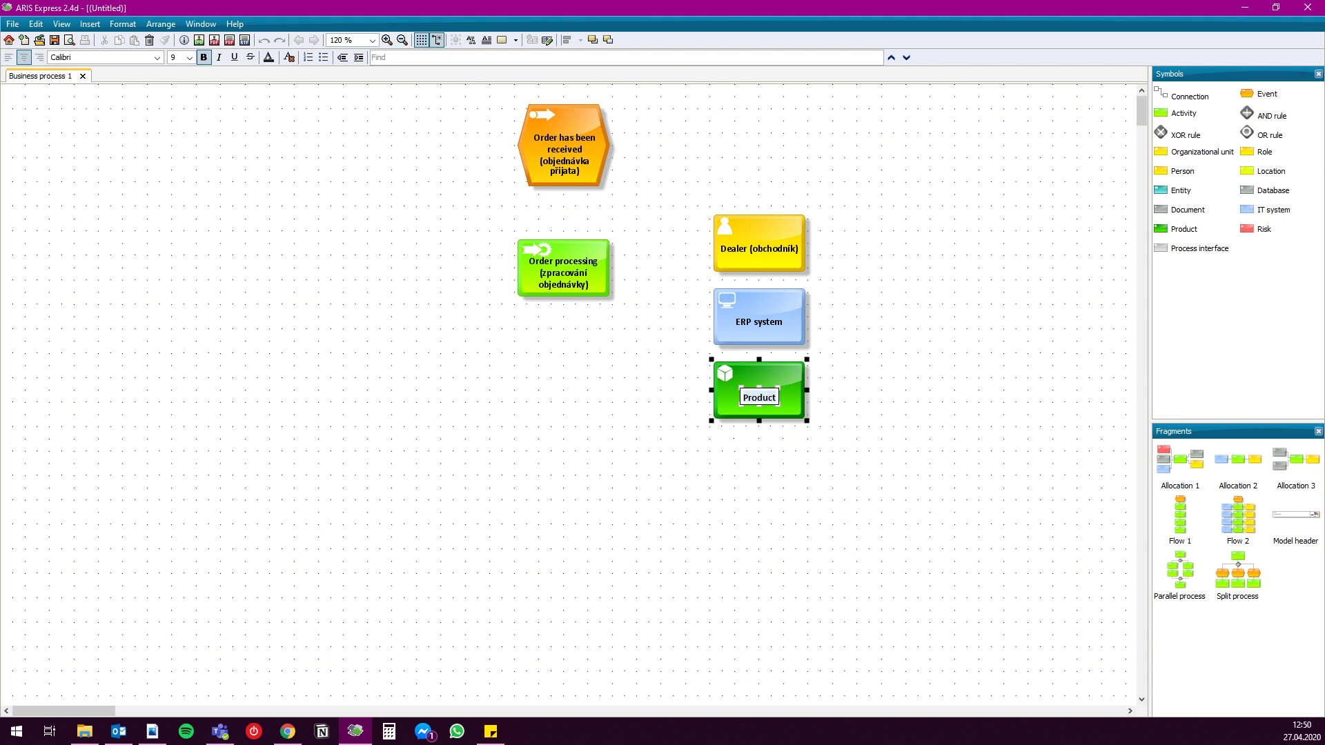
pyautogui.hotkey('ctrl', 'a')
pyautogui.write('Goods (zboží)')
pyautogui.press('Return')
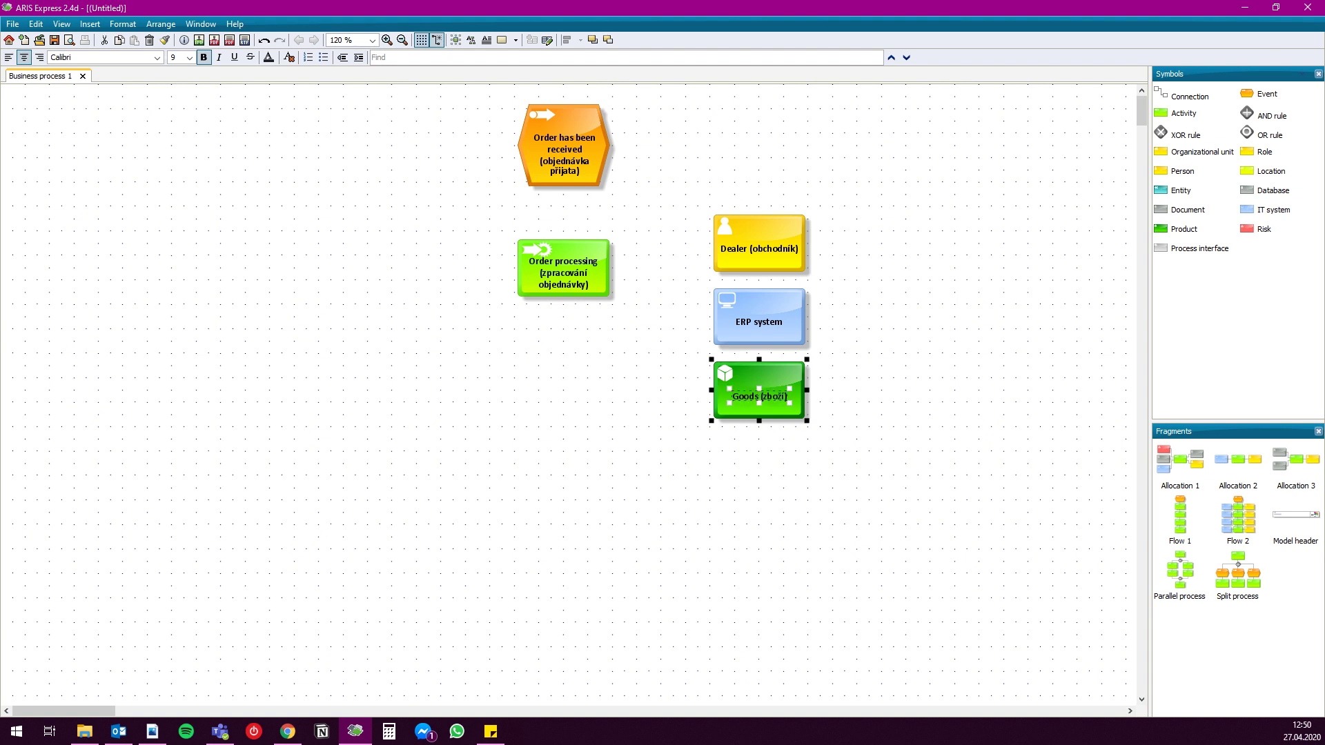
# Add a document to the left of the Order processing activity and label it "Order"
pyautogui.press('Escape')
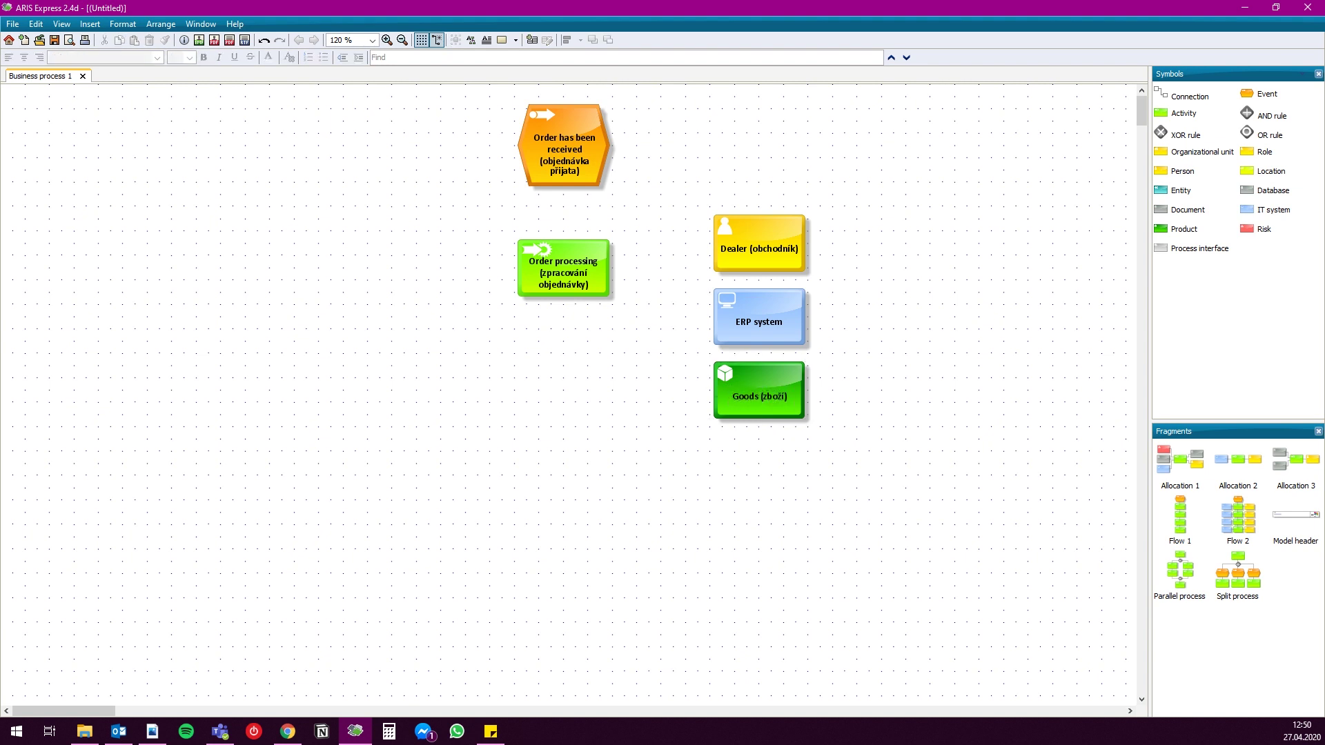
pyautogui.click(1188, 209)
pyautogui.click(381, 268)
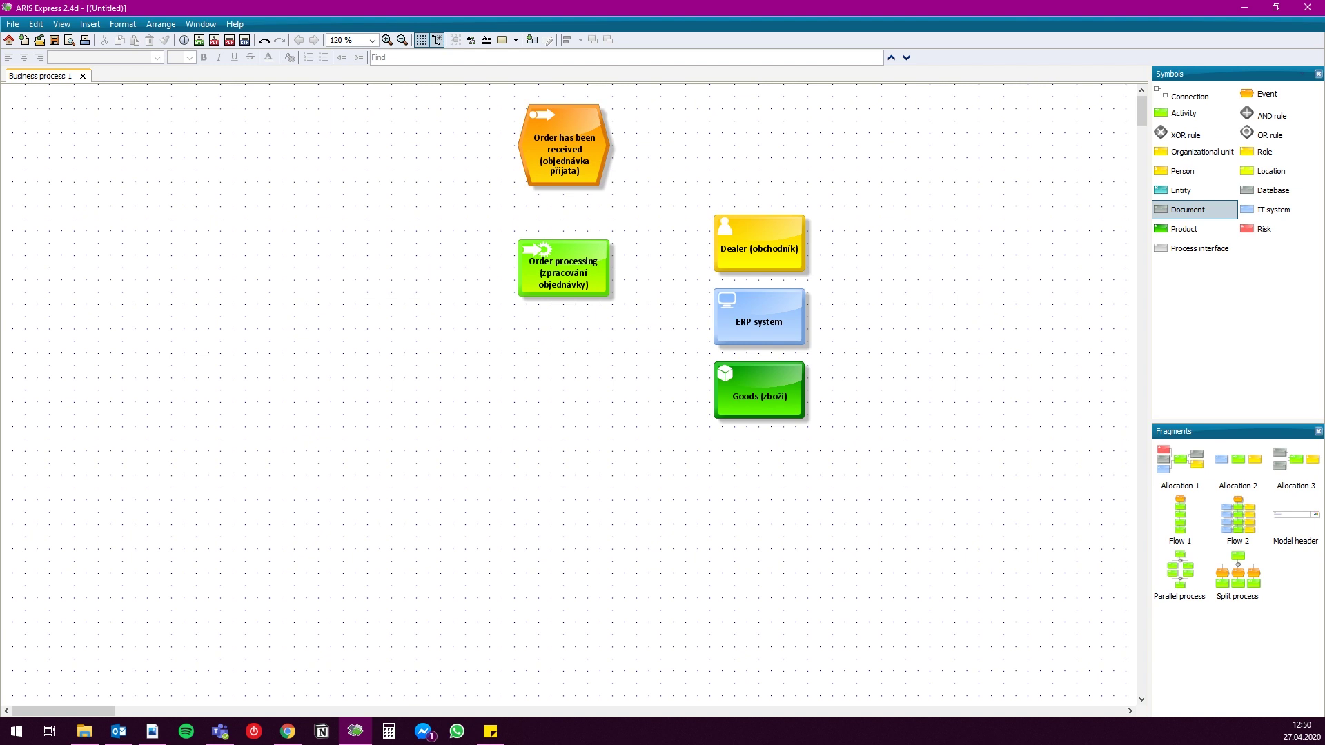
pyautogui.write('Ordde')
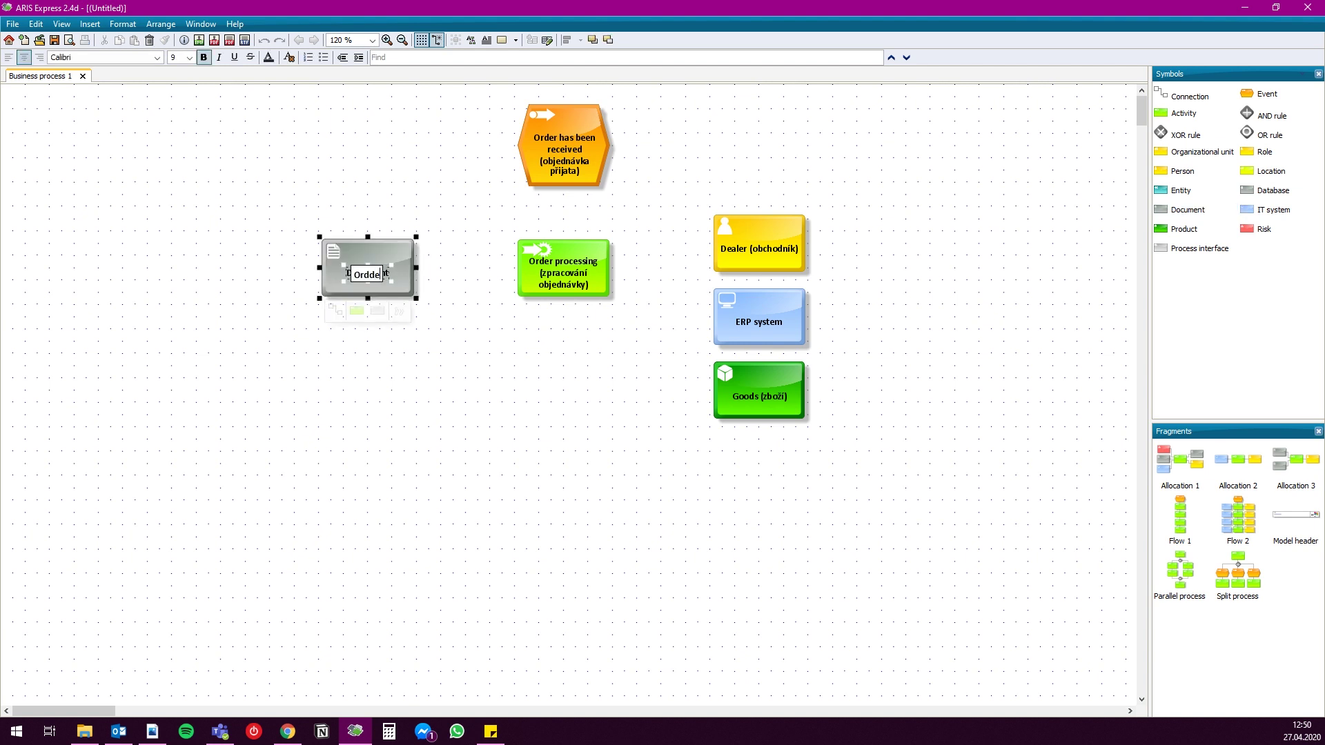
pyautogui.write('r')
pyautogui.press('BackSpace')
pyautogui.press('BackSpace')
pyautogui.press('BackSpace')
pyautogui.write('er')
pyautogui.press('Return')
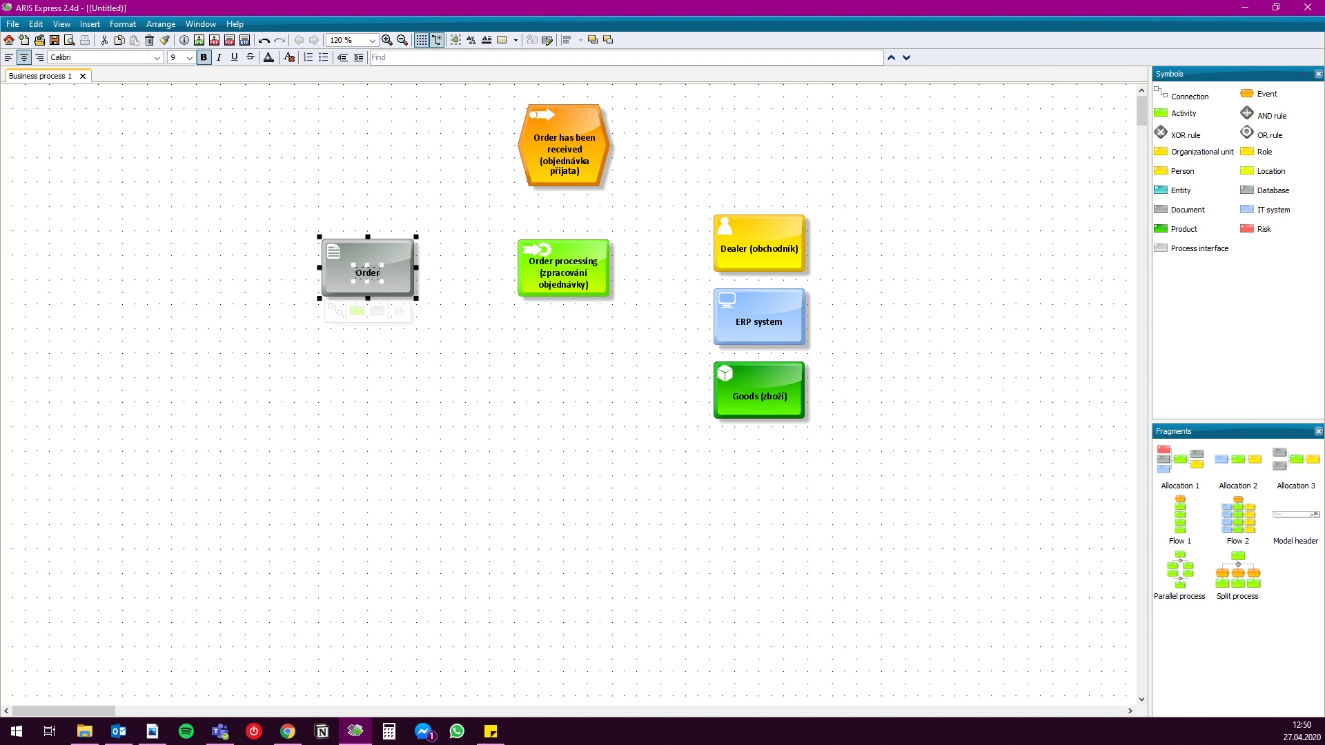
pyautogui.press('Escape')
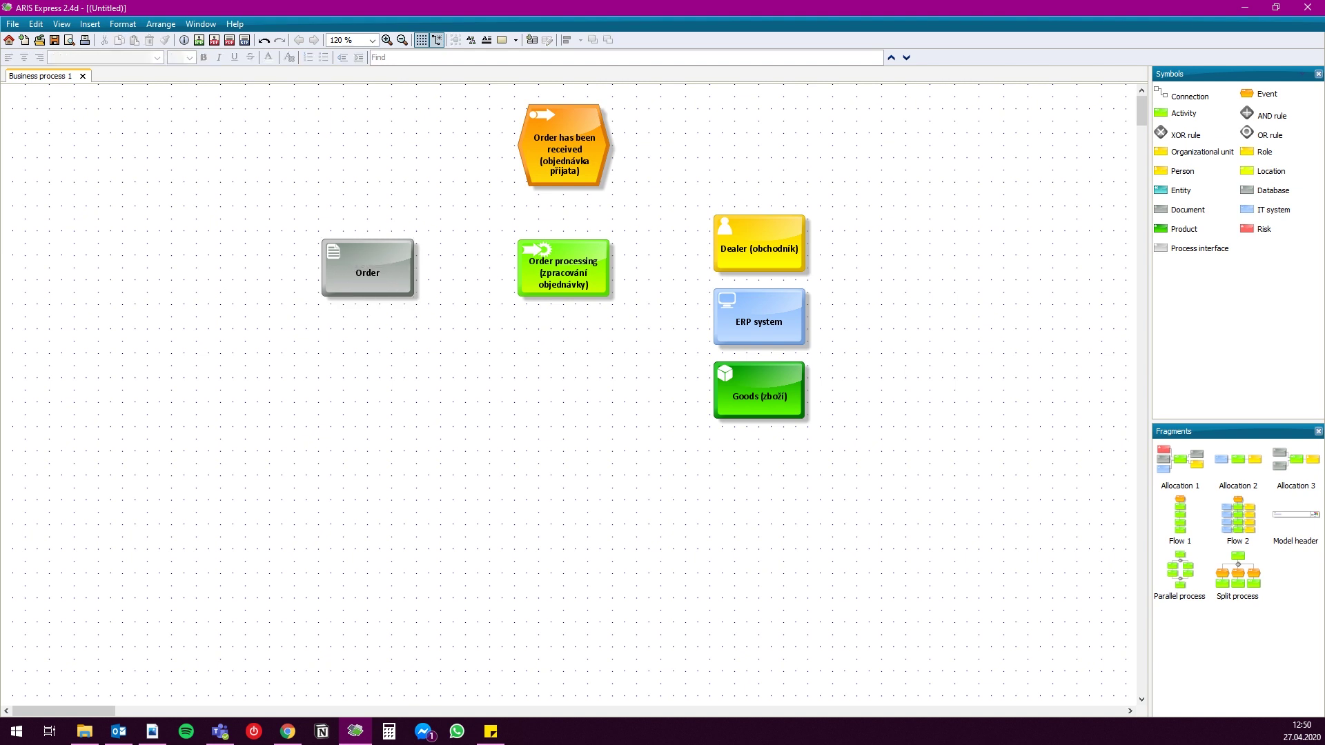
# Add an activity well below the Order processing activity and label it "Sending goods"
pyautogui.click(1185, 113)
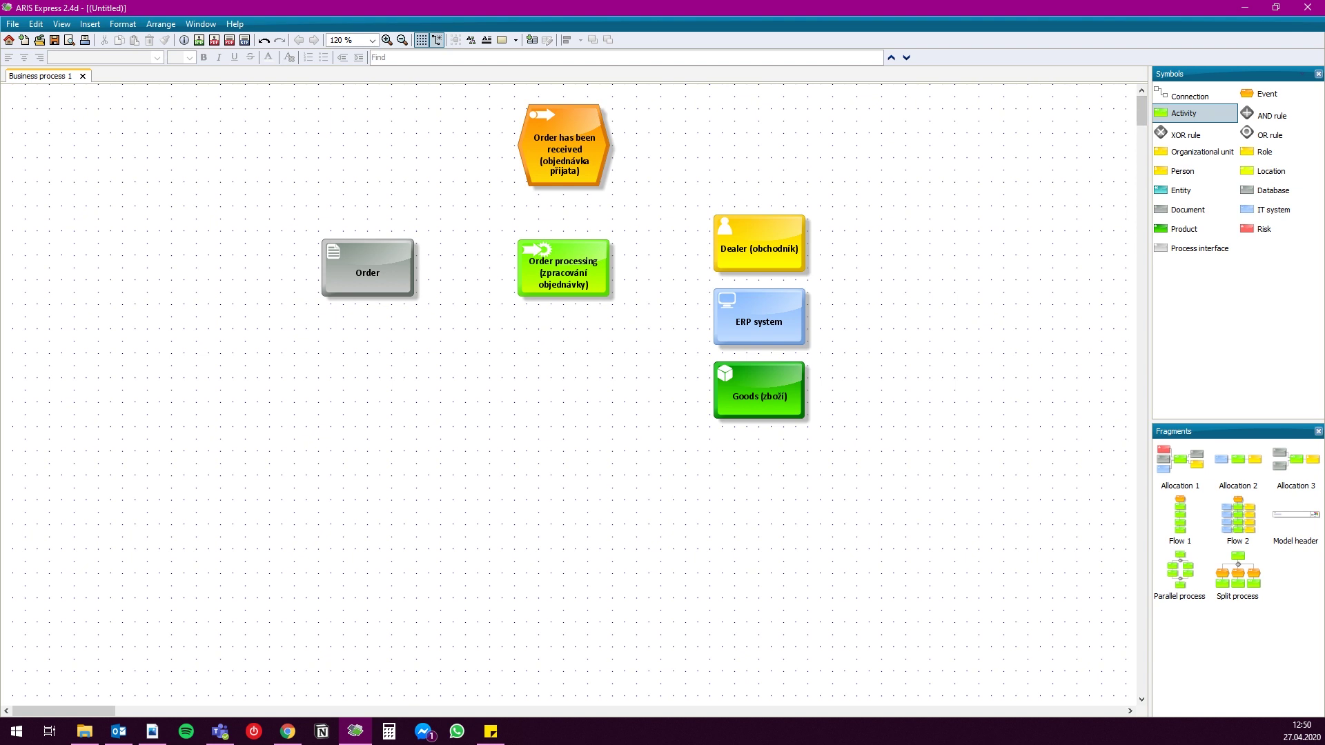
pyautogui.click(576, 500)
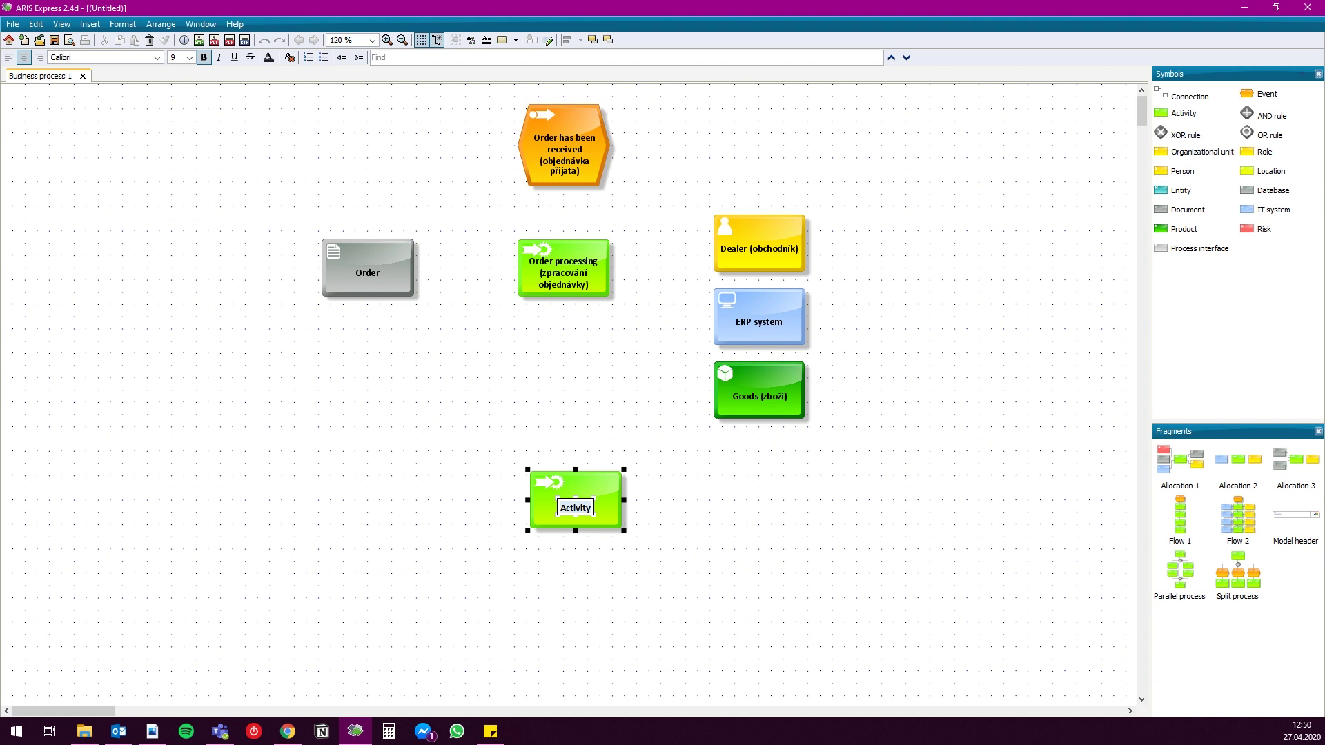
pyautogui.write('Sending goods')
pyautogui.press('Return')
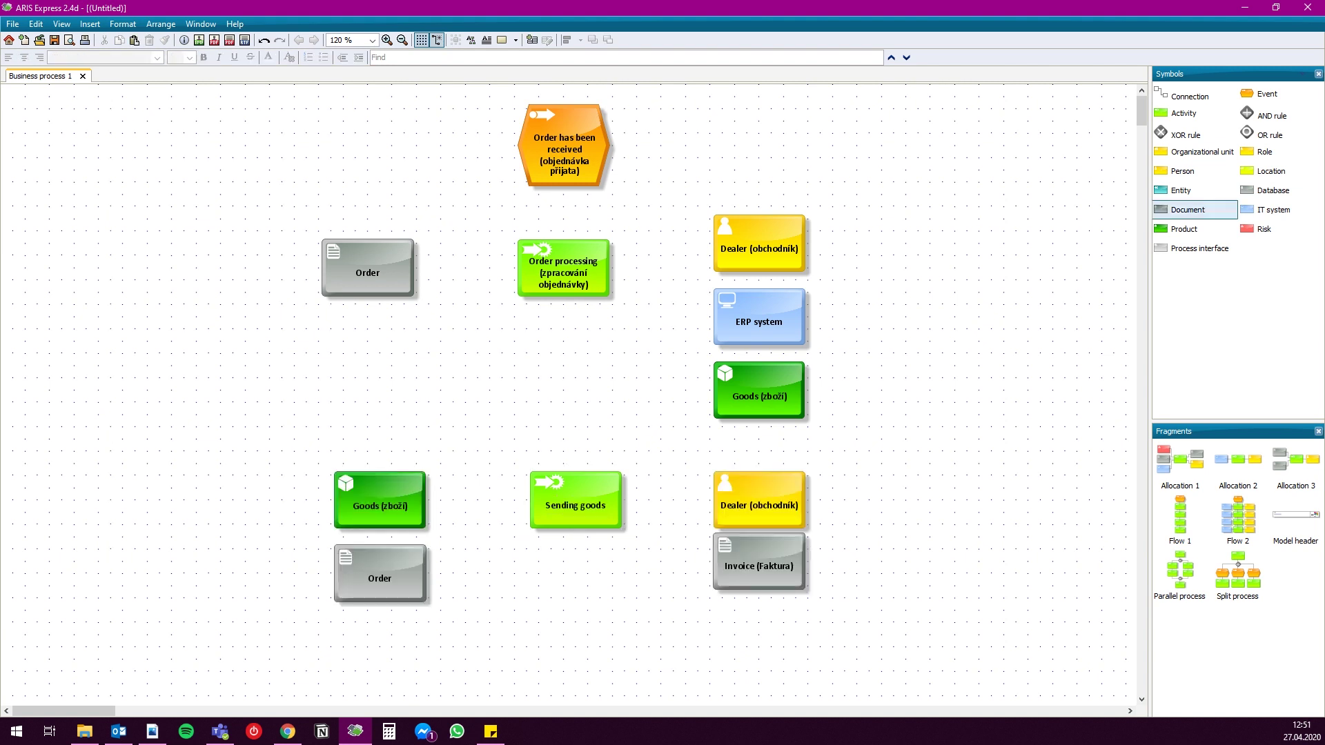
# Add an end event below the Sending goods activity and label it "Goods have been sent"
pyautogui.click(1267, 94)
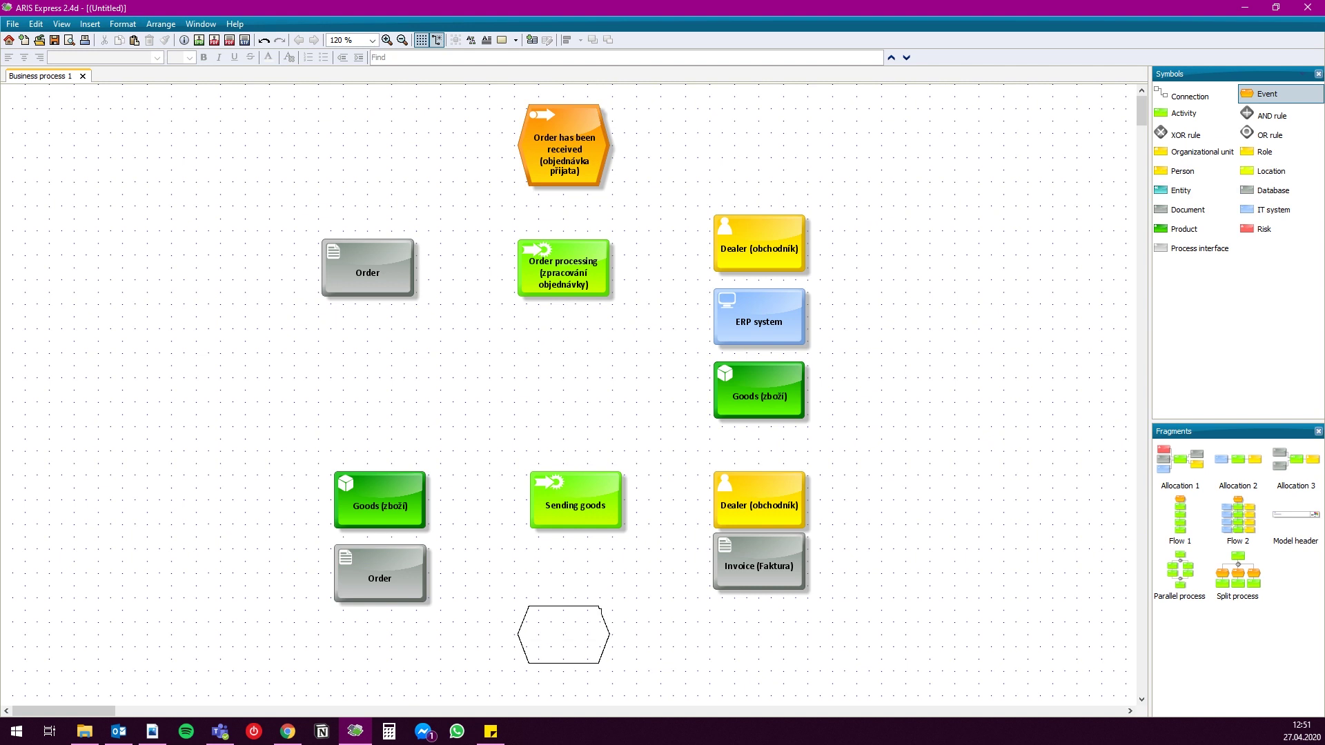
pyautogui.click(564, 647)
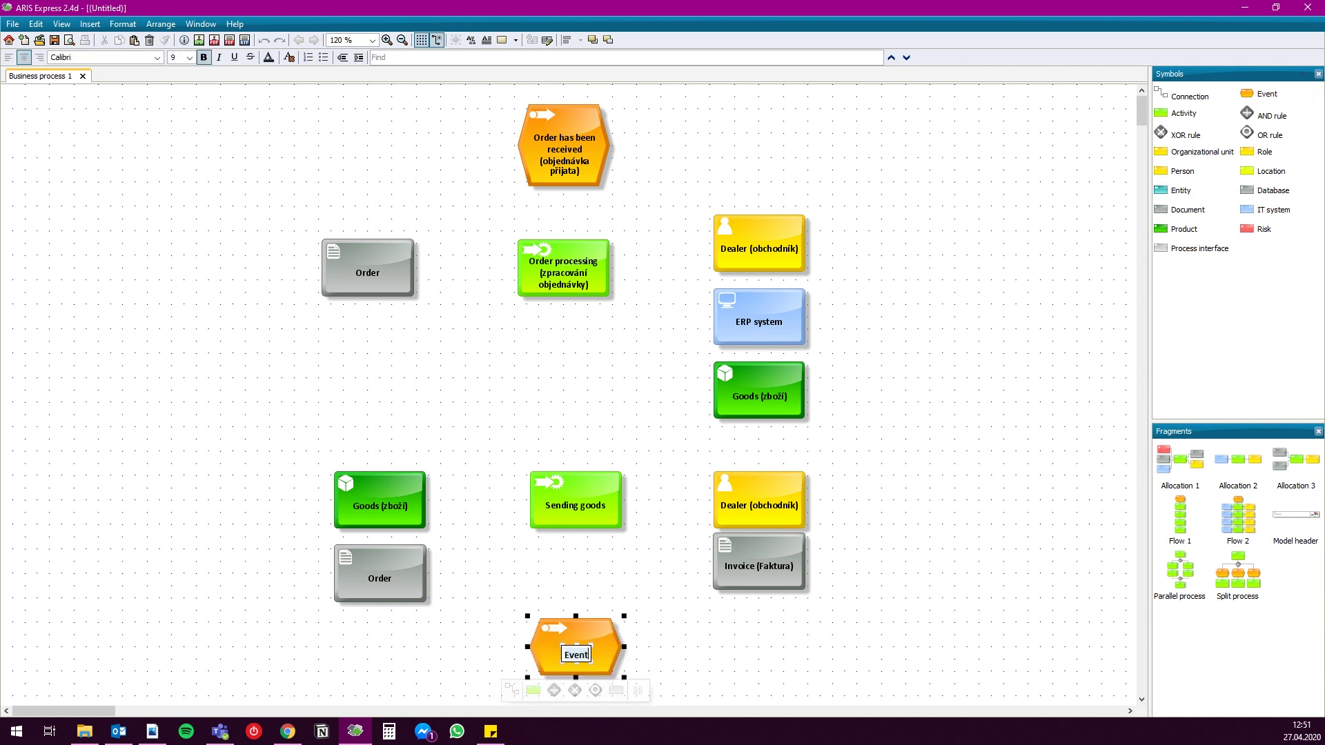
pyautogui.write('Goods have been sent')
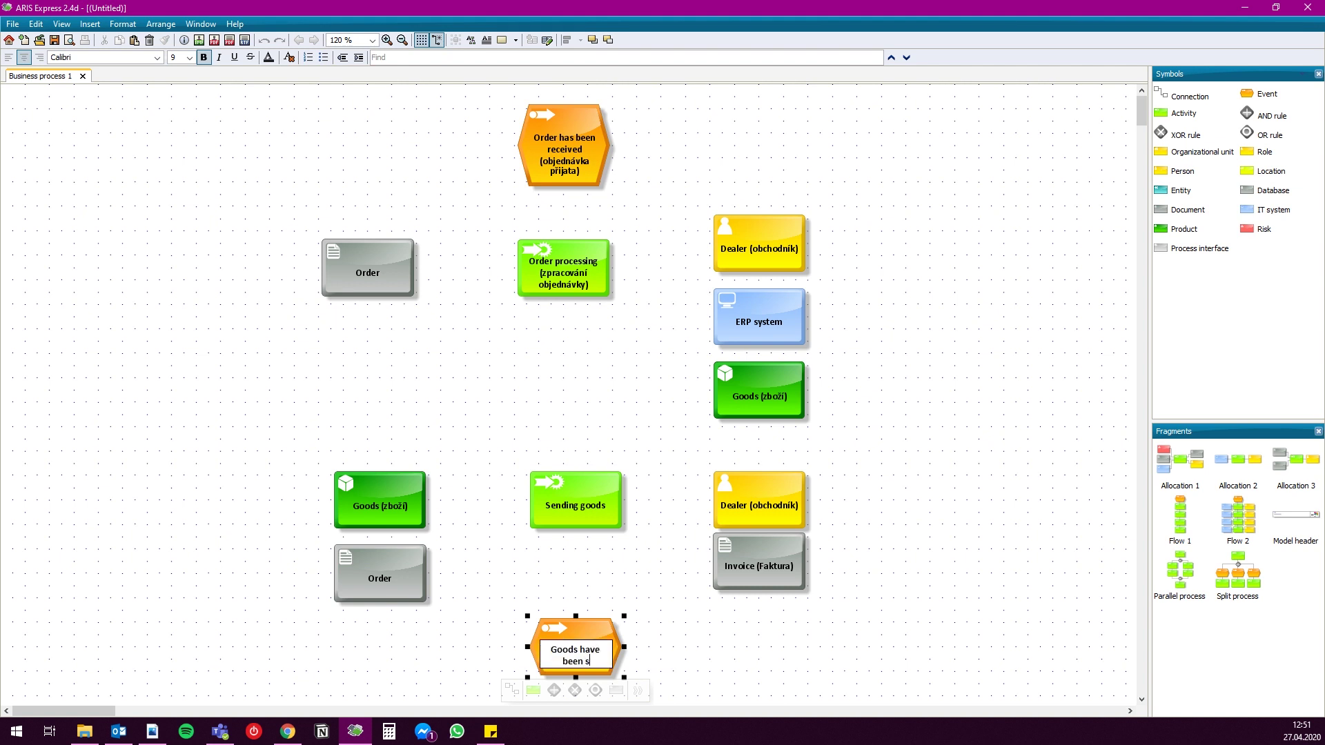
pyautogui.click(679, 638)
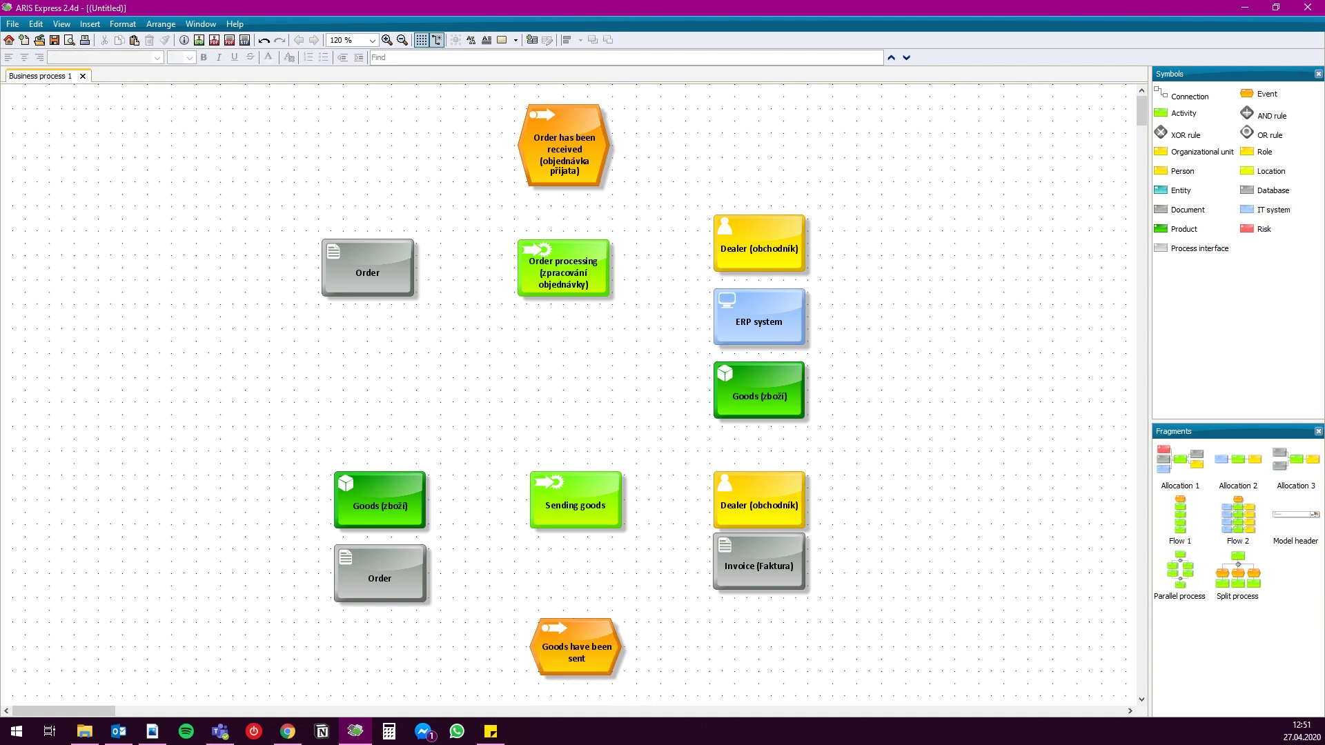
# Connect the main flow from the start event through Order processing and Sending goods down to the end event
pyautogui.click(1194, 96)
pyautogui.moveTo(563, 187); pyautogui.dragTo(564, 239)
pyautogui.click(563, 269)
pyautogui.moveTo(563, 298); pyautogui.dragTo(564, 652)
# Connect the upper Order document, the upper Dealer role and the ERP system to the Order processing activity
pyautogui.click(413, 268)
pyautogui.moveTo(413, 268); pyautogui.dragTo(519, 267)
pyautogui.click(715, 244)
pyautogui.moveTo(714, 244); pyautogui.dragTo(608, 267)
pyautogui.click(717, 324)
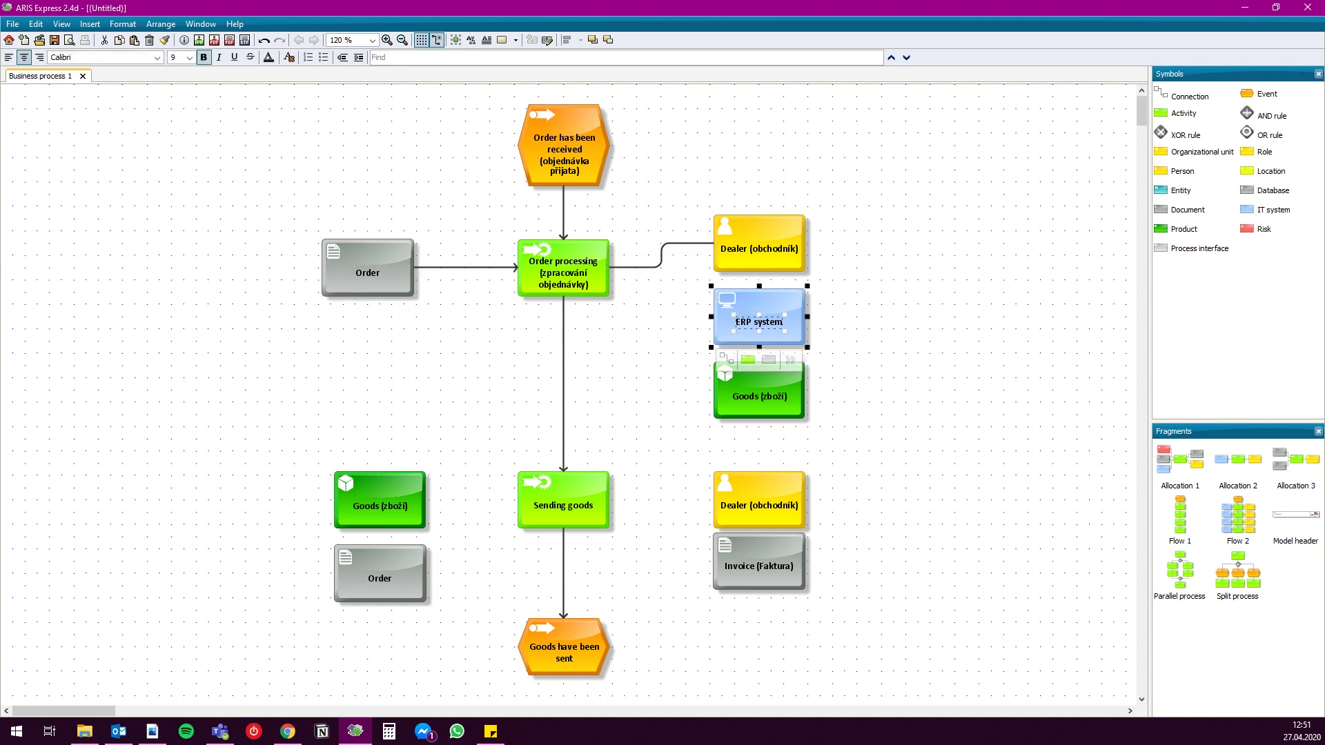
pyautogui.moveTo(714, 316)
pyautogui.mouseDown()
pyautogui.moveTo(608, 268)
pyautogui.moveTo(715, 390)
pyautogui.mouseUp()
pyautogui.click(593, 272)
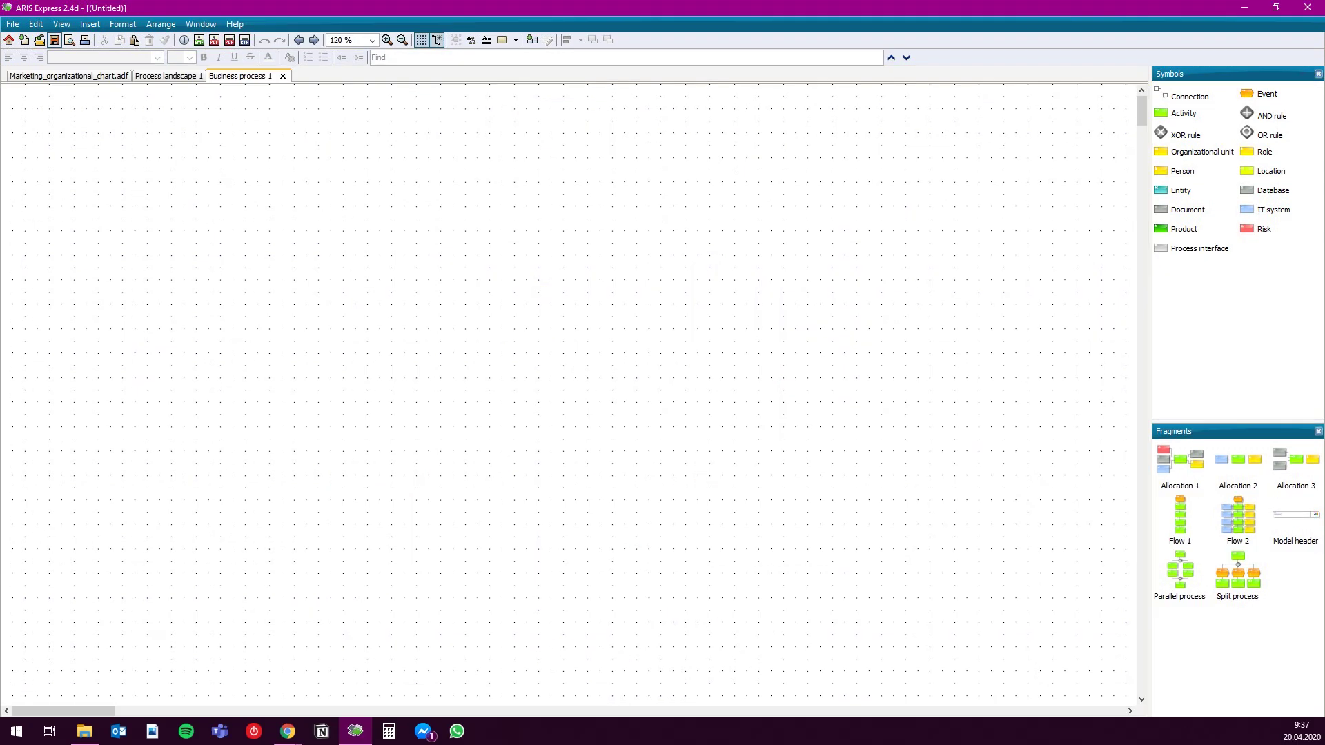
# Insert the free-form title text "Animal feed production process" above the modeling area of the empty business process
pyautogui.click(90, 24)
pyautogui.press('Escape')
pyautogui.click(358, 97)
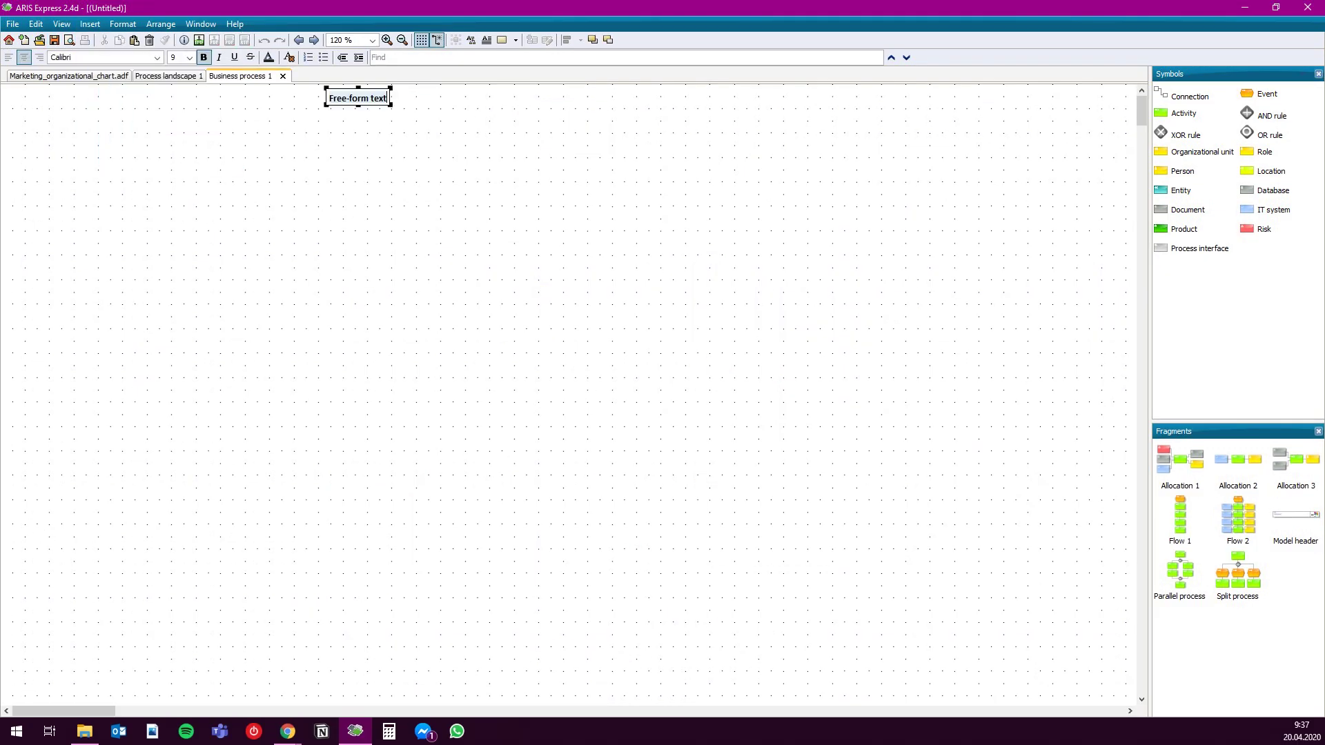
pyautogui.write('Animal feed production p')
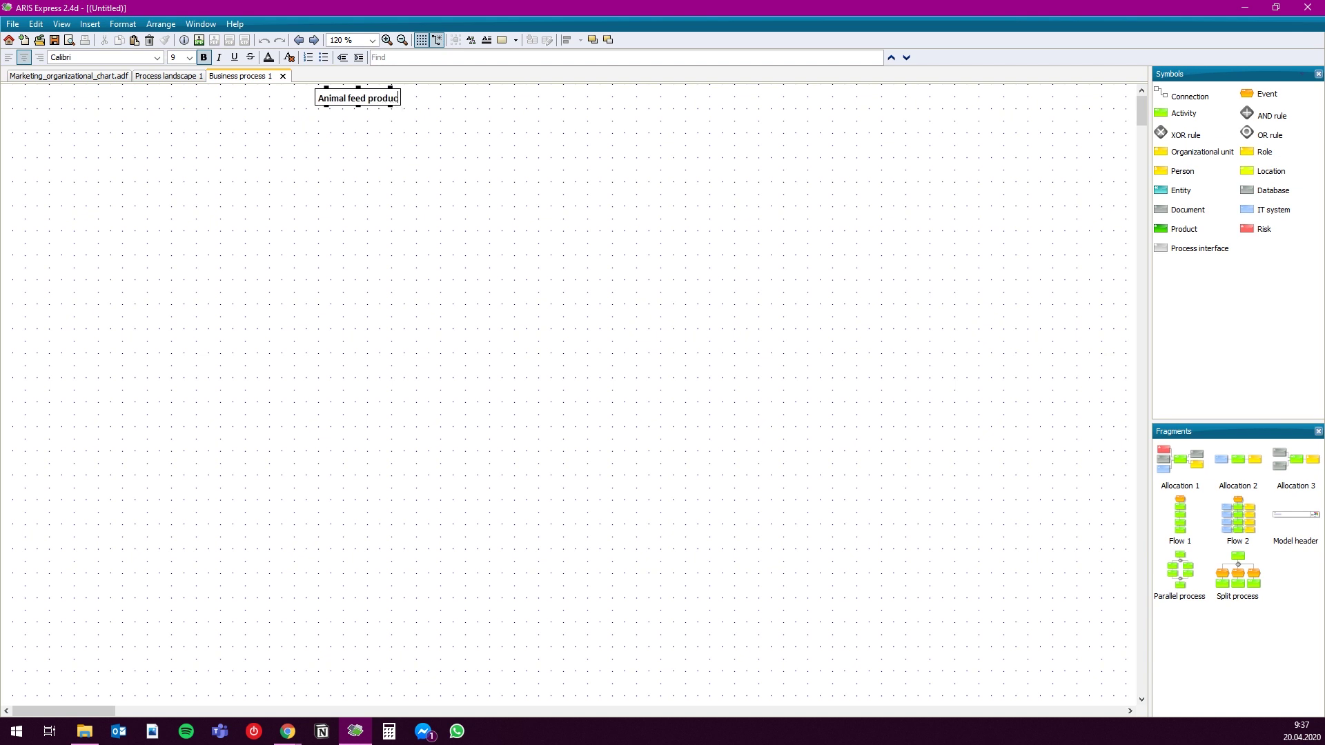
pyautogui.write('rocess')
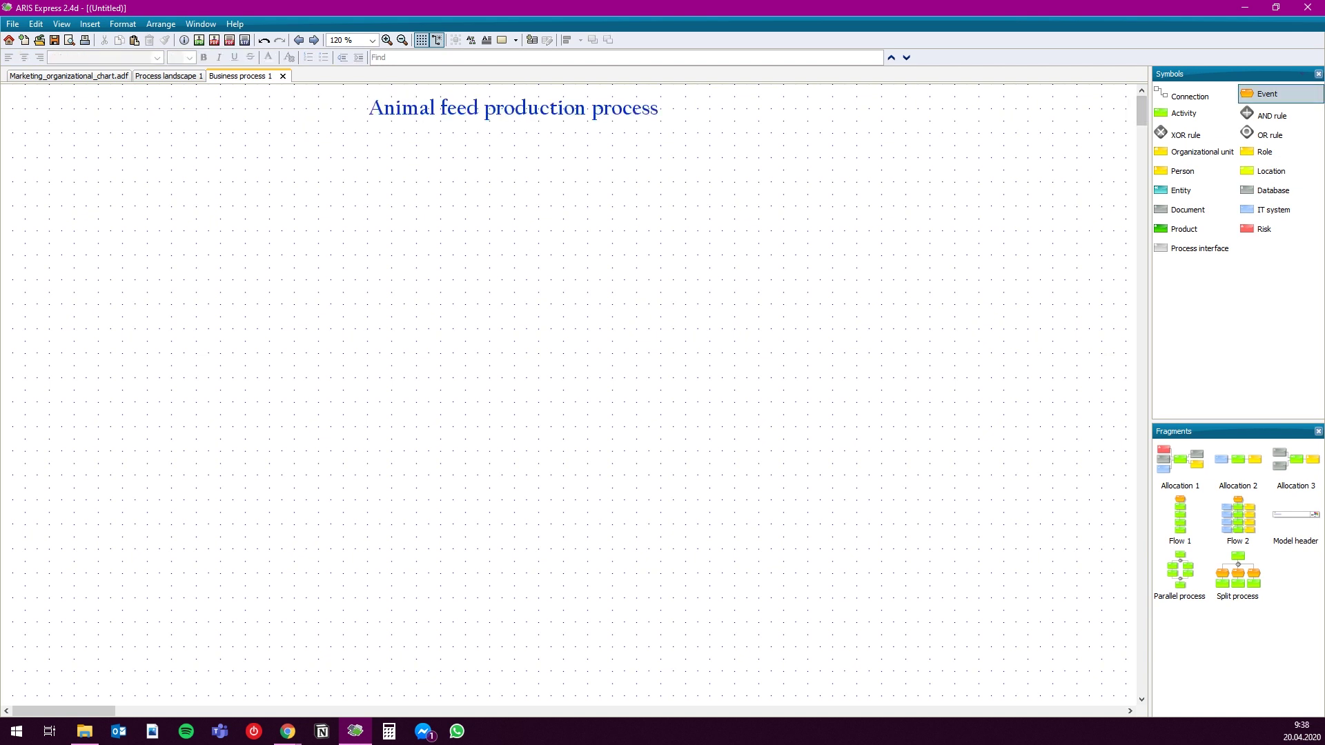
# Add a start event centered below the title and begin its label with "Every material for production is"
pyautogui.click(514, 169)
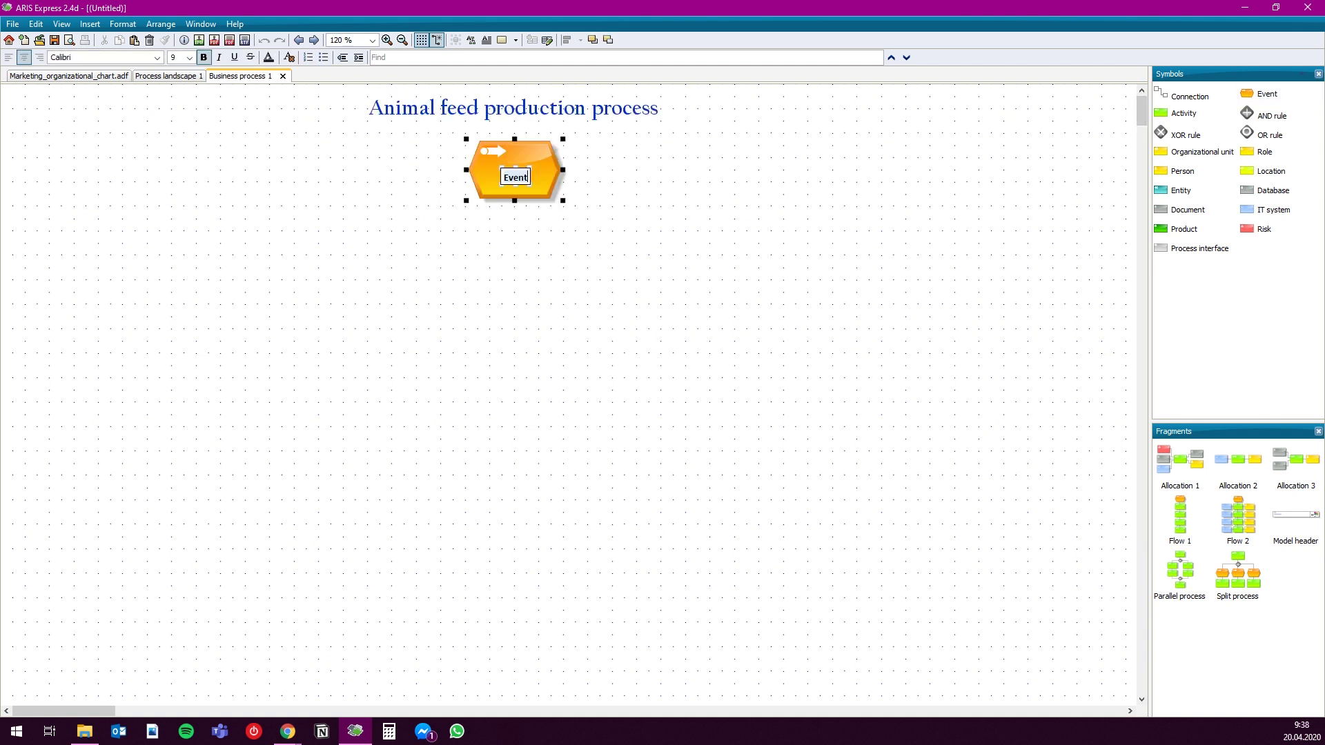
pyautogui.write('Every material for pro')
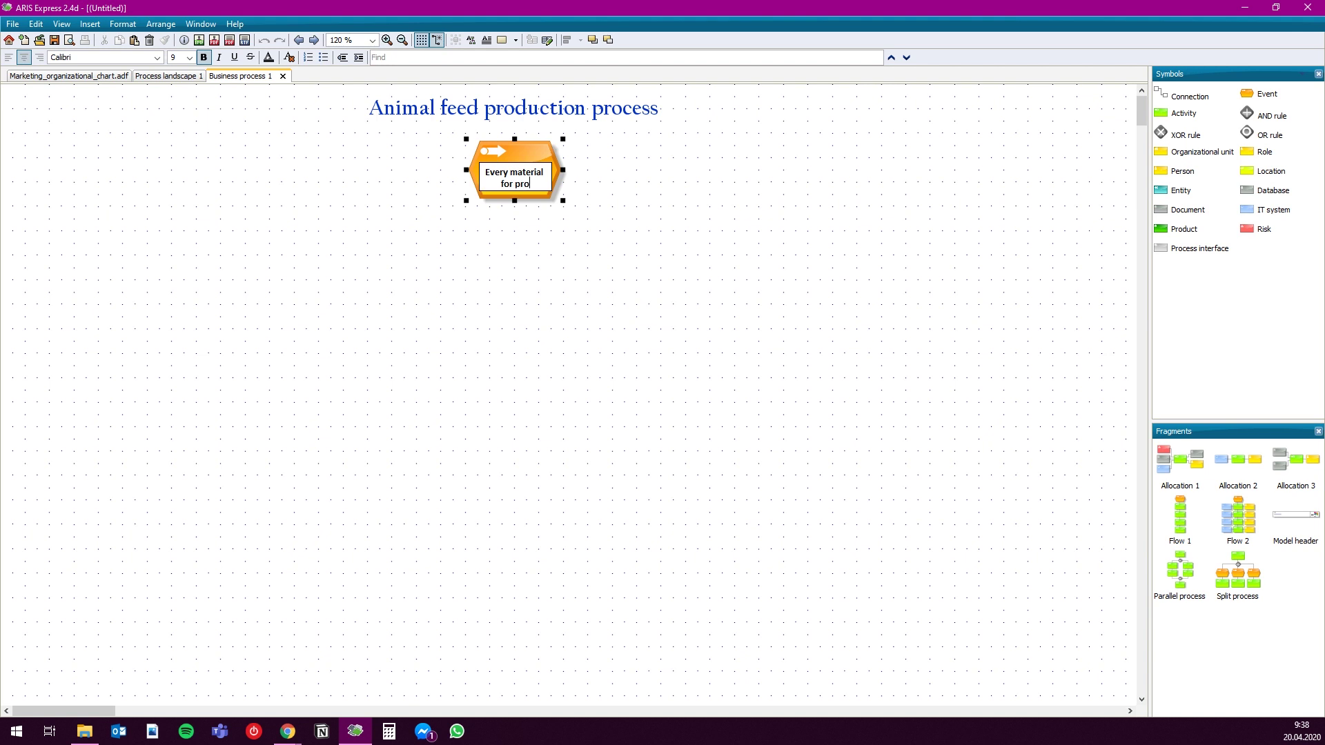
pyautogui.write('duction is i')
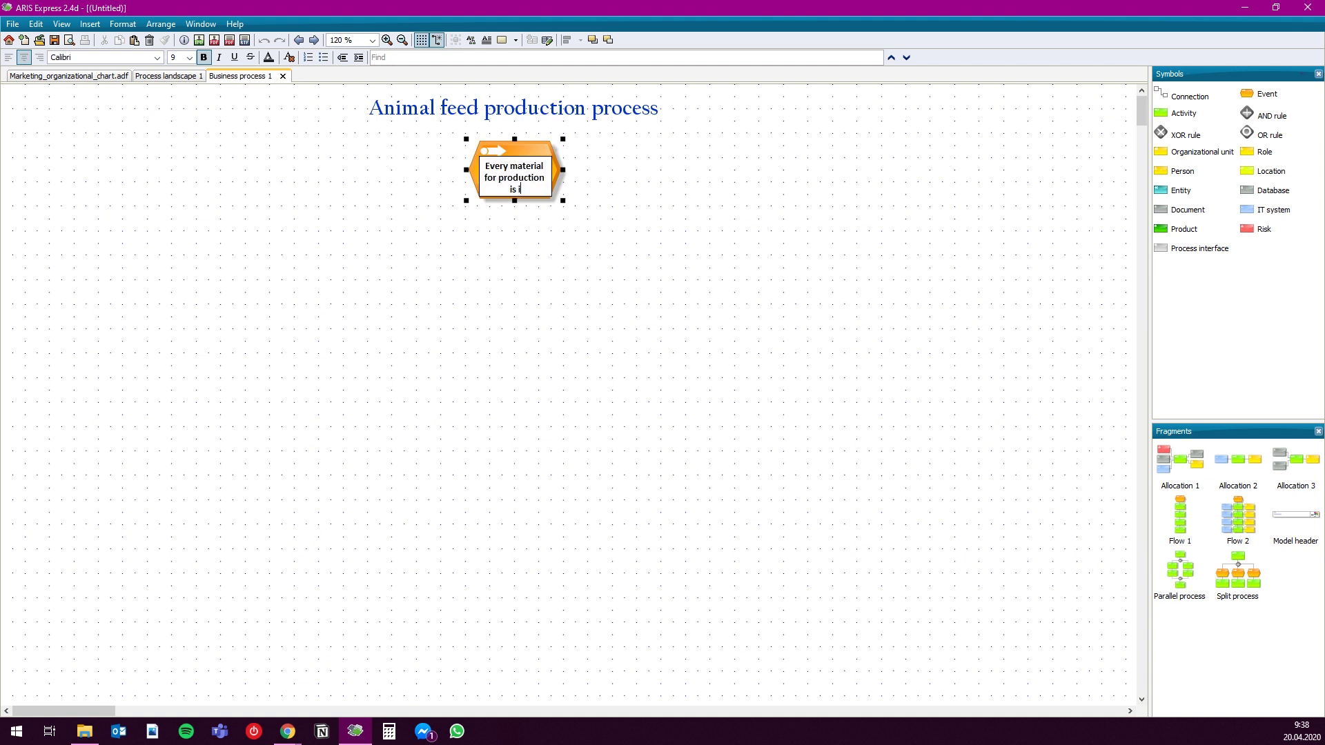
# Complete the start event's name as "Every material for production is in stock"
pyautogui.write('n stock')
pyautogui.press('Escape')
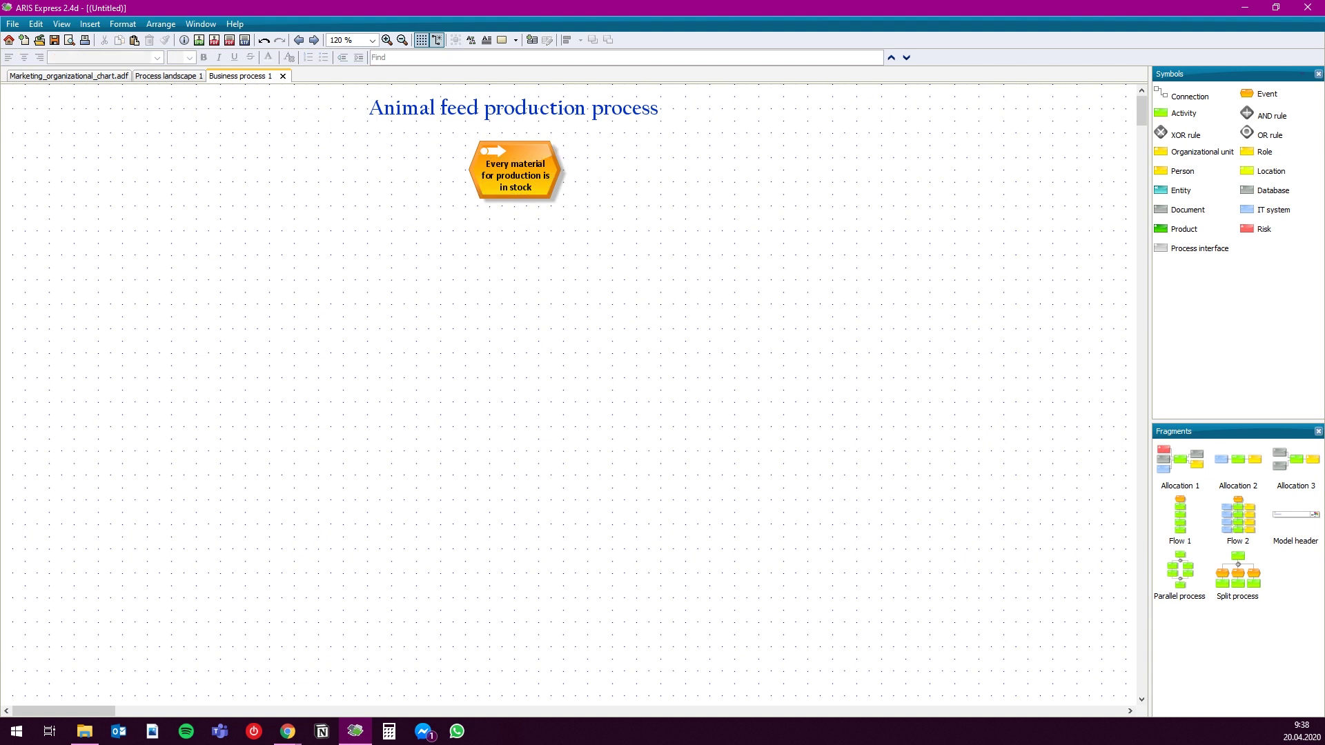
# Add an activity below the start event and name it "Bringing material from stock to shop floor"
pyautogui.click(1184, 112)
pyautogui.click(515, 291)
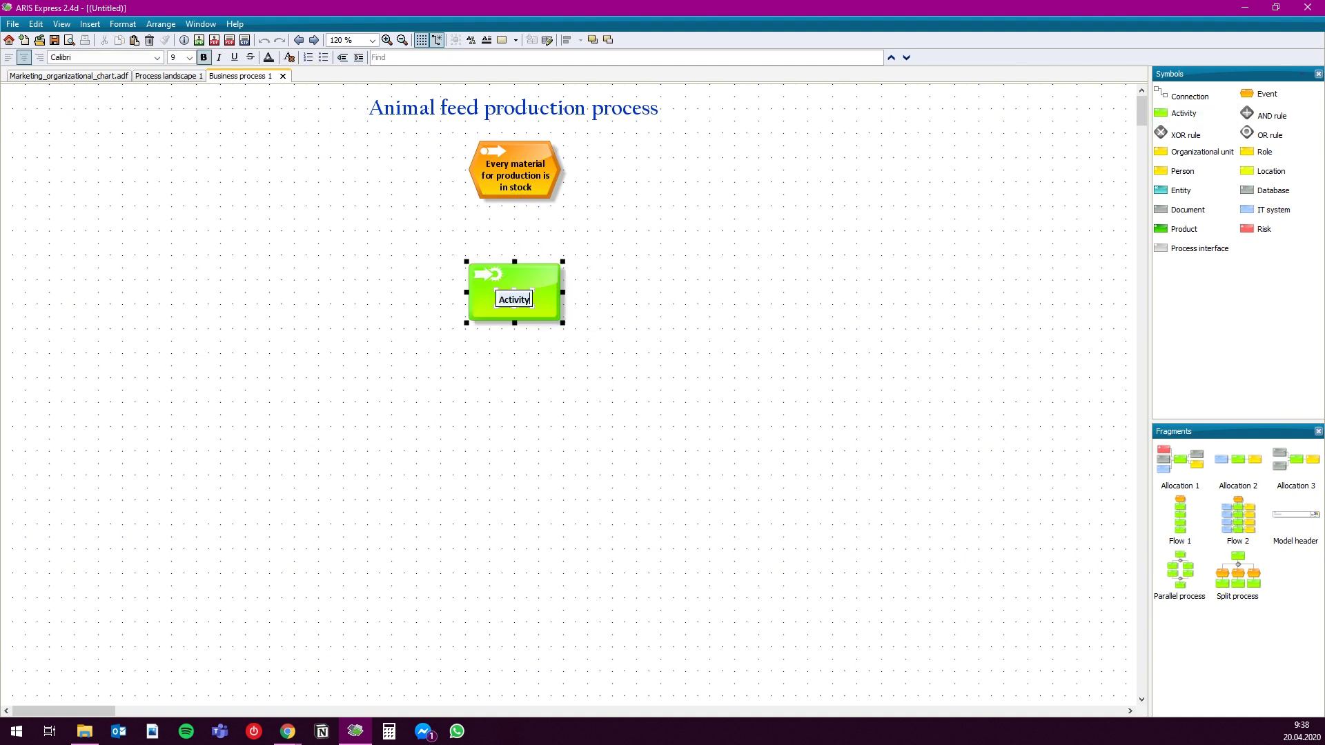
pyautogui.write('Bringing material')
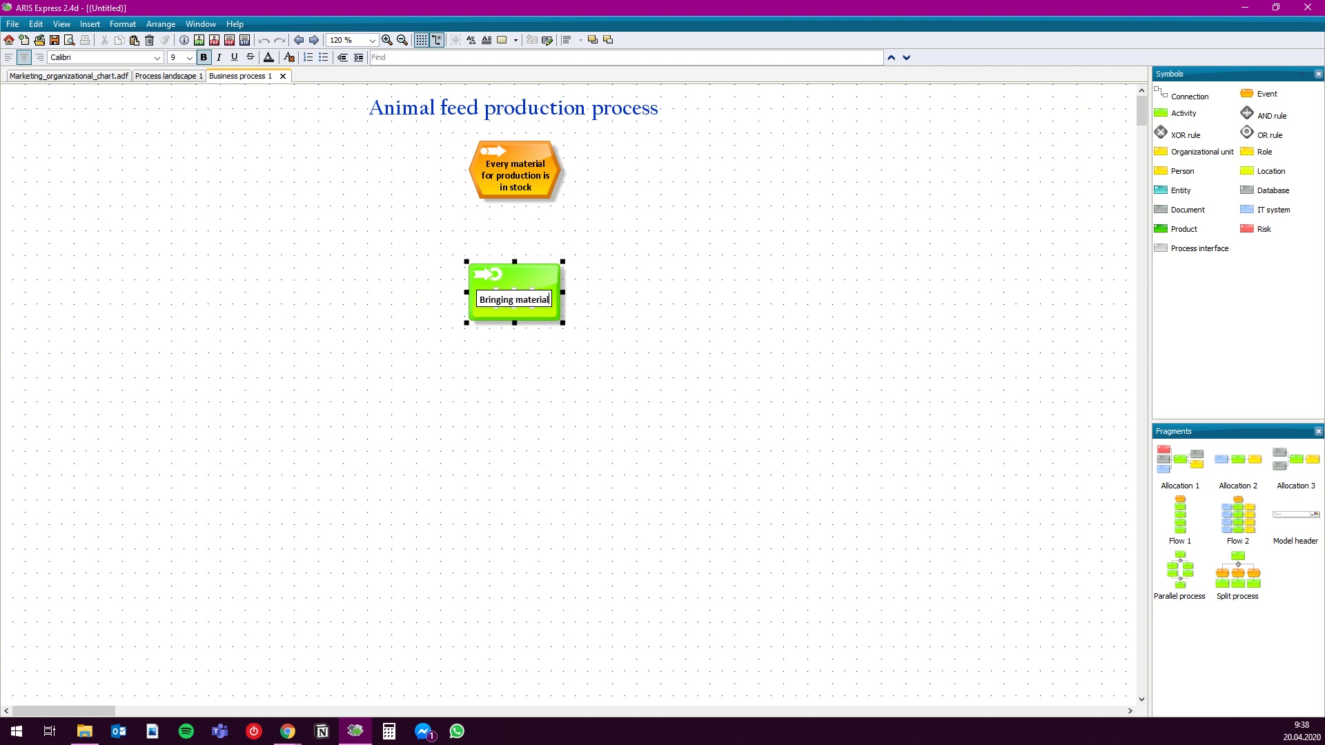
pyautogui.write(' from stock')
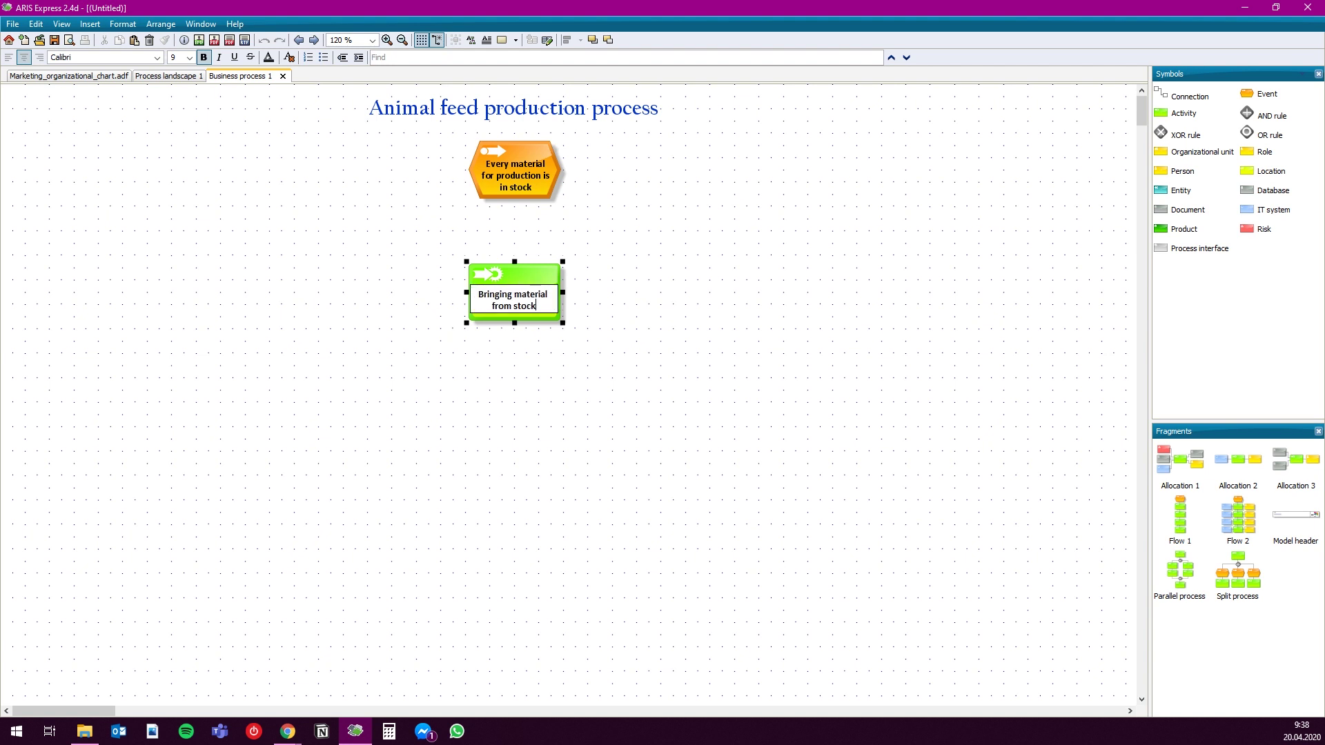
pyautogui.write(' to shop floor')
pyautogui.press('Return')
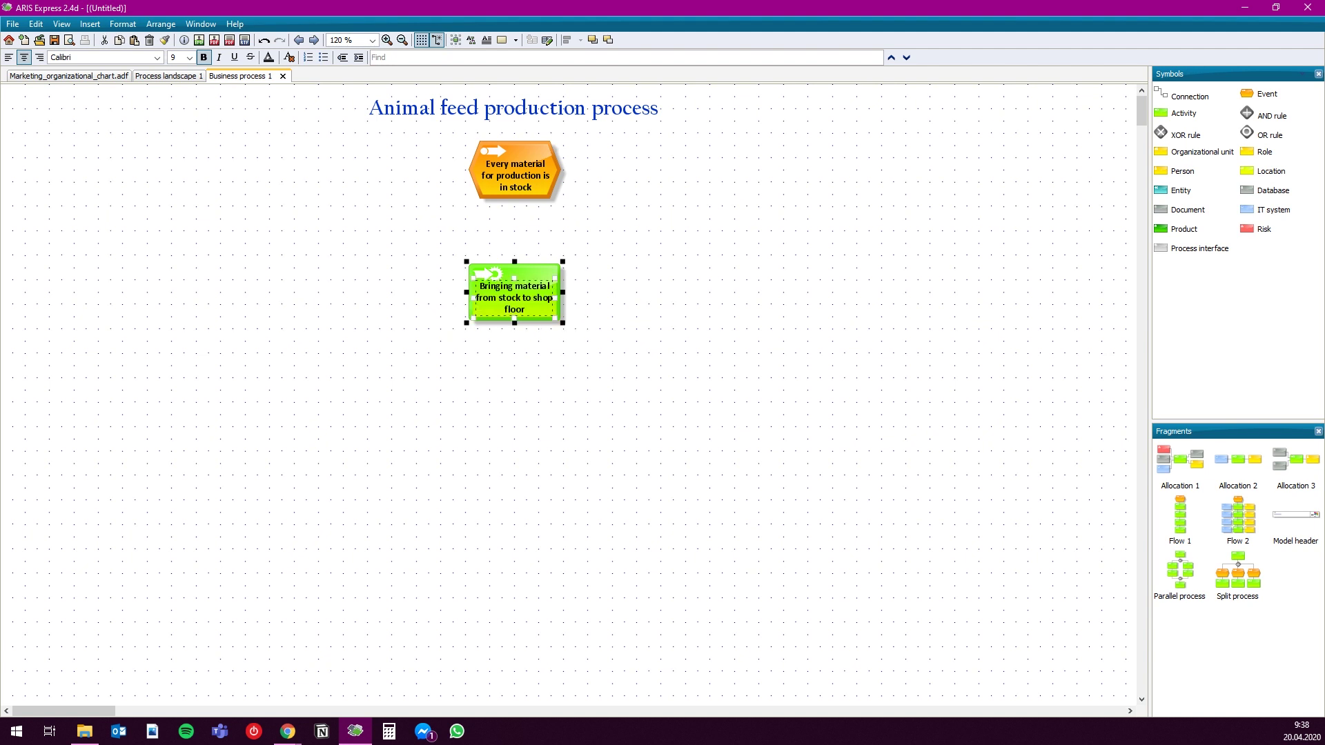
pyautogui.click(621, 345)
# Connect the start event to the "Bringing material from stock to shop floor" activity and align them vertically with a straight connection
pyautogui.moveTo(515, 292); pyautogui.dragTo(527, 293)
pyautogui.click(621, 345)
pyautogui.click(1194, 96)
pyautogui.moveTo(514, 199); pyautogui.dragTo(514, 263)
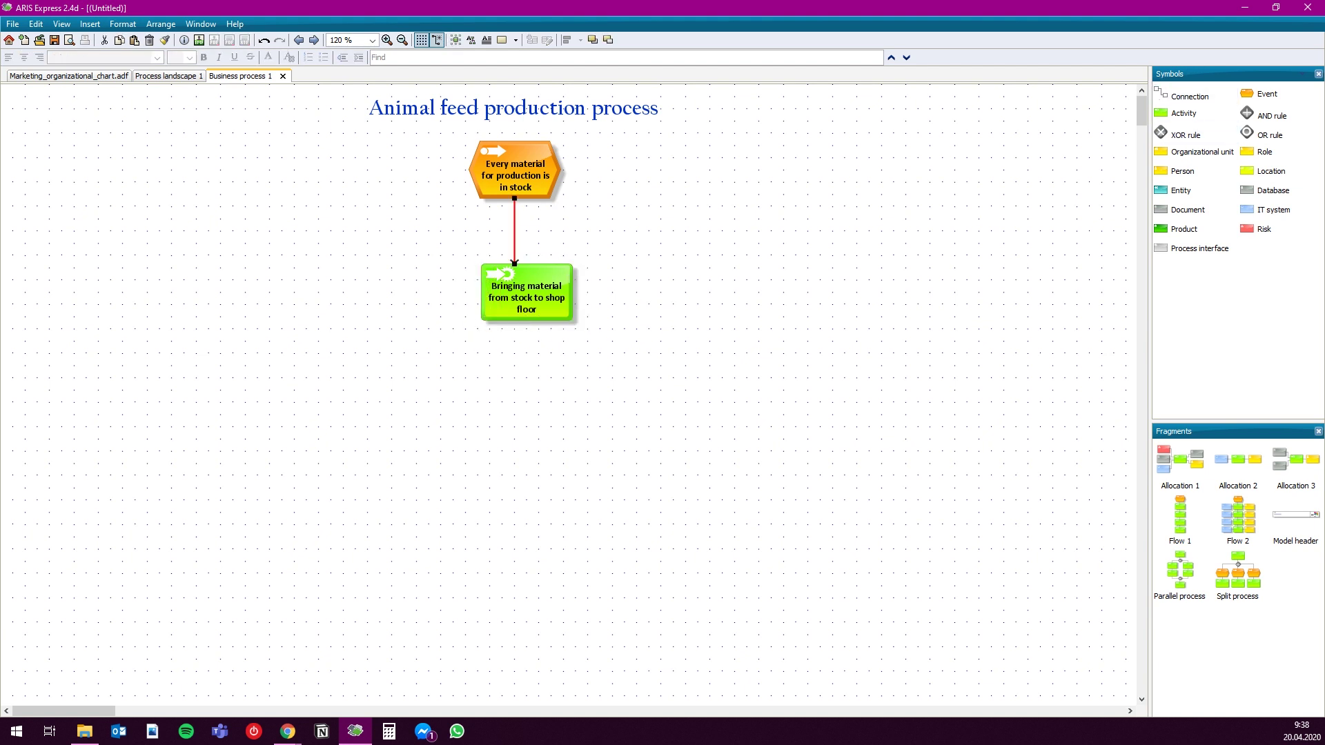
pyautogui.click(527, 294)
pyautogui.press('Left')
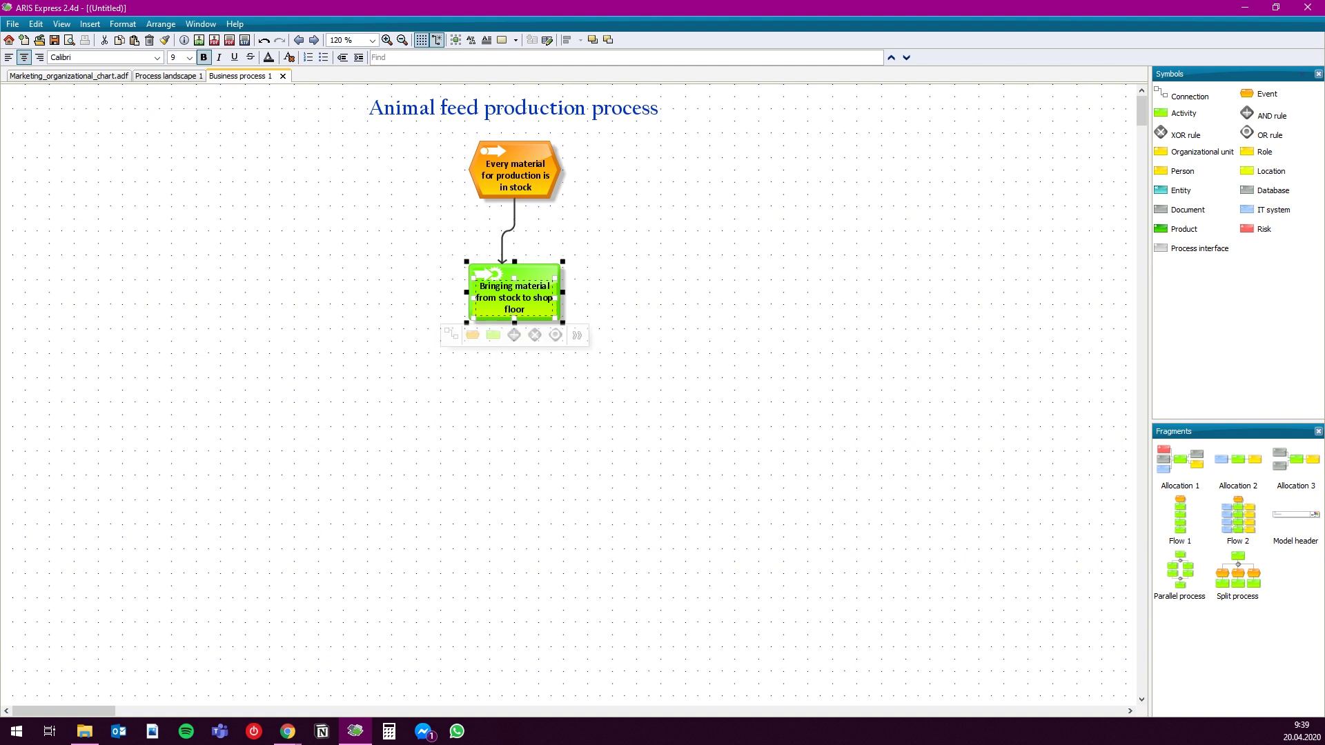
pyautogui.click(502, 246)
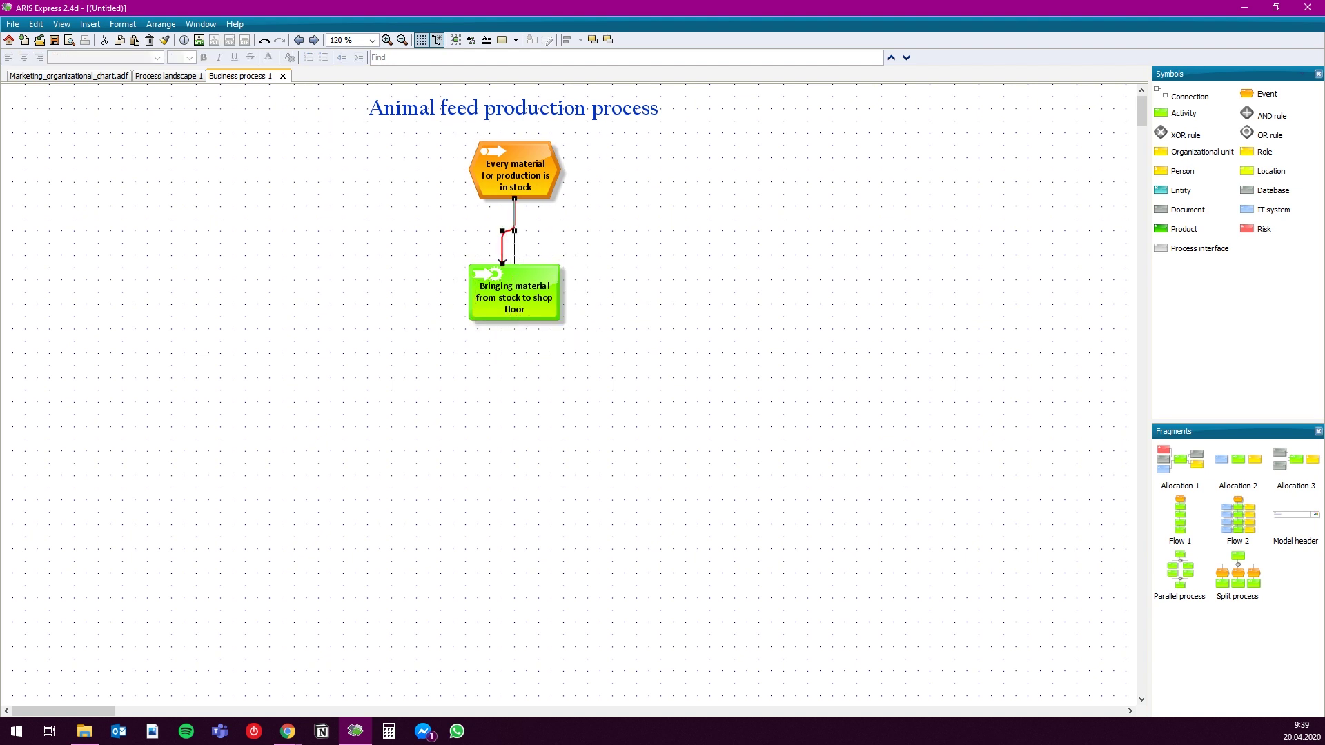
# Add an activity named "Capacities controling" below the "Bringing material from stock to shop floor" activity and connect the two
pyautogui.click(1183, 112)
pyautogui.click(514, 415)
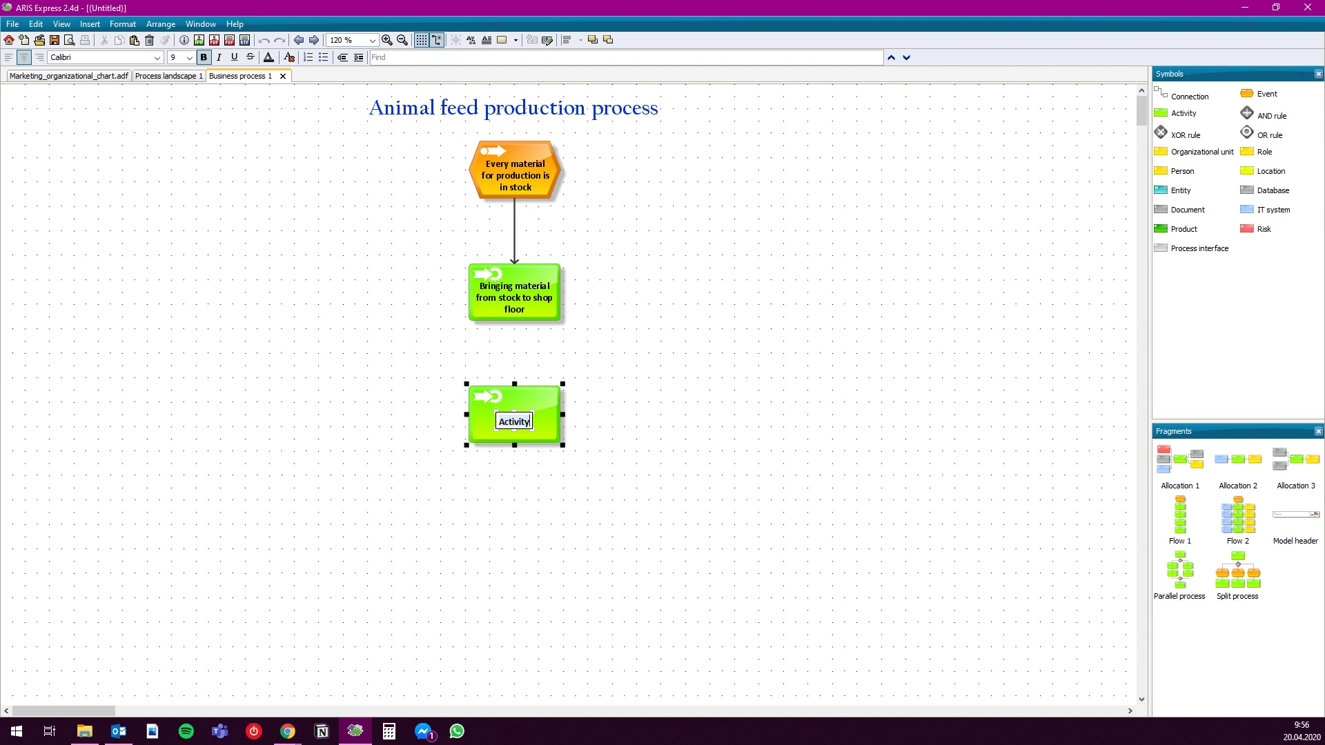
pyautogui.write('Capacities contro')
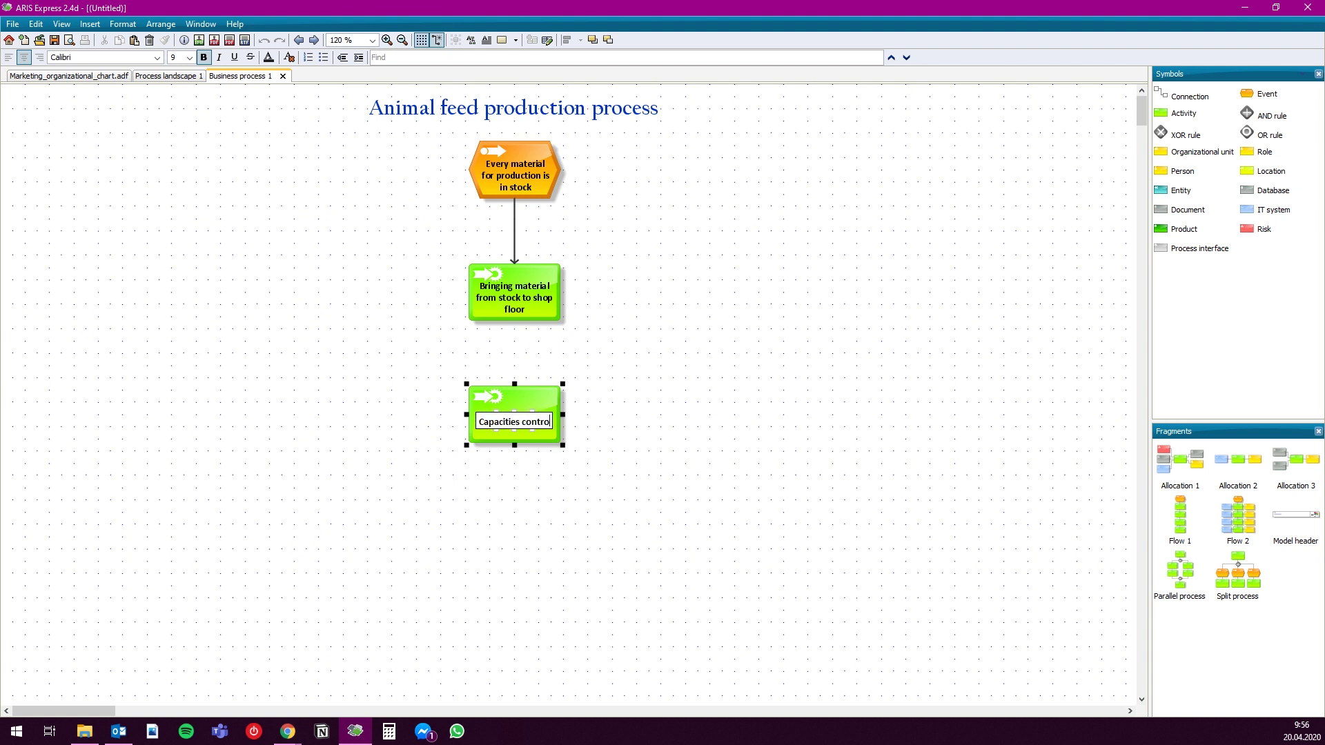
pyautogui.write('ling')
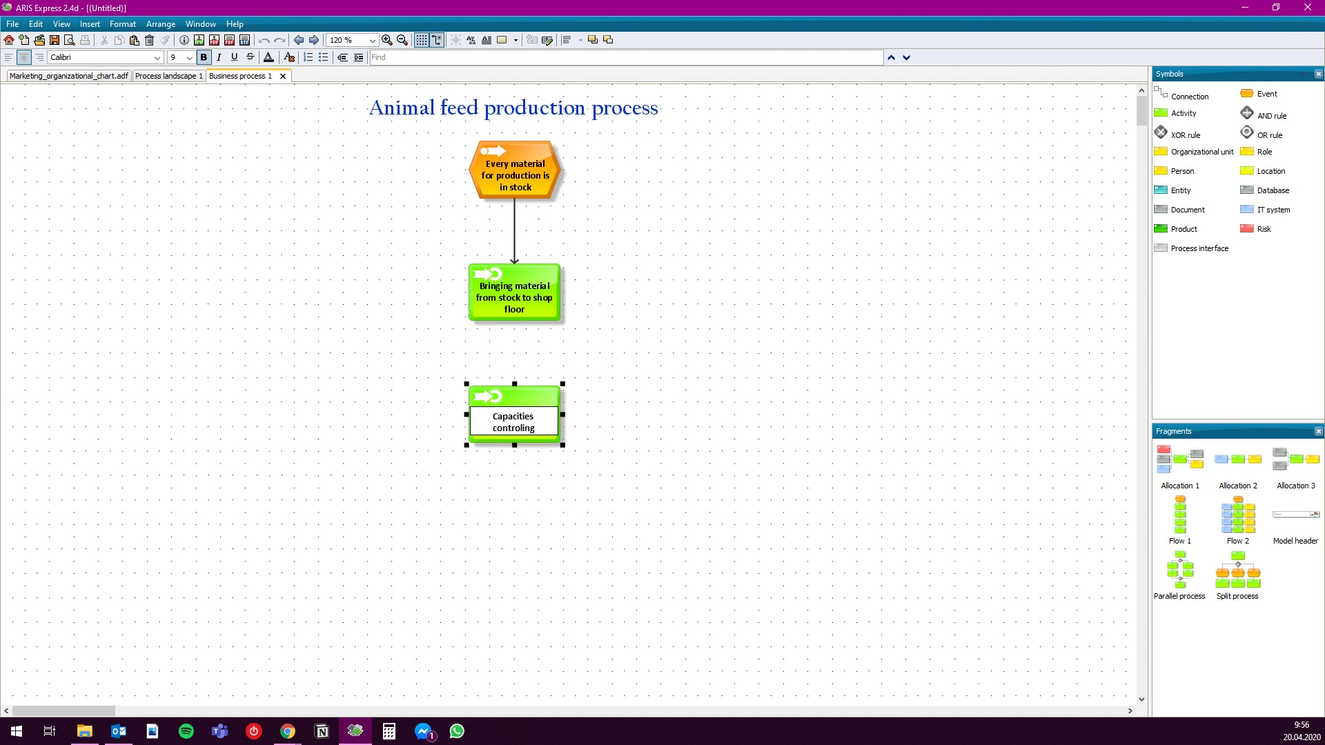
pyautogui.press('Return')
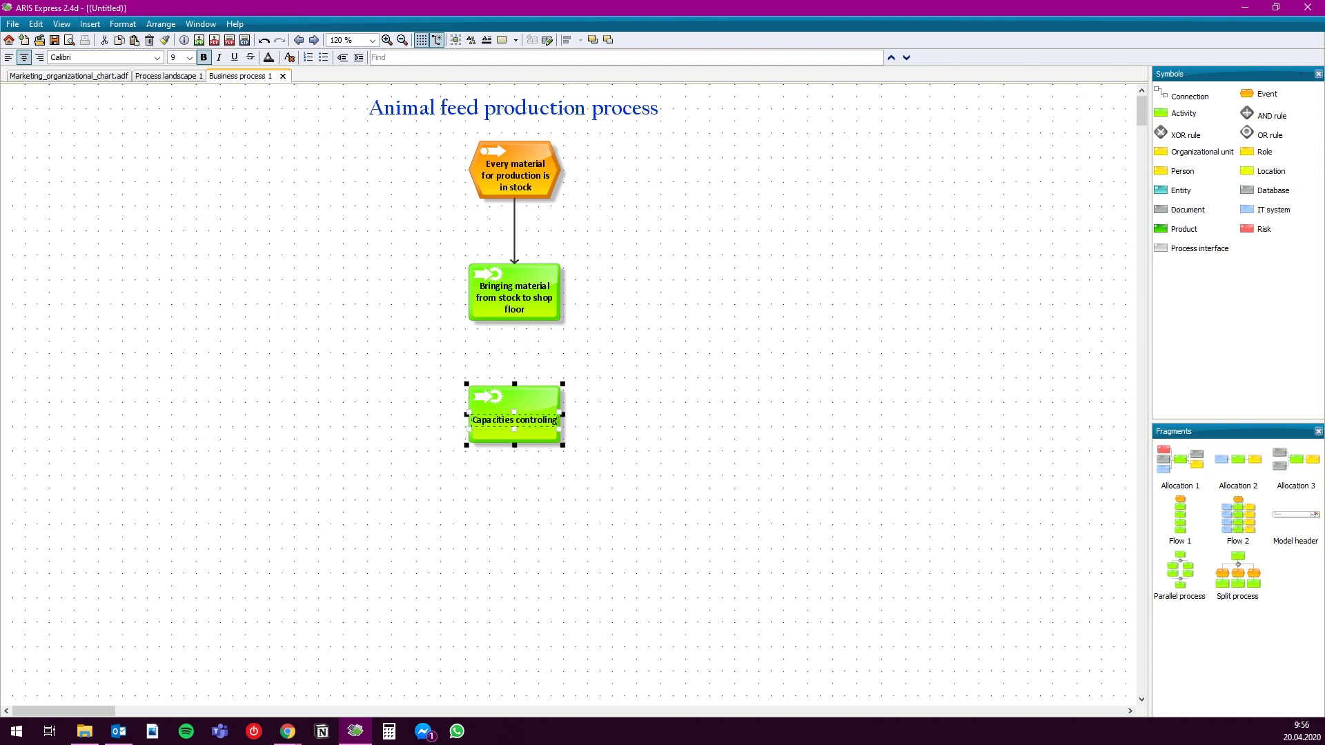
pyautogui.press('Escape')
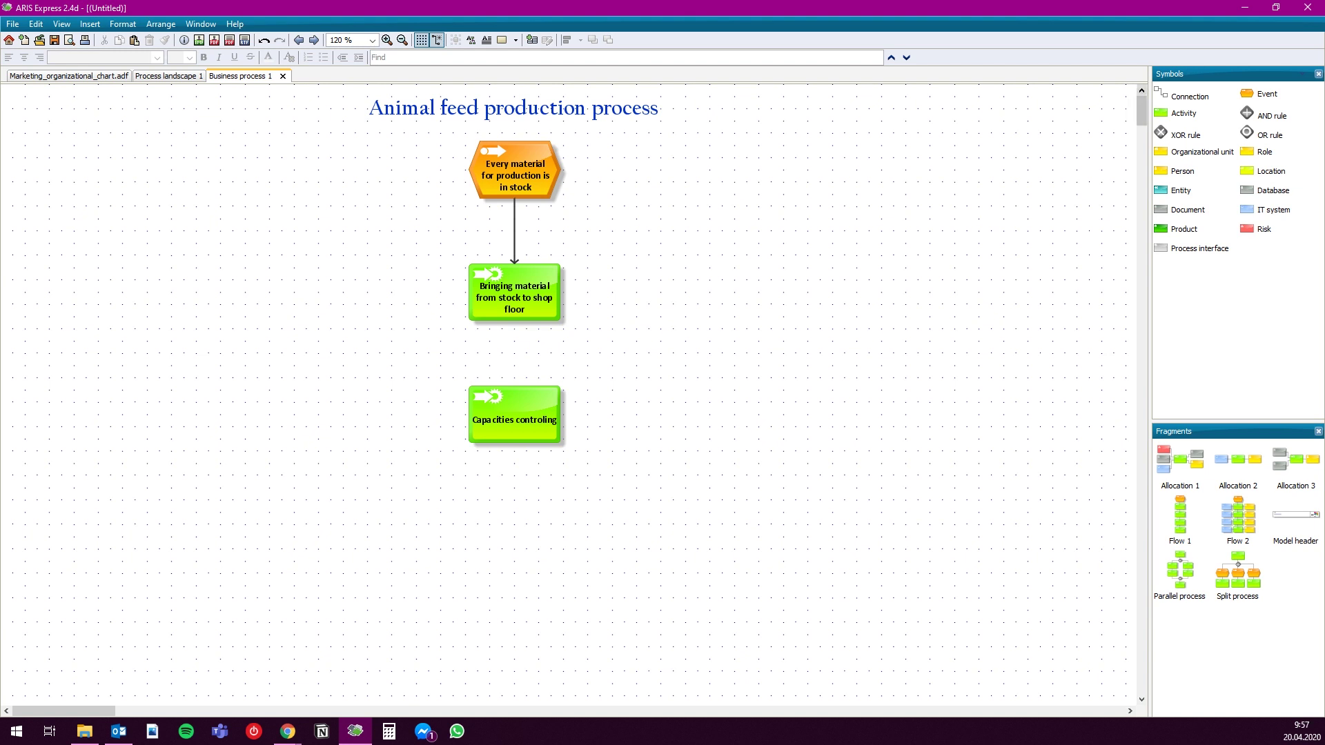
pyautogui.click(1190, 96)
pyautogui.moveTo(514, 320); pyautogui.dragTo(514, 407)
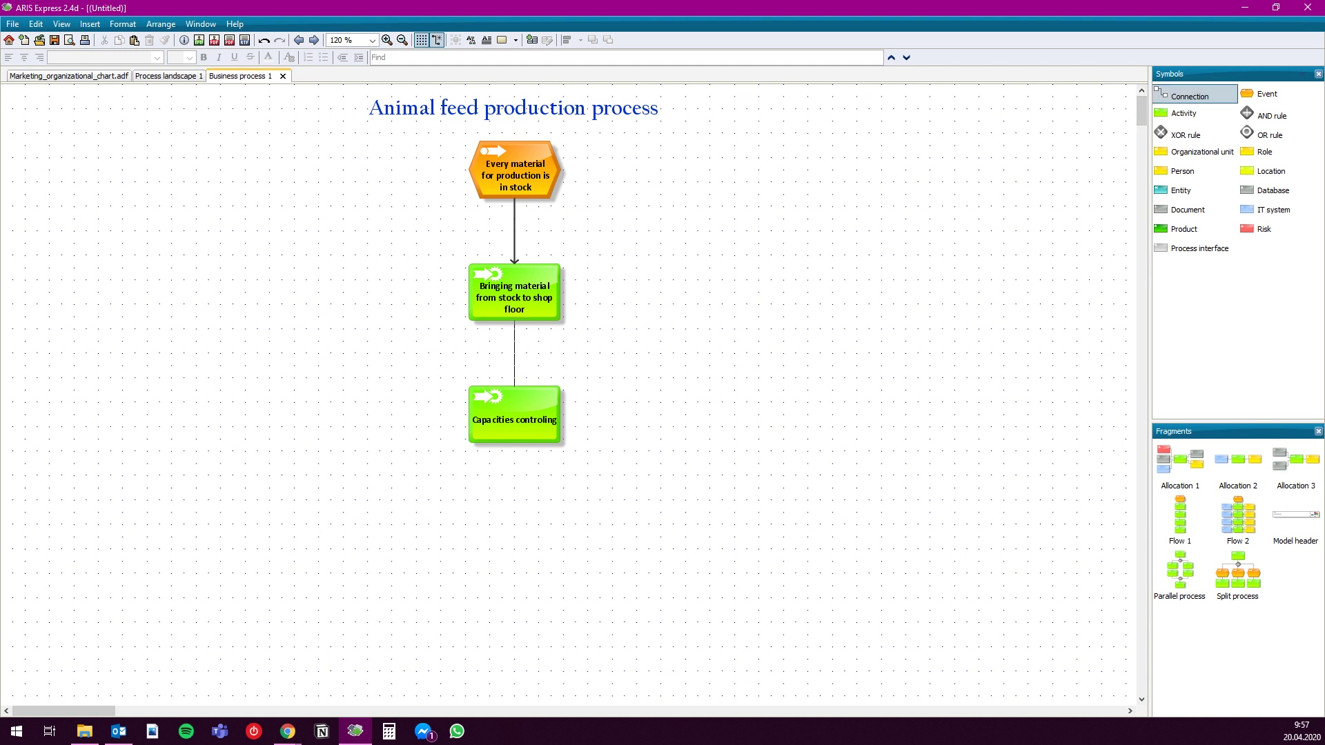
# Place an XOR rule centred below the "Capacities controling" activity
pyautogui.click(1185, 134)
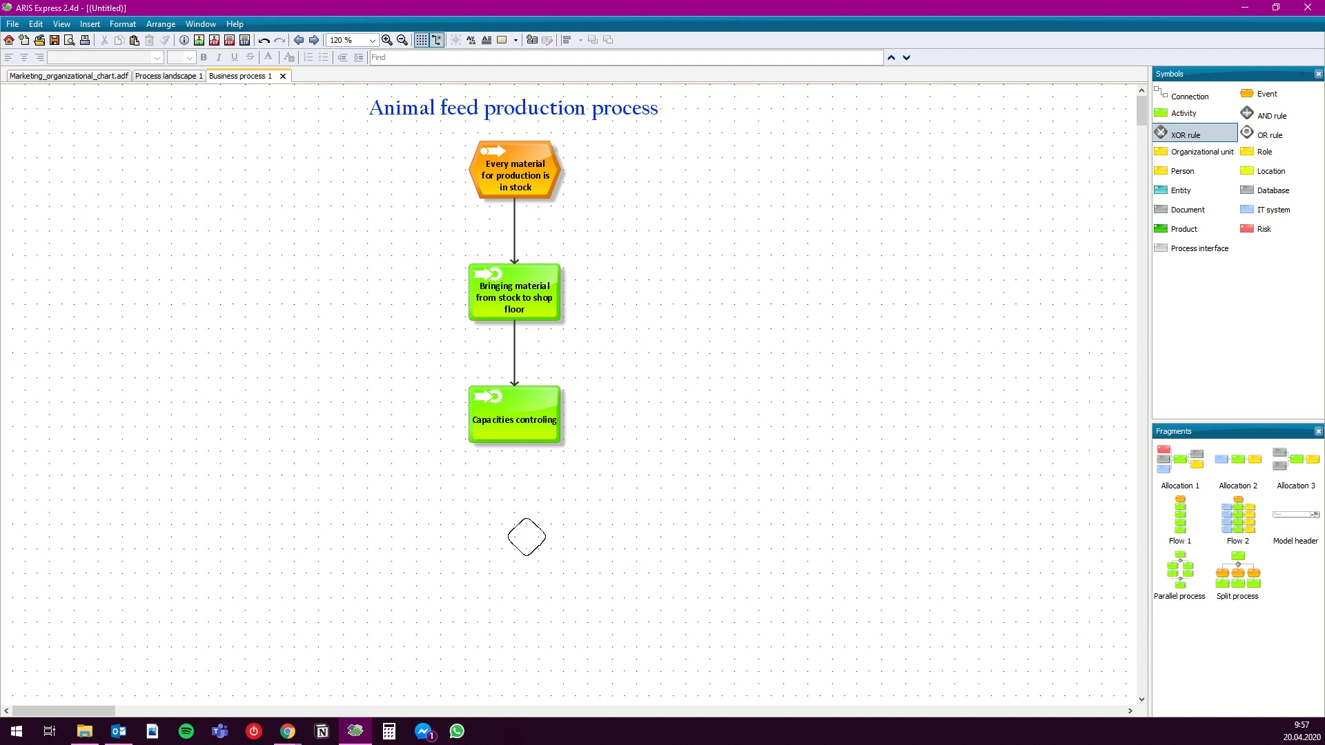
pyautogui.click(514, 513)
pyautogui.click(514, 513)
pyautogui.press('Delete')
pyautogui.click(1186, 135)
pyautogui.click(514, 526)
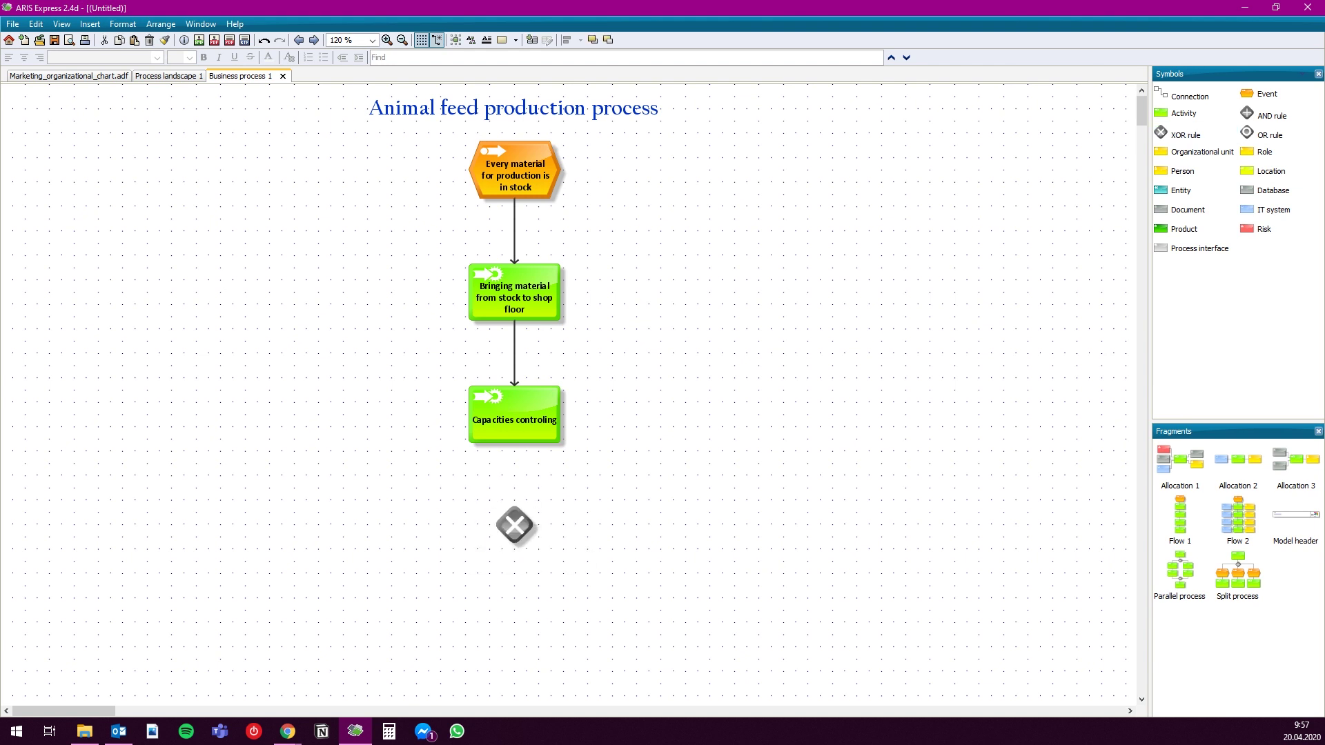
# Add an event named "Capacities are available" to the lower left of the XOR rule
pyautogui.scroll(-5, 573, 393)
pyautogui.click(1261, 93)
pyautogui.click(270, 366)
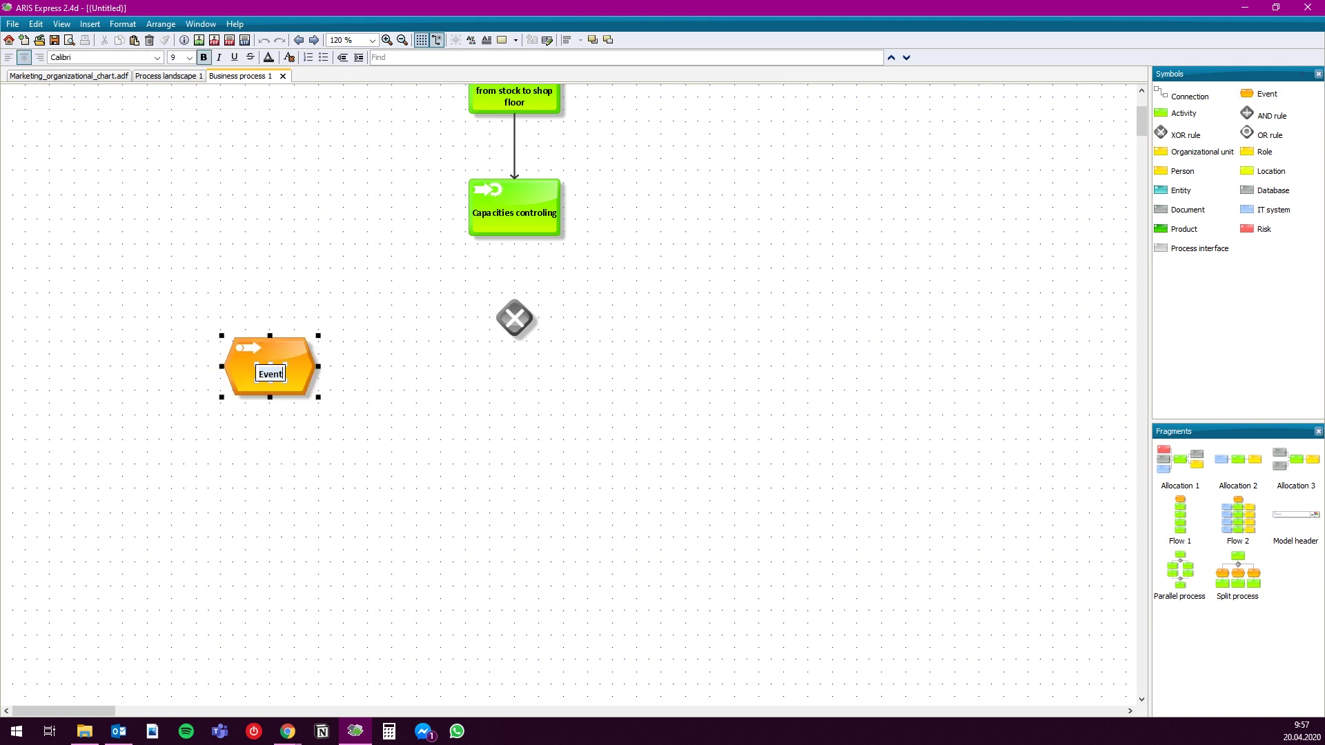
pyautogui.write('Capacities are availabl')
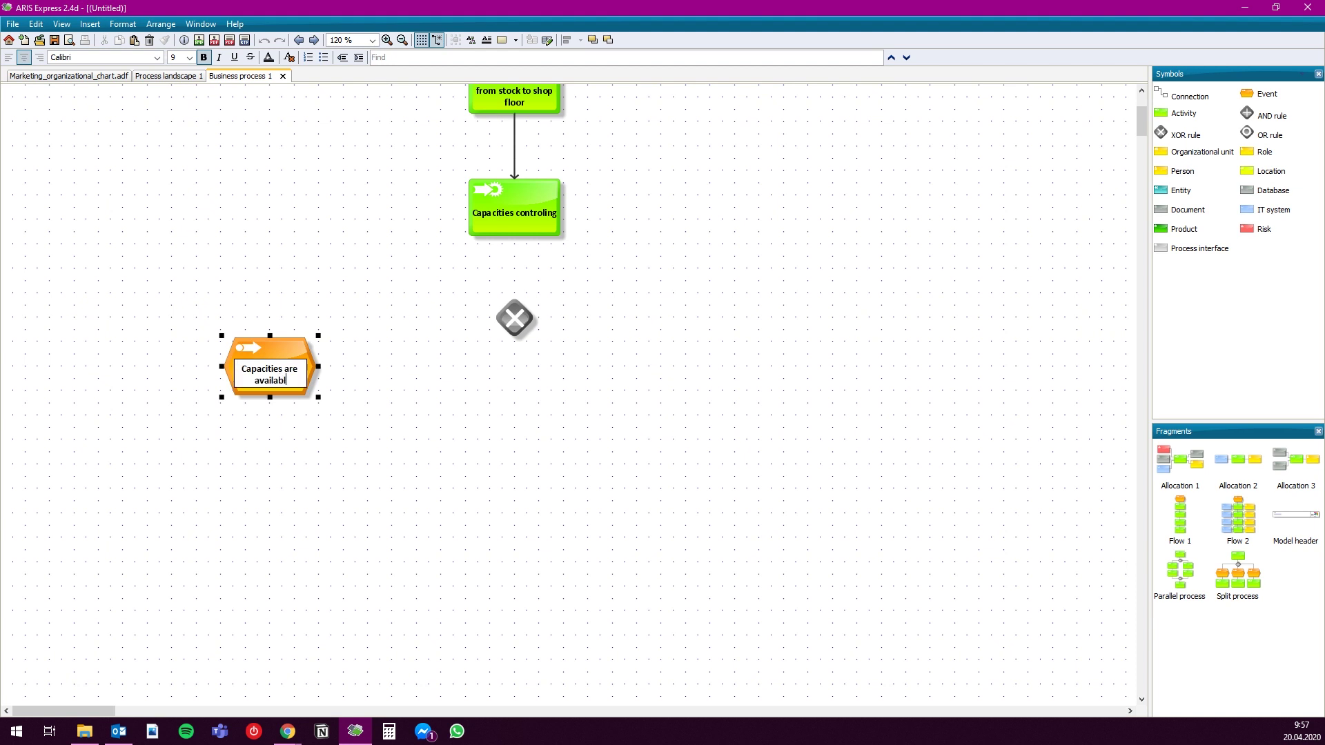
pyautogui.write('e')
pyautogui.press('Return')
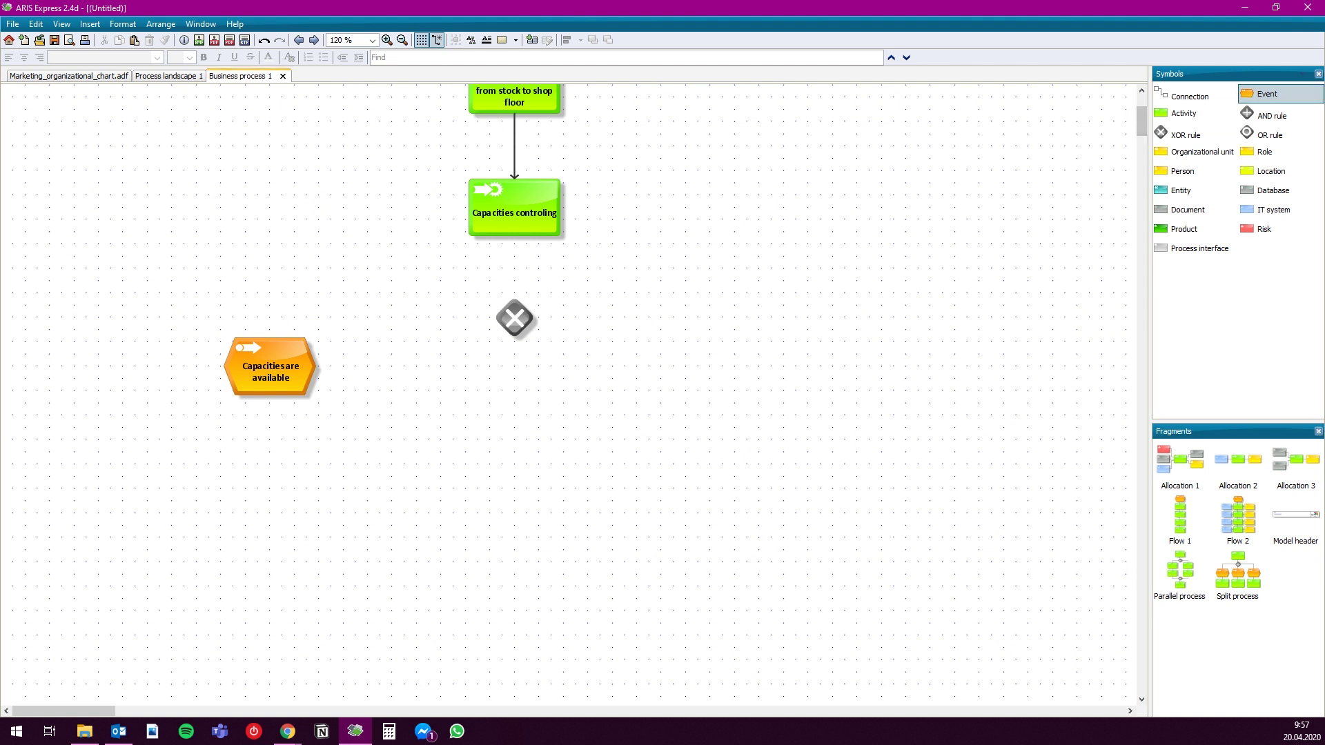
# Add an event named "Capacities are NOT available" to the lower right of the XOR rule
pyautogui.click(673, 367)
pyautogui.write('Cap')
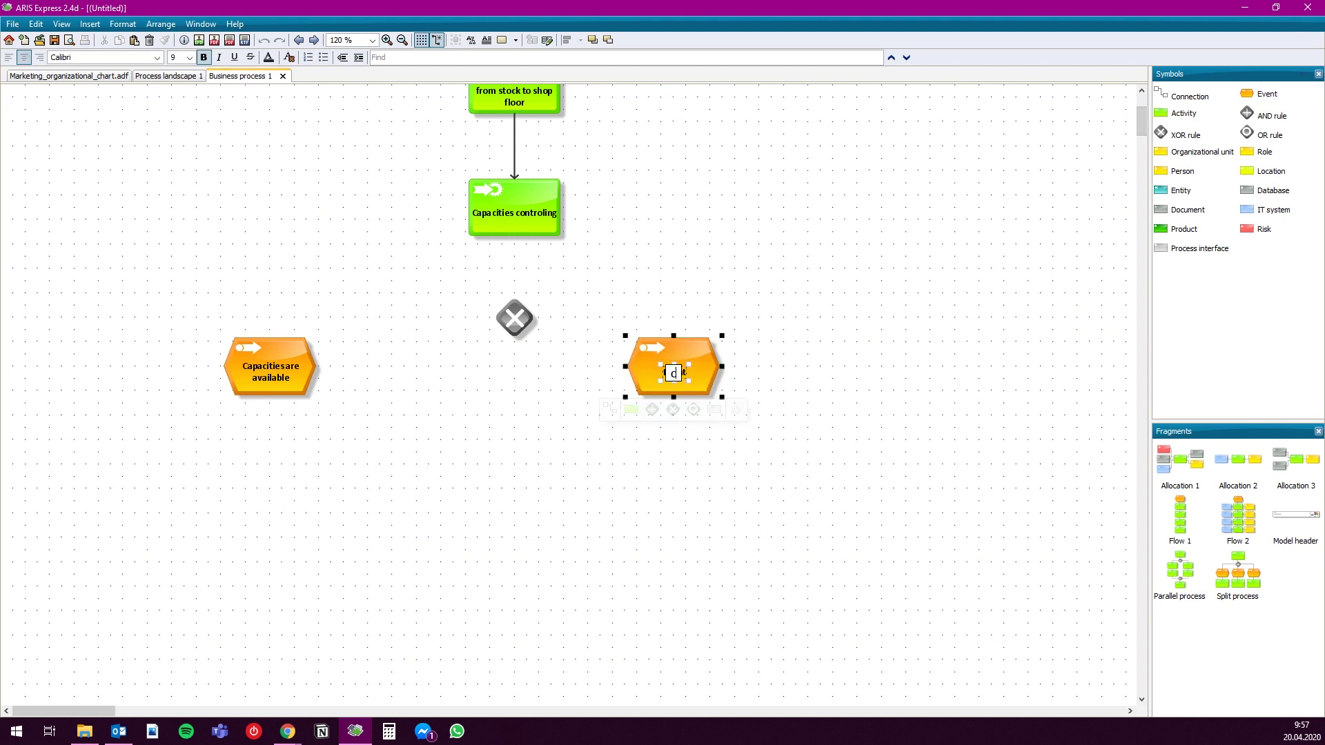
pyautogui.write('aciti')
pyautogui.write('es are NOT a')
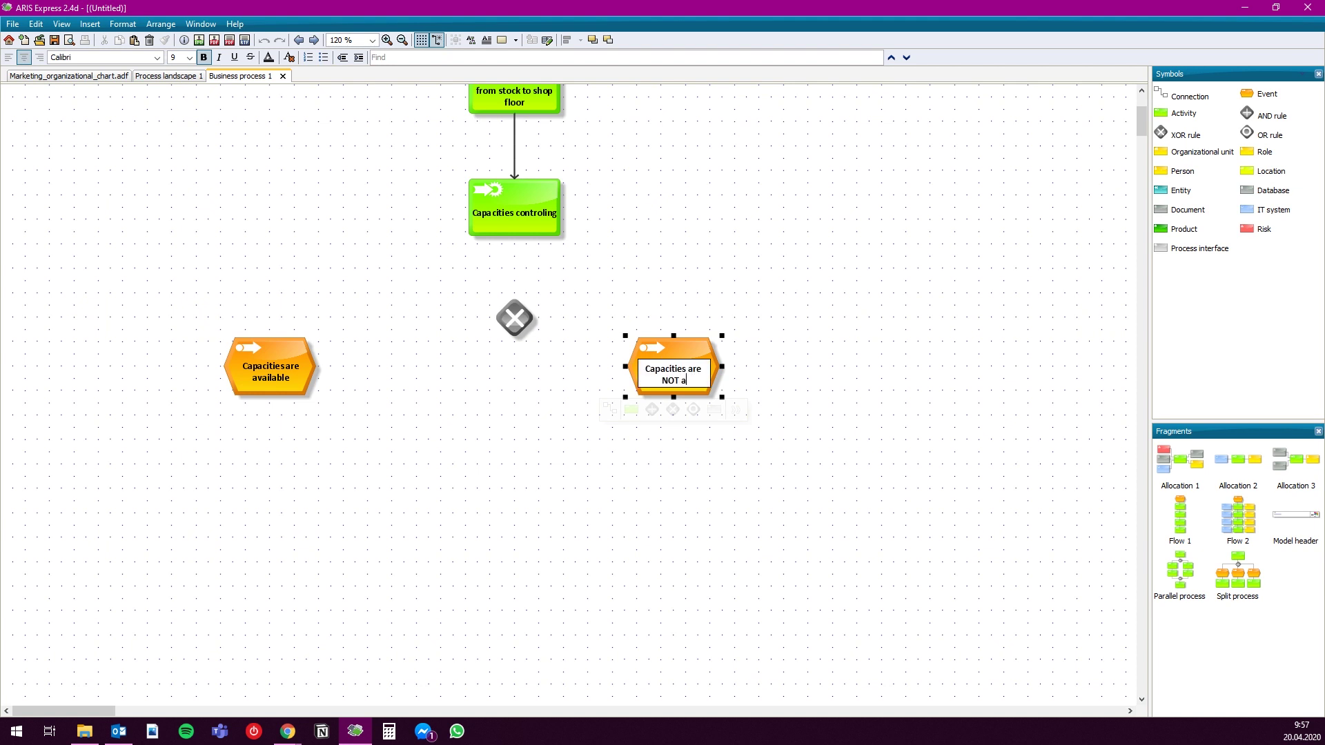
pyautogui.write('vailable')
pyautogui.press('Return')
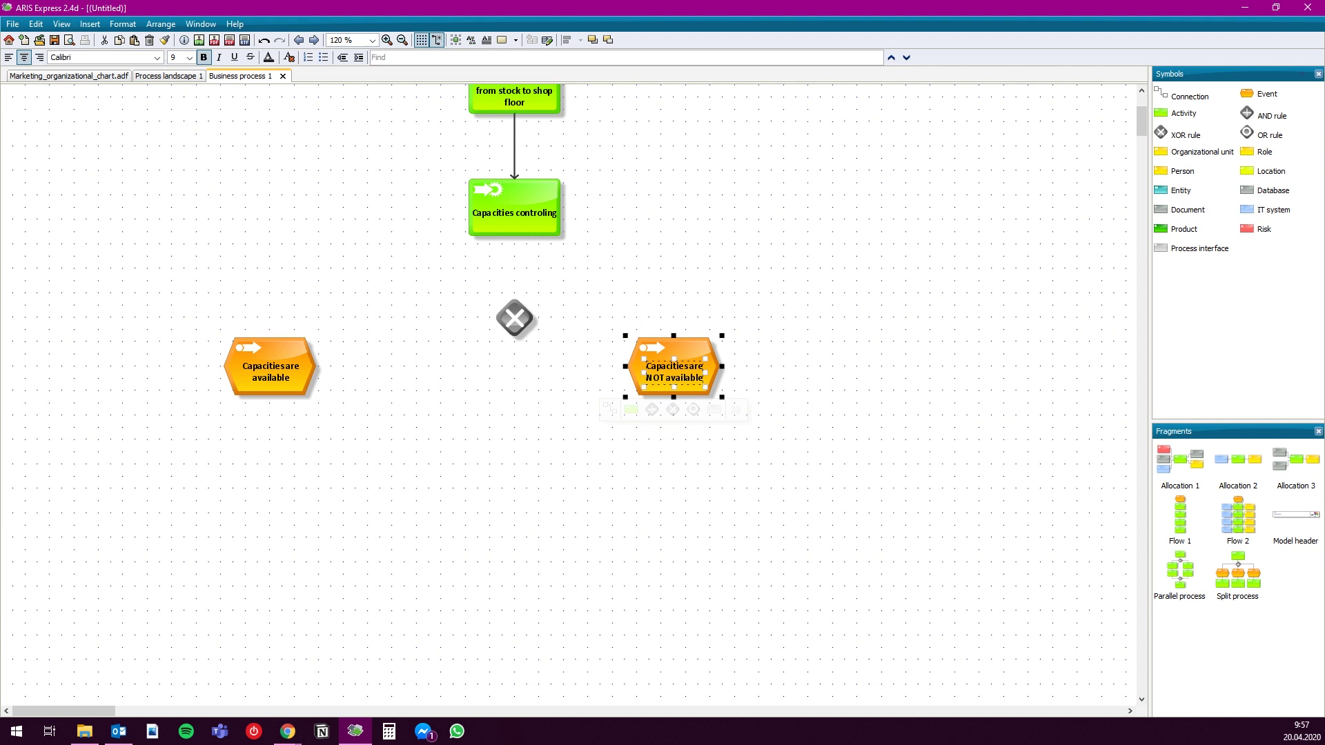
pyautogui.press('Escape')
# Connect the "Capacities controling" activity to the XOR rule, and the rule to the "Capacities are NOT available" event
pyautogui.click(1194, 95)
pyautogui.click(514, 235)
pyautogui.click(514, 304)
pyautogui.click(530, 316)
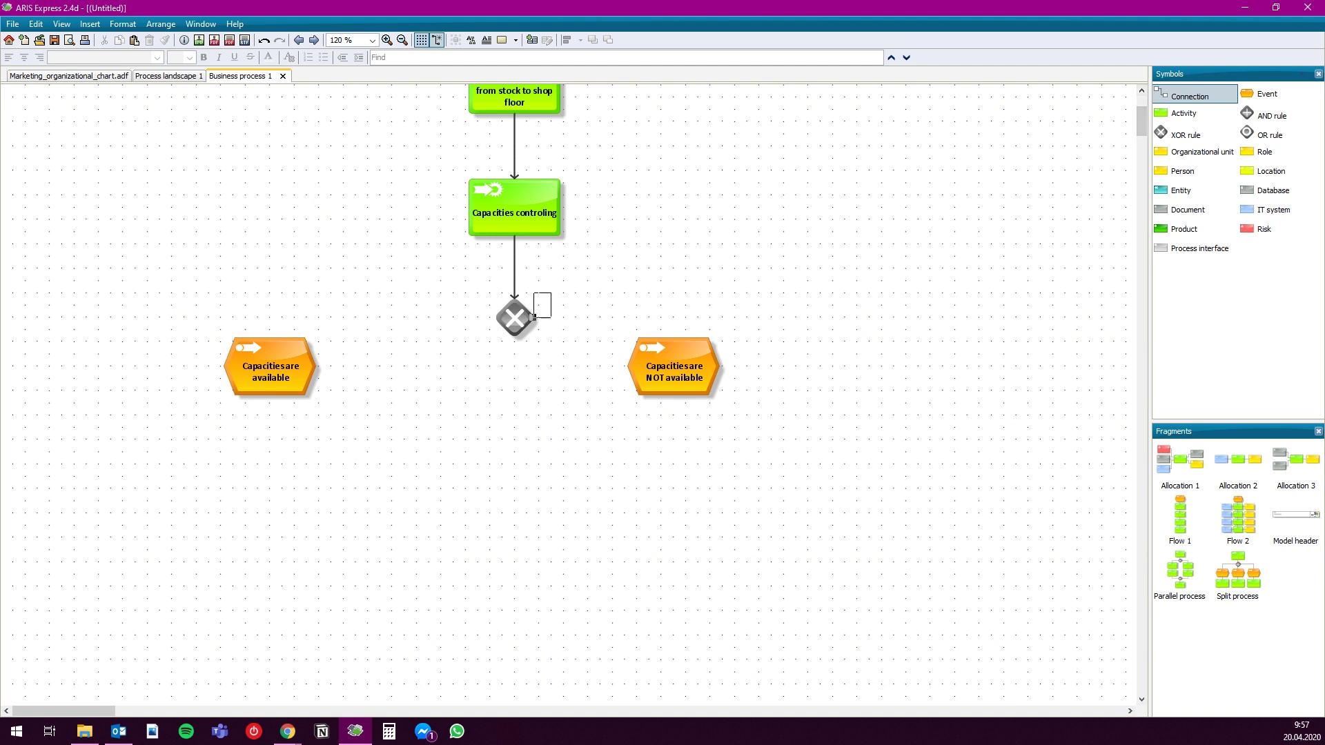
pyautogui.click(674, 340)
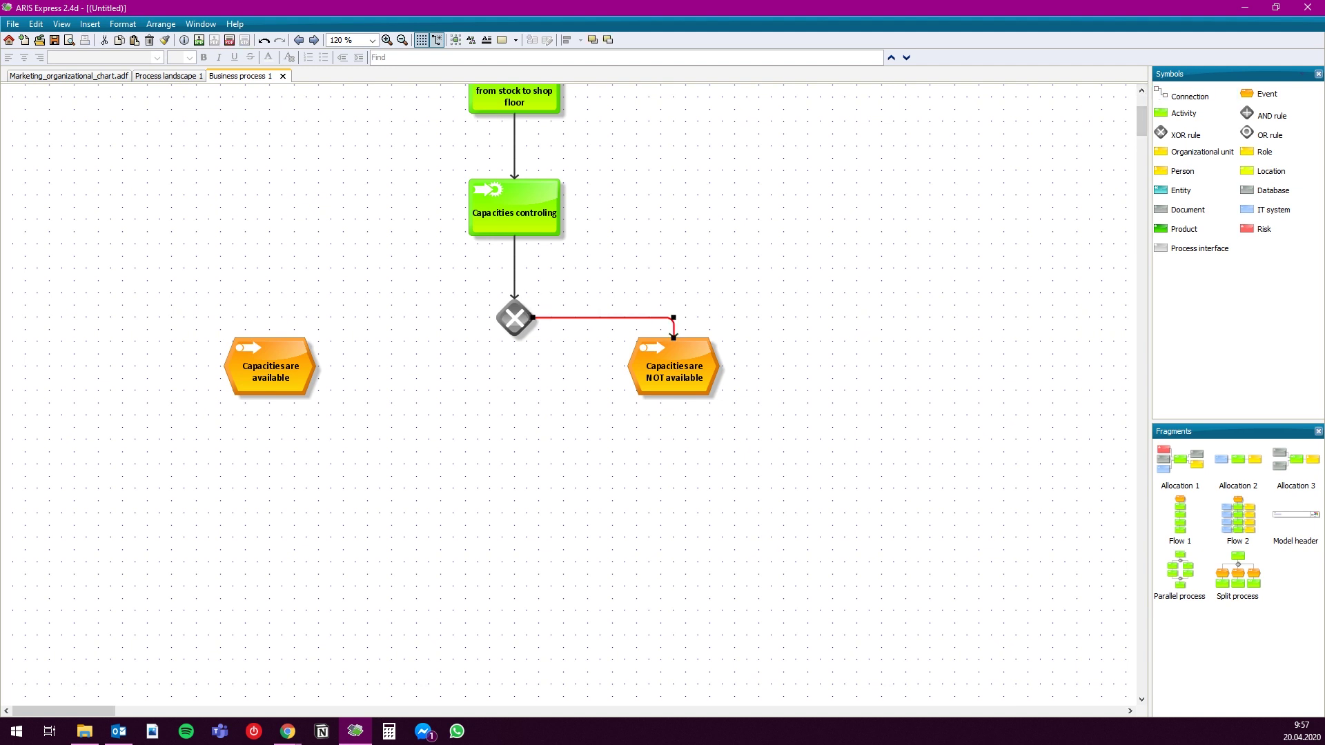
# Connect the XOR rule to the "Capacities are available" event and move that event horizontally closer to the rule
pyautogui.click(1194, 95)
pyautogui.click(498, 317)
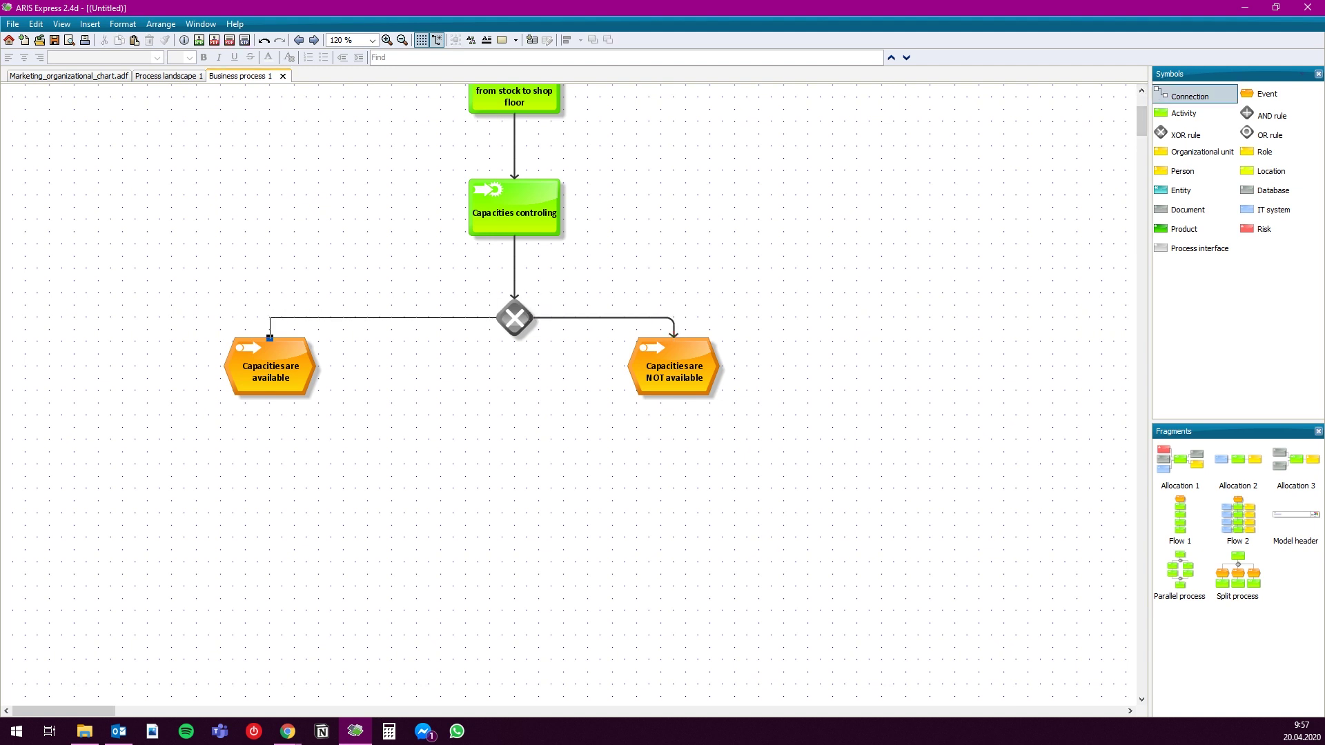
pyautogui.click(270, 340)
pyautogui.moveTo(271, 366); pyautogui.dragTo(307, 366)
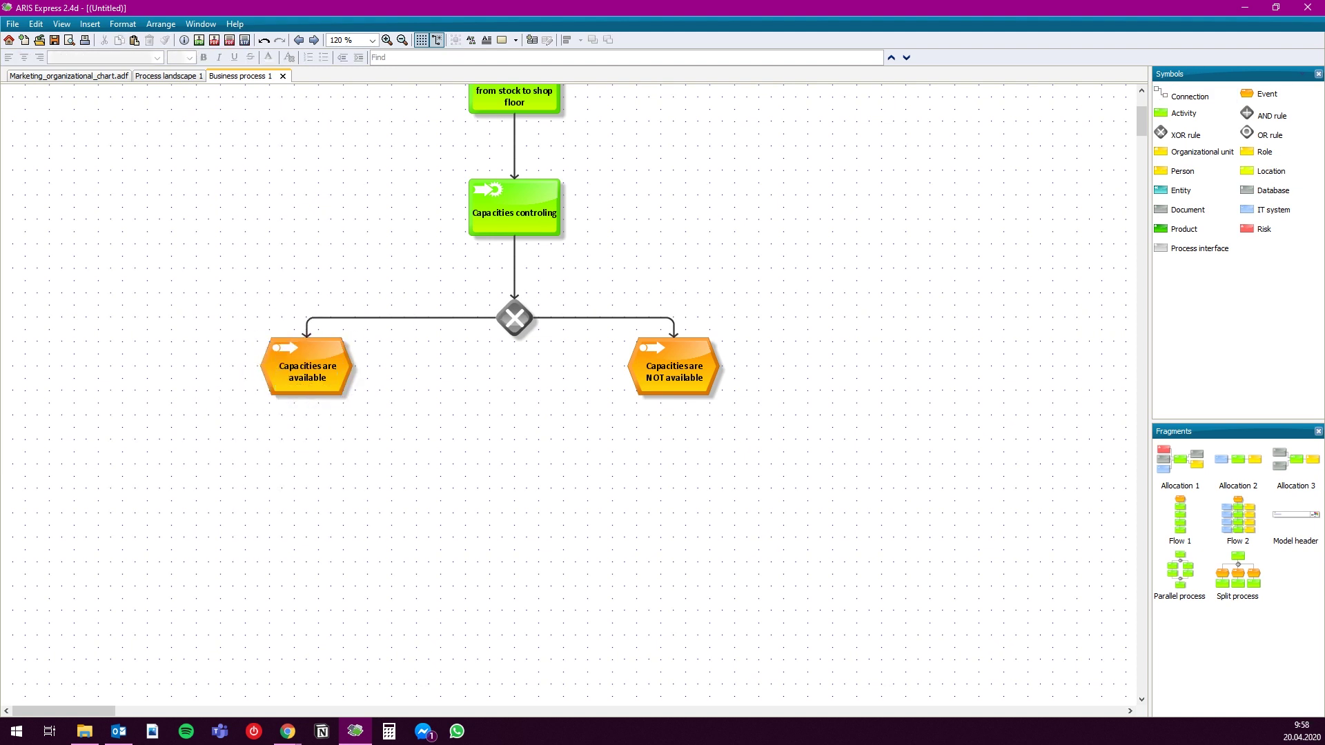
pyautogui.moveTo(307, 366); pyautogui.dragTo(344, 366)
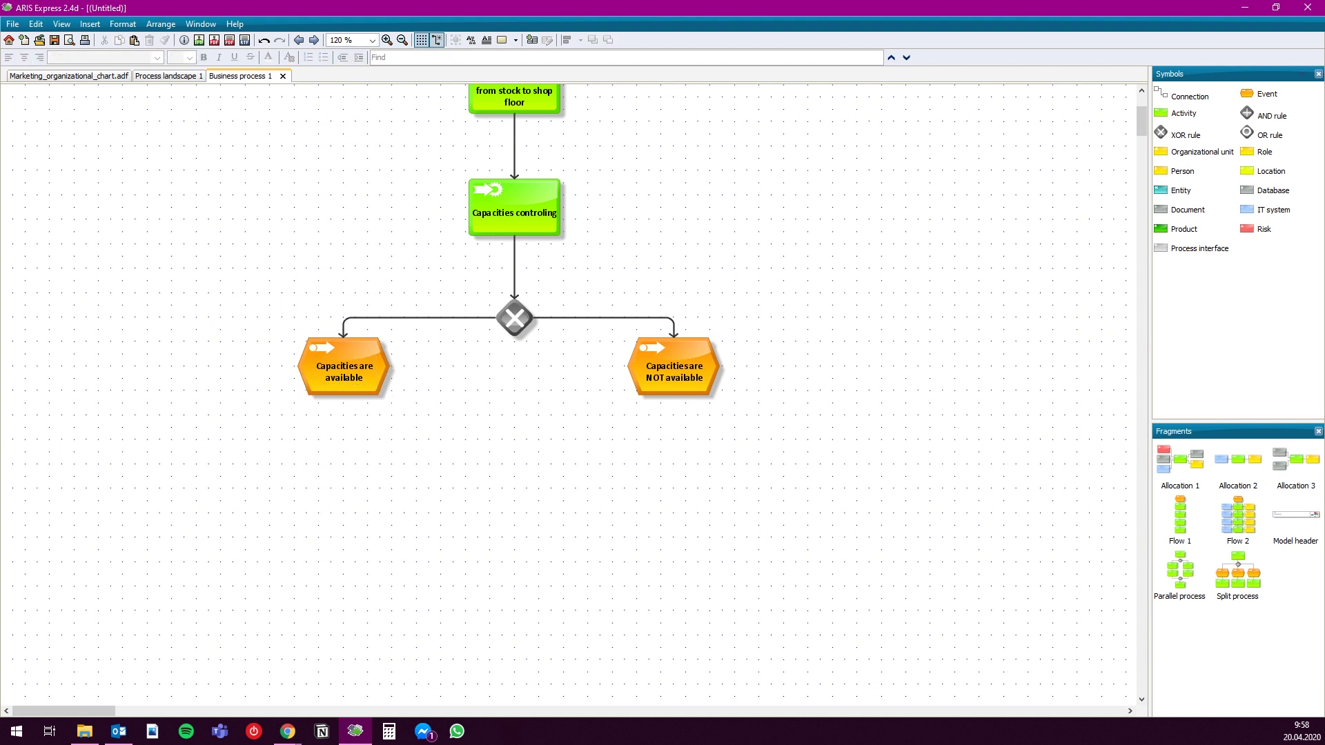
# Add an activity named "Enetering into production" below the "Capacities are available" event and connect the event to it
pyautogui.click(343, 488)
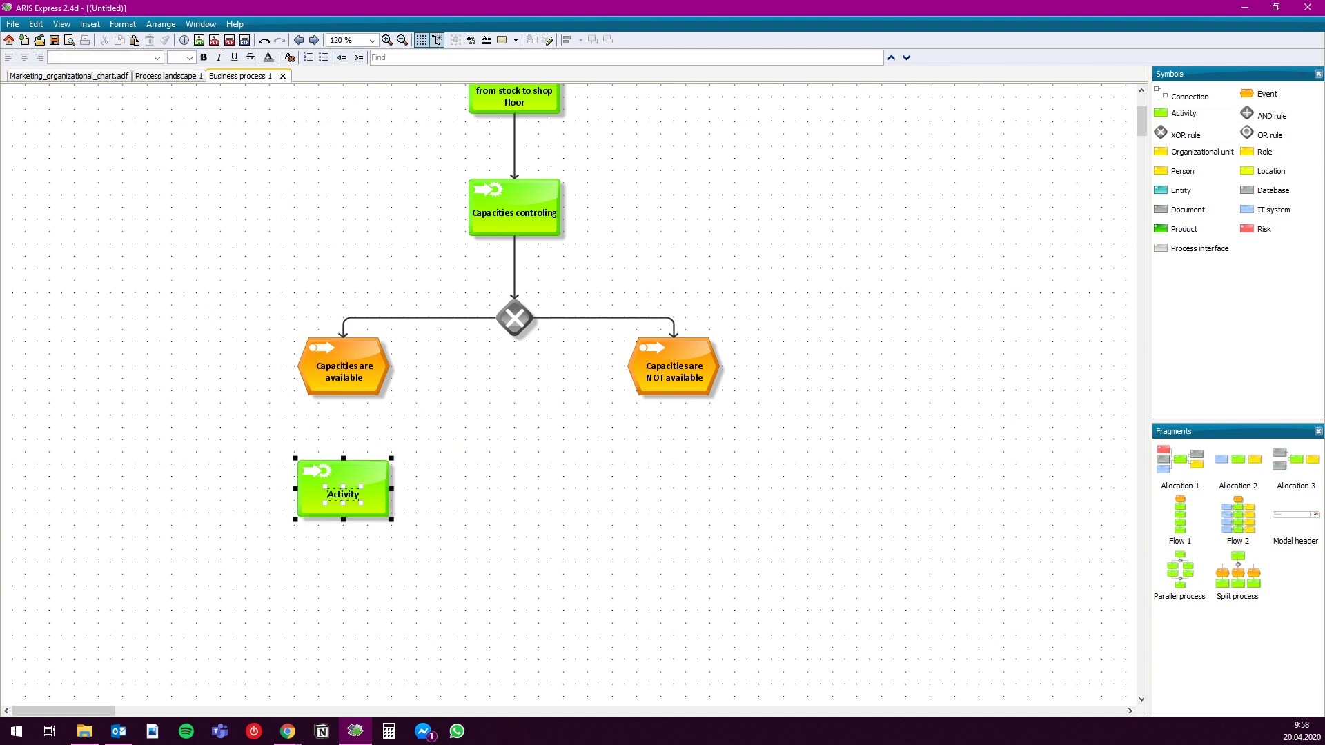
pyautogui.write('Ene')
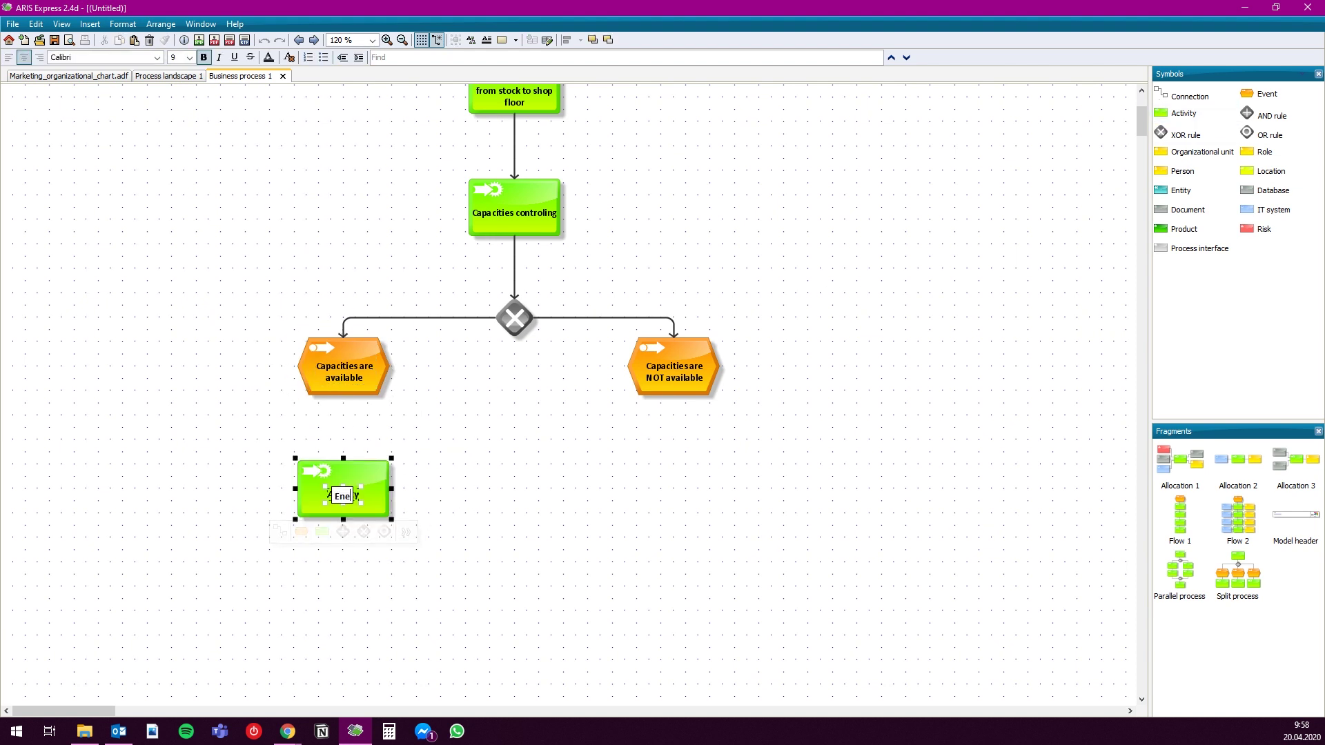
pyautogui.write('tering into production')
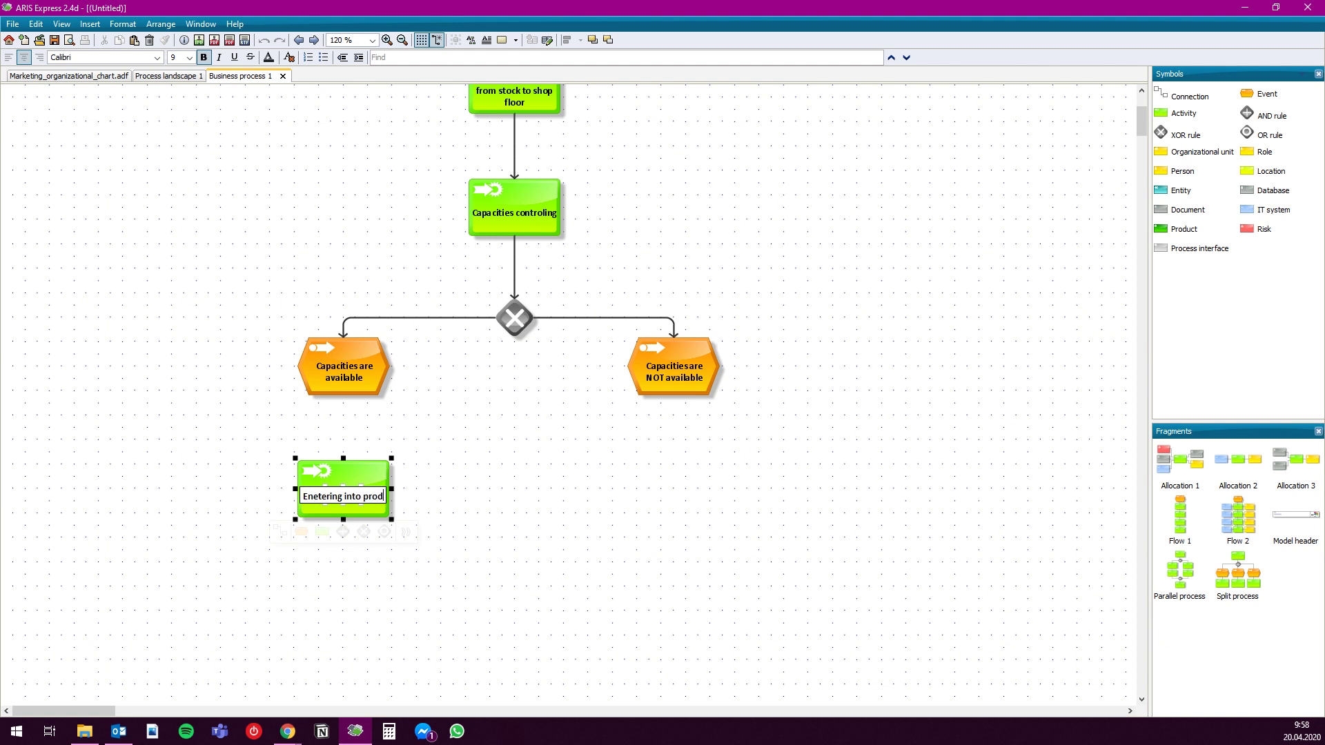
pyautogui.press('Return')
pyautogui.press('Escape')
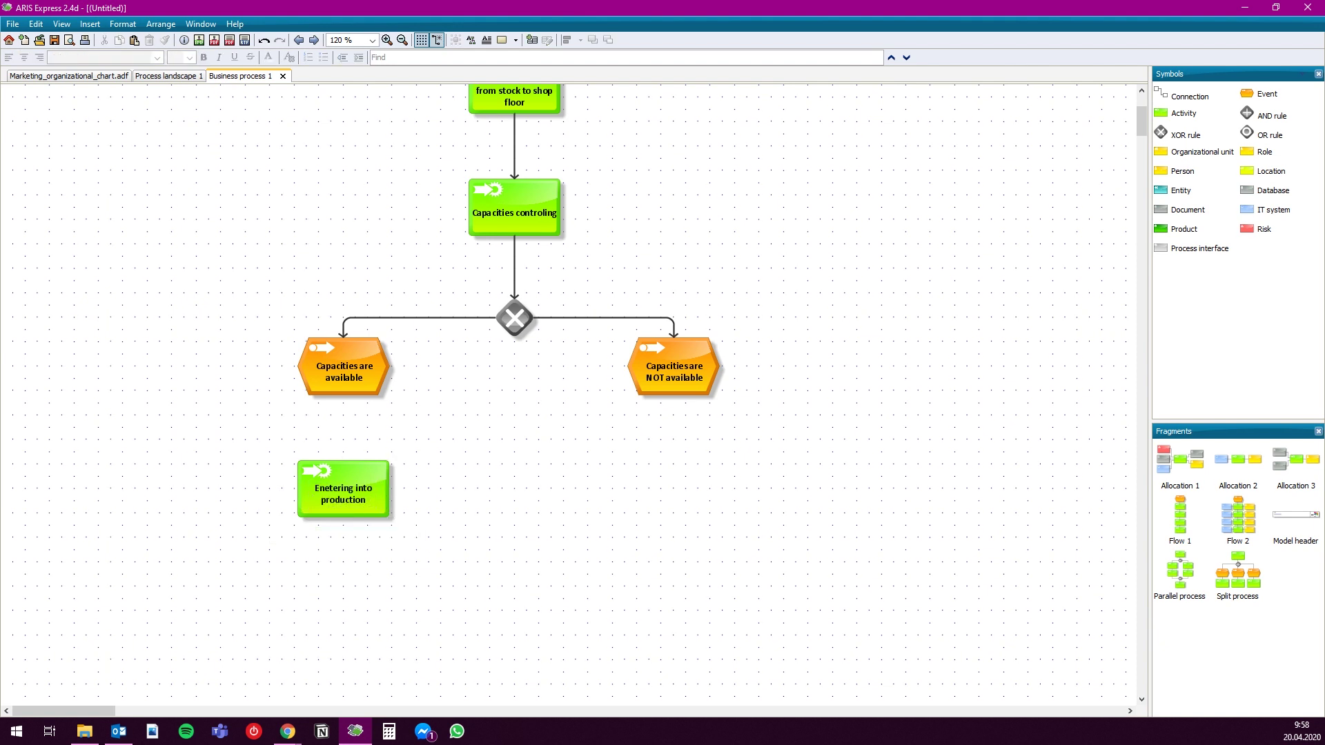
pyautogui.click(343, 395)
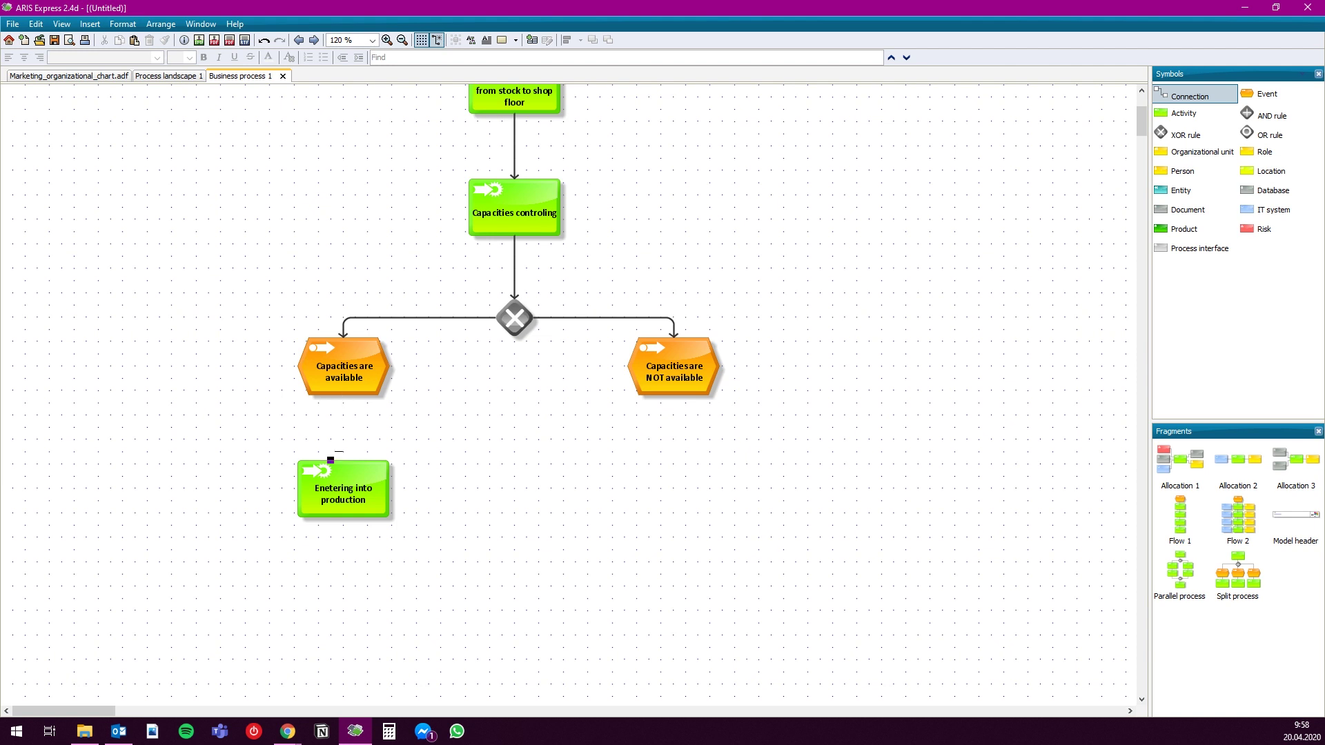
pyautogui.click(343, 460)
# Add an activity named "Rescheduling the production" below the "Capacities are NOT available" event and connect the event to it
pyautogui.click(1184, 112)
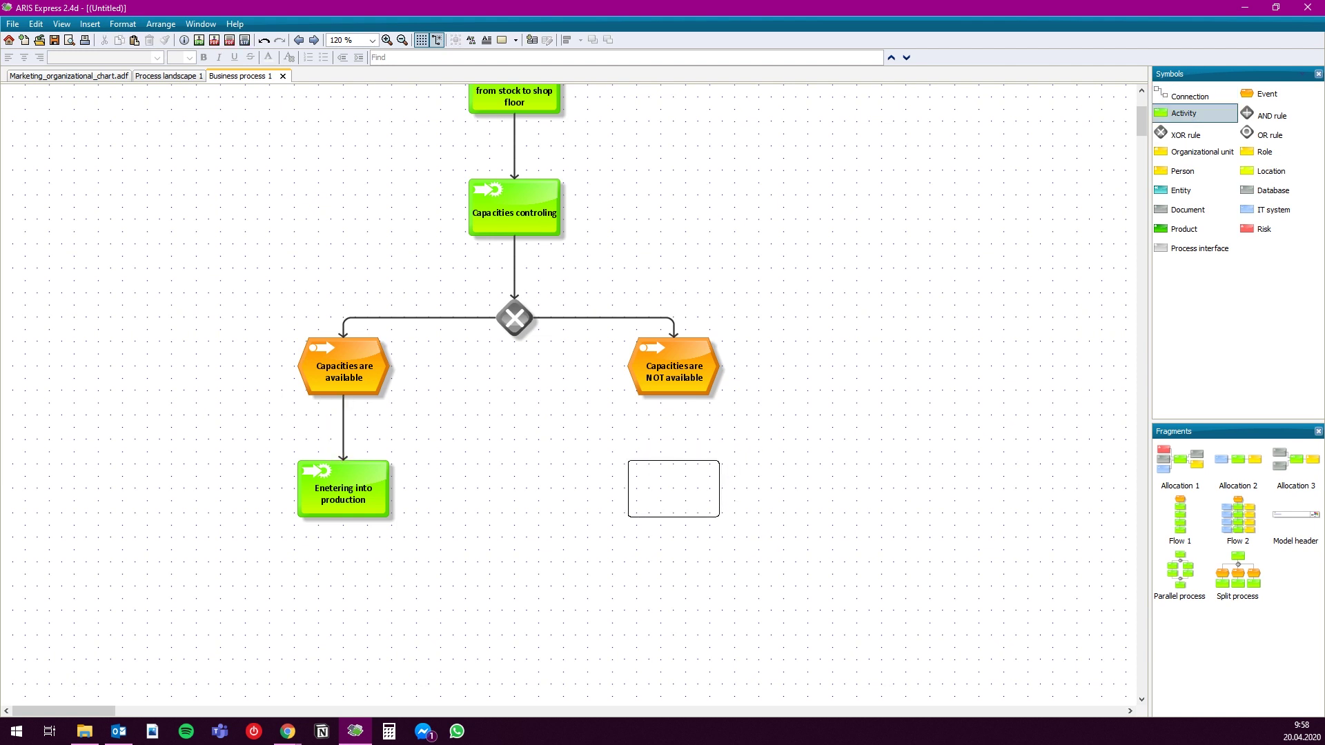
pyautogui.click(673, 489)
pyautogui.write('Re')
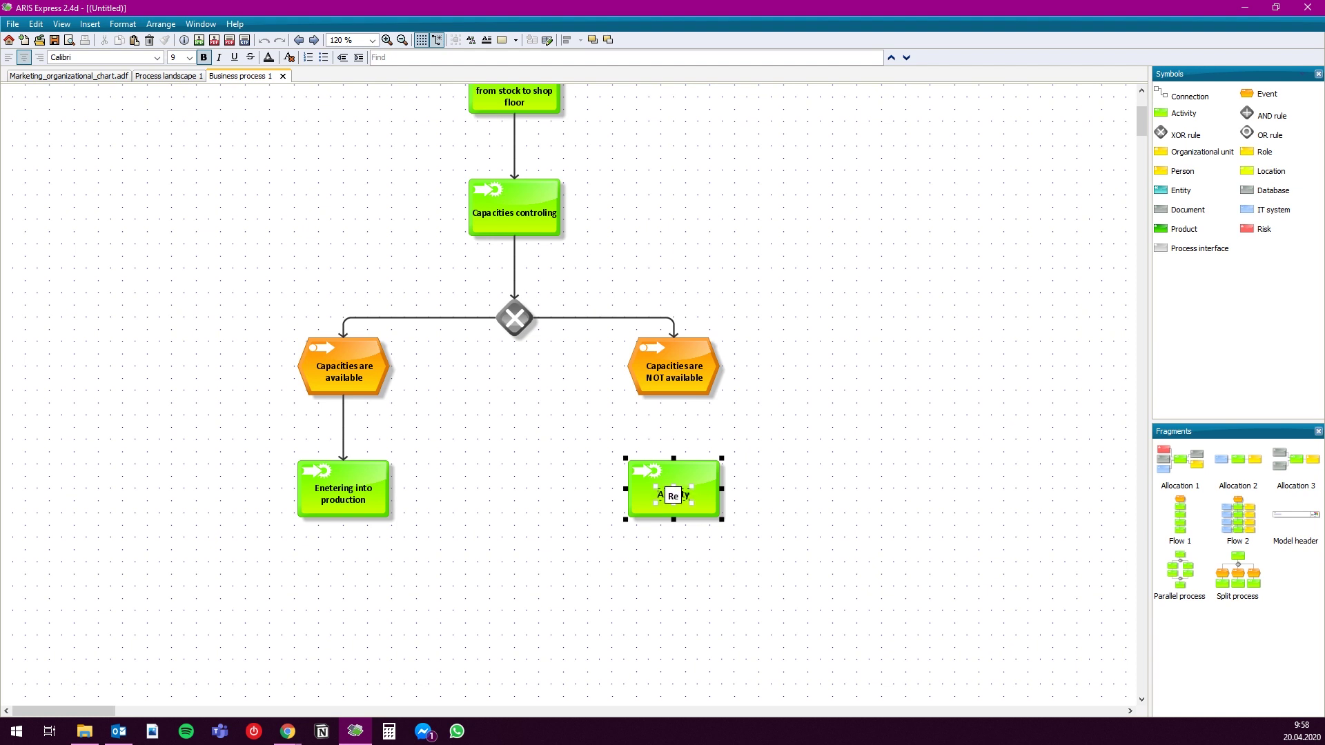
pyautogui.write('scheduling the produ')
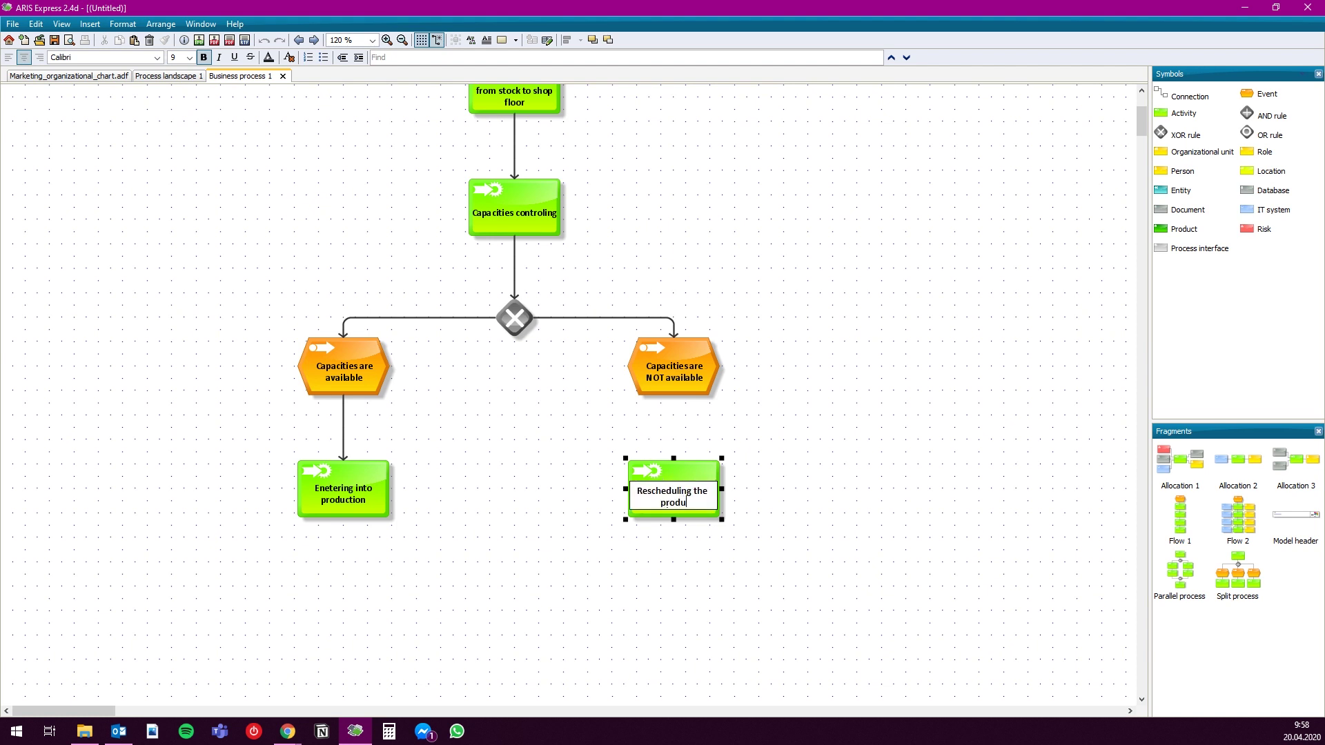
pyautogui.write('ction')
pyautogui.press('Return')
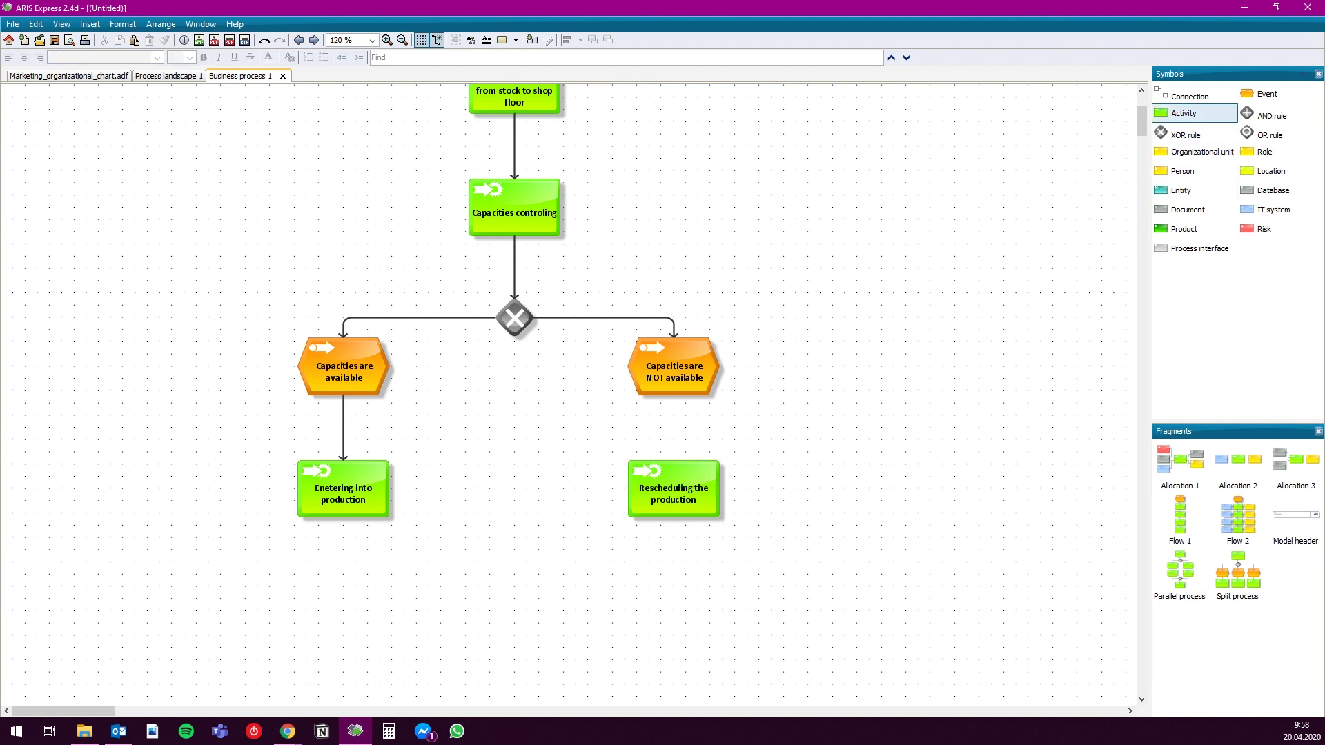
pyautogui.click(1189, 97)
pyautogui.moveTo(673, 395); pyautogui.dragTo(673, 460)
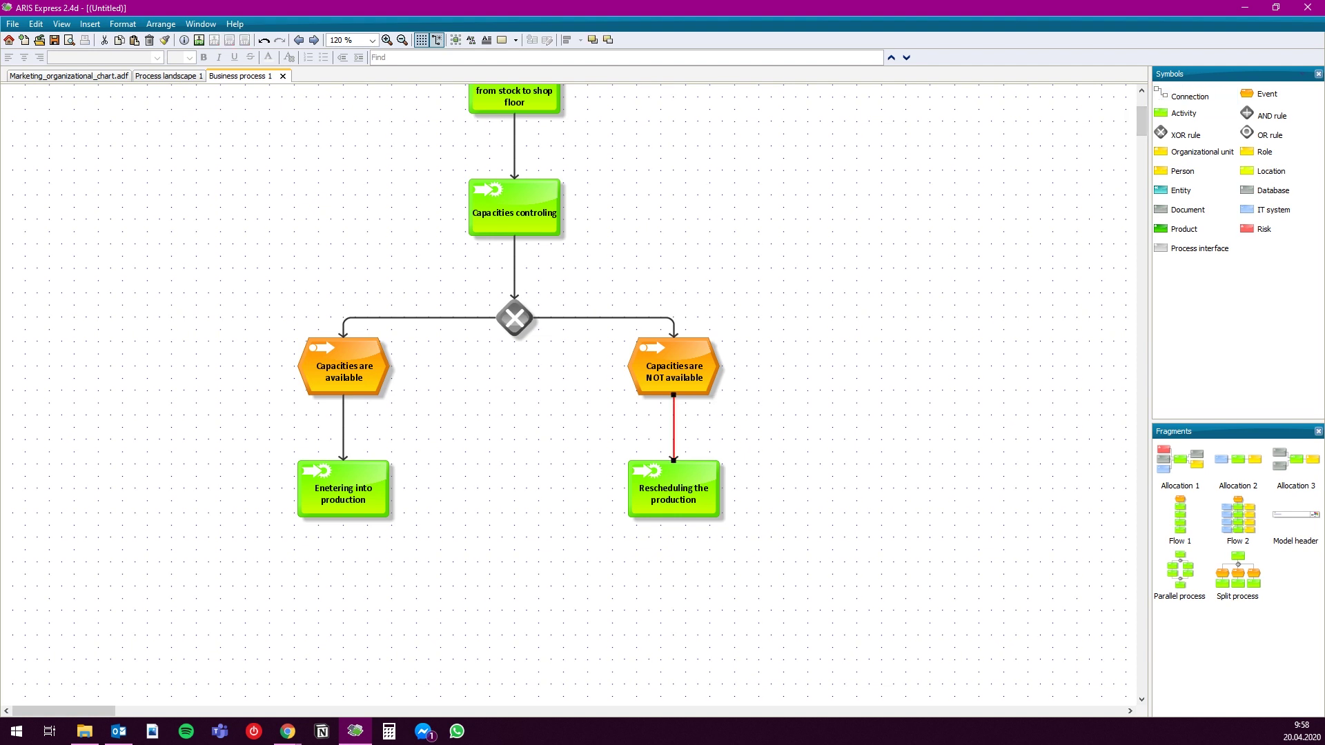
# Add an event named "Production reschedule" below the "Rescheduling the production" activity and connect the activity to it
pyautogui.scroll(-3, 673, 460)
pyautogui.click(1267, 94)
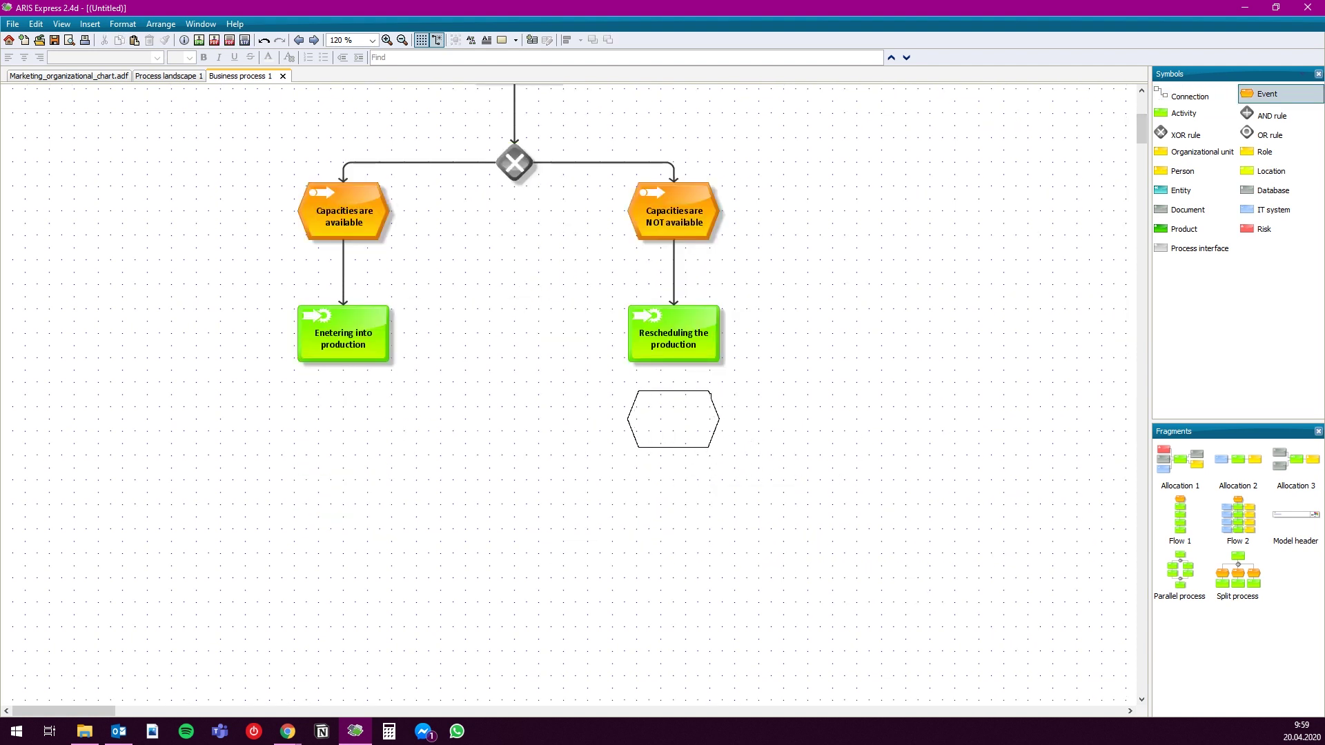
pyautogui.click(673, 431)
pyautogui.write('production r')
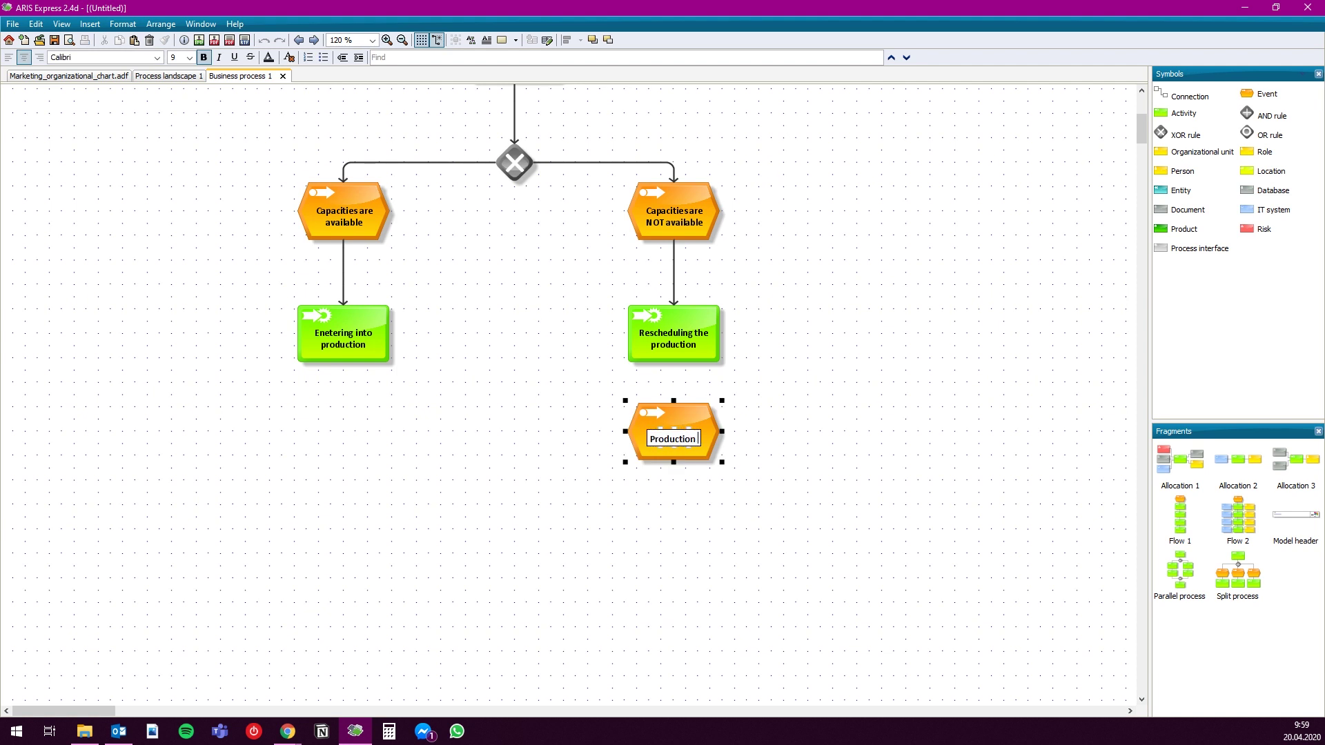
pyautogui.write('eschedule')
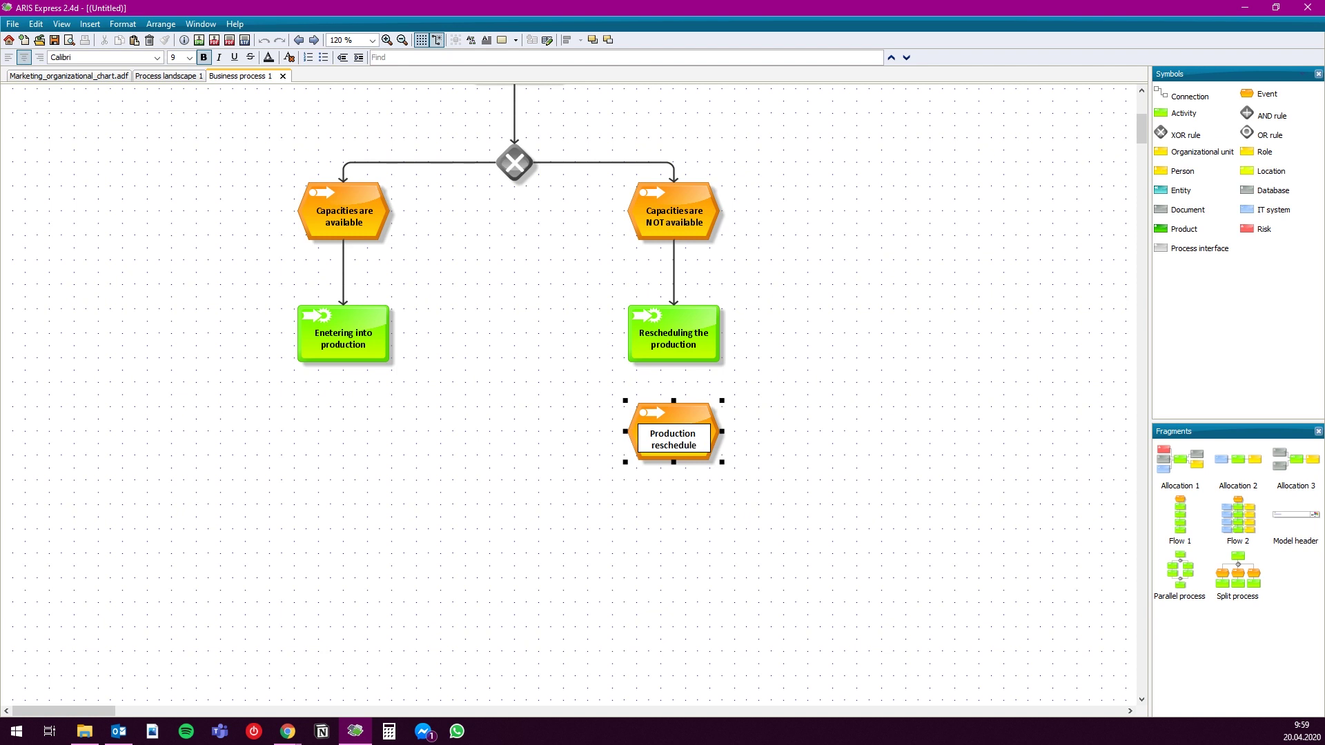
pyautogui.press('Return')
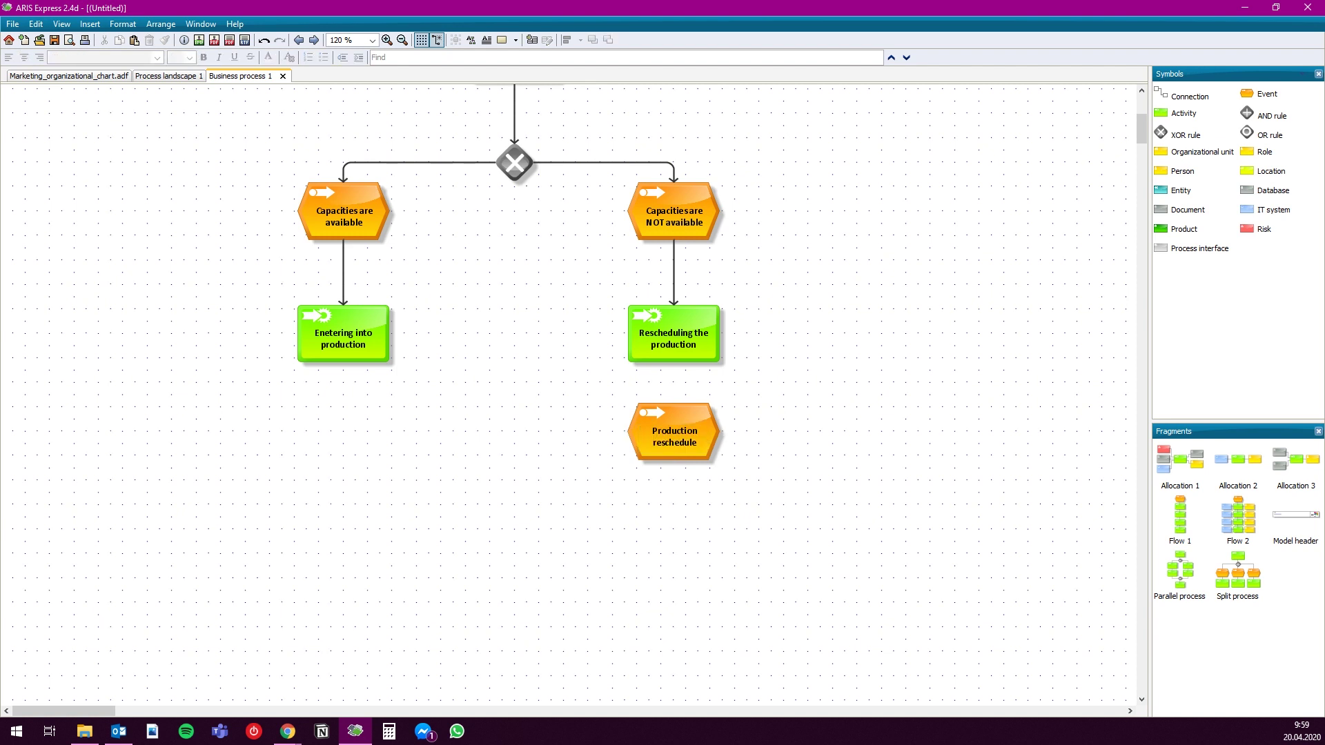
pyautogui.click(1194, 94)
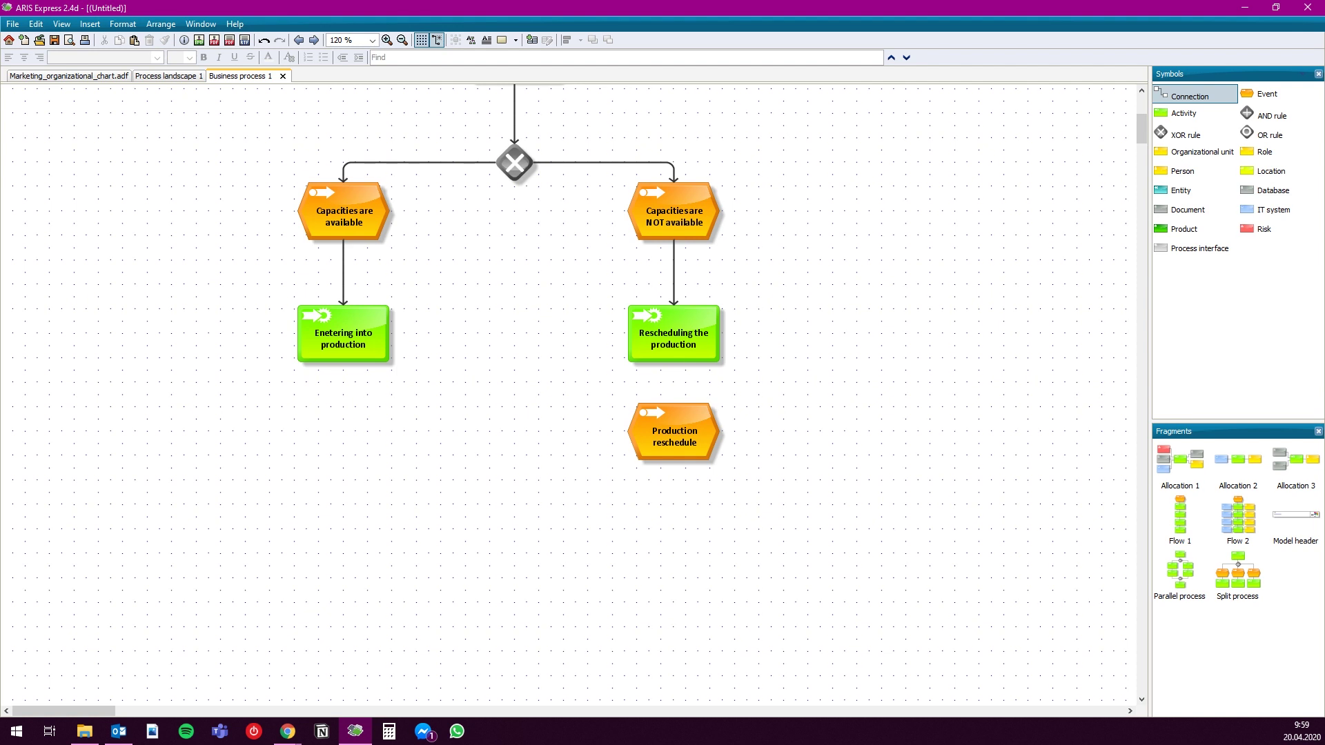
pyautogui.moveTo(673, 362); pyautogui.dragTo(673, 404)
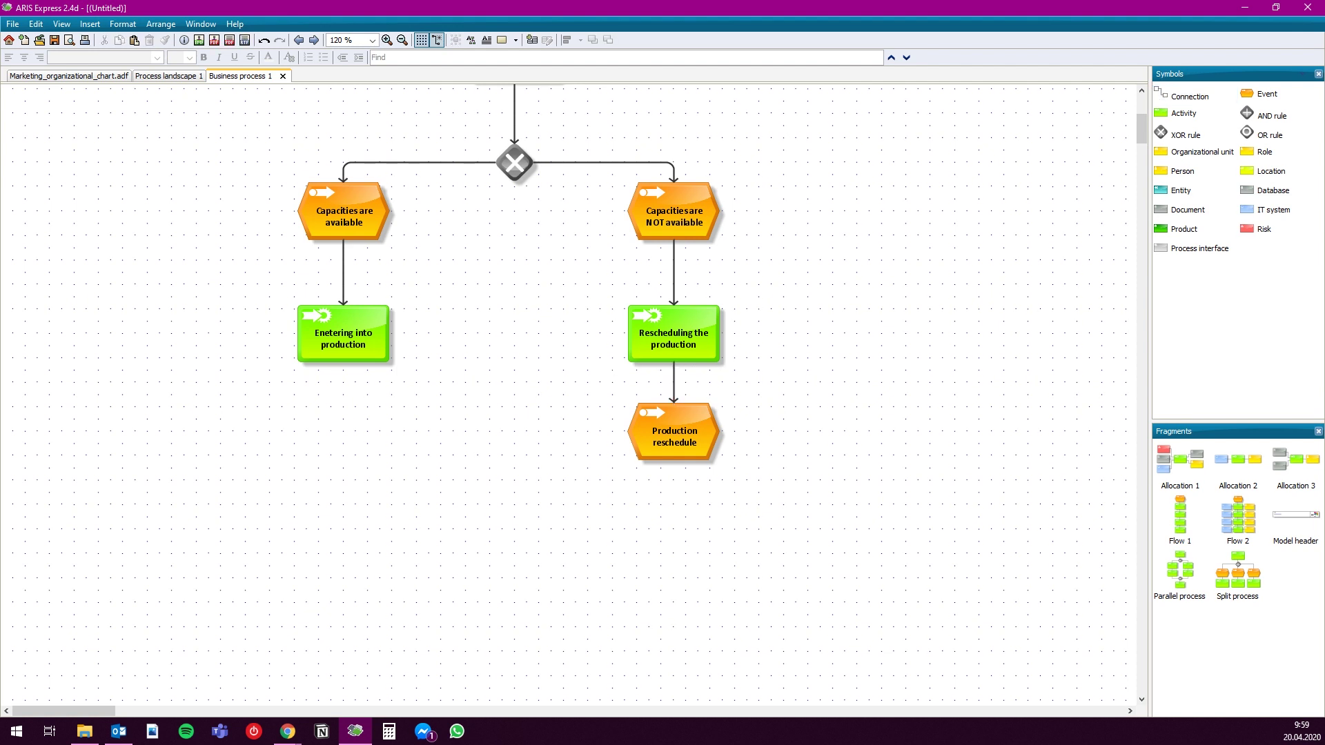
# Add an activity named "Entering into production" below the "Production reschedule" event
pyautogui.click(1182, 113)
pyautogui.click(673, 542)
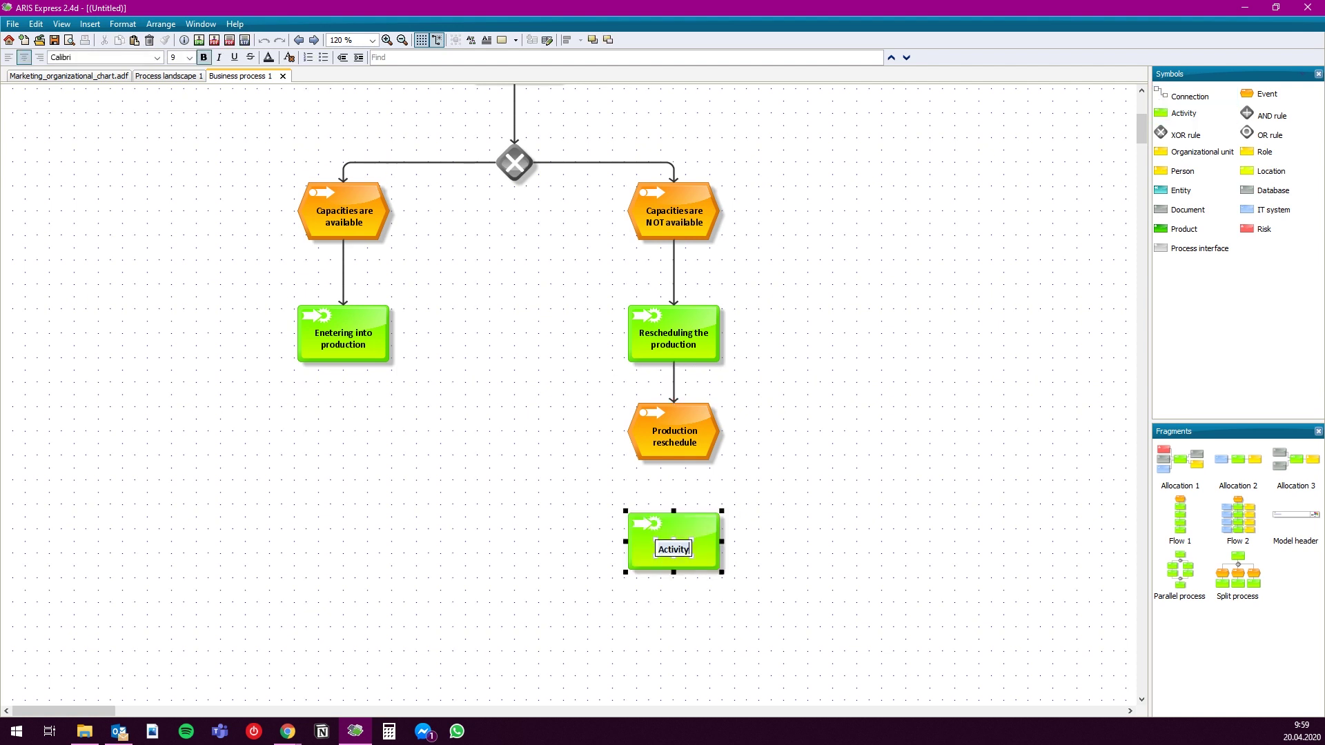
pyautogui.write('Entering into production')
pyautogui.press('Return')
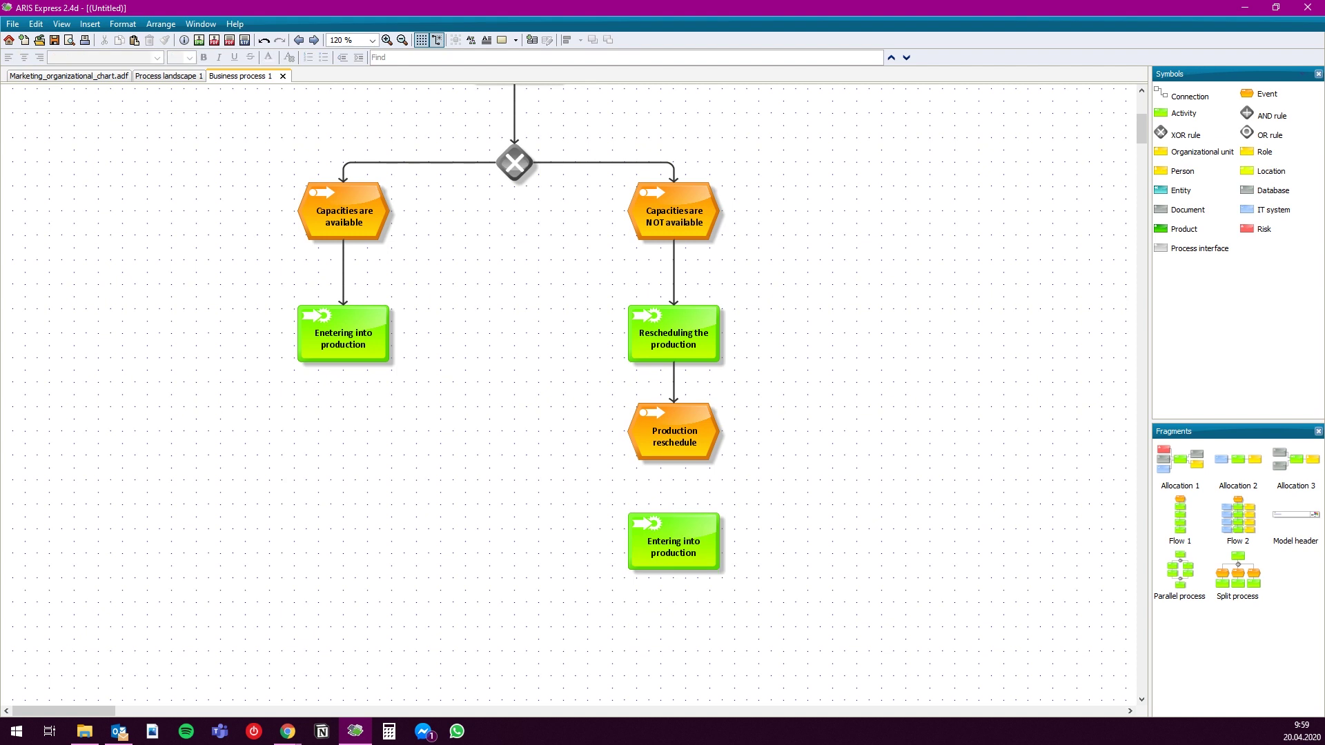
# Correct the name of the "Enetering into production" activity to "Entering into production" and move it straight down, below the level of the "Production reschedule" event
pyautogui.click(342, 338)
pyautogui.doubleClick(343, 338)
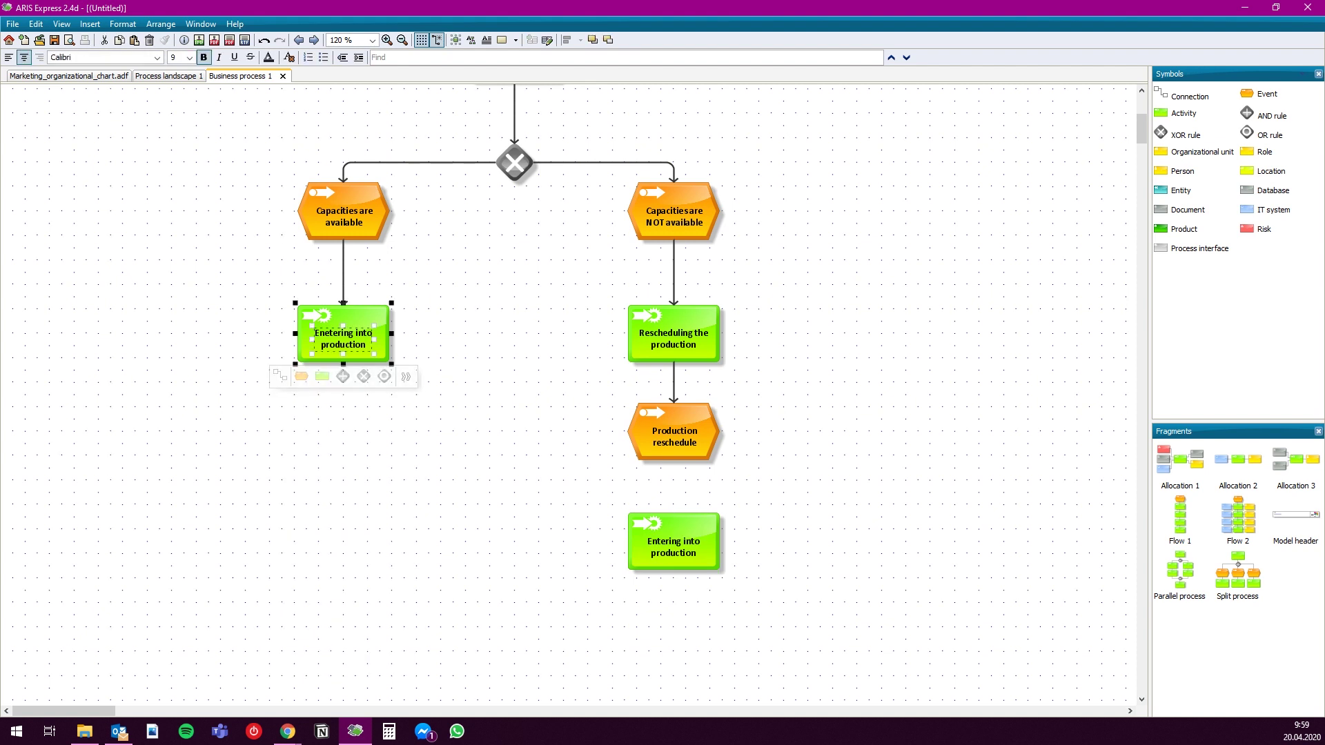
pyautogui.click(329, 336)
pyautogui.press('BackSpace')
pyautogui.press('Return')
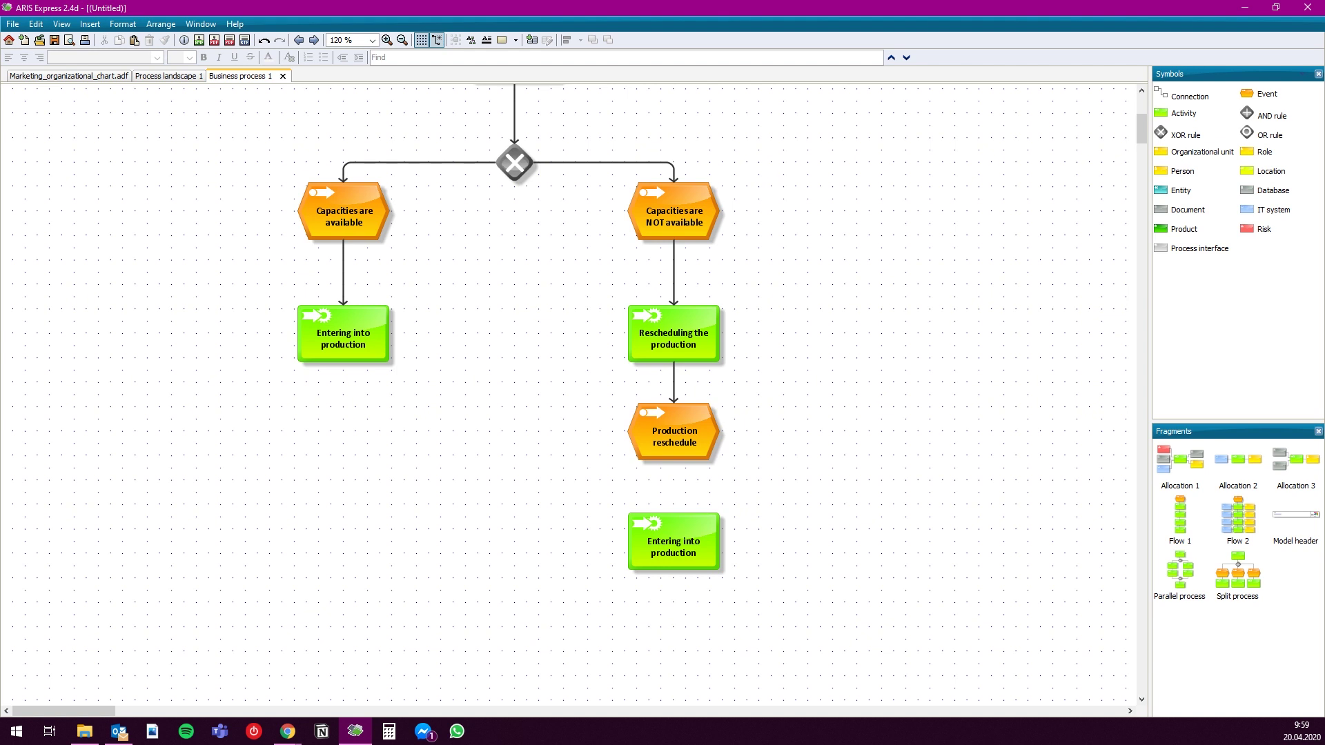
pyautogui.moveTo(343, 339); pyautogui.dragTo(343, 547)
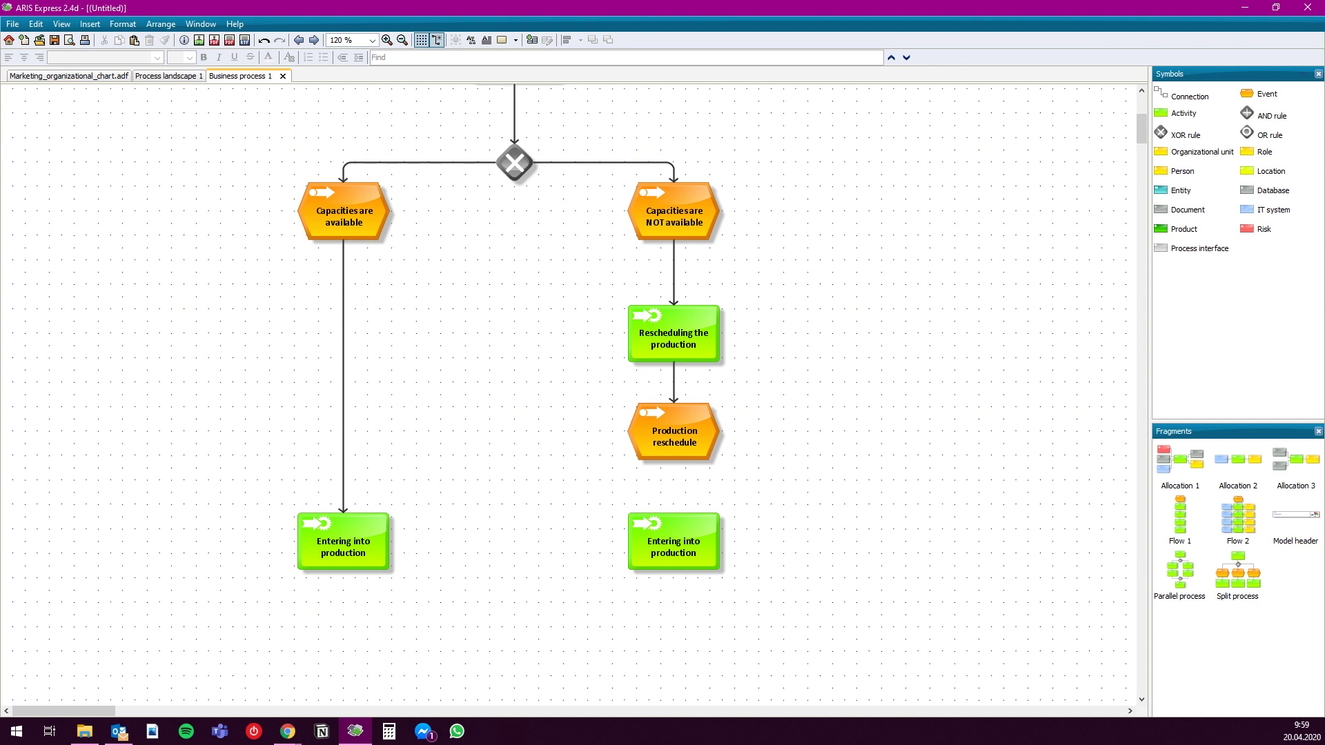
# Delete the duplicate "Entering into production" activity below the "Production reschedule" event
pyautogui.click(674, 547)
pyautogui.press('Delete')
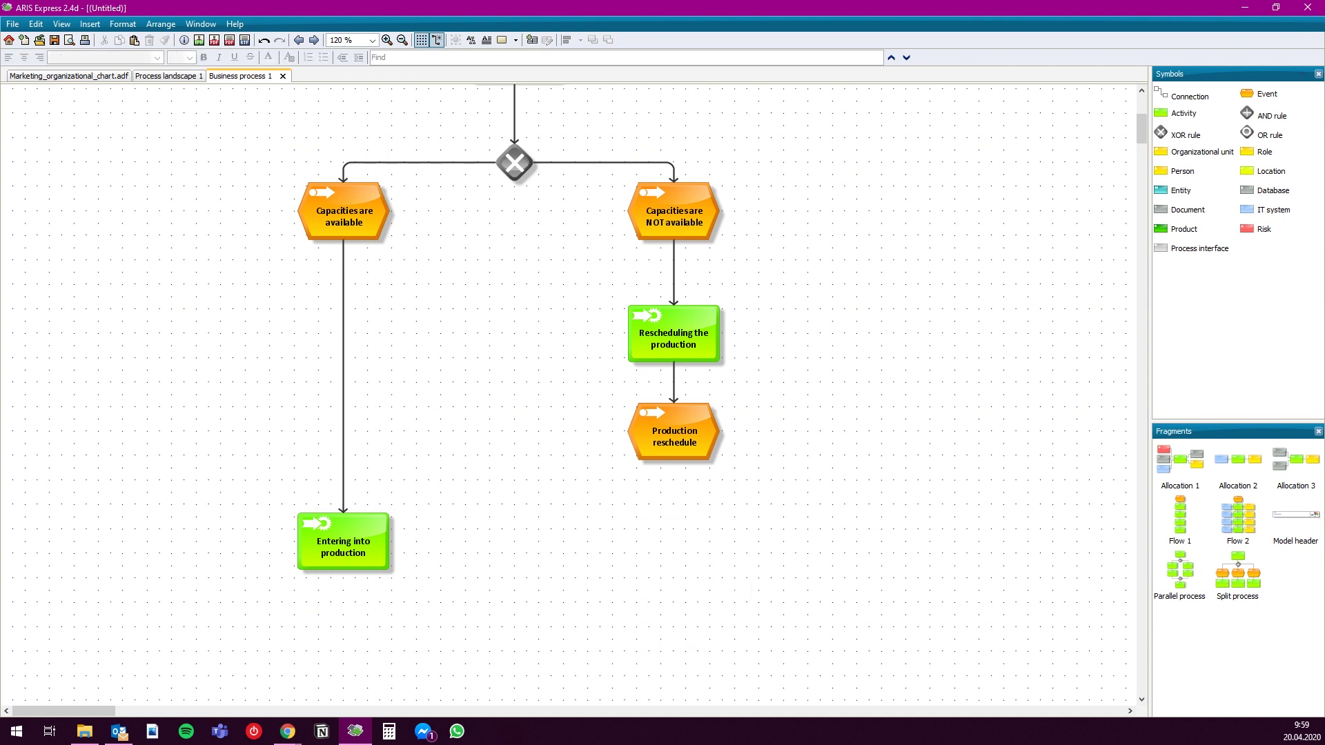
# Add an XOR rule between the two branches, just below the "Production reschedule" level, and reroute the "Capacities are available" event's outgoing connection to it
pyautogui.click(1186, 134)
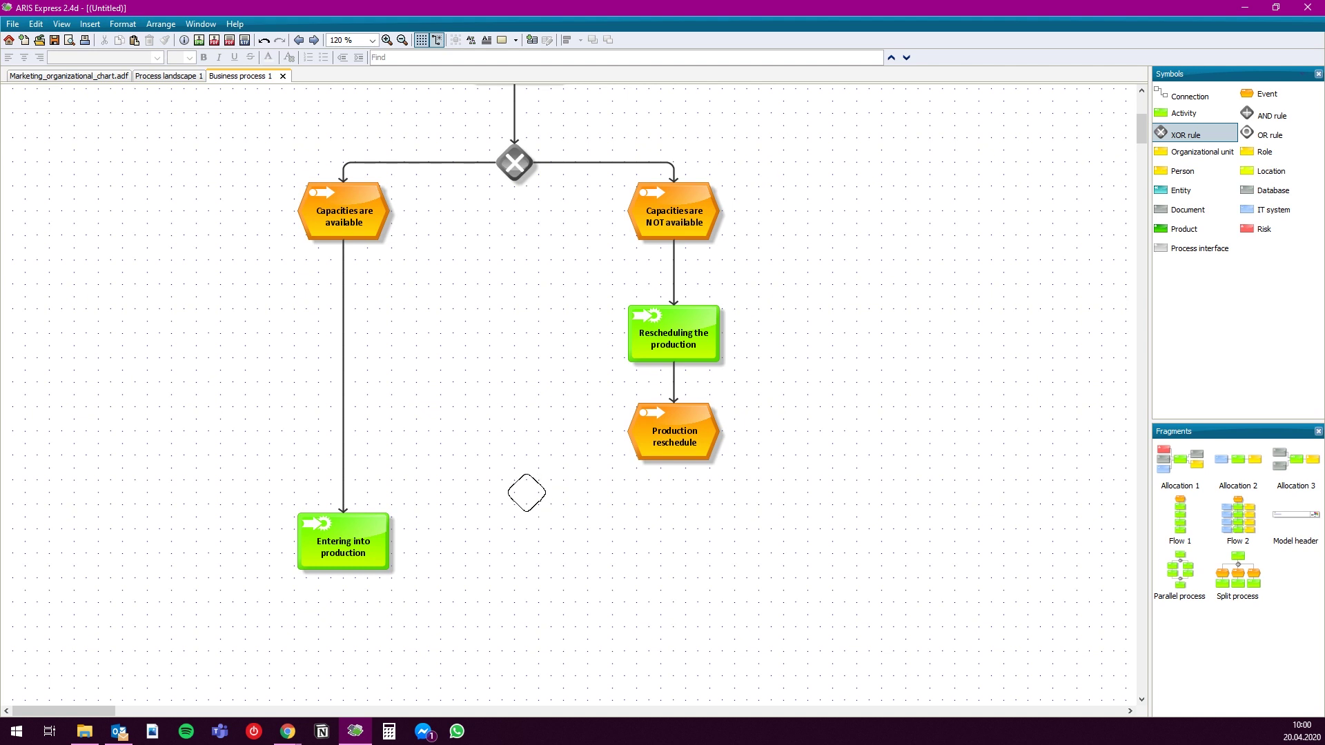
pyautogui.click(527, 493)
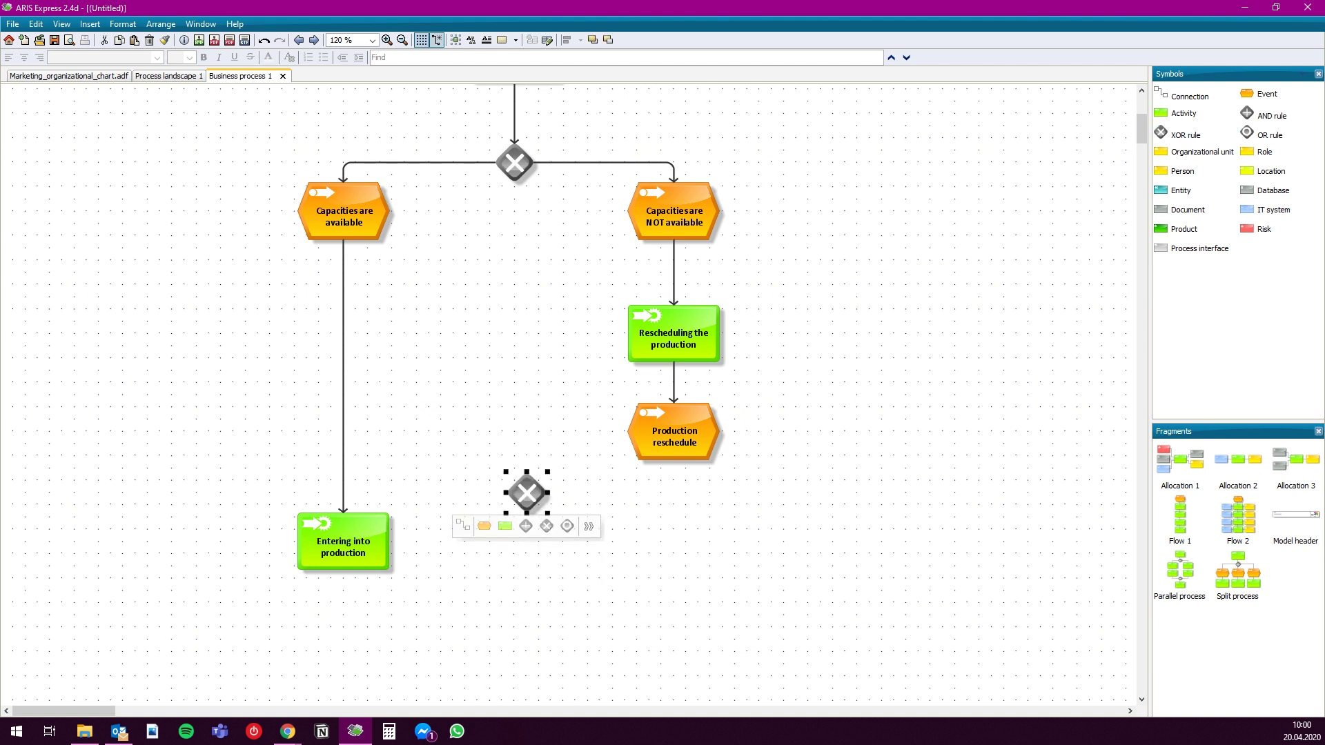
pyautogui.click(343, 500)
pyautogui.moveTo(343, 512); pyautogui.dragTo(527, 483)
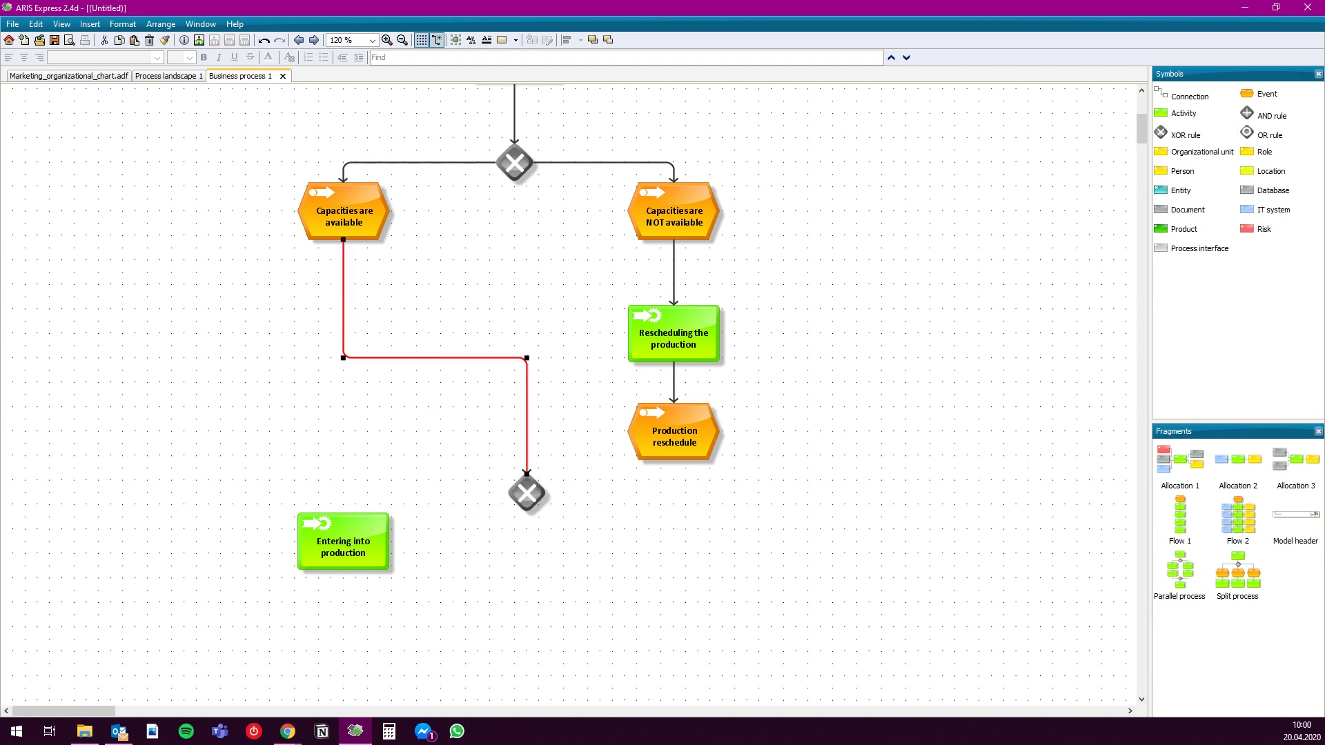
# Connect the "Production reschedule" event to the lower XOR rule and lower the other incoming connection's horizontal segment to the same level
pyautogui.click(671, 445)
pyautogui.click(611, 474)
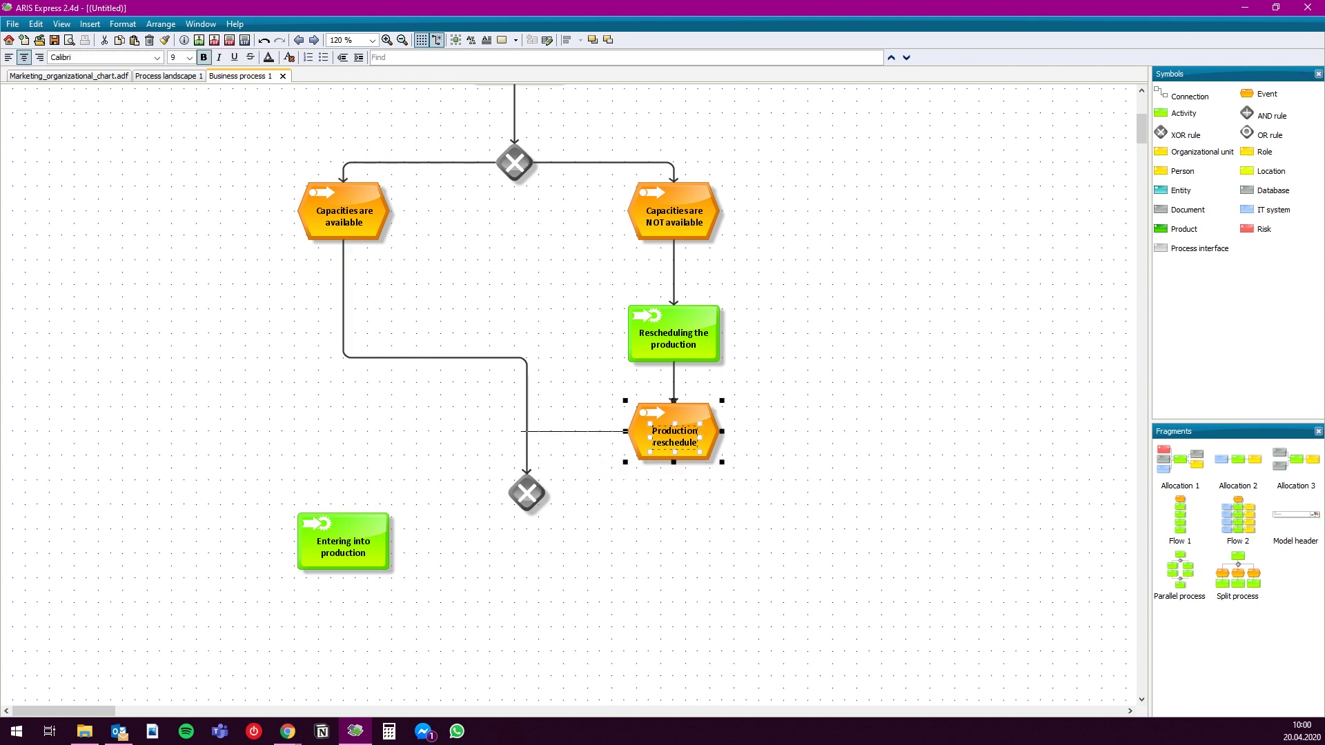
pyautogui.click(526, 475)
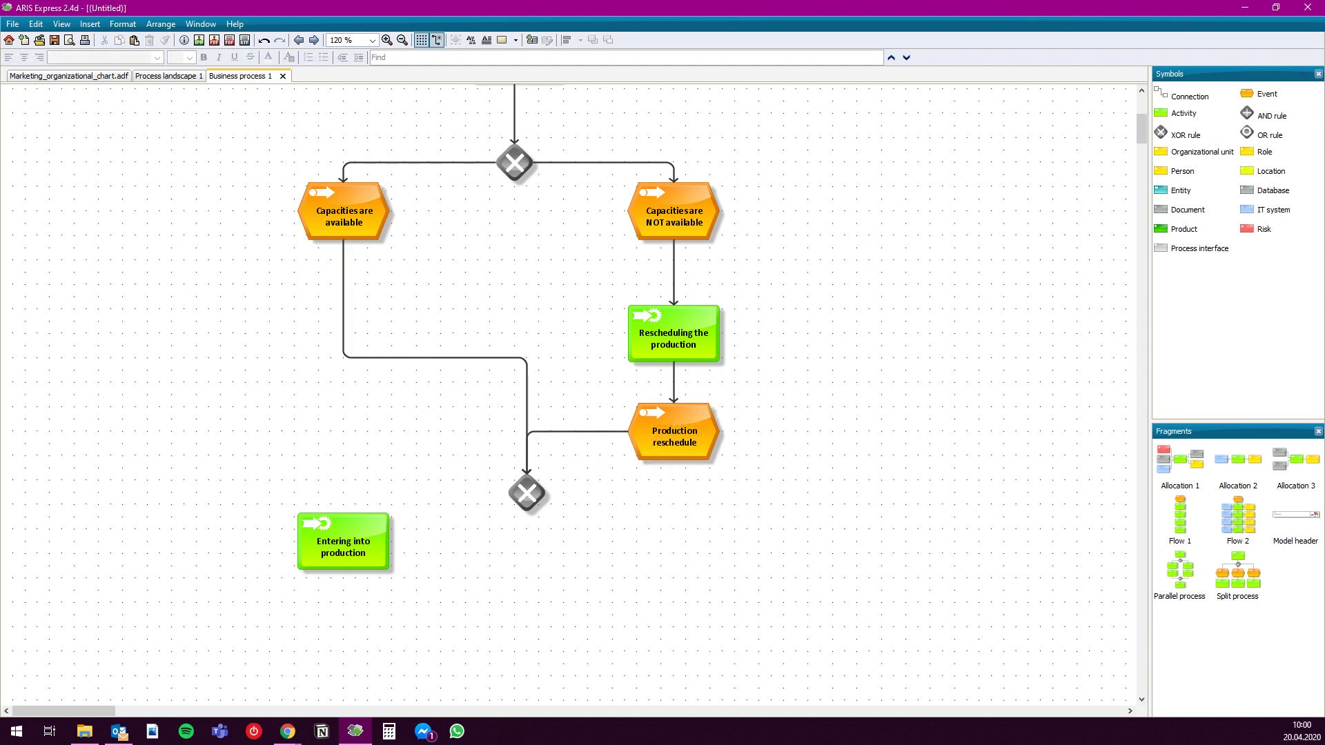
pyautogui.click(343, 296)
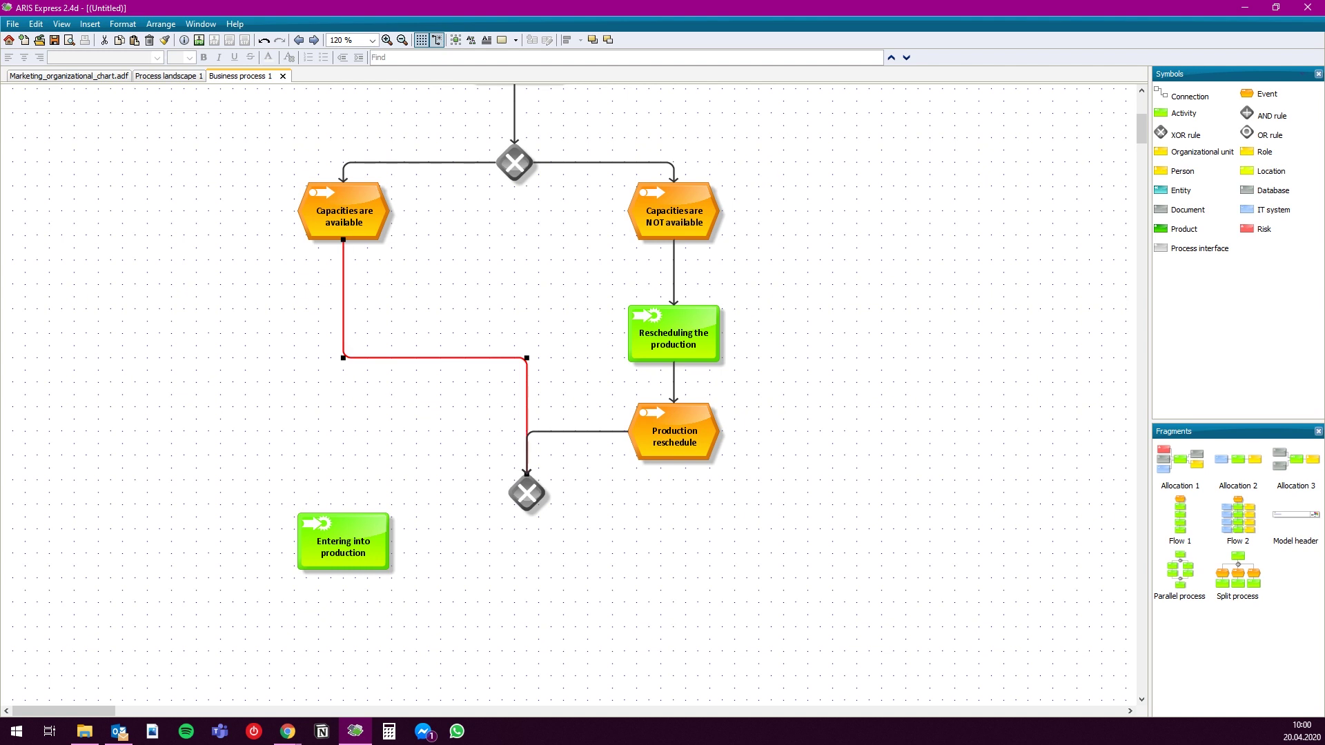
pyautogui.moveTo(434, 358); pyautogui.dragTo(435, 432)
# Move the "Entering into production" activity directly below the lower XOR rule and connect the rule to it
pyautogui.moveTo(343, 542); pyautogui.dragTo(526, 578)
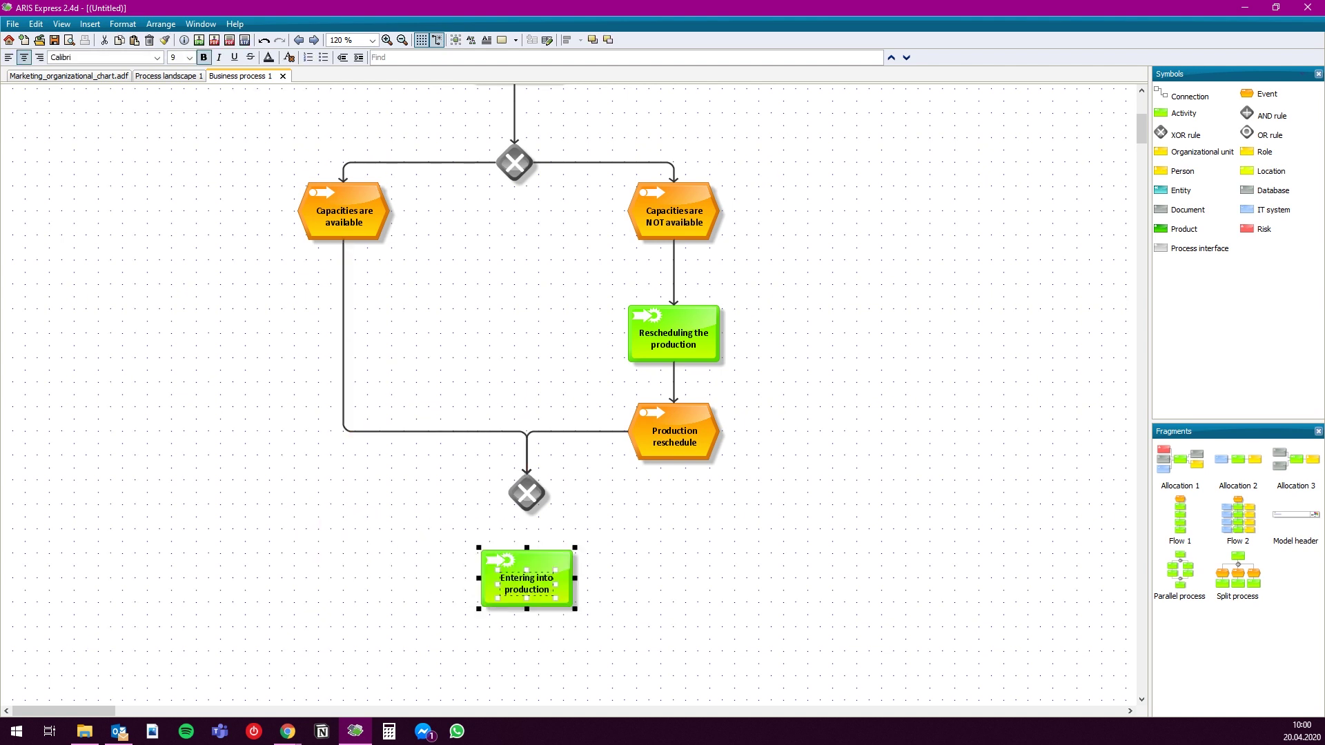
pyautogui.click(526, 492)
pyautogui.moveTo(526, 514); pyautogui.dragTo(526, 550)
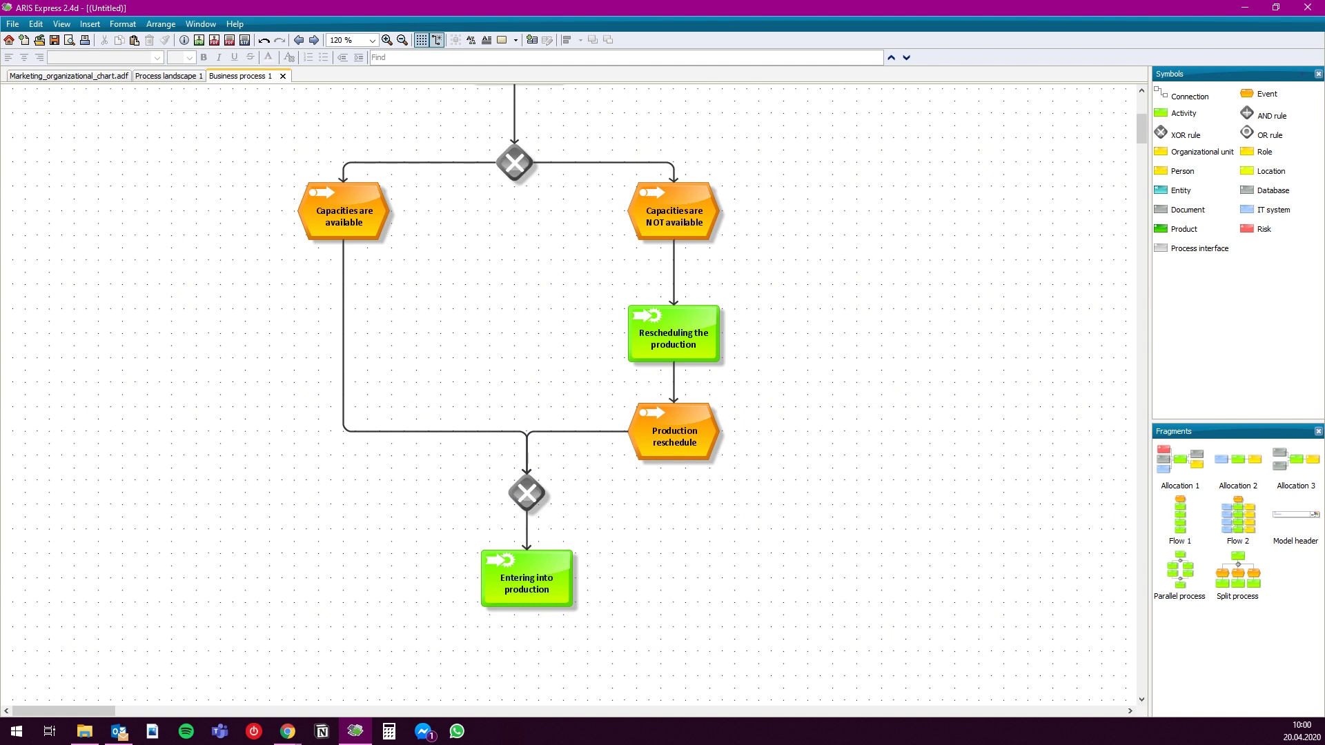
# Move the "Rescheduling the production" activity slightly up between its two neighbouring events
pyautogui.moveTo(674, 334); pyautogui.dragTo(673, 322)
pyautogui.click(780, 331)
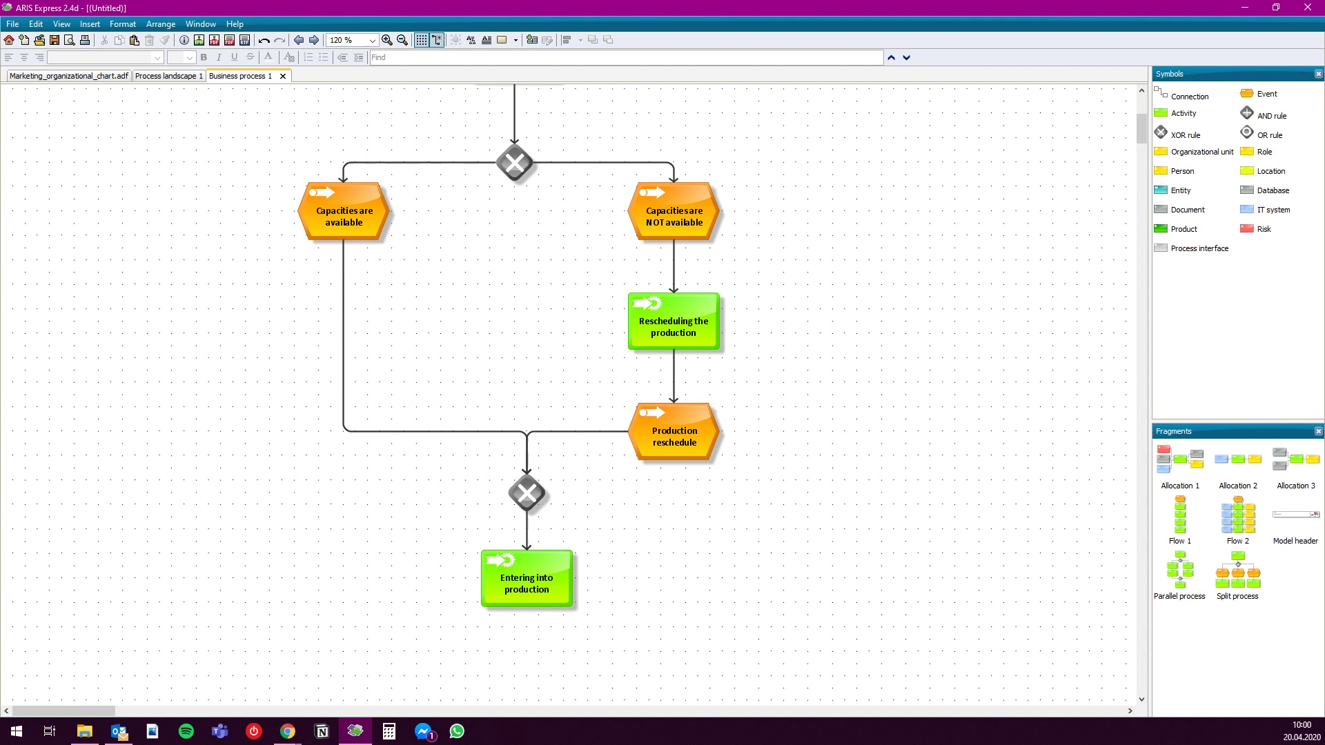
# Add an activity named "Production of animal feed" below the "Entering into production" activity and link the two with a straight connection
pyautogui.scroll(-3, 572, 393)
pyautogui.click(1184, 113)
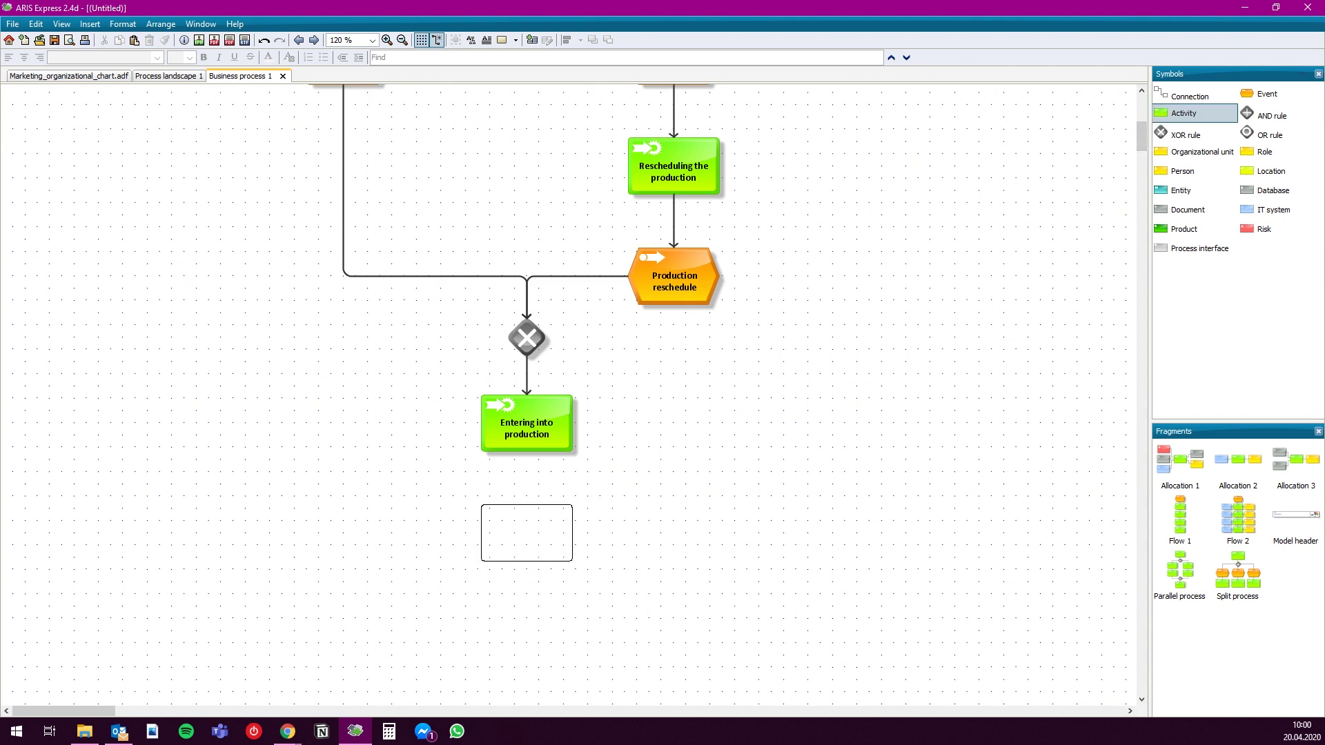
pyautogui.click(527, 533)
pyautogui.write('Production of animal feed')
pyautogui.press('Escape')
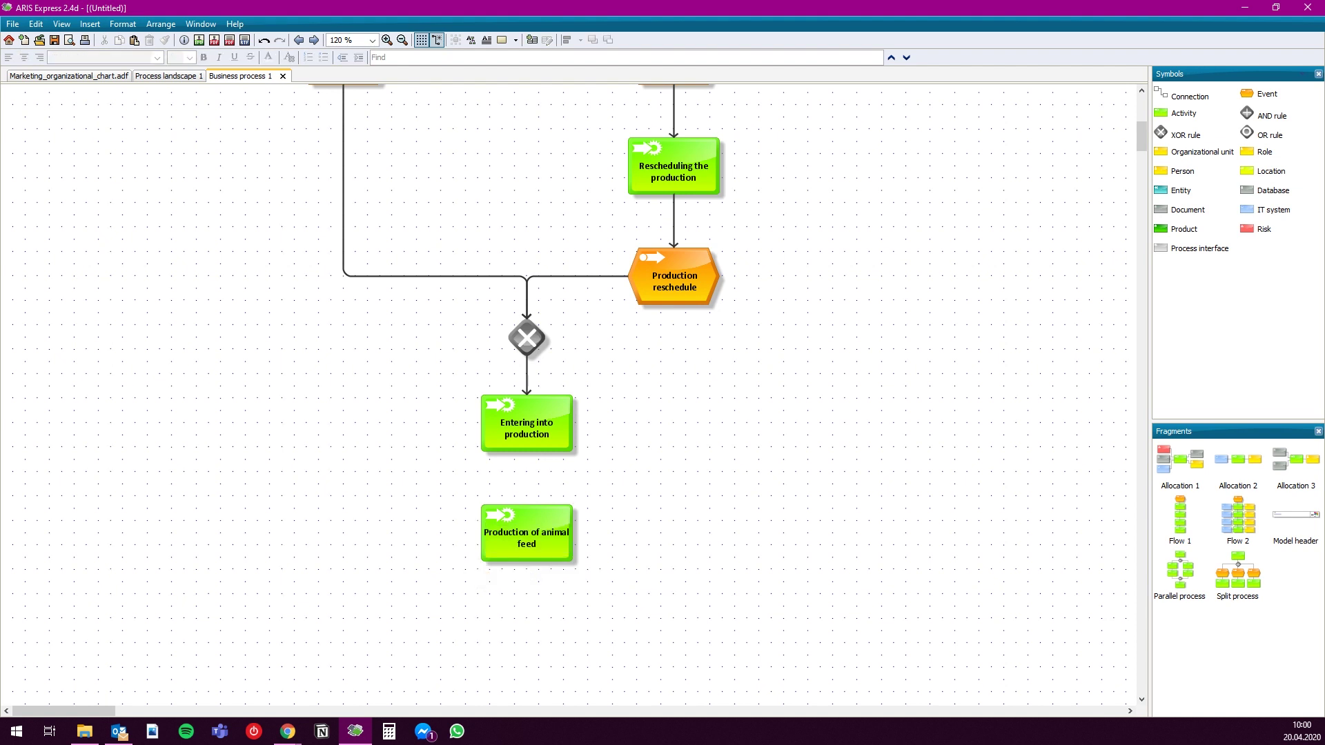
pyautogui.click(526, 423)
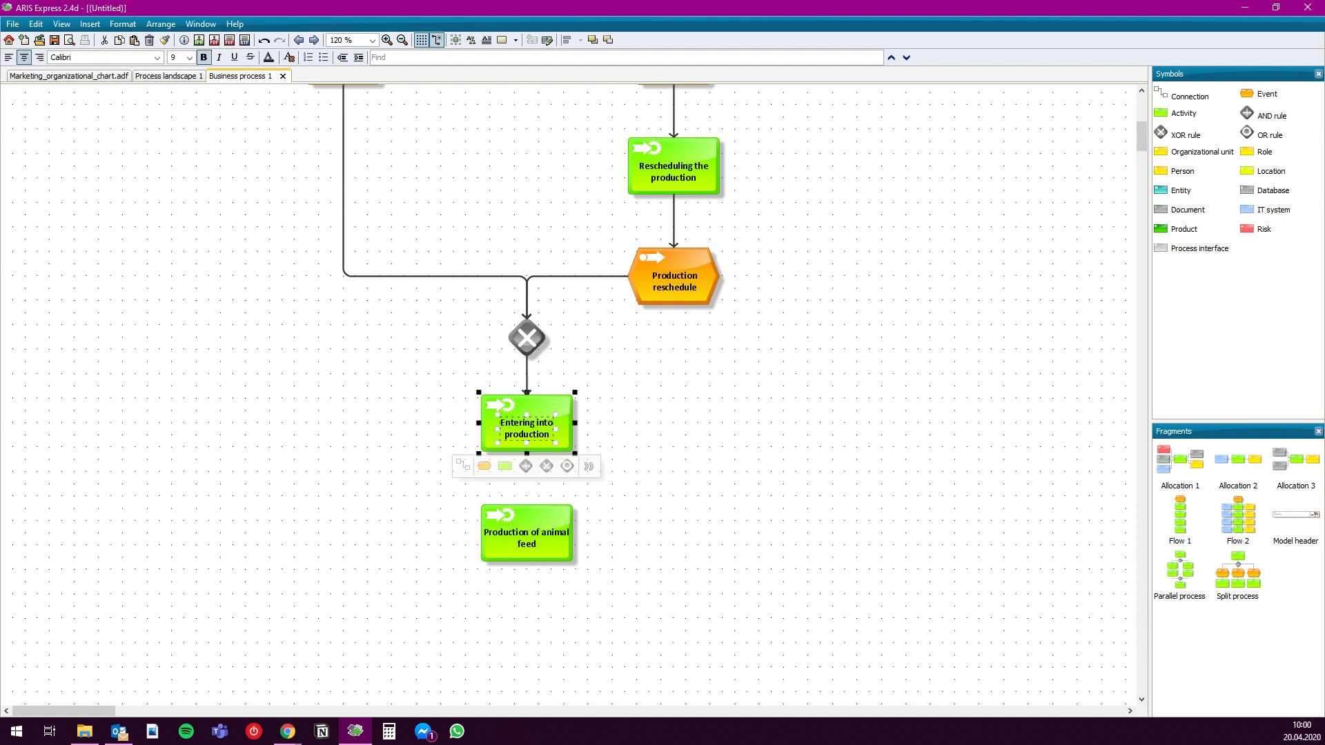
pyautogui.moveTo(526, 445); pyautogui.dragTo(526, 528)
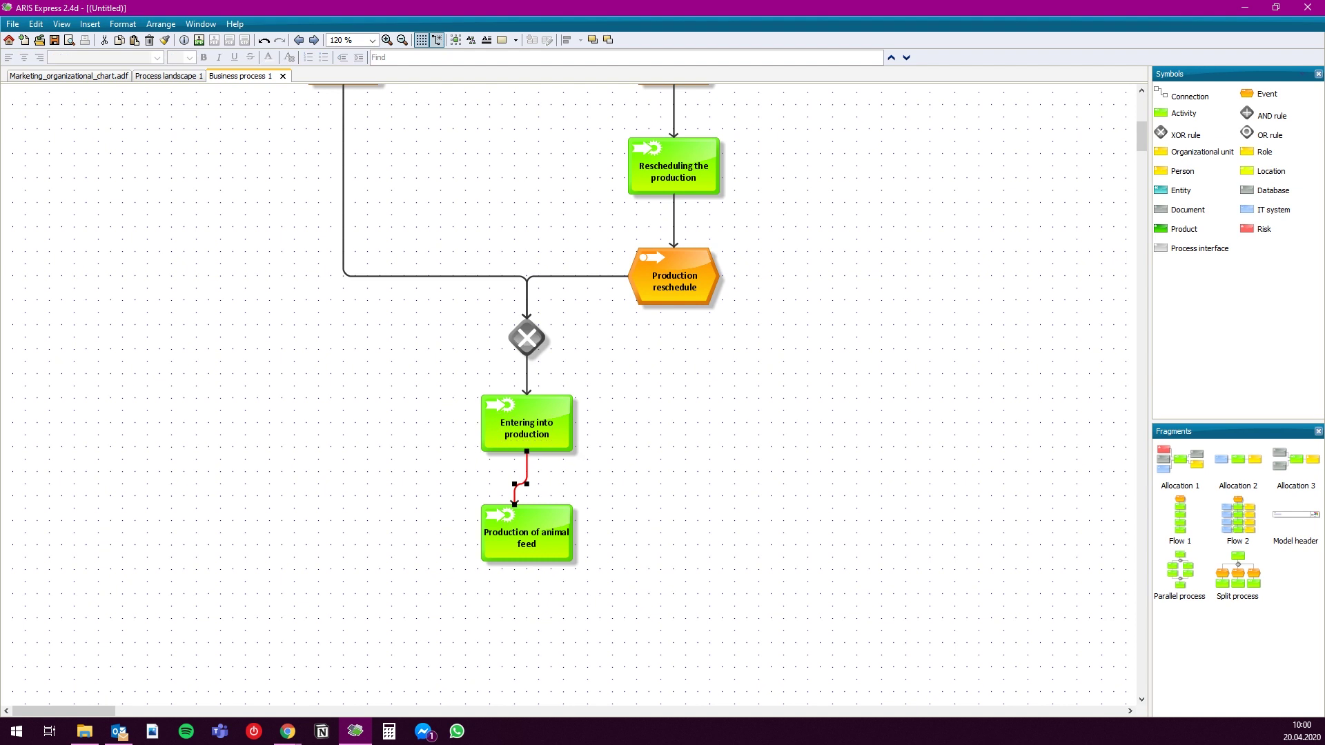
pyautogui.press('Escape')
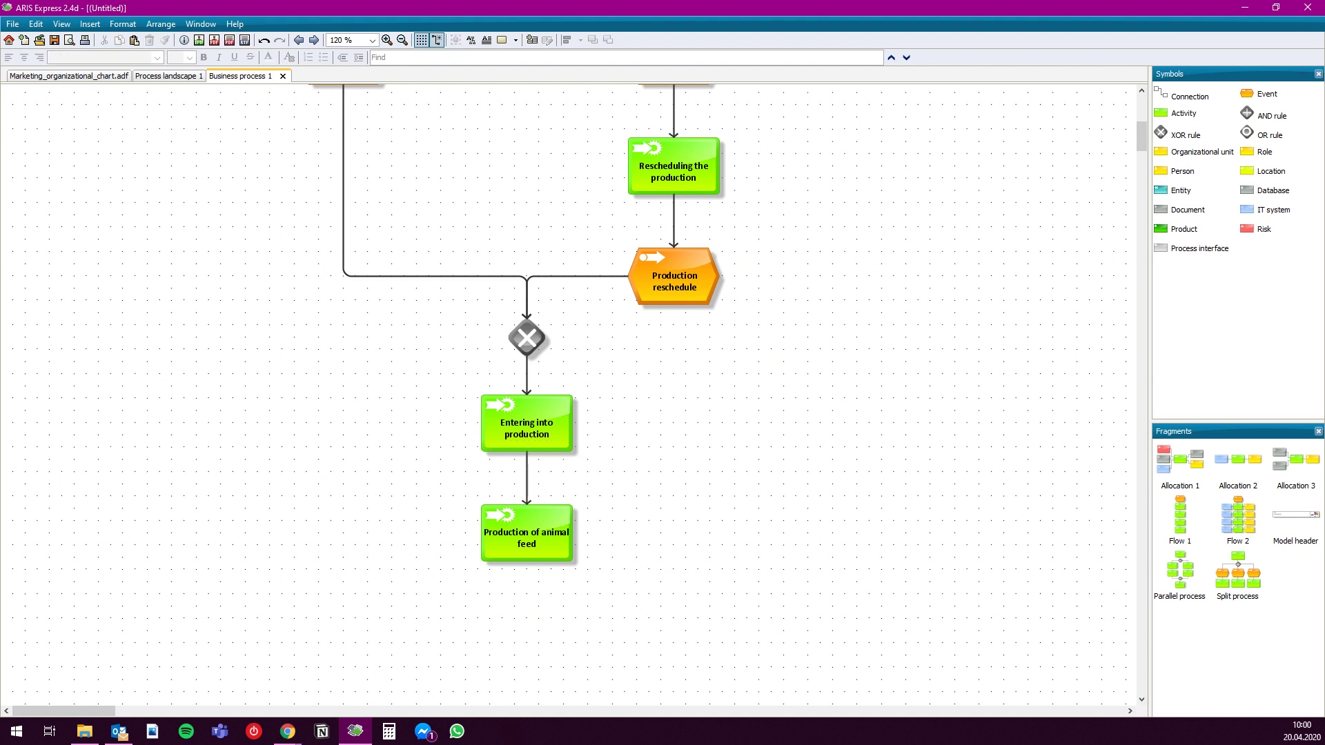
# Add an event named "Production is ended" below the "Production of animal feed" activity and connect the activity to it
pyautogui.scroll(-3, 573, 394)
pyautogui.click(1255, 93)
pyautogui.click(526, 477)
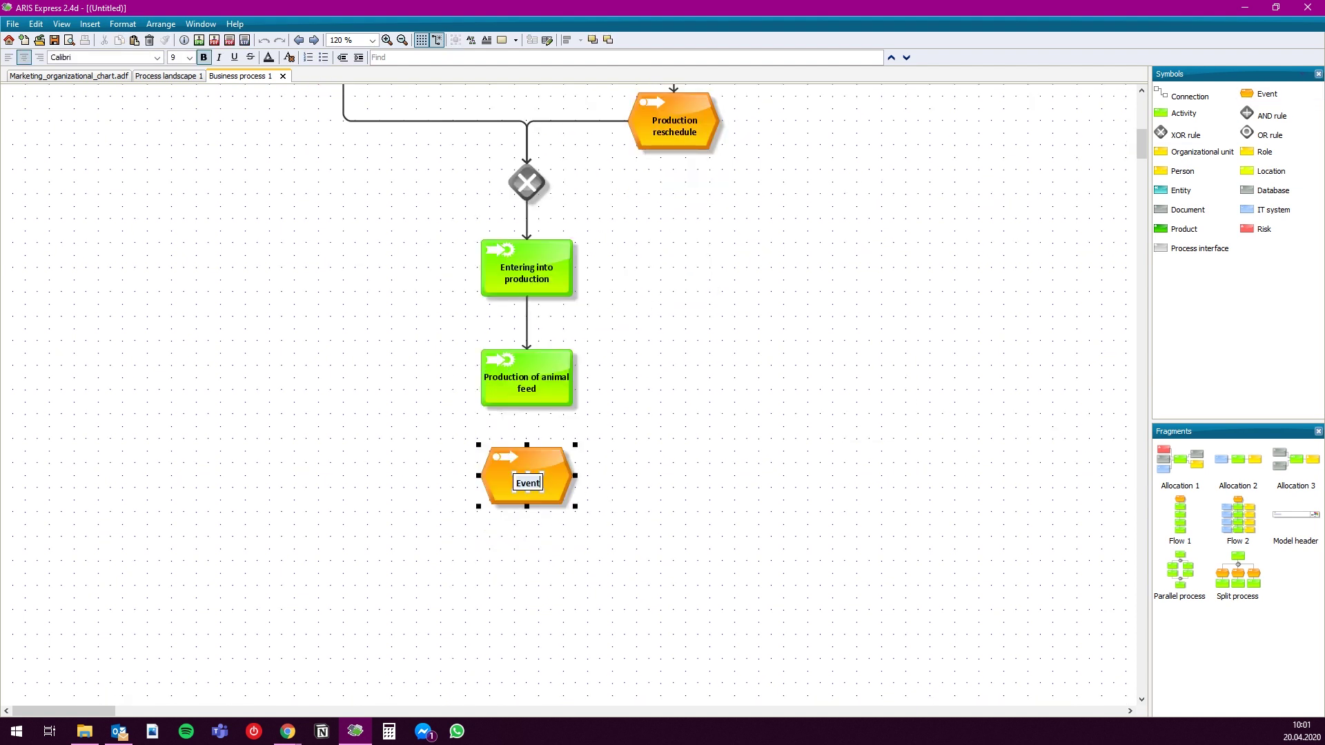
pyautogui.write('Production is ended')
pyautogui.press('Return')
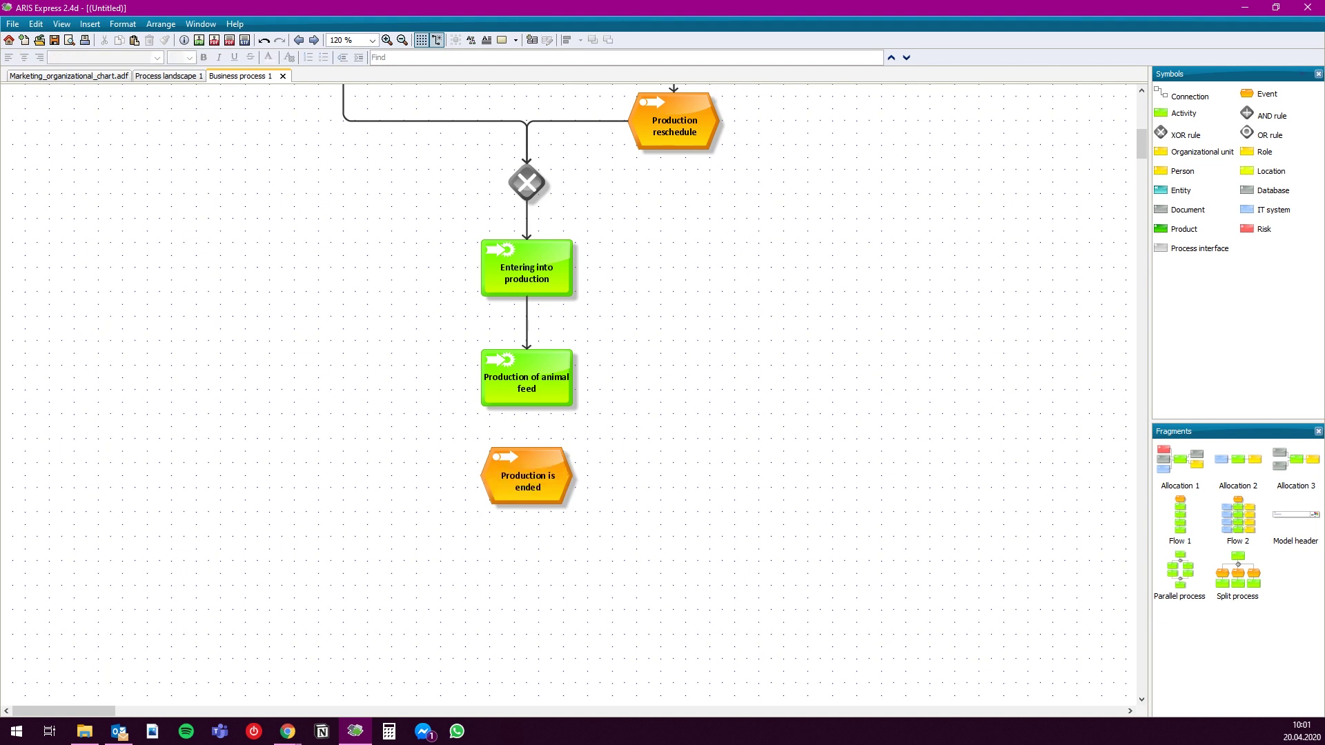
pyautogui.click(526, 395)
pyautogui.click(464, 421)
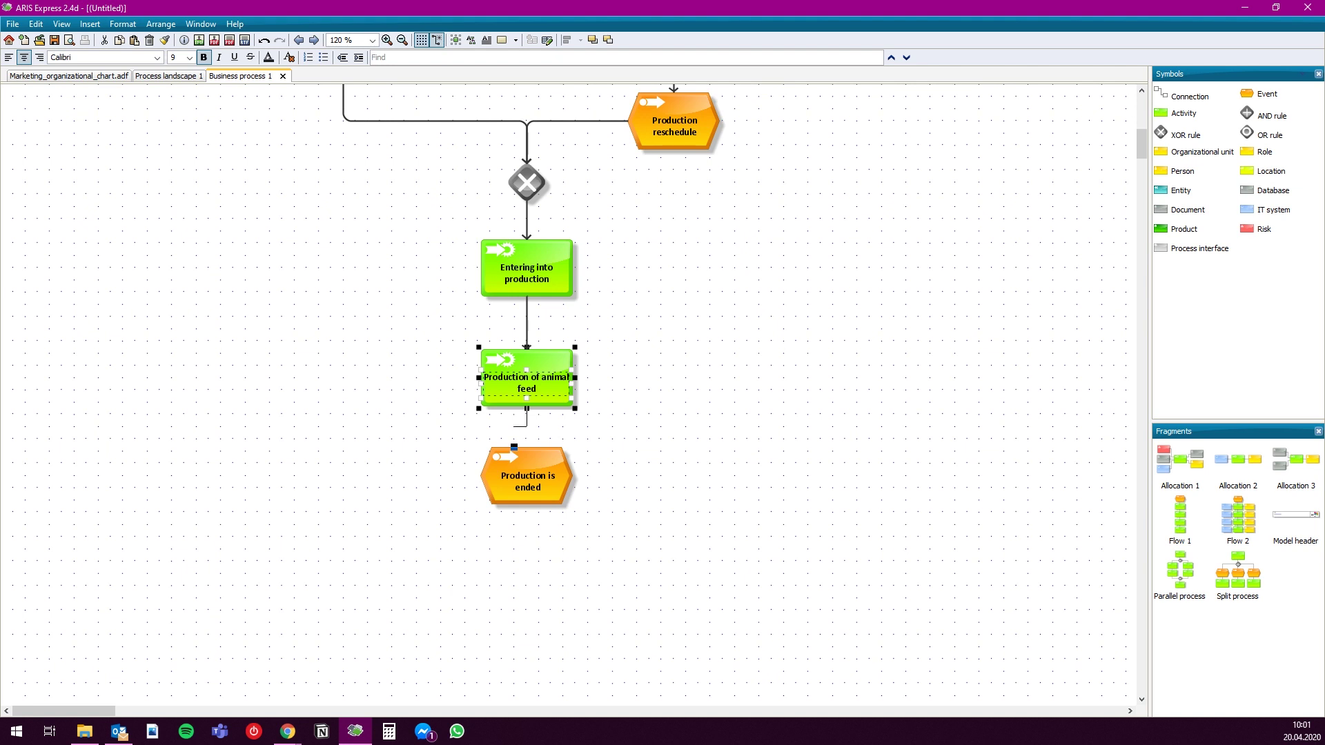
pyautogui.click(527, 452)
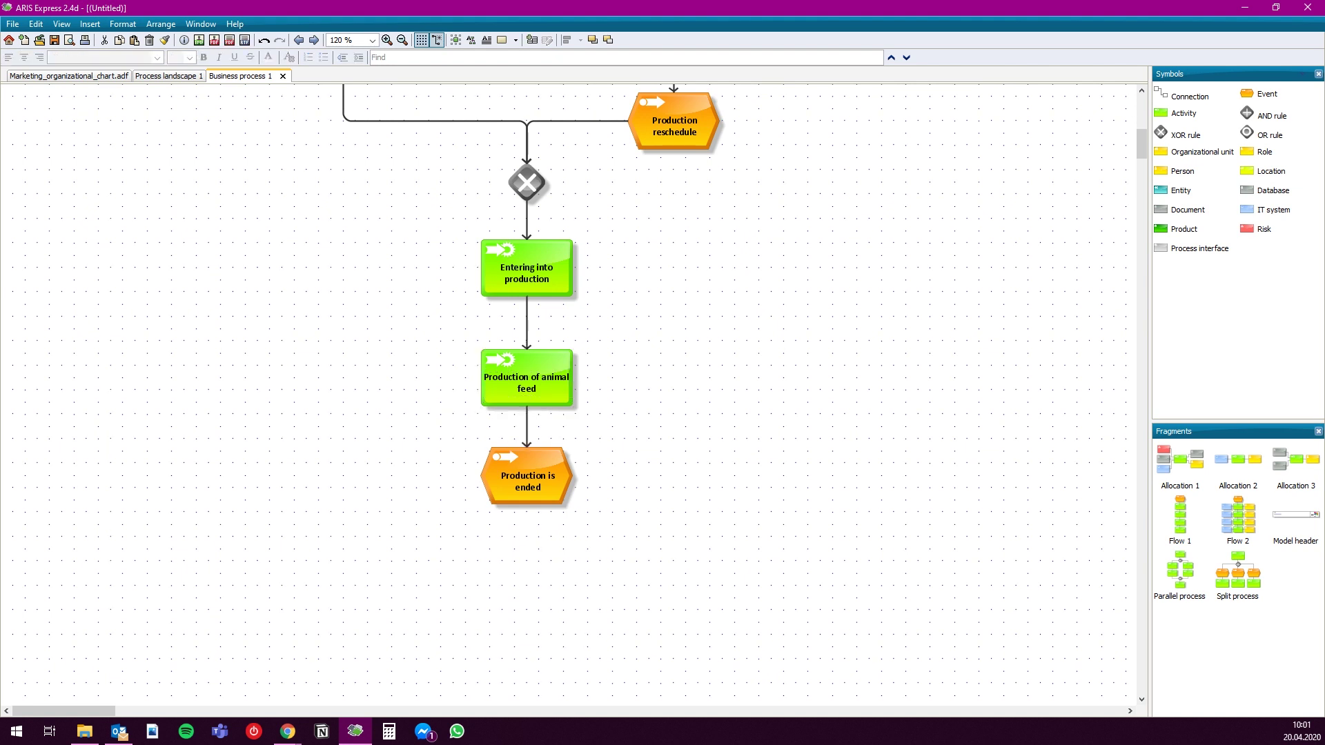
# Add a process interface named "Control" below the "Production is ended" event and connect the event to it
pyautogui.click(1199, 248)
pyautogui.click(527, 586)
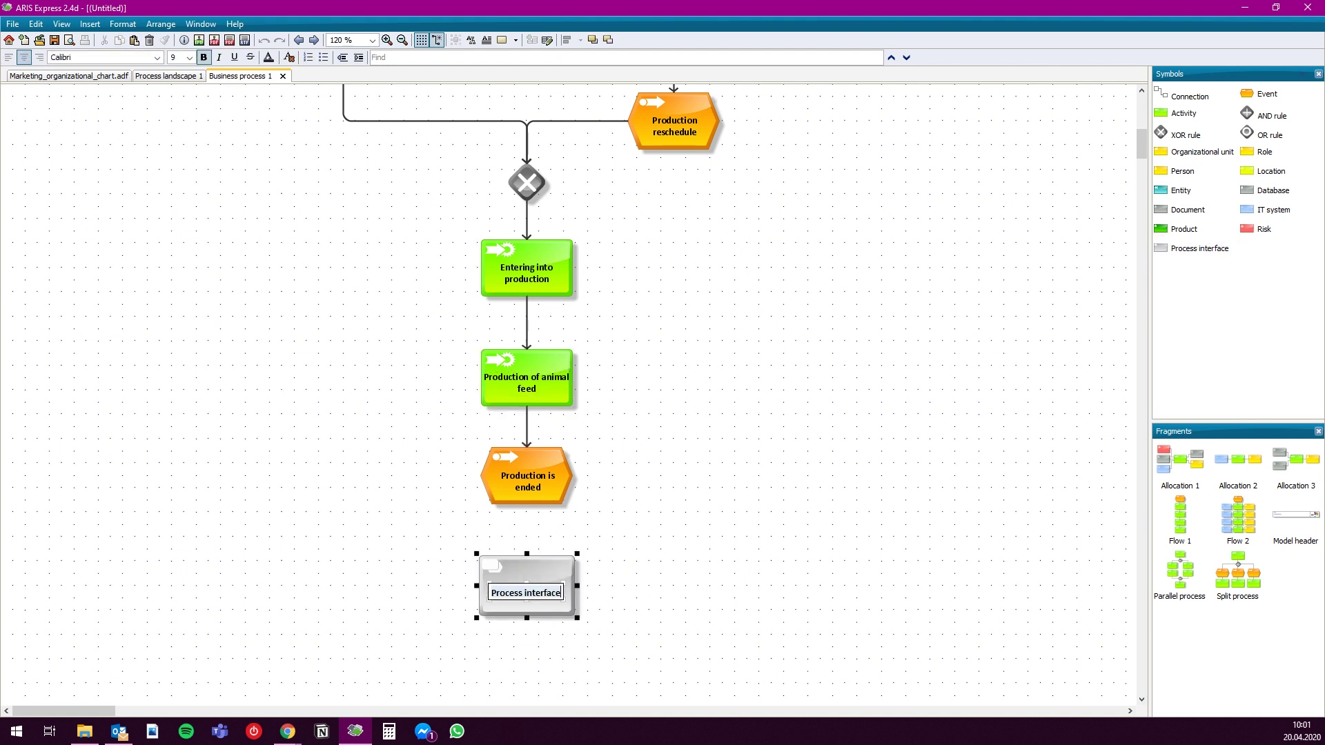
pyautogui.write('Control')
pyautogui.press('Return')
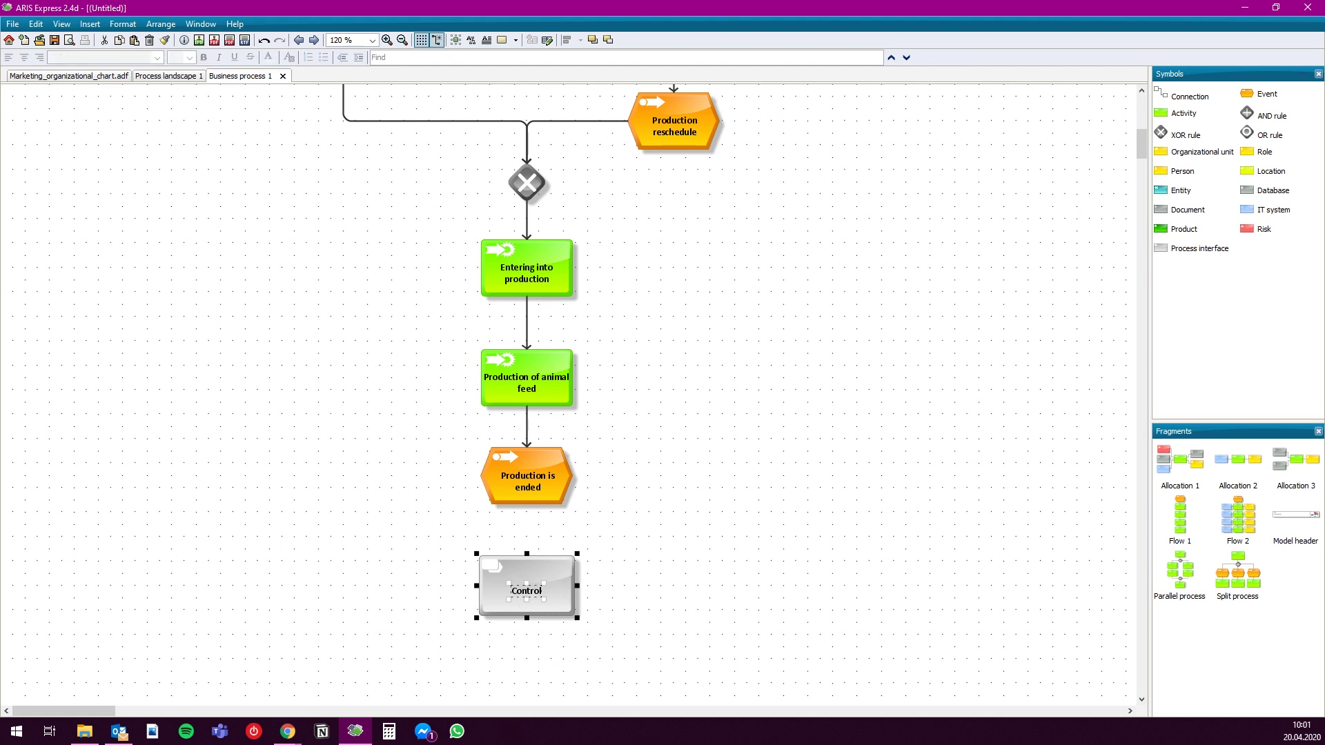
pyautogui.press('Escape')
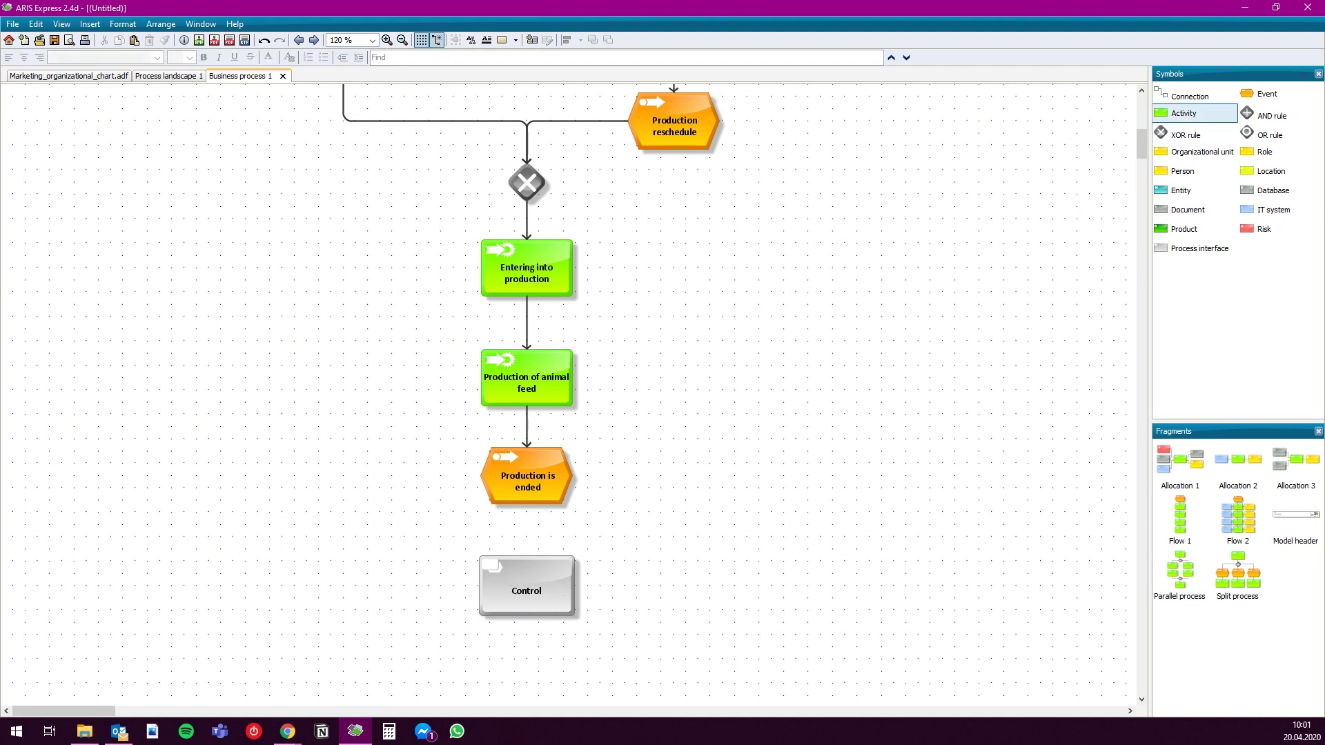
pyautogui.moveTo(526, 503); pyautogui.dragTo(527, 567)
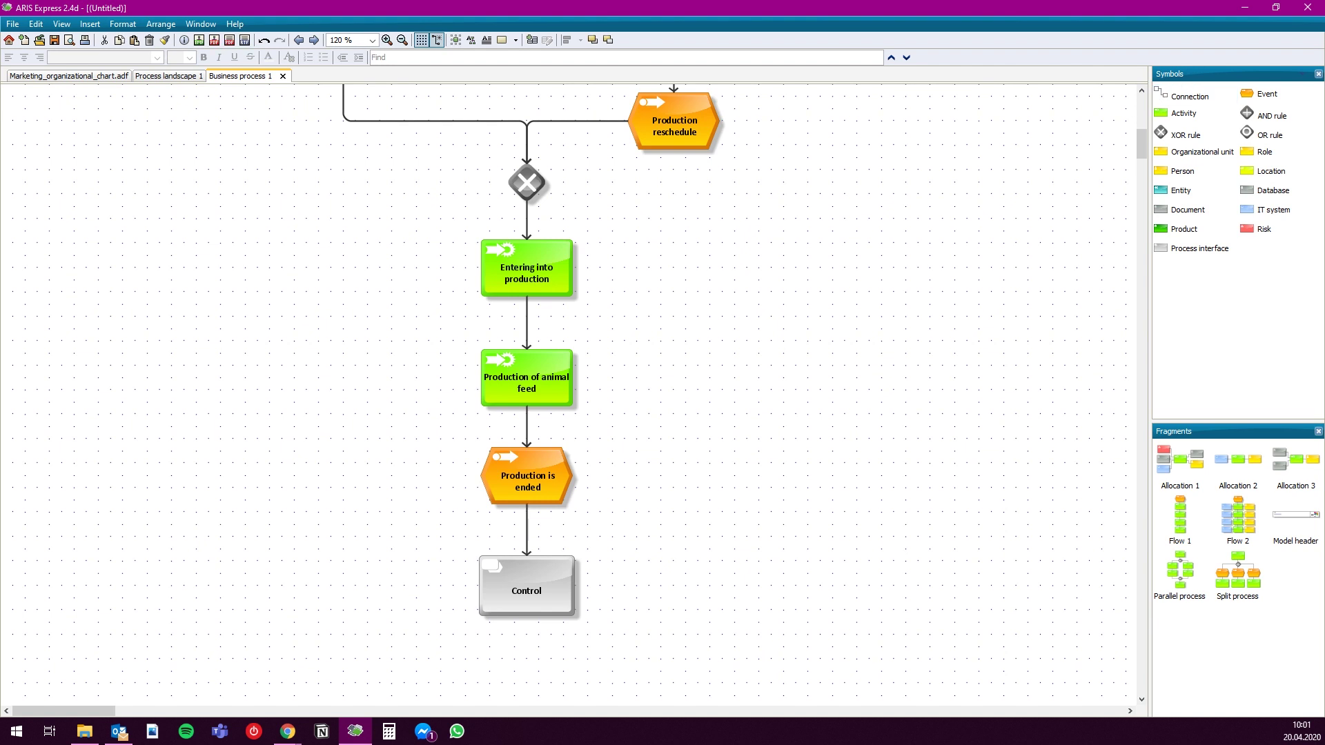
pyautogui.press('Escape')
# Shift the whole flow down to free space above the first event, keeping the title in its place at the top of the diagram
pyautogui.click(168, 76)
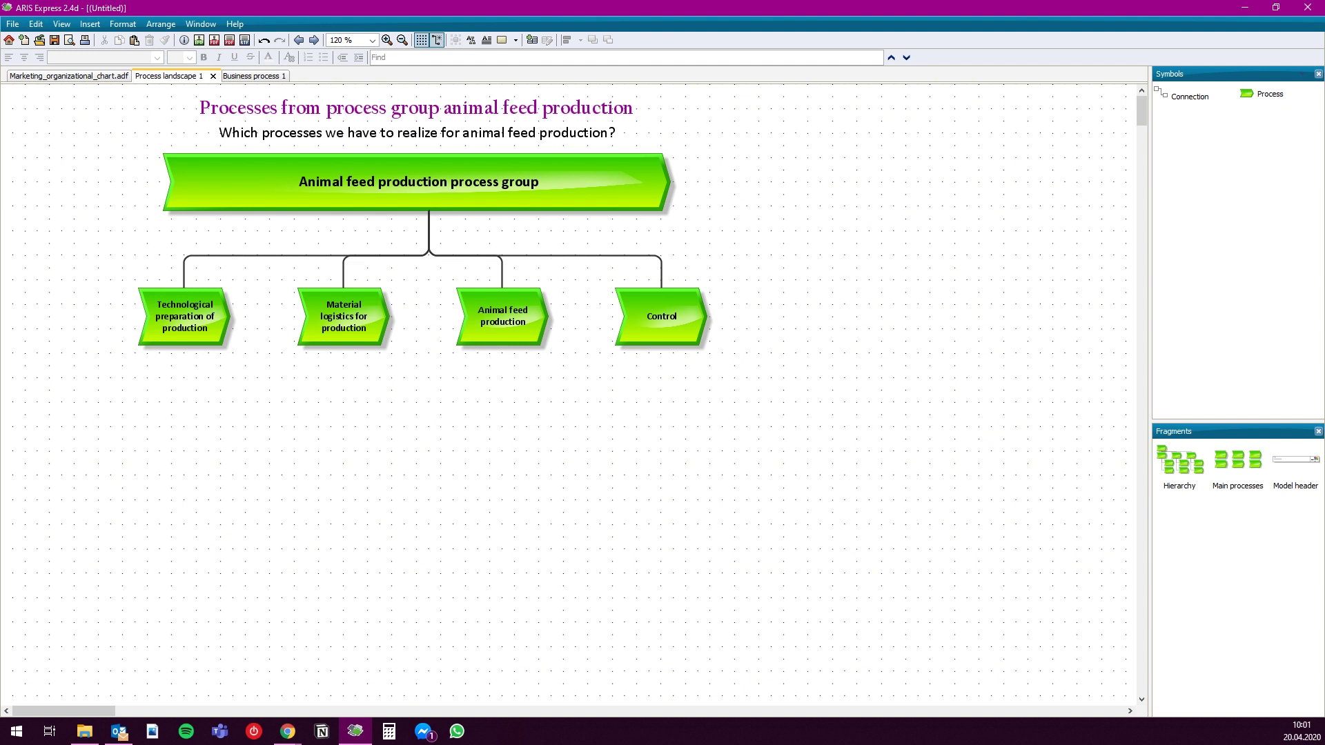
pyautogui.click(254, 76)
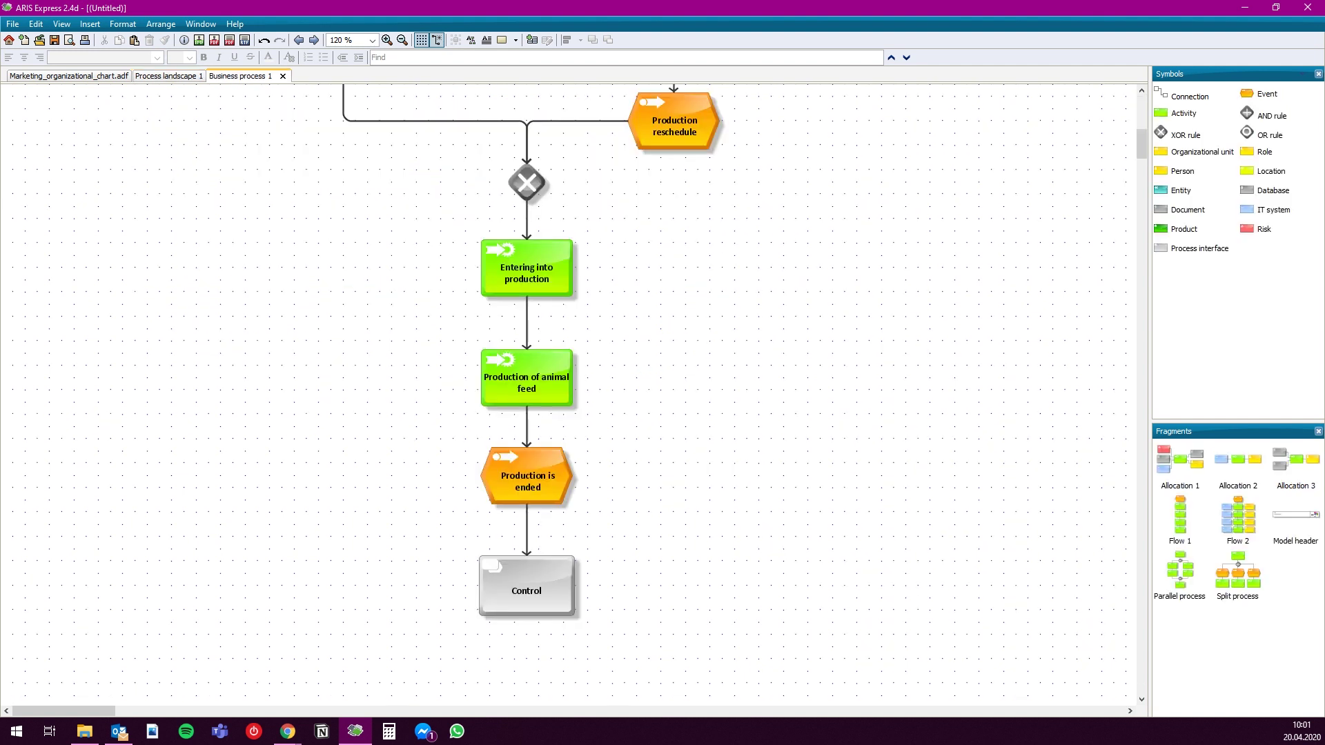
pyautogui.scroll(5, 511, 394)
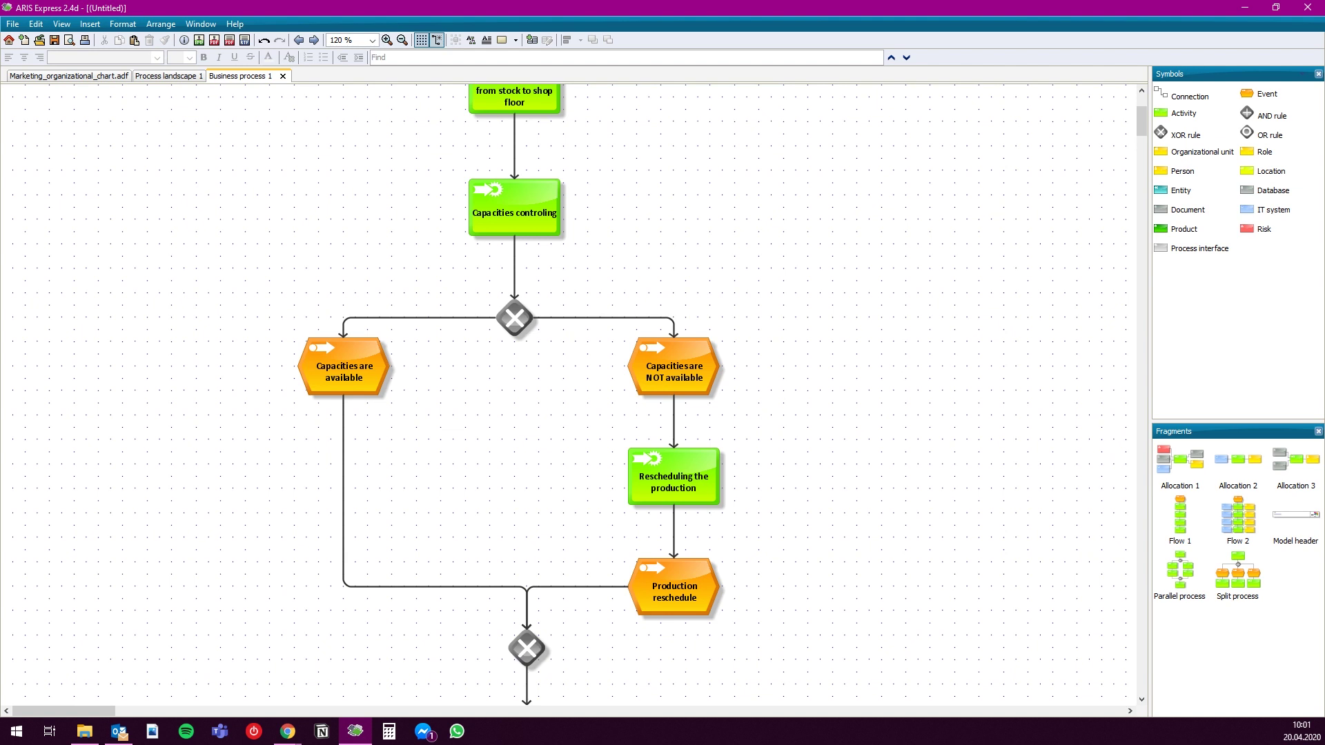
pyautogui.scroll(2, 514, 393)
pyautogui.hotkey('ctrl', 'a')
pyautogui.press('Down')
pyautogui.press('Down')
pyautogui.press('Down')
pyautogui.press('Down')
pyautogui.press('Down')
pyautogui.press('Down')
pyautogui.press('Down')
pyautogui.press('Down')
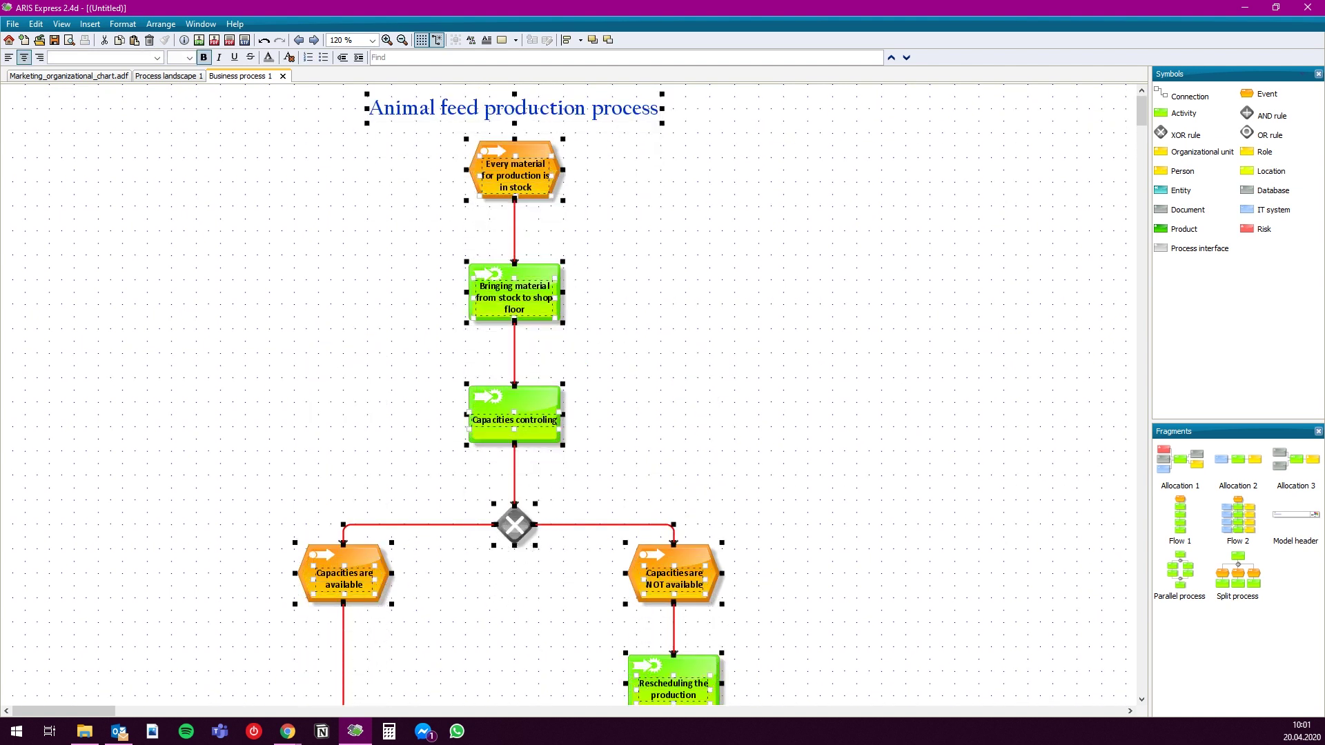
pyautogui.click(662, 290)
pyautogui.moveTo(514, 206); pyautogui.dragTo(514, 121)
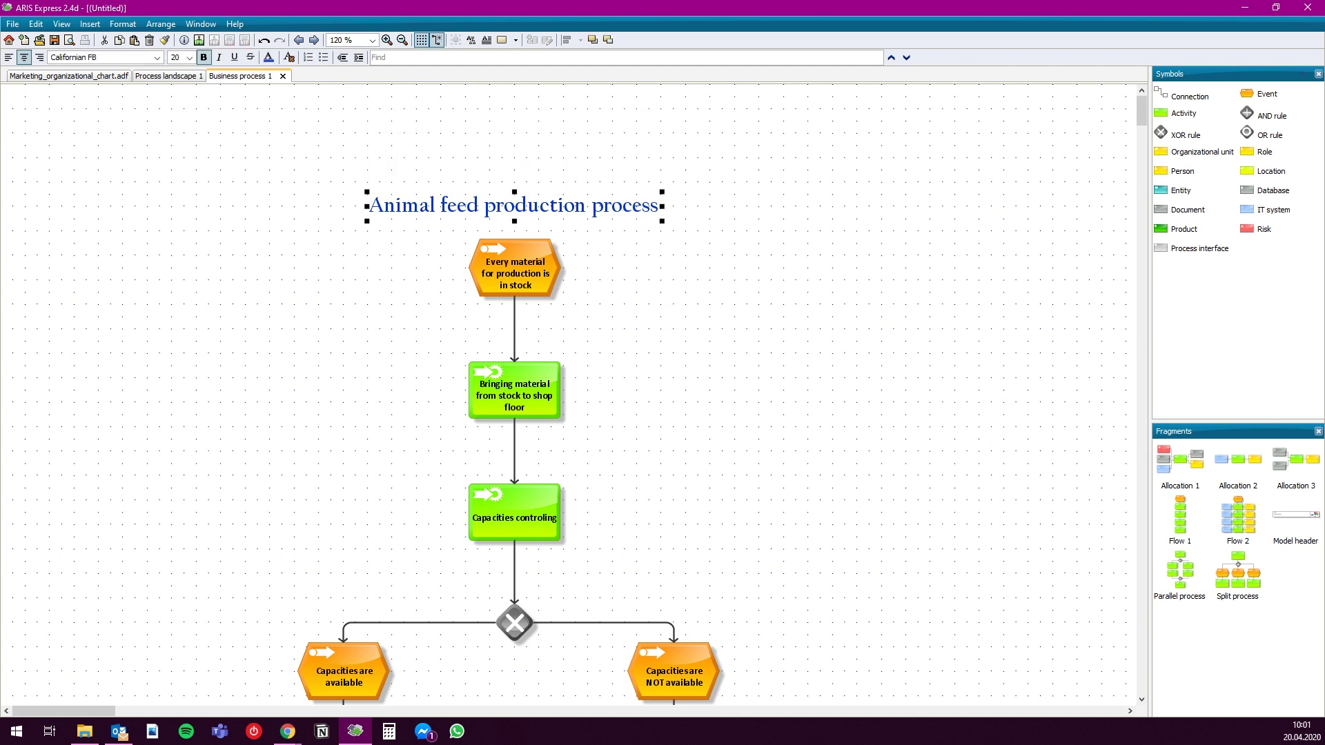
pyautogui.click(773, 180)
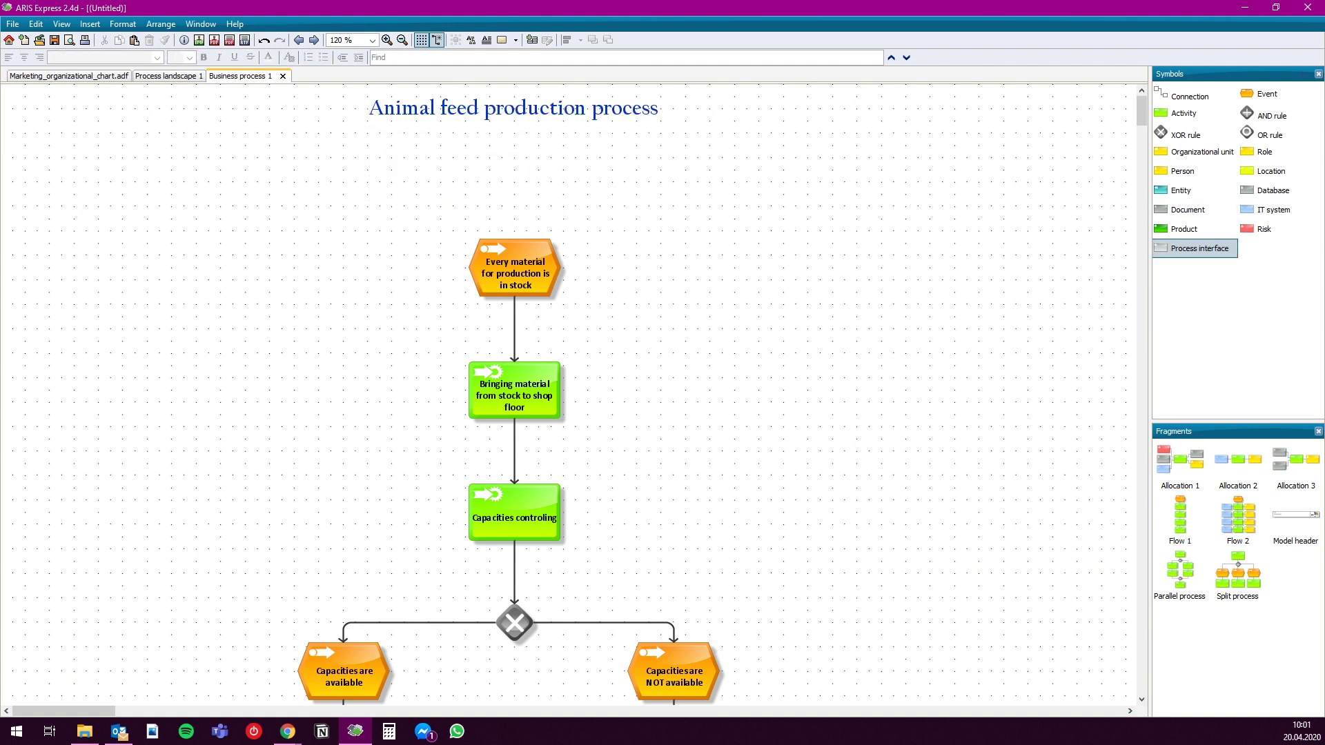
# Add a process interface named "Material logistics" between the title and the "Every material for production is in stock" event and connect it to that event
pyautogui.click(514, 170)
pyautogui.write('Ma')
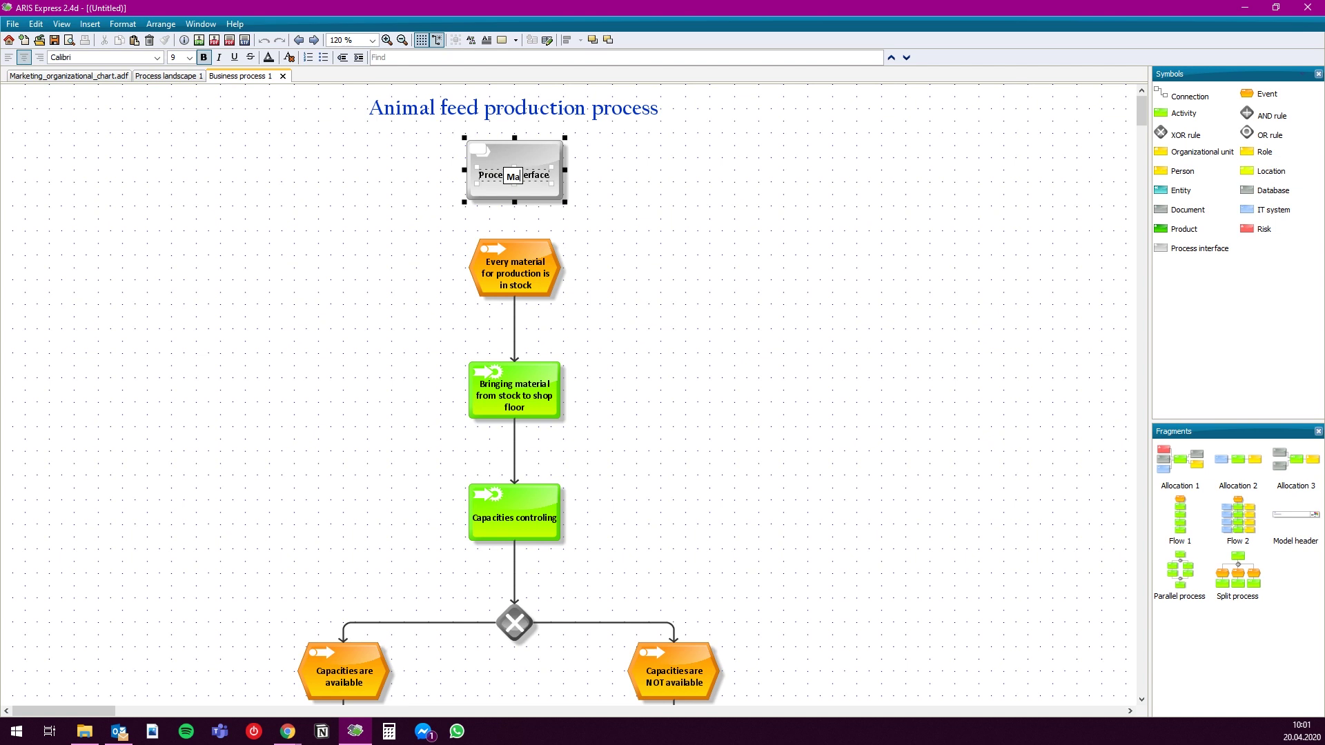
pyautogui.write('terial logistics')
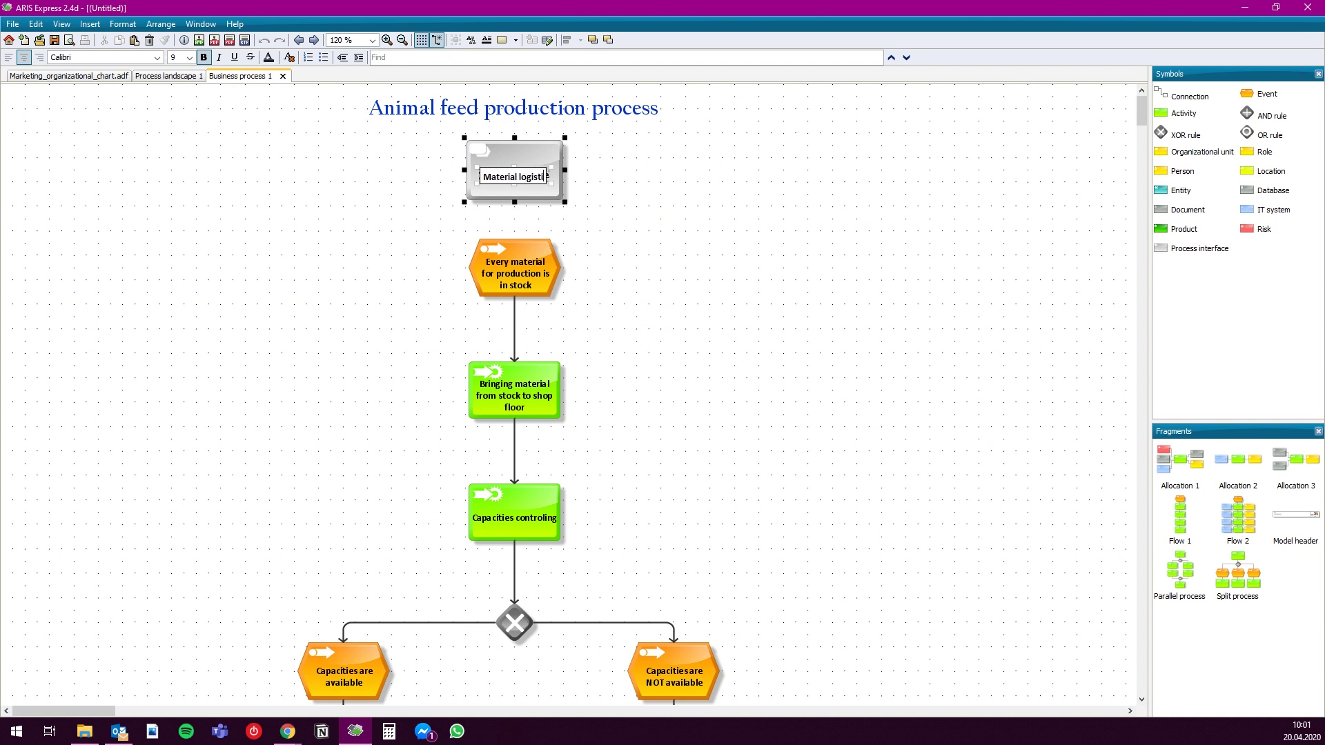
pyautogui.click(663, 177)
pyautogui.click(1194, 96)
pyautogui.click(514, 199)
pyautogui.click(514, 240)
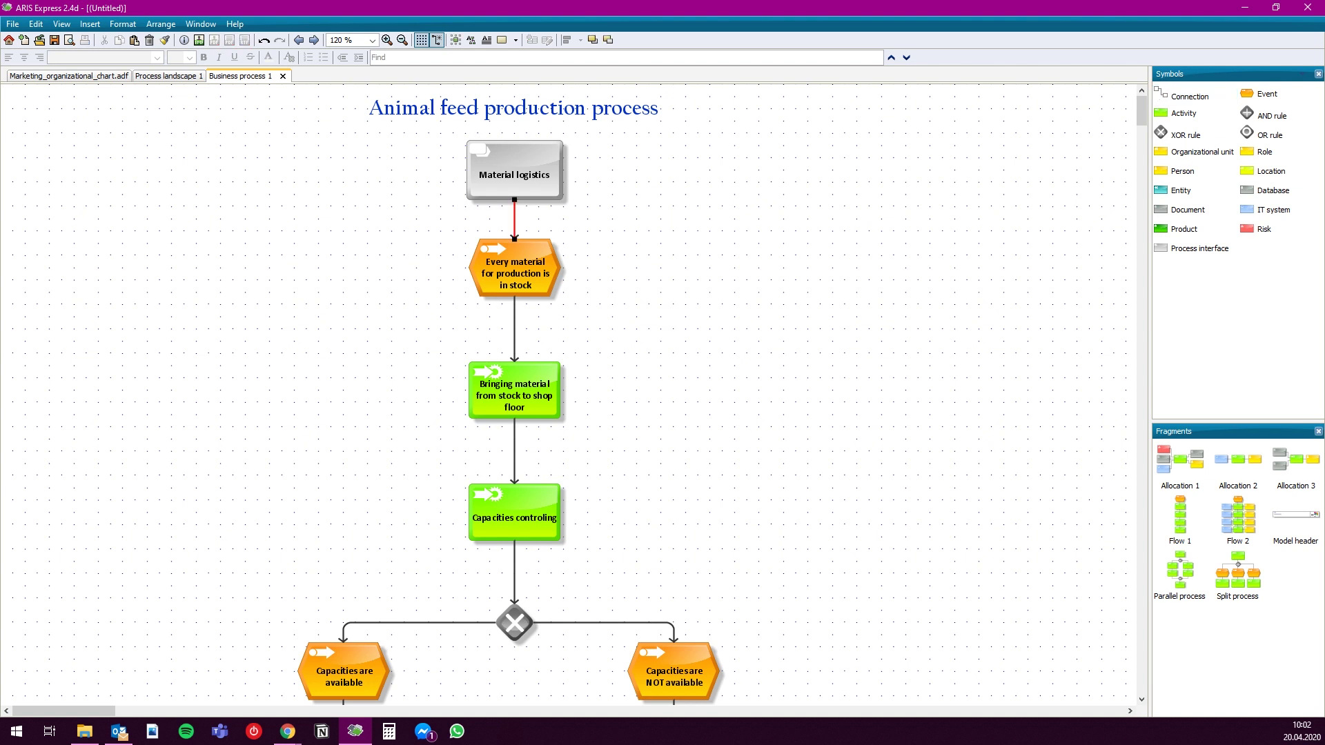
# Add a role named "Operator" to the right of the "Bringing material from stock to shop floor" activity
pyautogui.scroll(-3, 514, 240)
pyautogui.click(1264, 152)
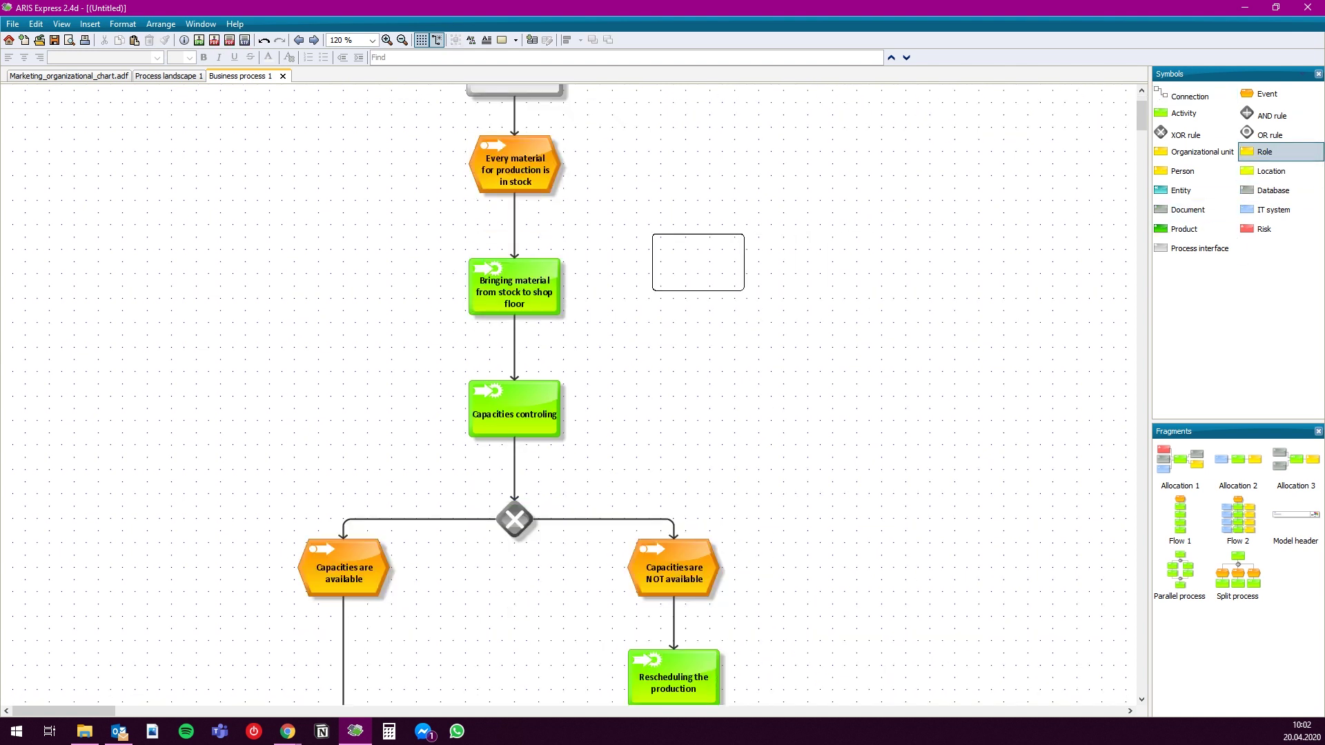
pyautogui.click(698, 262)
pyautogui.write('Operator')
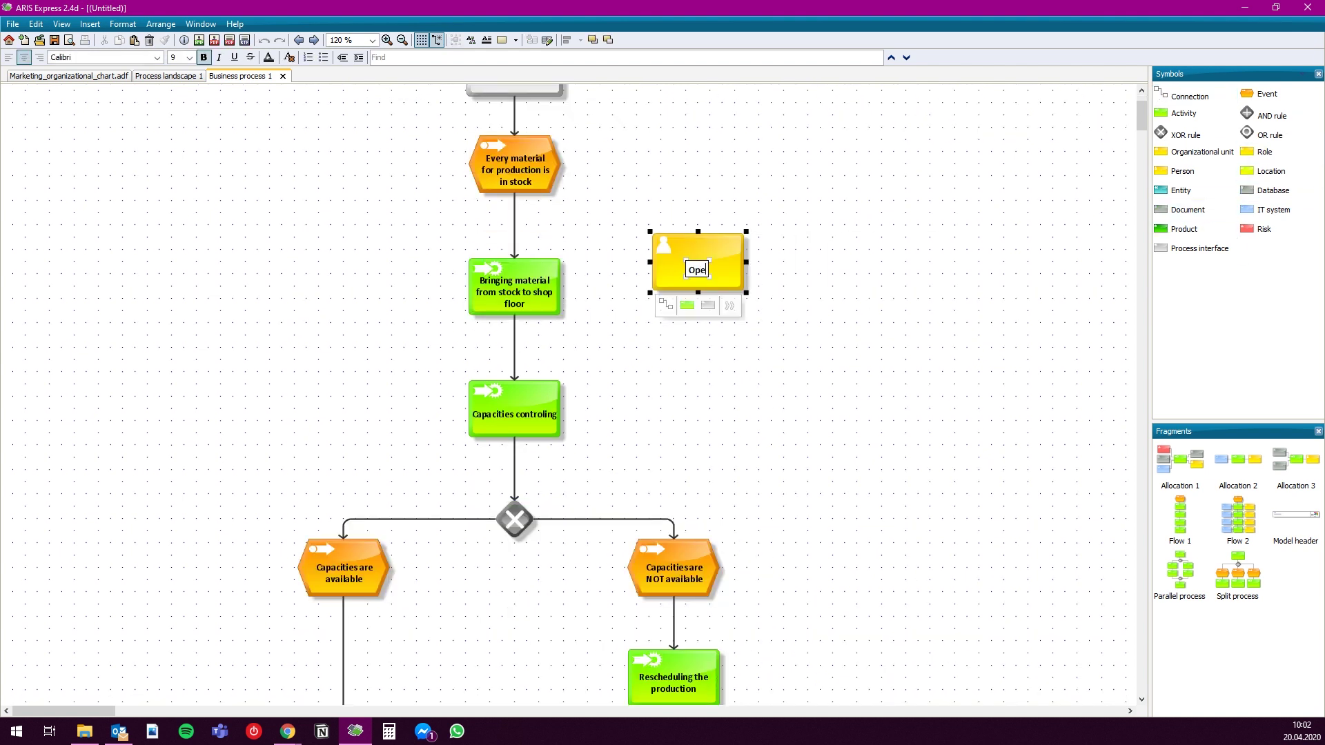
pyautogui.press('Return')
pyautogui.press('Escape')
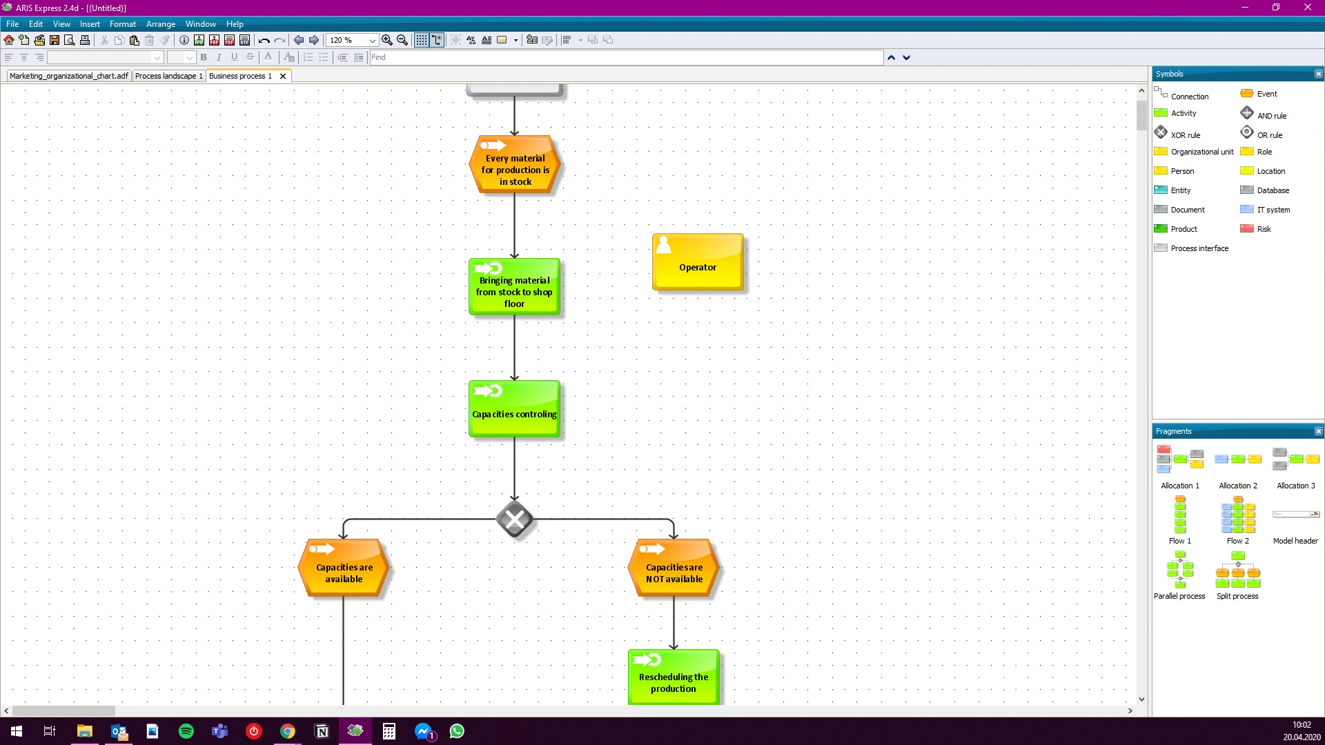
# Add two stacked documents named "Technological procedure" and "Receipt" to the left of the "Bringing material from stock to shop floor" activity
pyautogui.click(1187, 209)
pyautogui.click(270, 263)
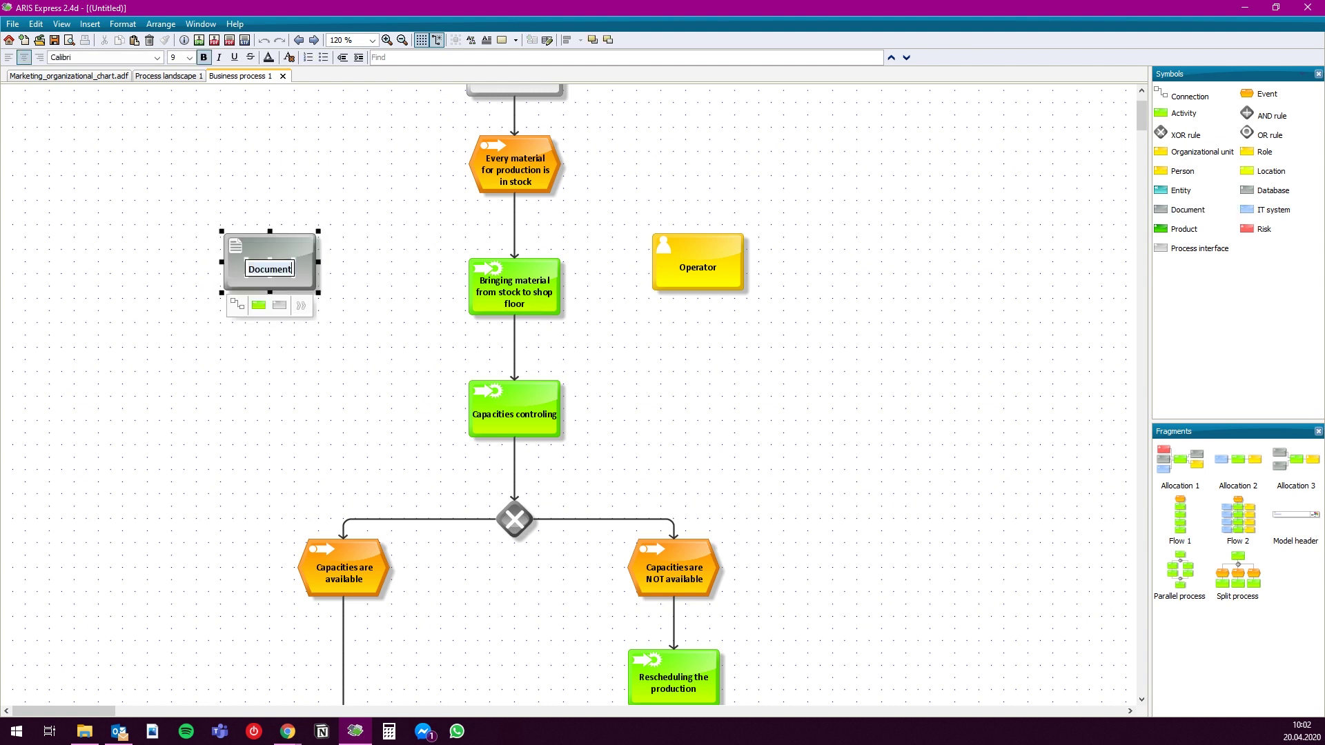
pyautogui.write('Technological procedure')
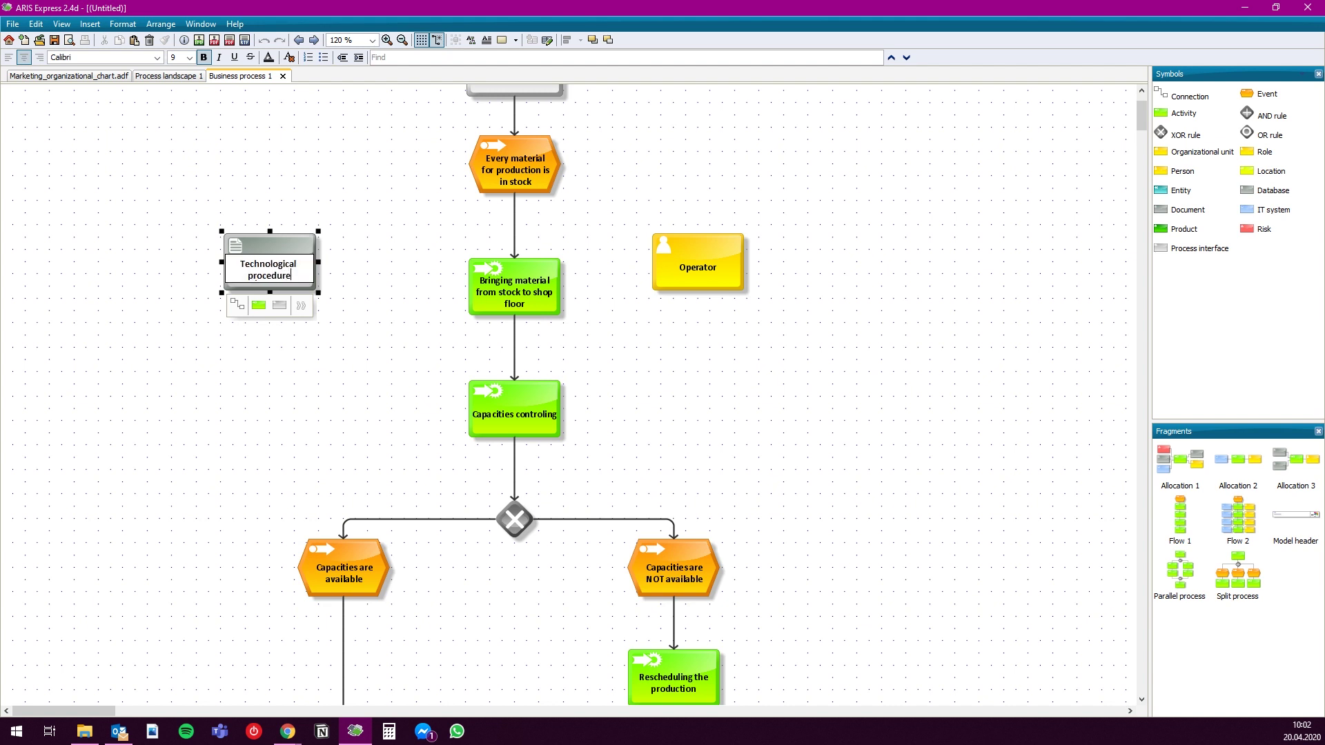
pyautogui.click(372, 227)
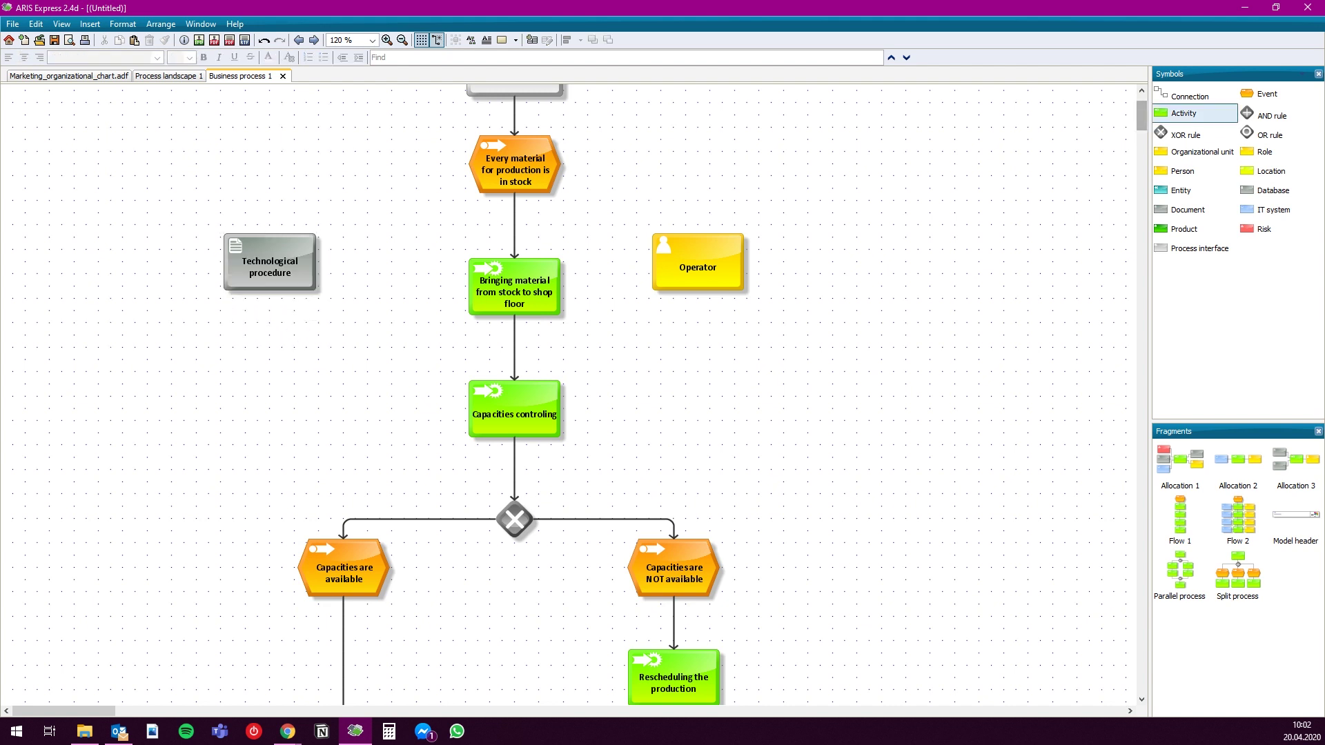
pyautogui.moveTo(1189, 209); pyautogui.dragTo(269, 335)
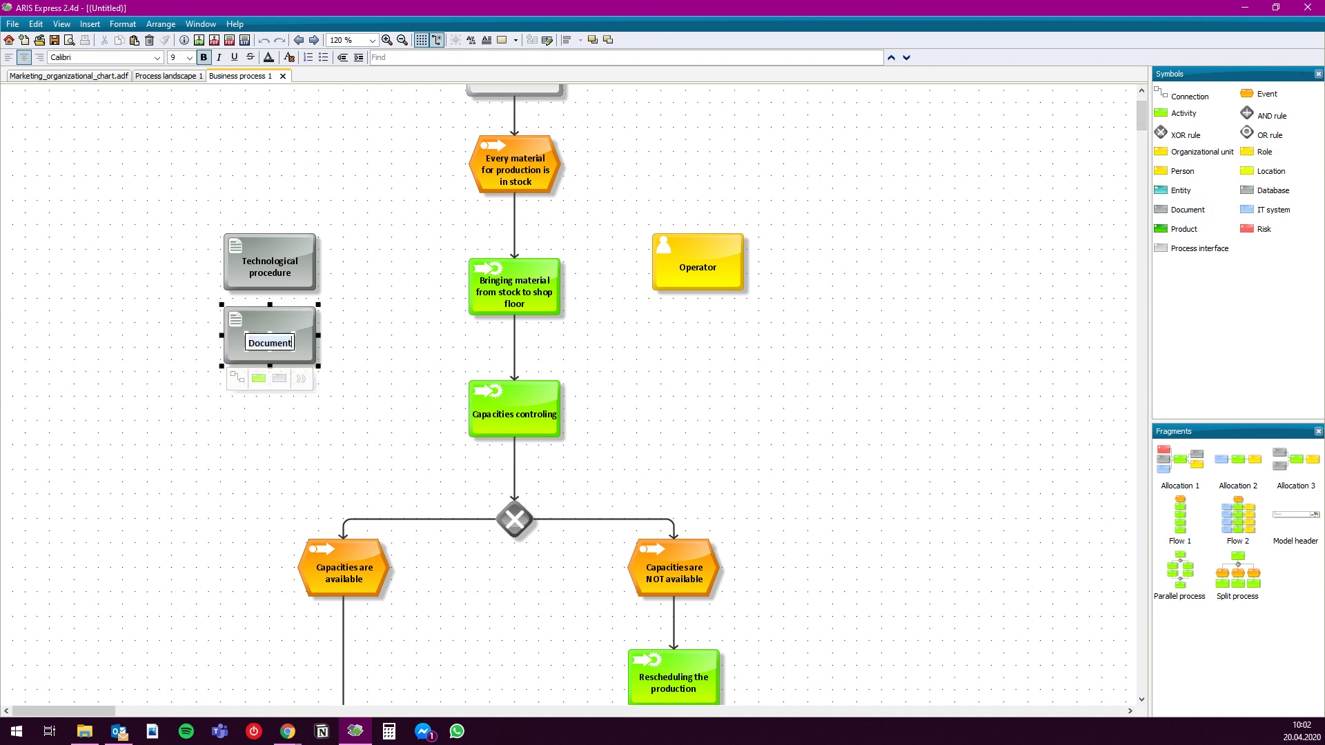
pyautogui.write('Receipt')
pyautogui.press('Return')
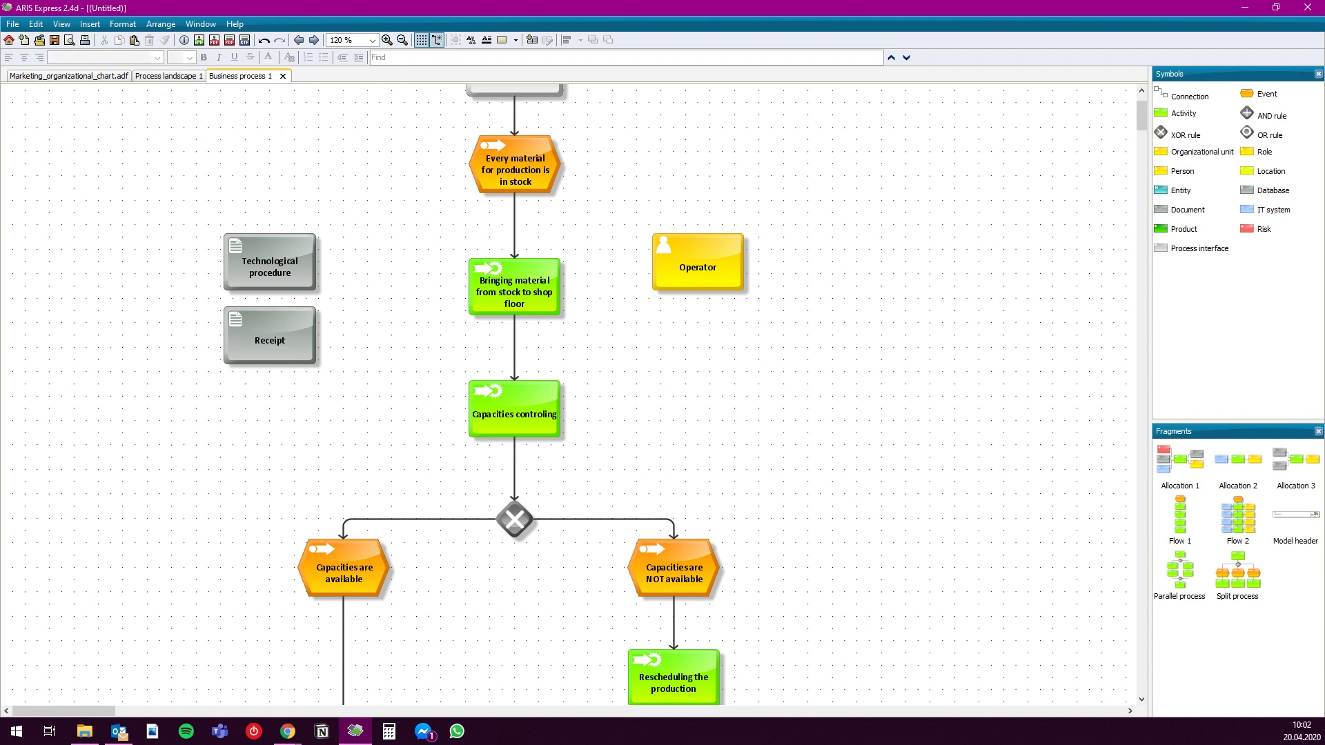
# Add a document named "Bill of material" below "Receipt" and move the three stacked documents up together
pyautogui.moveTo(1188, 209); pyautogui.dragTo(270, 409)
pyautogui.write('Bill of material')
pyautogui.press('Return')
pyautogui.moveTo(176, 205); pyautogui.dragTo(334, 446)
pyautogui.moveTo(283, 400); pyautogui.dragTo(283, 289)
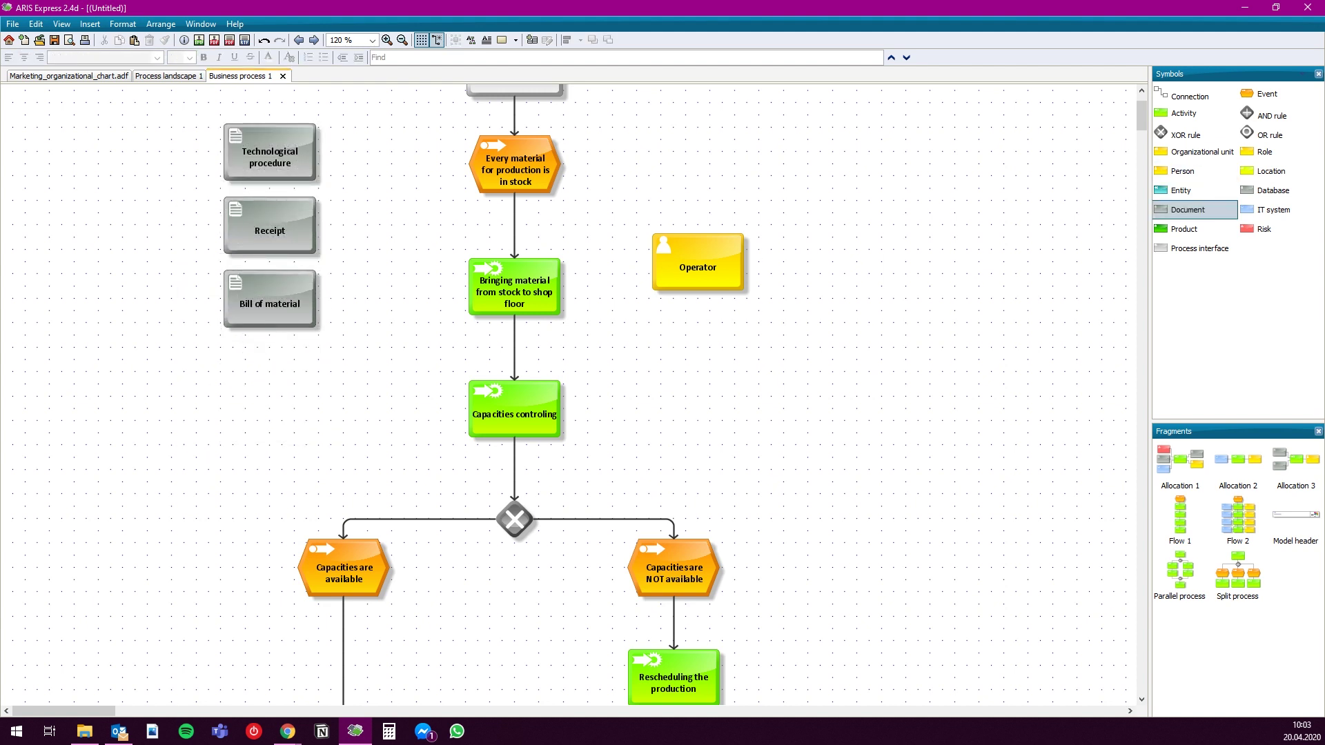
# Add a document named "Command" below the "Bill of material" document
pyautogui.moveTo(1187, 209); pyautogui.dragTo(270, 373)
pyautogui.write('Comm')
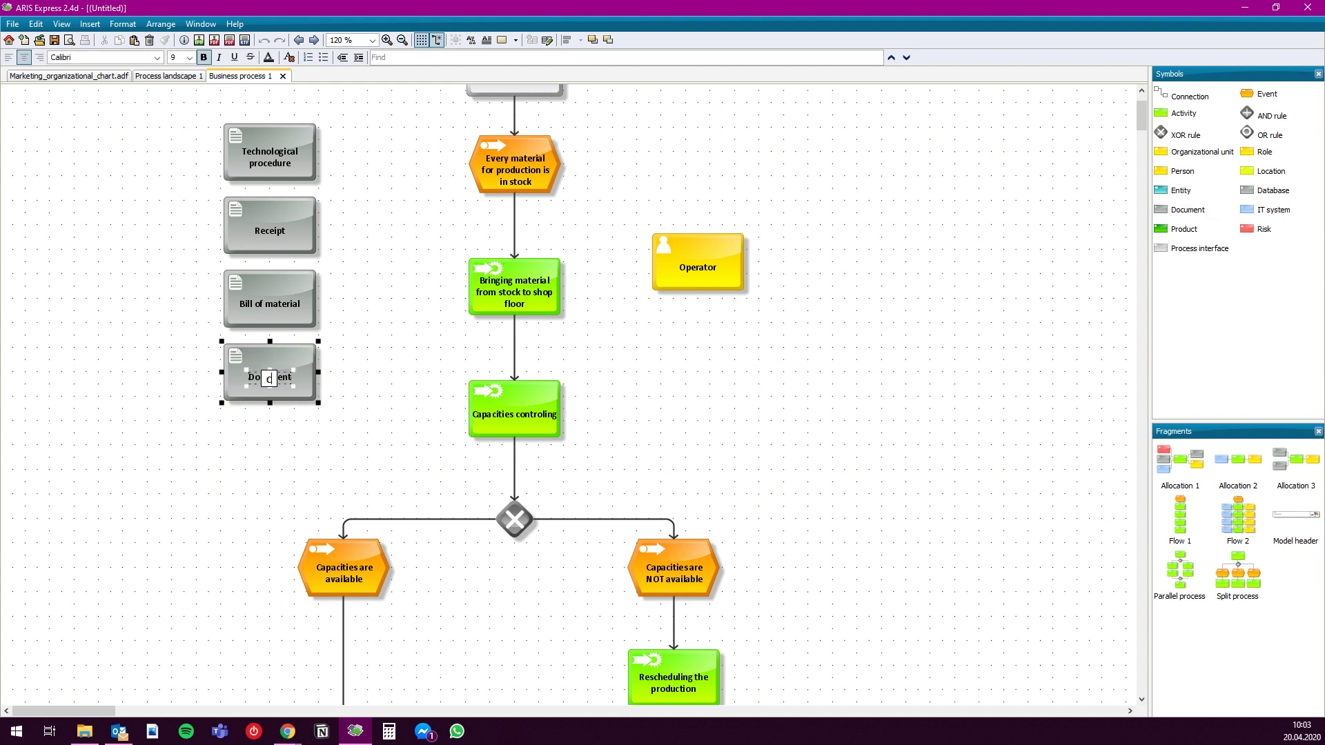
pyautogui.write('and')
pyautogui.press('Return')
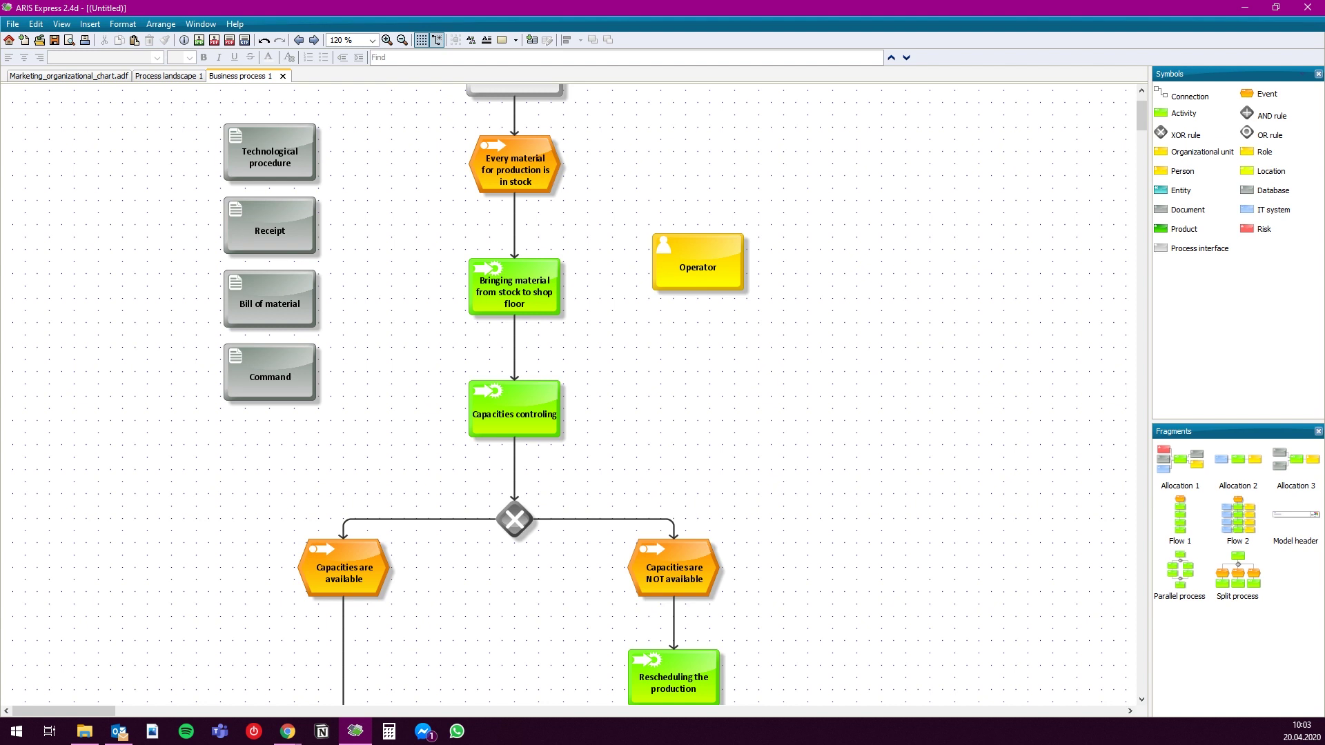
# Arrange the documents in one horizontal row: "Technological procedure", "Receipt", "Bill of material" and "Command", left of the material-bringing activity
pyautogui.moveTo(270, 152); pyautogui.dragTo(62, 225)
pyautogui.moveTo(269, 228); pyautogui.dragTo(160, 228)
pyautogui.moveTo(270, 299); pyautogui.dragTo(257, 226)
pyautogui.moveTo(270, 373); pyautogui.dragTo(356, 226)
# Connect the "Technological procedure" and "Receipt" documents to the left side of the "Bringing material from stock to shop floor" activity
pyautogui.click(62, 238)
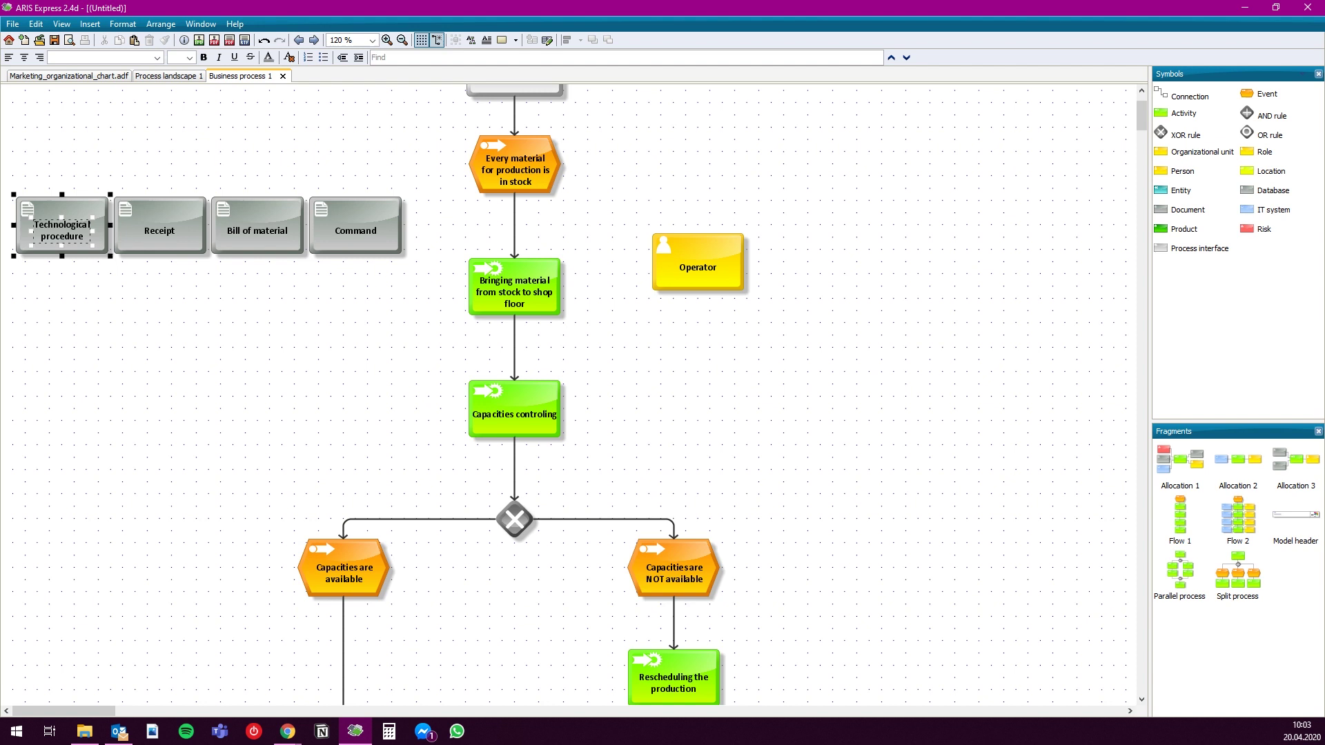
pyautogui.click(31, 269)
pyautogui.click(468, 298)
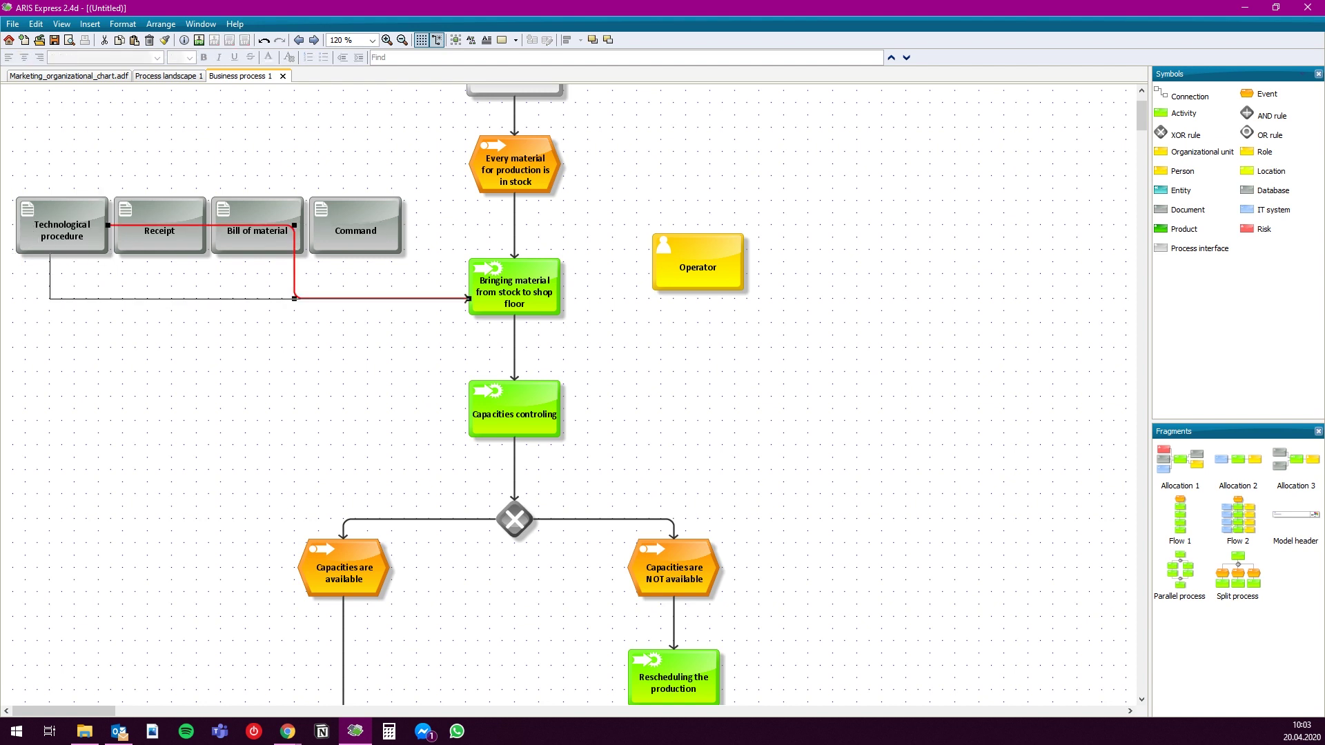
pyautogui.click(159, 238)
pyautogui.click(128, 269)
pyautogui.click(469, 299)
pyautogui.click(468, 299)
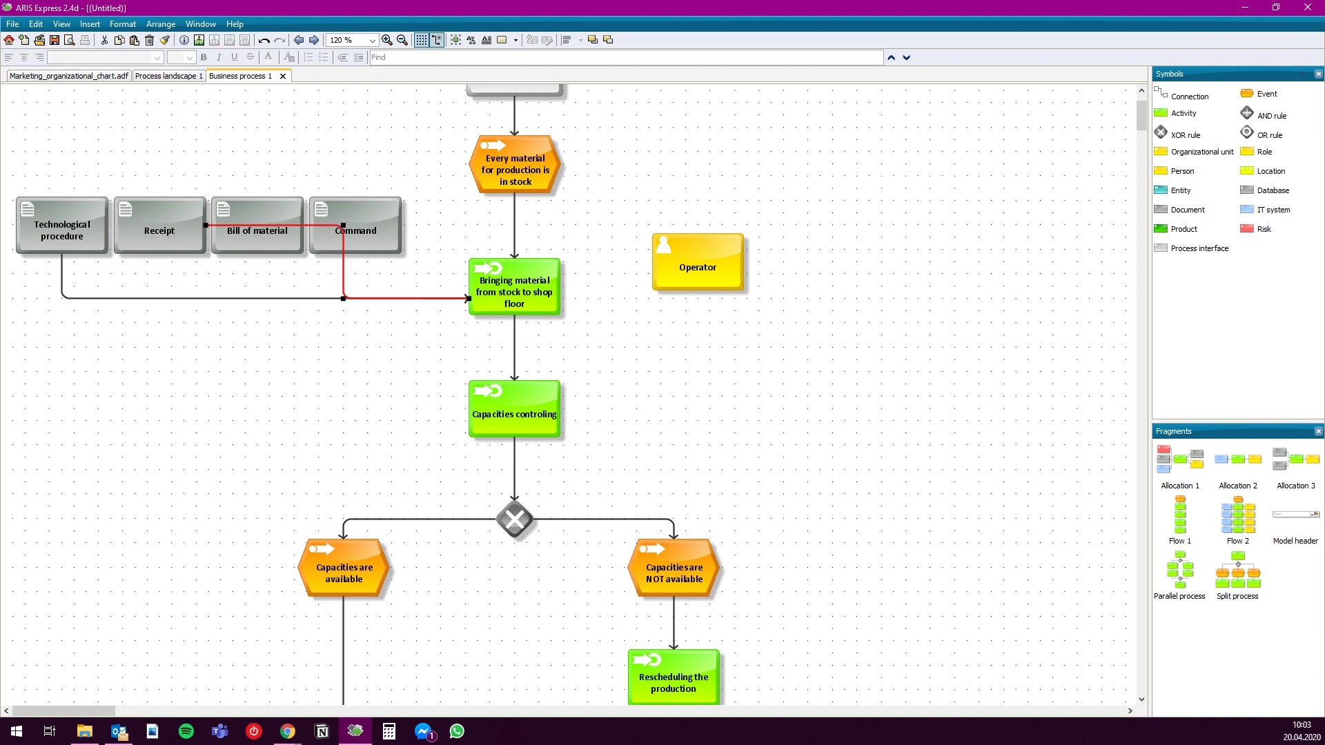
# Connect the "Bill of material" and "Command" documents from their bottom edges to the same left-side point of the "Bringing material from stock to shop floor" activity
pyautogui.click(257, 230)
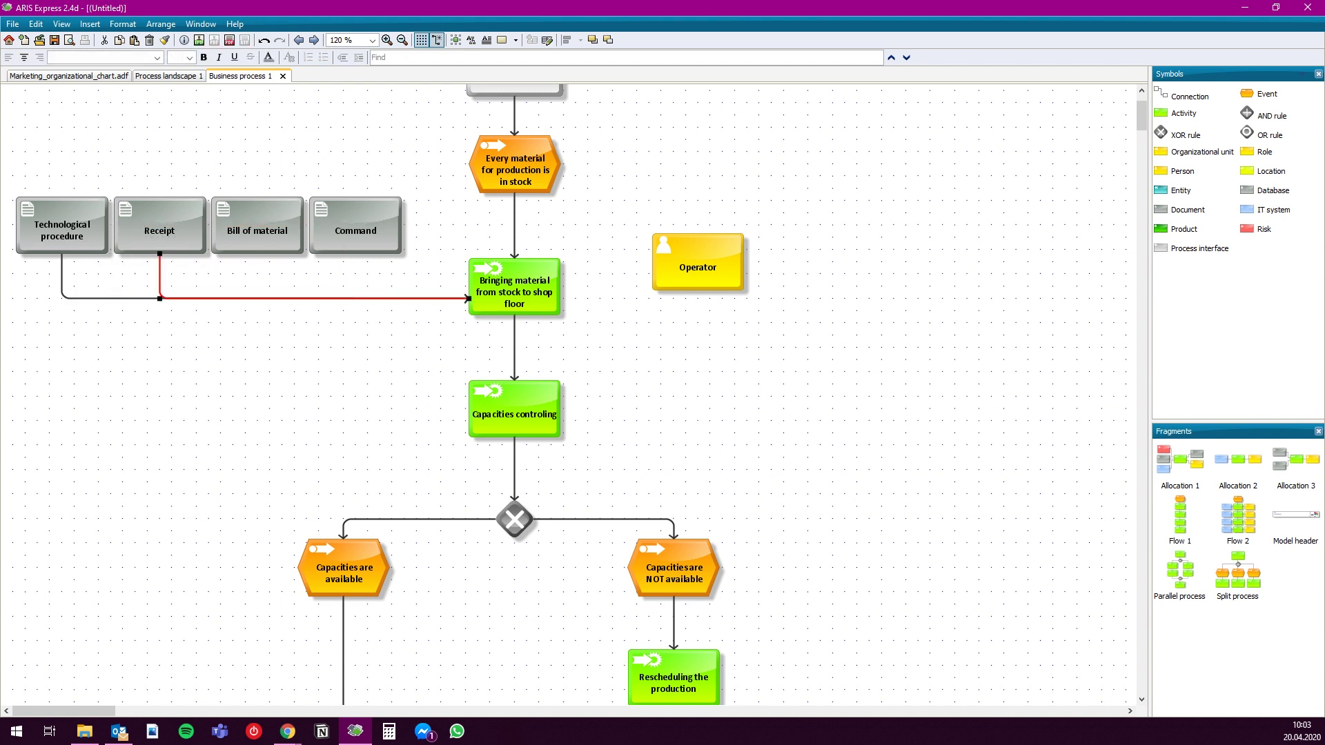
pyautogui.click(225, 268)
pyautogui.click(469, 299)
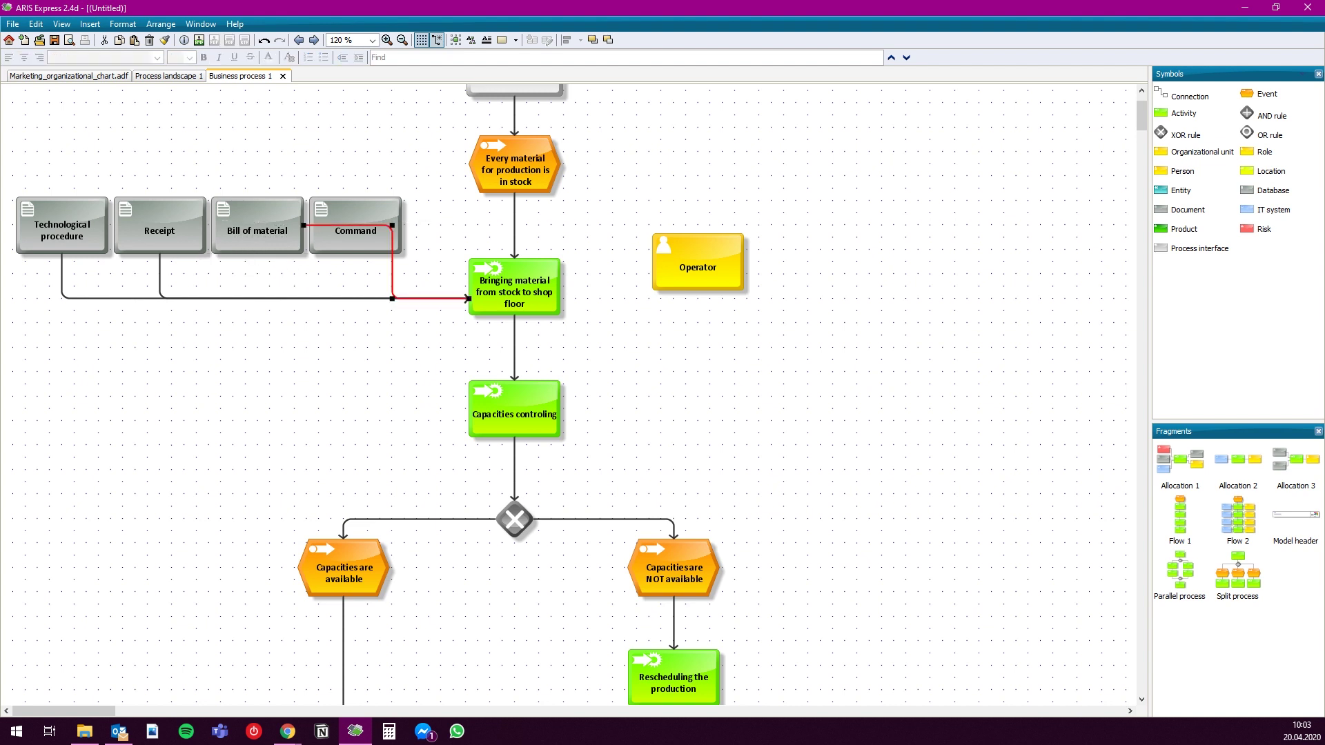
pyautogui.moveTo(304, 225); pyautogui.dragTo(258, 254)
pyautogui.click(355, 232)
pyautogui.click(322, 268)
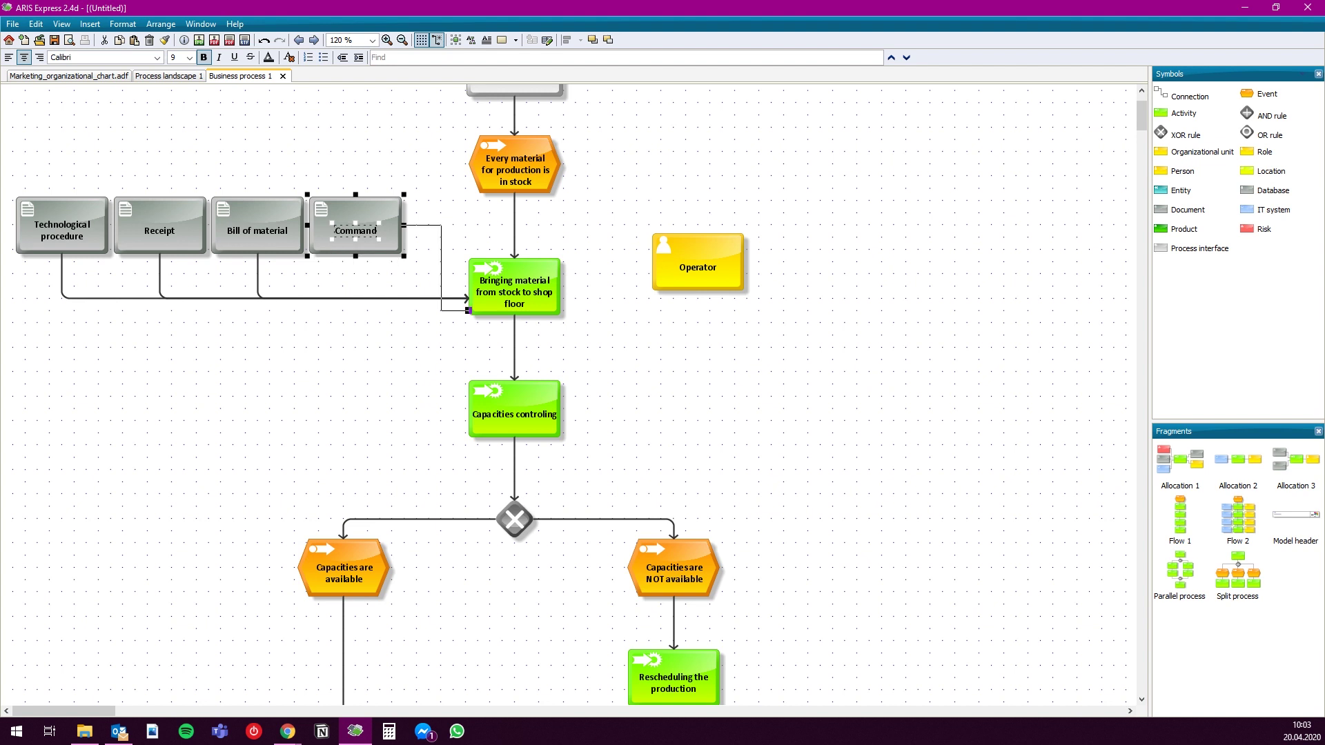
pyautogui.click(469, 299)
pyautogui.moveTo(401, 225); pyautogui.dragTo(356, 254)
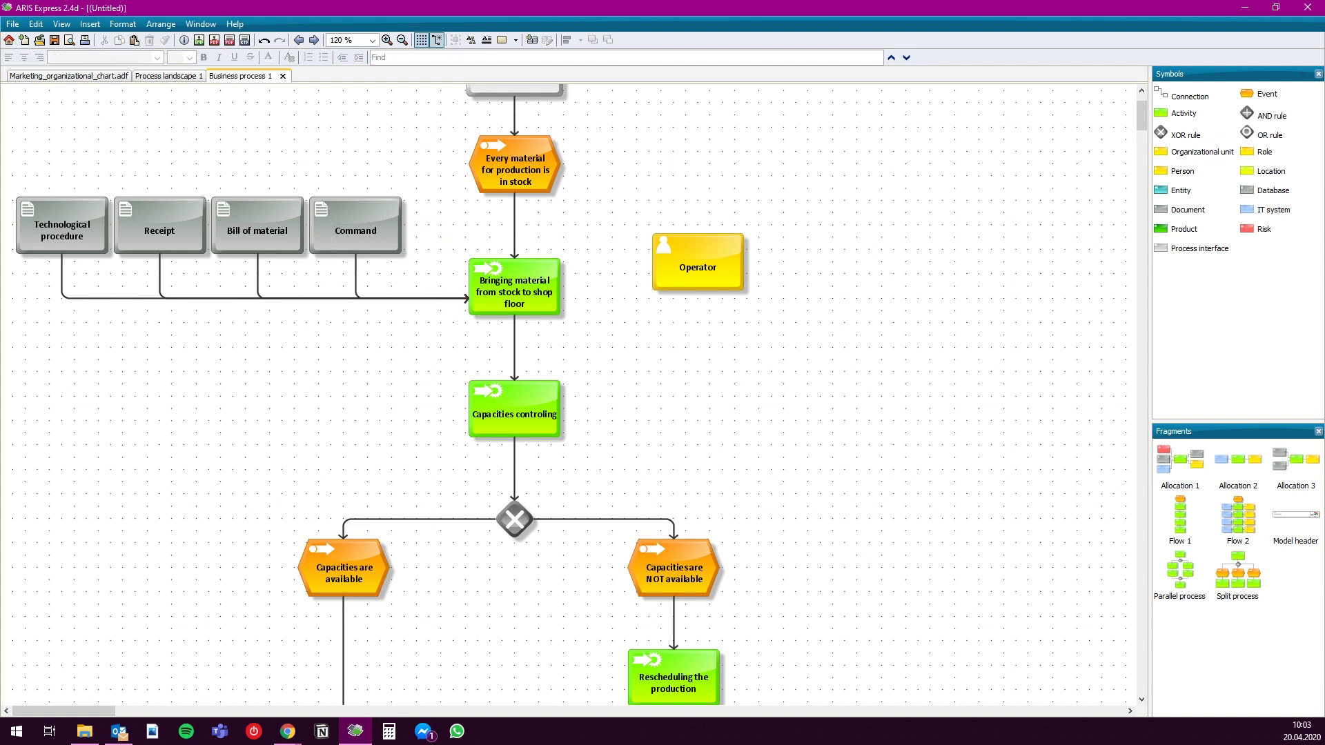
# Connect the "Operator" role to the right side of the "Bringing material from stock to shop floor" activity
pyautogui.click(698, 266)
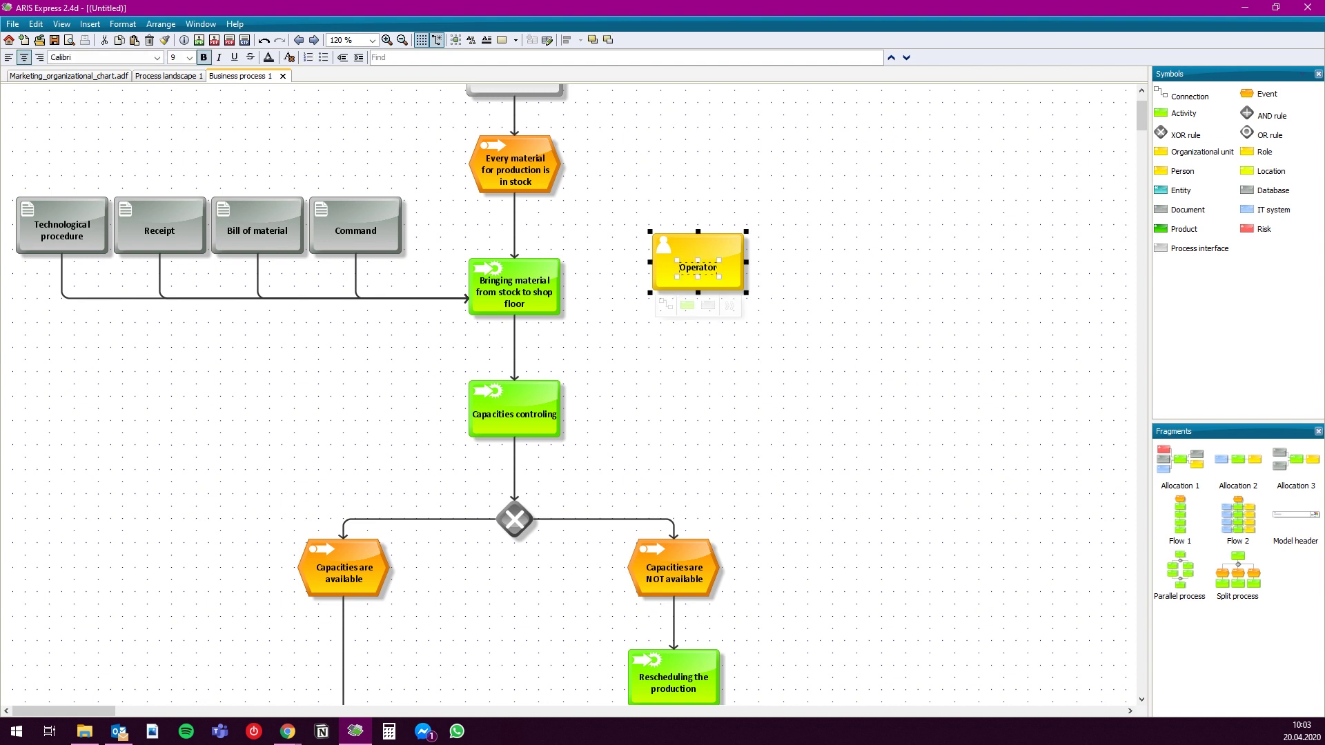
pyautogui.click(666, 305)
pyautogui.click(560, 286)
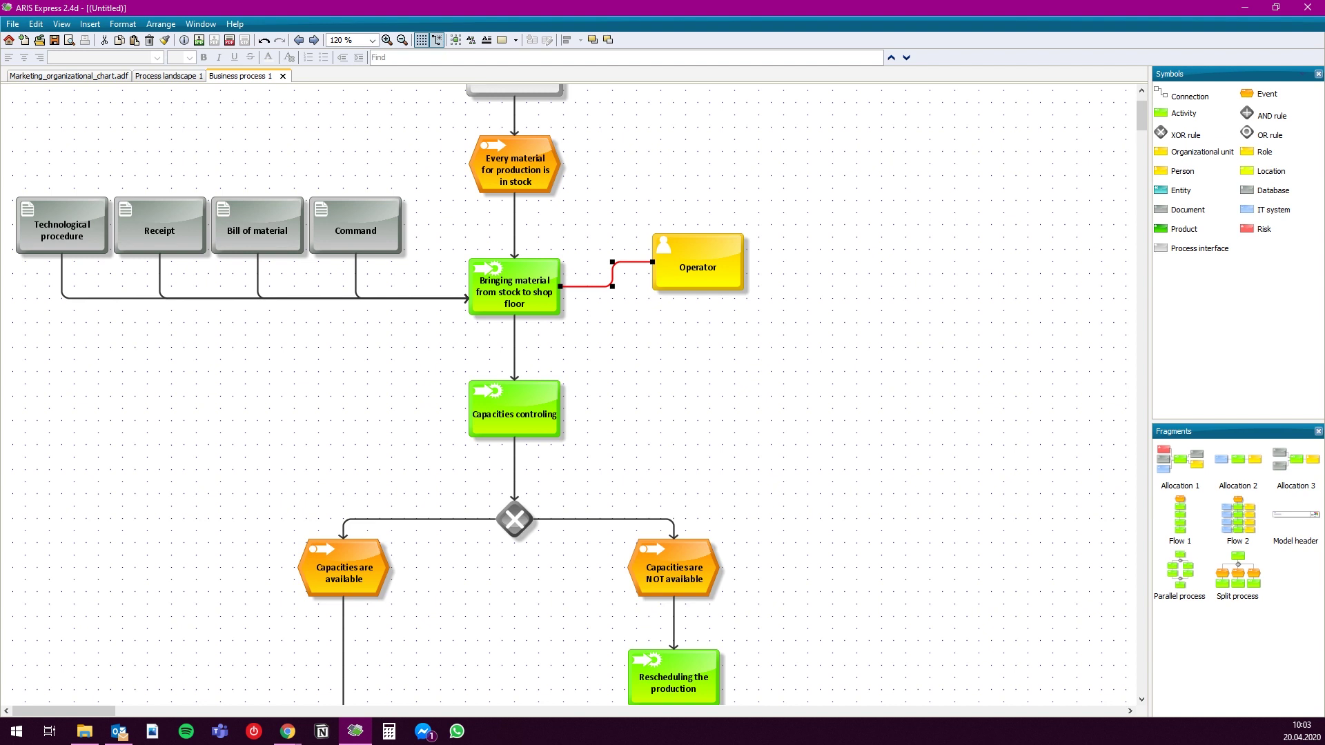
# Add a "Release note" document below the upper "Operator" role and connect the "Bringing material from stock to shop floor" activity to it
pyautogui.click(1187, 209)
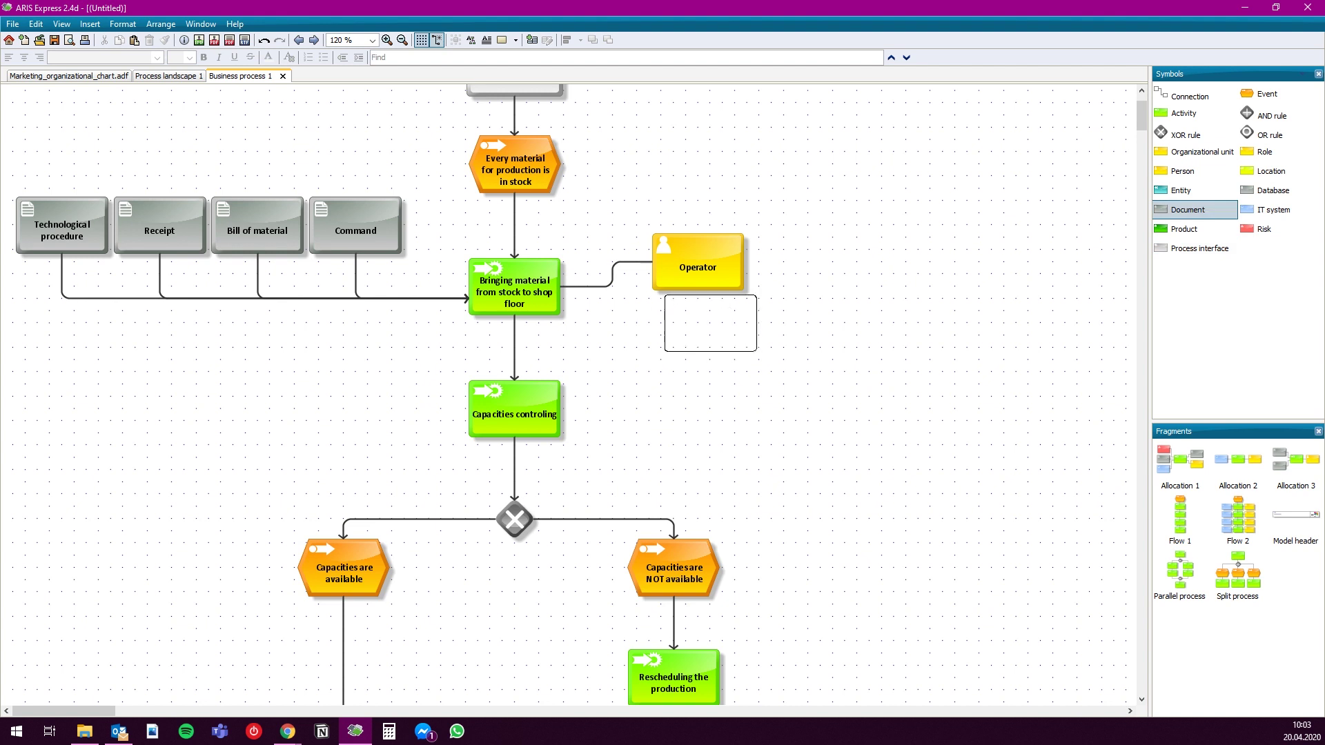
pyautogui.click(698, 335)
pyautogui.write('Release not')
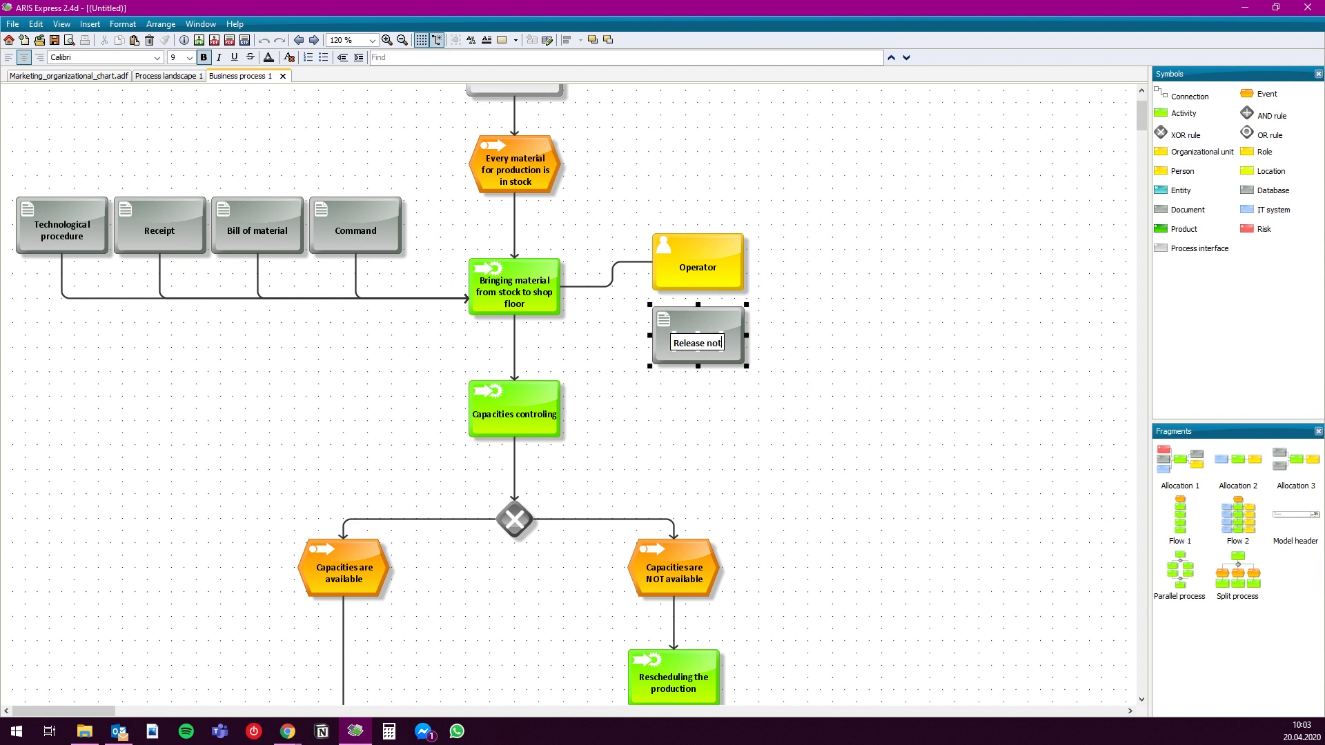
pyautogui.write('e')
pyautogui.press('Return')
pyautogui.click(514, 286)
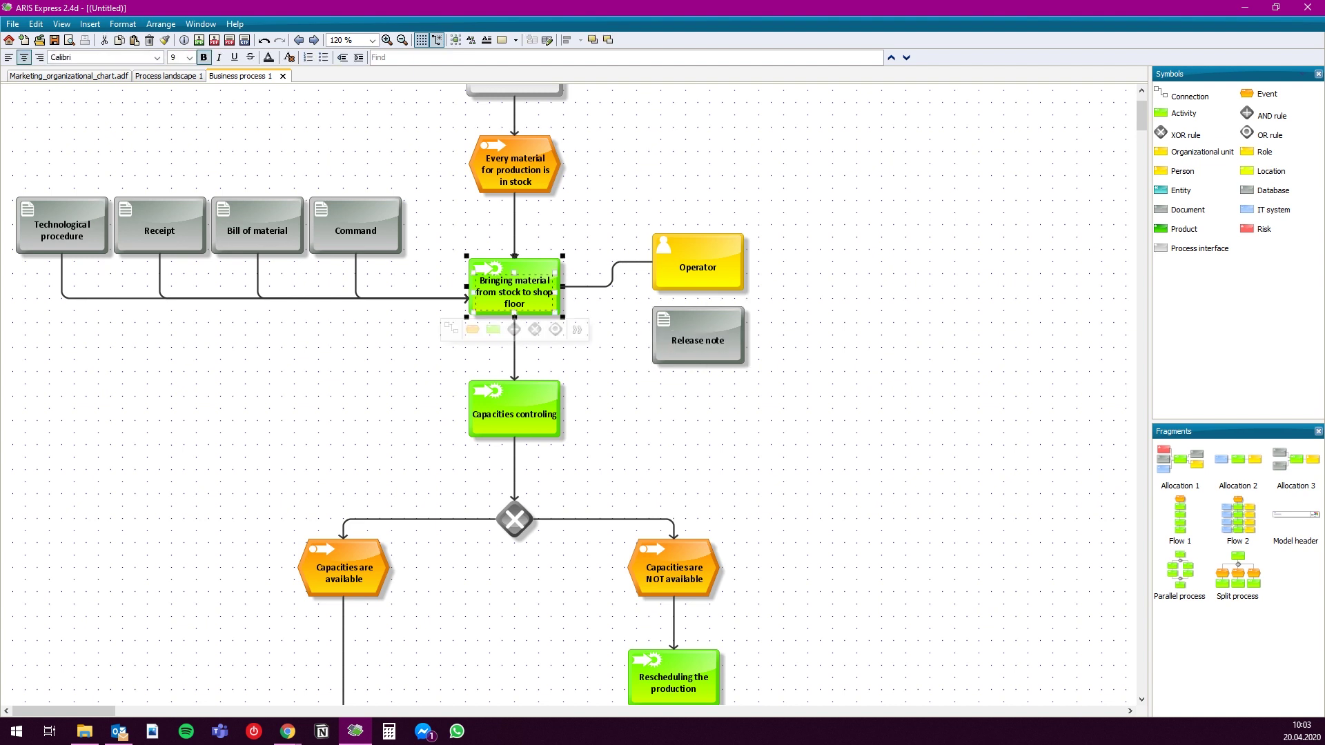
pyautogui.moveTo(514, 330); pyautogui.dragTo(652, 335)
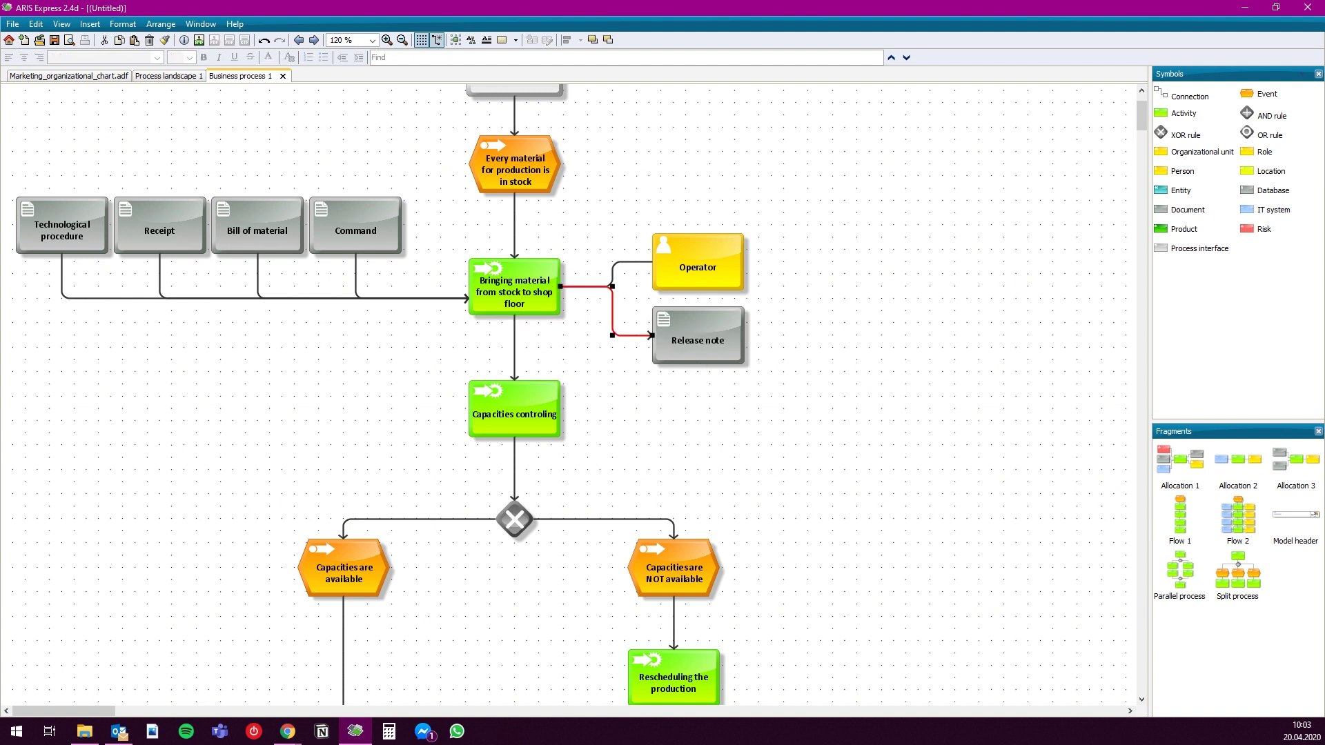
# Shift the "Operator" role and "Release note" document up together so they sit evenly around the material-bringing activity's connection line
pyautogui.moveTo(629, 194); pyautogui.dragTo(770, 371)
pyautogui.moveTo(711, 322); pyautogui.dragTo(710, 310)
pyautogui.click(807, 303)
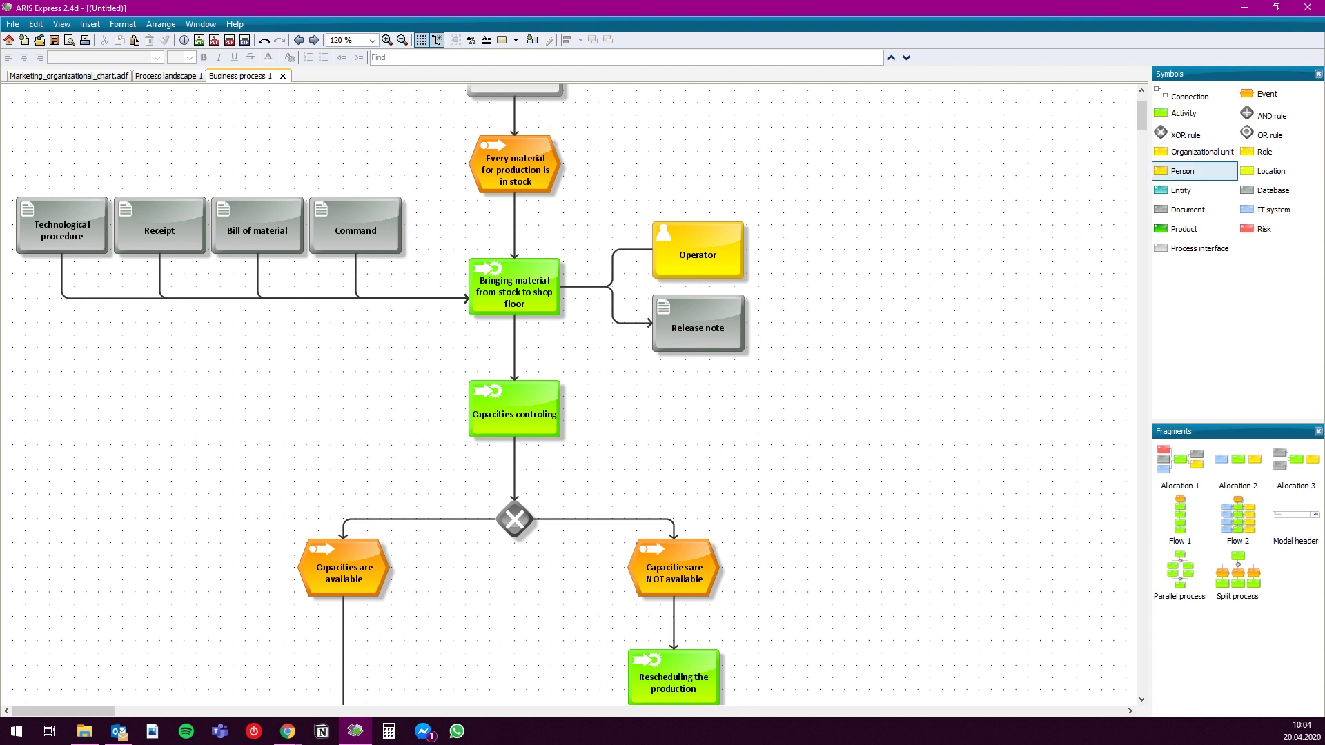
# Add an "Operator" role to the right of the "Capacities controling" activity and connect the two
pyautogui.click(1265, 152)
pyautogui.click(697, 397)
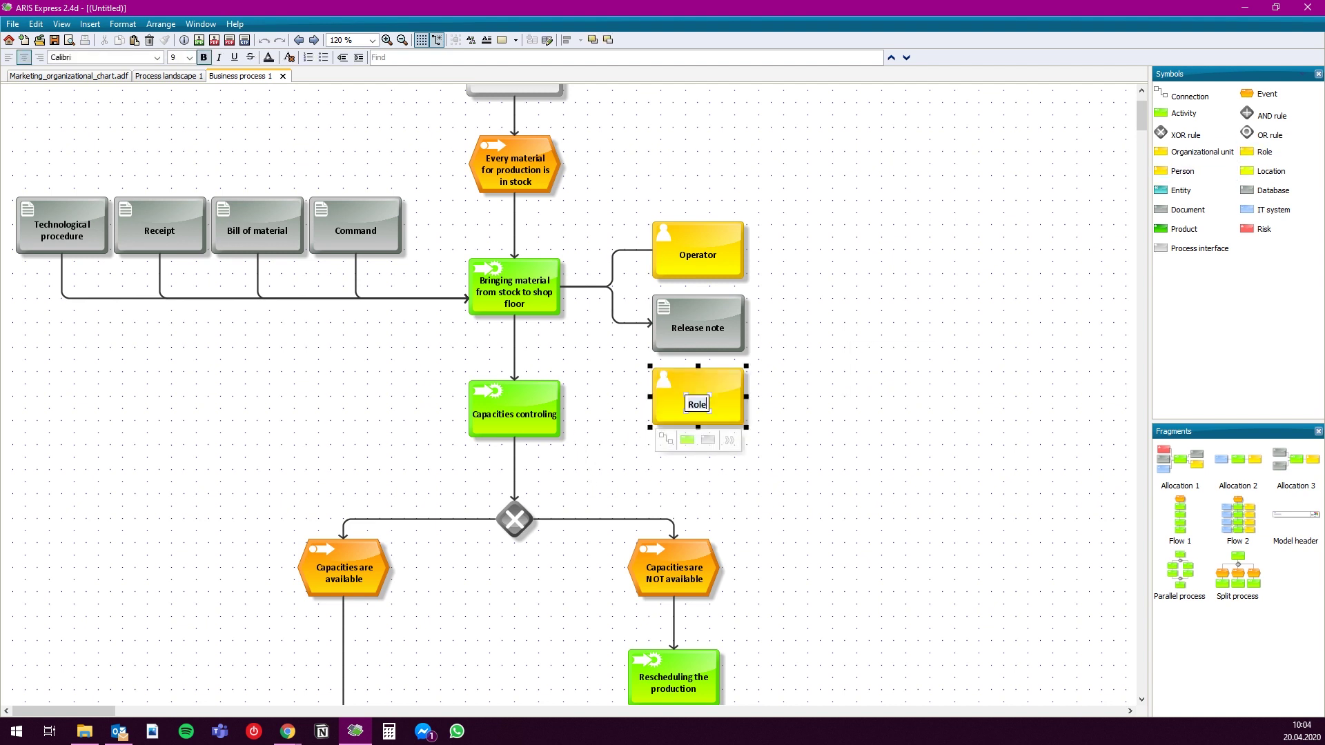
pyautogui.write('Operator')
pyautogui.press('Return')
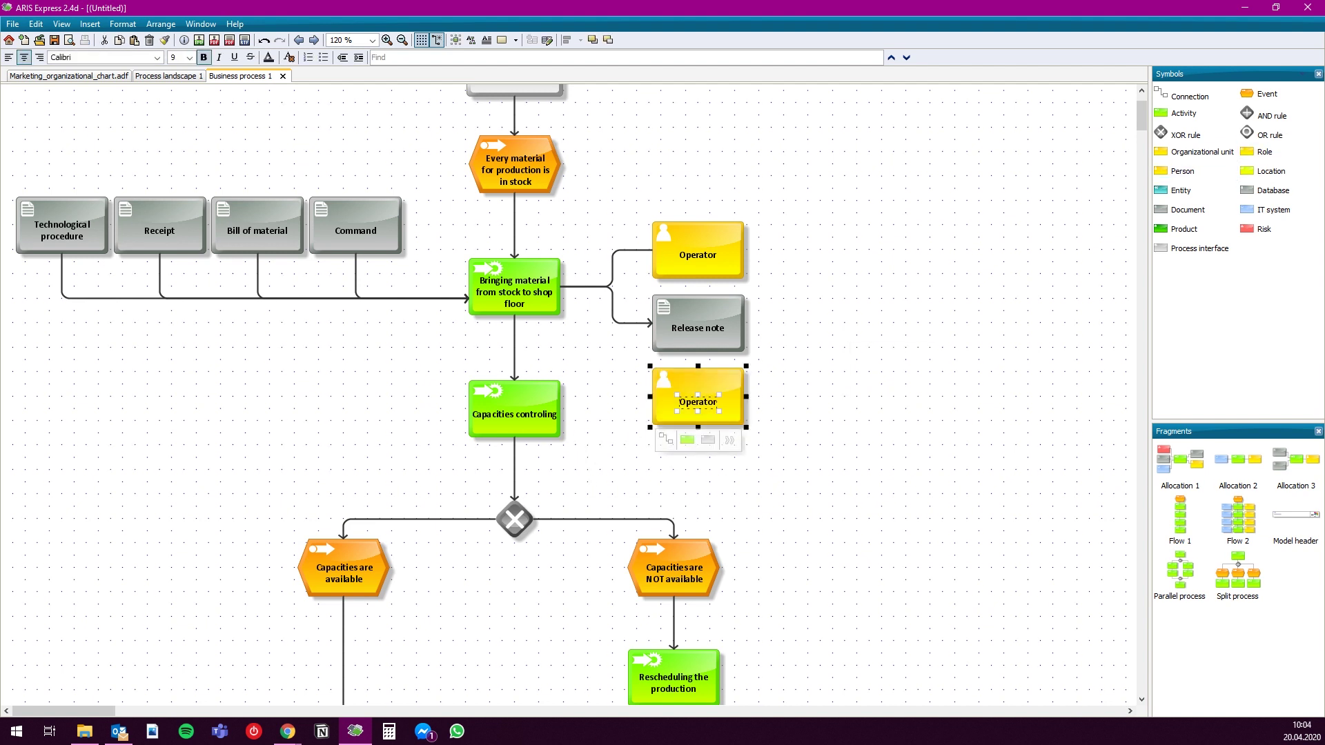
pyautogui.click(807, 414)
pyautogui.click(698, 407)
pyautogui.click(665, 439)
pyautogui.click(561, 409)
pyautogui.click(598, 452)
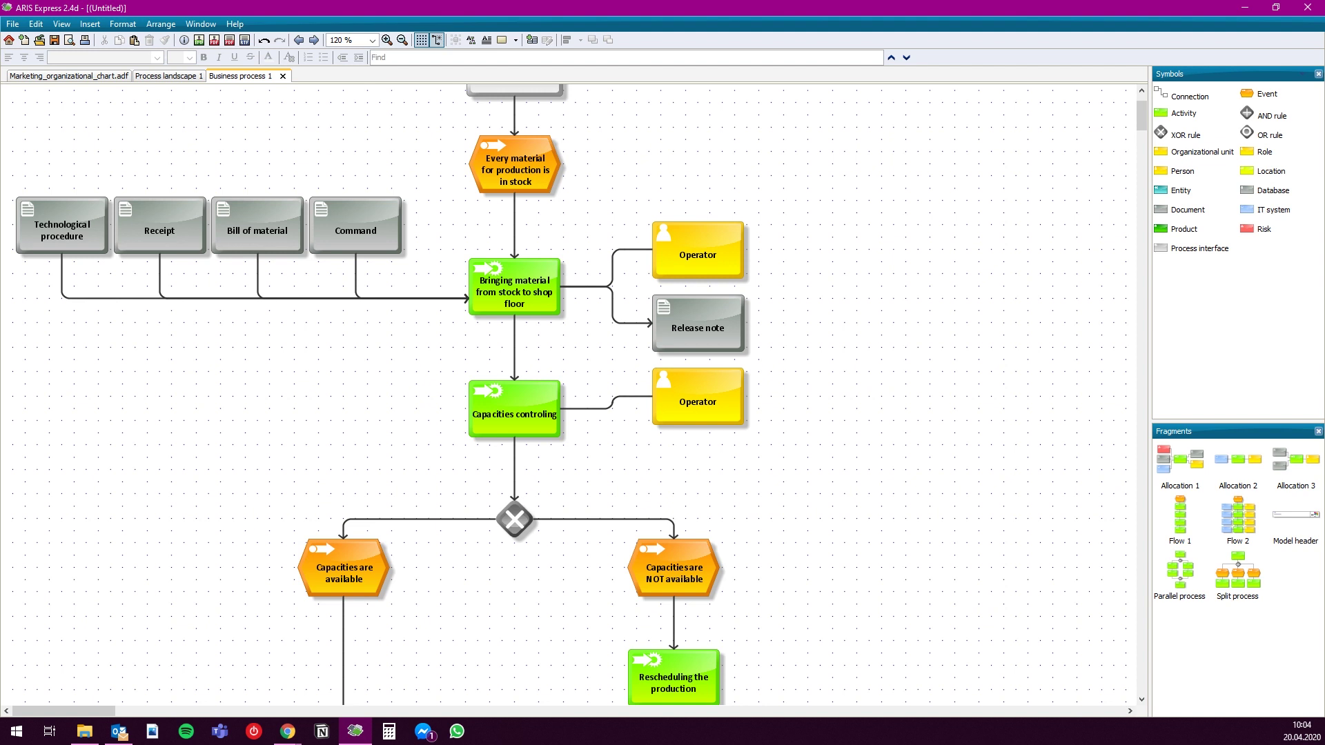
# Place a copy of the "Technological procedure" document below the original, at the level of the "Capacities controling" activity
pyautogui.click(62, 231)
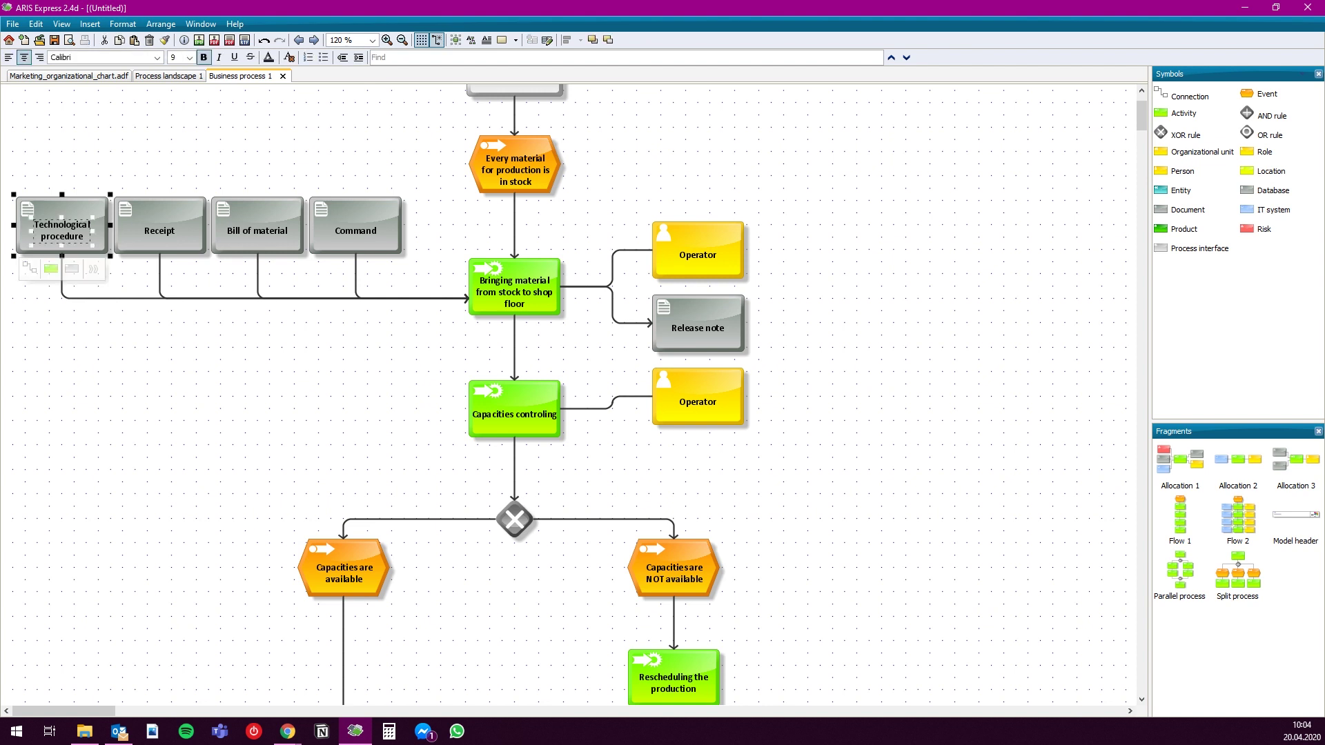
pyautogui.moveTo(62, 231); pyautogui.dragTo(62, 389)
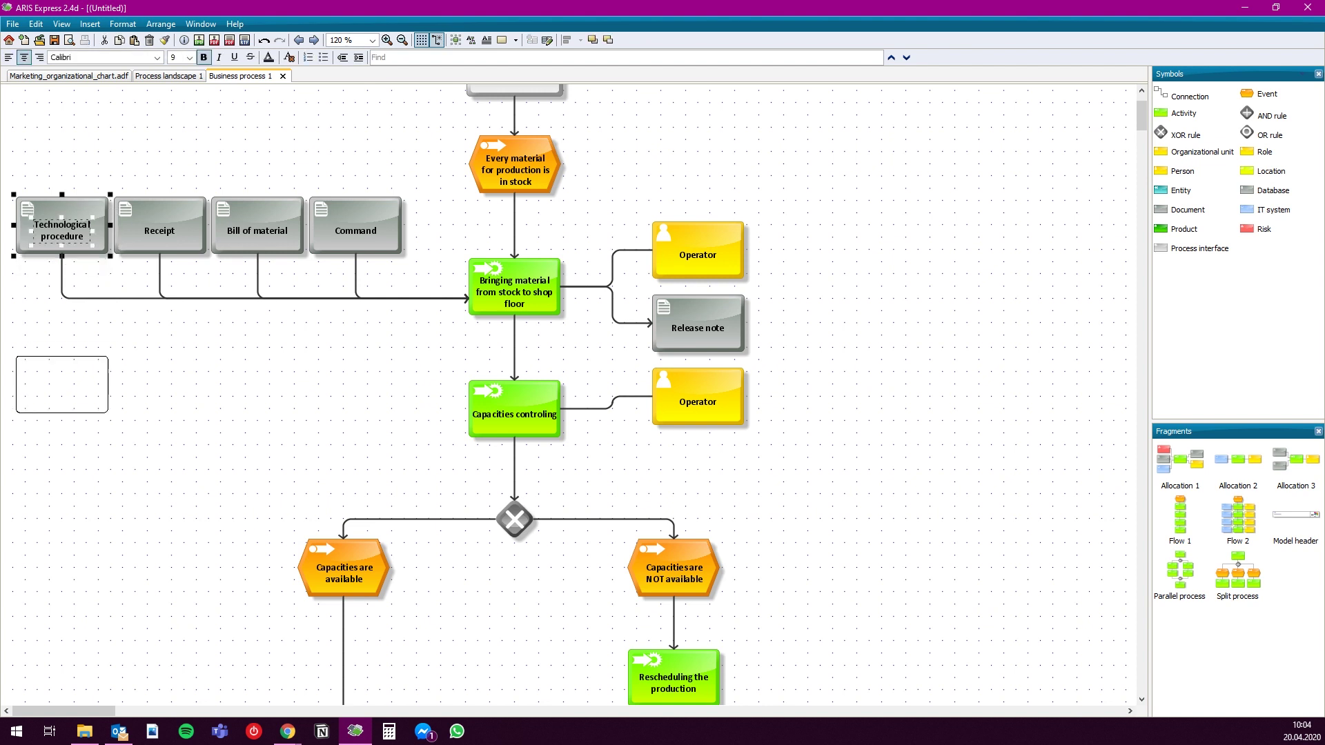
pyautogui.click(62, 385)
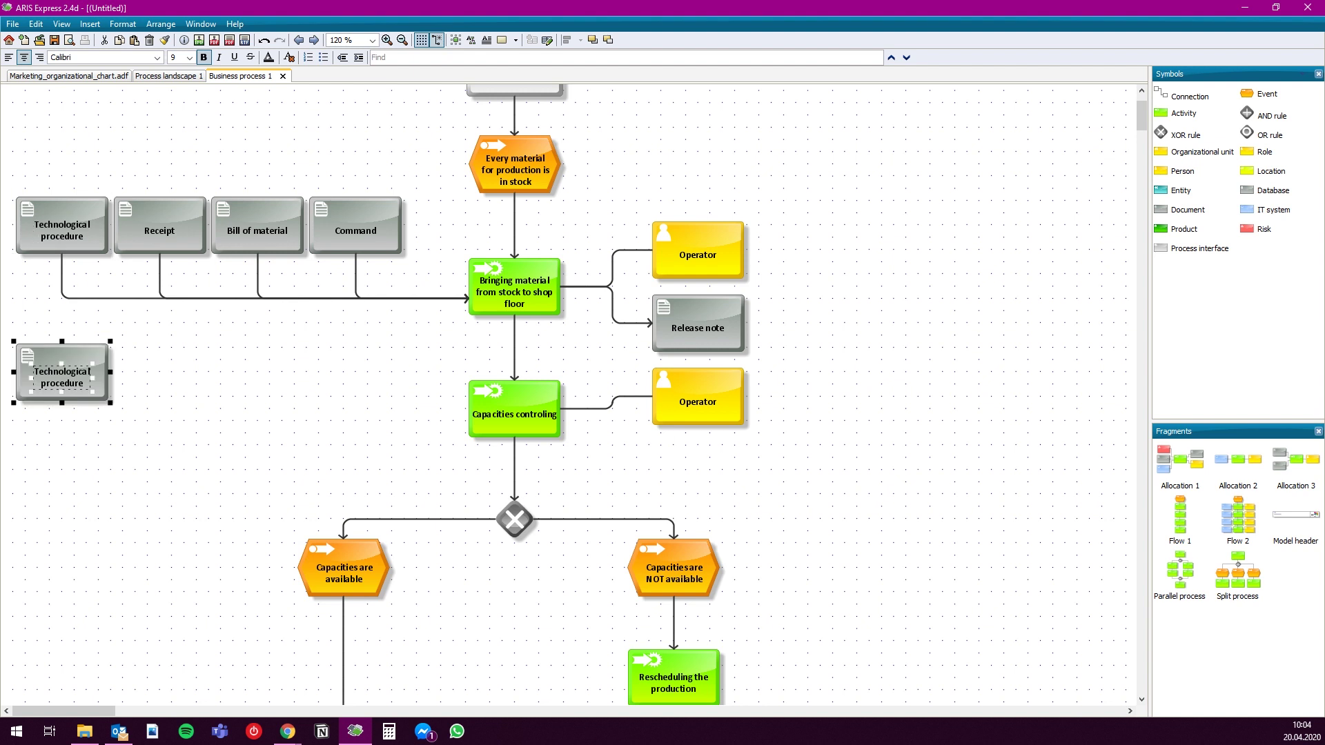
pyautogui.click(181, 376)
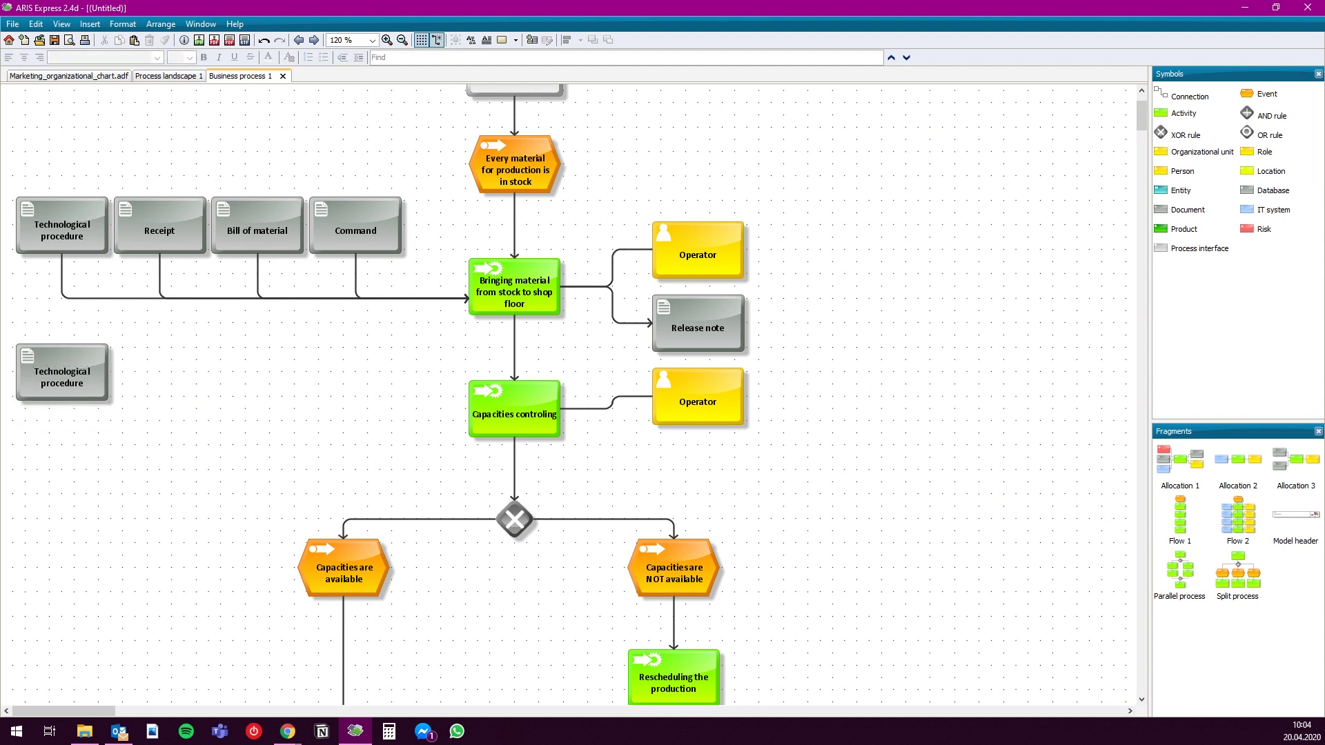
# Add a "Production plan" document immediately right of the copied "Technological procedure" document
pyautogui.click(1187, 209)
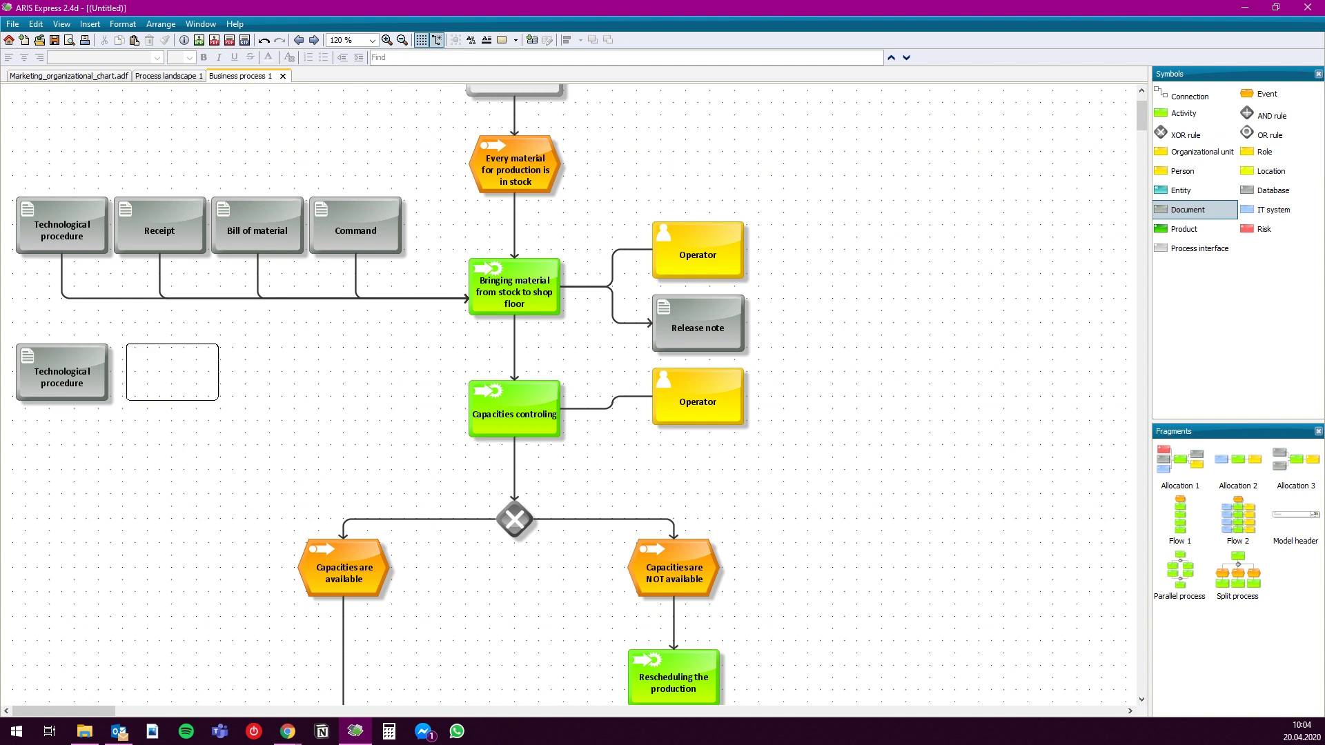
pyautogui.click(160, 373)
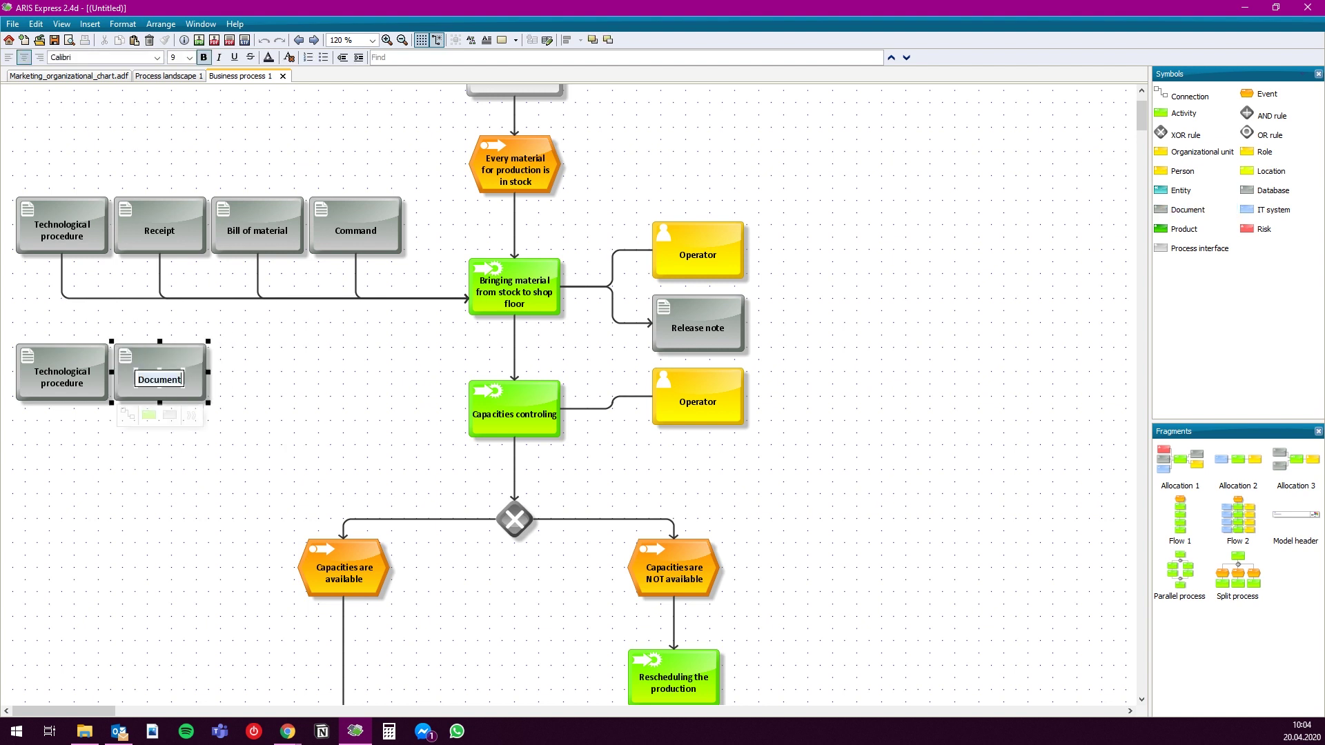
pyautogui.write('Production plan')
pyautogui.press('Return')
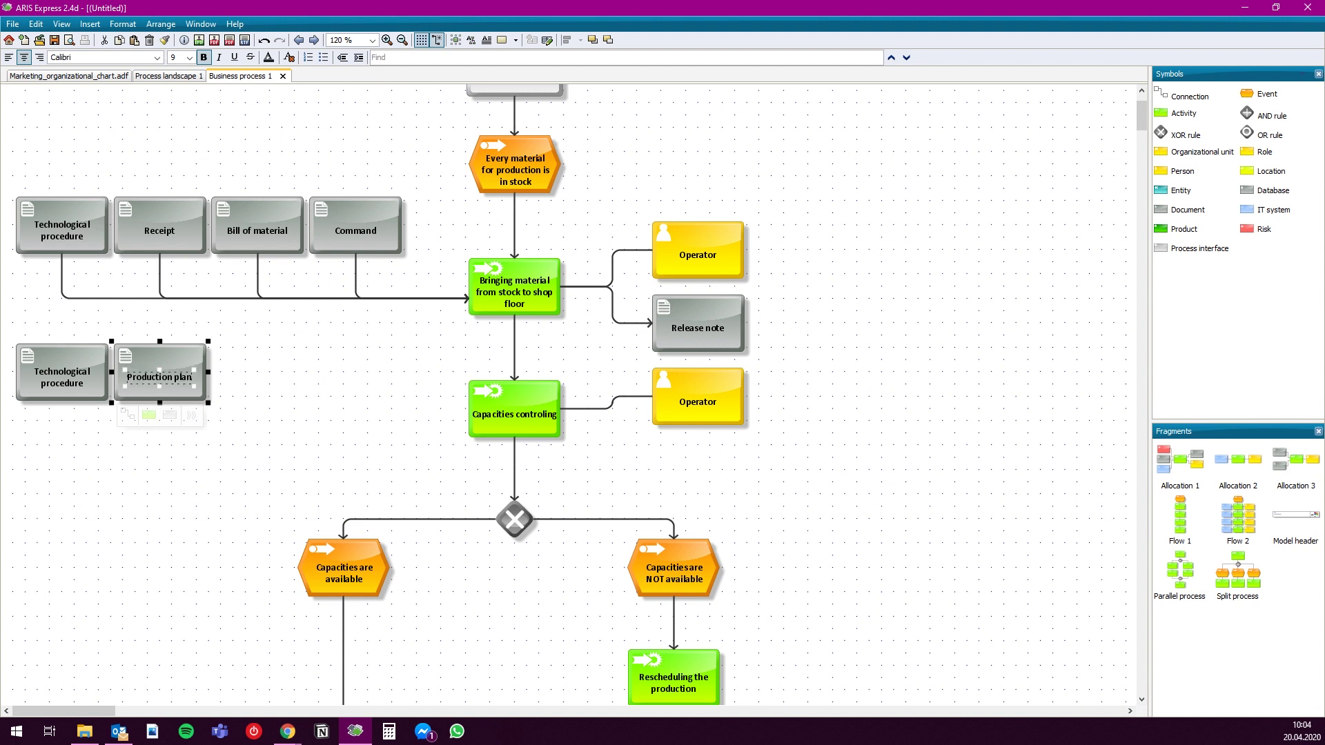
pyautogui.press('Escape')
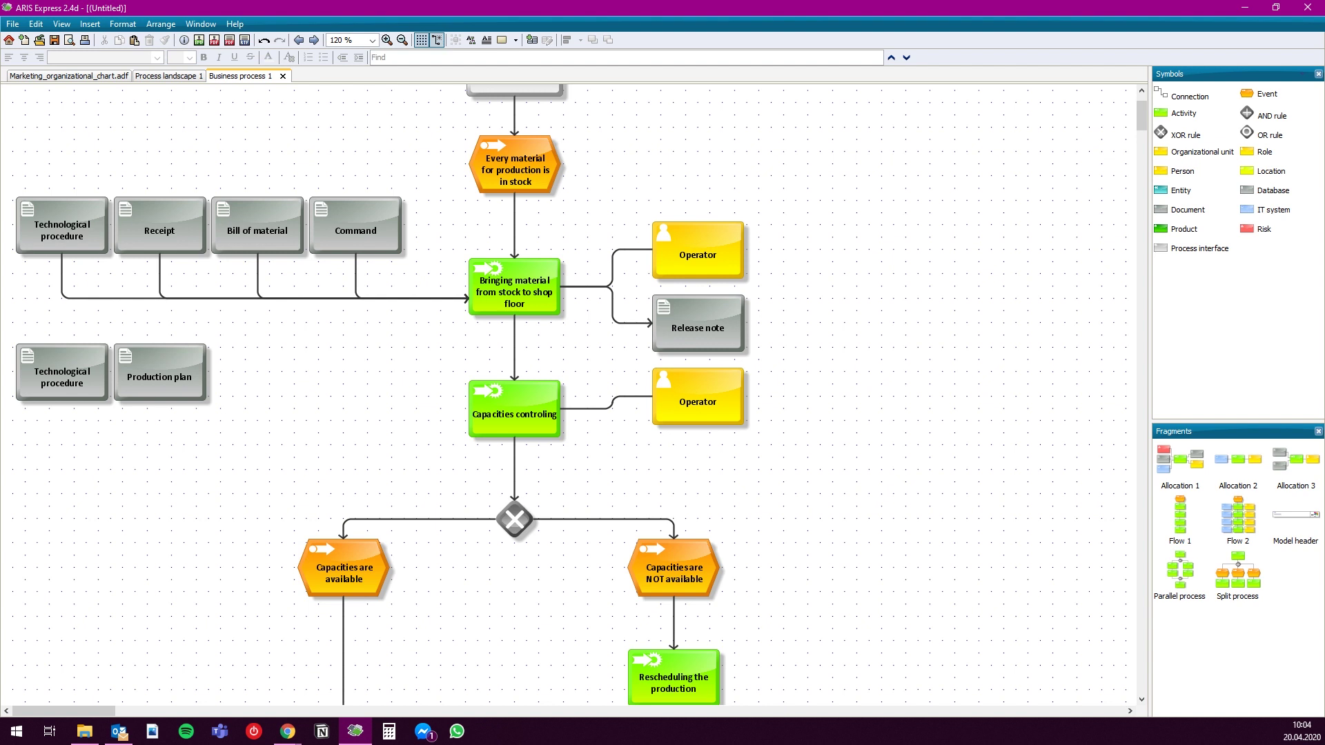
# Connect the copied "Technological procedure" document from its bottom edge to the left side of the "Capacities controling" activity
pyautogui.click(62, 377)
pyautogui.click(32, 416)
pyautogui.press('Escape')
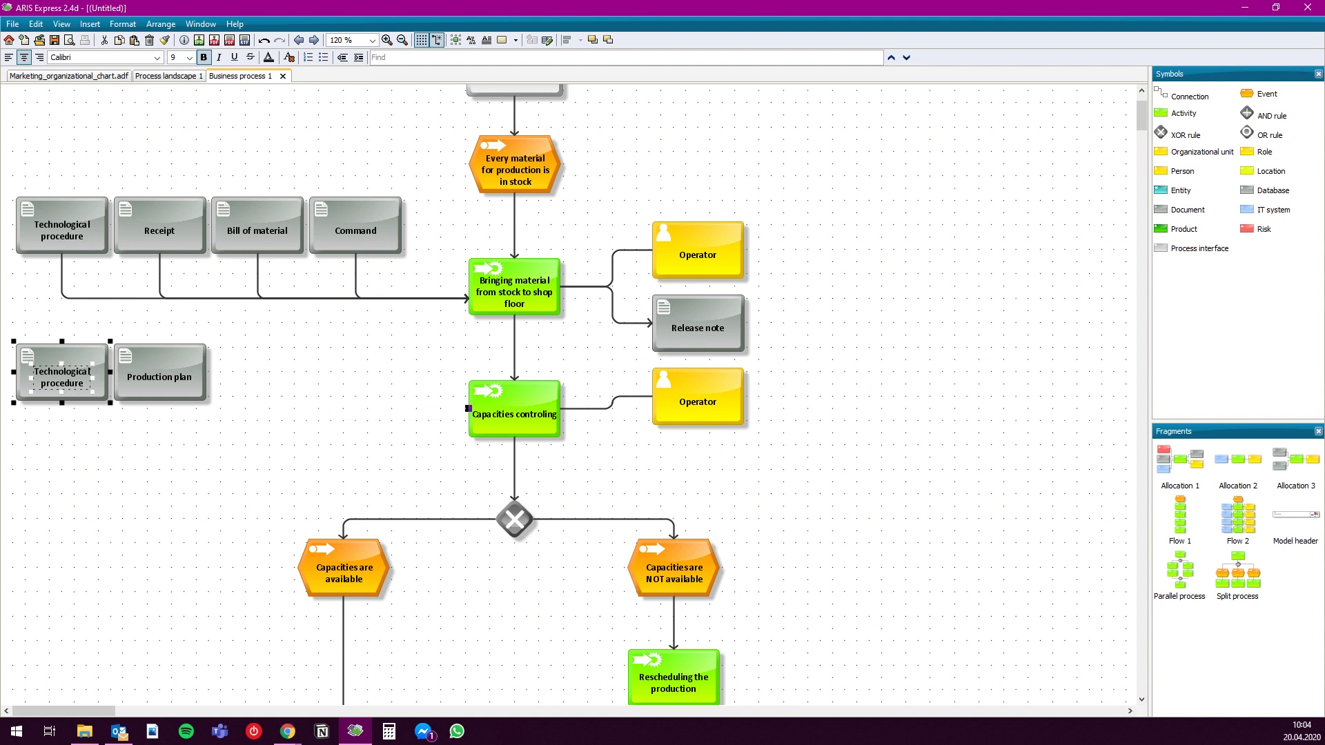
pyautogui.click(470, 414)
pyautogui.moveTo(108, 373); pyautogui.dragTo(50, 401)
# Connect the "Production plan" document from its bottom edge to the left side of the "Capacities controling" activity
pyautogui.click(159, 377)
pyautogui.click(128, 416)
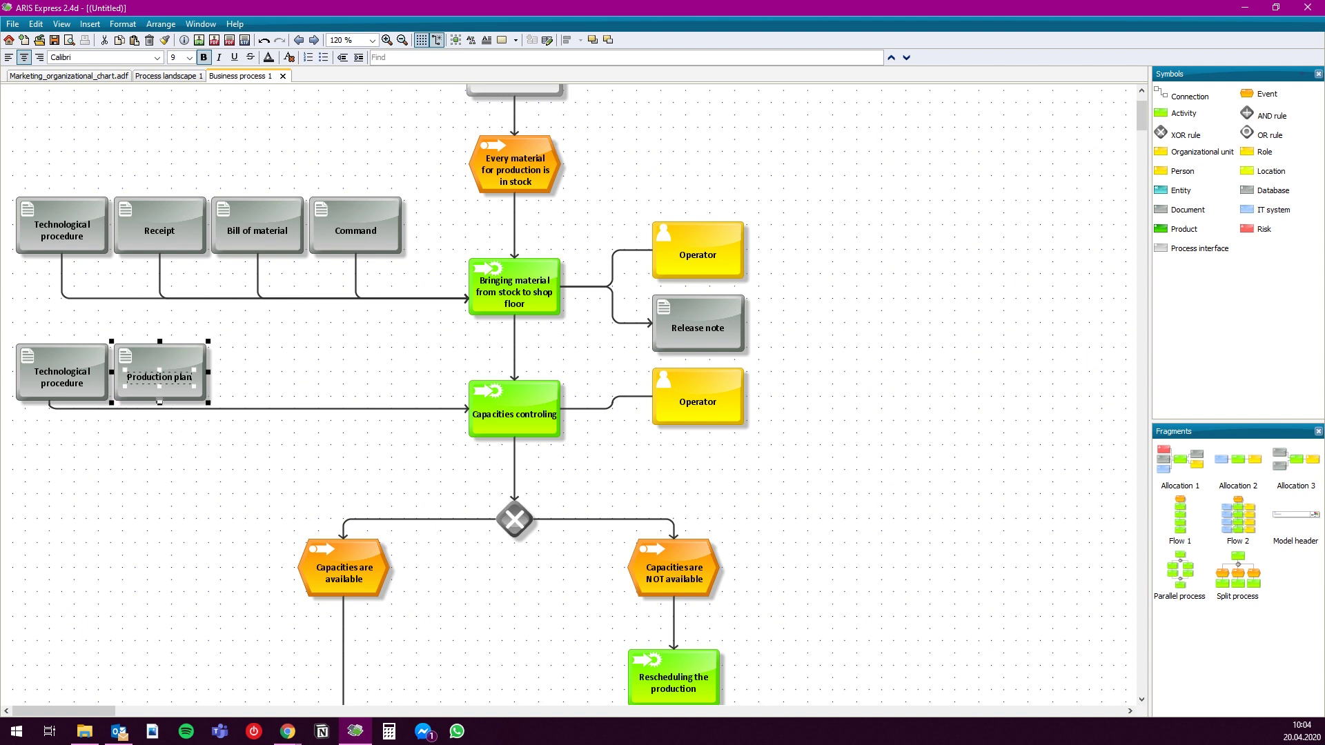
pyautogui.click(483, 410)
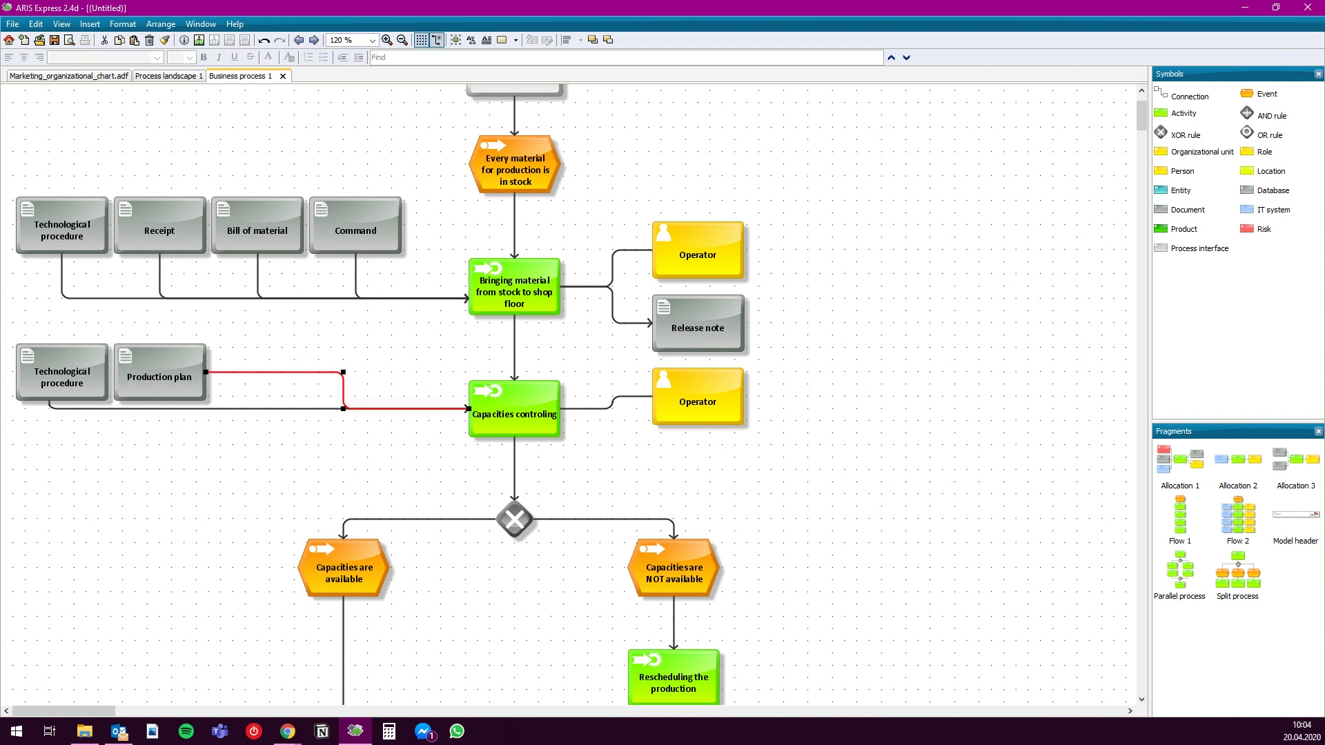
pyautogui.moveTo(205, 372); pyautogui.dragTo(160, 401)
pyautogui.click(190, 452)
# Move the "Technological procedure" and "Production plan" documents closer to "Capacities controling", and level its "Operator" role with the activity
pyautogui.moveTo(7, 327); pyautogui.dragTo(176, 377)
pyautogui.click(200, 441)
pyautogui.moveTo(9, 307); pyautogui.dragTo(235, 410)
pyautogui.moveTo(159, 366); pyautogui.dragTo(354, 366)
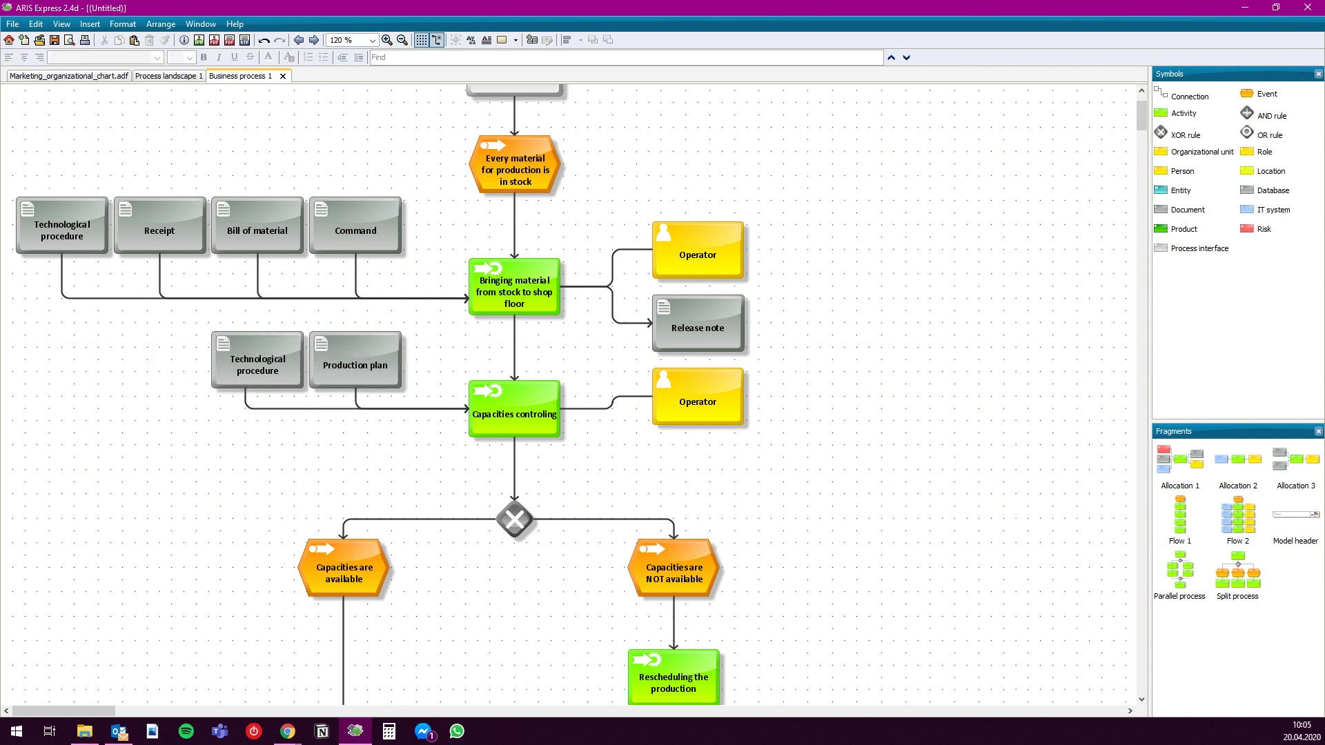
pyautogui.moveTo(697, 397); pyautogui.dragTo(697, 409)
pyautogui.press('Escape')
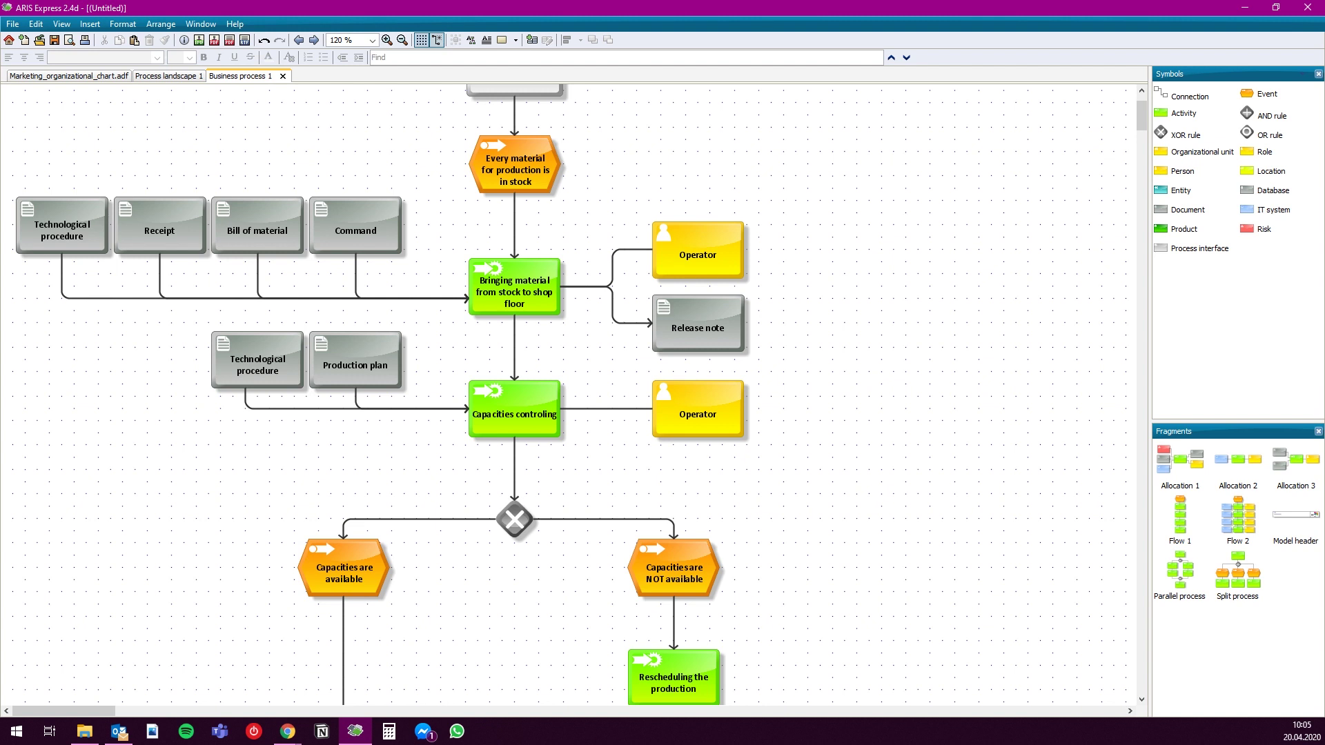
# Add a "Planner" role to the right of the "Rescheduling the production" activity
pyautogui.click(1141, 699)
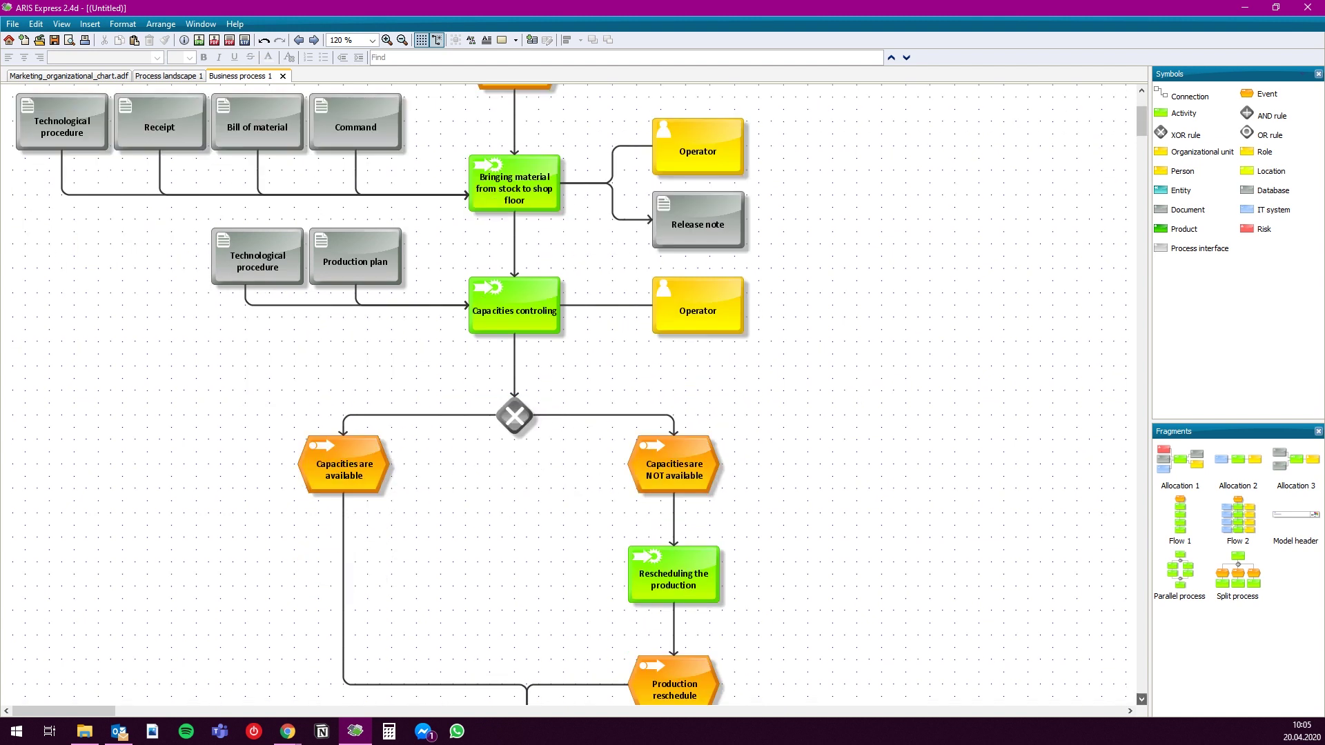
pyautogui.click(1141, 699)
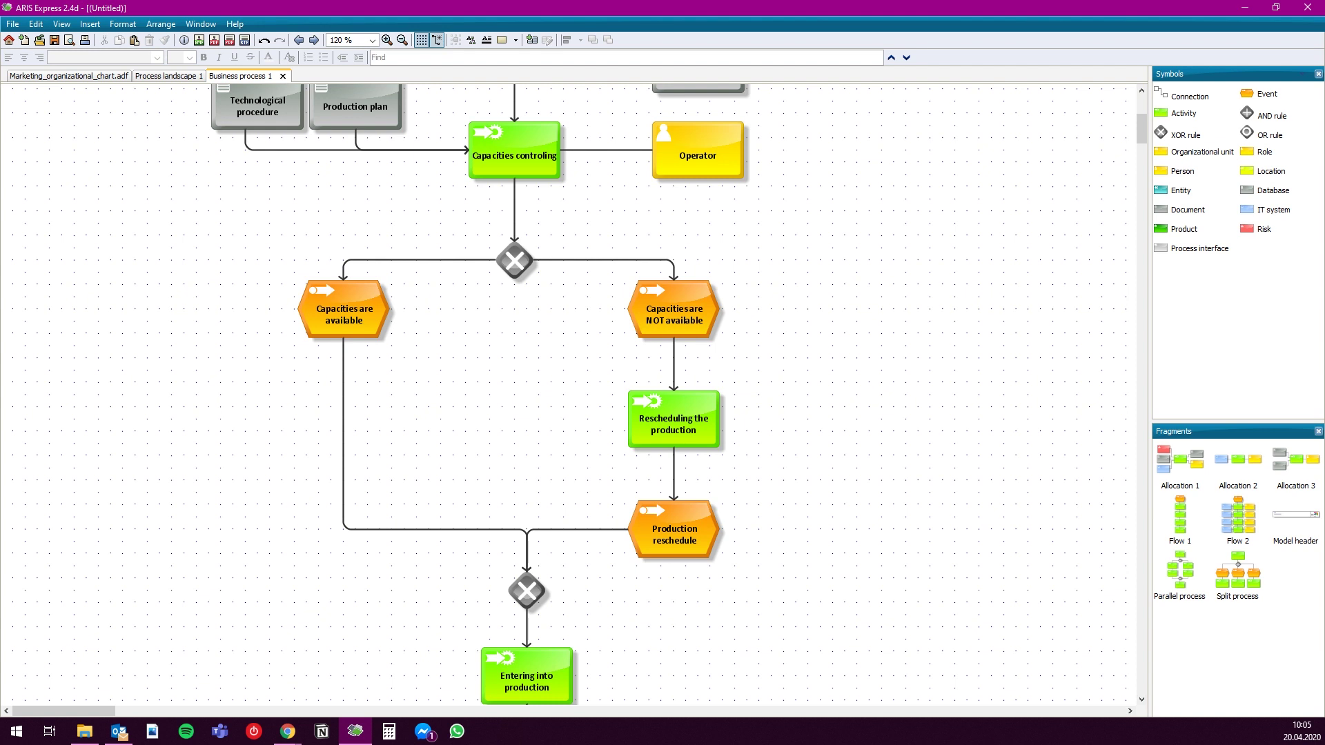
pyautogui.click(1264, 152)
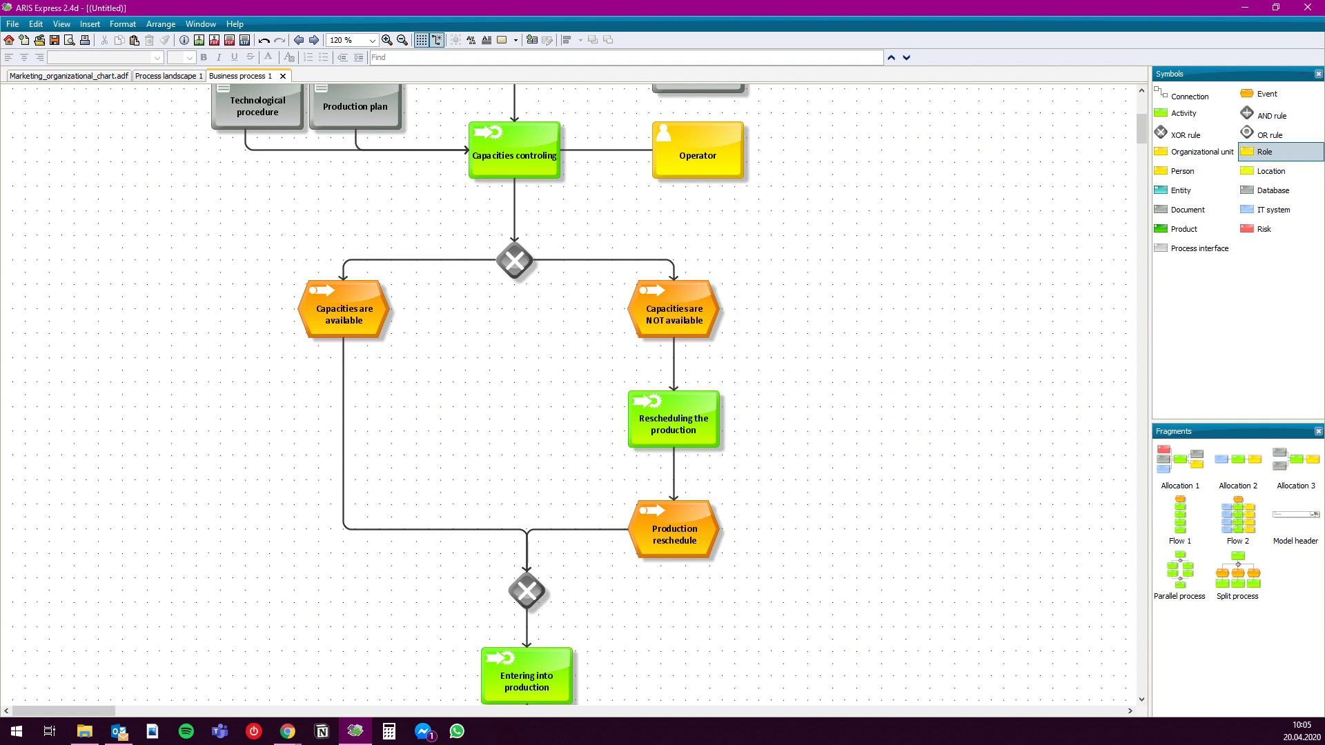
pyautogui.click(845, 394)
pyautogui.write('Planner')
pyautogui.press('Return')
pyautogui.press('Escape')
# Connect the "Planner" role to the right side of "Rescheduling the production" and level the role with the activity
pyautogui.click(837, 399)
pyautogui.click(812, 437)
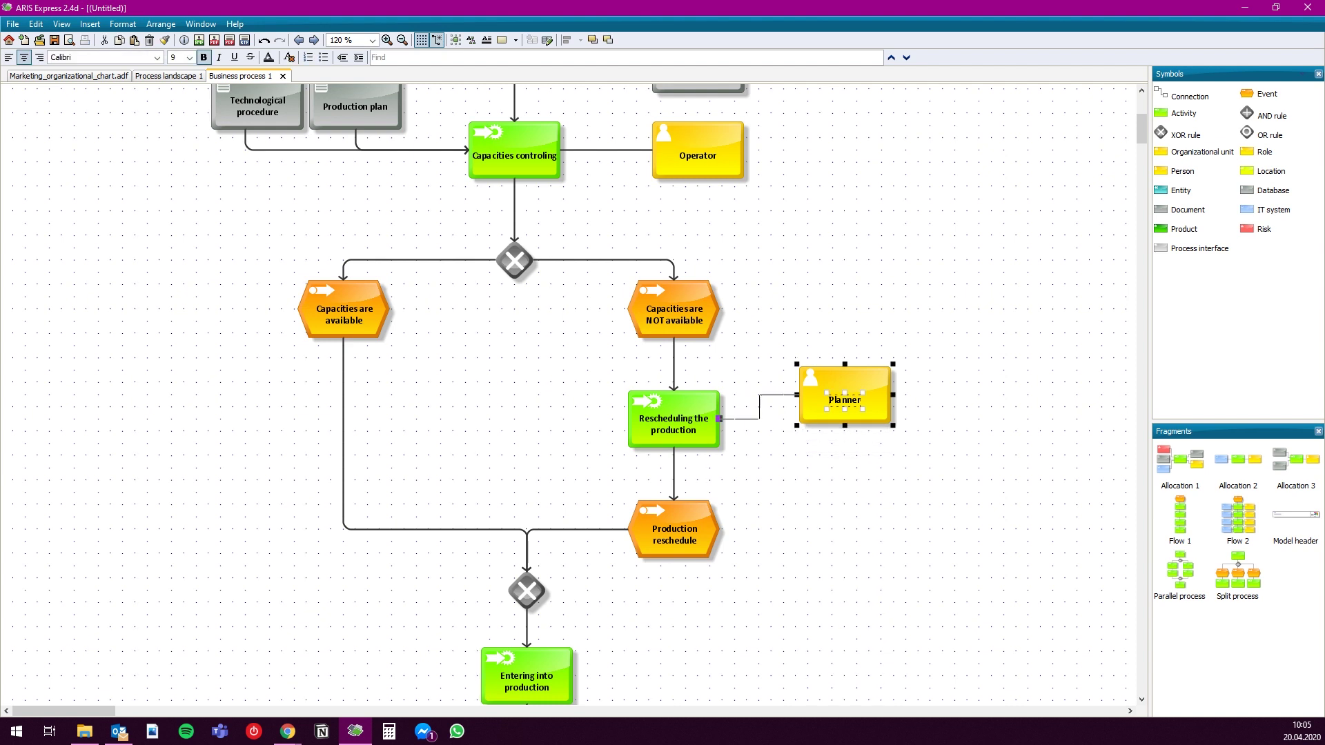
pyautogui.click(712, 419)
pyautogui.press('Escape')
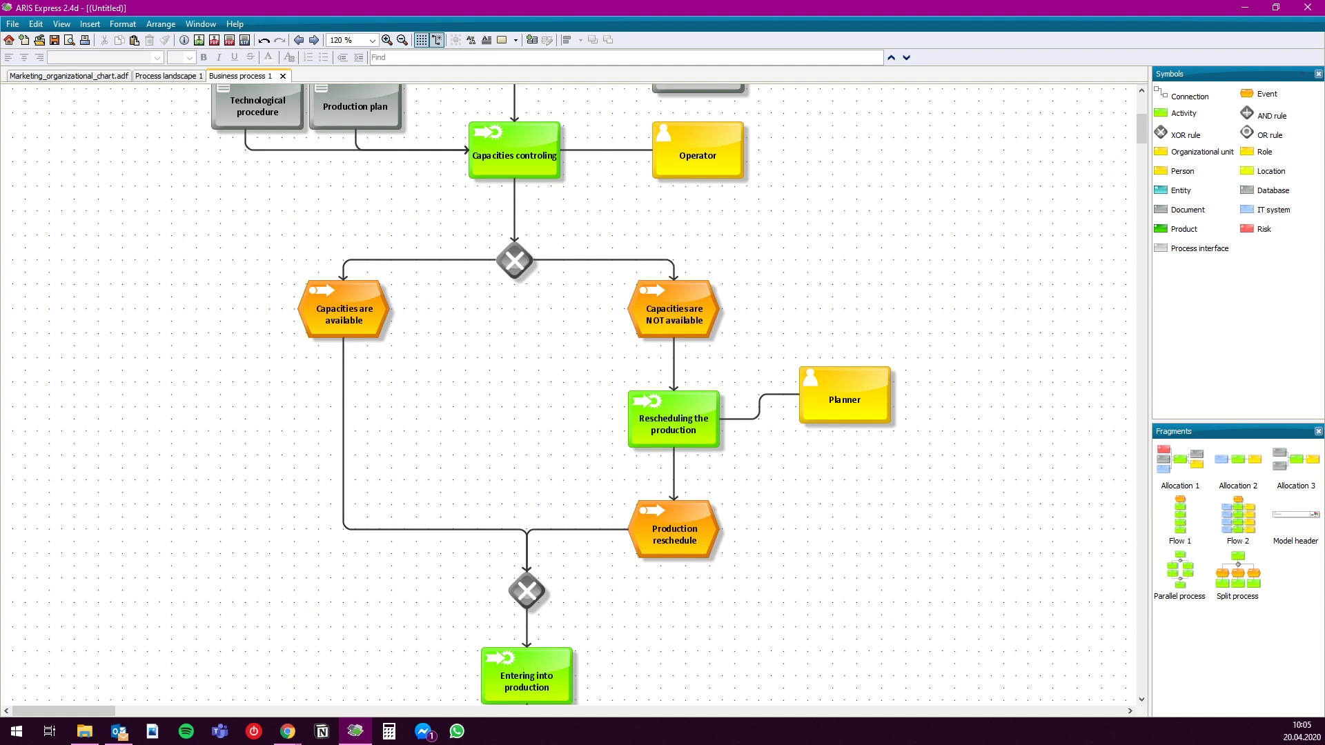
pyautogui.moveTo(844, 395); pyautogui.dragTo(845, 420)
pyautogui.press('Escape')
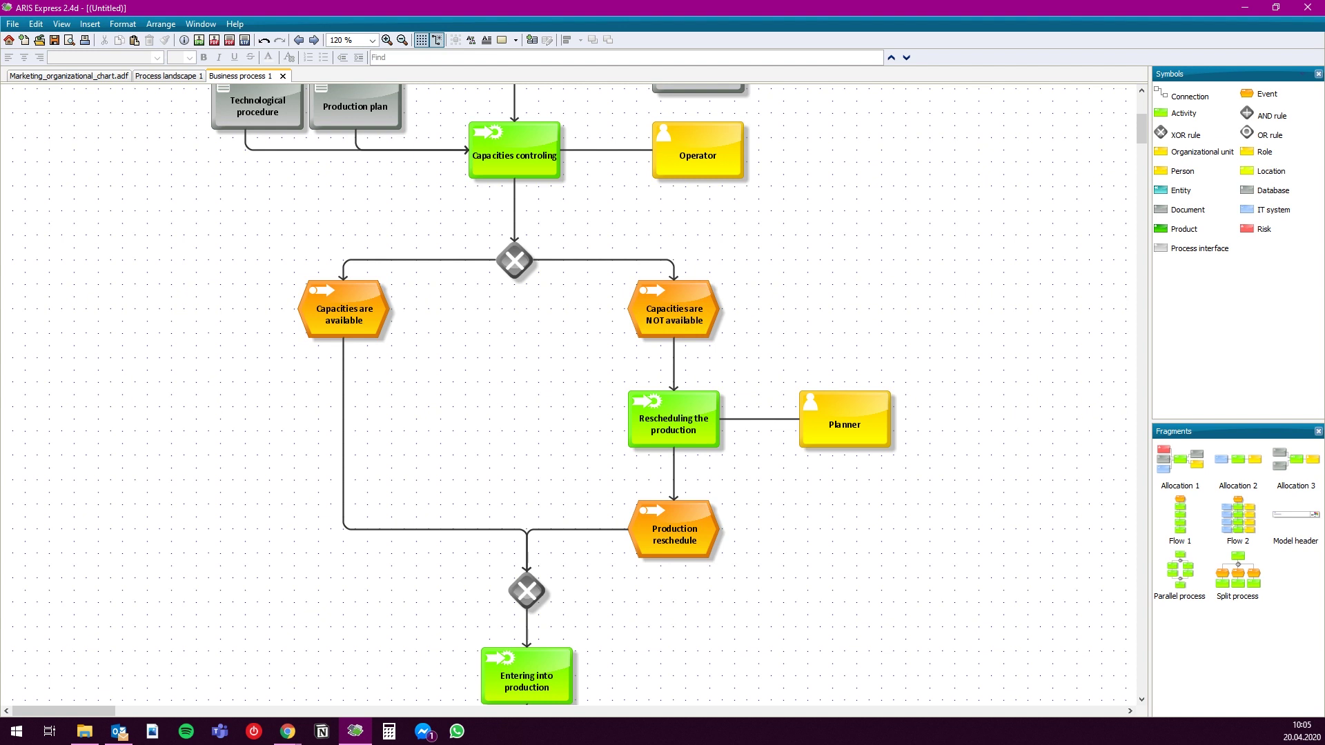
# Copy the "Production plan" document to the left of "Rescheduling the production" and connect it to that activity
pyautogui.click(355, 107)
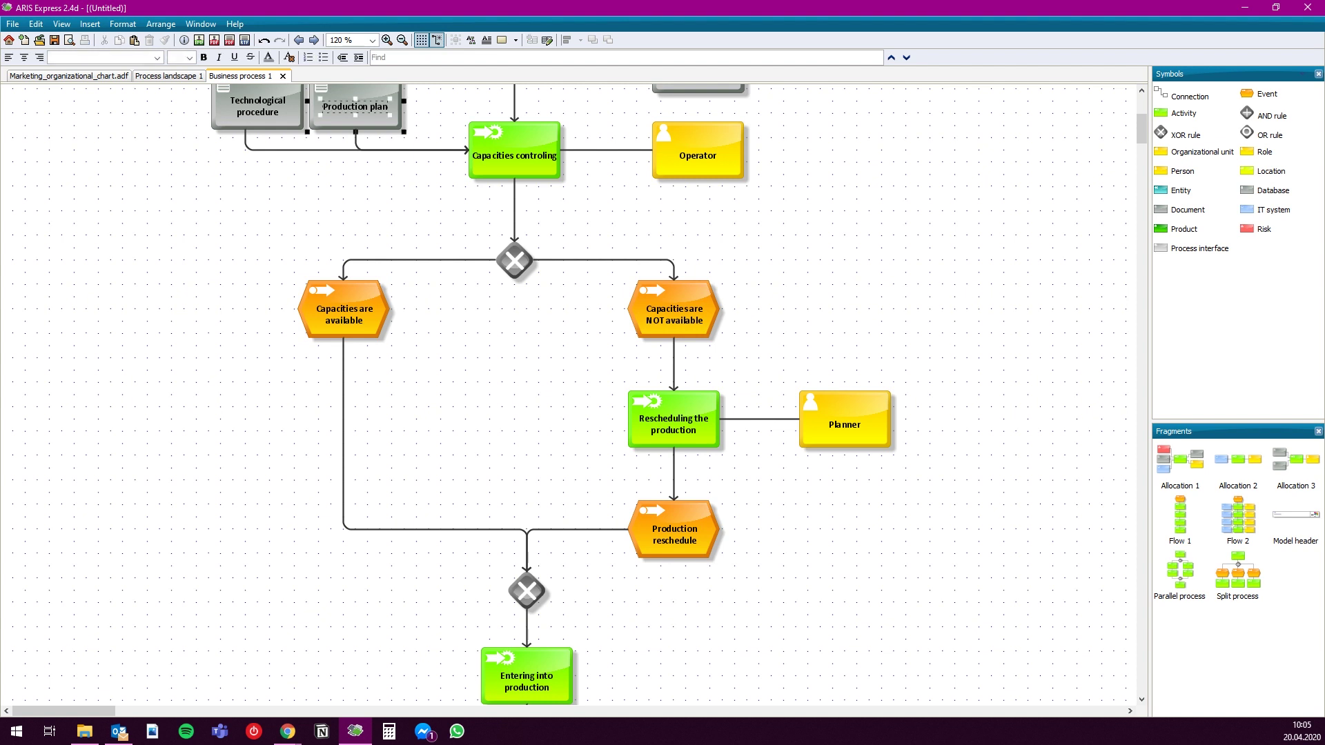
pyautogui.moveTo(355, 108); pyautogui.dragTo(527, 420)
pyautogui.moveTo(495, 461)
pyautogui.mouseDown()
pyautogui.moveTo(552, 428)
pyautogui.moveTo(642, 421)
pyautogui.mouseUp()
pyautogui.press('Escape')
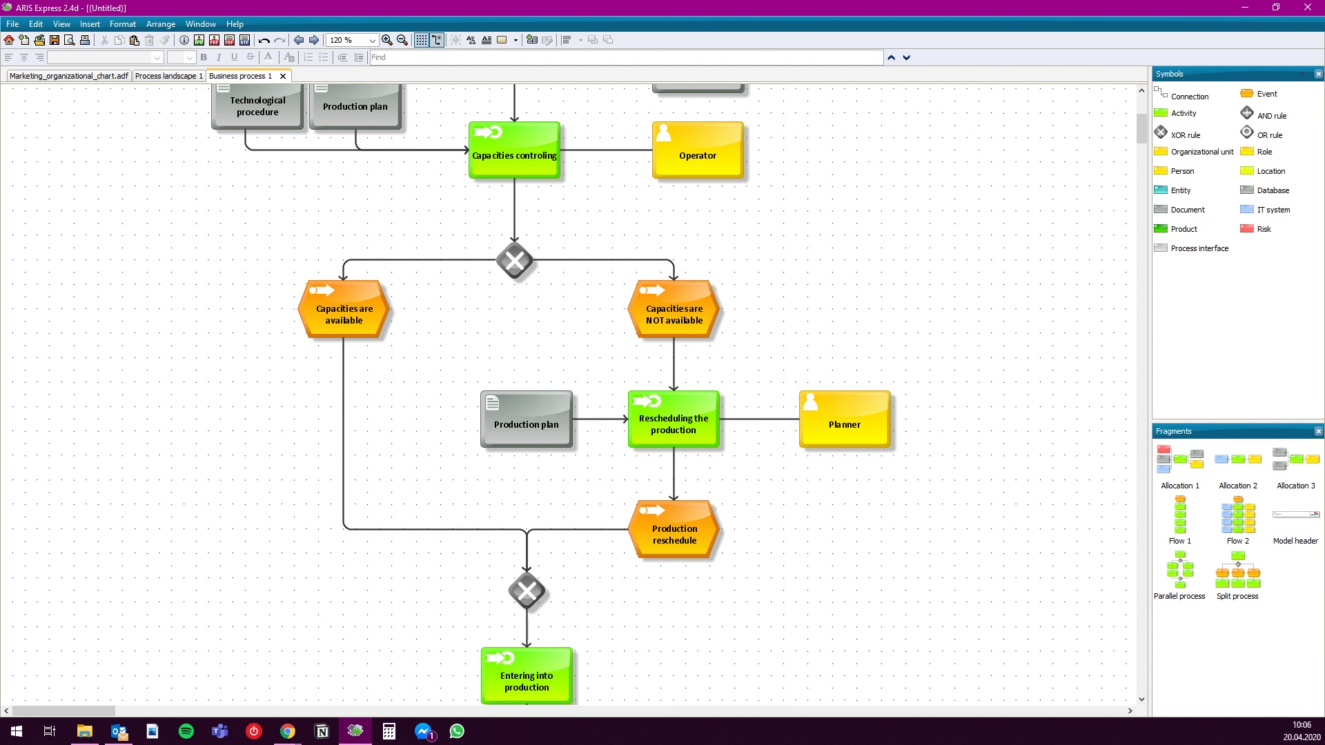
# Add an "Operator" role to the right of the "Entering into production" activity
pyautogui.scroll(-5, 569, 394)
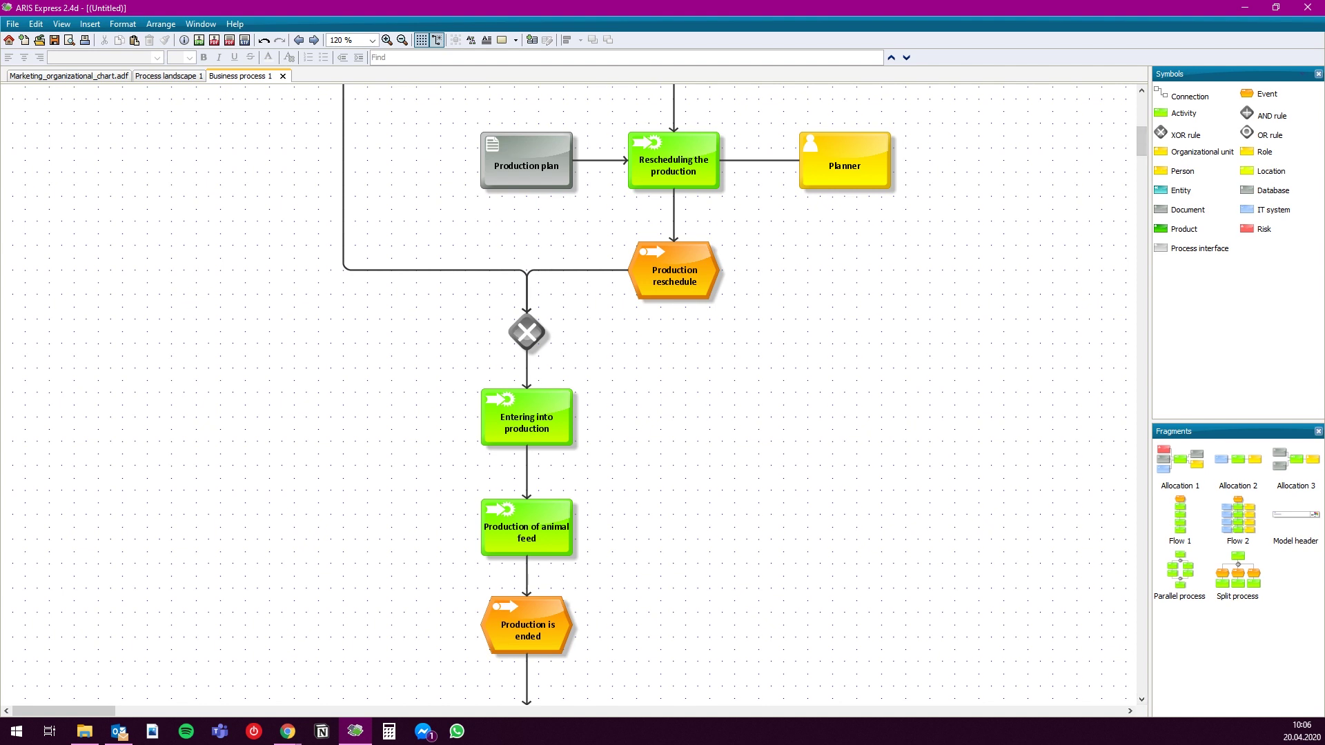
pyautogui.click(1265, 152)
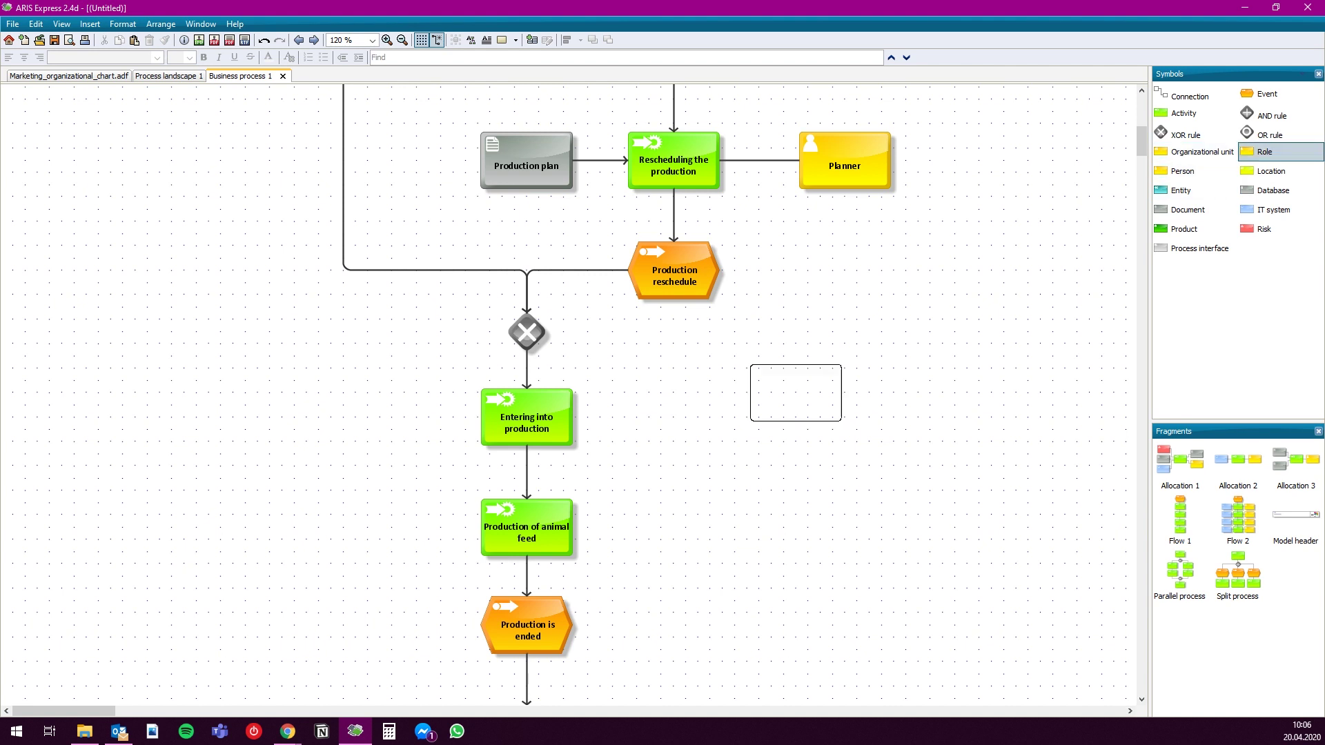
pyautogui.click(698, 393)
pyautogui.write('Operator')
pyautogui.press('Return')
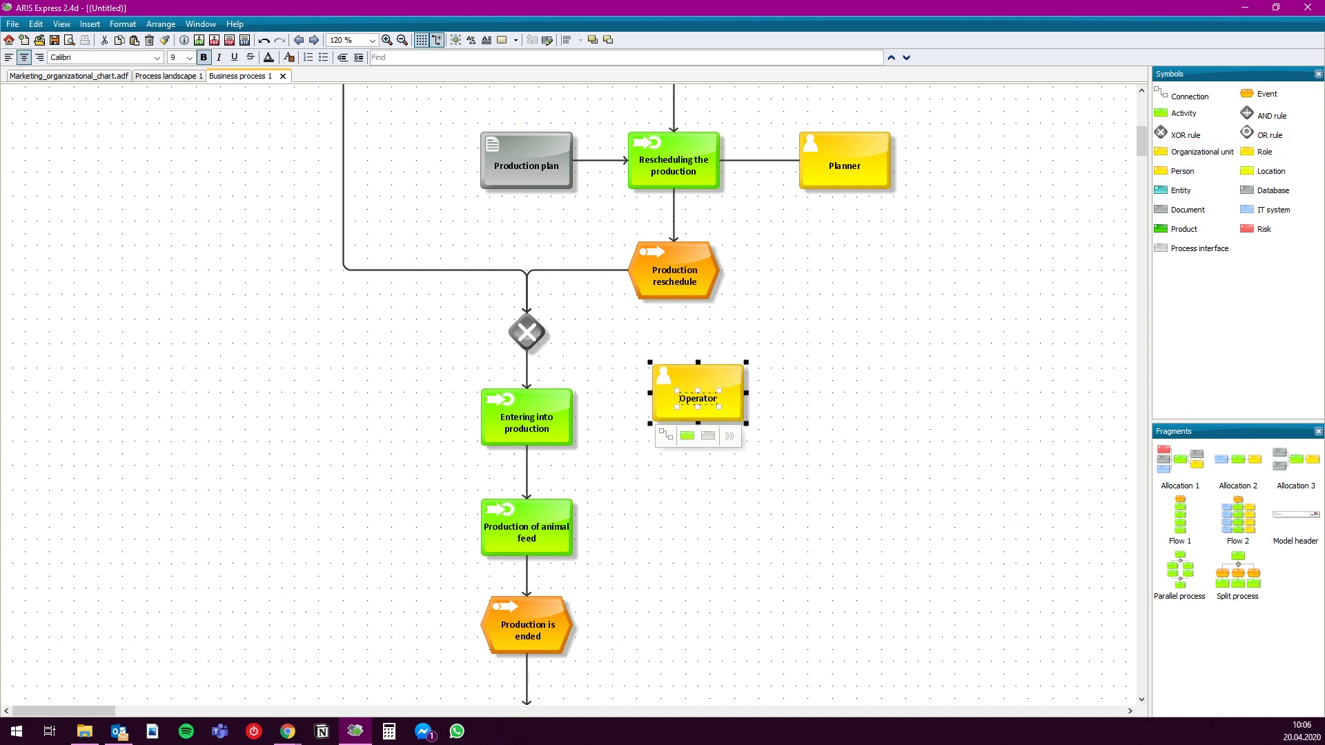
pyautogui.press('Escape')
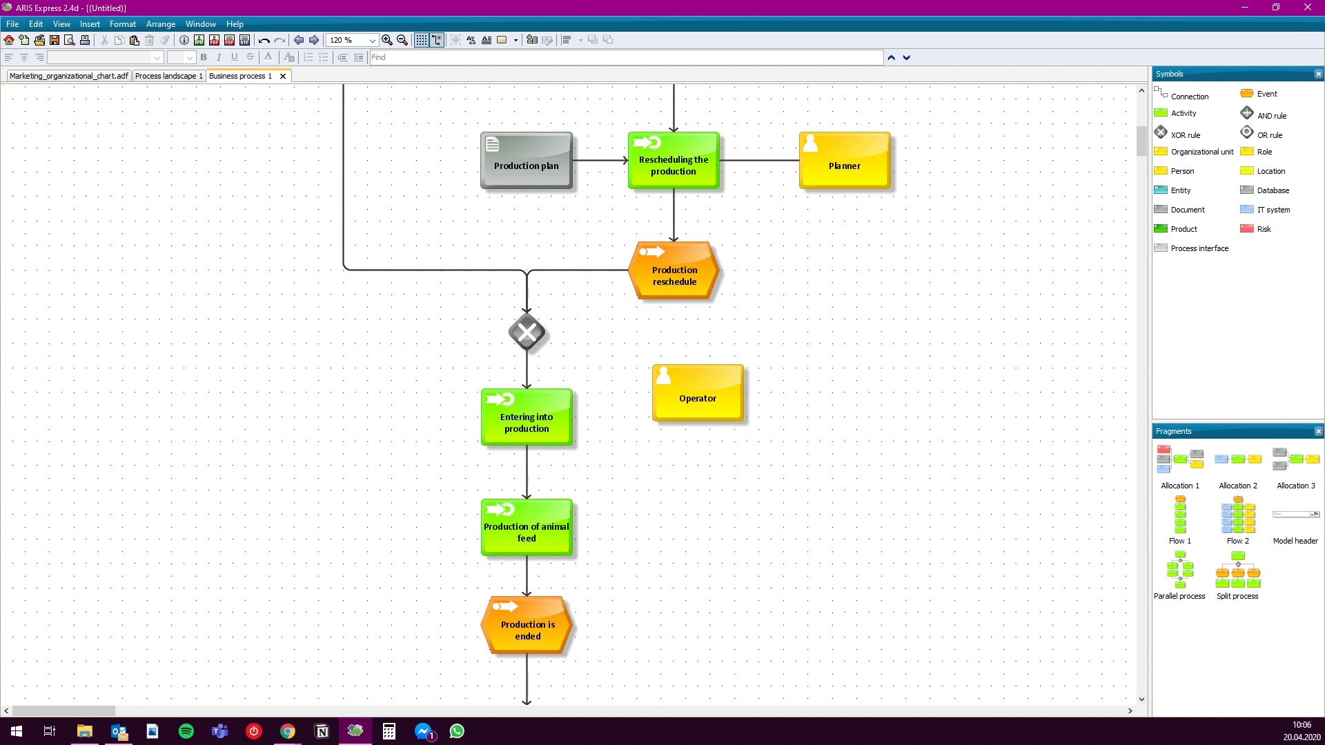
# Copy the "Technological procedure", "Bill of material" and "Command" documents to the left of "Entering into production" and place them side by side
pyautogui.scroll(5, 573, 393)
pyautogui.scroll(5, 573, 394)
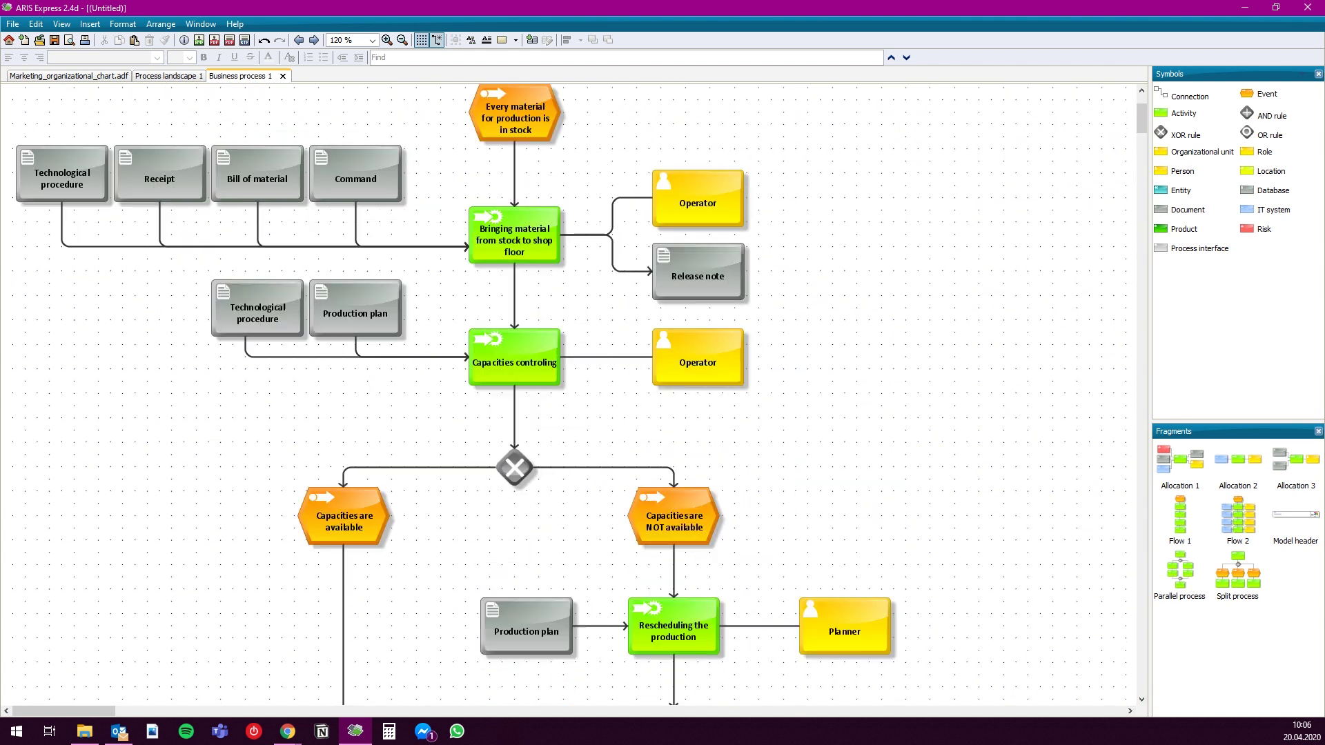
pyautogui.click(356, 329)
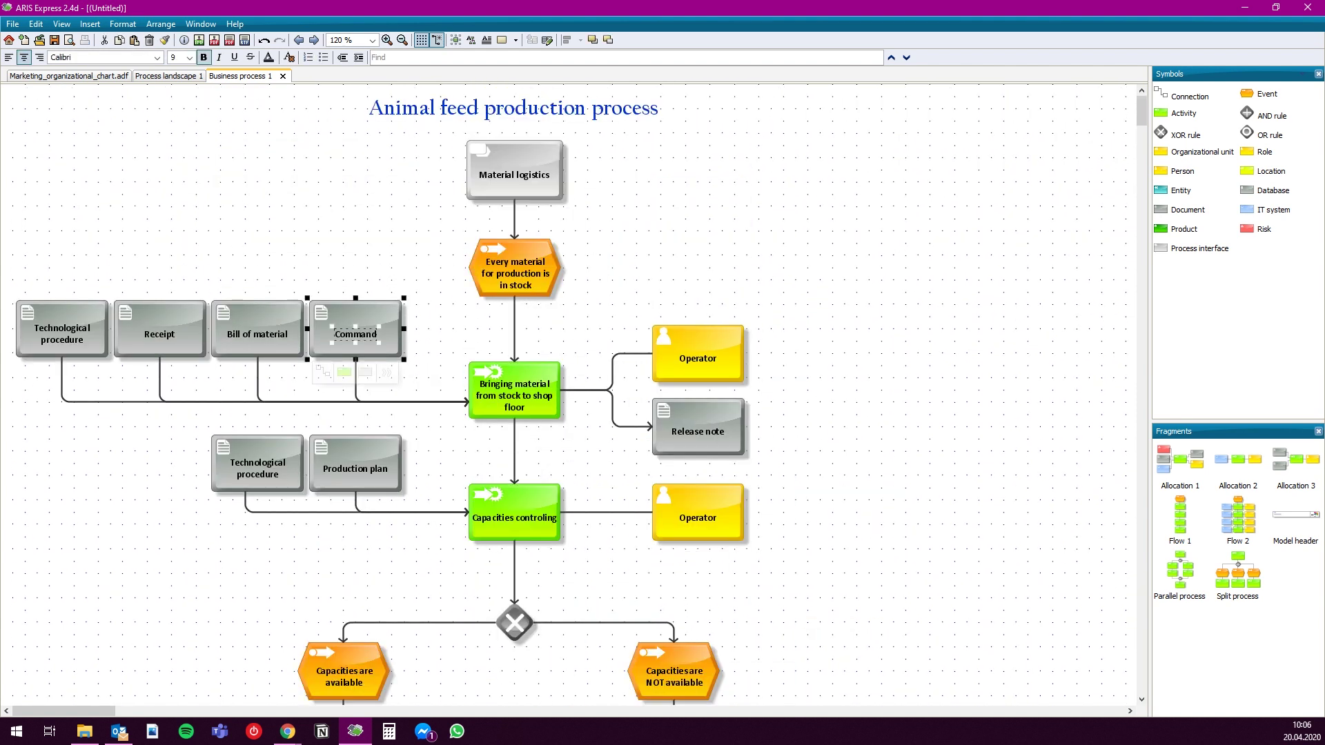
pyautogui.keyDown('ctrl'); pyautogui.click(257, 330); pyautogui.keyUp('ctrl')
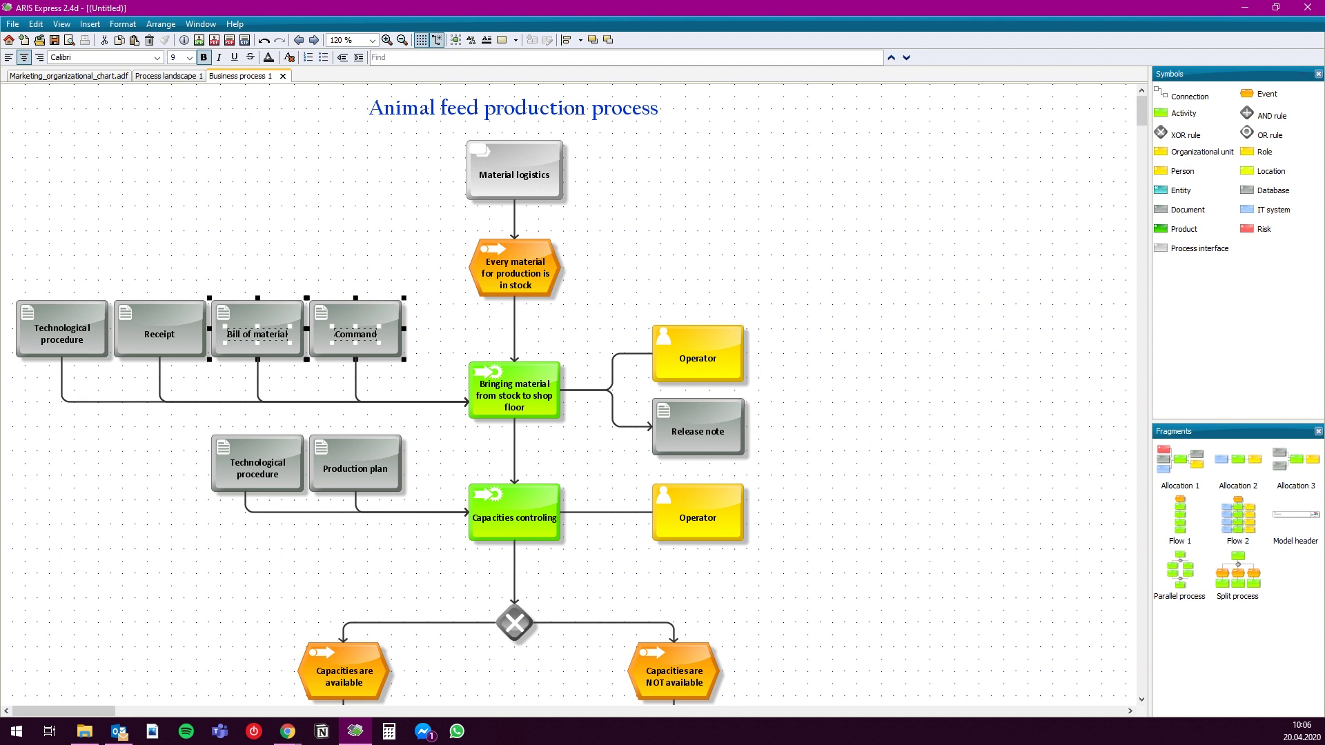
pyautogui.keyDown('ctrl'); pyautogui.click(62, 330); pyautogui.keyUp('ctrl')
pyautogui.scroll(-3, 572, 394)
pyautogui.scroll(-5, 573, 393)
pyautogui.hotkey('ctrl', 'v')
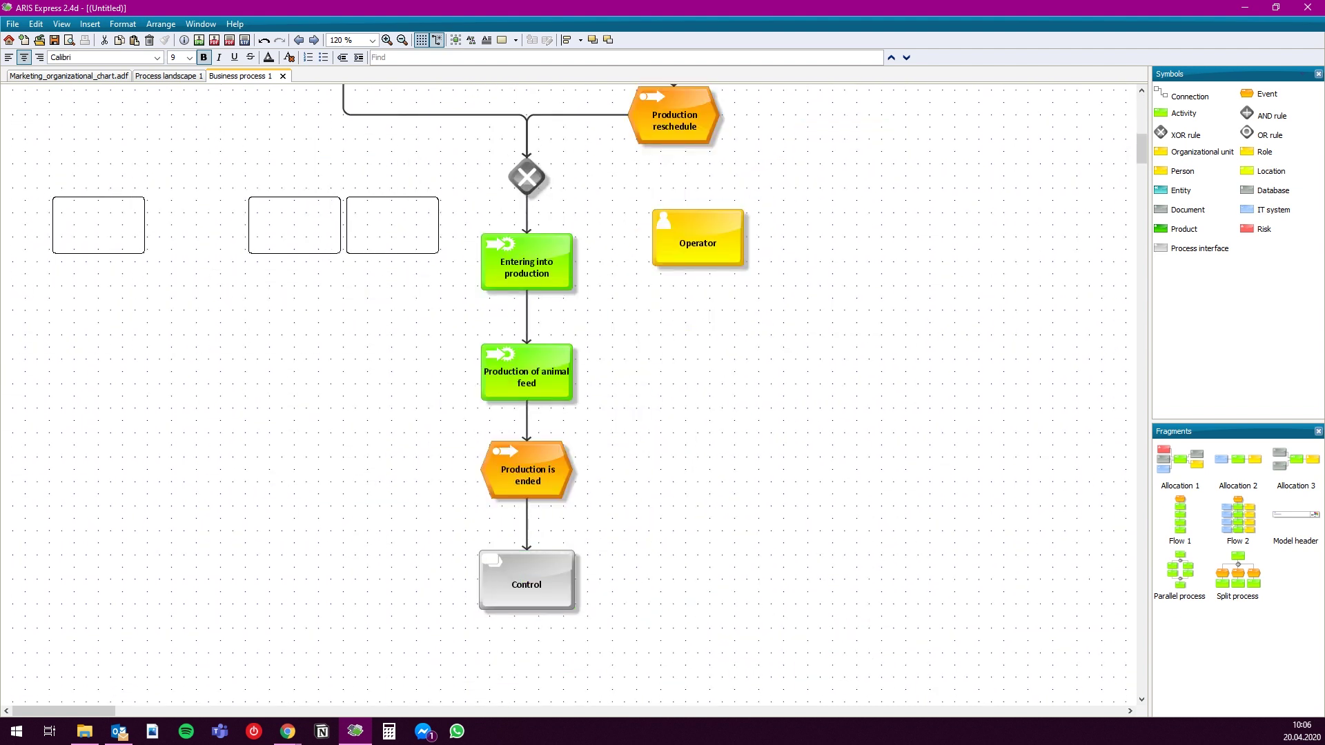
pyautogui.click(246, 214)
pyautogui.click(220, 213)
pyautogui.moveTo(99, 213); pyautogui.dragTo(197, 213)
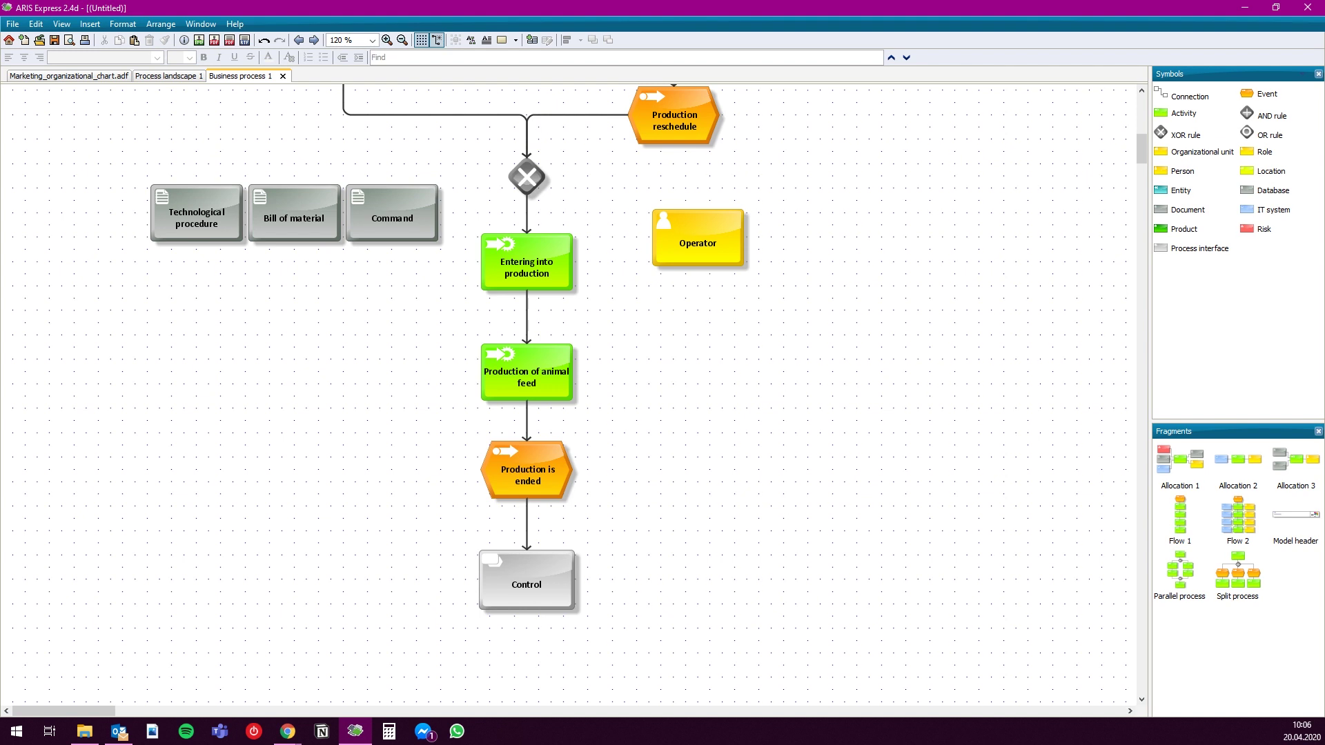
# Connect the copied "Technological procedure", "Bill of material" and "Command" documents from their lower edges to the left side of "Entering into production"
pyautogui.click(196, 218)
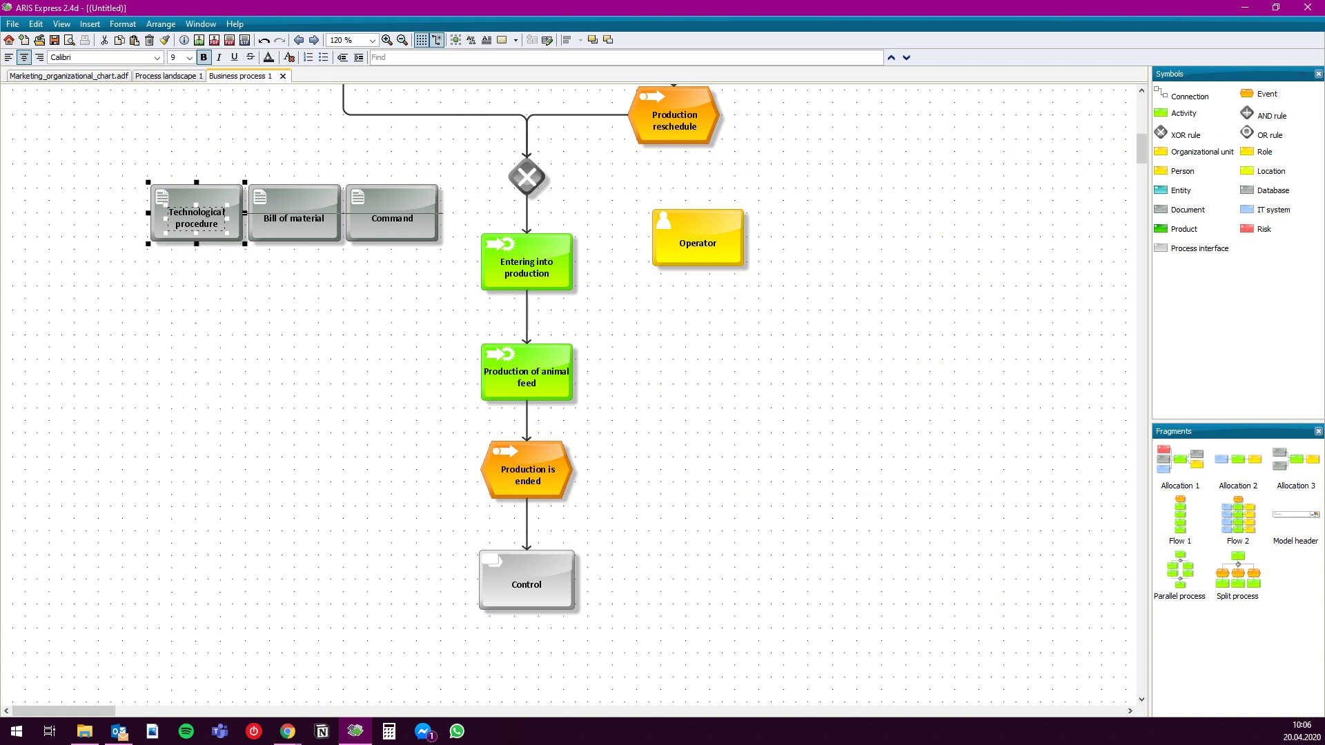
pyautogui.click(482, 262)
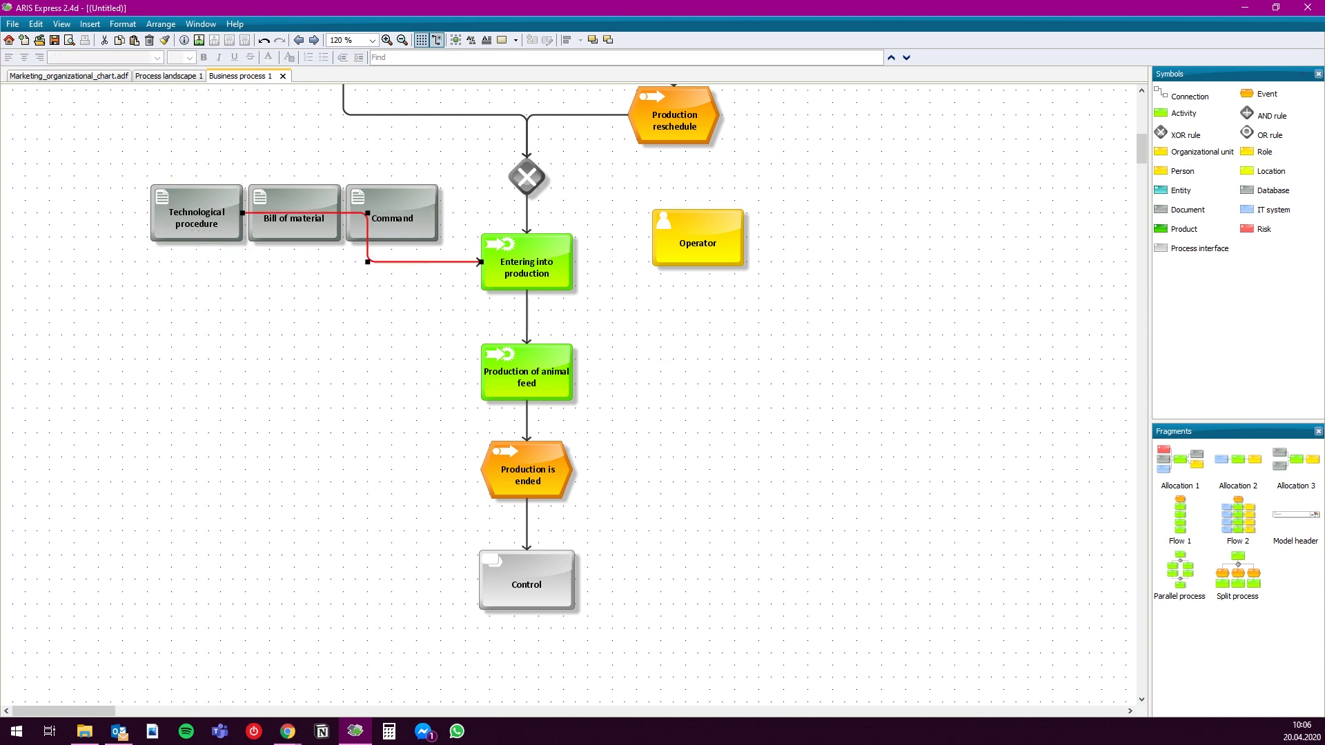
pyautogui.click(295, 219)
pyautogui.click(262, 256)
pyautogui.click(490, 262)
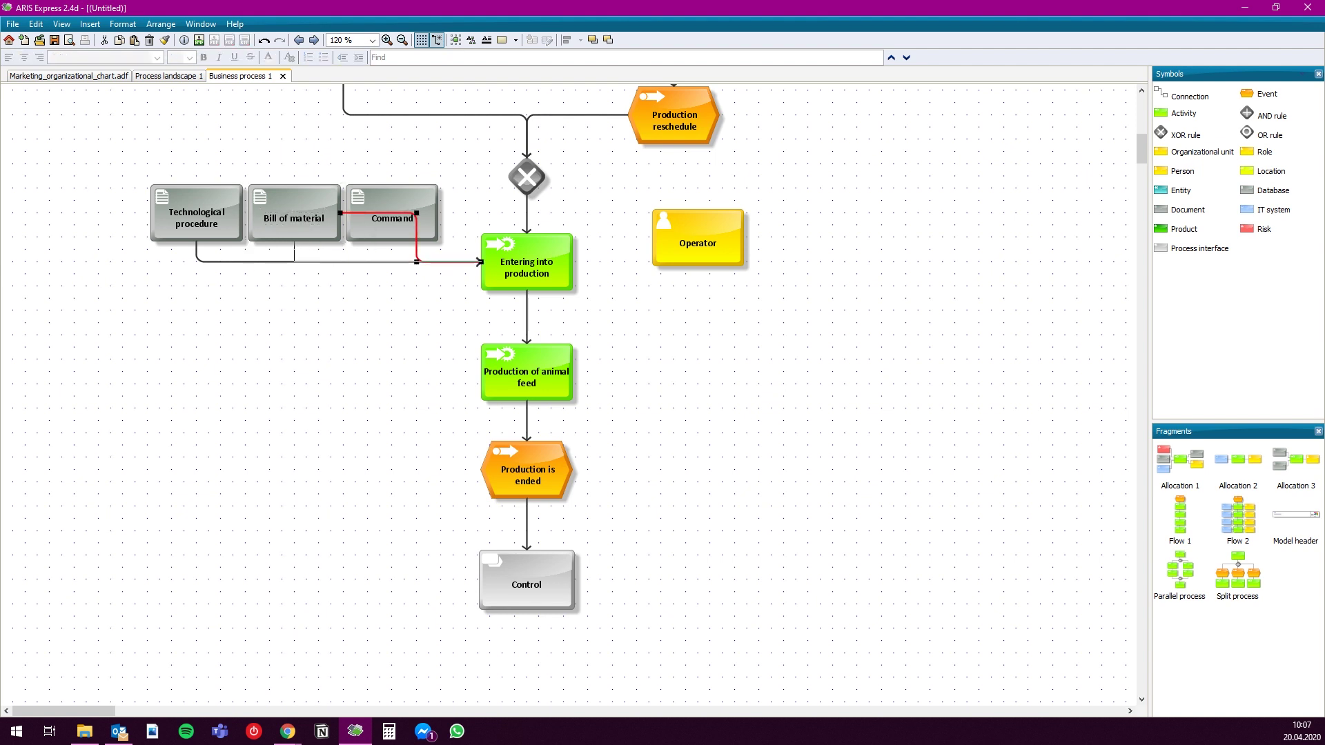
pyautogui.moveTo(340, 213); pyautogui.dragTo(294, 242)
pyautogui.click(392, 219)
pyautogui.click(359, 256)
pyautogui.moveTo(439, 214); pyautogui.dragTo(481, 261)
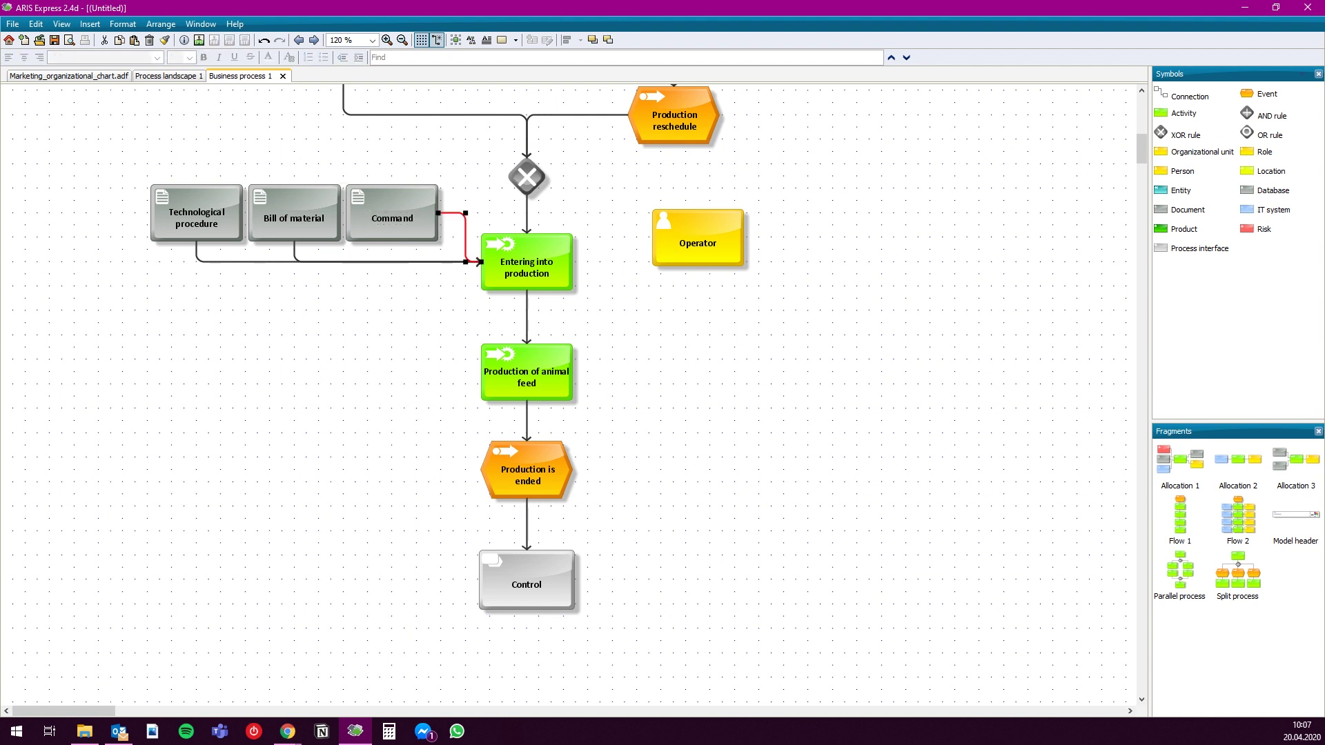
pyautogui.moveTo(439, 214); pyautogui.dragTo(392, 243)
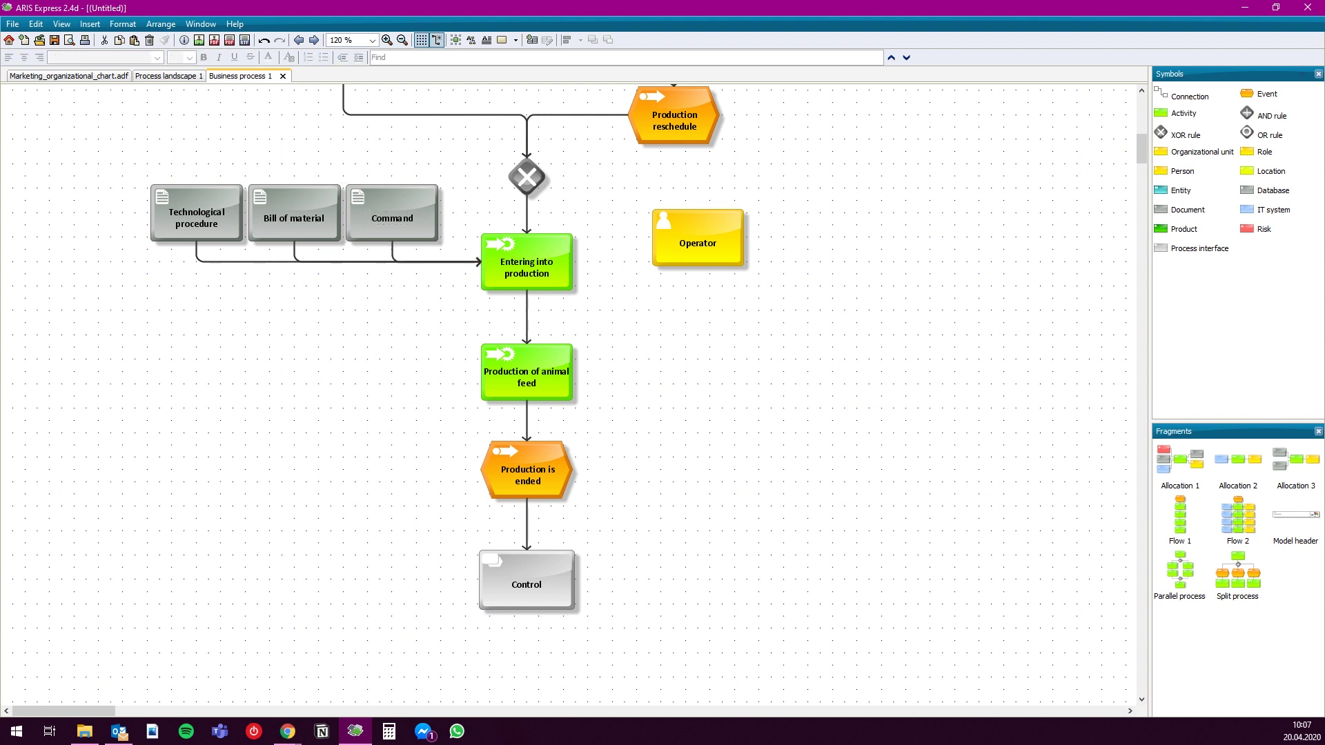
# Connect the "Operator" role to the right side of "Entering into production" and shift the role slightly upward
pyautogui.click(698, 245)
pyautogui.click(666, 281)
pyautogui.click(572, 261)
pyautogui.moveTo(698, 238); pyautogui.dragTo(699, 225)
pyautogui.click(698, 317)
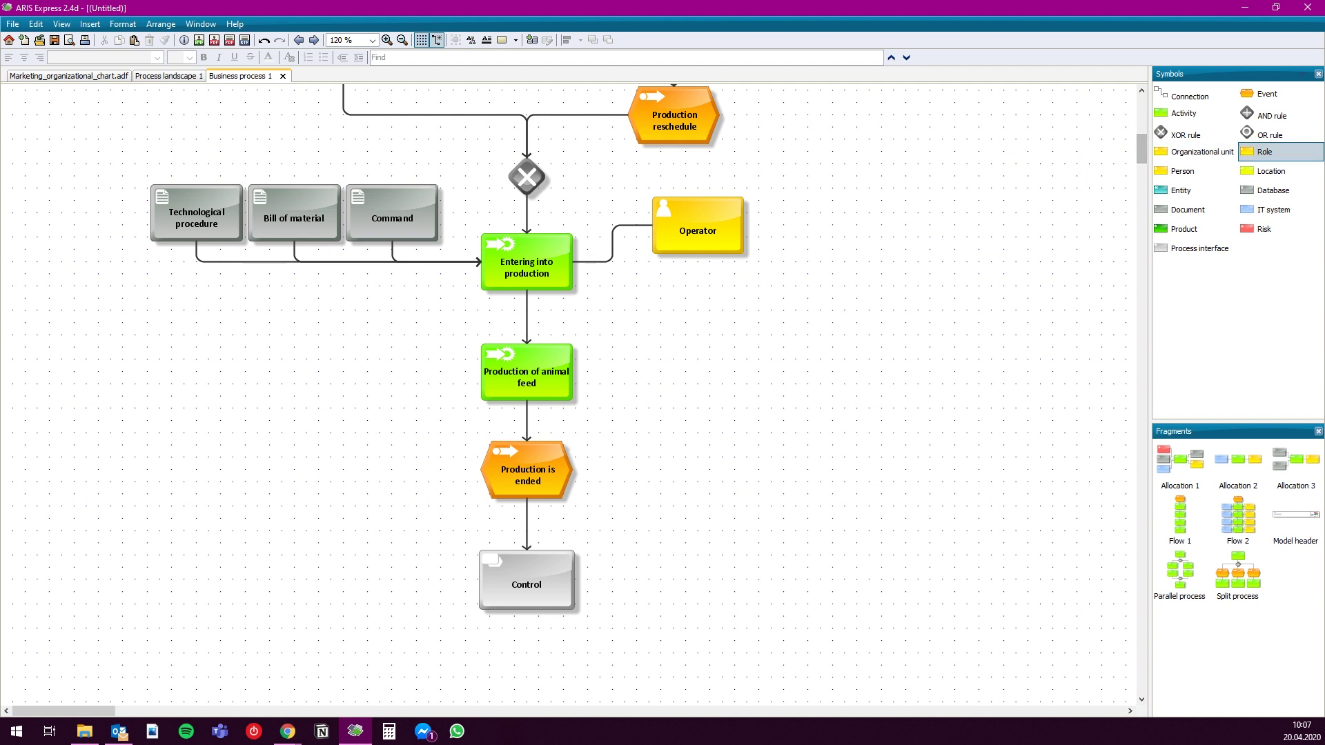
# Add a "Foreman" role below "Operator" and connect it to the right side of "Entering into production"
pyautogui.moveTo(1264, 151); pyautogui.dragTo(698, 299)
pyautogui.write('Foreman')
pyautogui.press('Return')
pyautogui.click(779, 345)
pyautogui.click(697, 298)
pyautogui.click(668, 342)
pyautogui.click(572, 262)
pyautogui.click(572, 262)
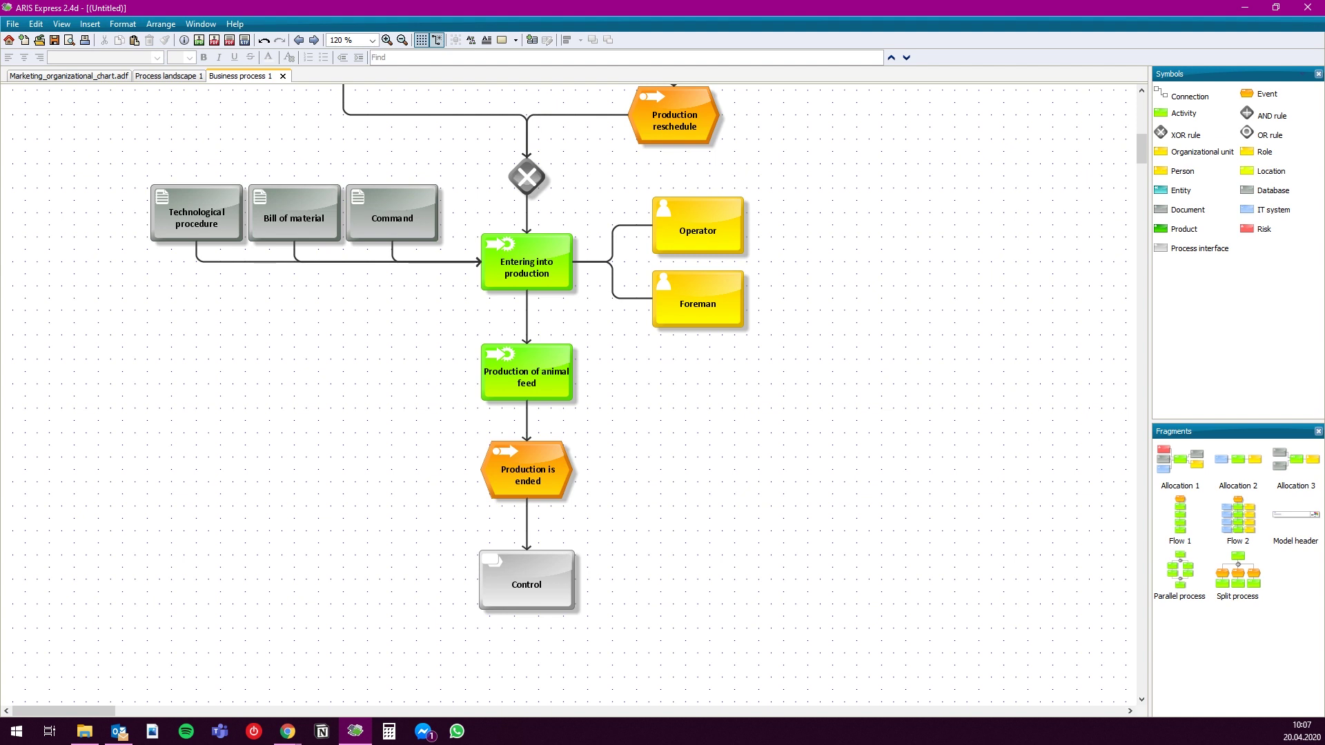
# Move the flow from "Production of animal feed" to "Control" downward and connect a new "Worker" role to the right of that activity
pyautogui.moveTo(433, 324); pyautogui.dragTo(545, 641)
pyautogui.click(625, 586)
pyautogui.moveTo(1265, 151); pyautogui.dragTo(697, 408)
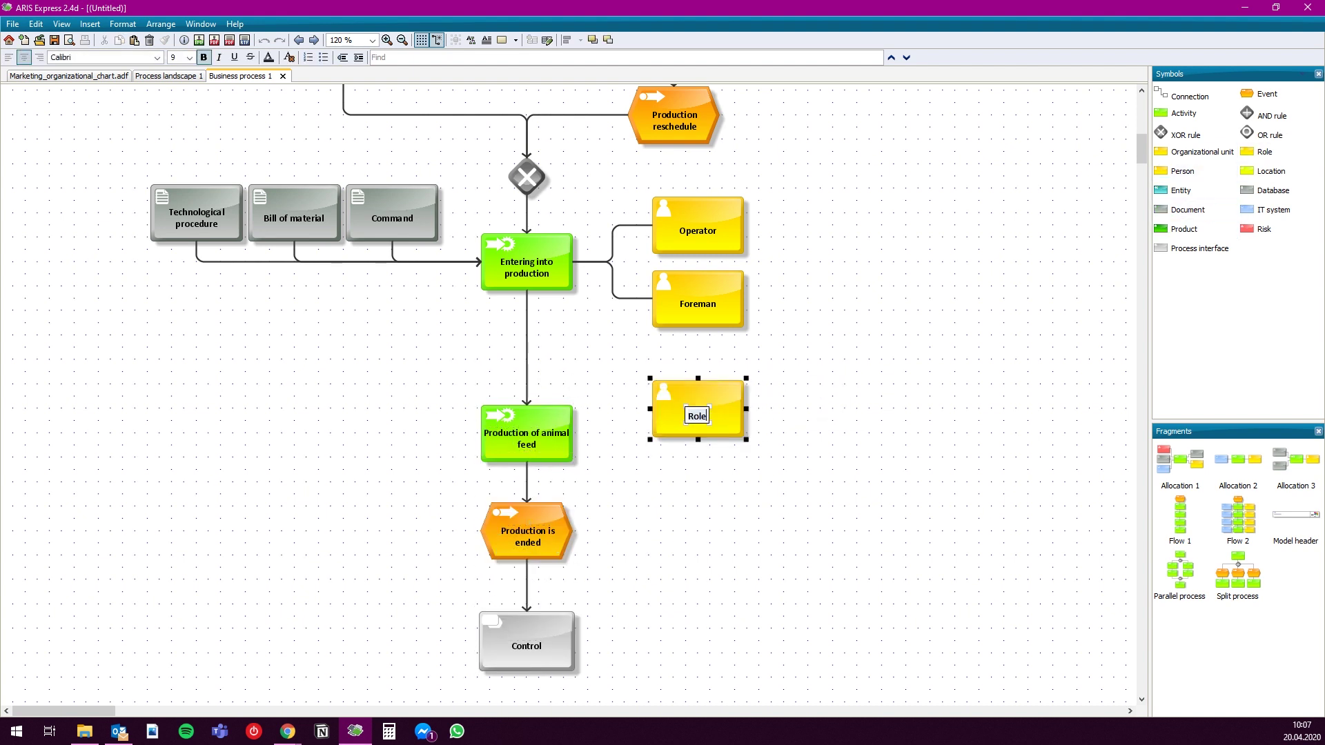
pyautogui.write('Worker')
pyautogui.press('Return')
pyautogui.click(698, 409)
pyautogui.click(662, 453)
pyautogui.click(561, 434)
pyautogui.press('Escape')
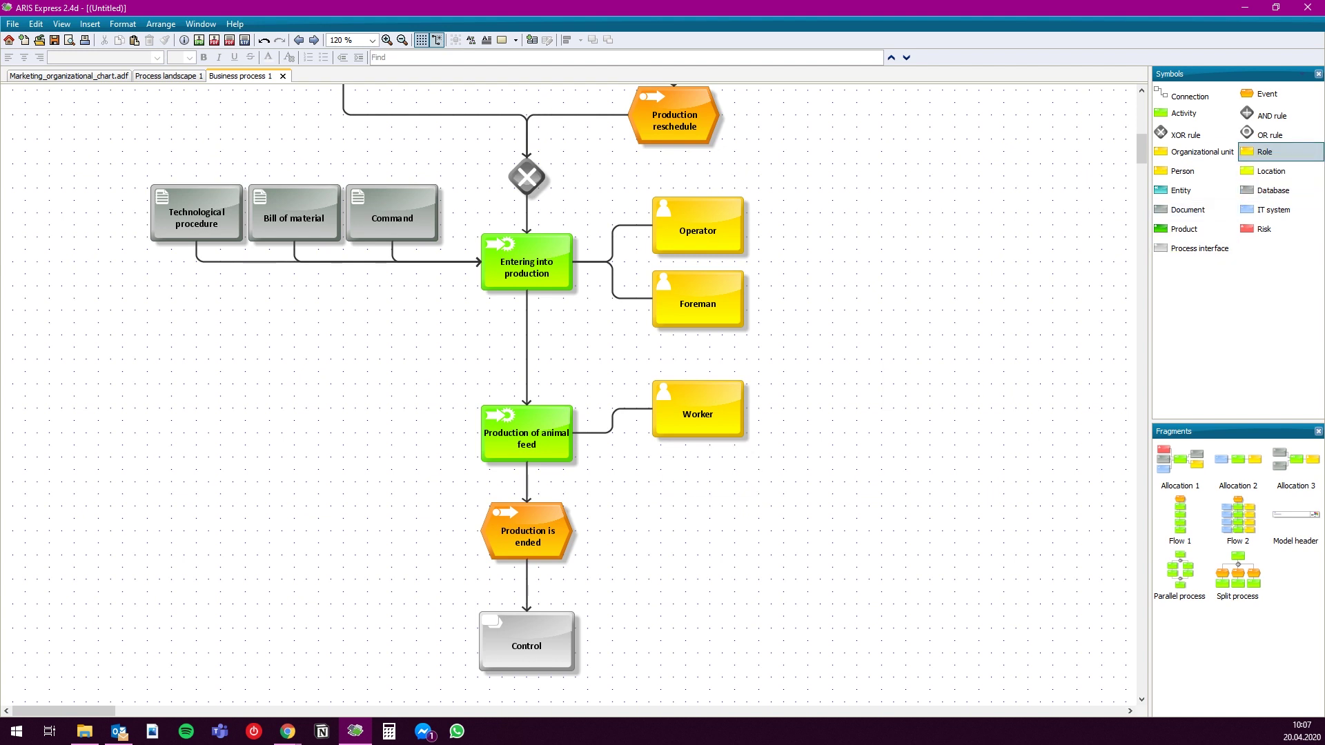
# Add "Technologist" and "Foreman" roles stacked below the "Worker" role
pyautogui.click(1264, 151)
pyautogui.write('T')
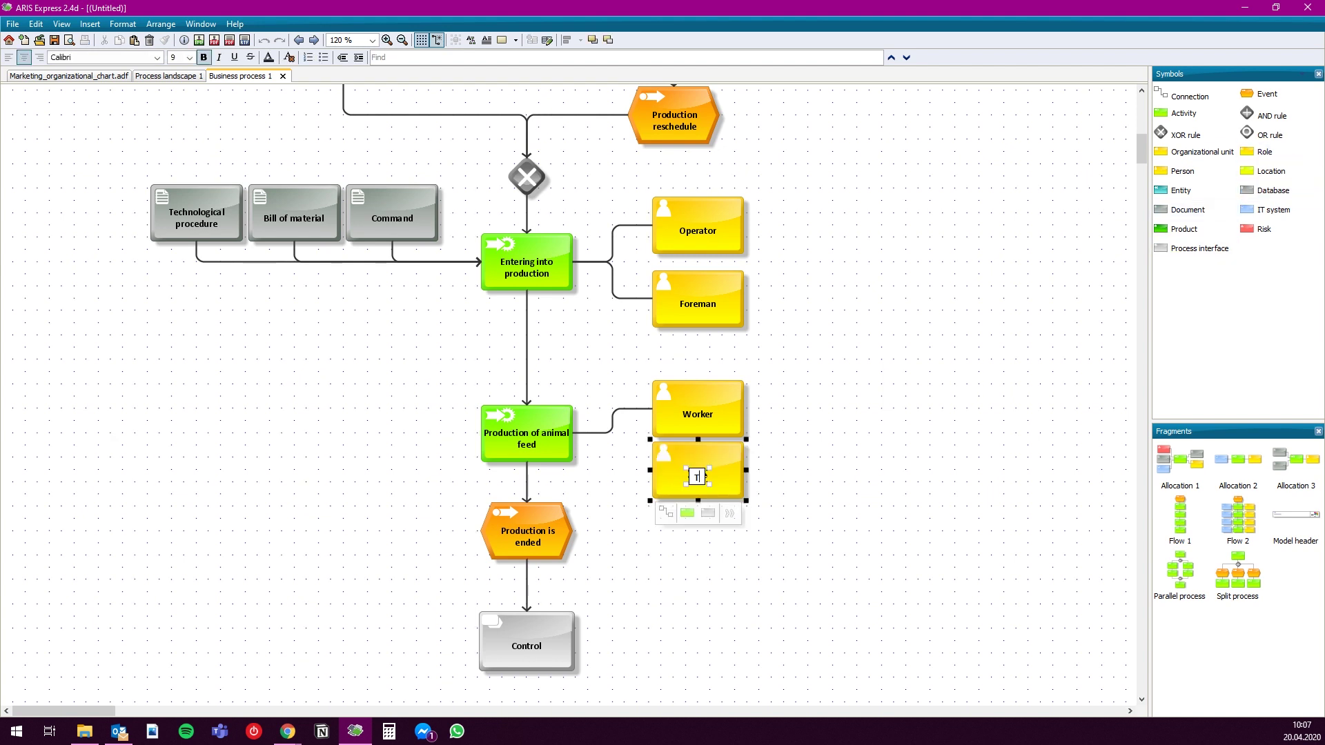
pyautogui.write('echnologist')
pyautogui.click(842, 442)
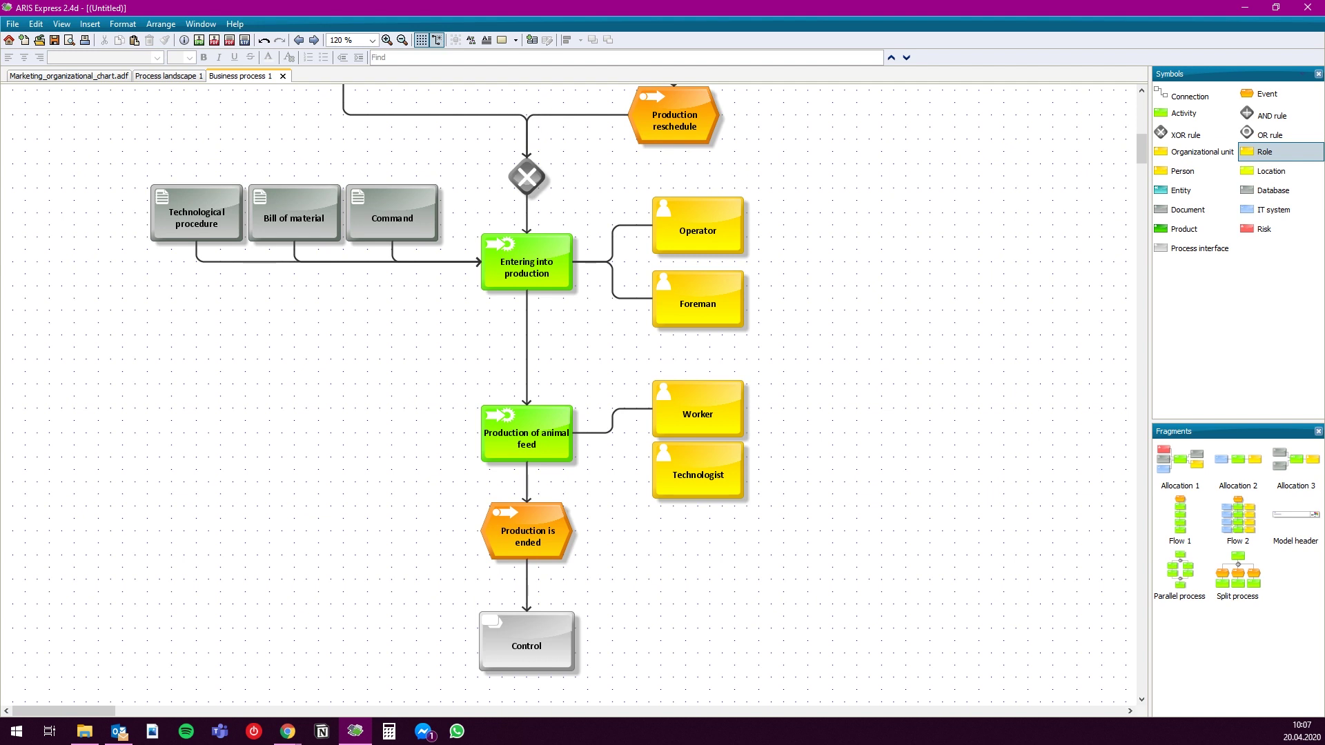
pyautogui.moveTo(1265, 152); pyautogui.dragTo(698, 531)
pyautogui.write('Foreman')
pyautogui.click(897, 158)
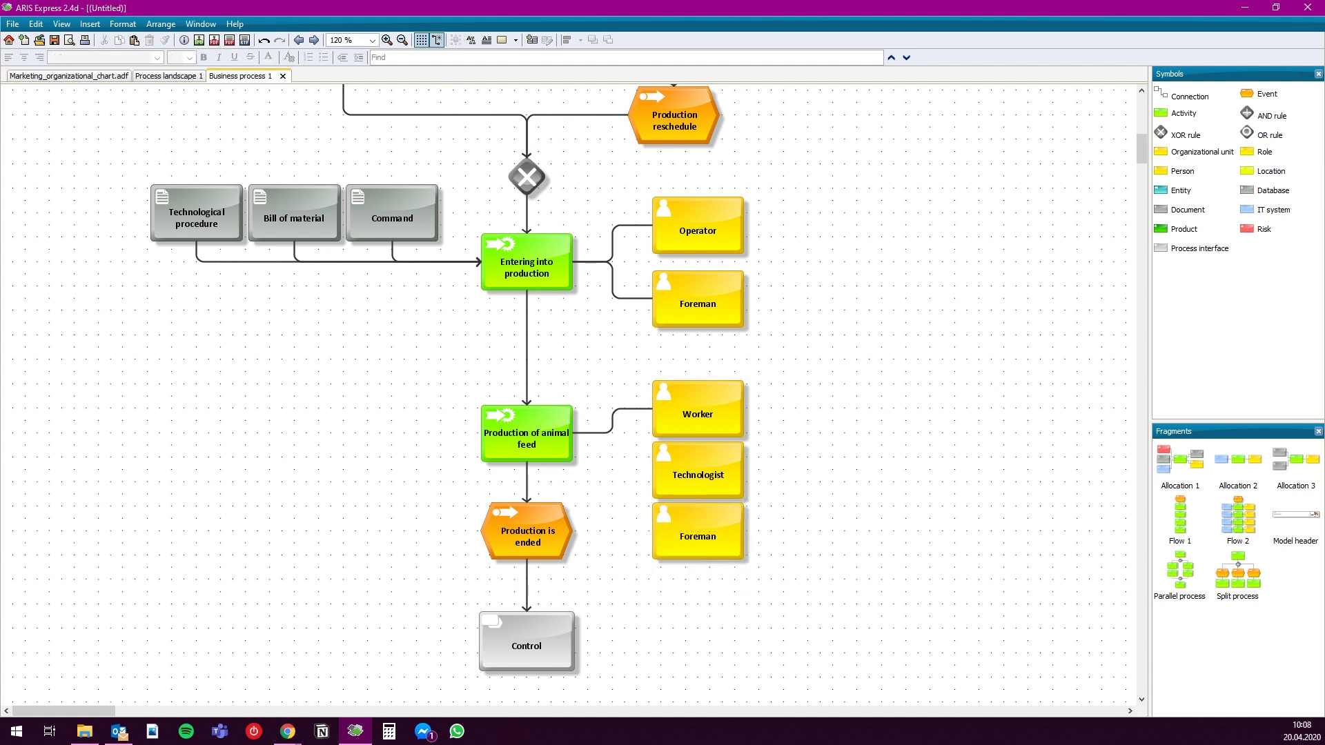
# Add a "Maintenance dpt" organizational unit below the lower "Foreman" role
pyautogui.moveTo(1196, 152); pyautogui.dragTo(698, 592)
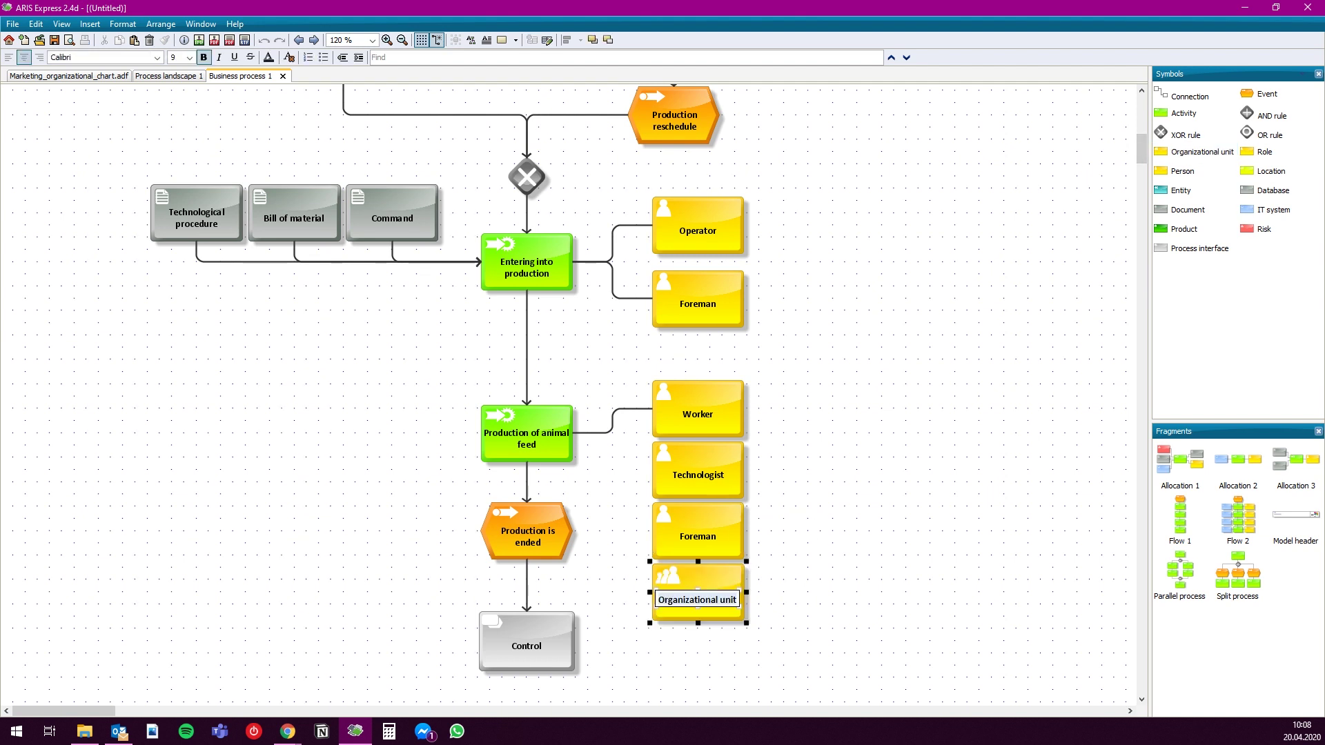
pyautogui.write('Maint')
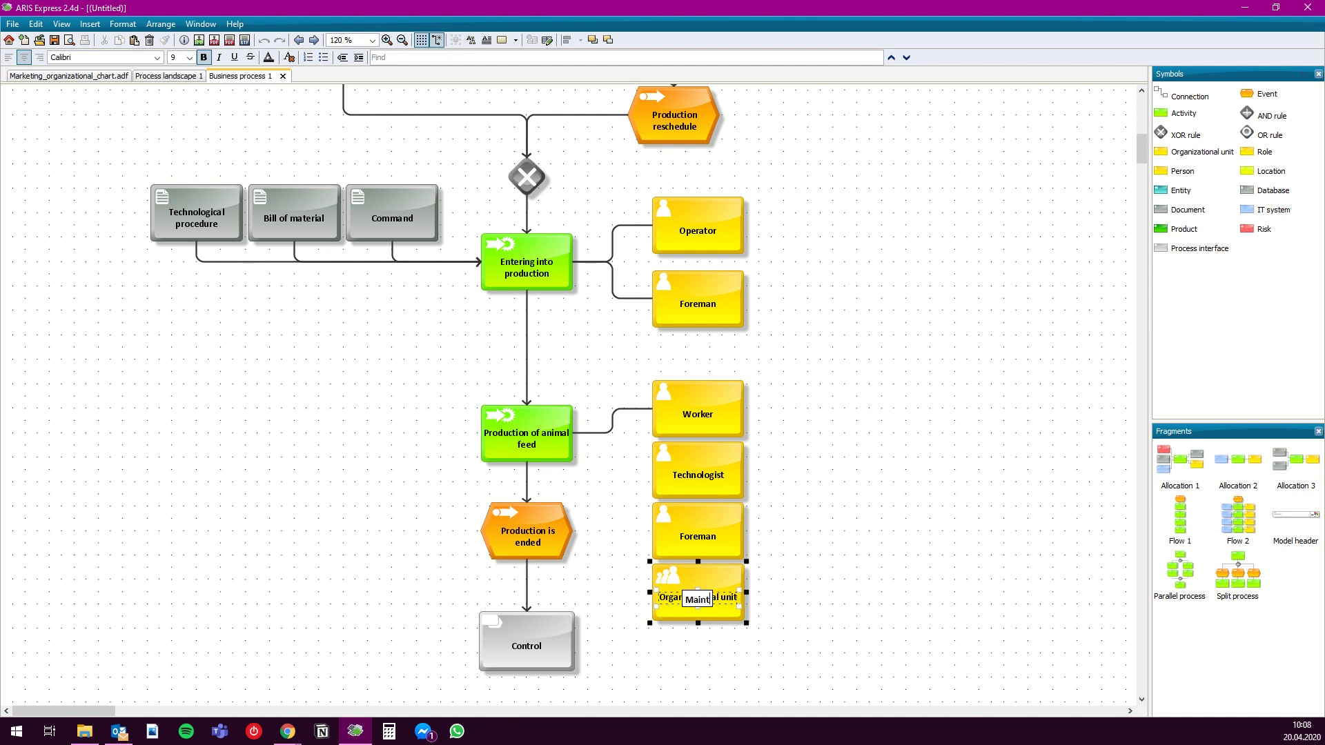
pyautogui.write('enance dpt')
pyautogui.press('Return')
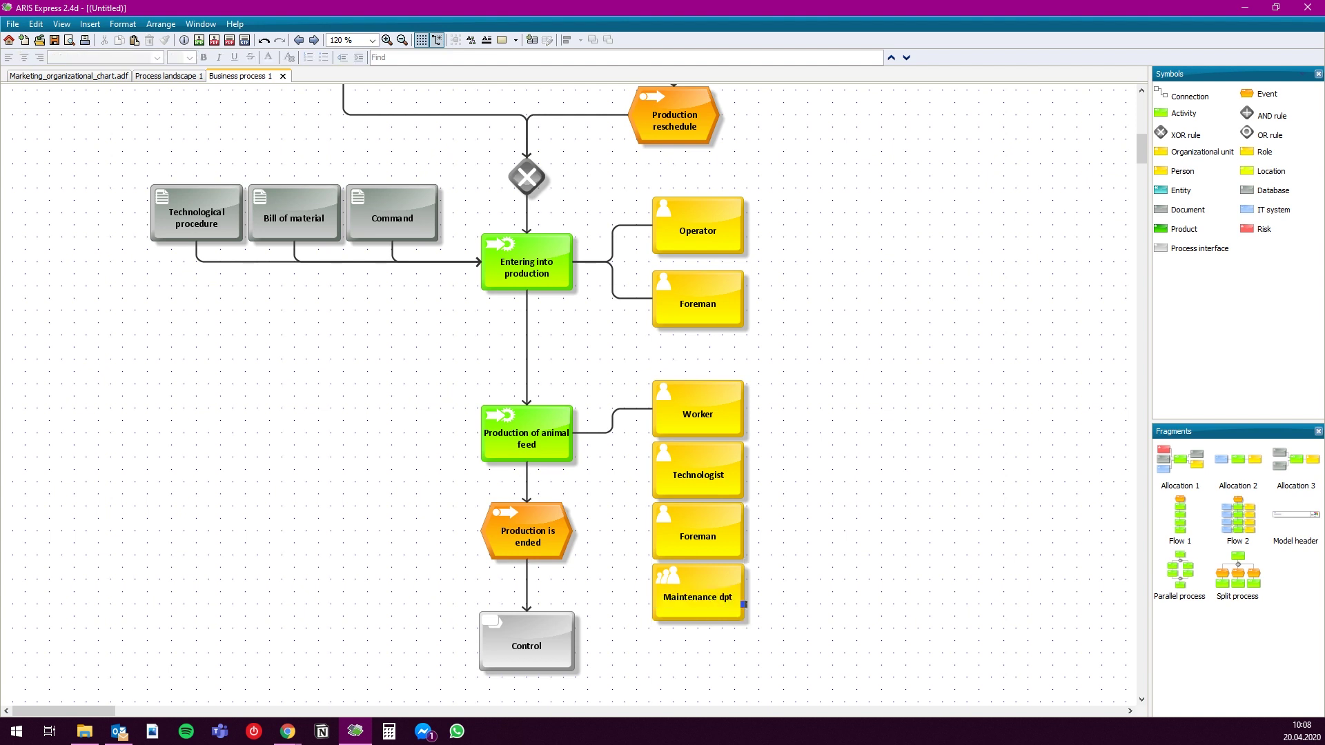
# Move the "Production is ended" event and the "Control" process interface together further down the flow
pyautogui.scroll(-3, 572, 393)
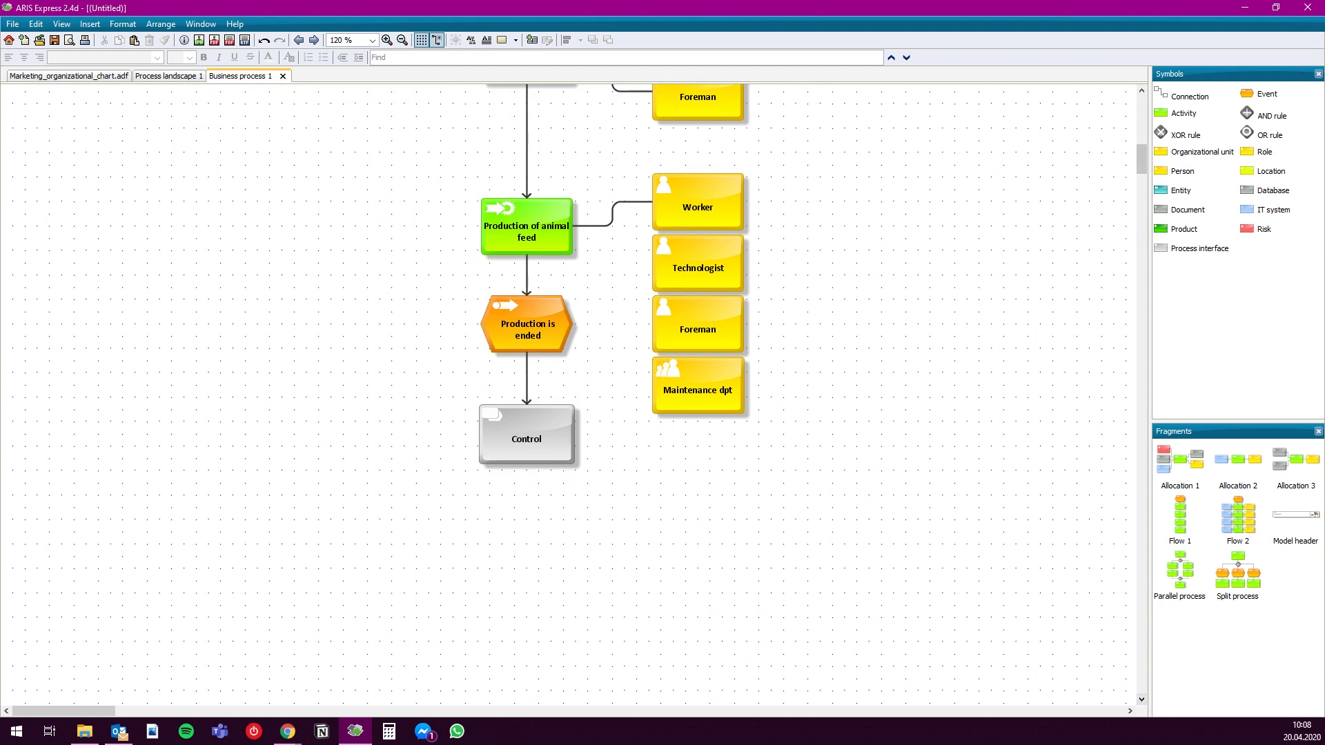
pyautogui.moveTo(438, 271); pyautogui.dragTo(600, 497)
pyautogui.moveTo(527, 439); pyautogui.dragTo(526, 611)
# Connect "Technologist", "Foreman" and "Maintenance dpt" from their left edges to the right side of "Production of animal feed"
pyautogui.click(698, 269)
pyautogui.moveTo(665, 306); pyautogui.dragTo(545, 228)
pyautogui.click(697, 330)
pyautogui.moveTo(664, 367); pyautogui.dragTo(545, 228)
pyautogui.click(697, 390)
pyautogui.moveTo(688, 428); pyautogui.dragTo(572, 225)
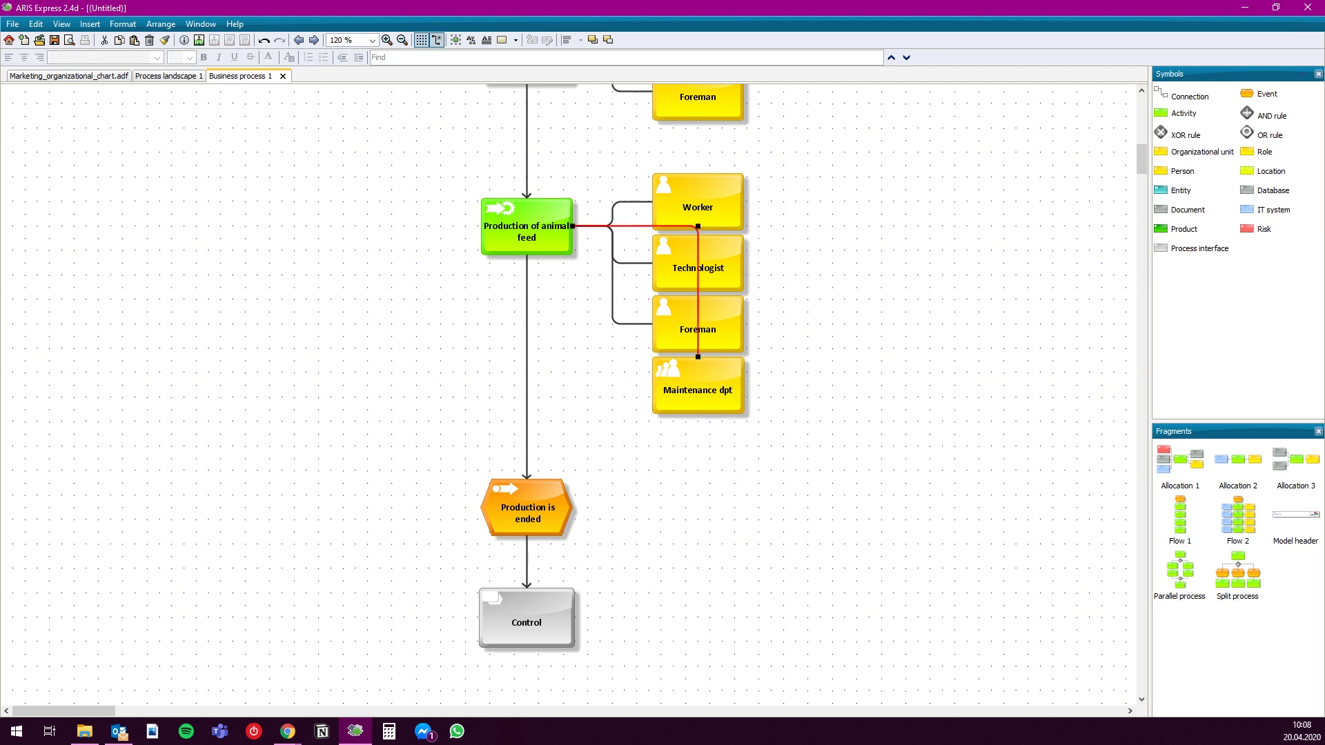
pyautogui.moveTo(697, 357); pyautogui.dragTo(652, 385)
pyautogui.press('Escape')
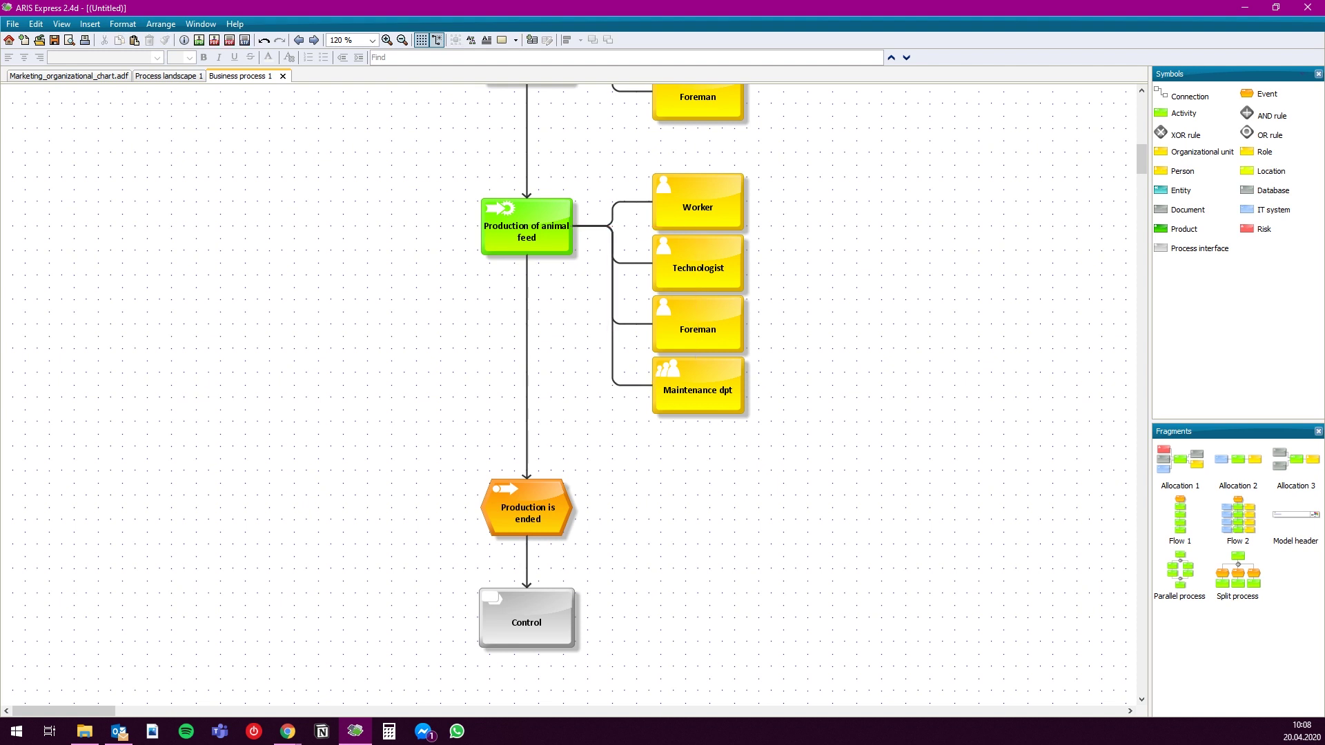
# Center "Production of animal feed" vertically against its four assigned units and shift the whole group upward, closer to "Entering into production"
pyautogui.moveTo(527, 226); pyautogui.dragTo(527, 299)
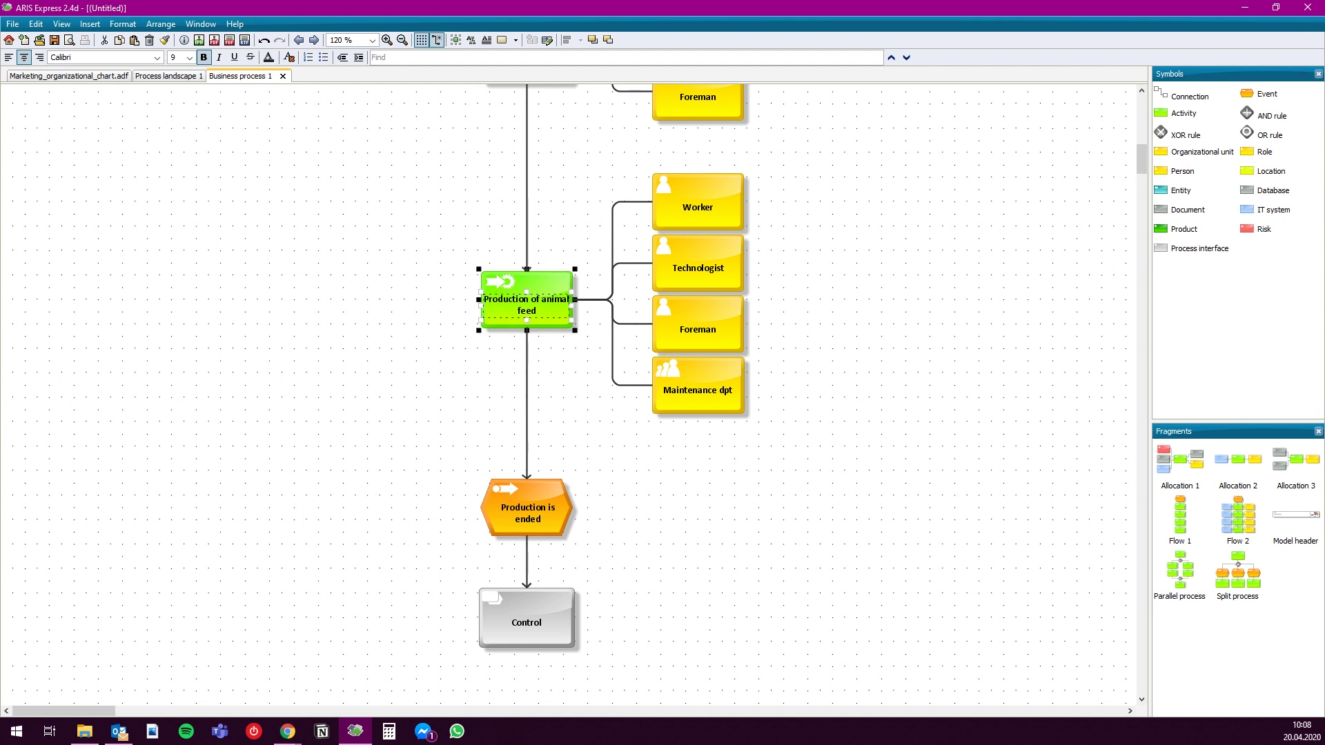
pyautogui.press('Escape')
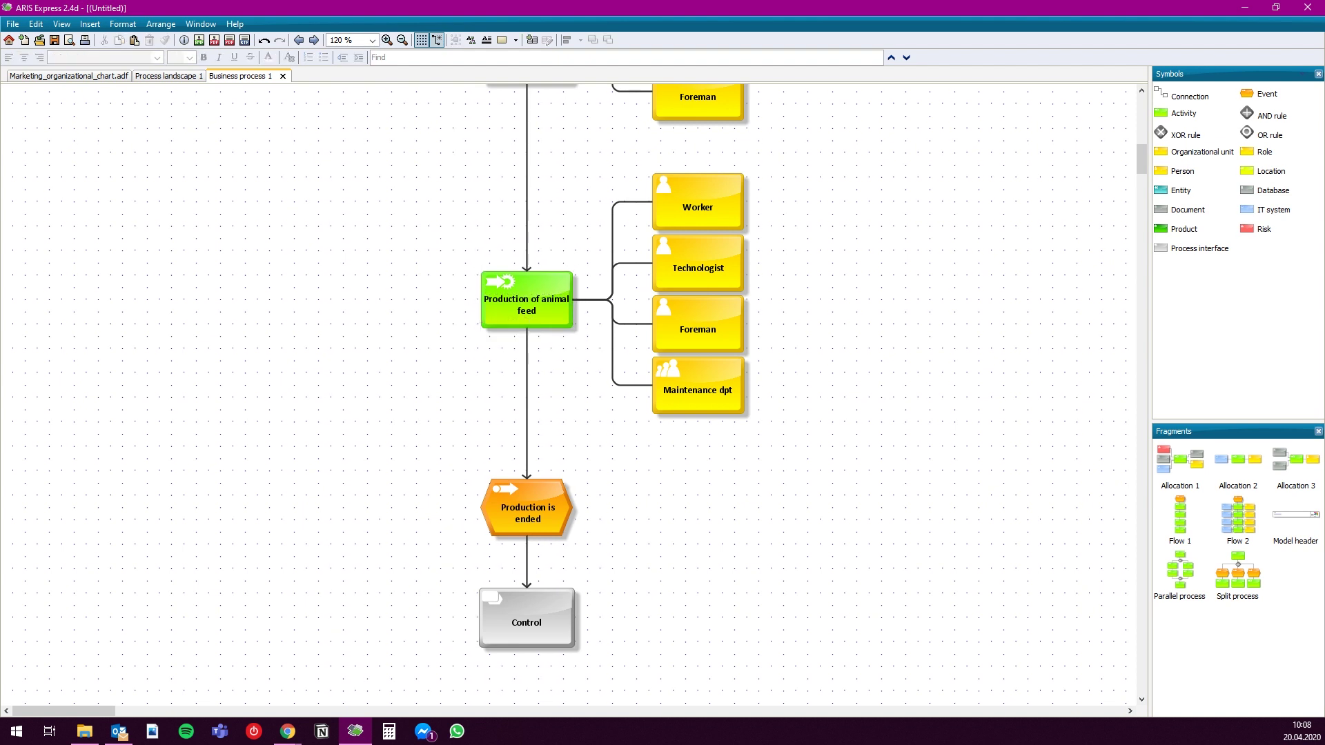
pyautogui.moveTo(383, 129); pyautogui.dragTo(755, 370)
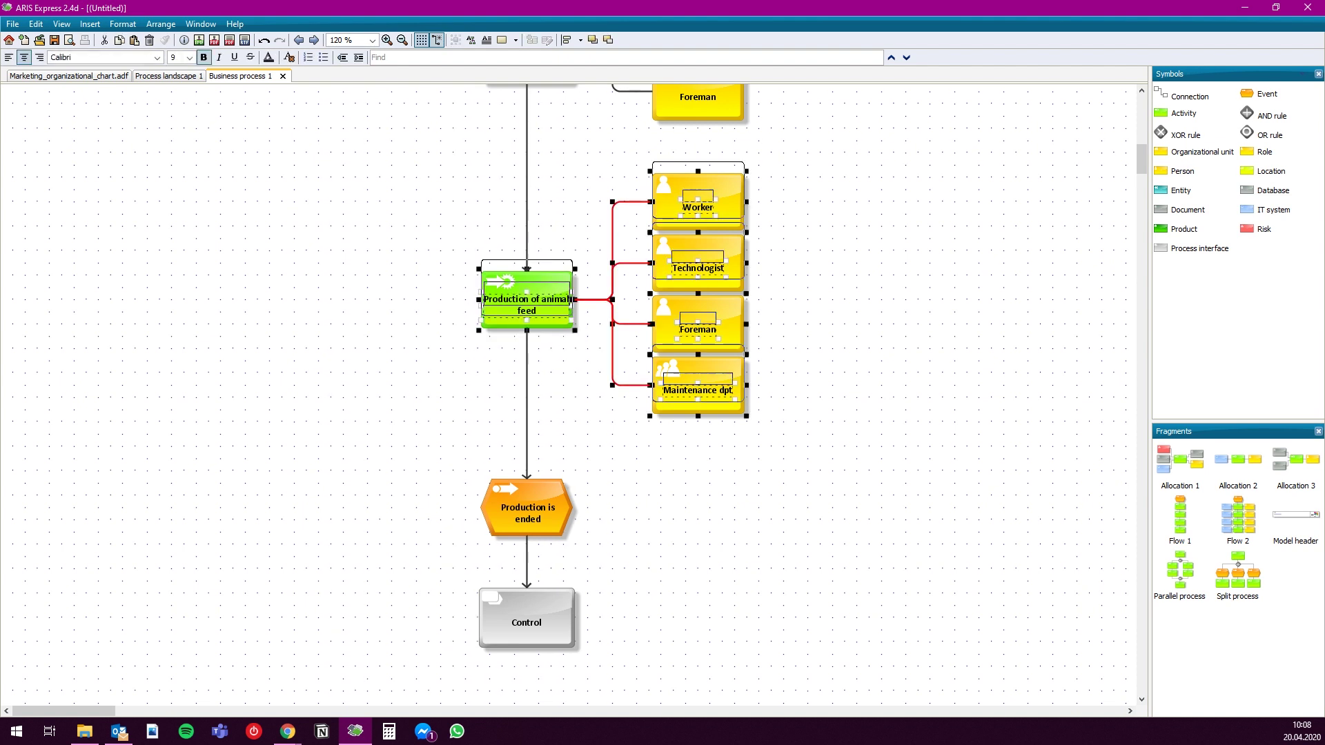
pyautogui.moveTo(697, 308); pyautogui.dragTo(697, 295)
pyautogui.press('Escape')
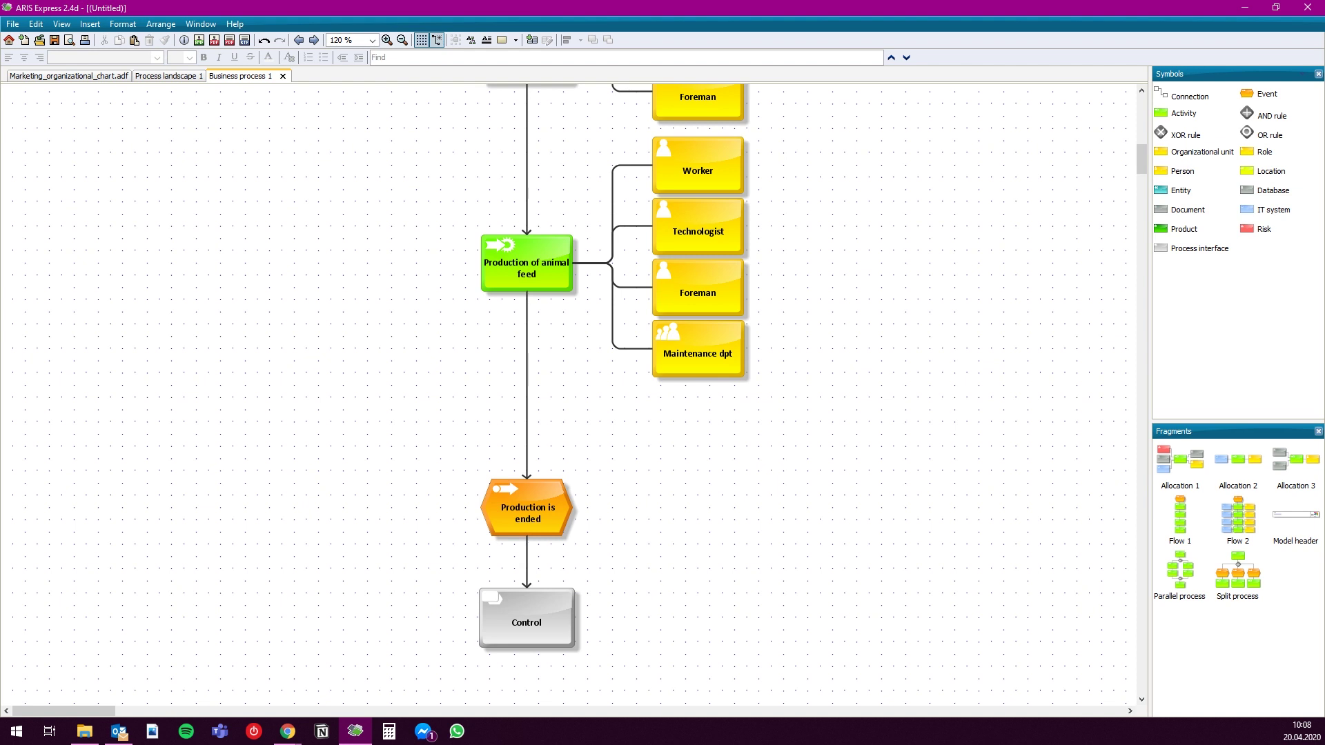
# Copy the three documents beside "Entering into production" to the left of "Production of animal feed"
pyautogui.scroll(3, 573, 393)
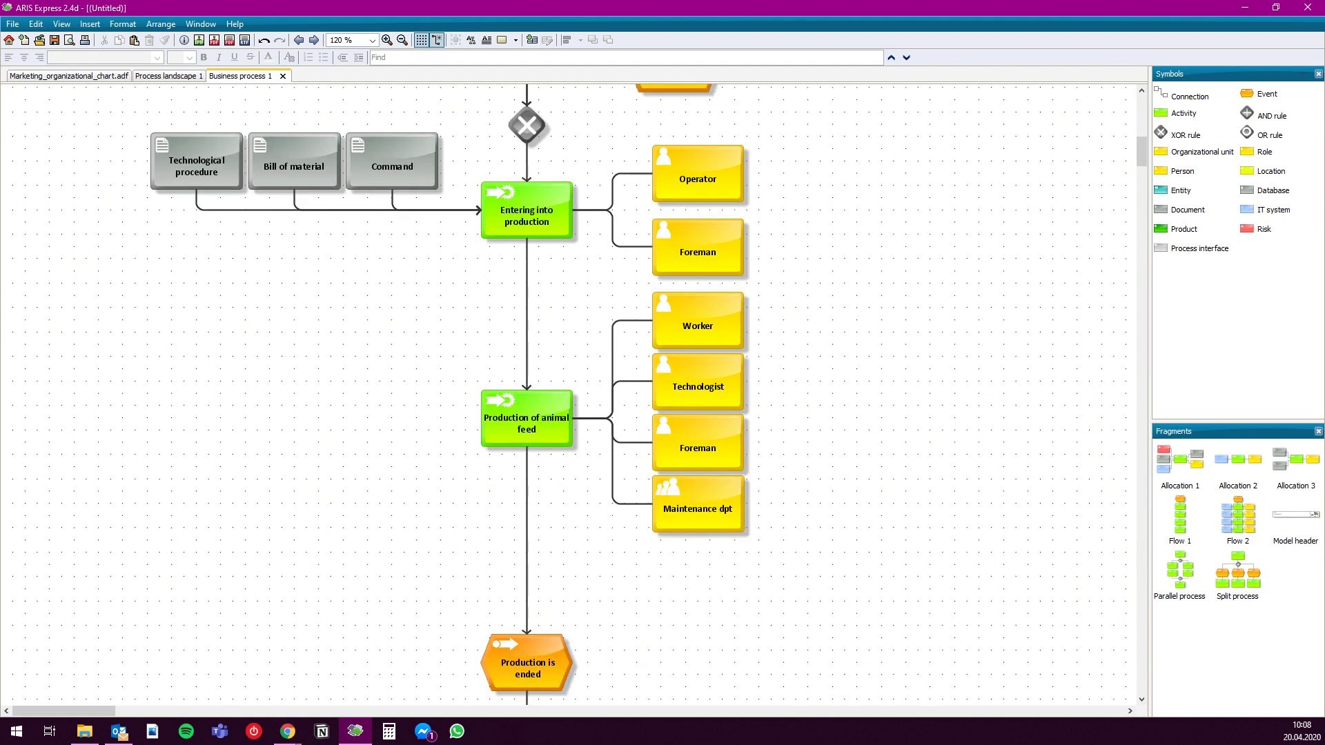
pyautogui.moveTo(113, 111); pyautogui.dragTo(456, 207)
pyautogui.hotkey('ctrl', 'v')
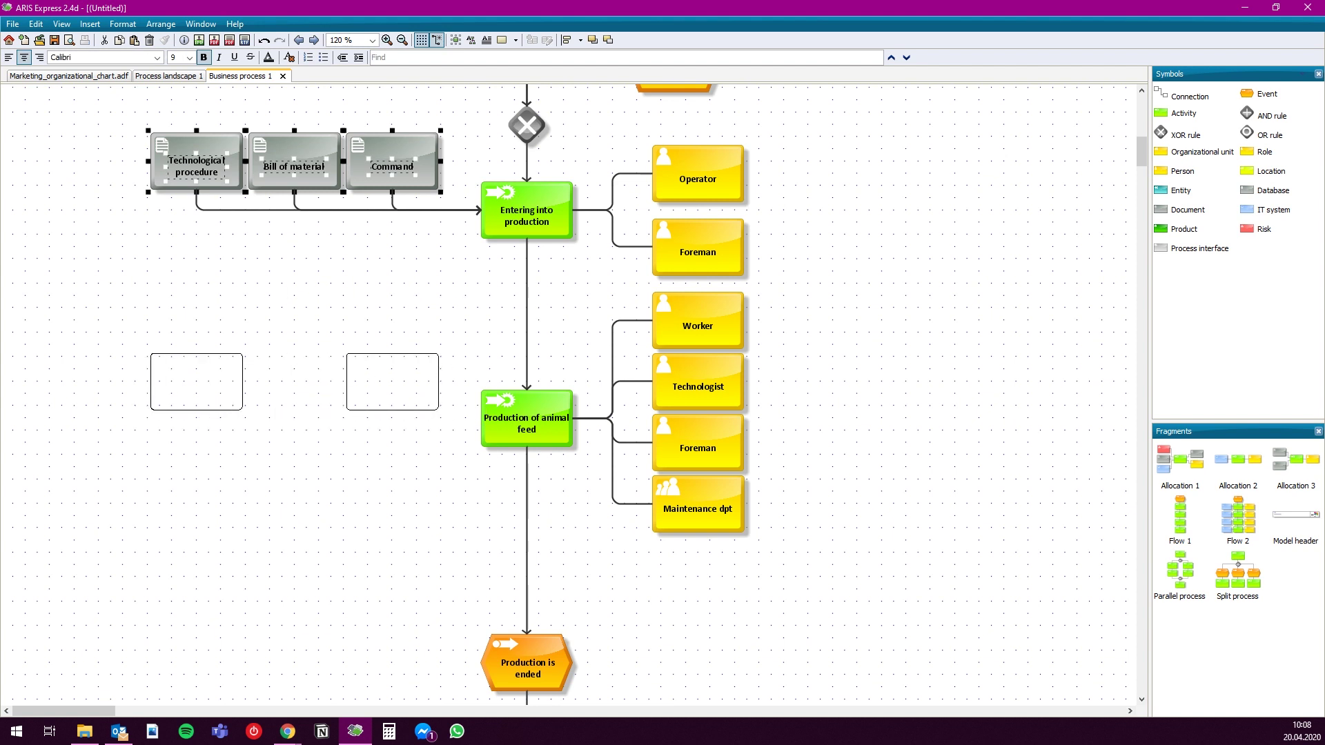
pyautogui.click(294, 383)
pyautogui.click(297, 462)
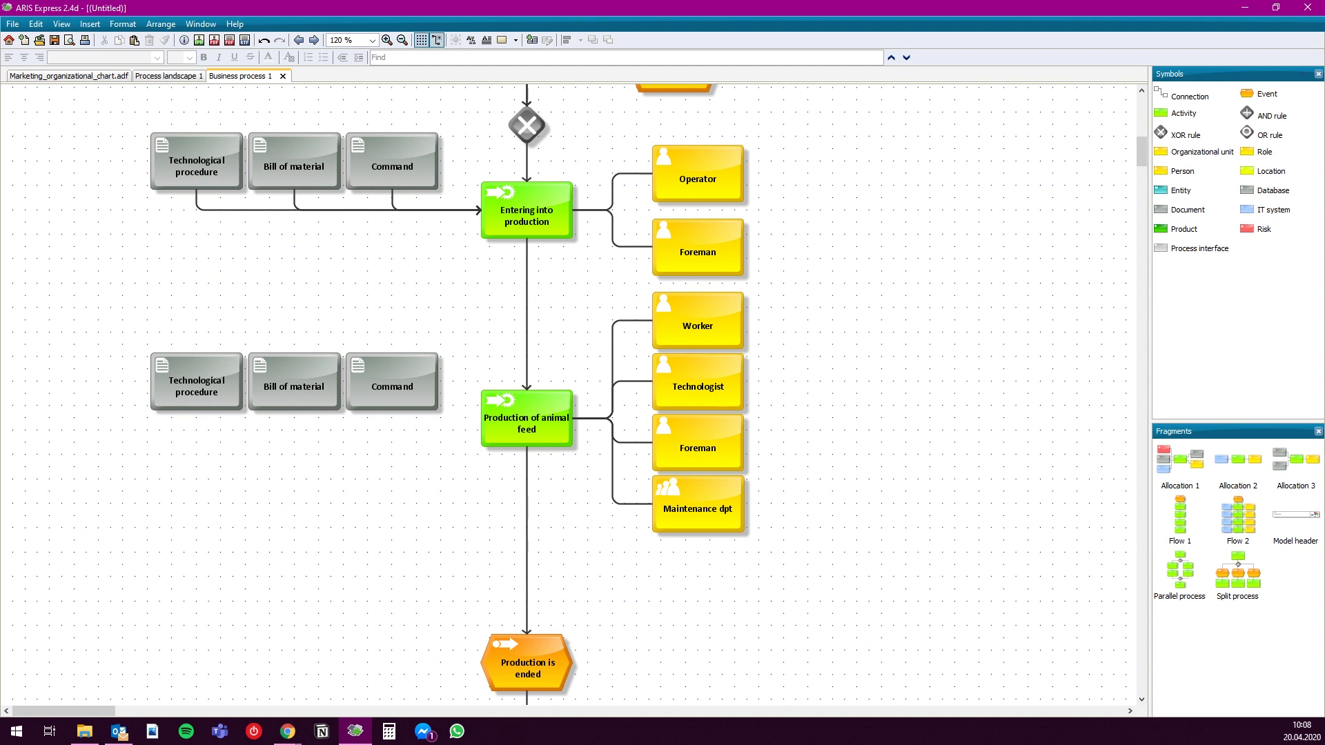
# Connect the copied "Command" document's lower edge to "Production of animal feed" and raise the three copied documents slightly
pyautogui.click(392, 396)
pyautogui.click(481, 418)
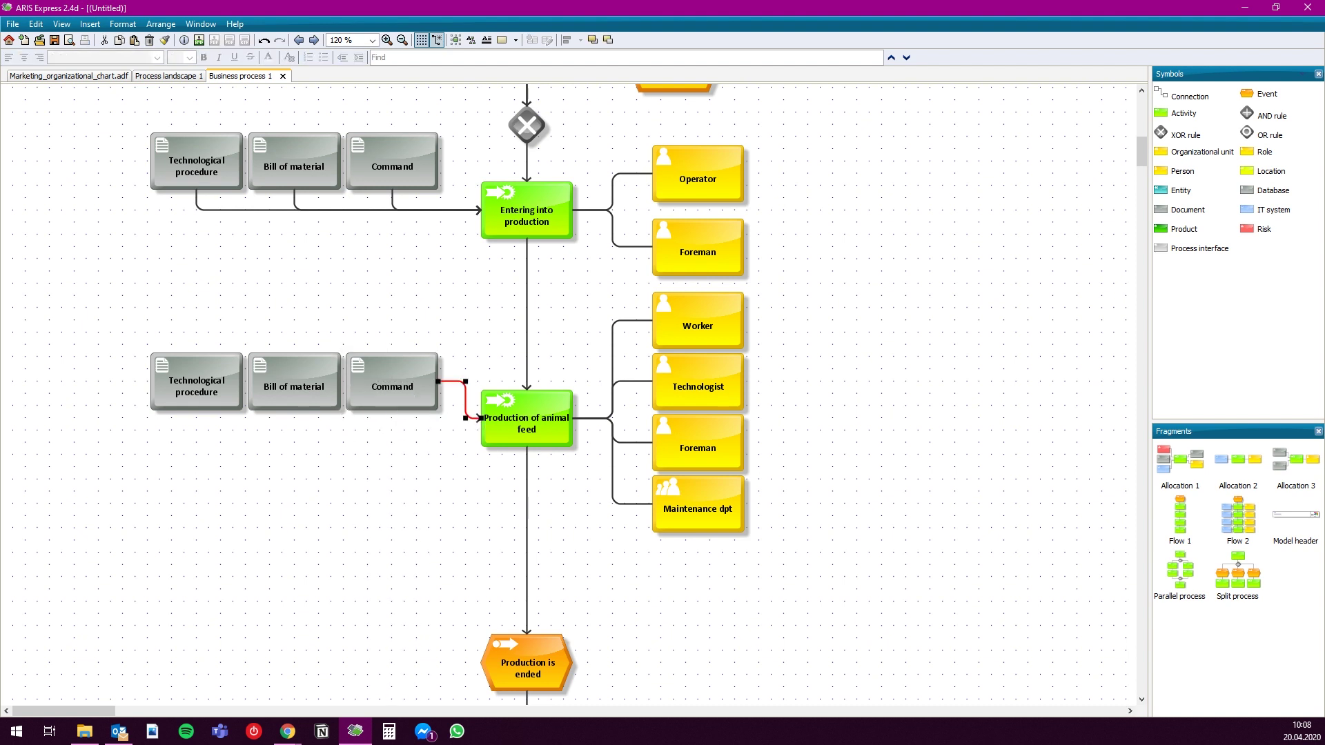
pyautogui.moveTo(439, 381); pyautogui.dragTo(392, 410)
pyautogui.moveTo(97, 311); pyautogui.dragTo(392, 362)
pyautogui.click(331, 446)
# Connect the copied "Bill of material" and "Technological procedure" documents from their lower edges to the left side of "Production of animal feed"
pyautogui.click(289, 373)
pyautogui.click(263, 403)
pyautogui.click(481, 418)
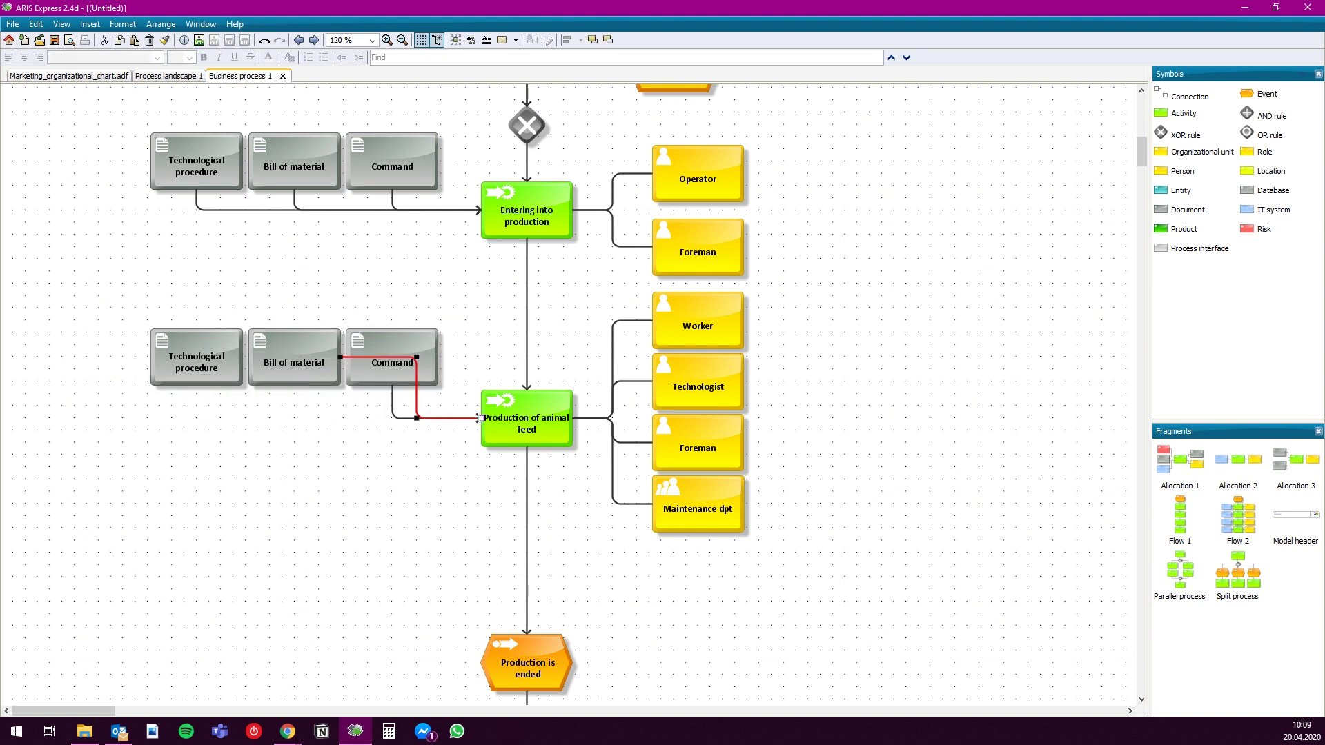
pyautogui.click(196, 362)
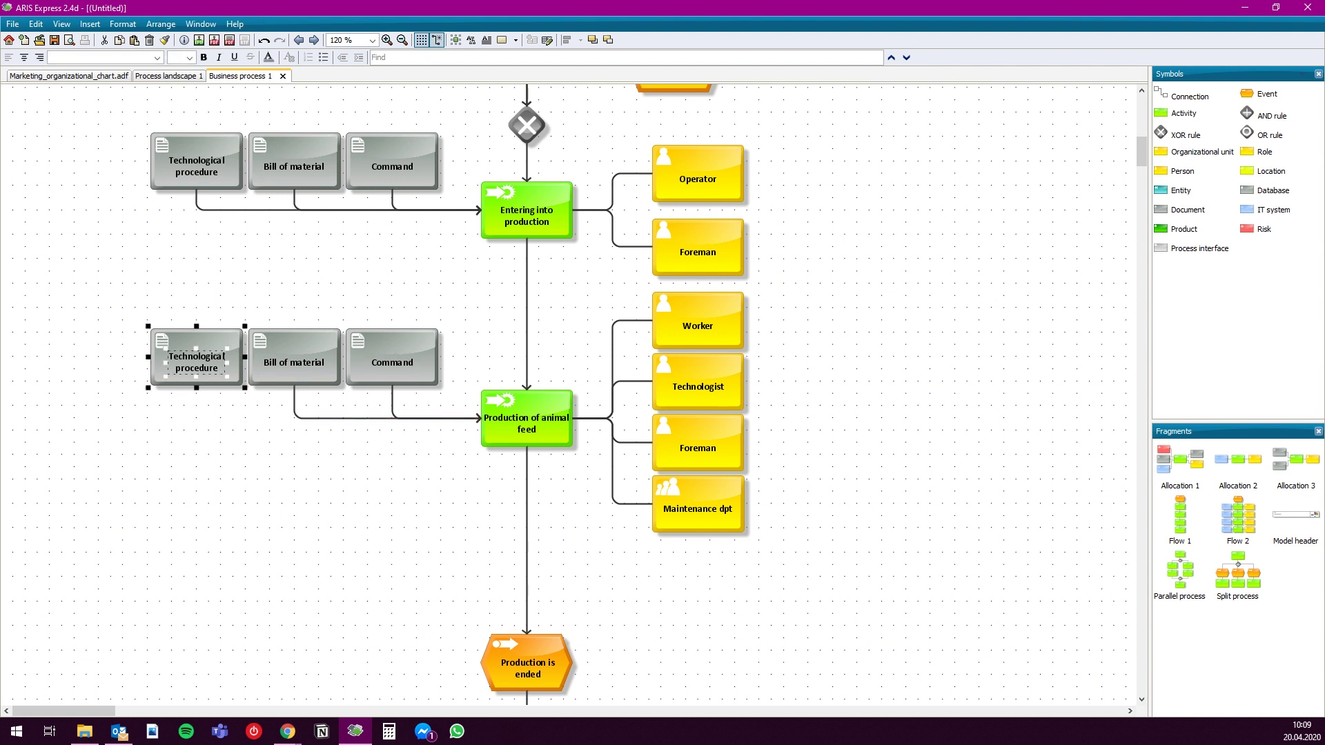
pyautogui.click(165, 401)
pyautogui.click(481, 418)
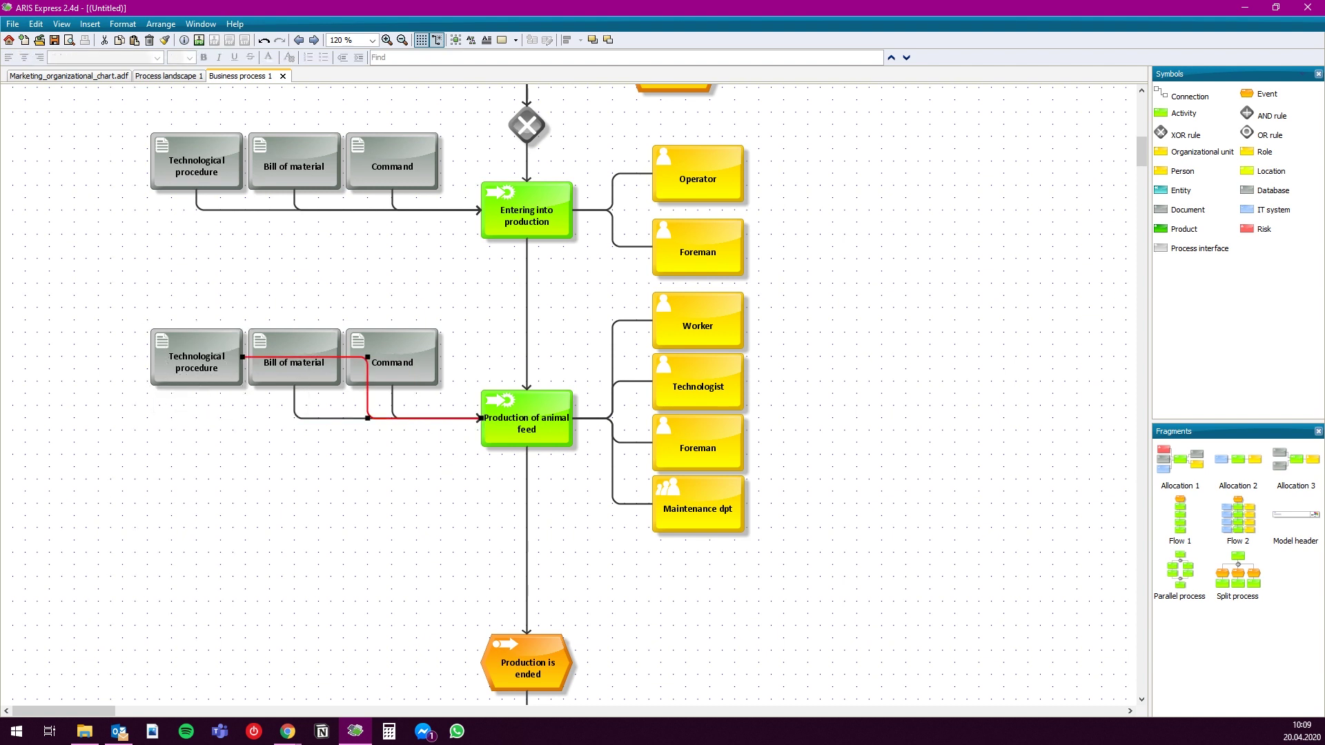
pyautogui.moveTo(242, 357); pyautogui.dragTo(196, 385)
pyautogui.click(207, 470)
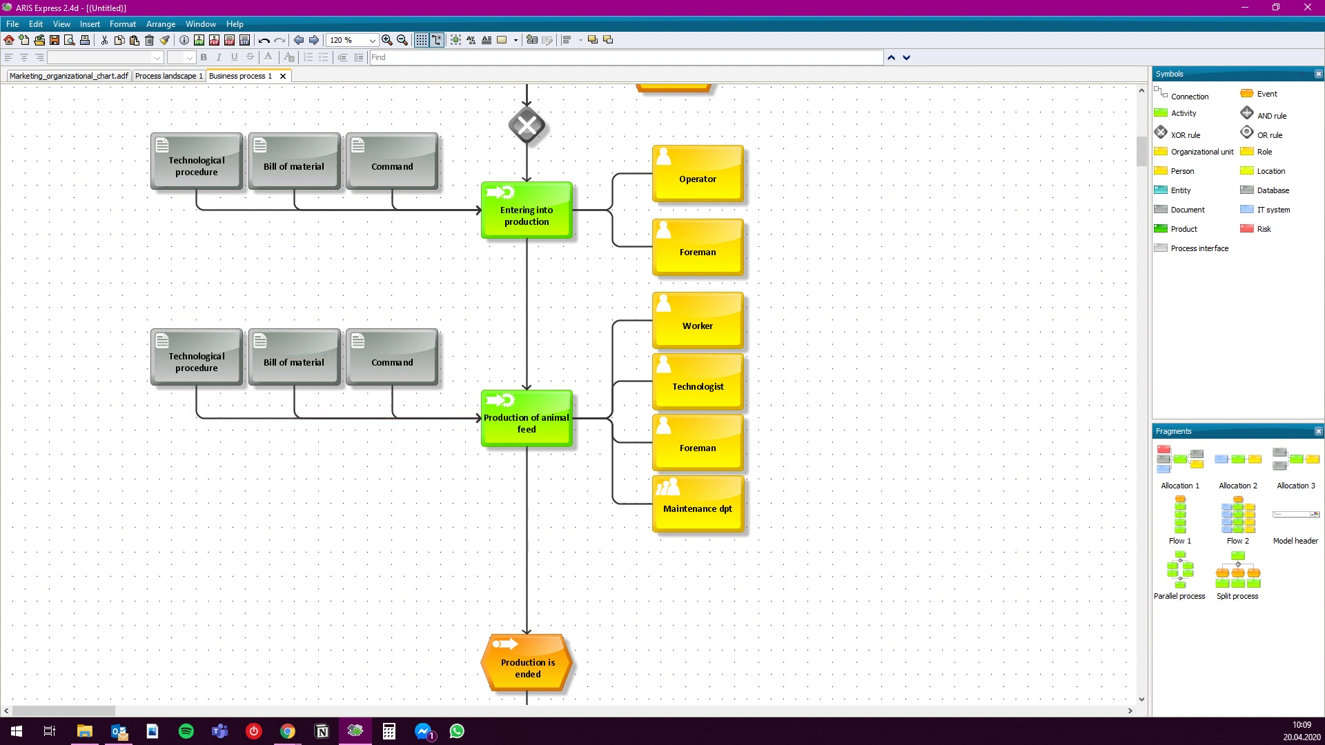
# Move the "Production is ended" event and the "Control" process interface up together, closer to "Production of animal feed"
pyautogui.scroll(-3, 376, 320)
pyautogui.moveTo(376, 320); pyautogui.dragTo(617, 516)
pyautogui.moveTo(542, 452); pyautogui.dragTo(542, 334)
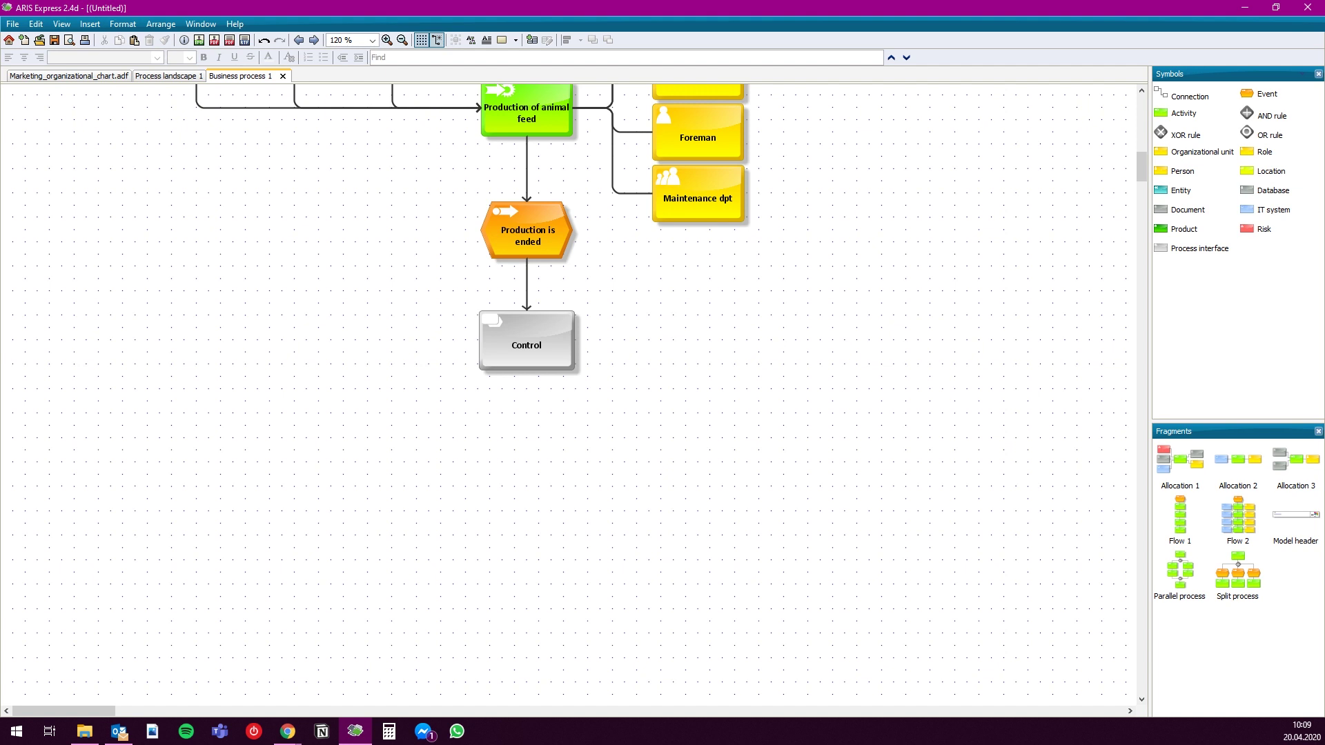
# Review the animal feed production diagram between its title and the final "Control" interface
pyautogui.scroll(3, 621, 311)
pyautogui.scroll(10, 580, 393)
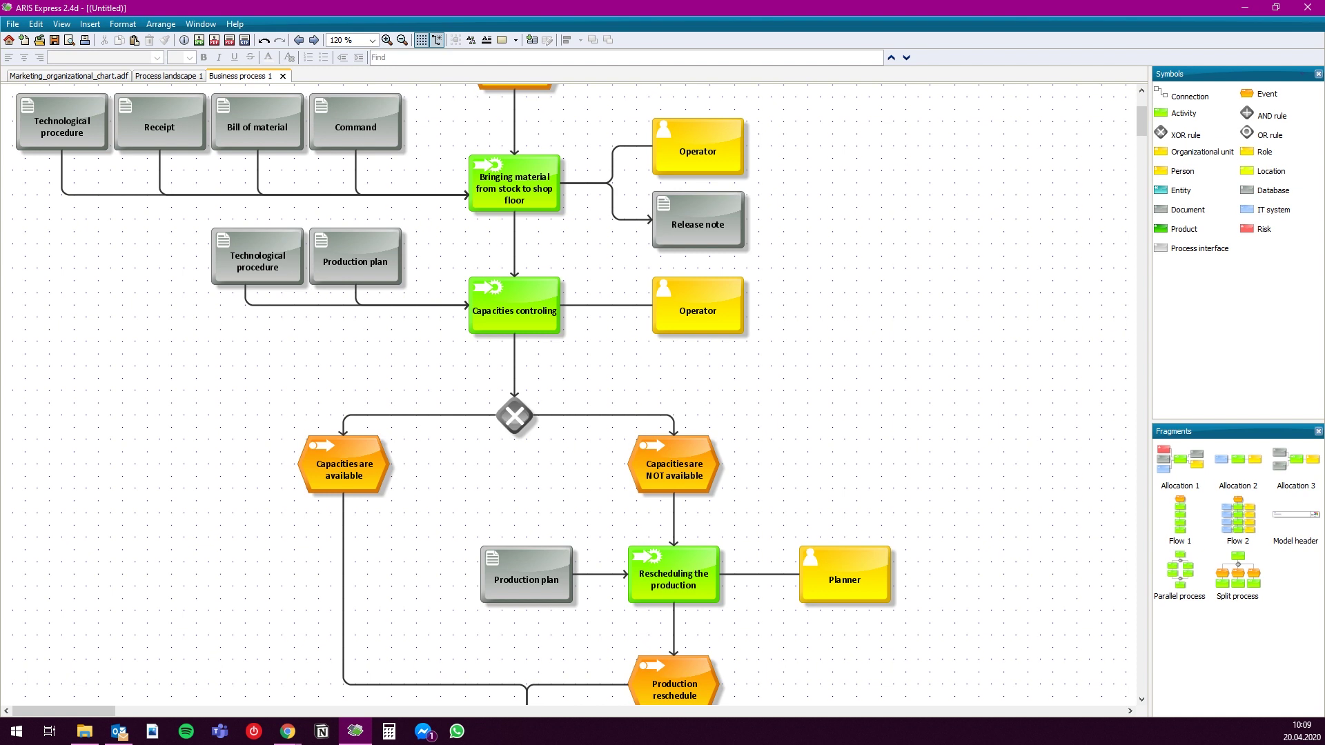
pyautogui.scroll(5, 573, 394)
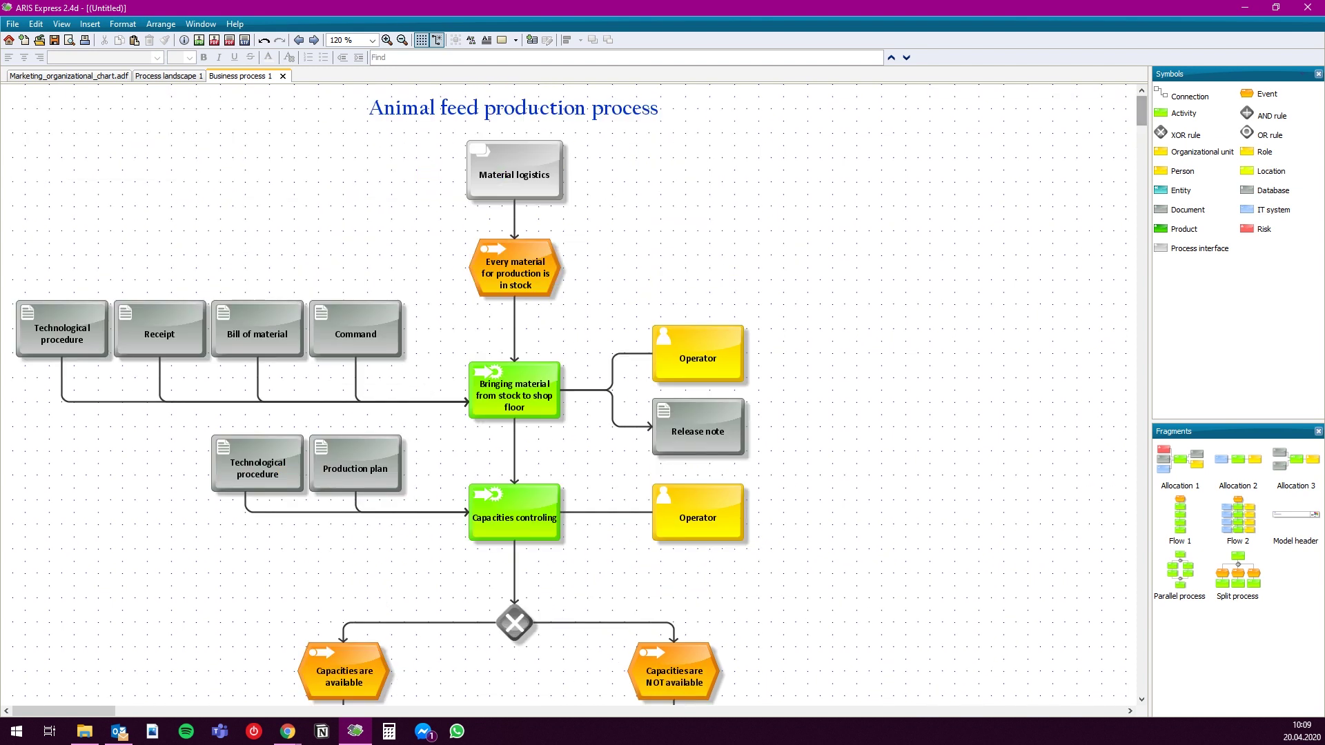
pyautogui.scroll(-10, 573, 393)
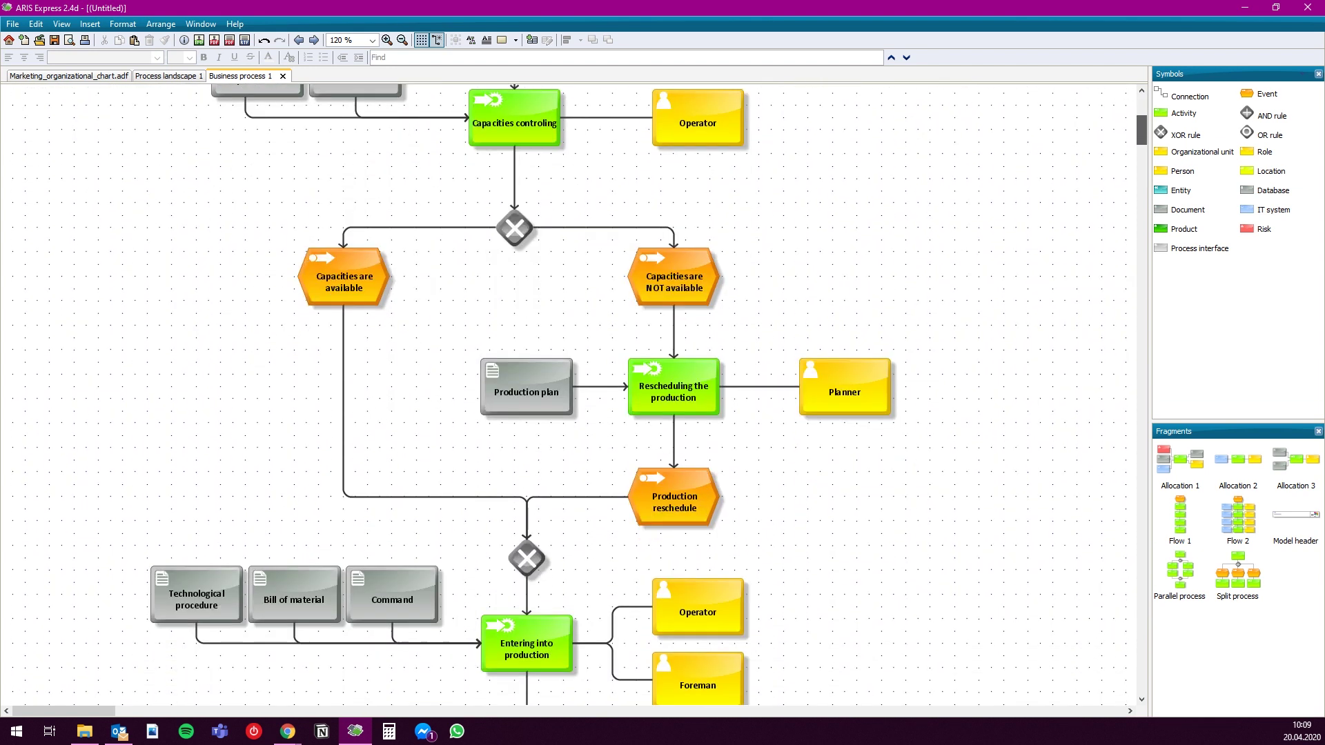
pyautogui.scroll(-5, 573, 393)
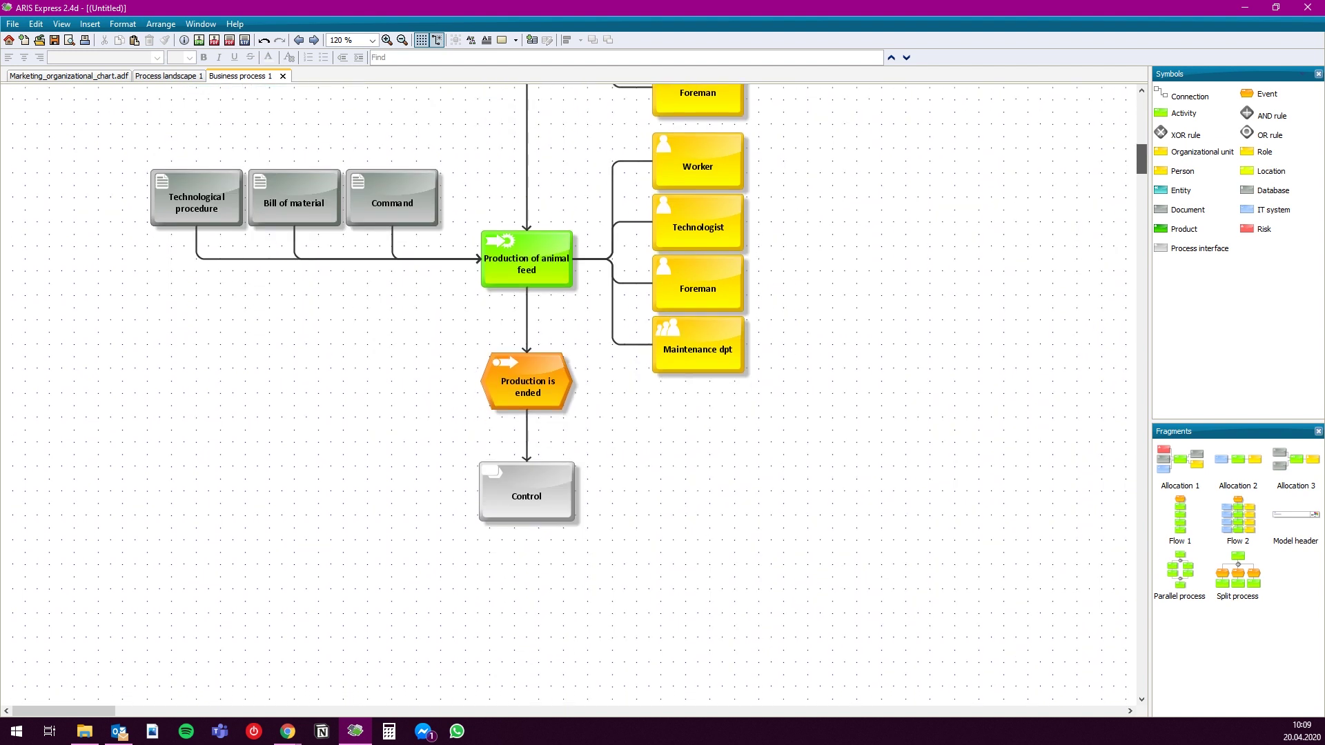
pyautogui.scroll(7, 573, 393)
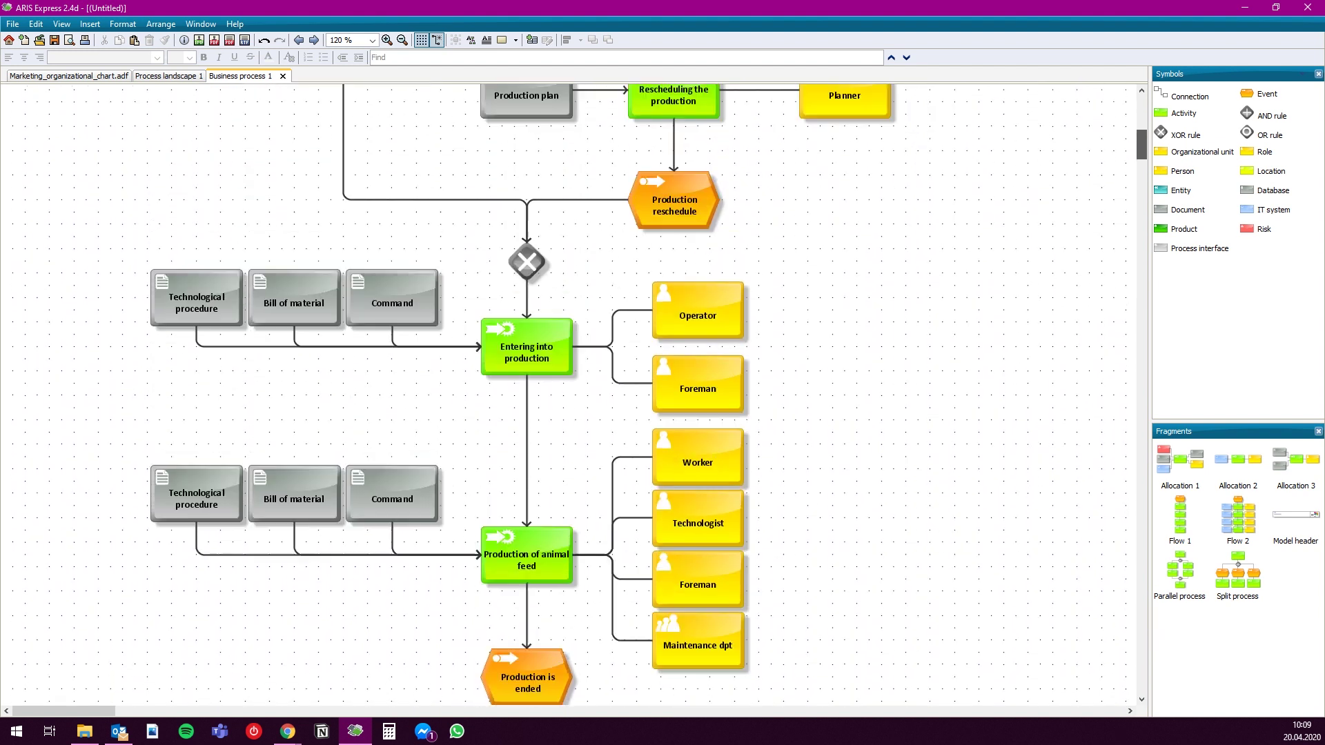
pyautogui.scroll(2, 573, 393)
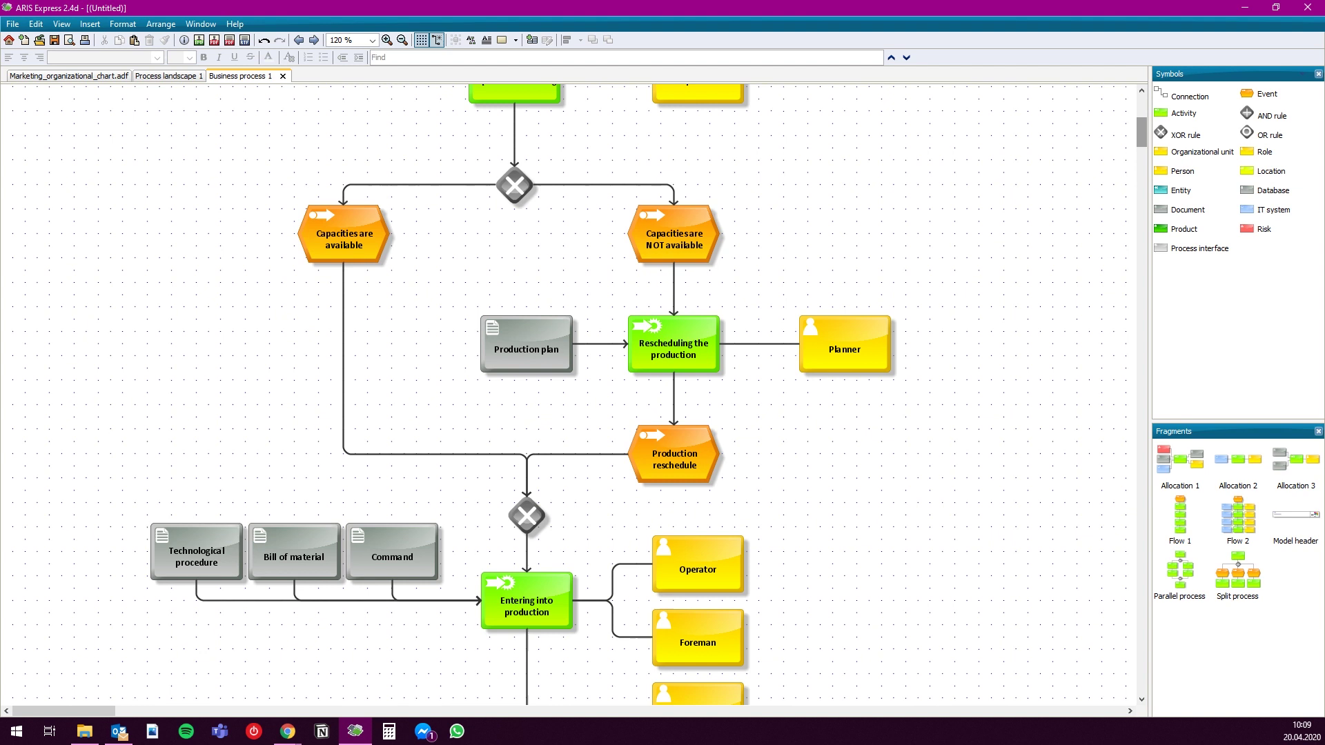
pyautogui.scroll(3, 573, 394)
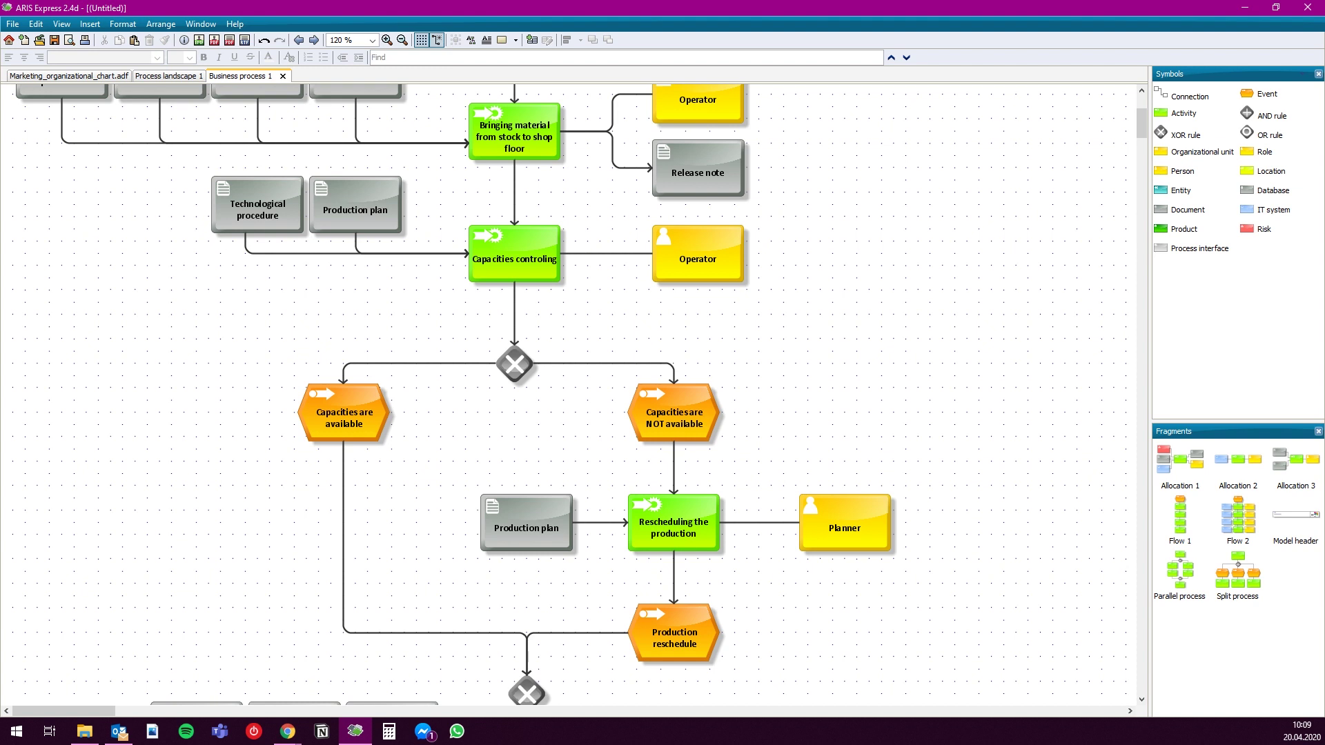
# Place an AND rule, an XOR rule and an OR rule side by side in the empty area right of the diagram
pyautogui.moveTo(64, 711); pyautogui.dragTo(148, 711)
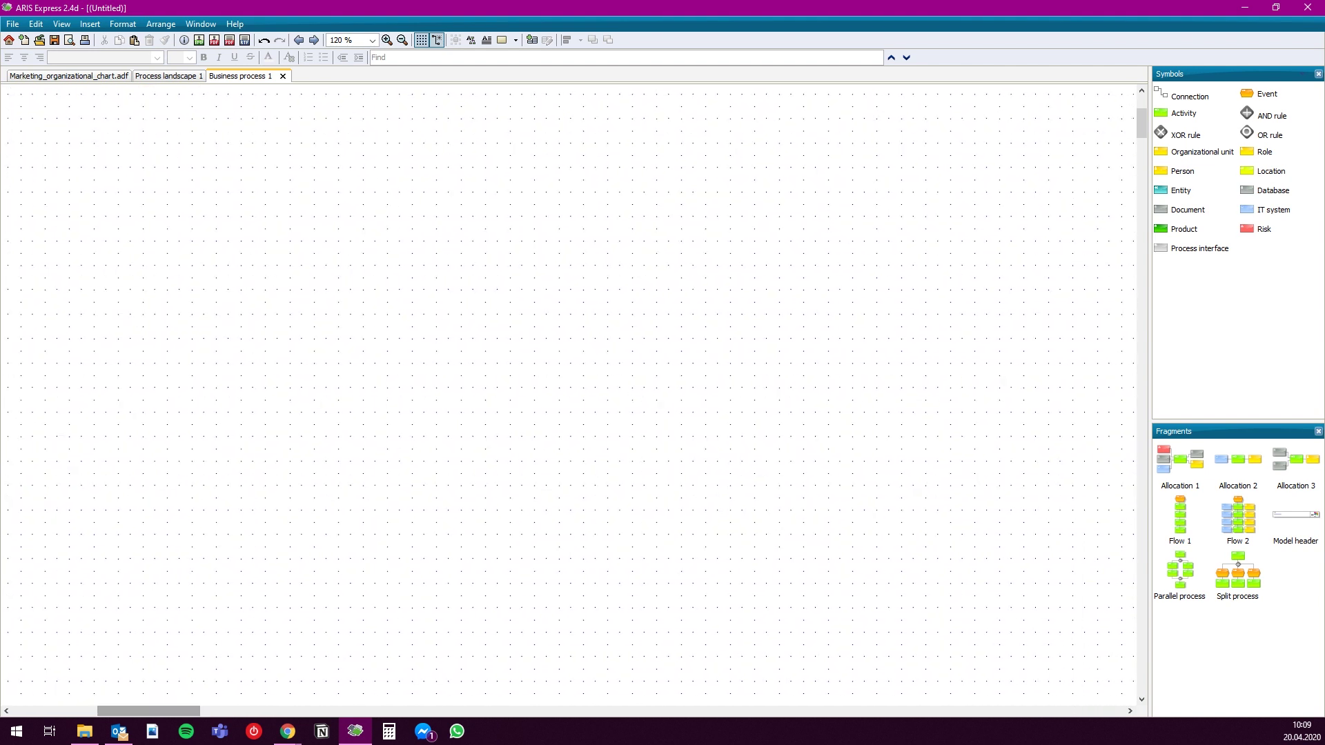
pyautogui.click(1272, 114)
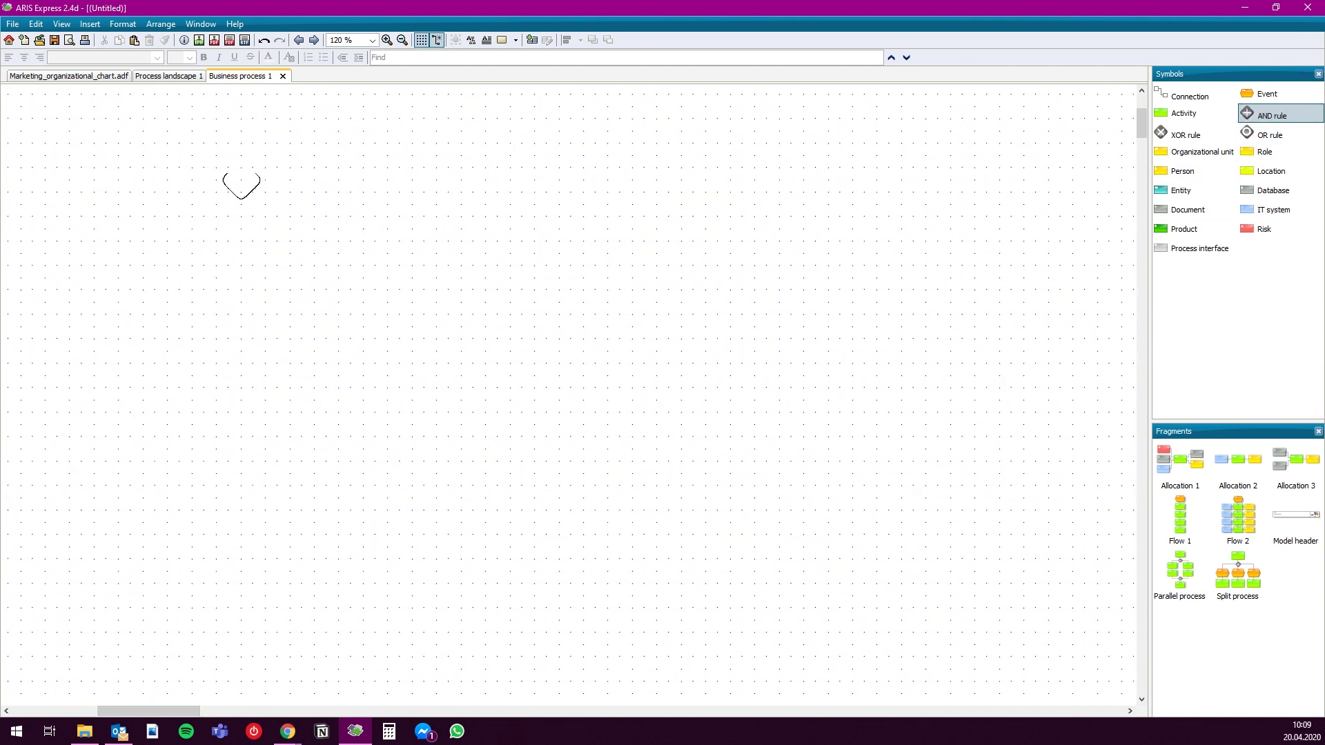
pyautogui.click(168, 168)
pyautogui.click(1186, 134)
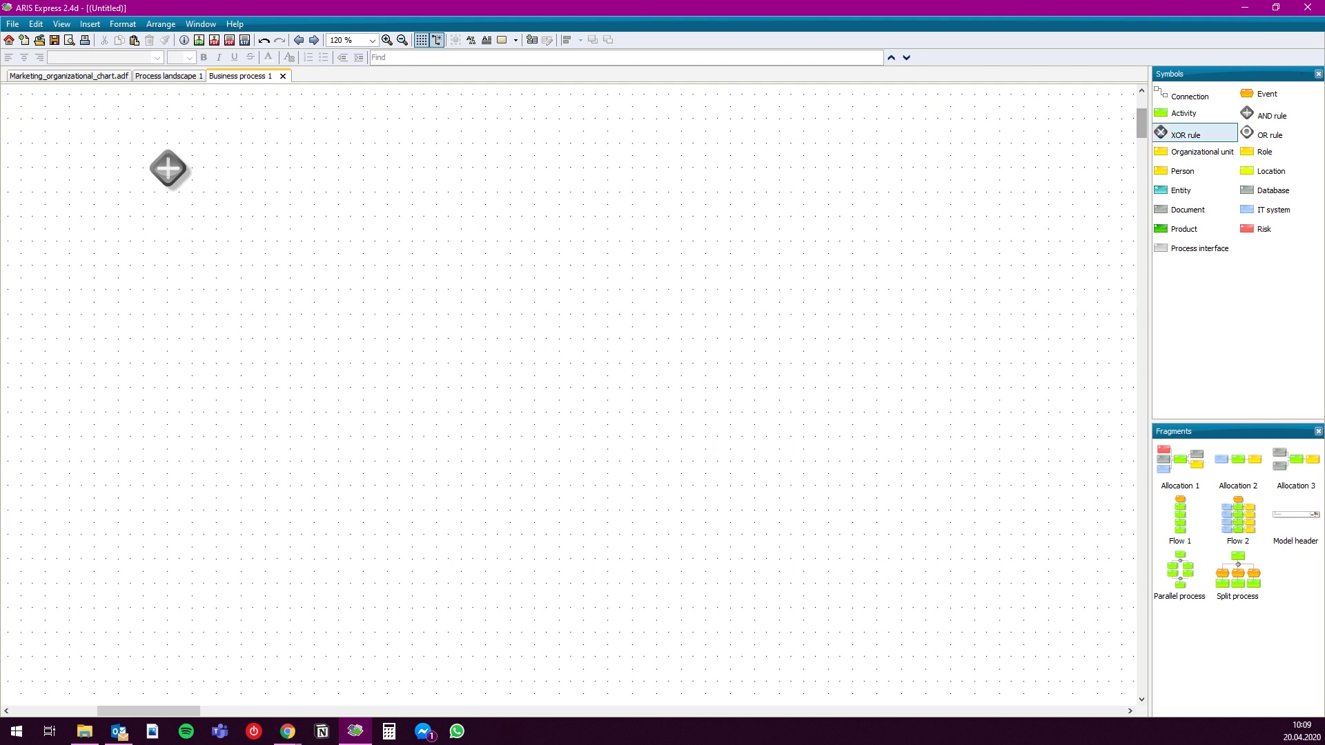
pyautogui.click(303, 167)
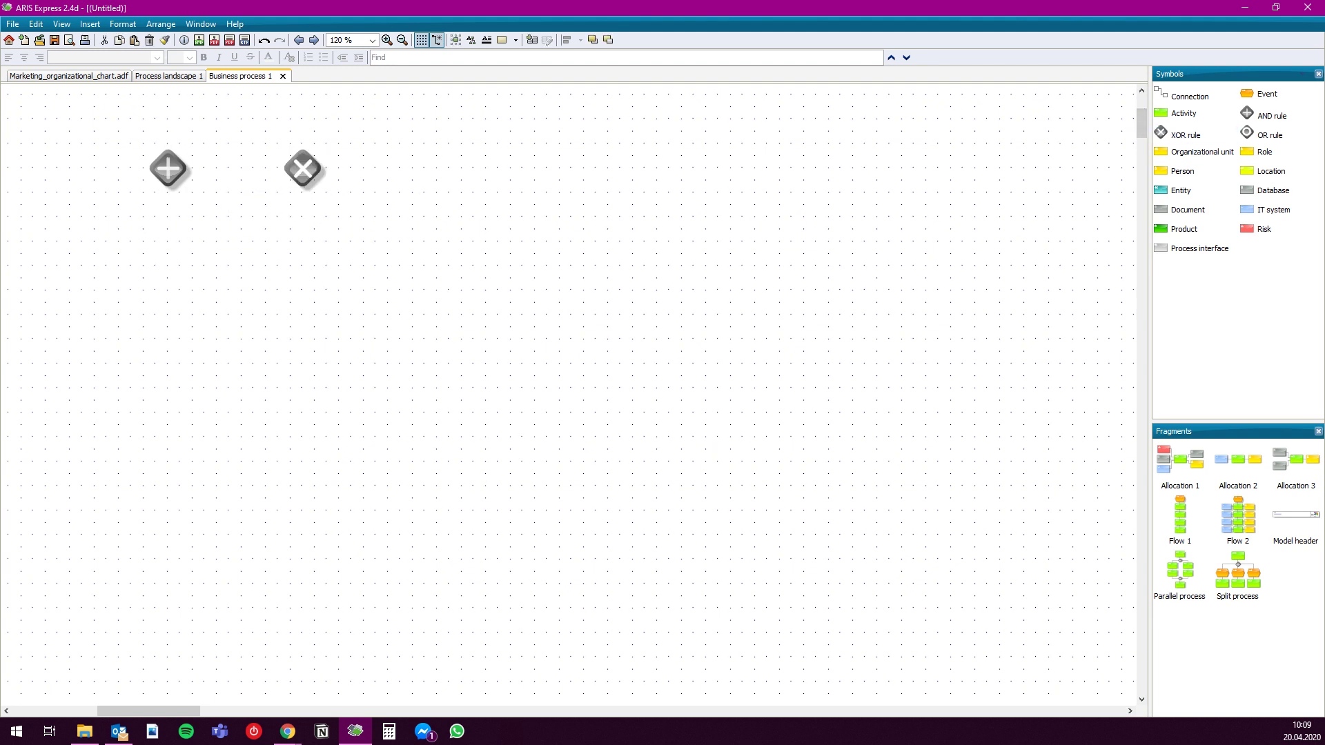
pyautogui.click(1269, 133)
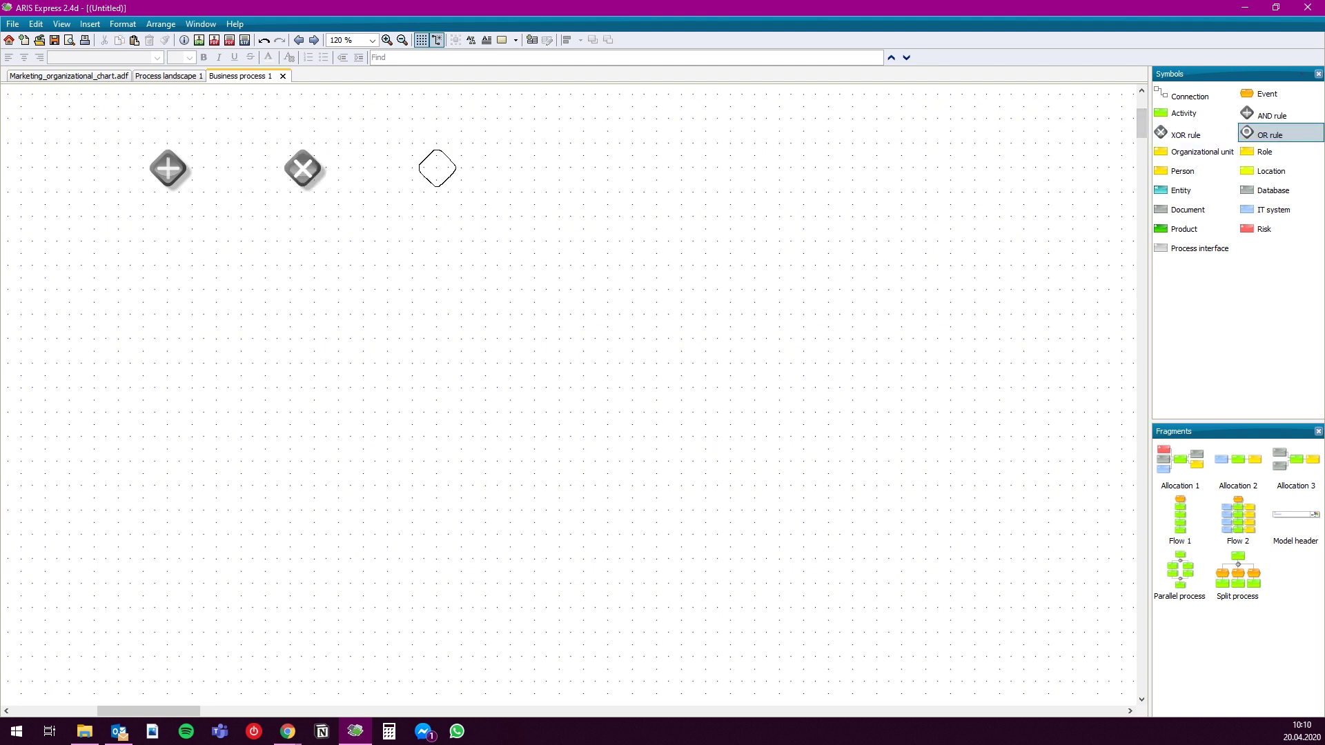
pyautogui.click(425, 167)
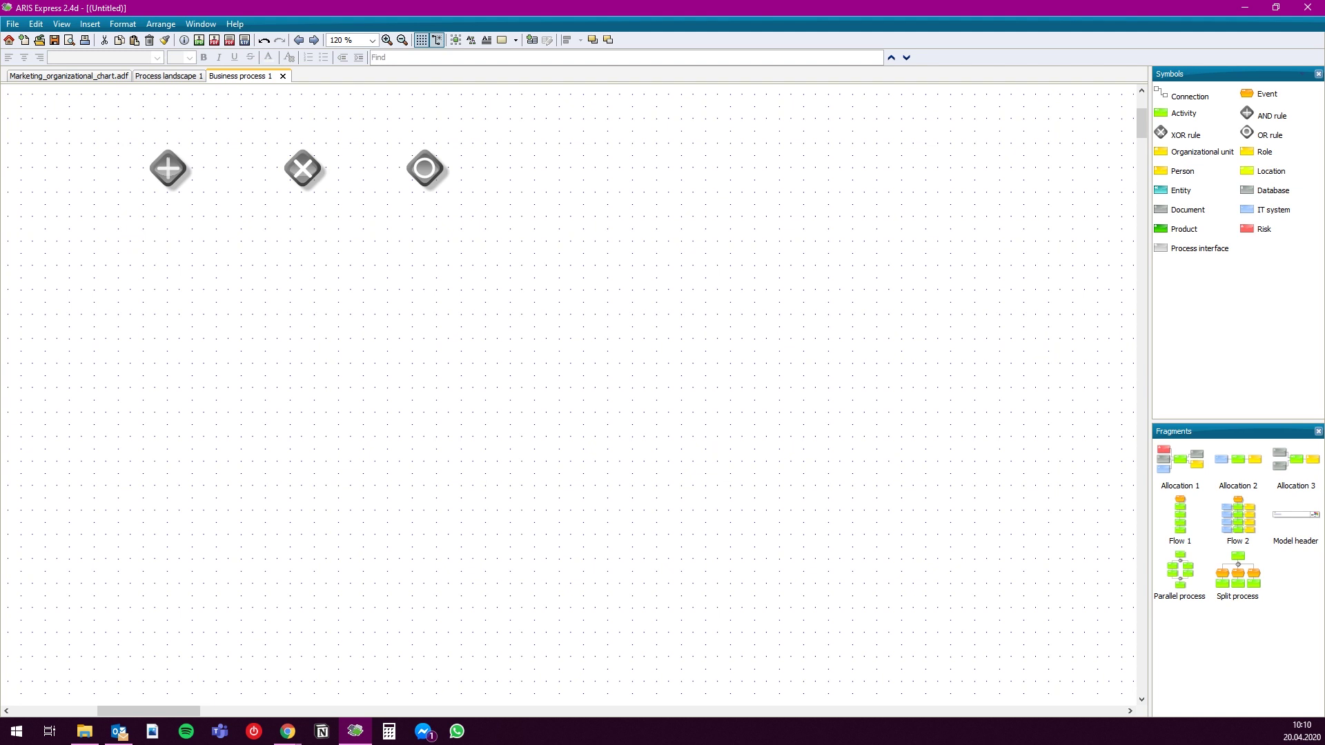
# Move the XOR and OR rules together far to the right, and shift the AND rule down and slightly right
pyautogui.moveTo(261, 113); pyautogui.dragTo(480, 219)
pyautogui.moveTo(425, 168); pyautogui.dragTo(975, 156)
pyautogui.moveTo(168, 167); pyautogui.dragTo(254, 302)
pyautogui.click(376, 294)
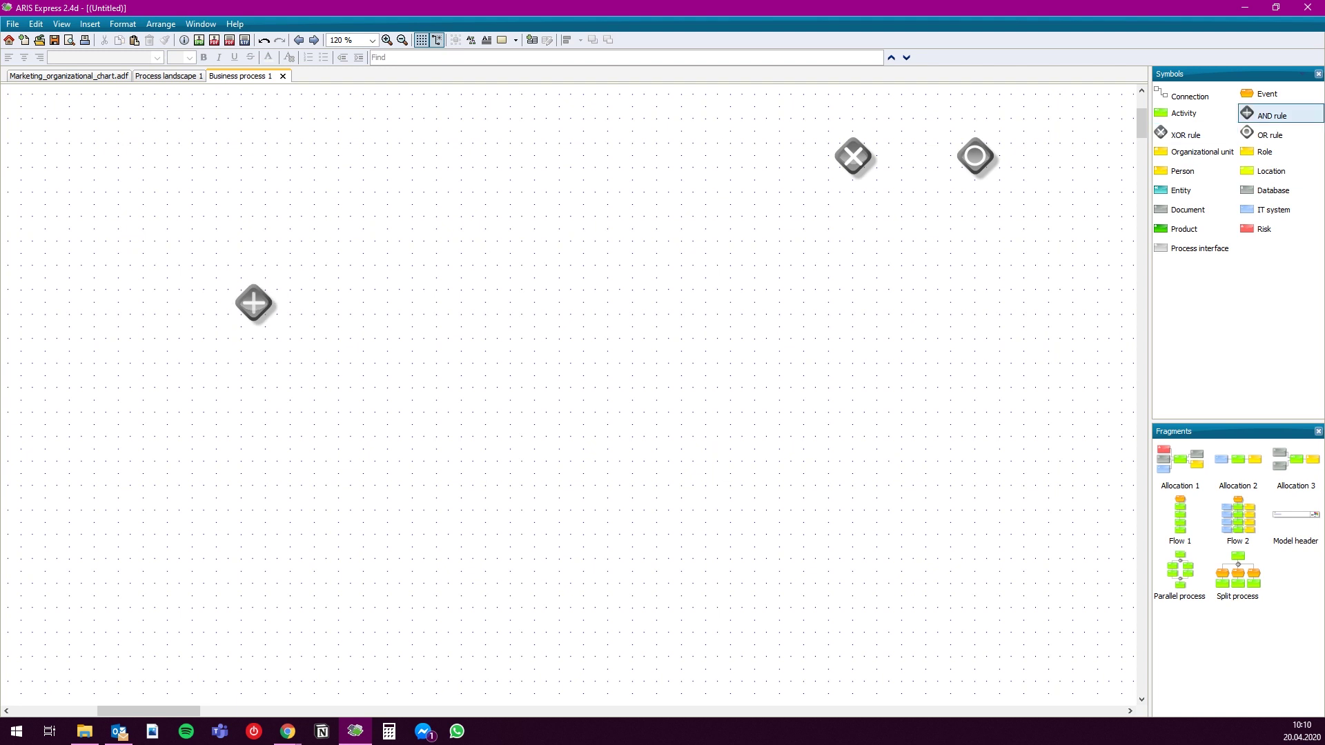
# Add an event named "Student wrote seminar paper" above and to the left of the AND rule
pyautogui.click(156, 205)
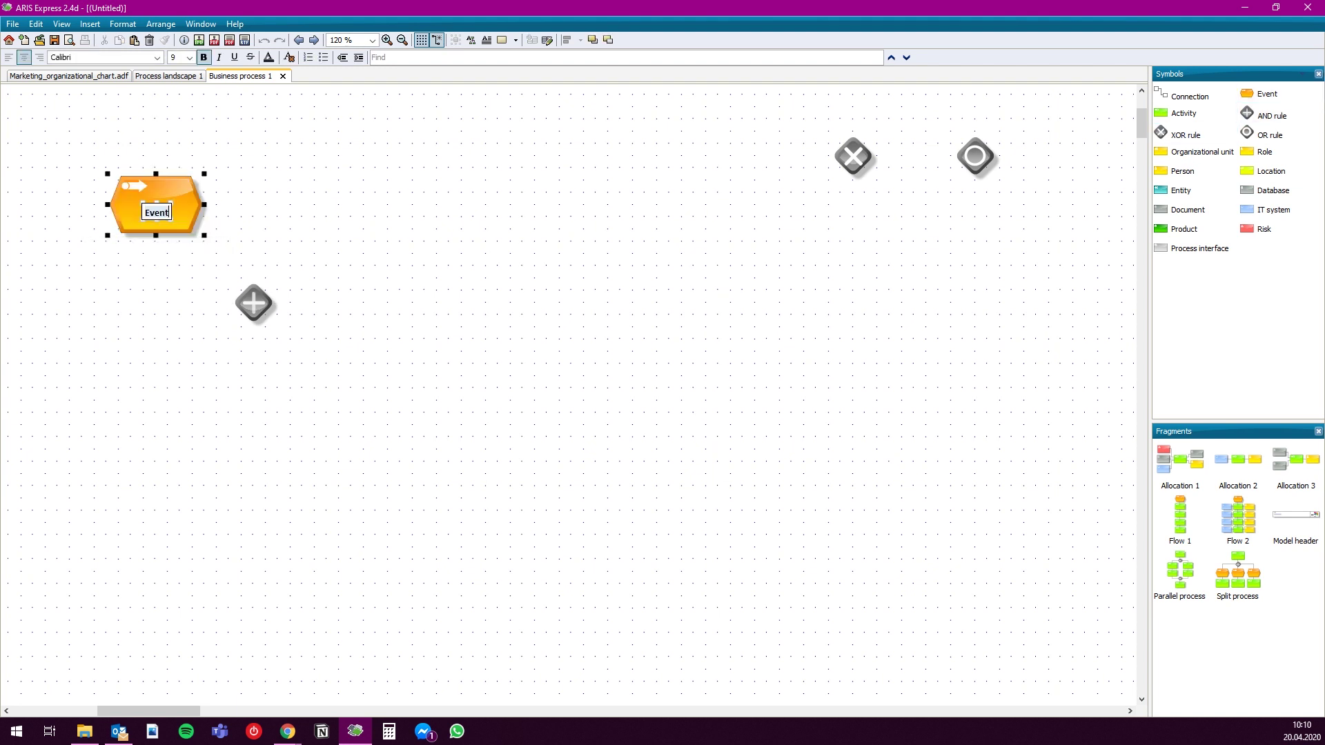
pyautogui.press('BackSpace')
pyautogui.press('BackSpace')
pyautogui.press('BackSpace')
pyautogui.press('BackSpace')
pyautogui.press('BackSpace')
pyautogui.write('Student wrote seminar paper')
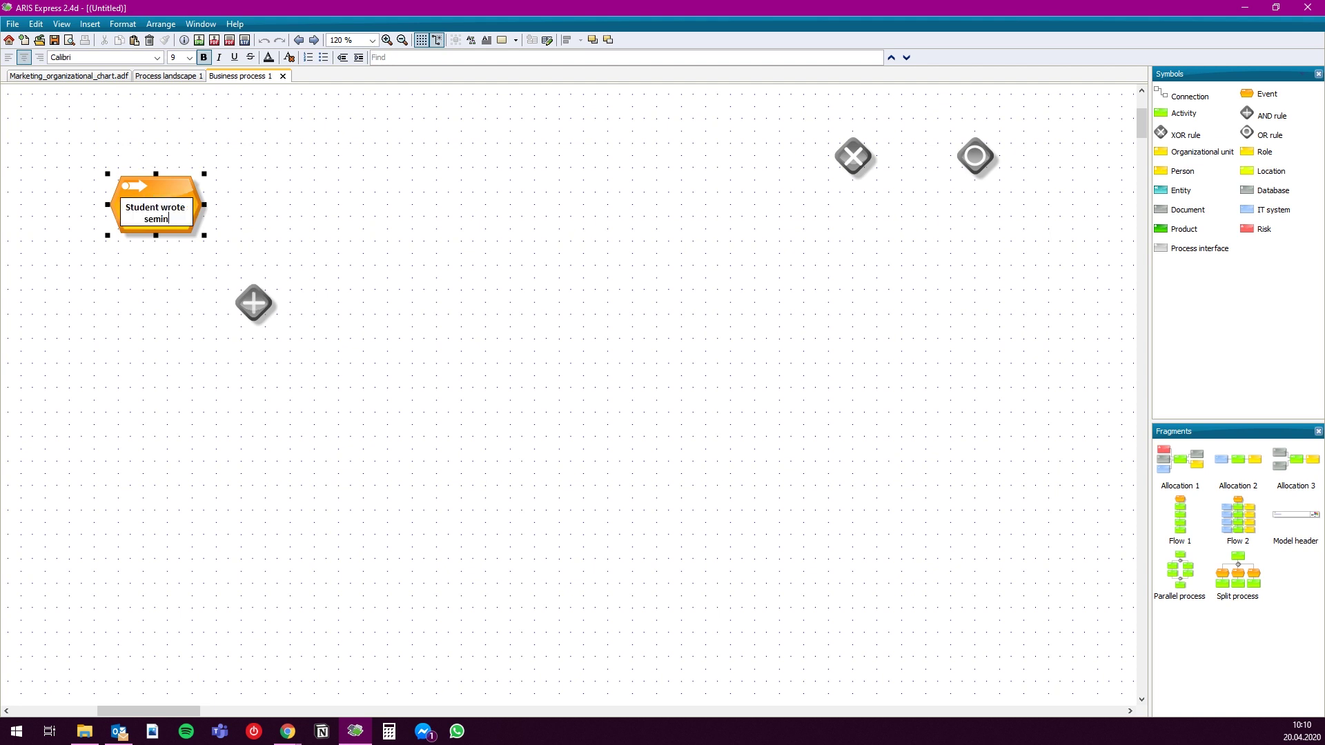
pyautogui.press('Return')
pyautogui.press('Escape')
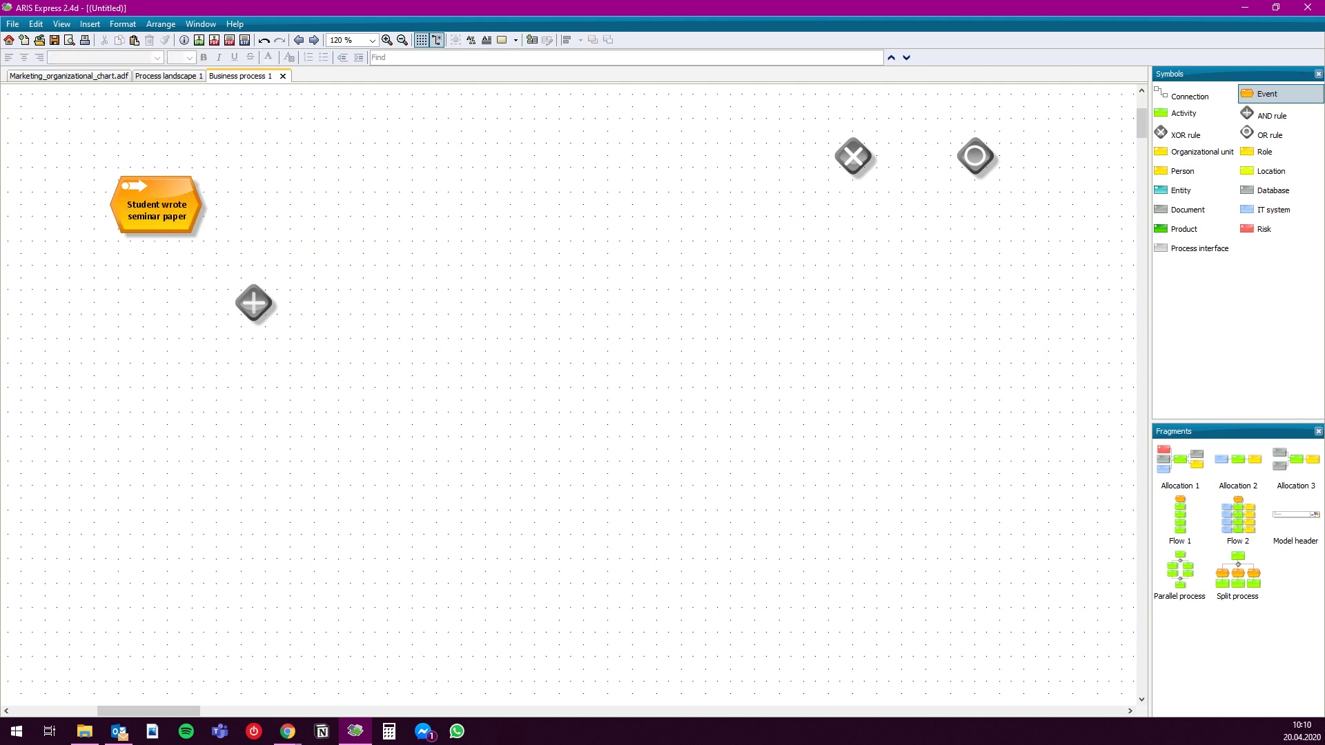
# Add an event named "Student passed test" above and to the right of the AND rule
pyautogui.click(328, 204)
pyautogui.write('Stu')
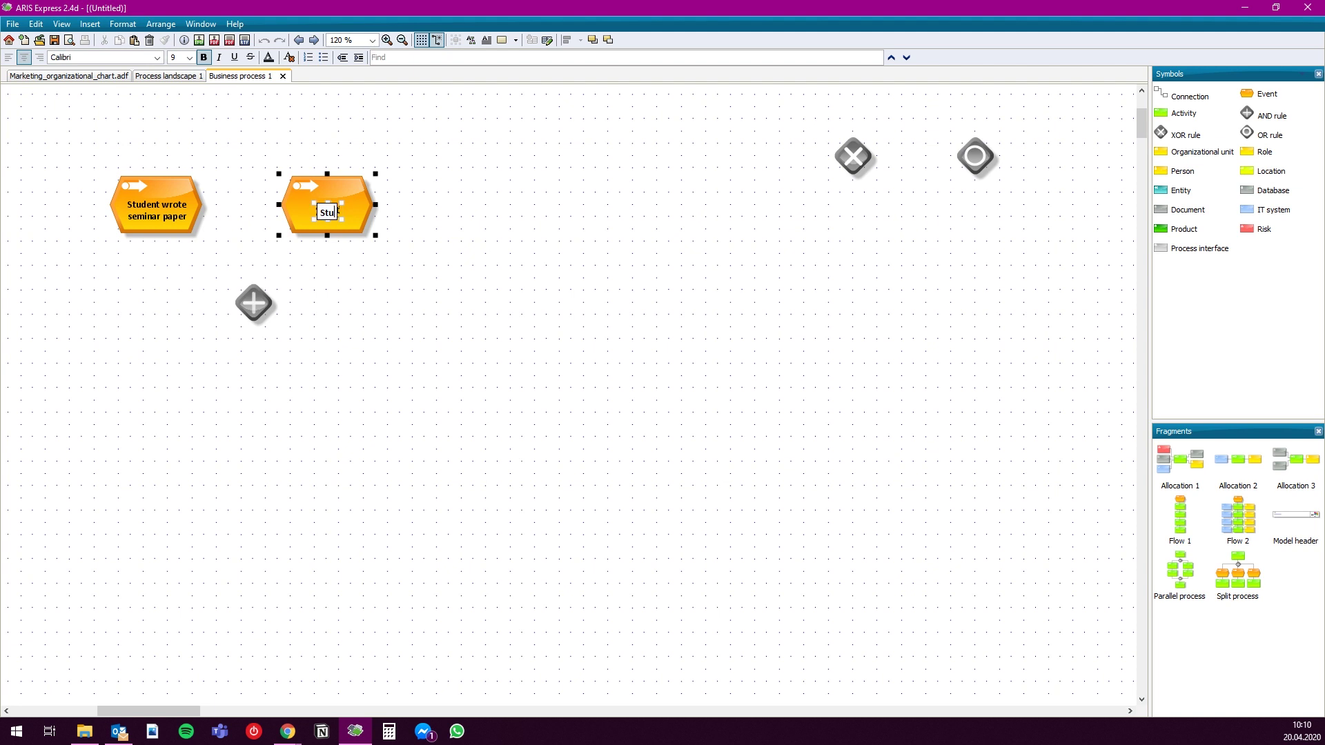
pyautogui.write('dent passed test')
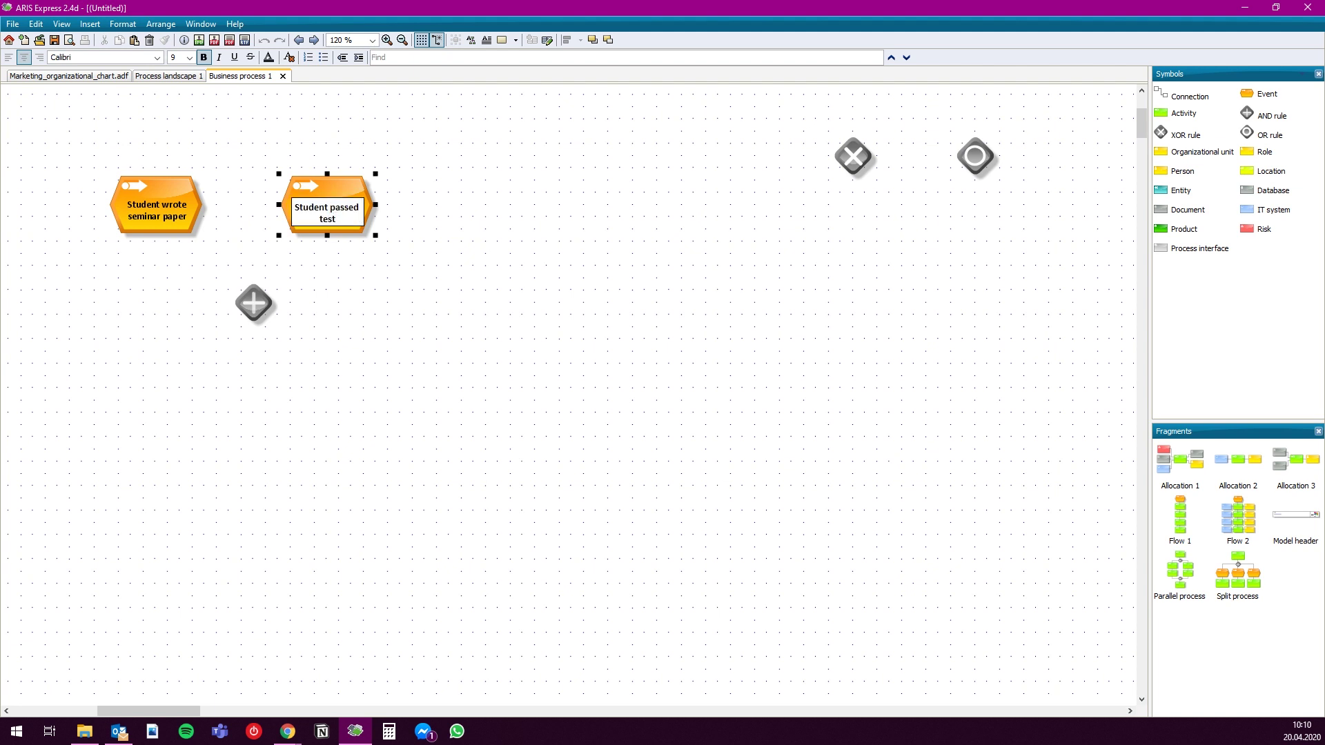
pyautogui.press('Return')
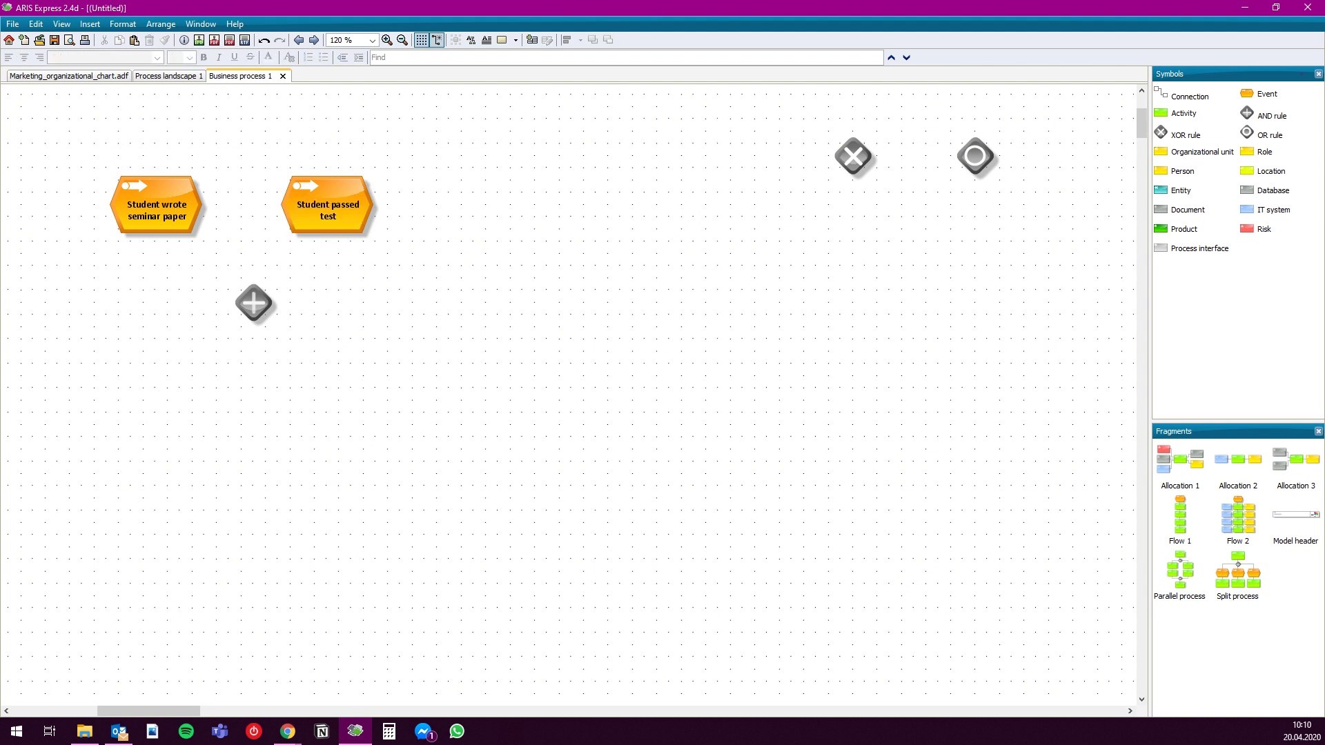
# Add an activity named "Entering grade into system" directly below the AND rule
pyautogui.click(1183, 113)
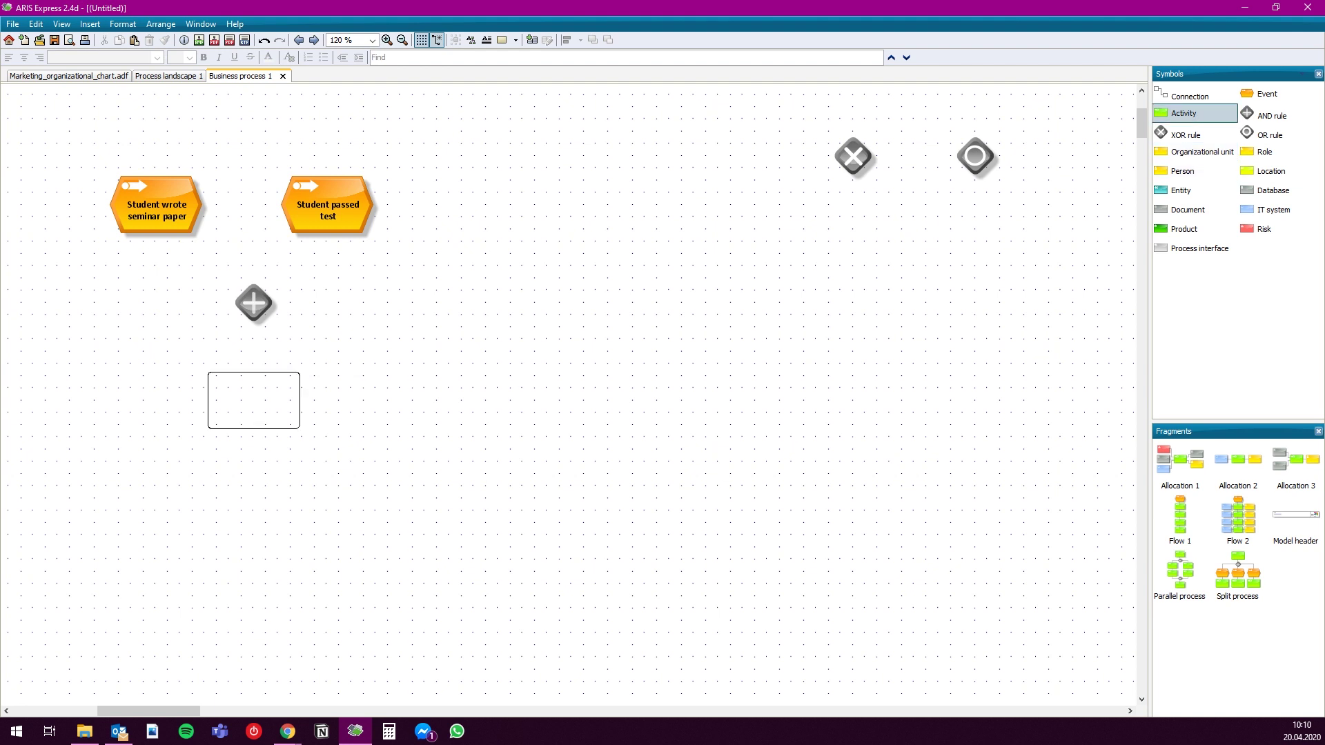
pyautogui.click(254, 400)
pyautogui.write('Ent')
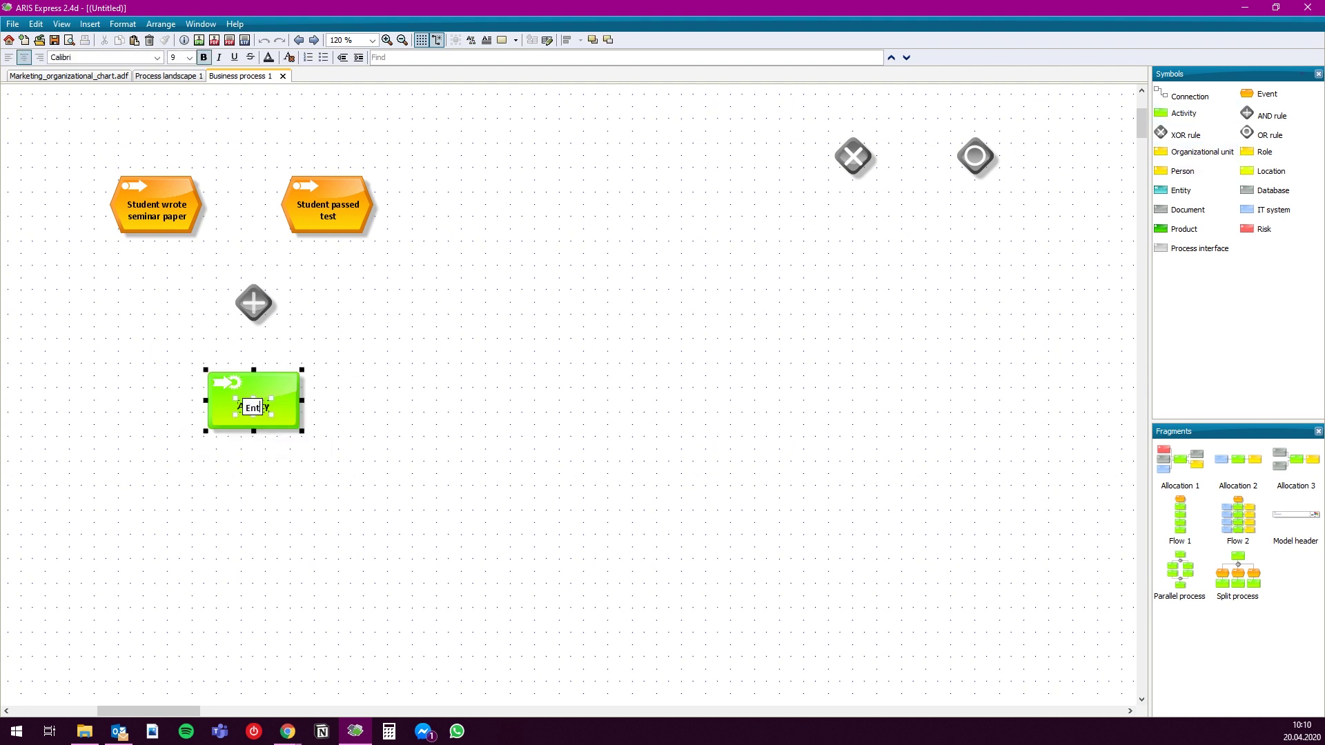
pyautogui.write('ering grade')
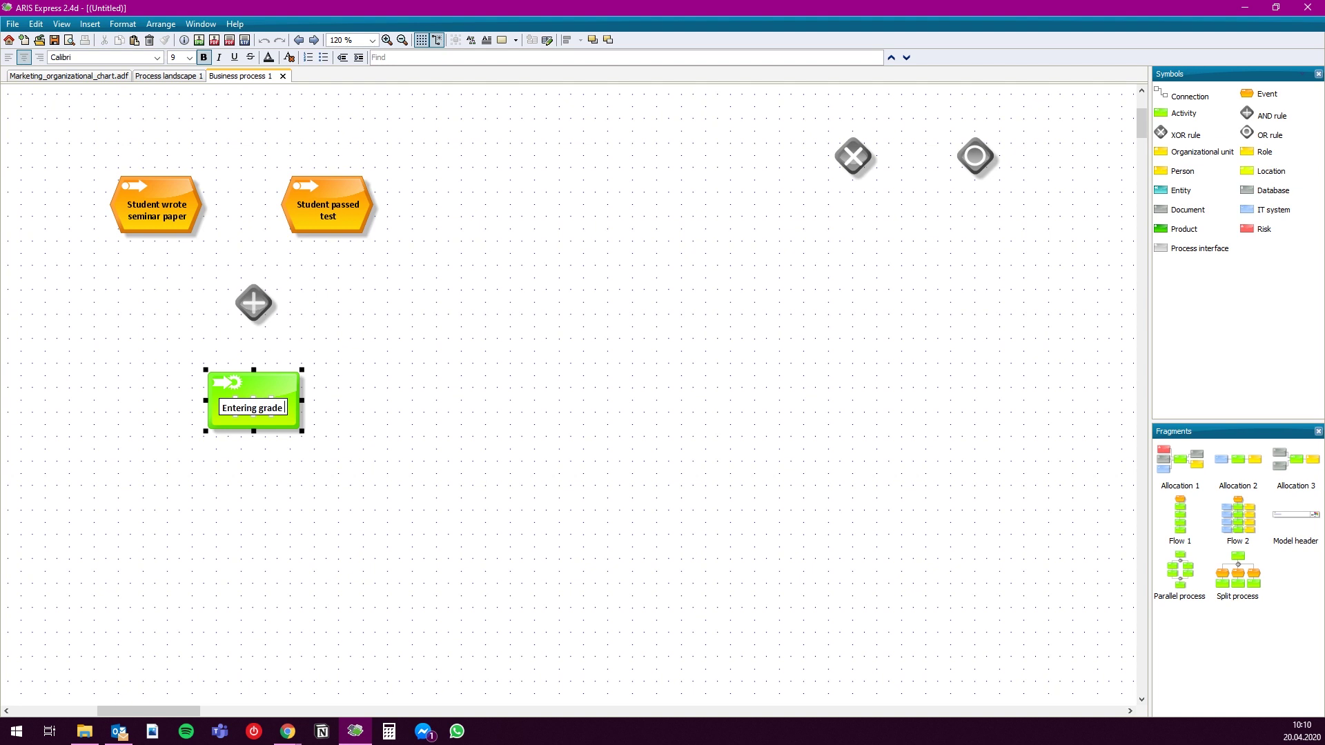
pyautogui.write(' into system')
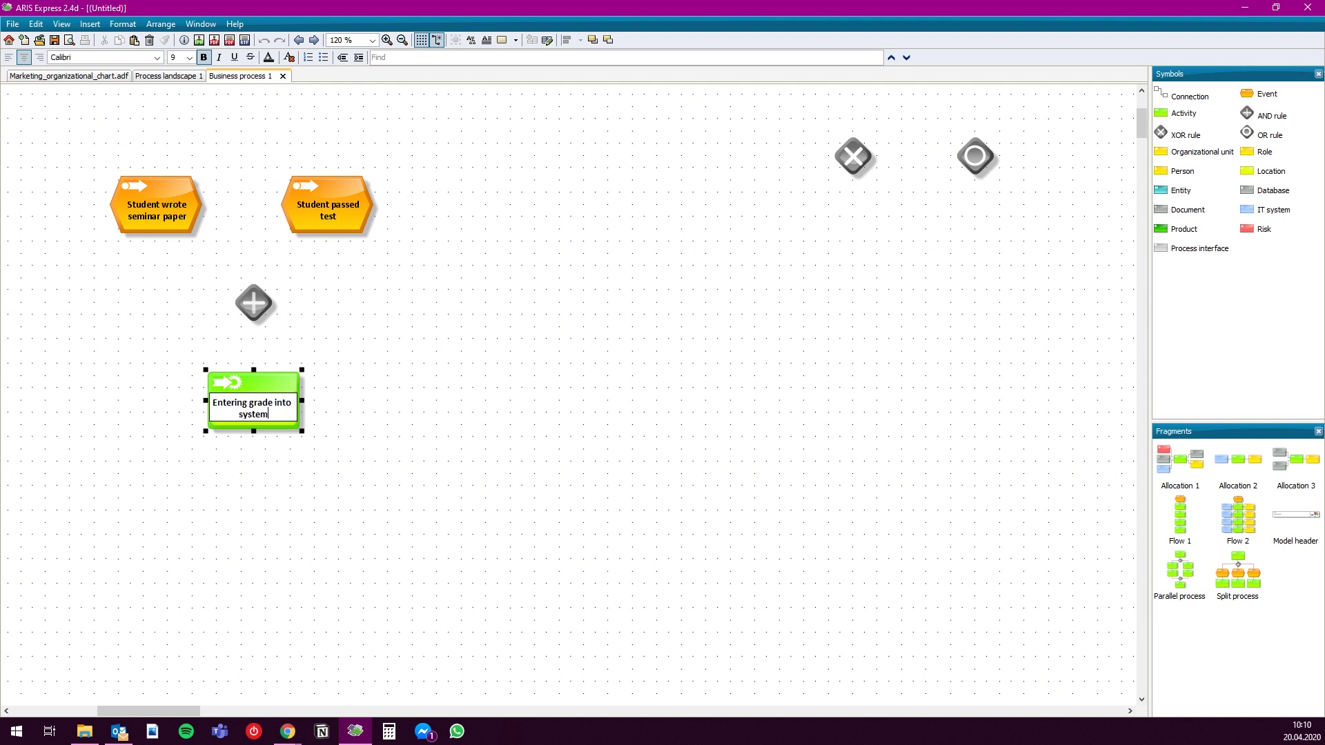
pyautogui.press('Return')
# Connect both student events to the AND rule, and connect the AND rule to "Entering grade into system"
pyautogui.click(157, 207)
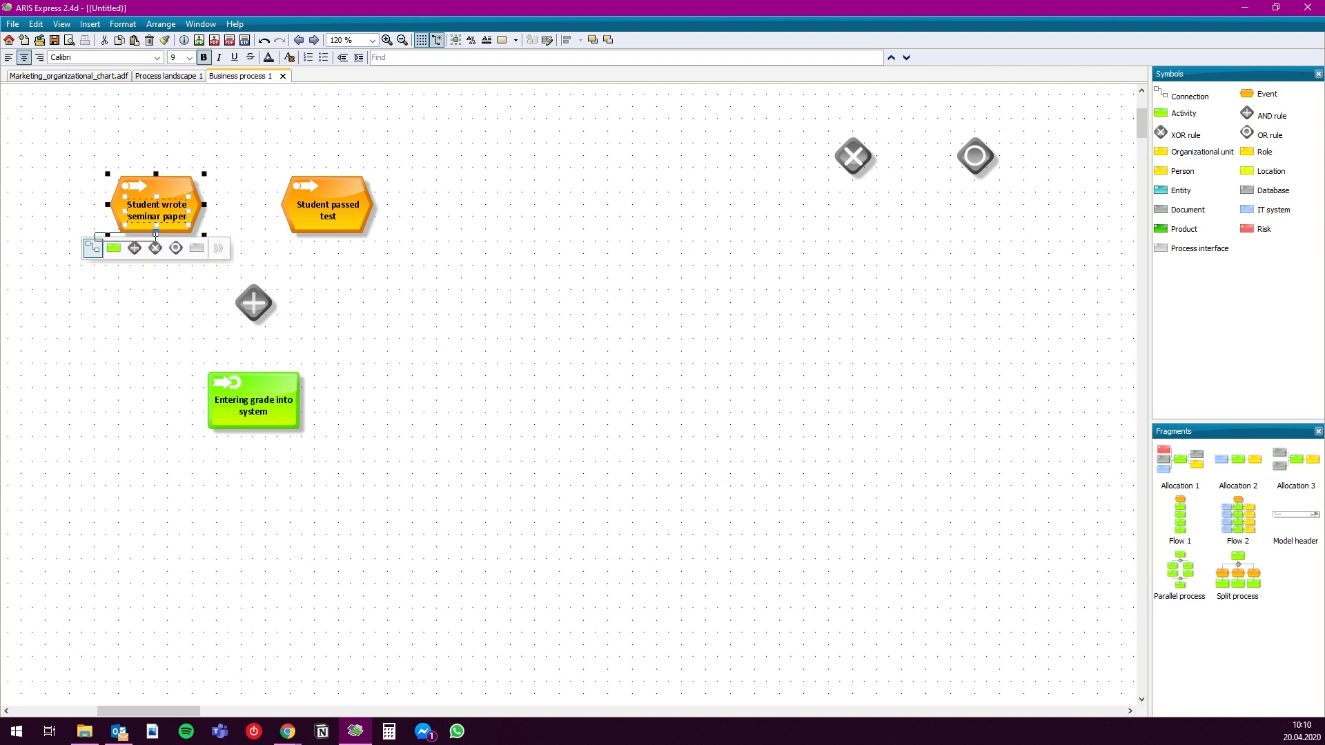
pyautogui.moveTo(157, 228); pyautogui.dragTo(253, 303)
pyautogui.click(328, 207)
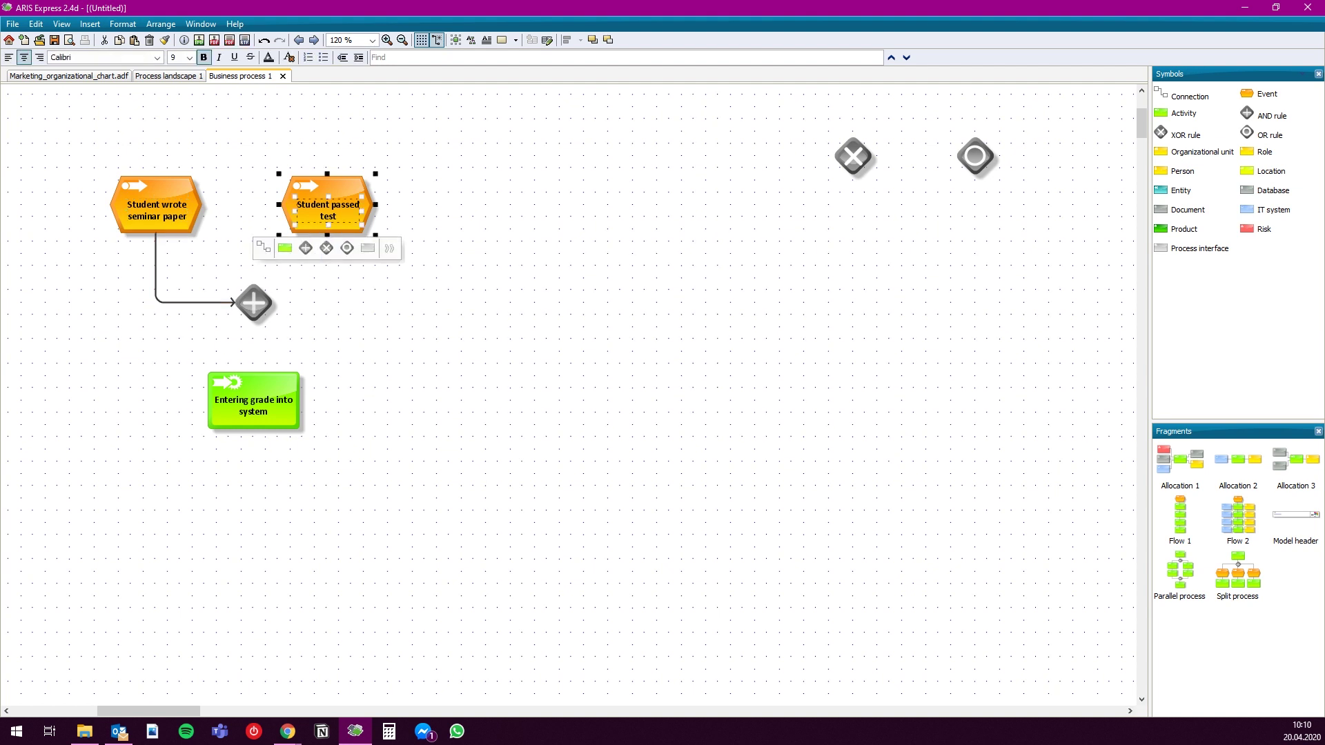
pyautogui.moveTo(327, 232)
pyautogui.mouseDown()
pyautogui.moveTo(274, 302)
pyautogui.moveTo(253, 376)
pyautogui.mouseUp()
pyautogui.click(253, 303)
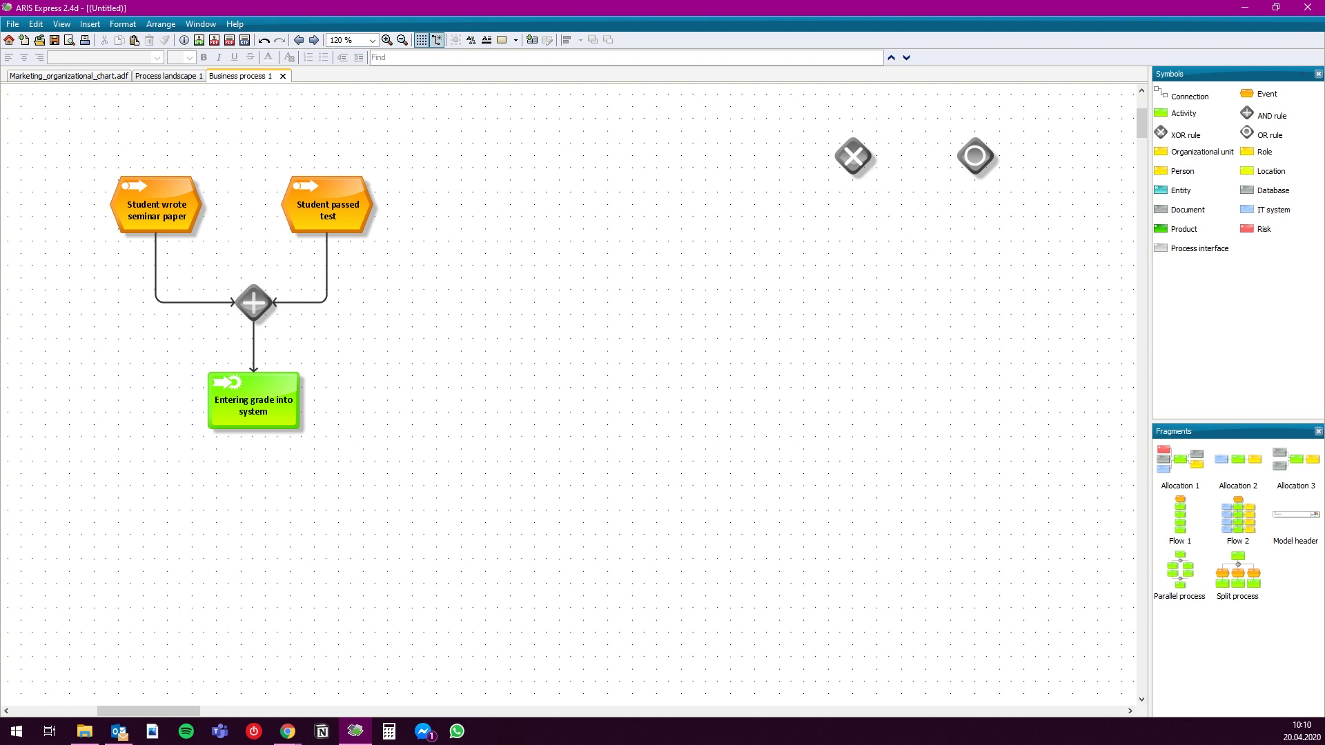
# Move the XOR rule level with the AND rule and add an activity named "Customer ordering goods" above it
pyautogui.moveTo(853, 157); pyautogui.dragTo(609, 303)
pyautogui.moveTo(1183, 113); pyautogui.dragTo(609, 205)
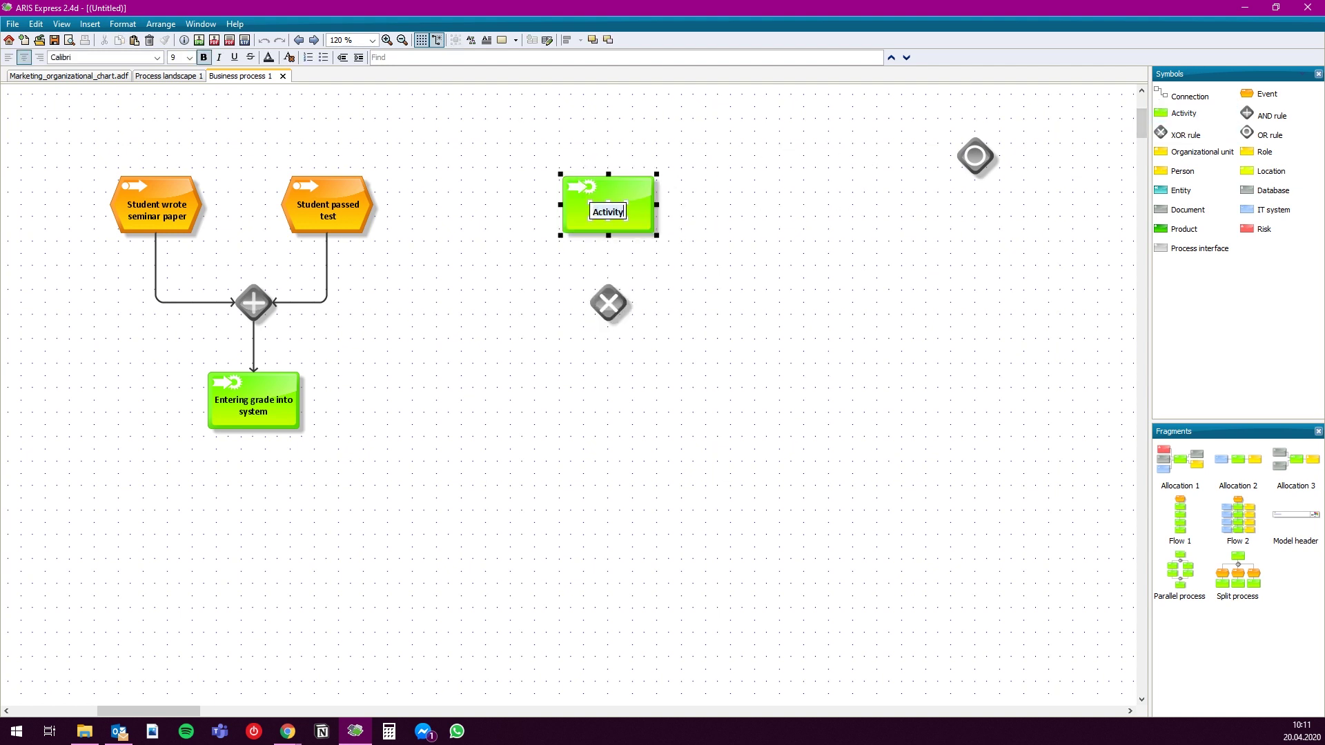
pyautogui.write('Customer ordering ')
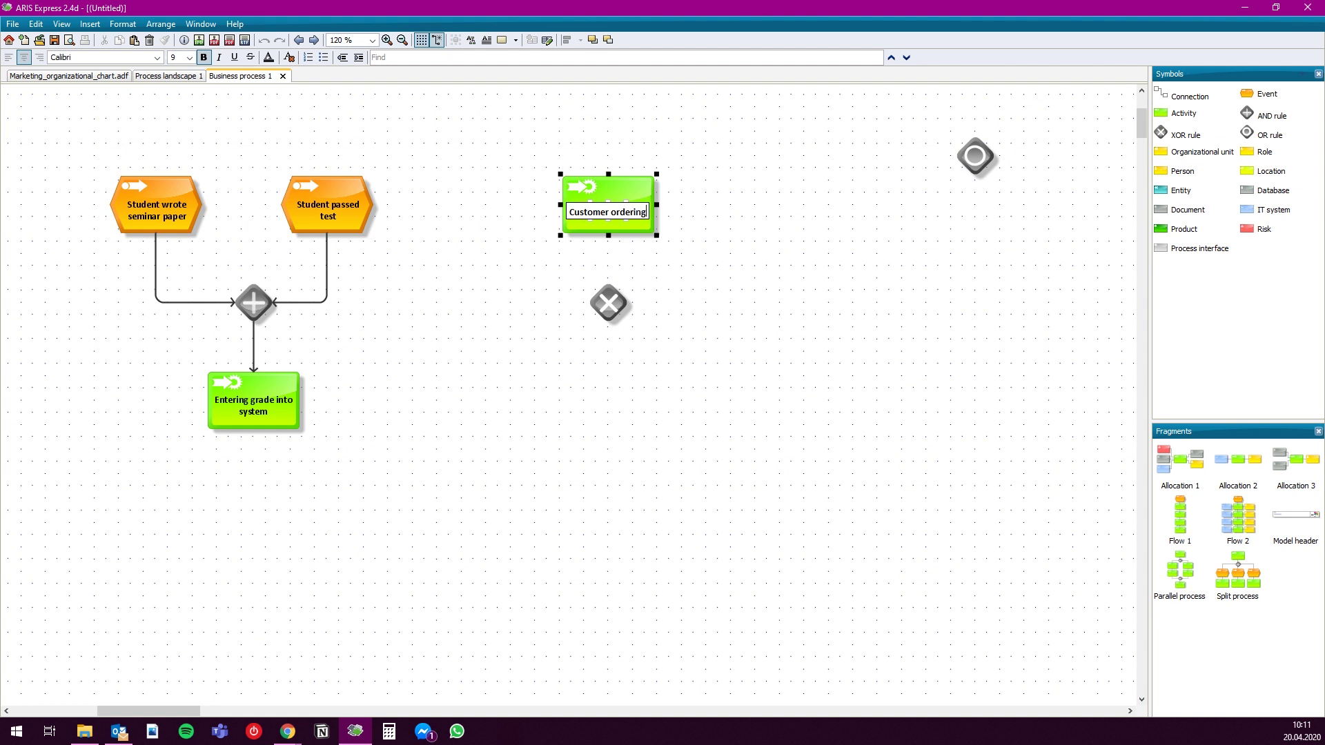
pyautogui.write('goods')
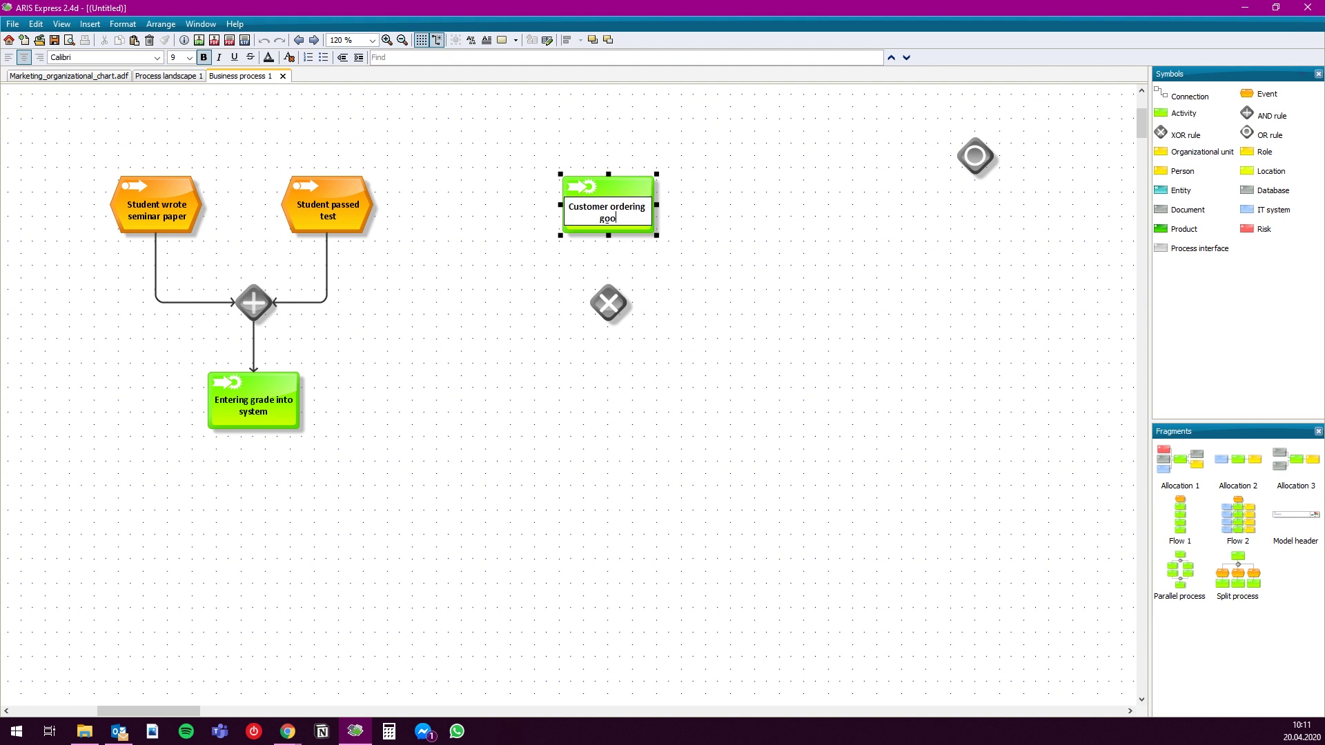
pyautogui.press('Return')
# Connect the "Customer ordering goods" activity from its lower edge to the XOR rule
pyautogui.click(608, 214)
pyautogui.click(545, 249)
pyautogui.moveTo(608, 234); pyautogui.dragTo(608, 290)
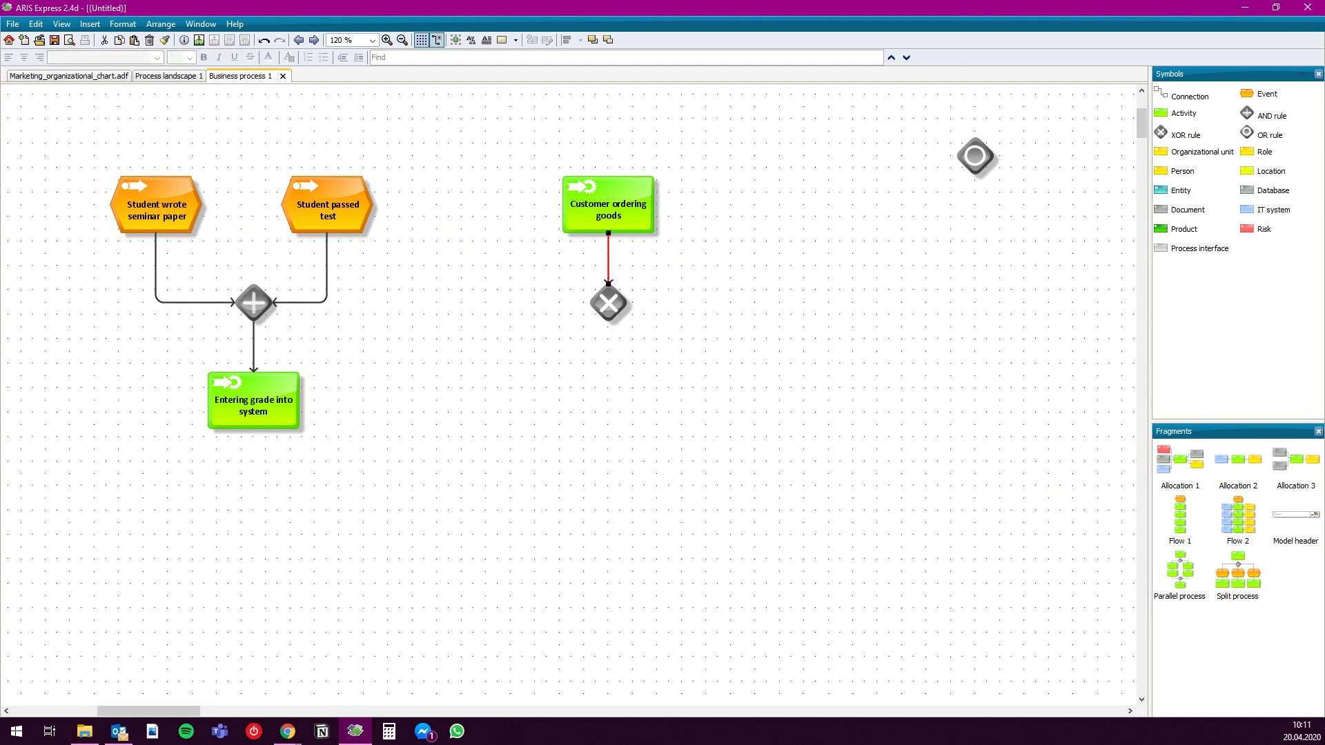
pyautogui.click(697, 290)
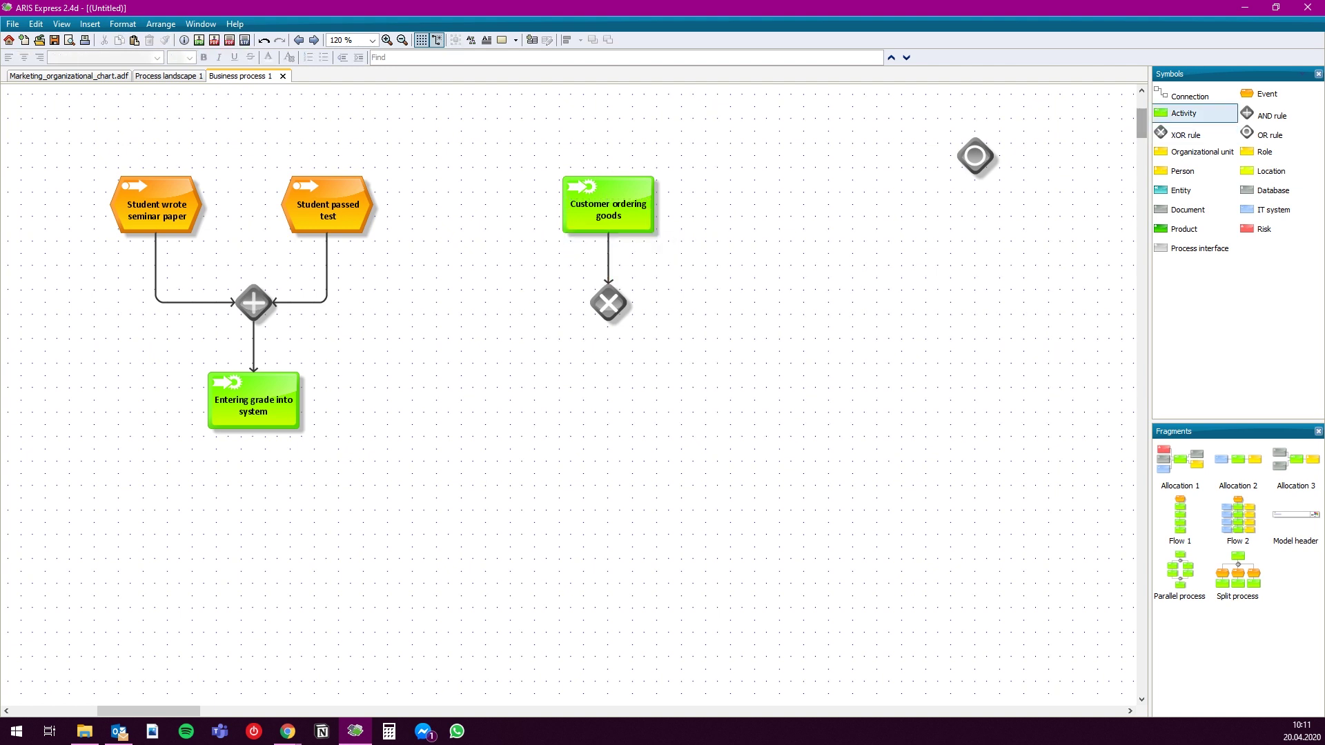
# Add an event named "CARD payment" below and to the left of the XOR rule
pyautogui.click(1267, 94)
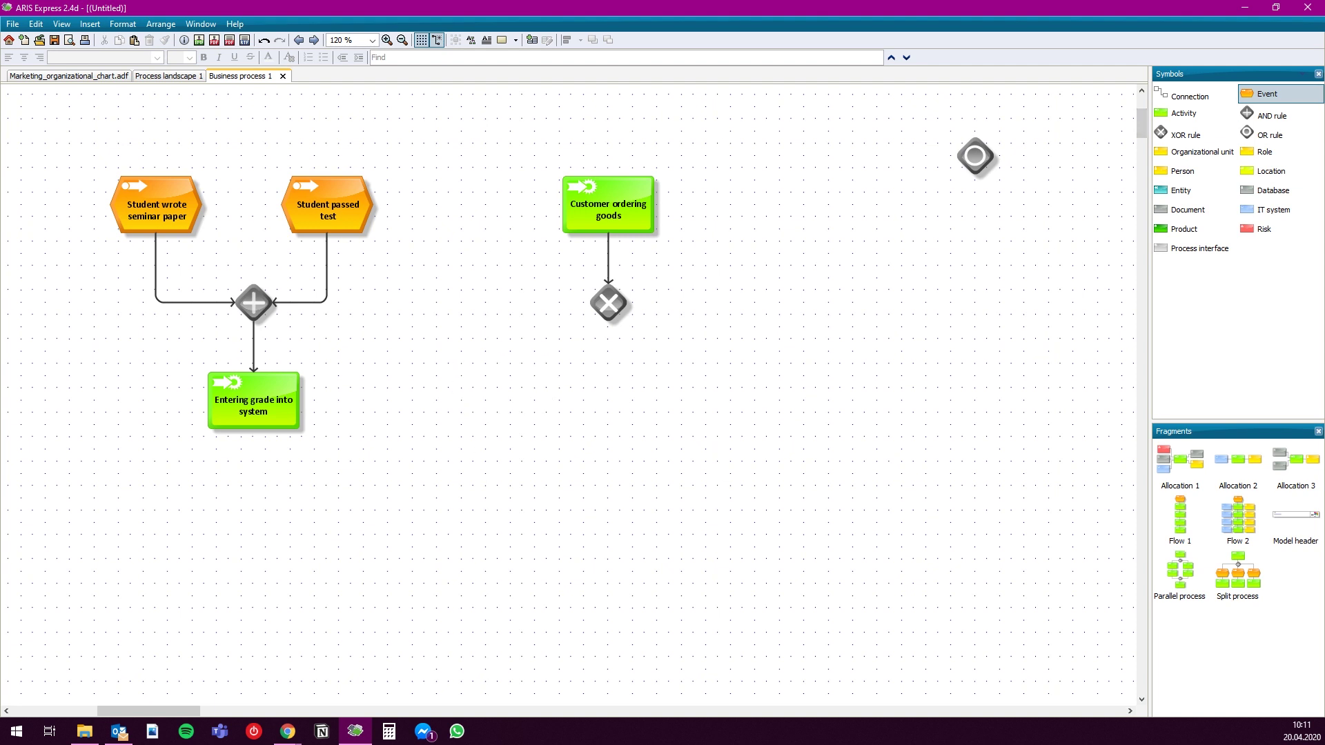
pyautogui.click(498, 400)
pyautogui.write('CARD pa')
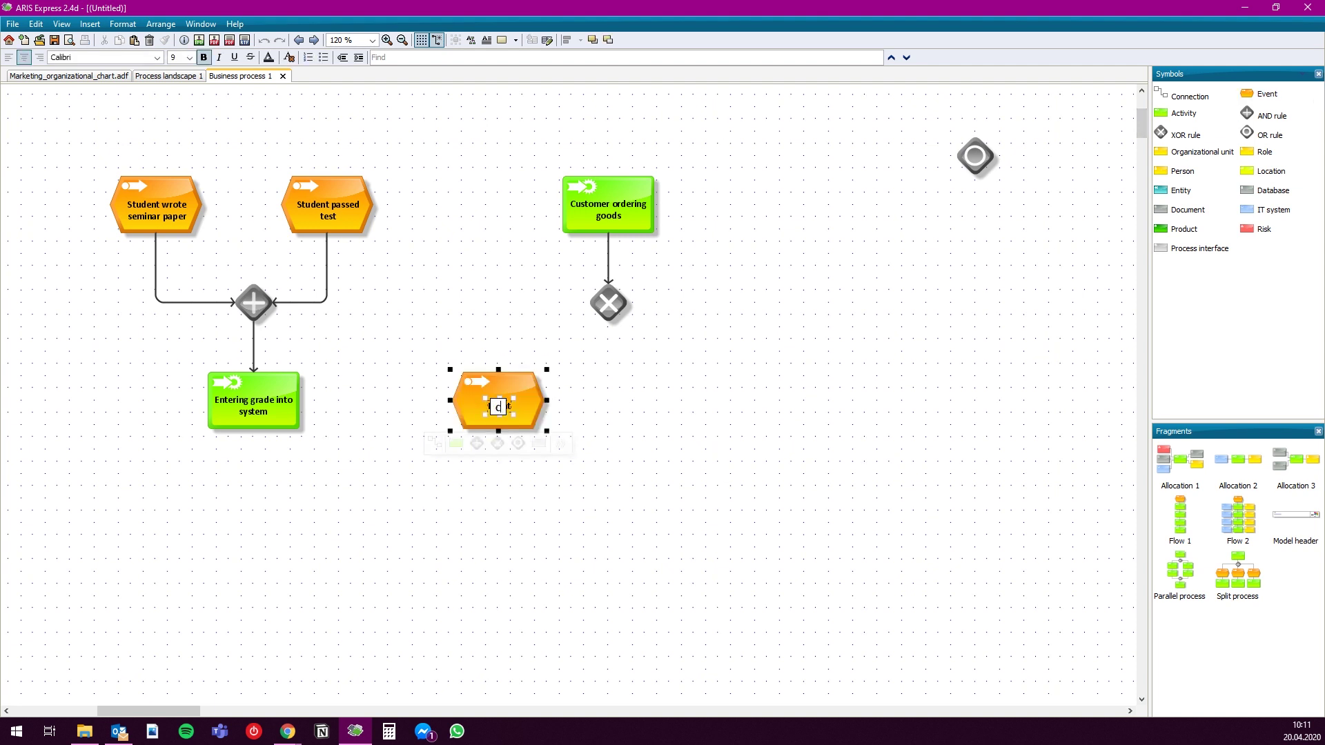
pyautogui.write('yment')
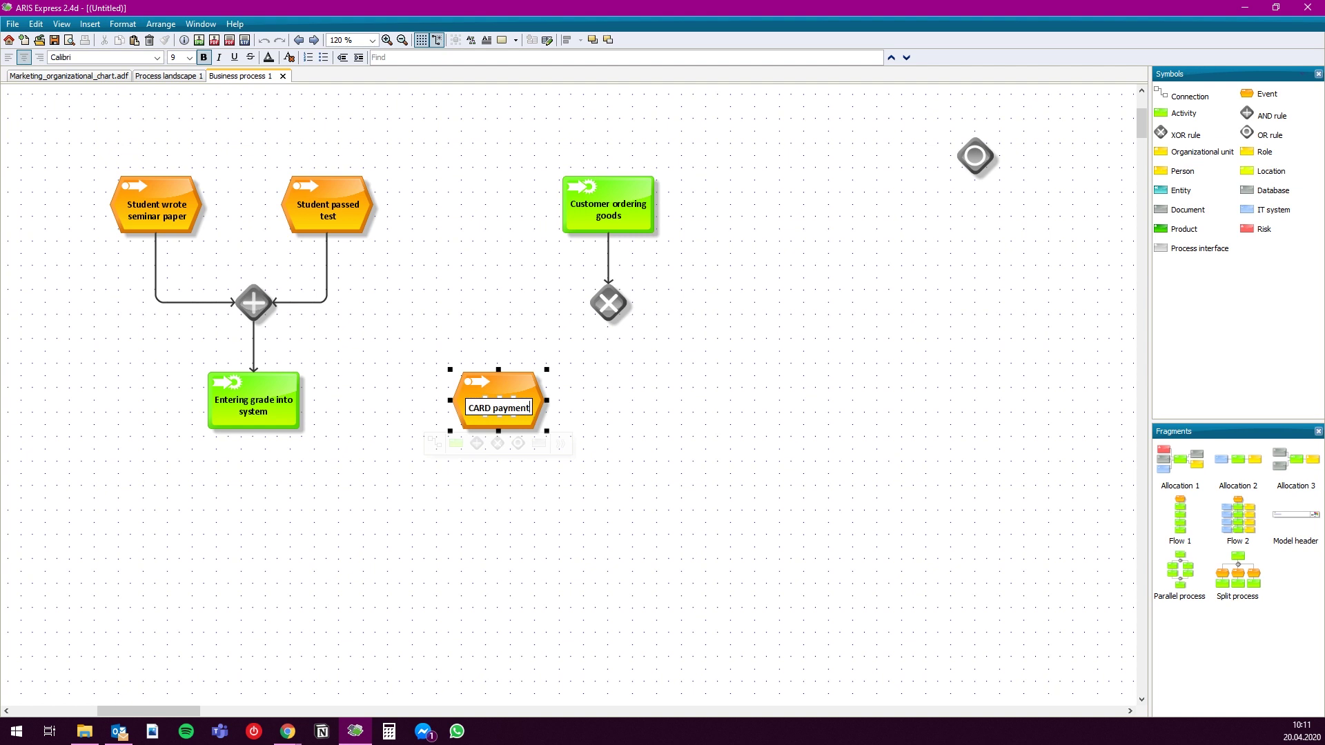
pyautogui.press('Return')
# Add an event named "CASH payment" below and to the right of the XOR rule, level with "CARD payment"
pyautogui.click(1266, 94)
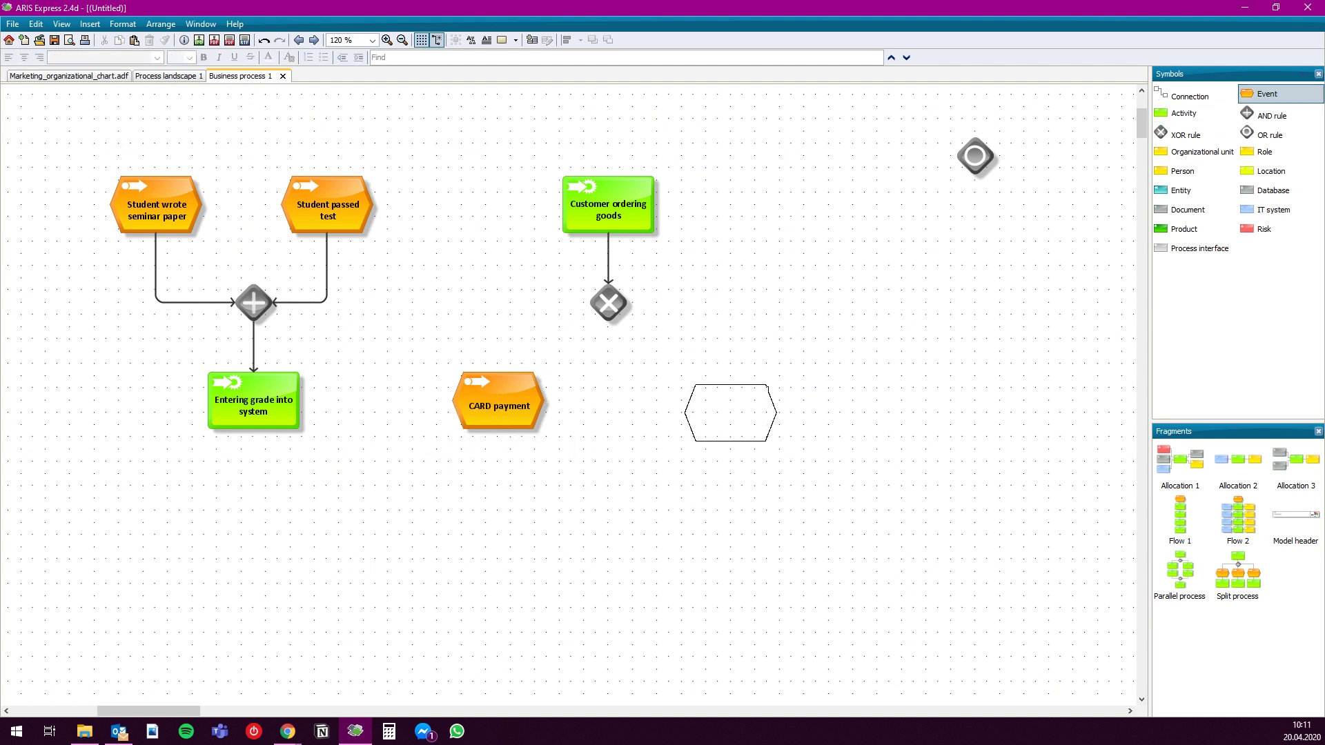
pyautogui.click(706, 400)
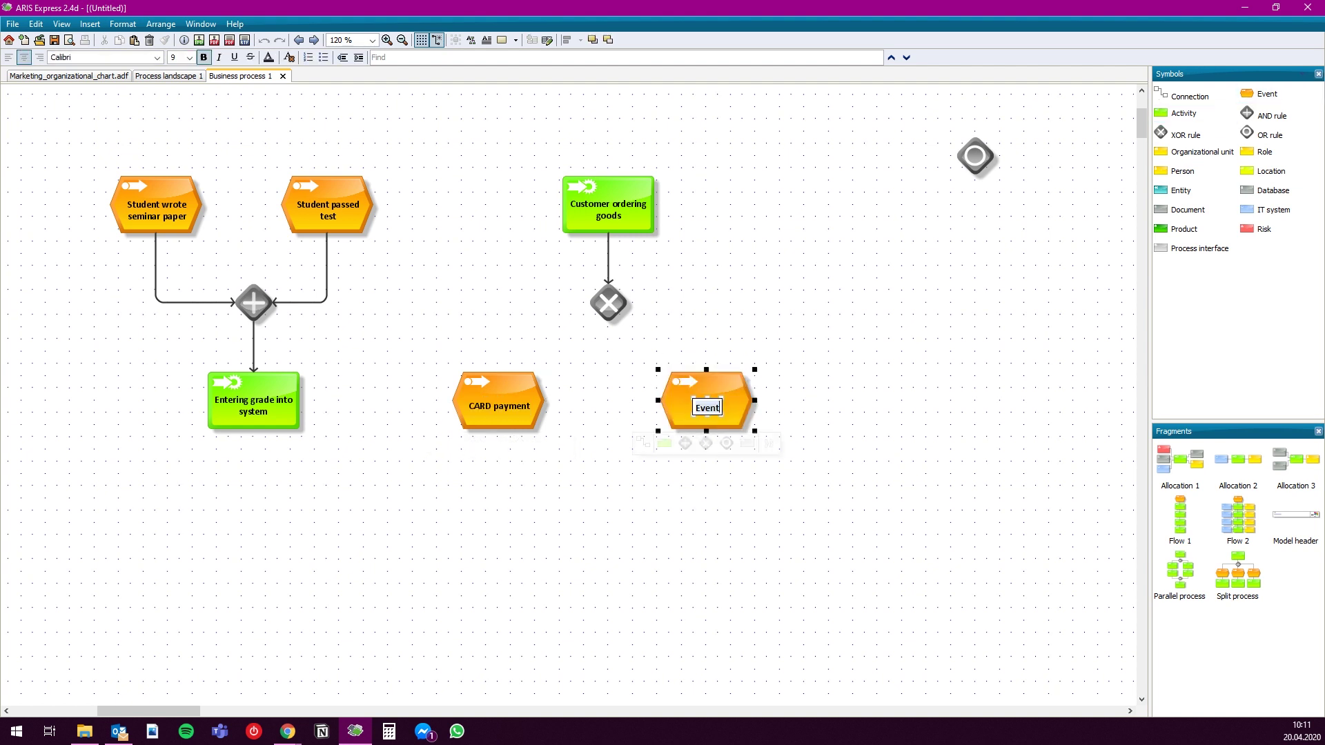
pyautogui.write('d')
pyautogui.press('BackSpace')
pyautogui.write('CASH payment')
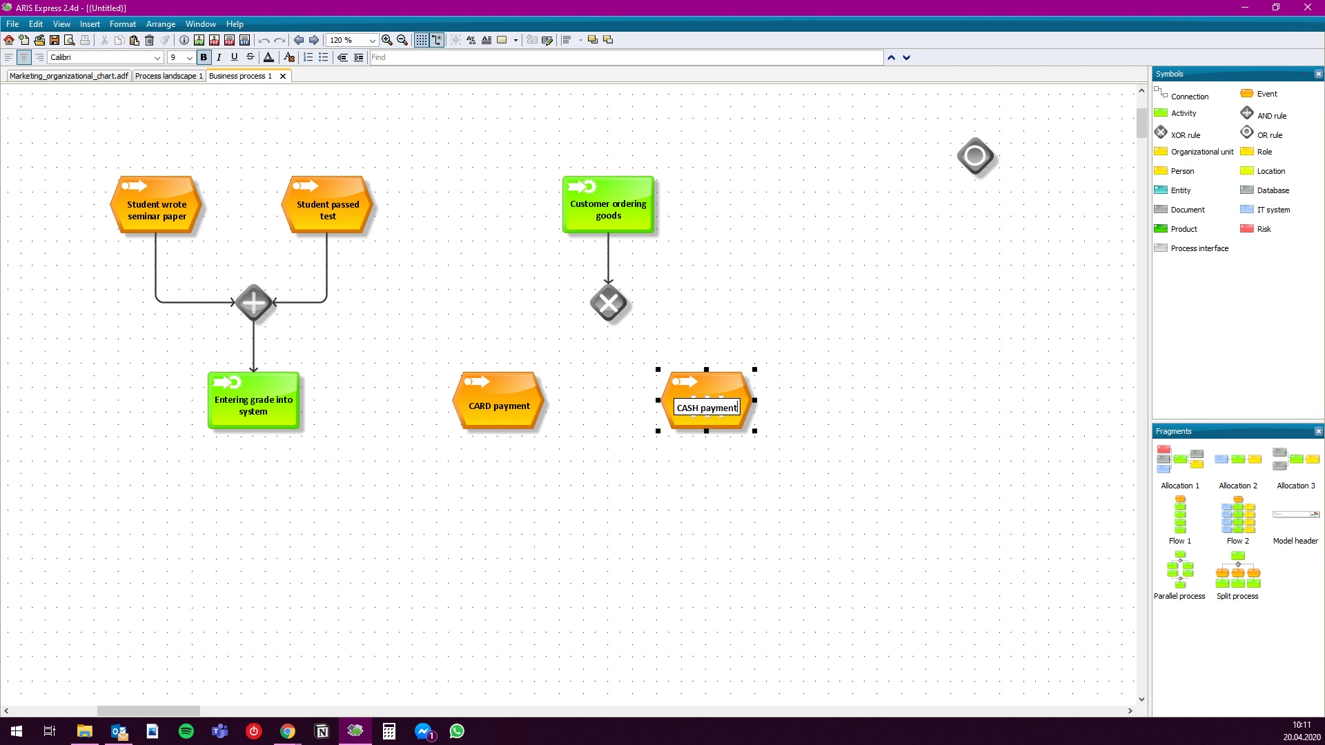
pyautogui.click(679, 338)
# Connect the XOR rule to both the "CARD payment" and "CASH payment" events
pyautogui.click(608, 303)
pyautogui.click(545, 336)
pyautogui.click(498, 376)
pyautogui.click(608, 303)
pyautogui.click(545, 336)
pyautogui.click(706, 375)
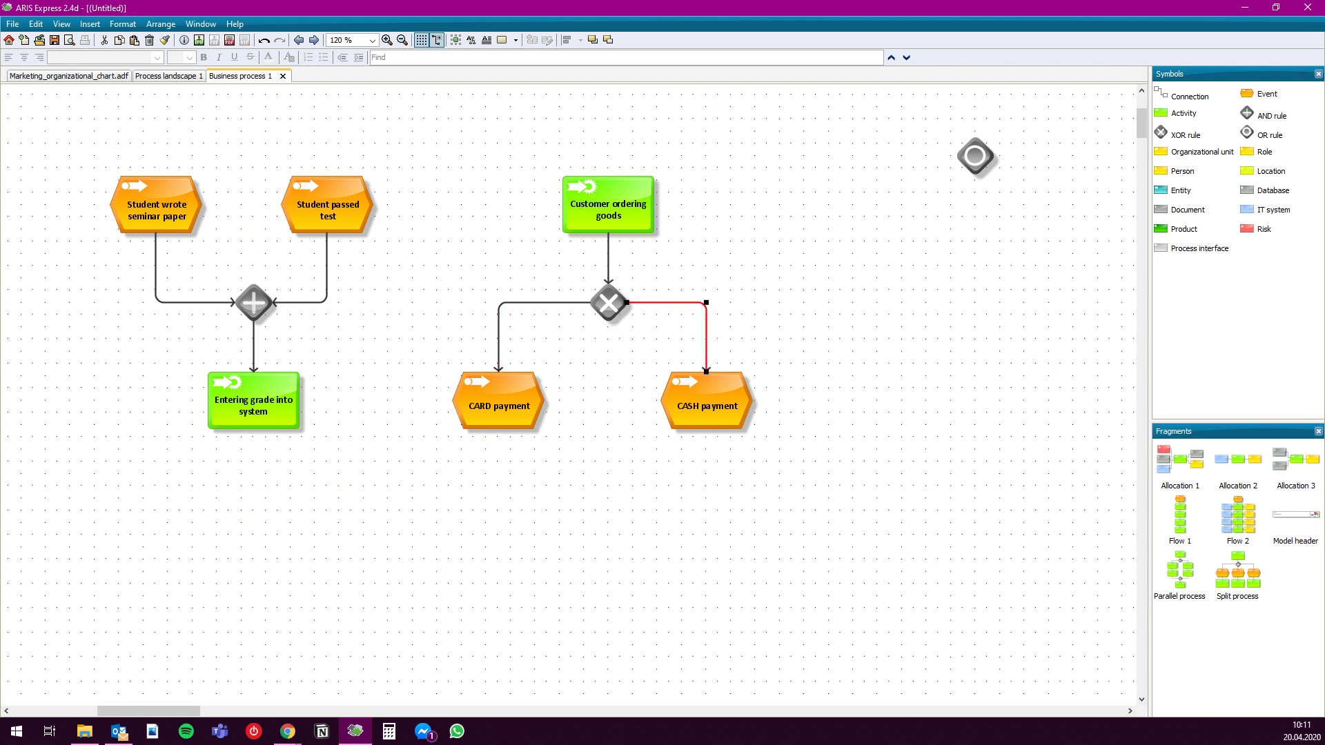
# Move the OR rule level with the XOR rule and add an activity named "Customer is ordering glasses" above it
pyautogui.moveTo(975, 156); pyautogui.dragTo(939, 301)
pyautogui.click(1183, 112)
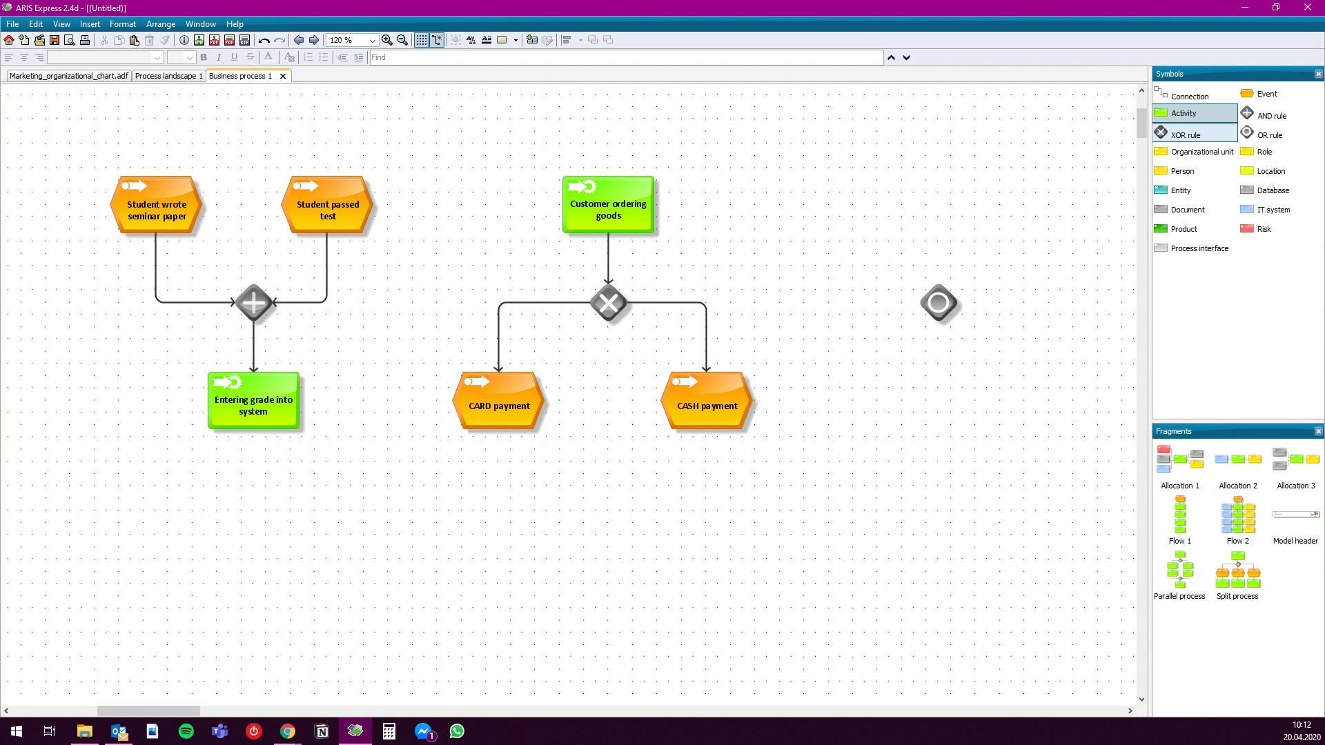
pyautogui.click(926, 205)
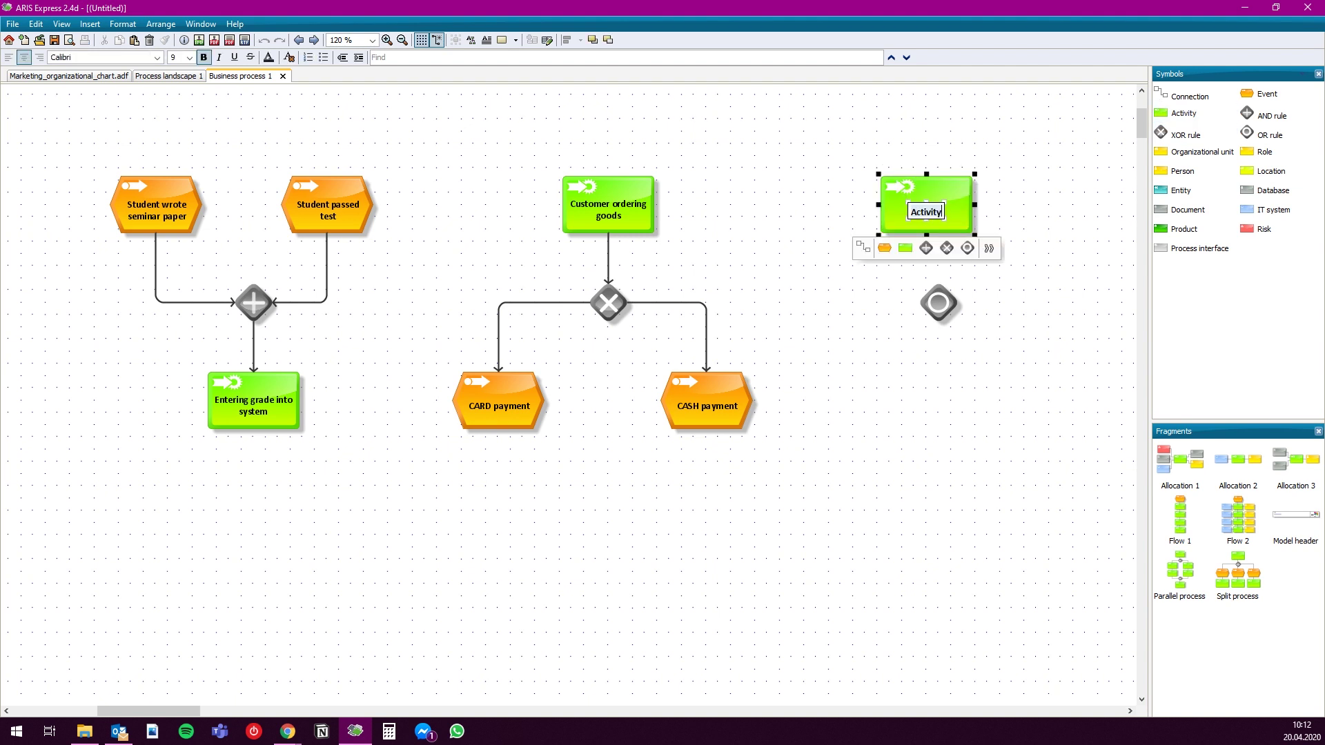
pyautogui.write('Customer is o')
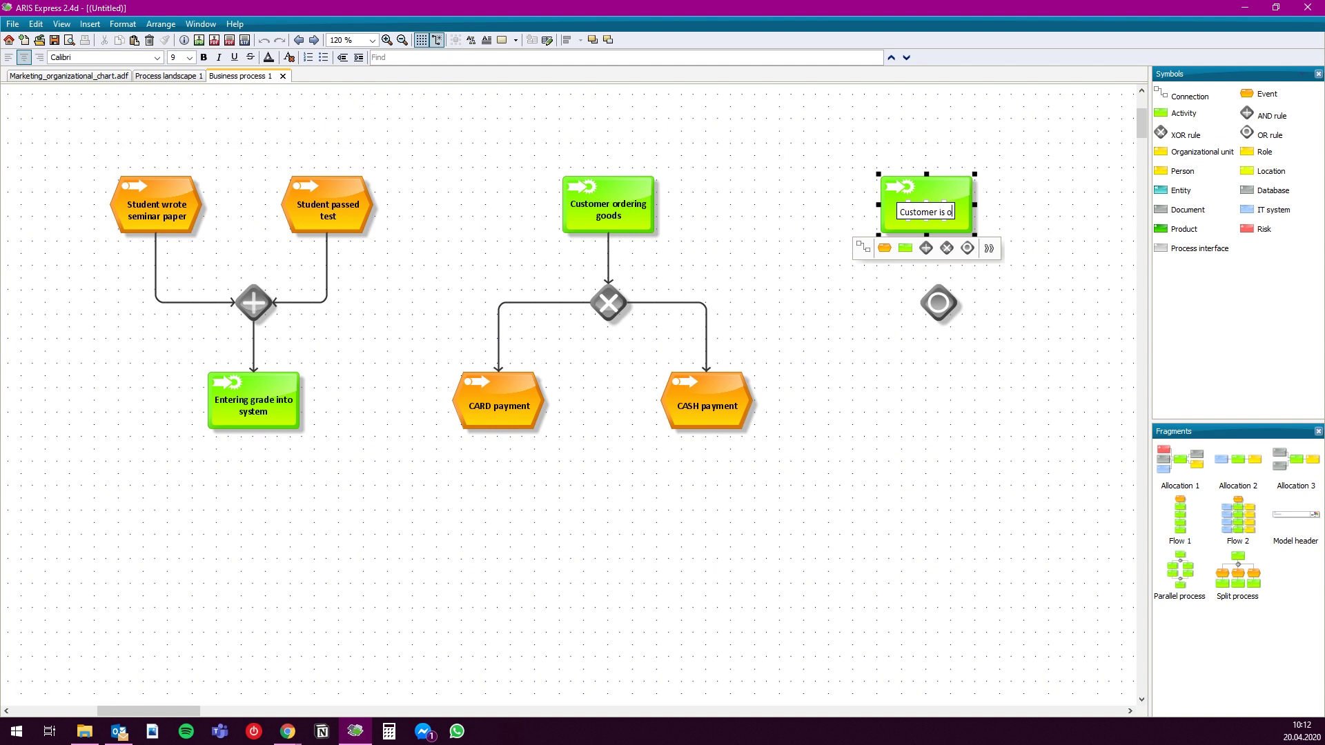
pyautogui.write('rdering gla')
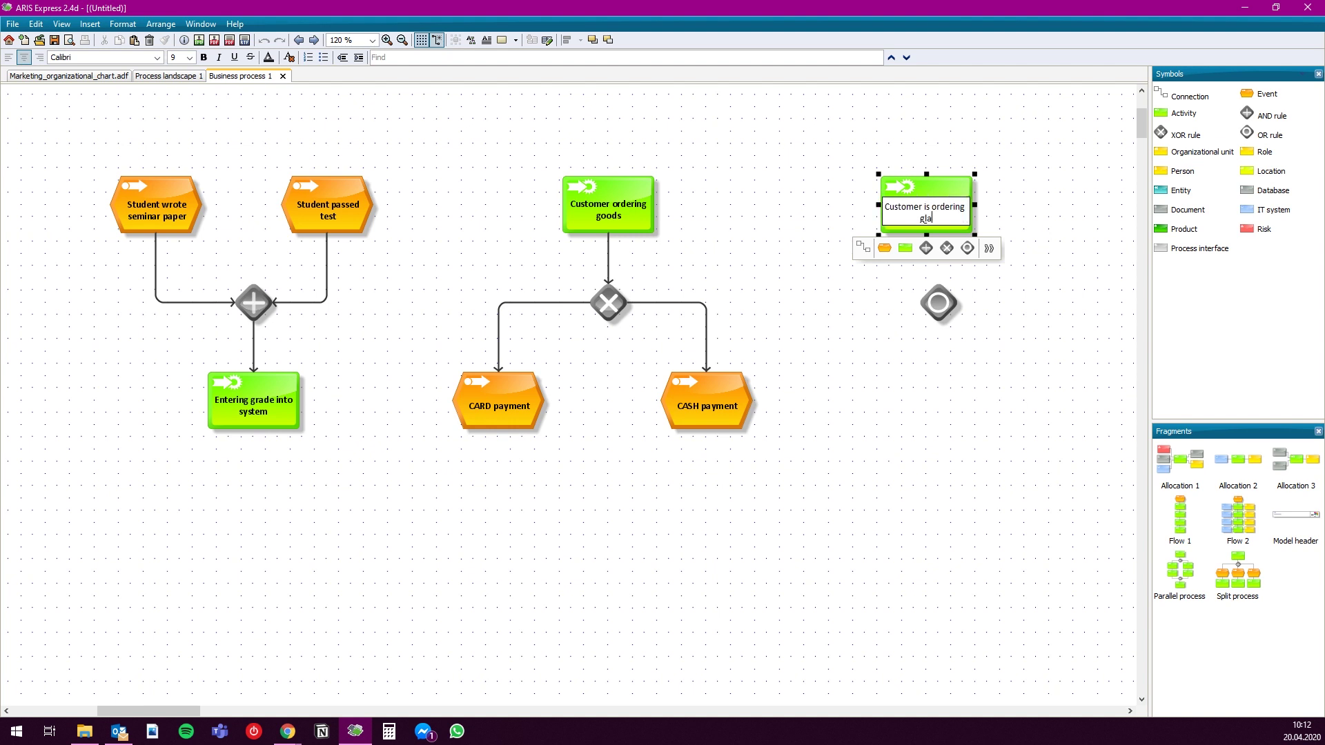
pyautogui.write('sses')
pyautogui.press('Return')
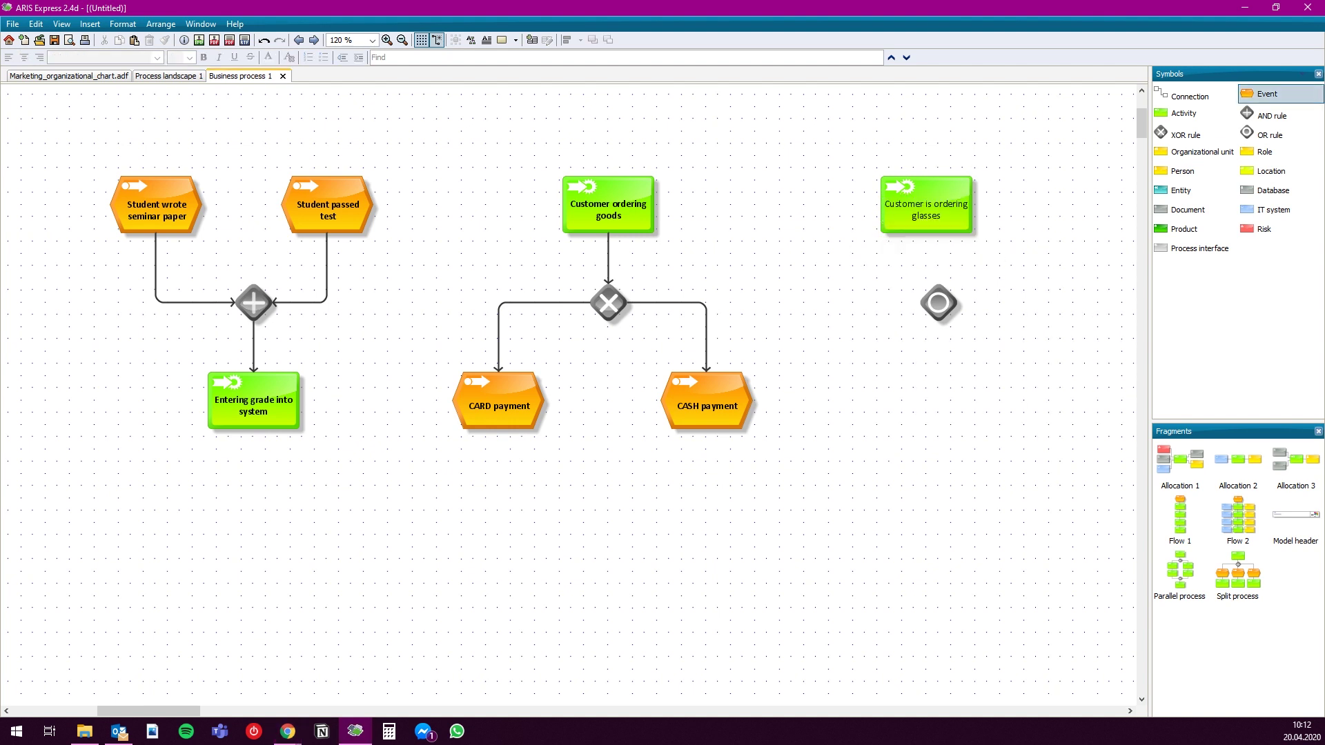
# Add two events named "Rims are required" and "Special glass is required" side by side below the OR rule
pyautogui.click(841, 400)
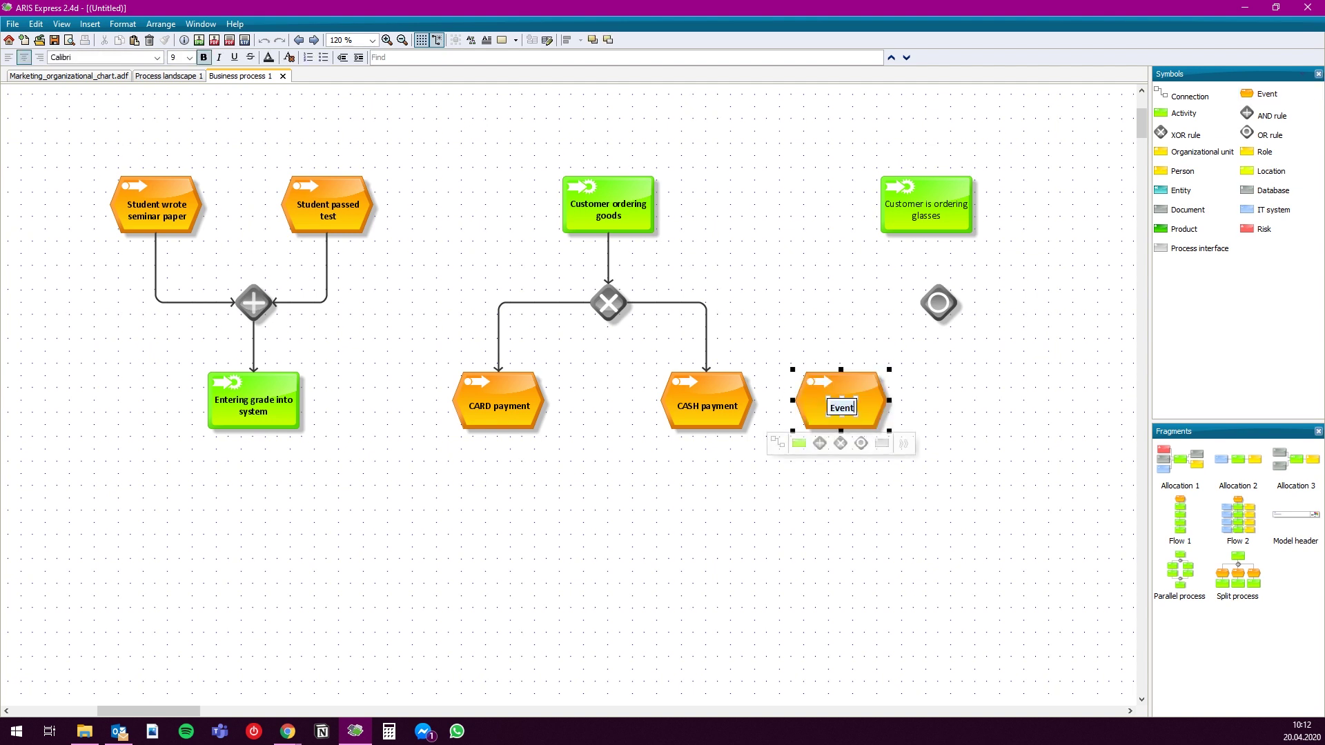
pyautogui.write('Rims are required')
pyautogui.click(1267, 94)
pyautogui.click(951, 400)
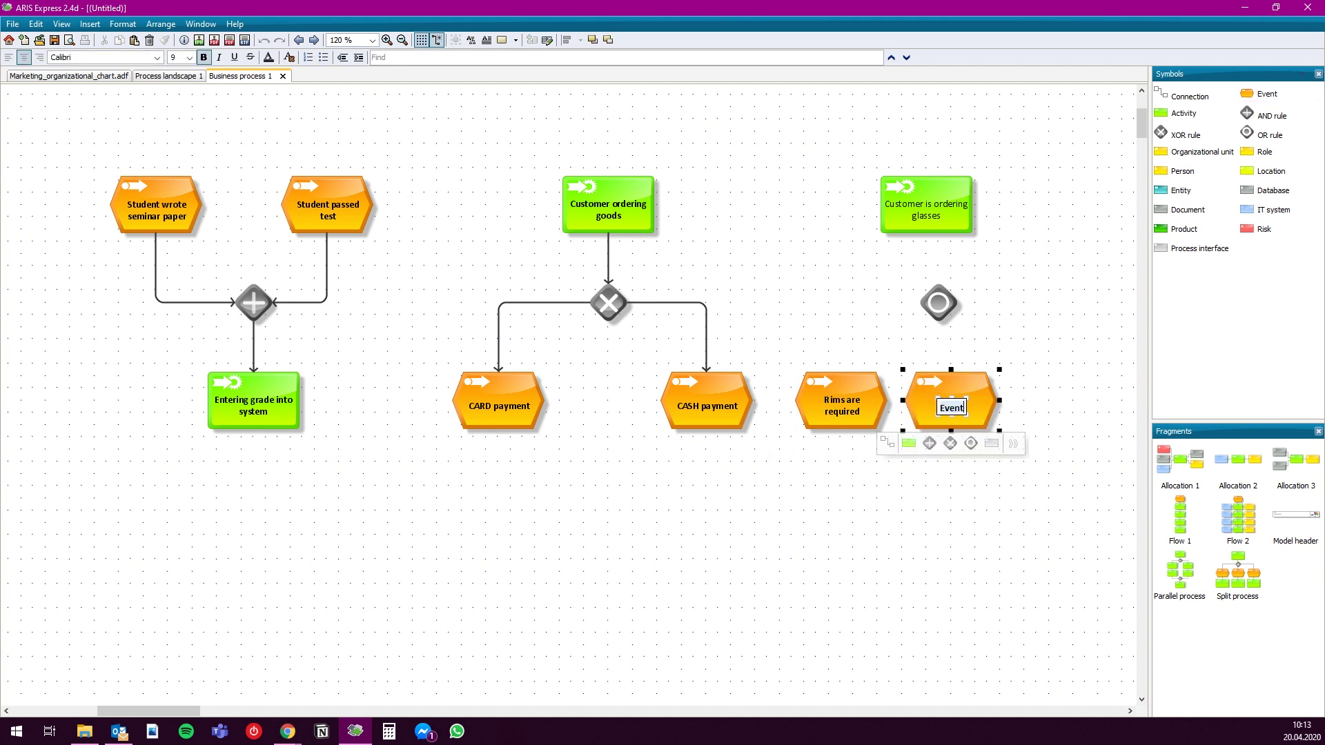
pyautogui.write('Special glass is require')
pyautogui.write('d')
pyautogui.press('Return')
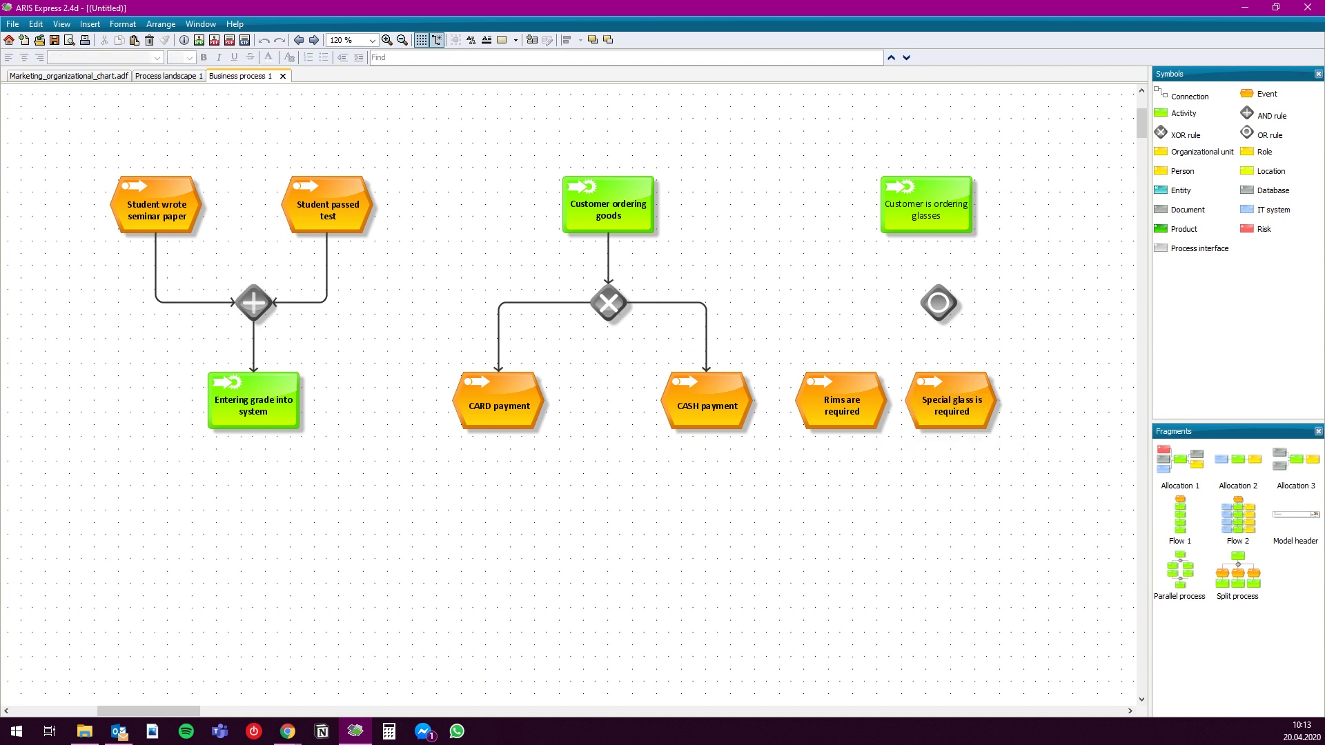
# Add an event named "Dark glass is required" to the right of "Special glass is required", leaving a small gap between them
pyautogui.moveTo(1267, 94); pyautogui.dragTo(1049, 400)
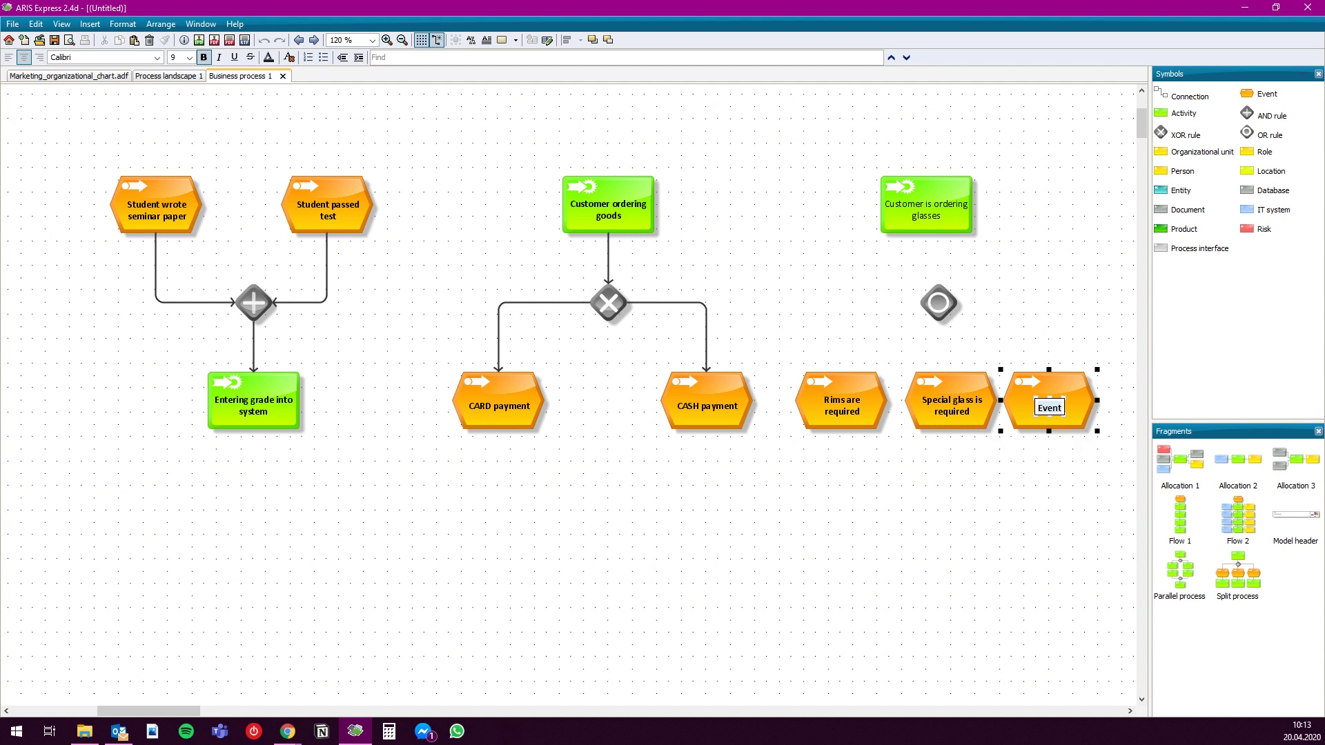
pyautogui.write('Dark glass is require')
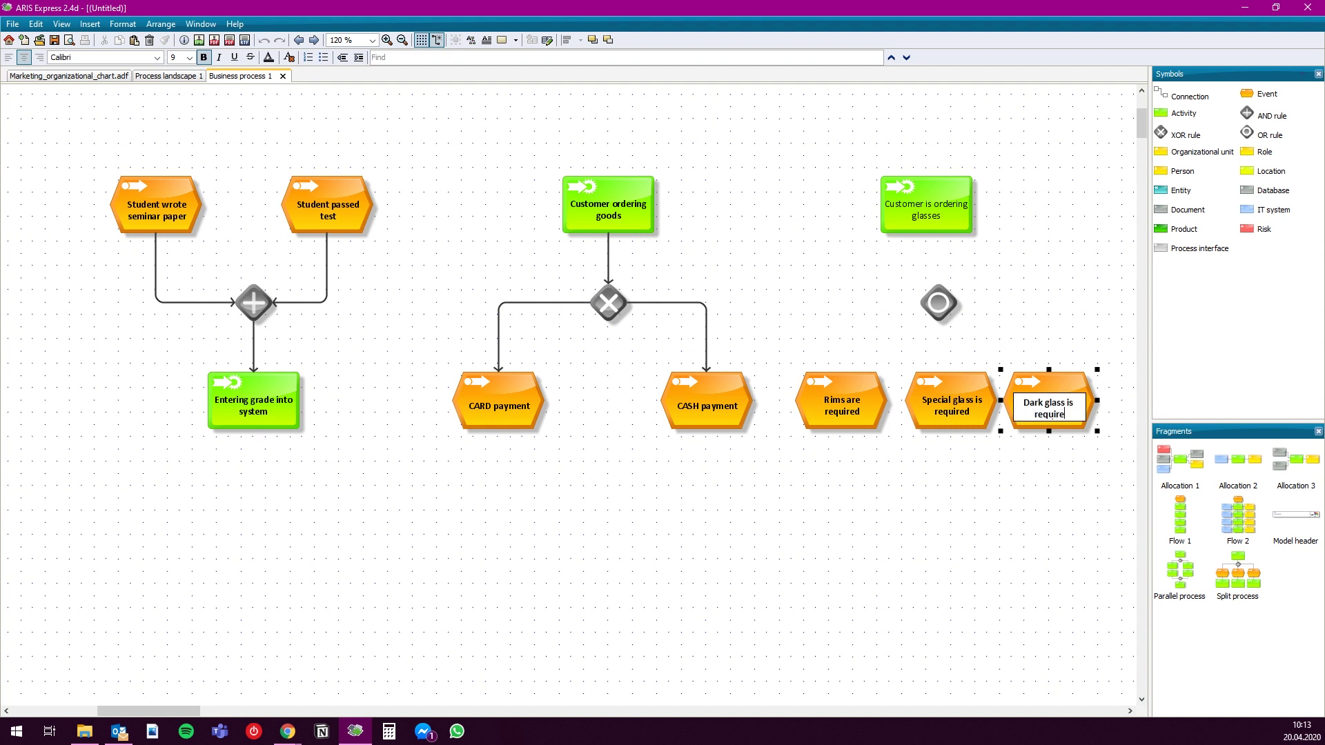
pyautogui.write('d')
pyautogui.click(1035, 476)
pyautogui.click(1049, 407)
pyautogui.moveTo(1049, 407); pyautogui.dragTo(1061, 407)
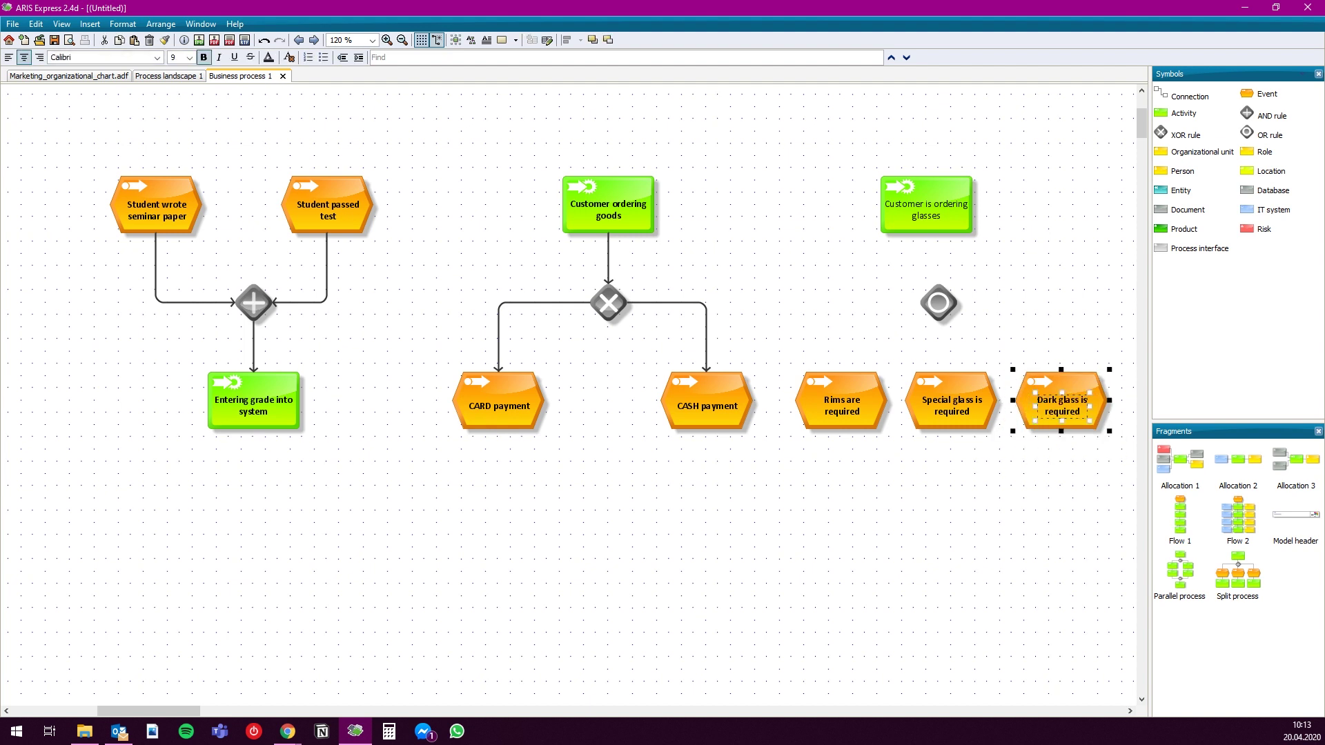
# Center the "Customer is ordering glasses" activity and the OR rule above "Special glass is required", and connect the activity to the rule
pyautogui.moveTo(840, 138); pyautogui.dragTo(986, 315)
pyautogui.moveTo(928, 207); pyautogui.dragTo(941, 207)
pyautogui.click(1011, 257)
pyautogui.click(940, 215)
pyautogui.click(875, 248)
pyautogui.click(950, 292)
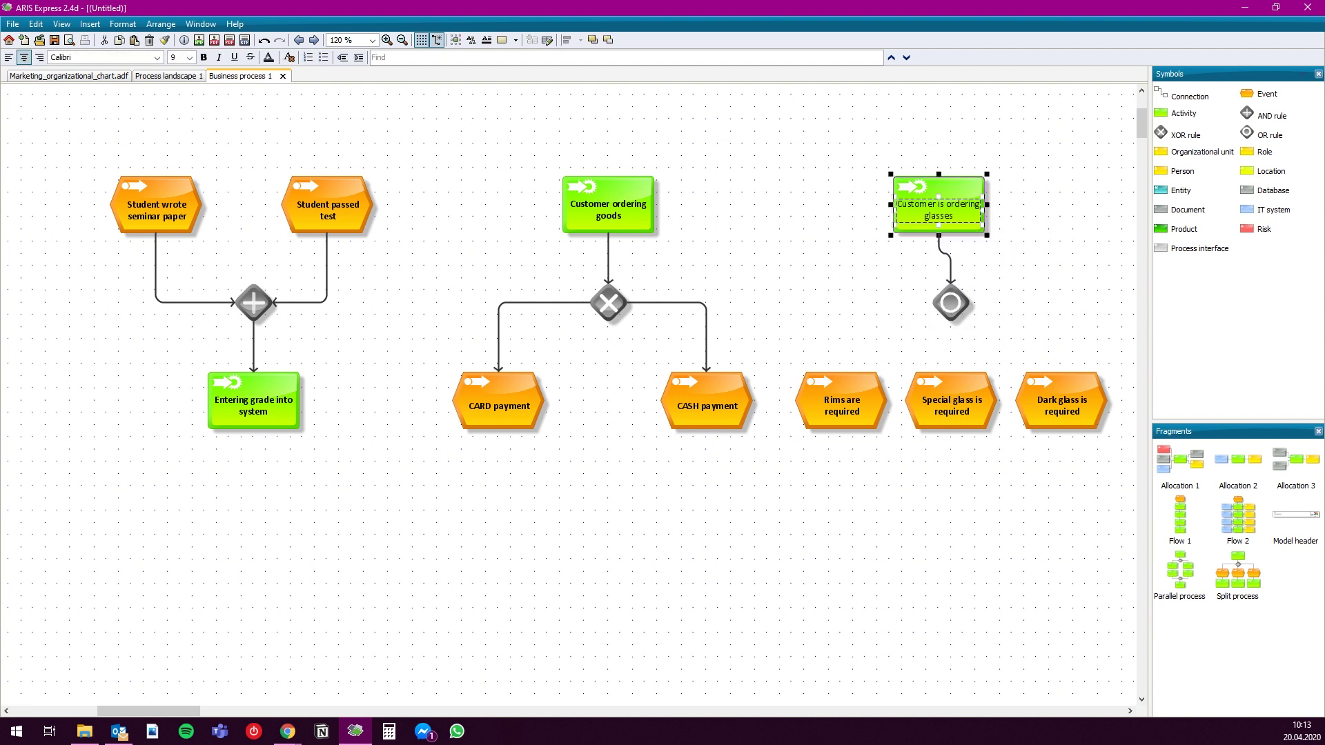
pyautogui.moveTo(938, 207); pyautogui.dragTo(951, 207)
# Connect the OR rule to the "Rims are required", "Special glass is required" and "Dark glass is required" events
pyautogui.click(951, 302)
pyautogui.click(887, 335)
pyautogui.click(842, 383)
pyautogui.click(951, 302)
pyautogui.click(888, 335)
pyautogui.click(951, 383)
pyautogui.click(951, 302)
pyautogui.click(887, 336)
pyautogui.click(1061, 383)
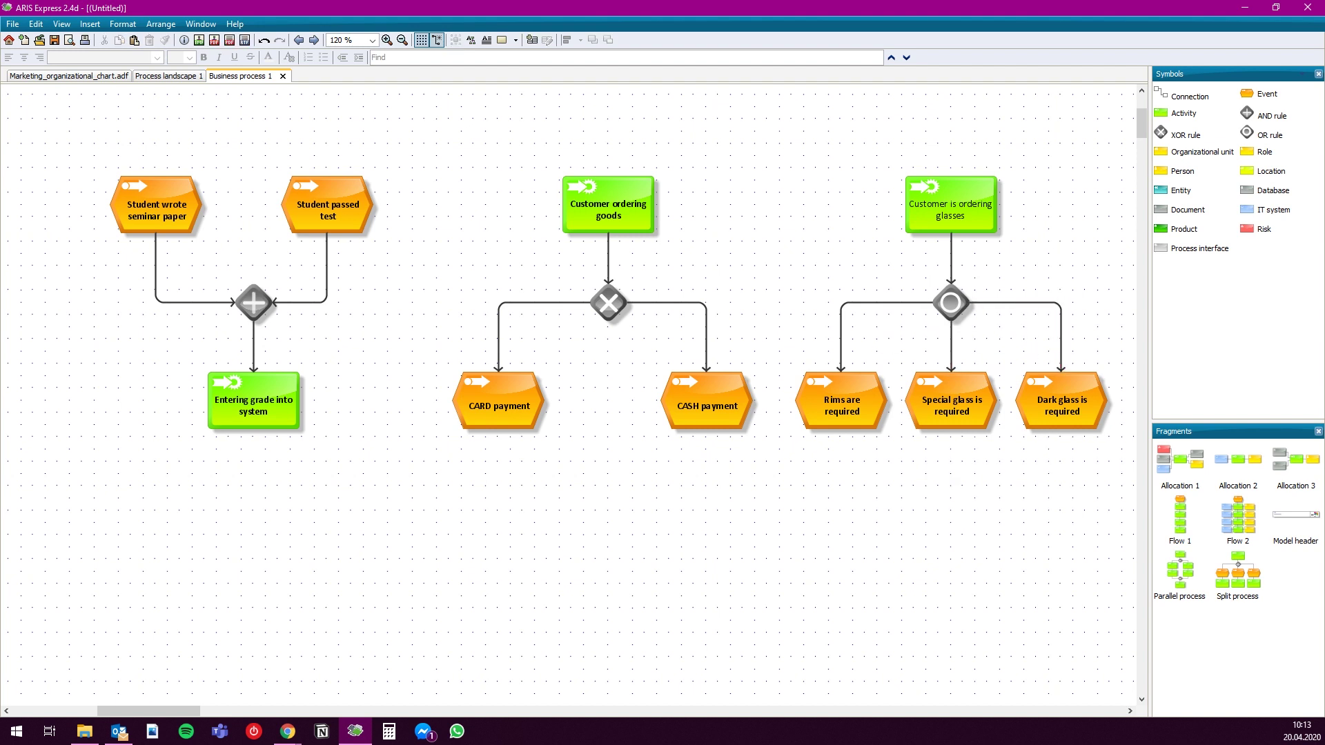